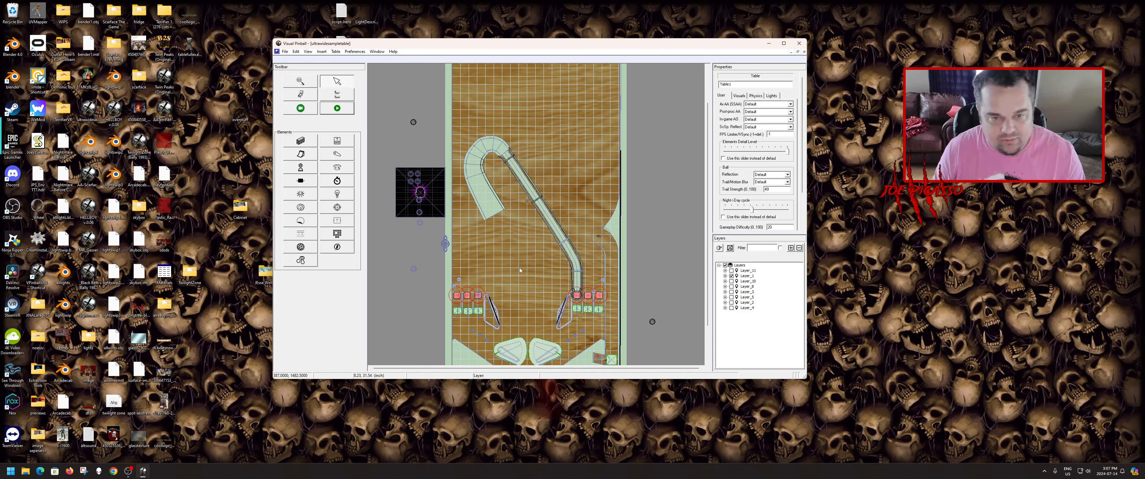
- Play-test the sample table, add a credit, and return to the editor
click(337, 108)
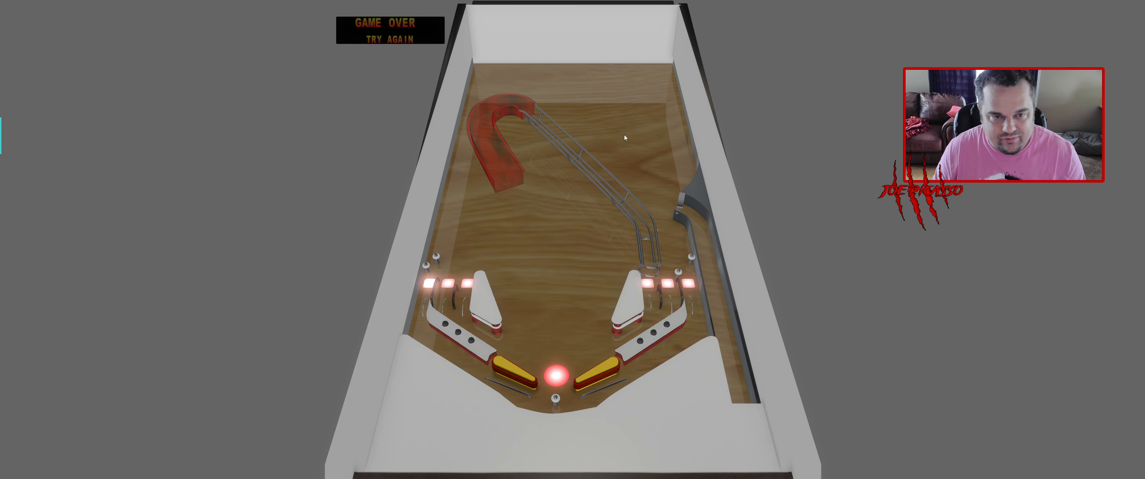
key(5)
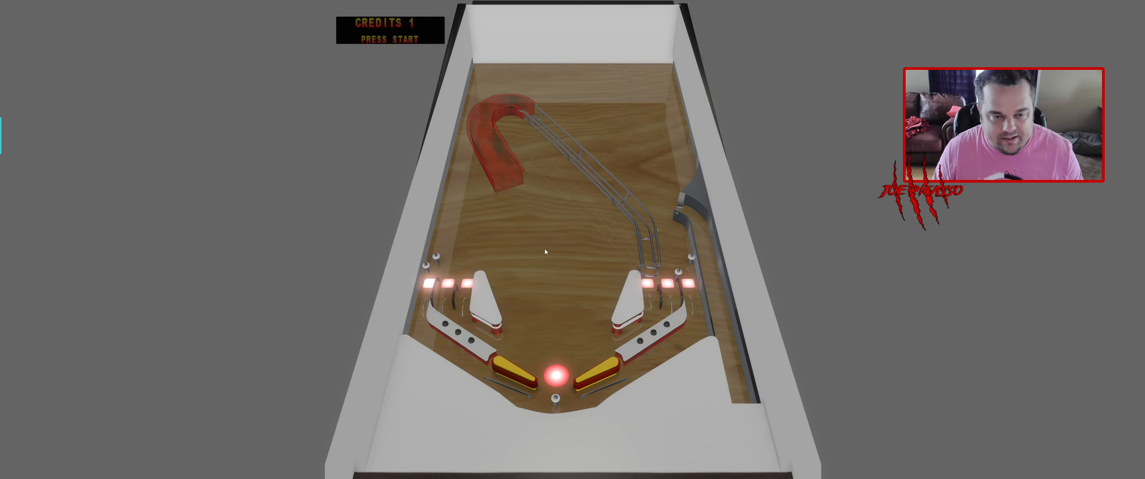
key(Escape)
click(573, 253)
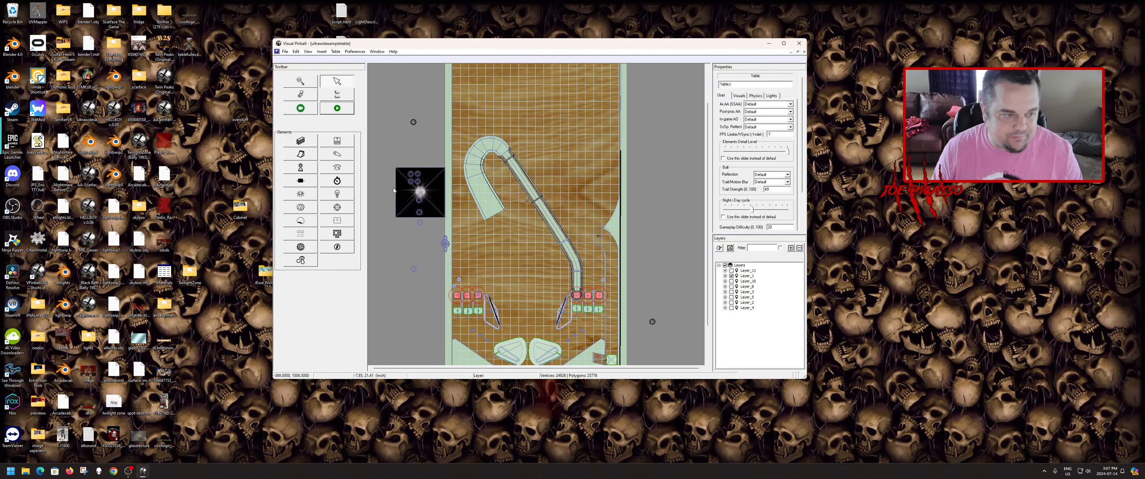
- Open the AA-Scarface-v88-nFozzy-Peep table in a second Visual Pinball instance and show only its Ramps layer
click(283, 52)
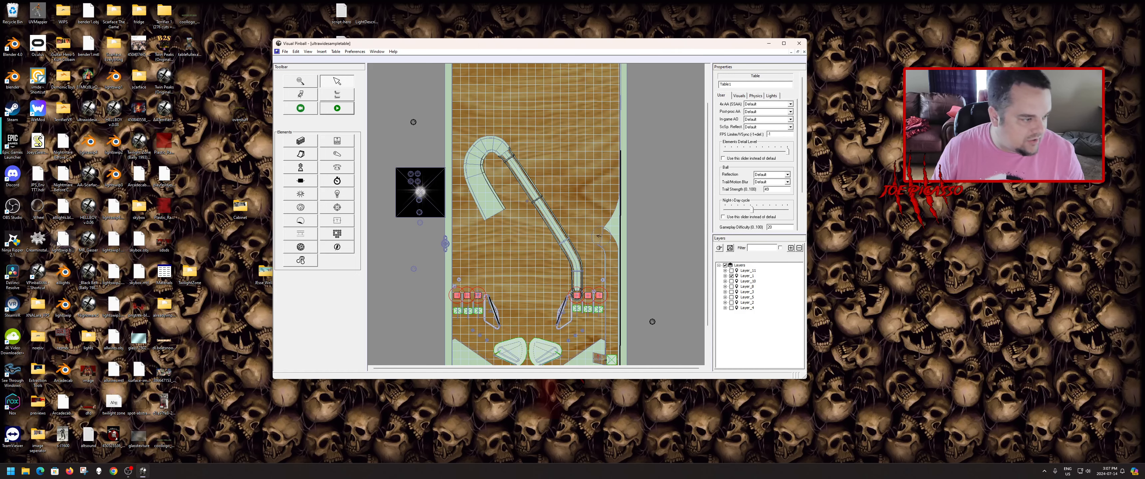
double_click(38, 274)
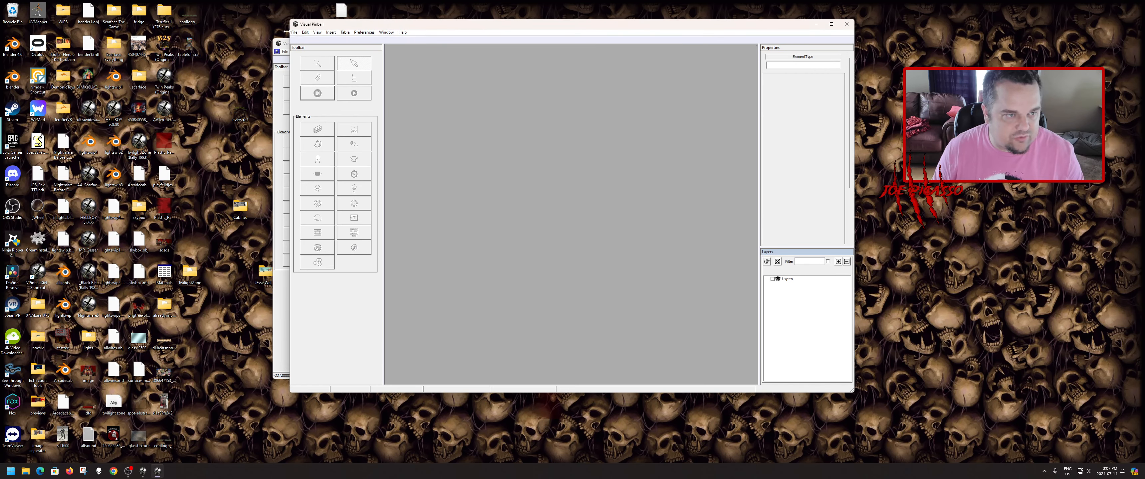
click(294, 32)
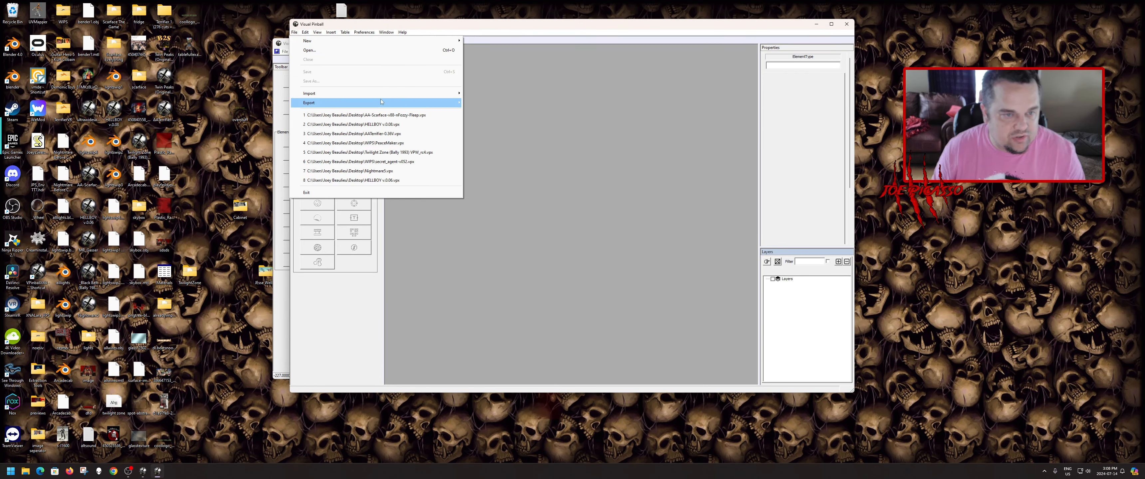
click(383, 115)
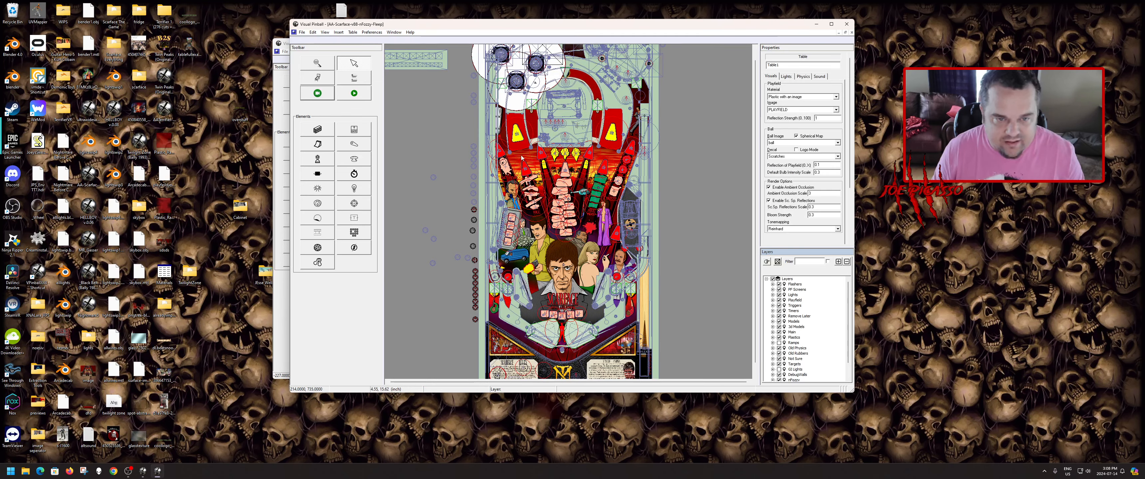
click(773, 279)
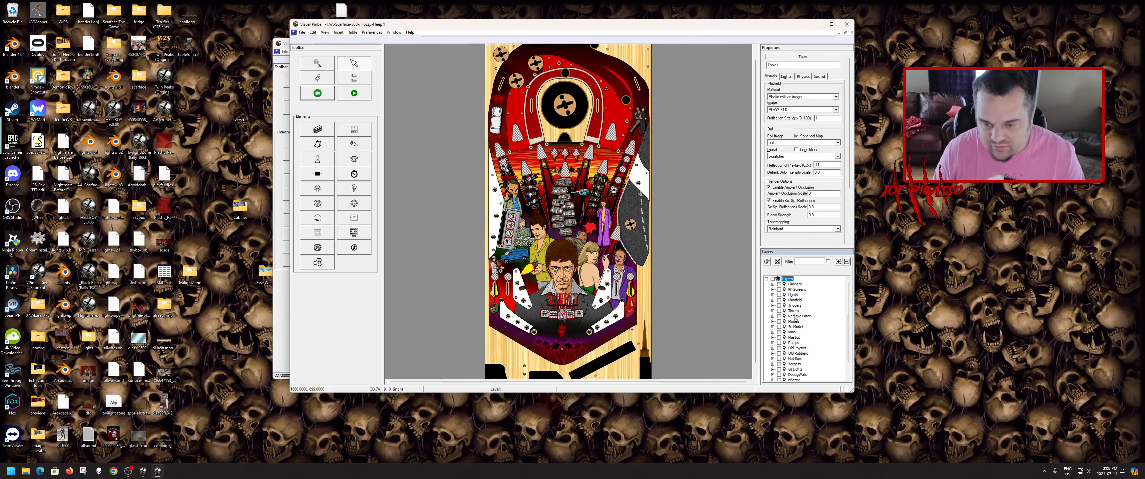
click(779, 343)
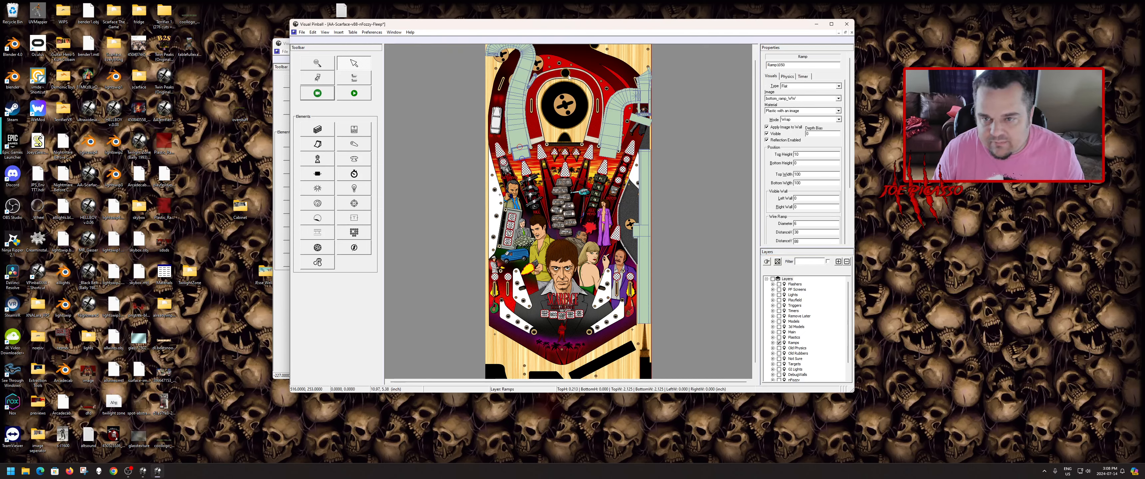
- Export the bottom_ramp_WW texture from the Scarface table's Image Manager to the desktop
click(353, 32)
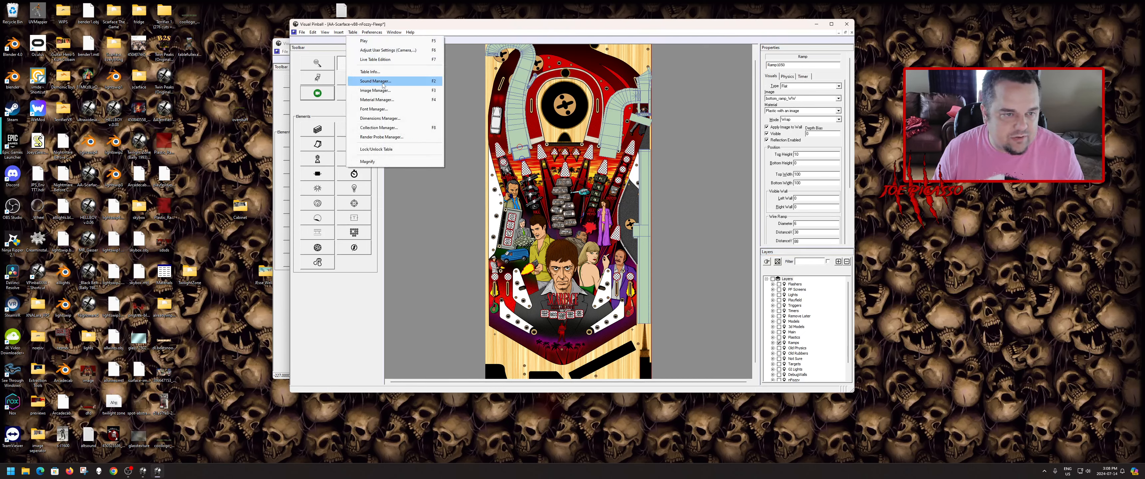
click(378, 91)
click(622, 122)
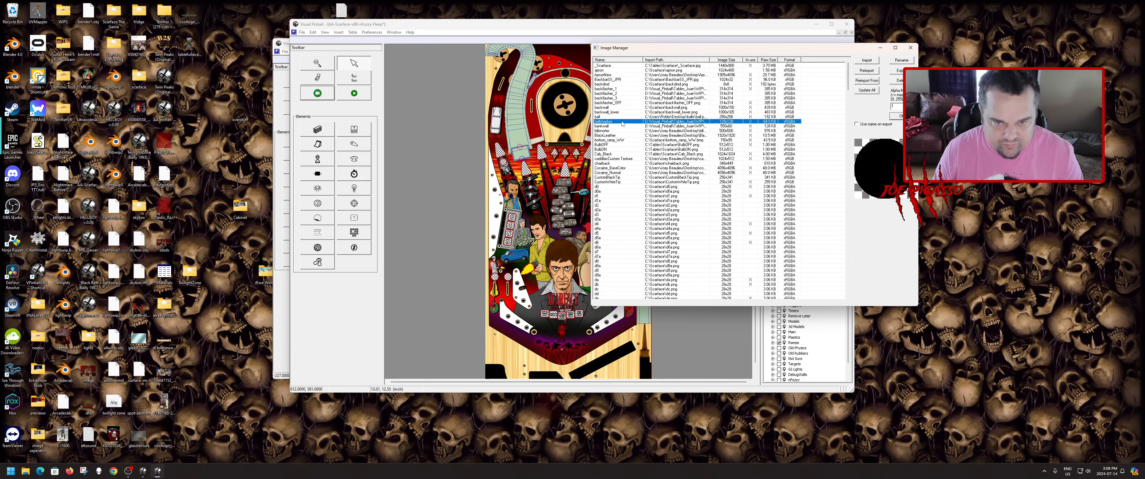
click(609, 140)
click(899, 70)
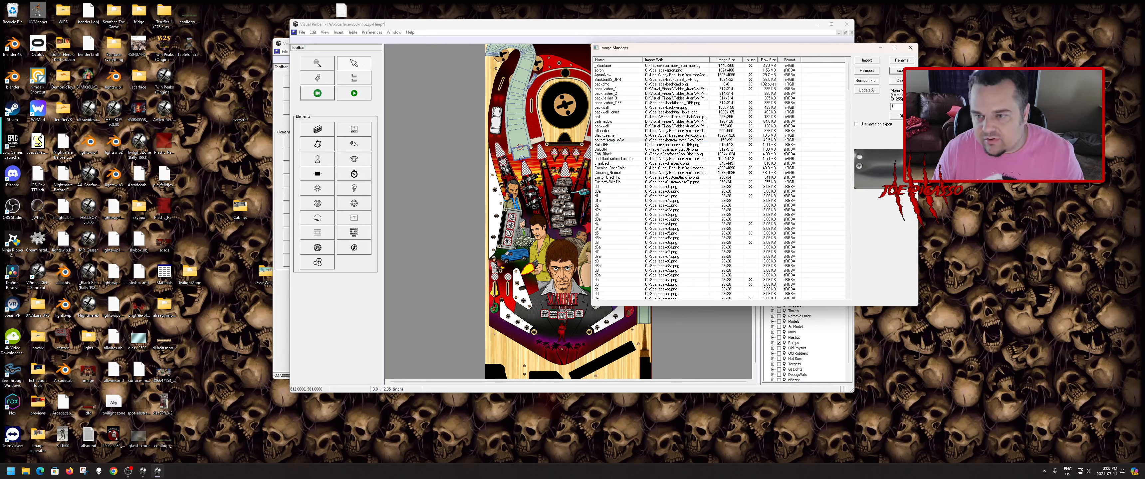
click(632, 265)
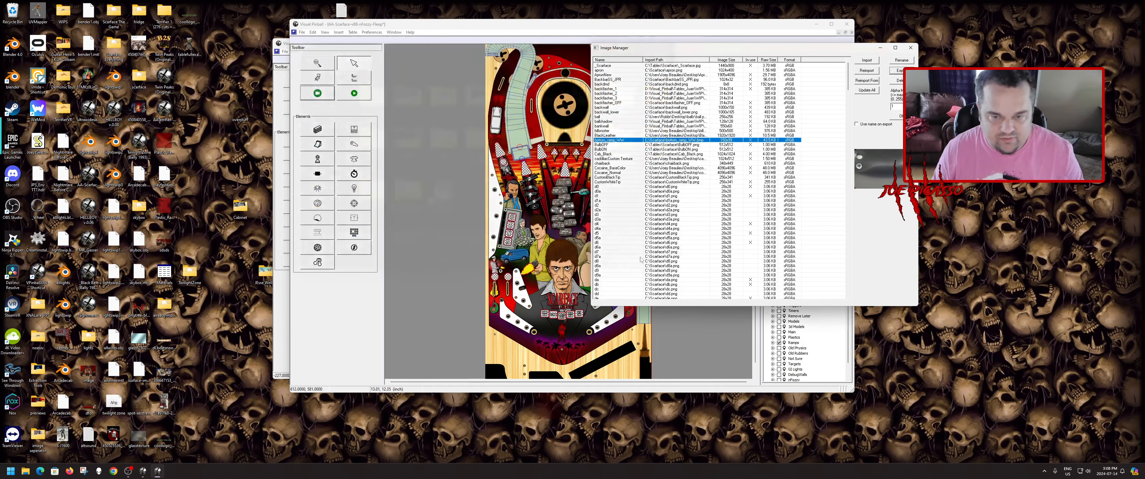
click(899, 117)
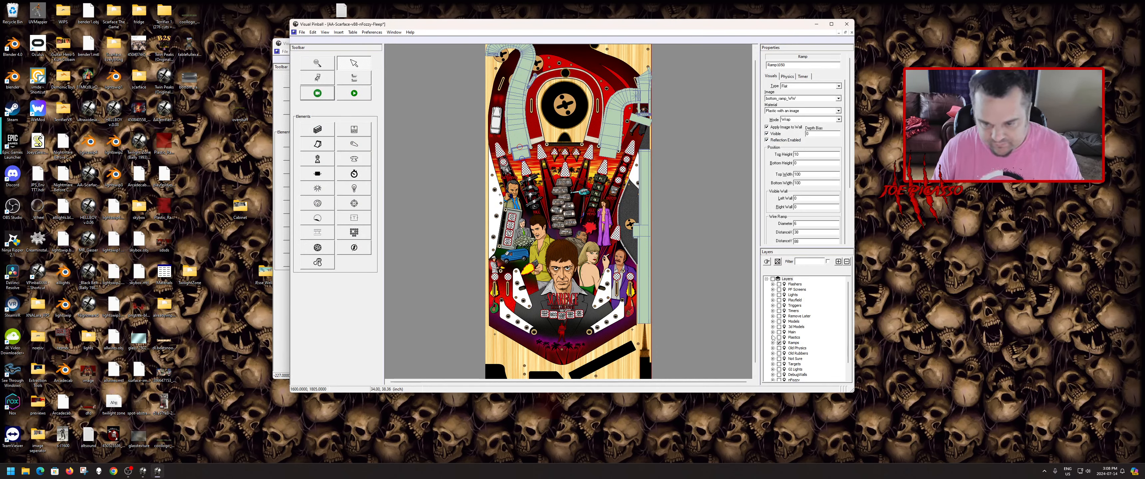
- Hide all layers of the Scarface table and minimize its window
click(772, 279)
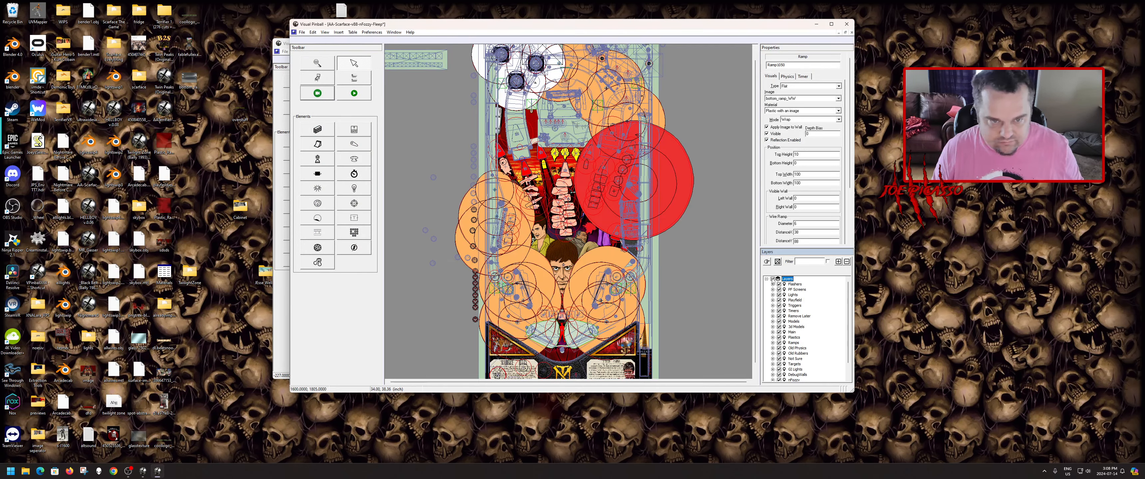
click(773, 279)
click(817, 25)
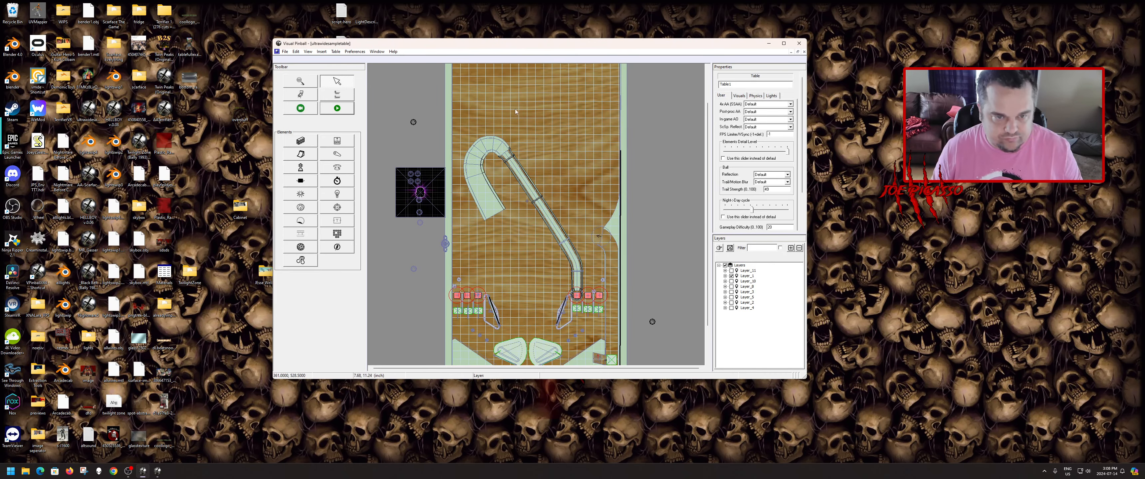
- Import the bottom_ramp_WW image from the desktop into the sample table's Image Manager
click(336, 52)
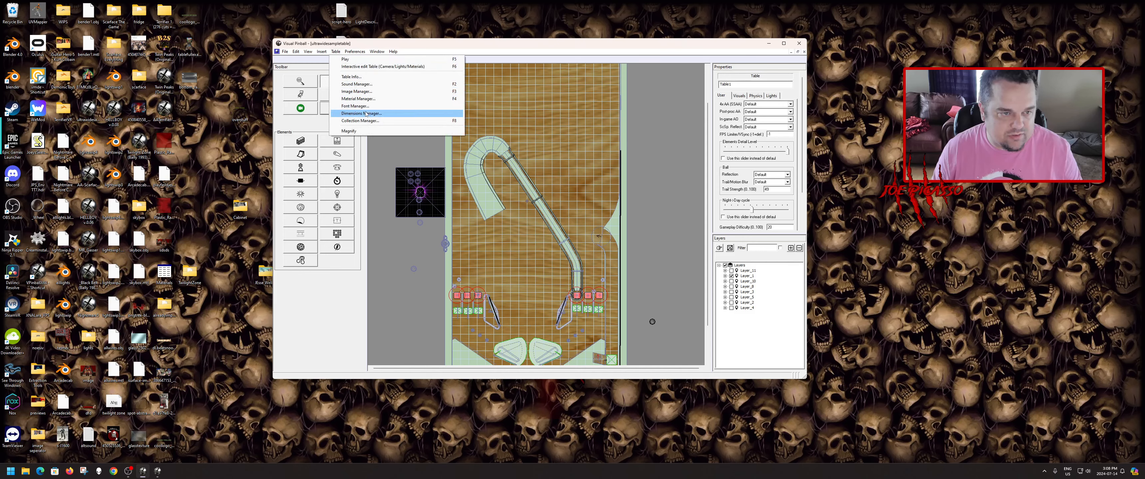
click(455, 92)
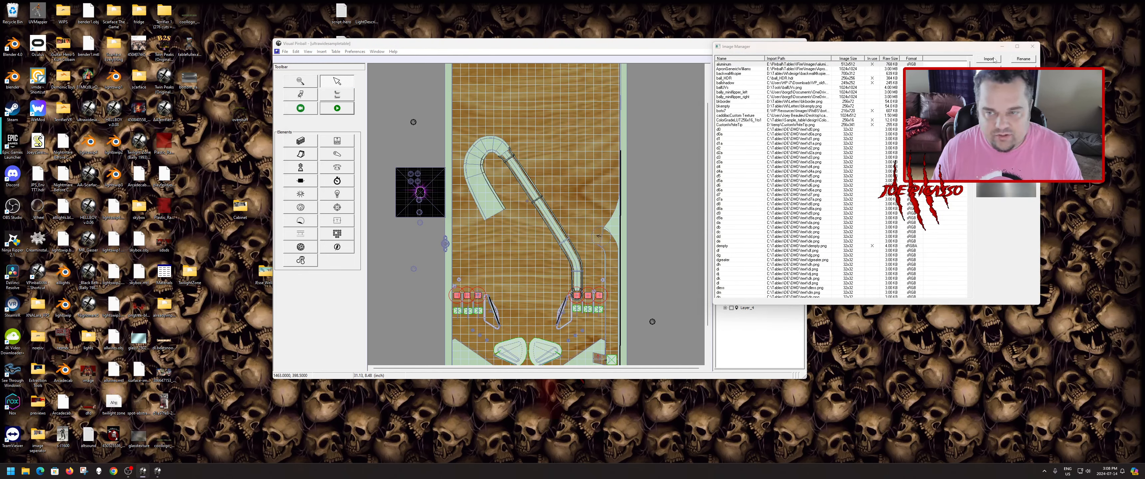
click(987, 60)
scroll(549, 175, down, 2)
double_click(643, 133)
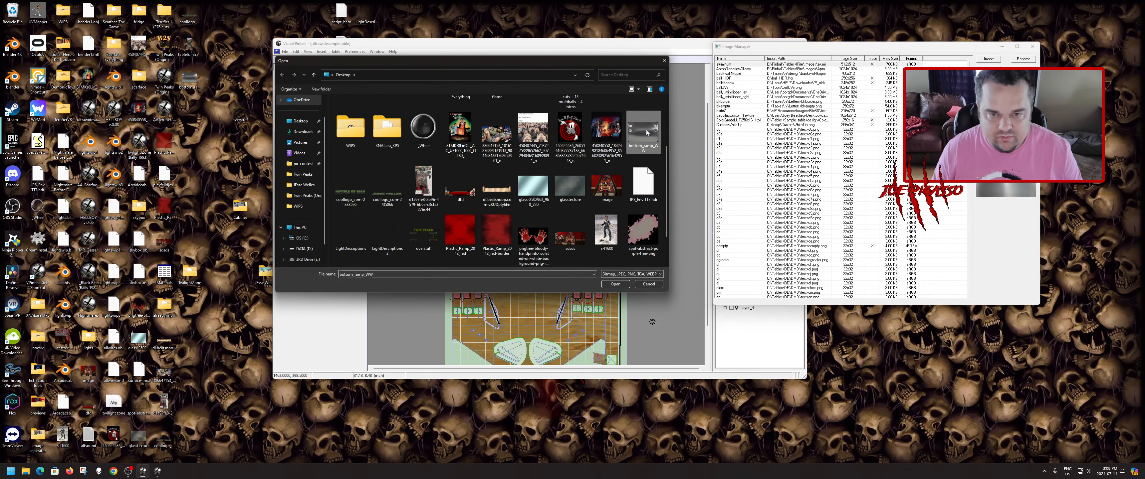
click(1032, 47)
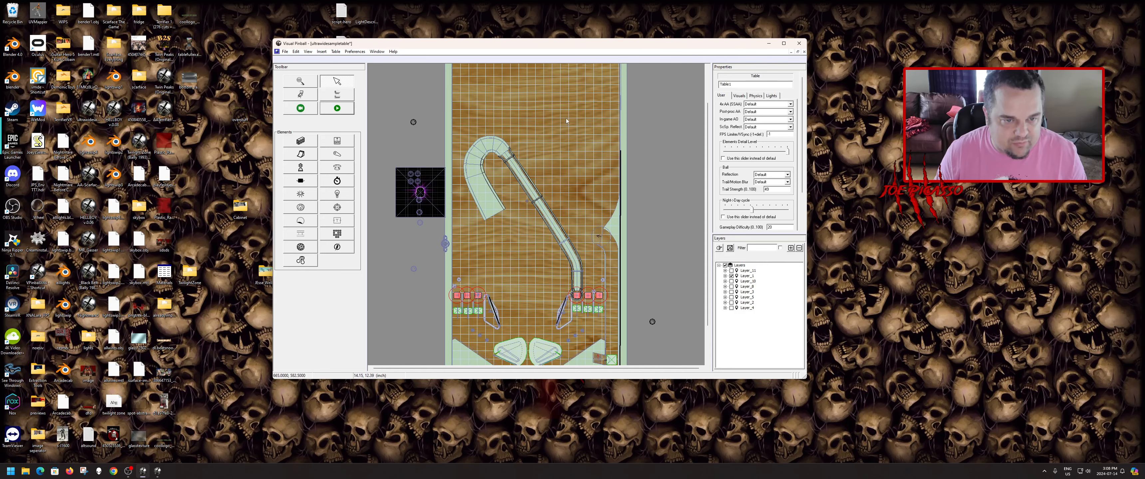
- Compare the two red Plastic_Ramp texture images from the desktop in Photos at high magnification, and close them
double_click(168, 199)
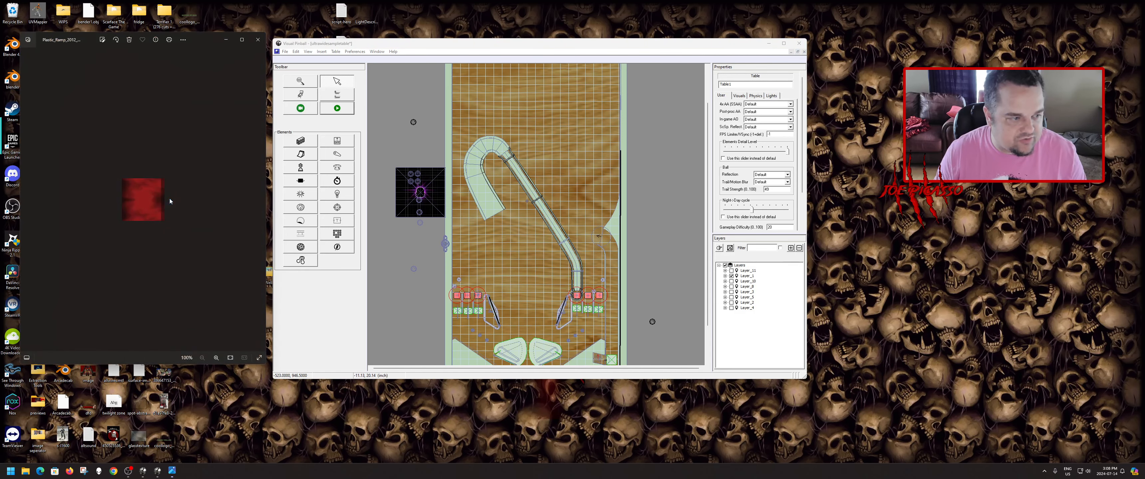
double_click(164, 145)
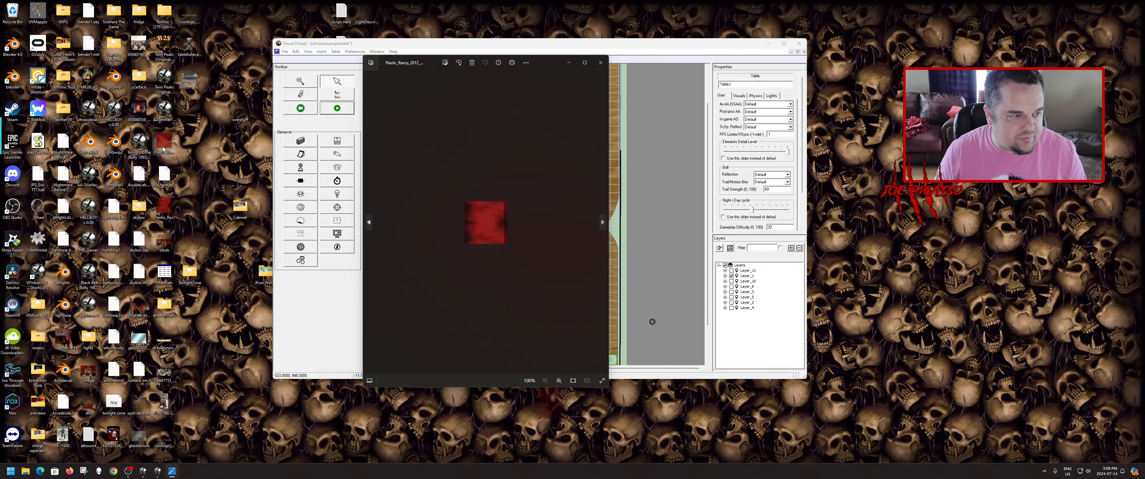
scroll(118, 245, up, 4)
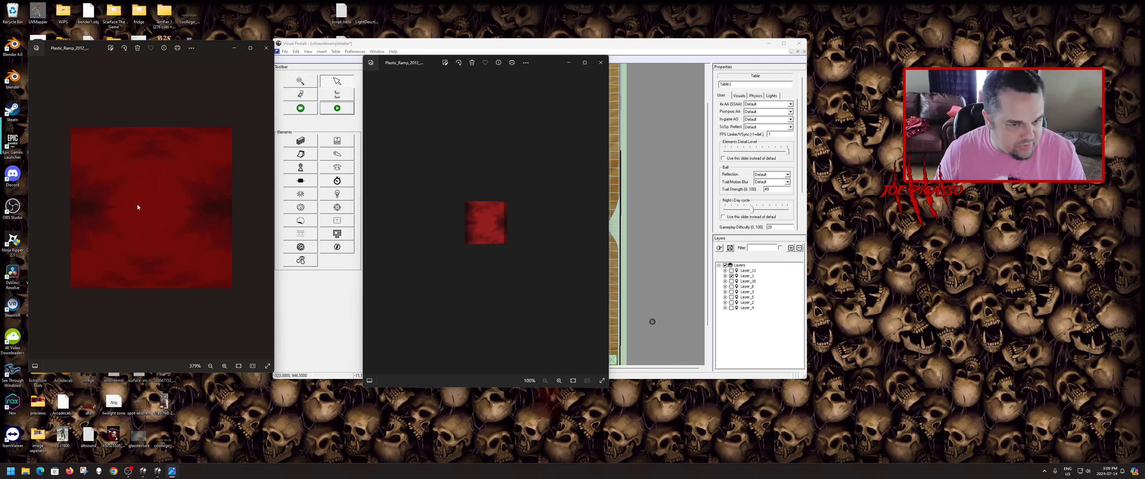
scroll(447, 227, up, 5)
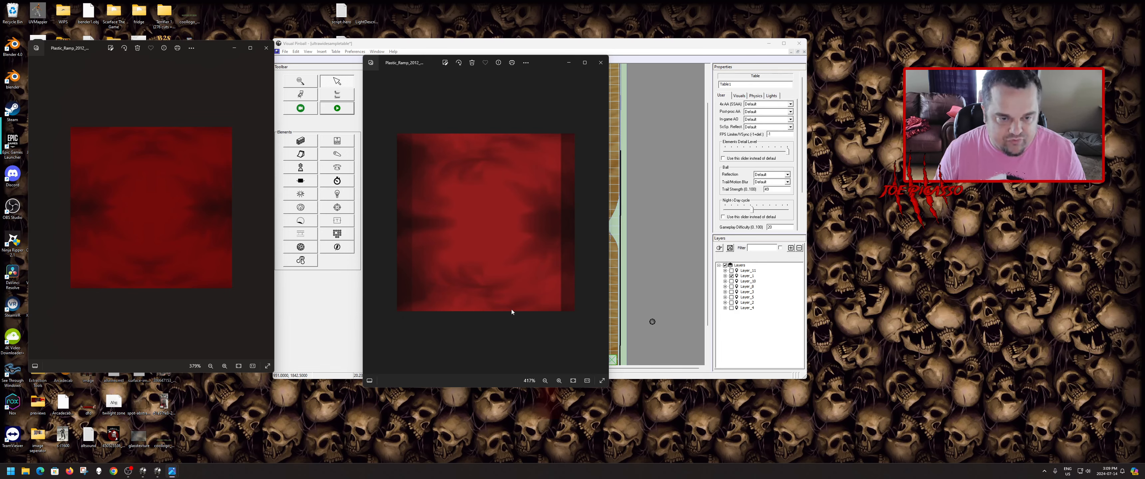
click(599, 62)
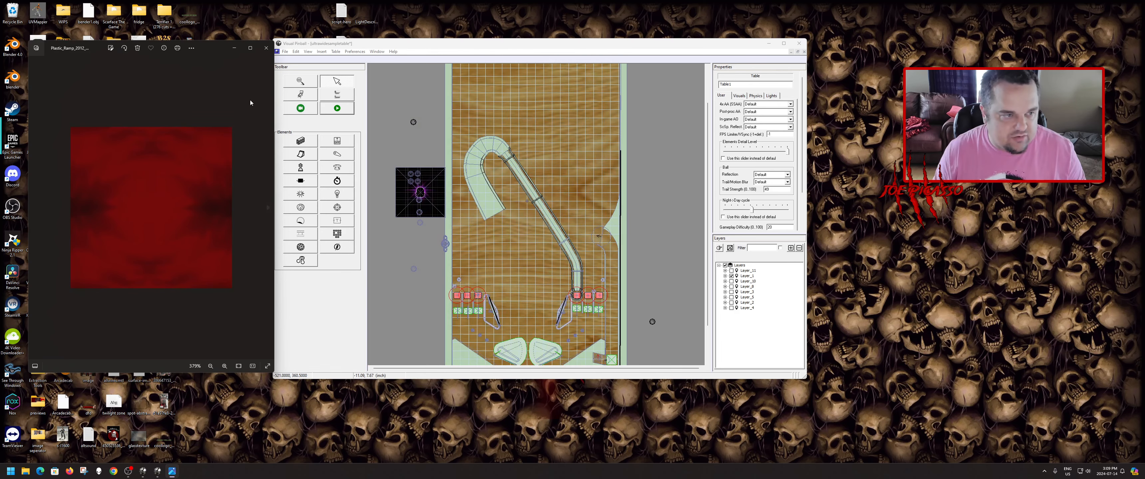
scroll(263, 207, down, 5)
click(266, 47)
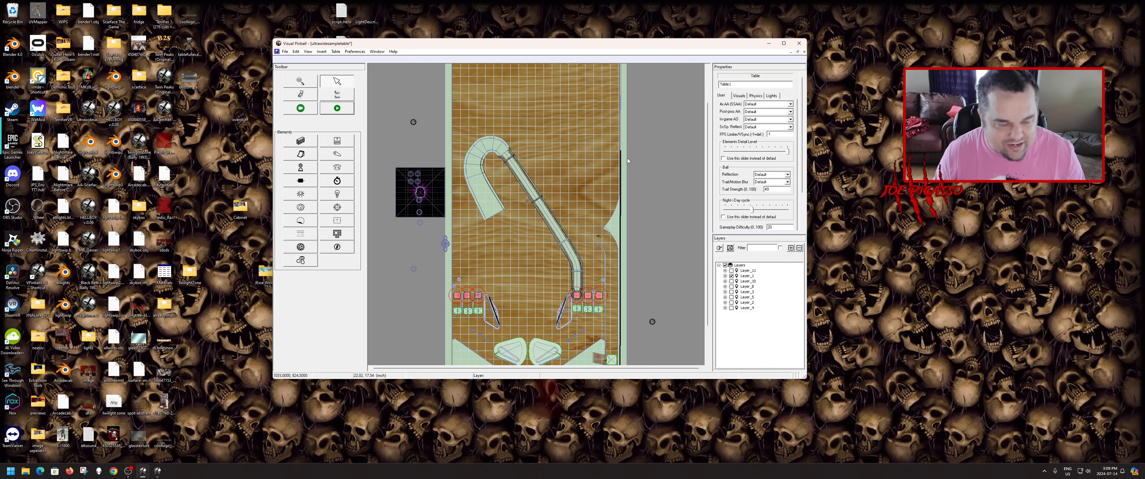
click(164, 274)
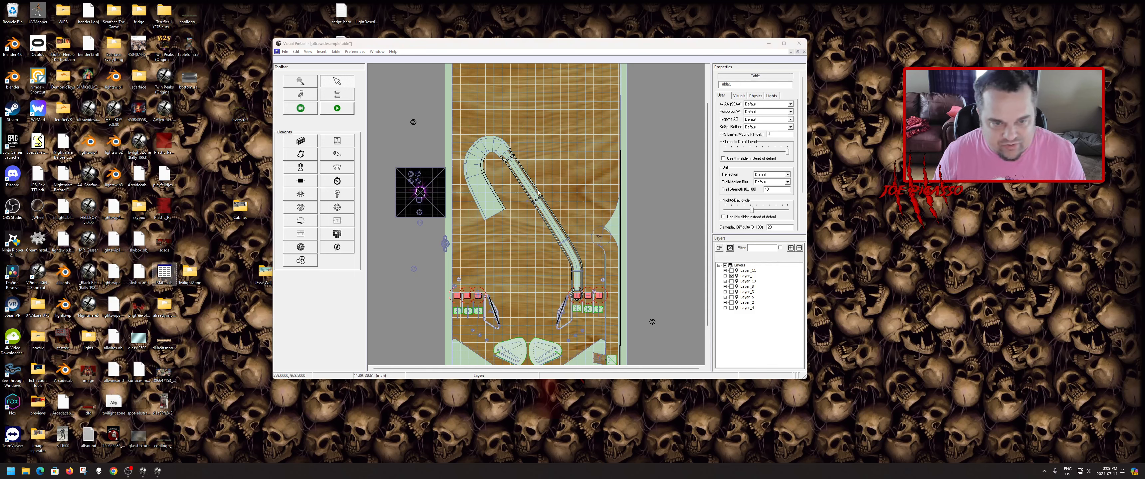
click(529, 263)
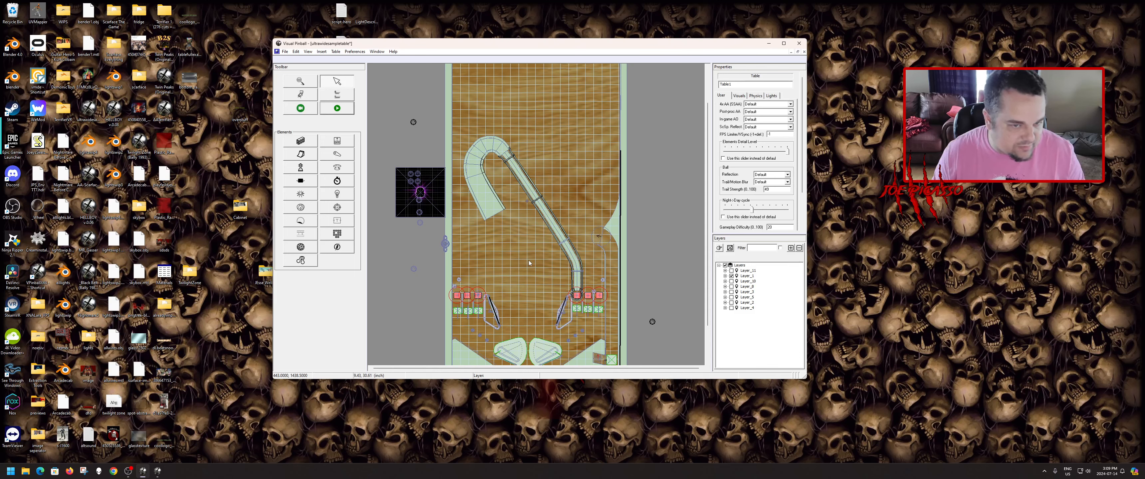
- Examine the wrap and opacity settings of the "Plastic with an image faded" material in the Material Manager, and close it without saving
click(740, 96)
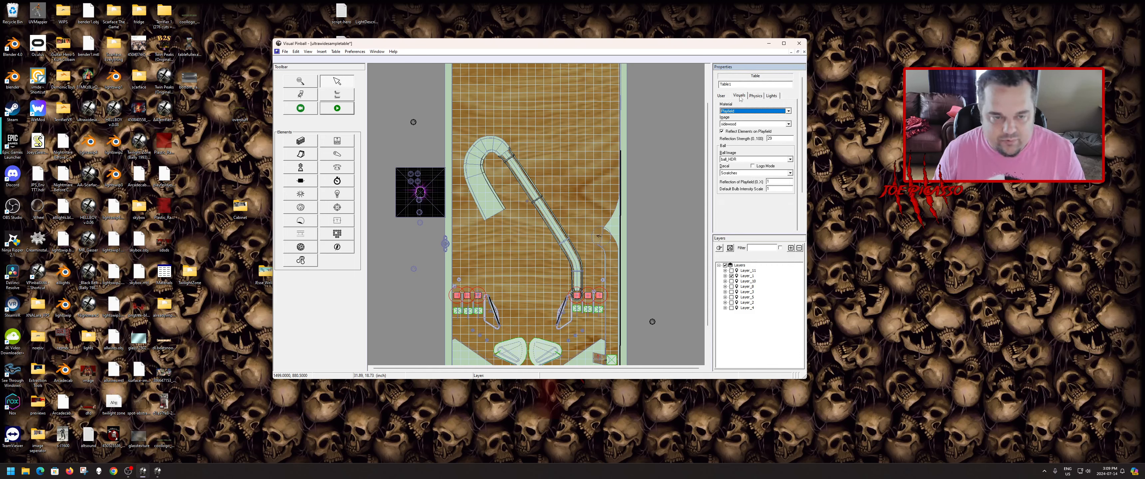
click(336, 52)
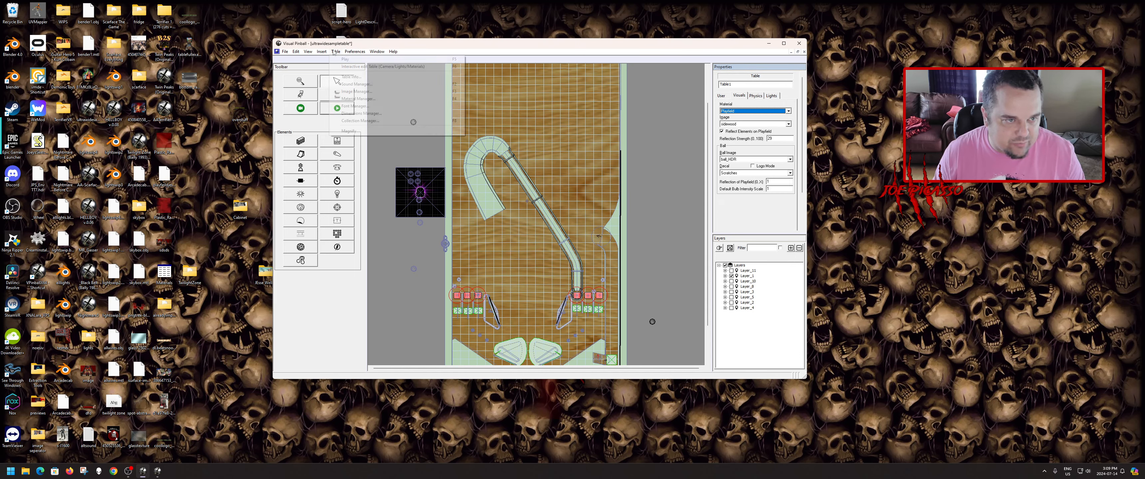
click(369, 99)
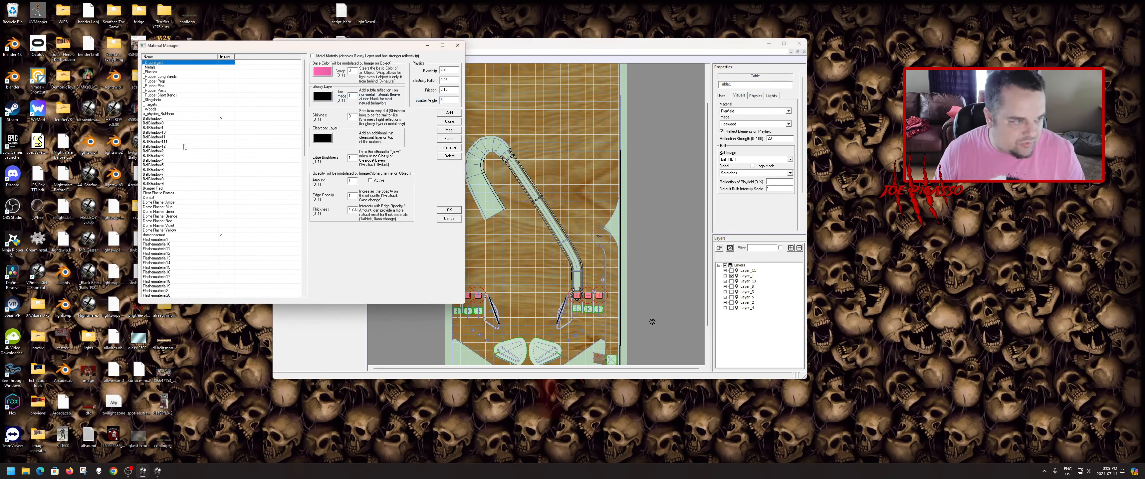
click(180, 146)
key(p)
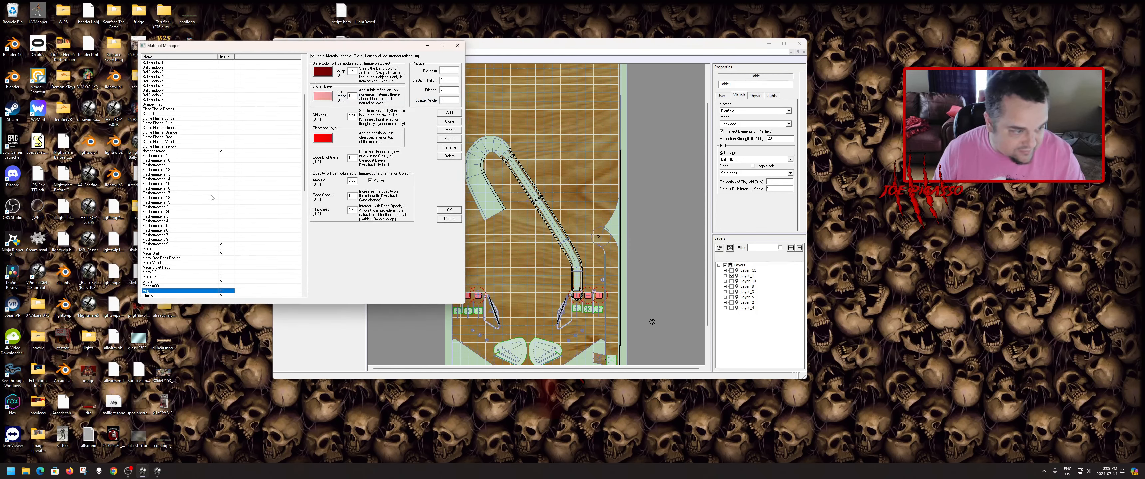
scroll(178, 196, down, 10)
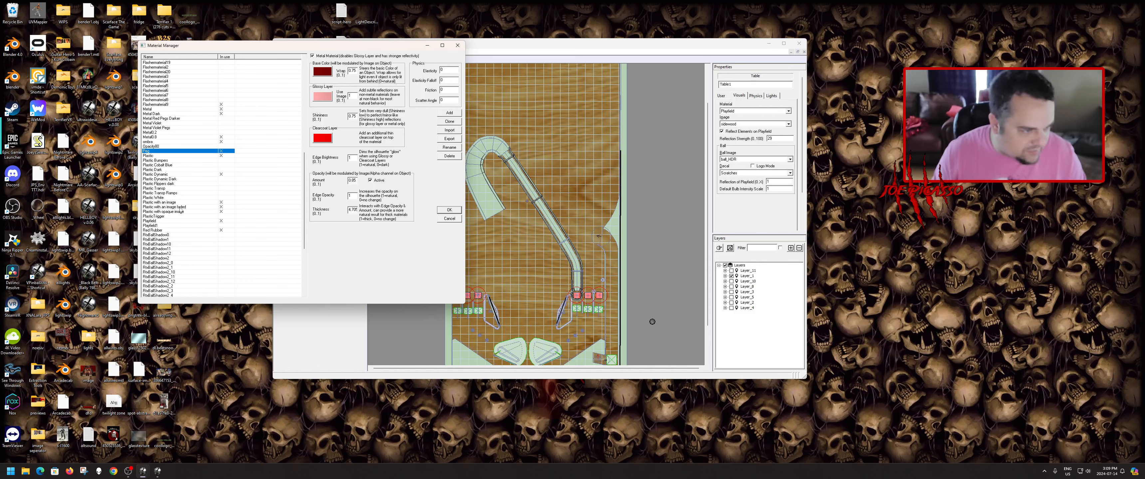
click(184, 208)
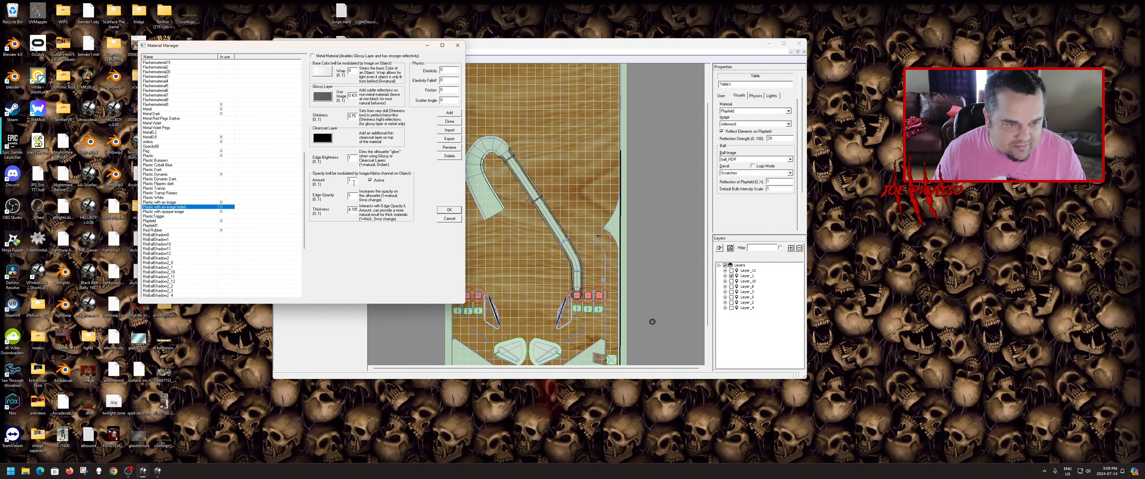
double_click(351, 181)
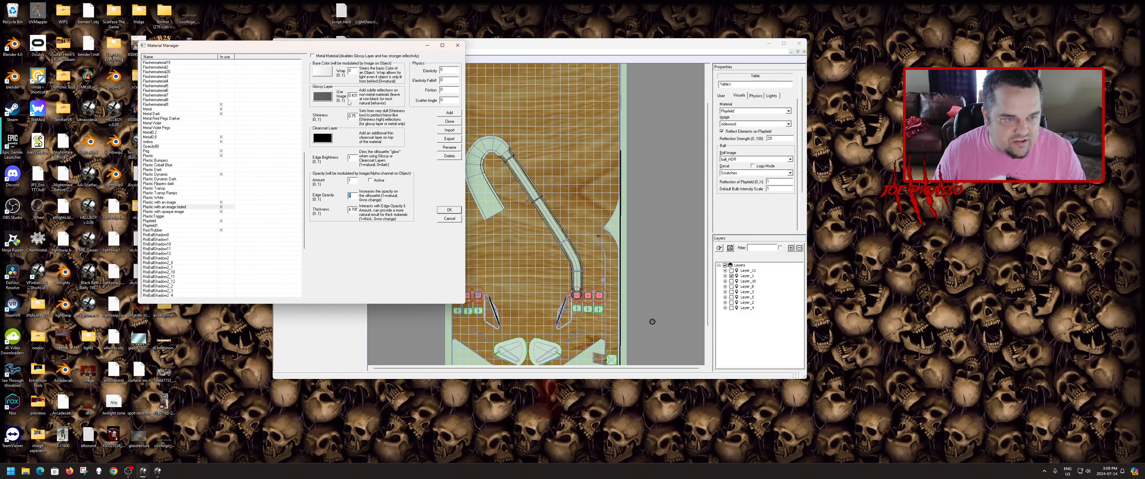
click(354, 71)
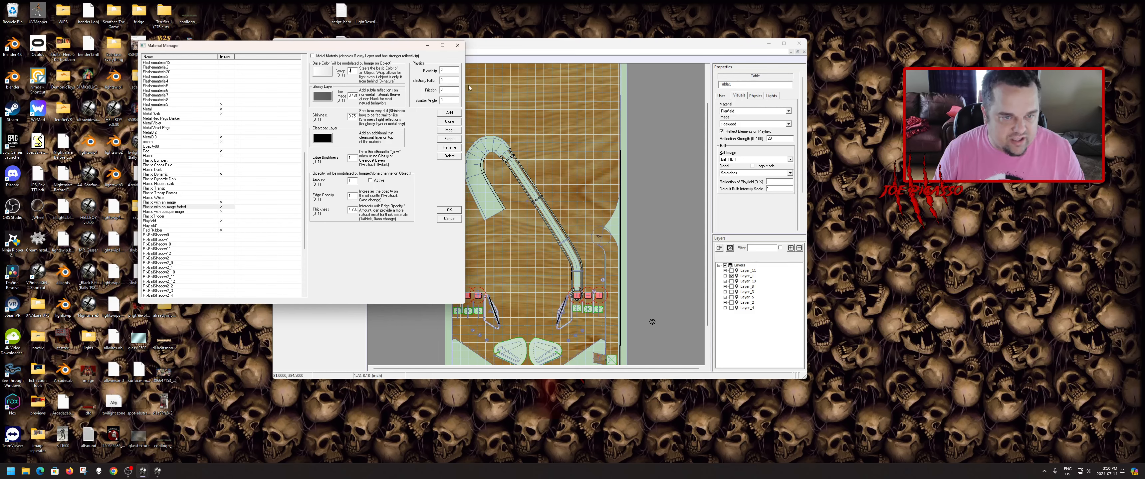
click(458, 45)
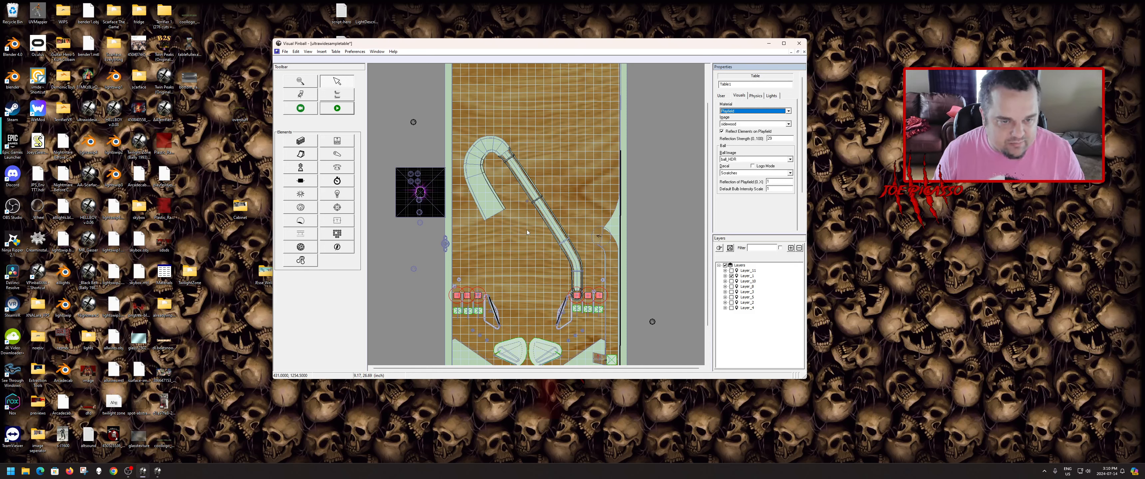
- Compare the settings of the "Plastic with an image" and "Plastic with an image faded" materials in the Material Manager, and cancel out
click(336, 52)
click(361, 99)
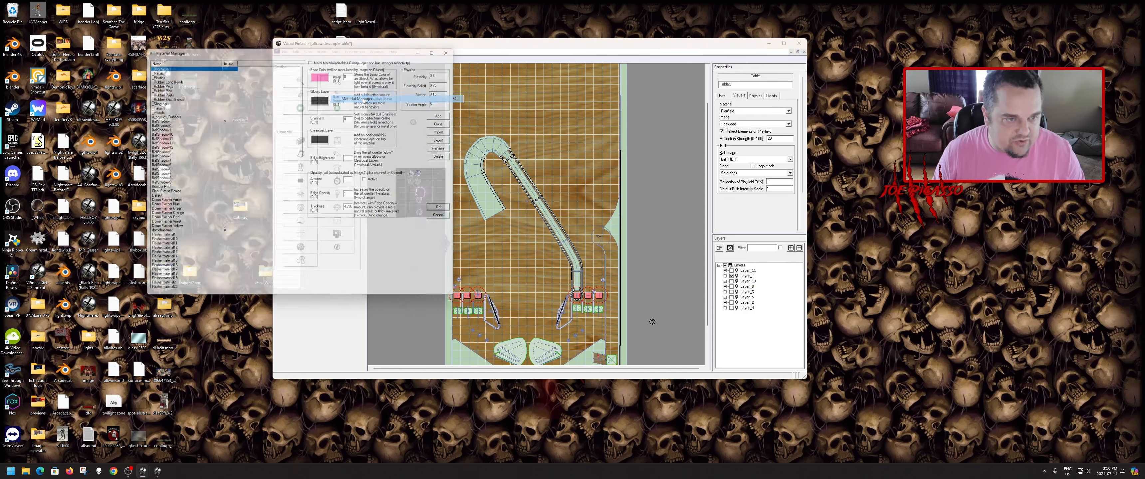
click(173, 189)
key(p)
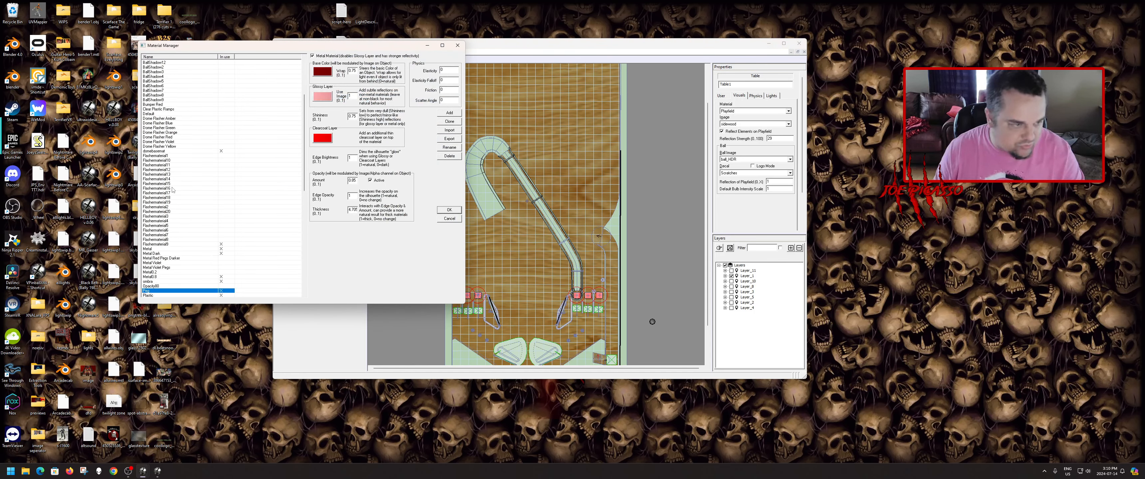
scroll(172, 190, down, 4)
scroll(178, 241, down, 4)
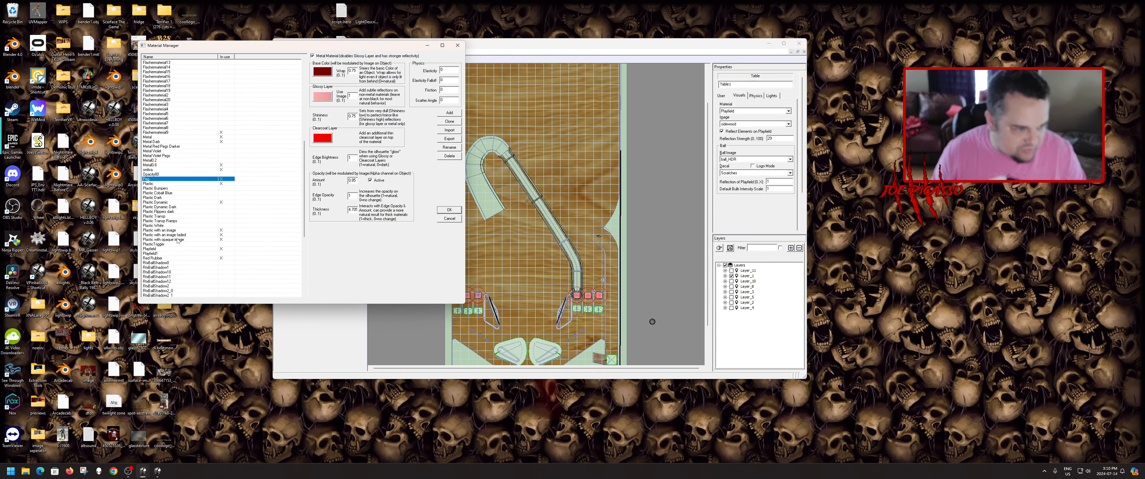
click(163, 230)
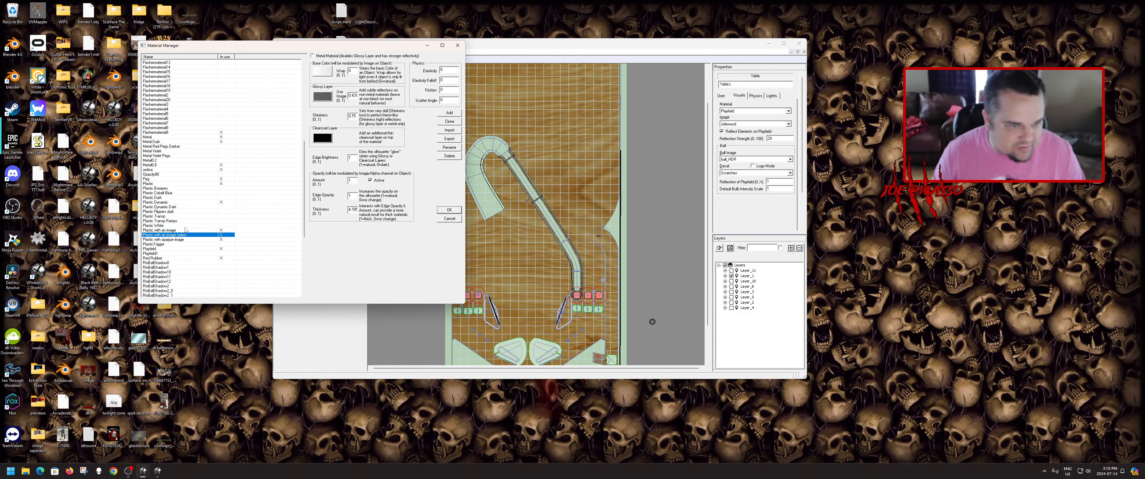
click(186, 235)
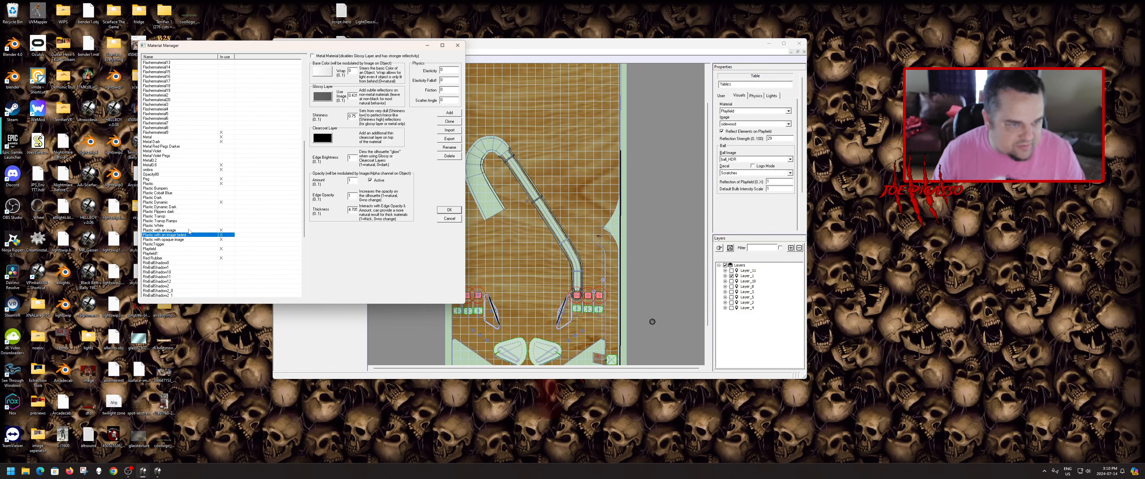
click(190, 231)
click(191, 236)
click(190, 230)
click(191, 235)
click(192, 231)
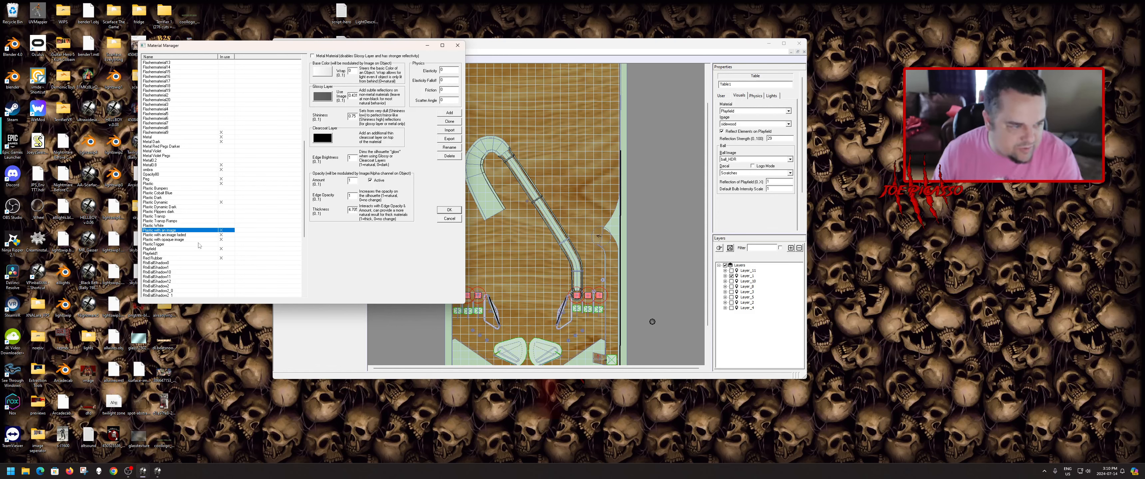
key(Down)
key(Down)
key(Up)
key(Up)
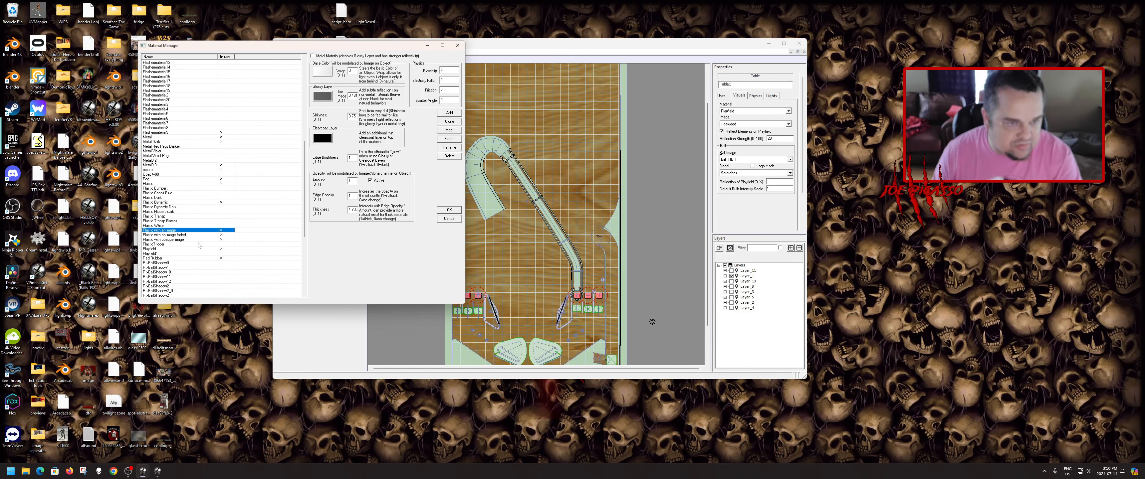
key(Down)
key(Up)
key(Down)
key(Up)
key(Down)
key(Up)
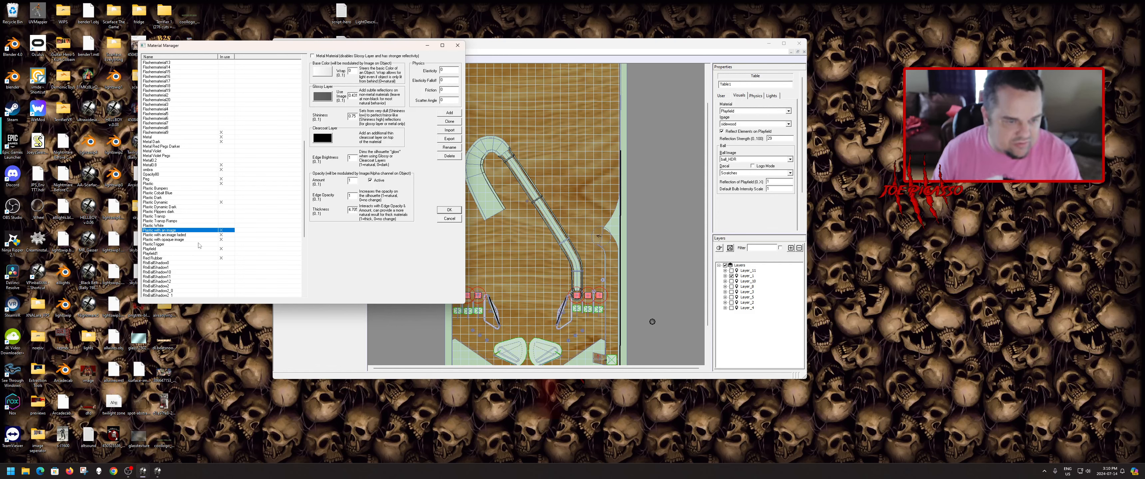
key(Down)
key(Up)
key(Down)
key(Up)
key(Down)
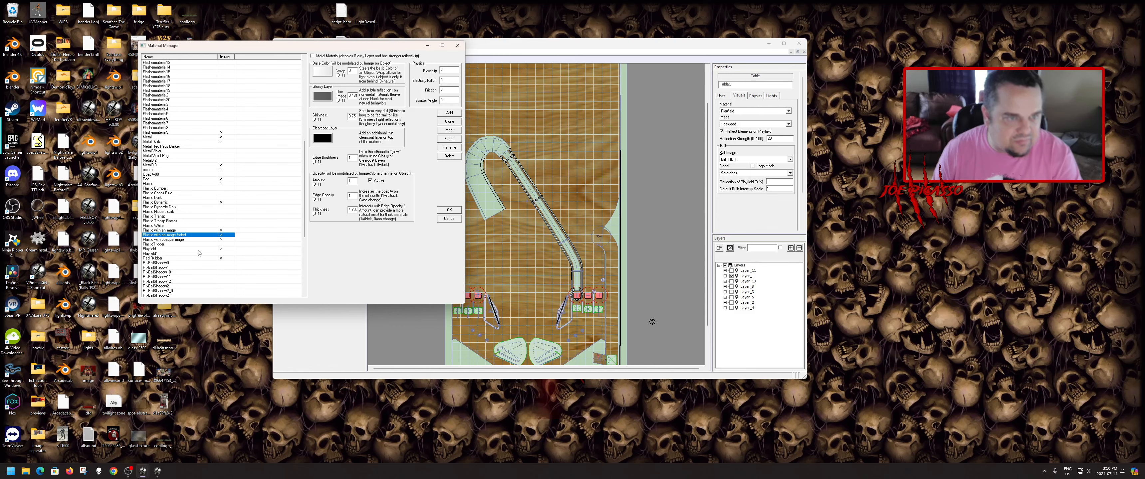
key(Up)
key(Down)
key(Up)
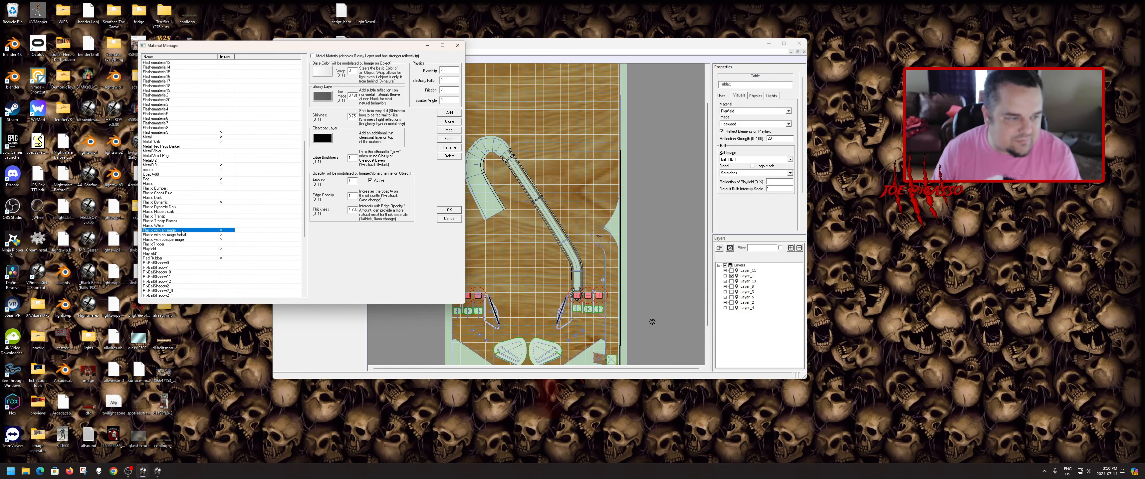
key(Down)
key(Up)
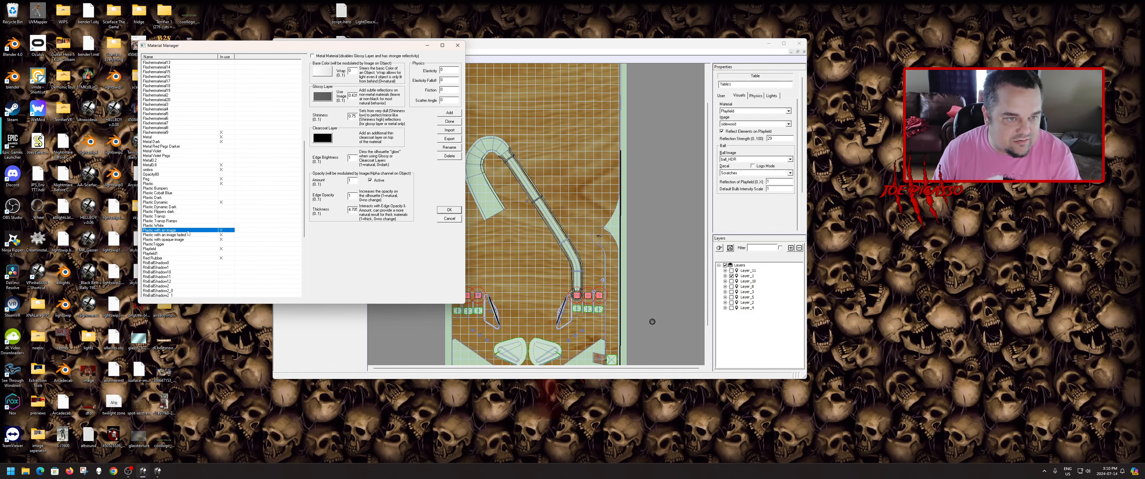
key(Down)
key(Up)
key(Down)
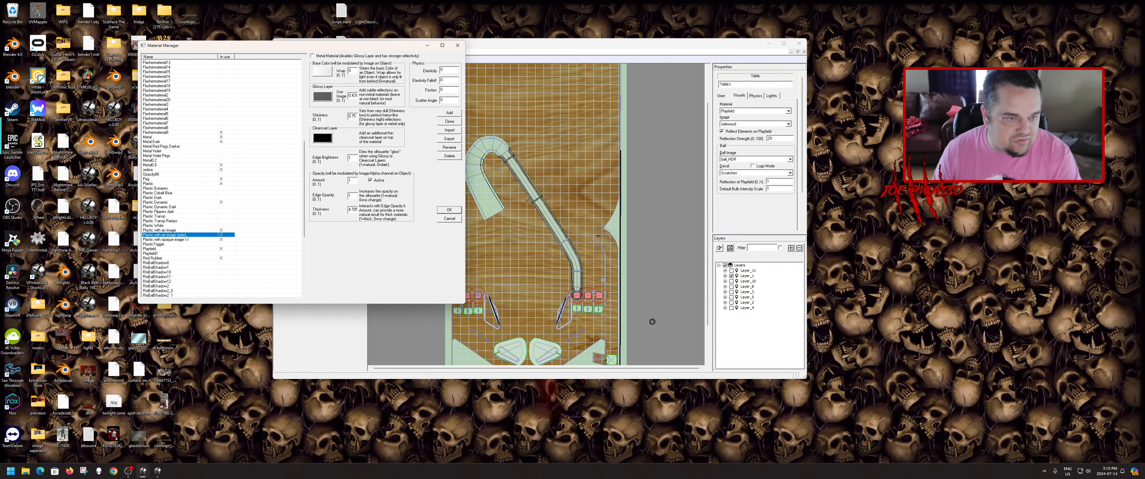
key(Up)
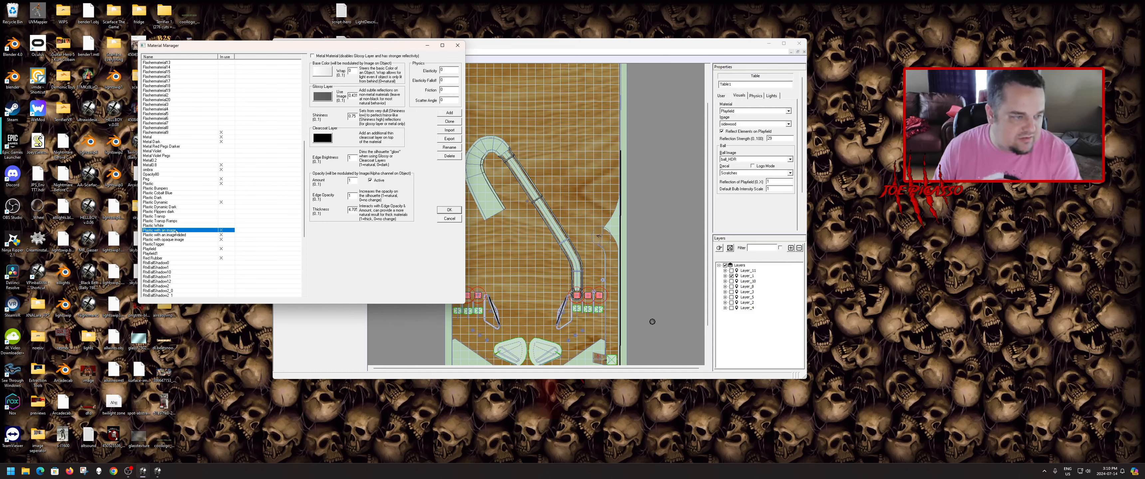
key(Down)
click(185, 232)
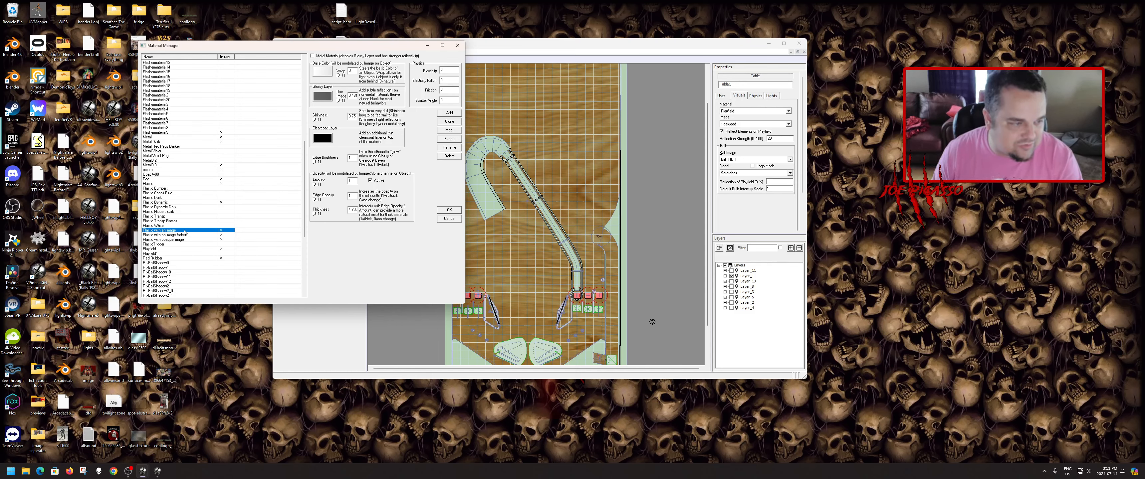
click(452, 219)
- Select the overlapping pieces of the curved plastic ramp together and set their material to "Plastic with an image"
click(483, 196)
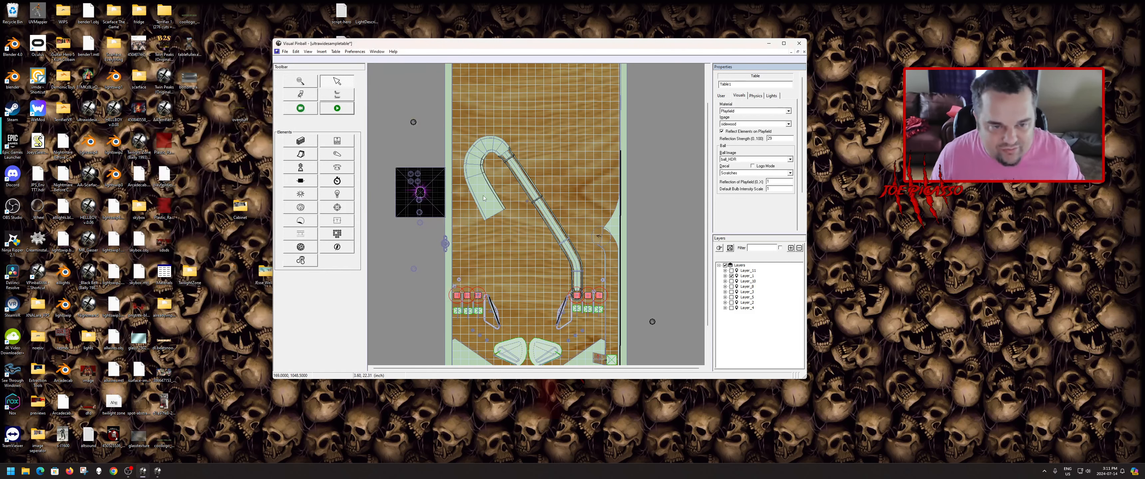
shift+click(473, 196)
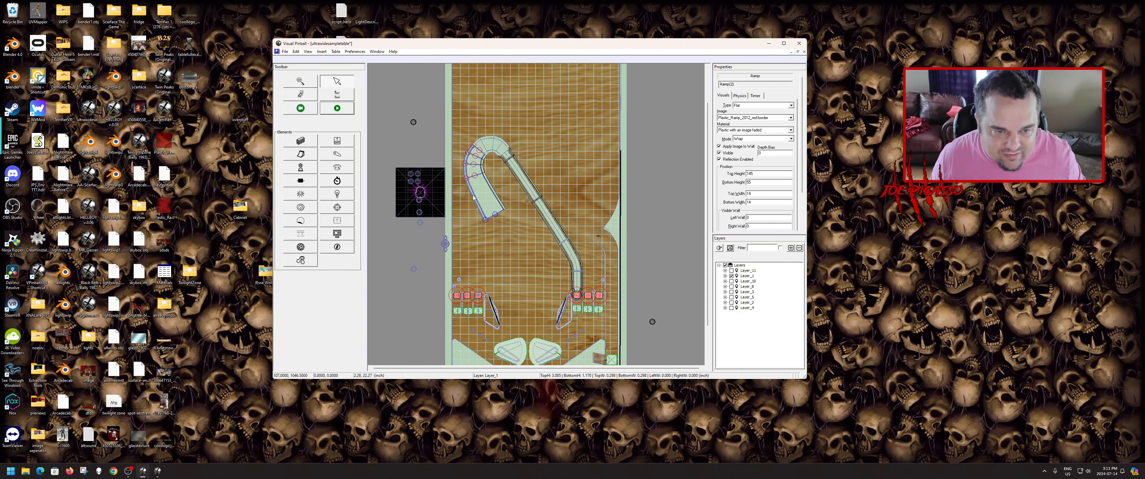
click(490, 185)
click(489, 151)
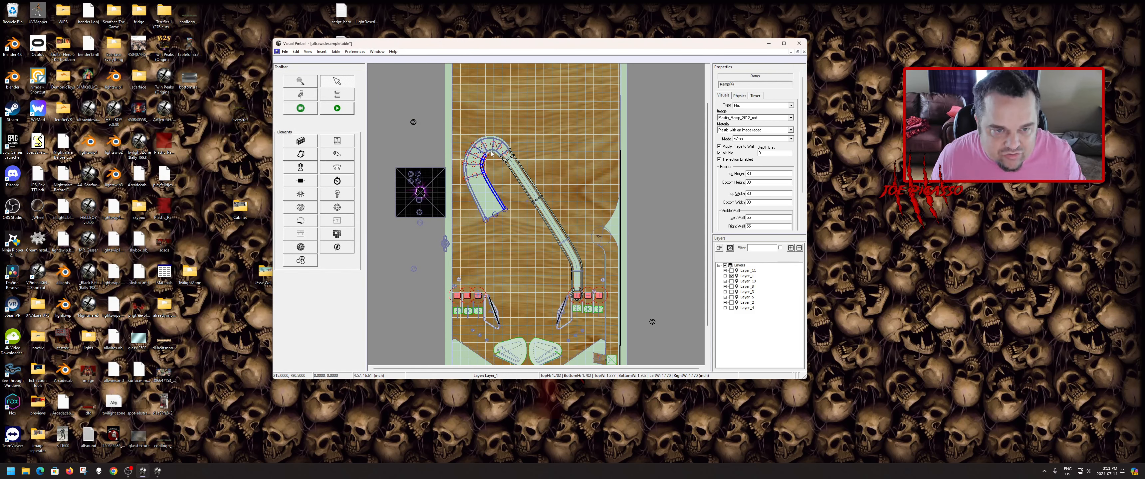
click(491, 154)
click(492, 139)
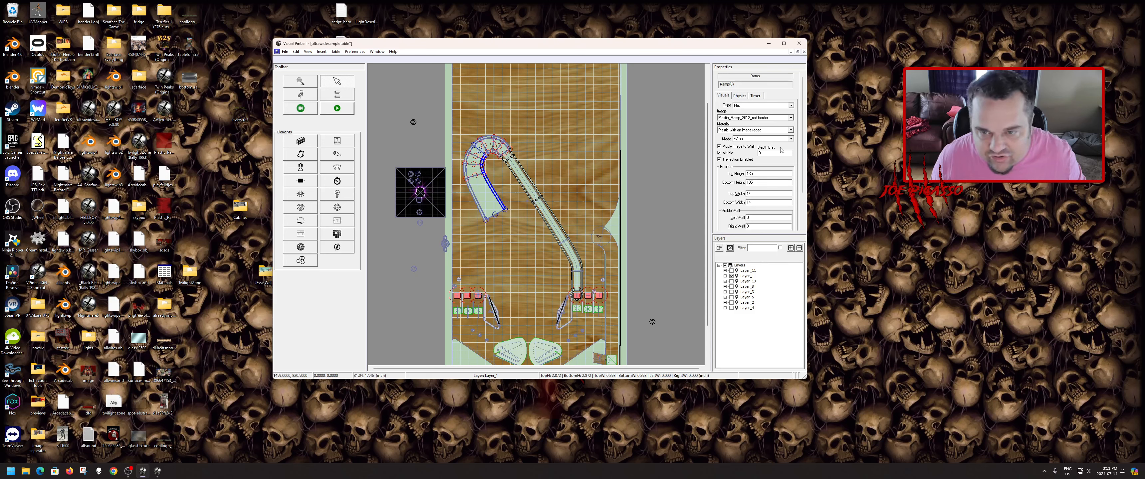
click(736, 130)
scroll(741, 145, up, 2)
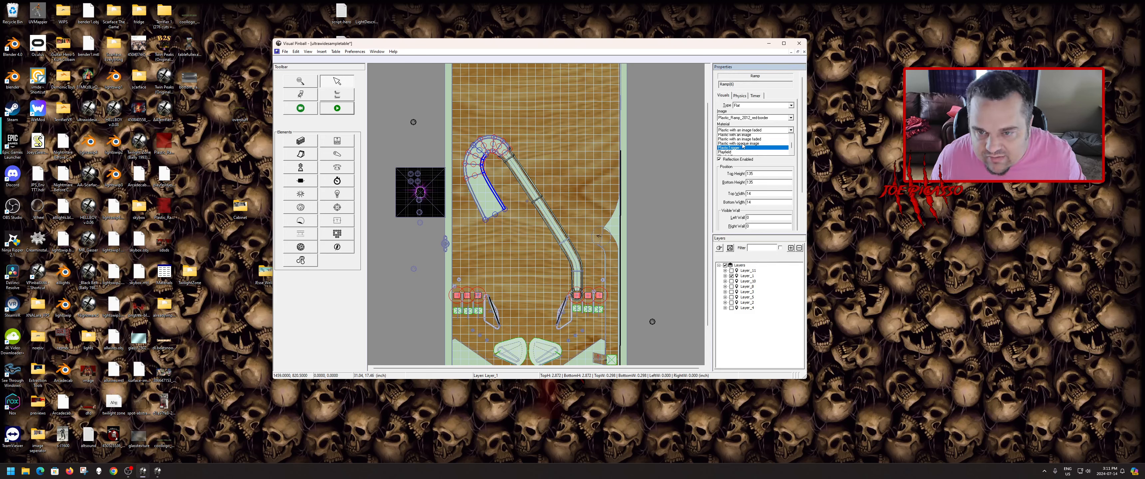
click(741, 145)
- Play-test the table with one credit added to inspect the red plastic ramp, and quit back to the editor
click(346, 109)
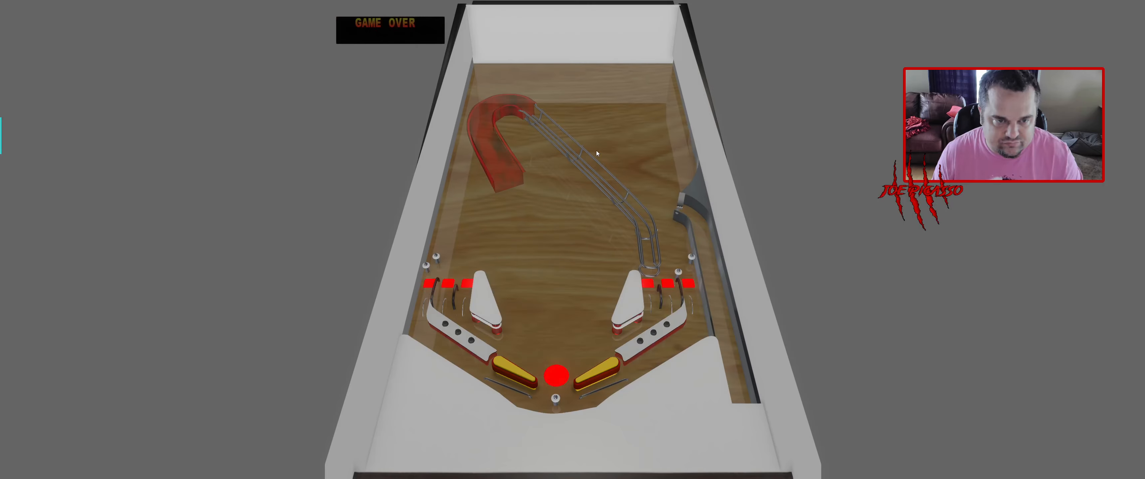
key(5)
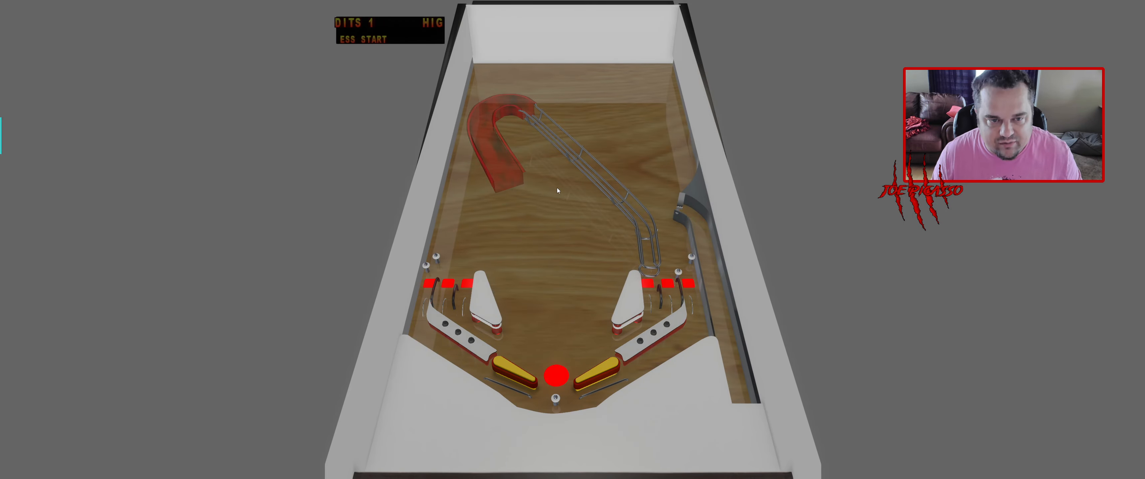
key(Escape)
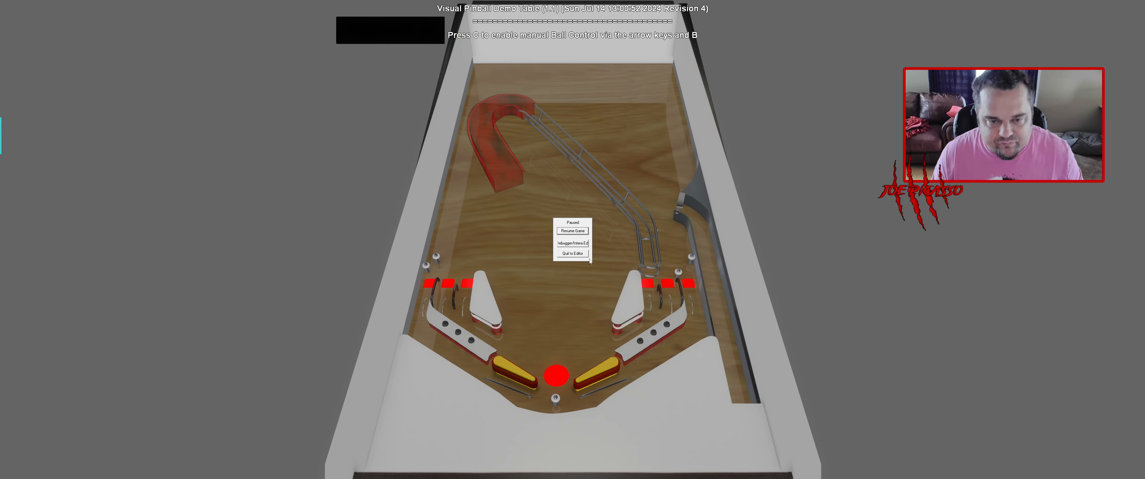
click(574, 253)
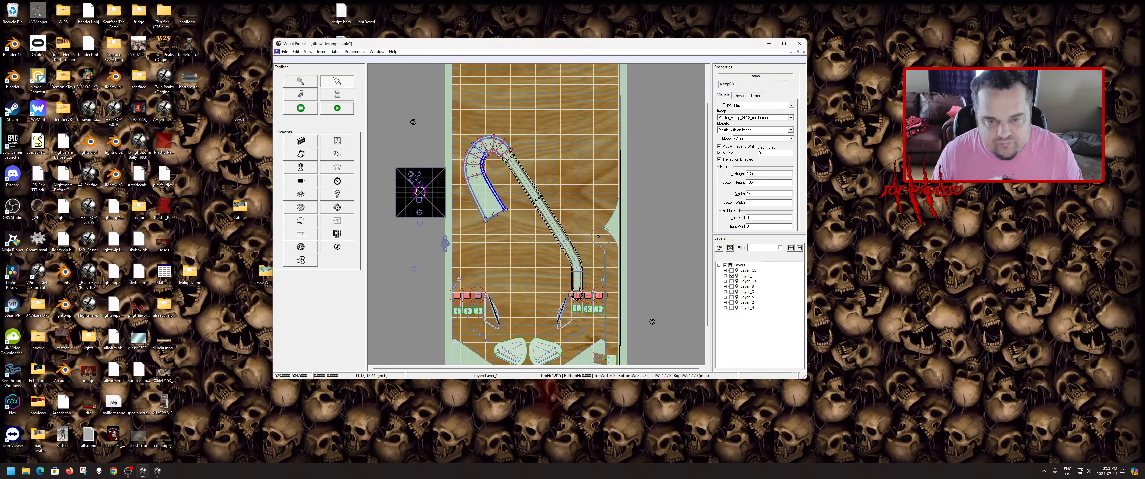
- Unlock the selected curved ramp pieces together, lock them all again, and clear the selection
right_click(488, 193)
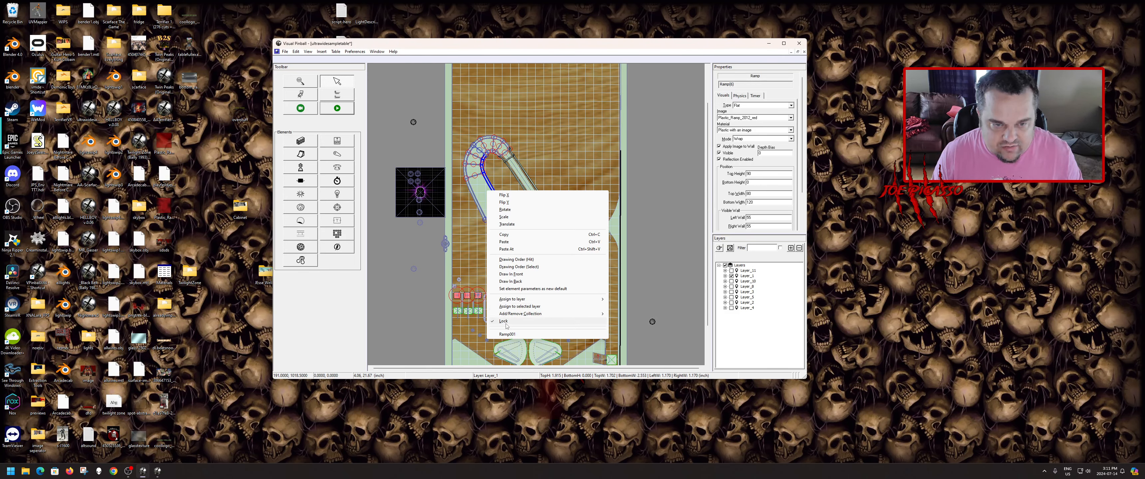
click(506, 325)
right_click(489, 210)
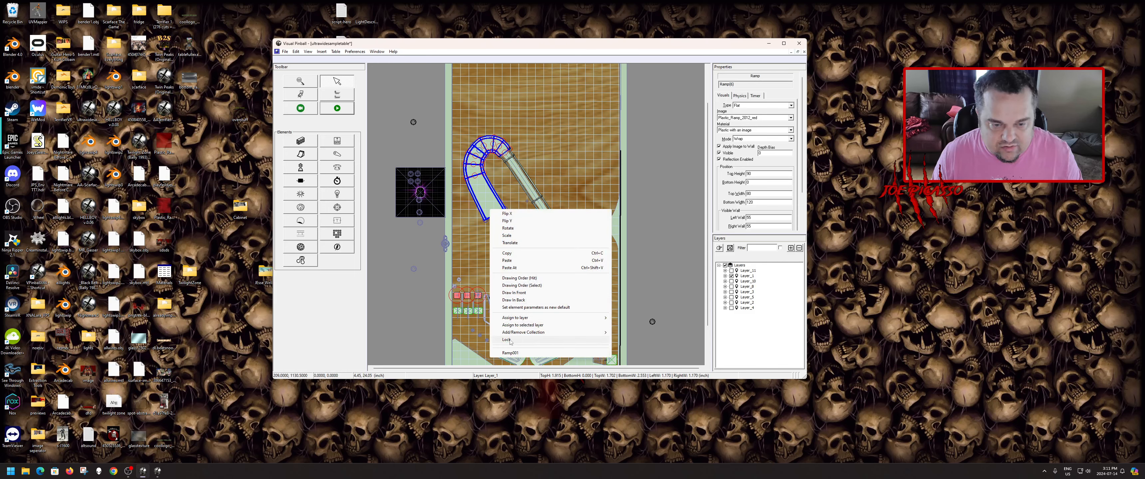
click(506, 340)
click(513, 168)
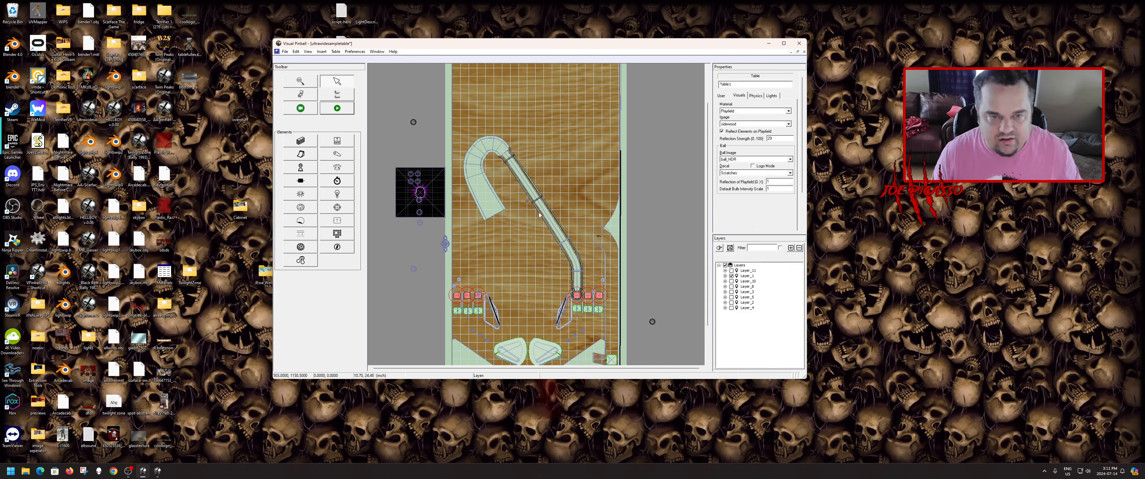
- Select all the wire ramp pieces running down to the flipper area together, lock them, and clear the selection
click(508, 164)
click(504, 163)
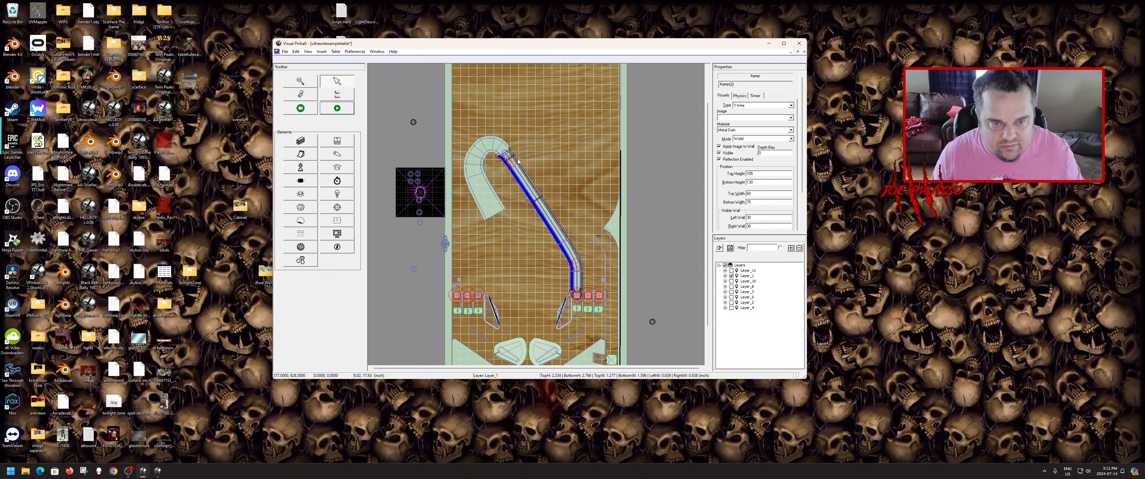
click(515, 163)
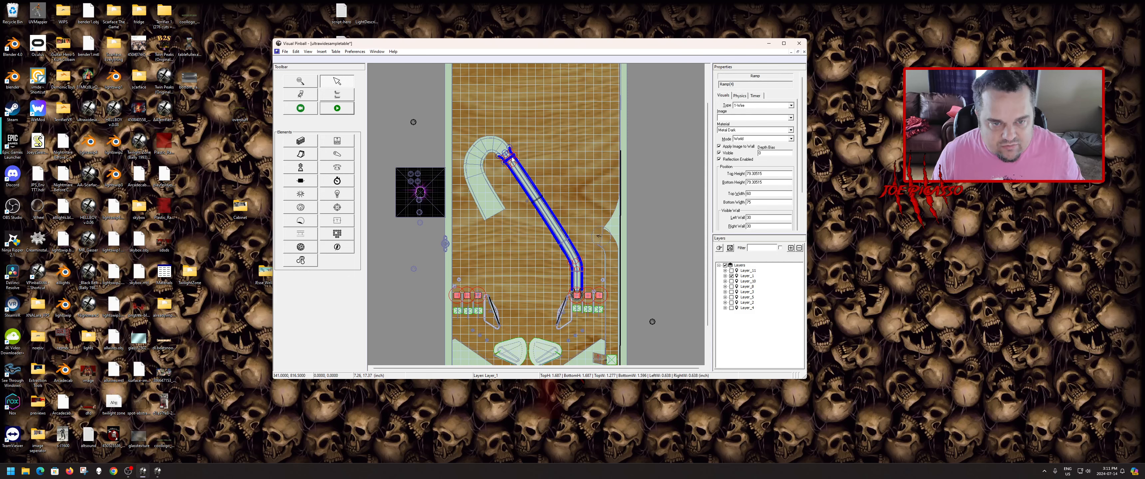
ctrl+click(536, 201)
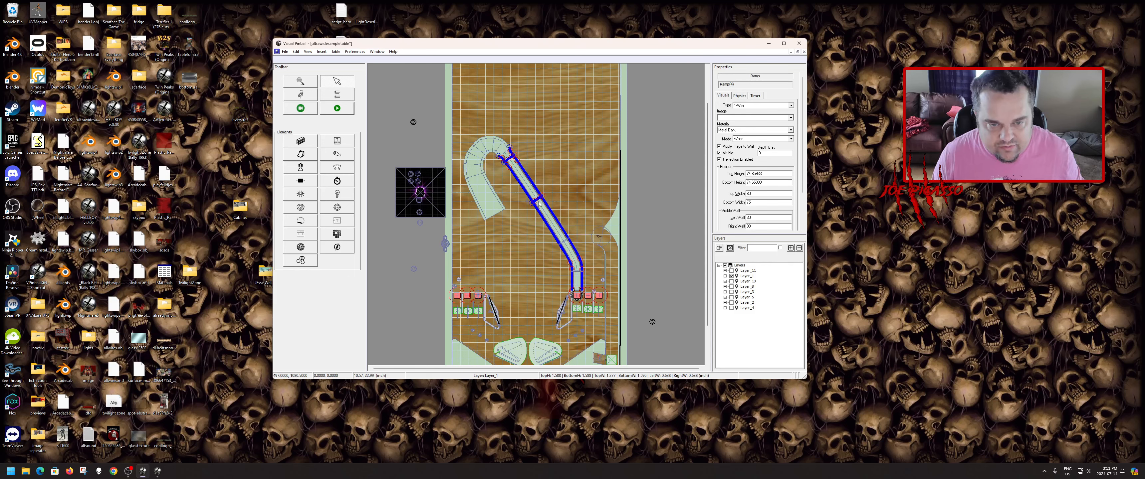
click(565, 245)
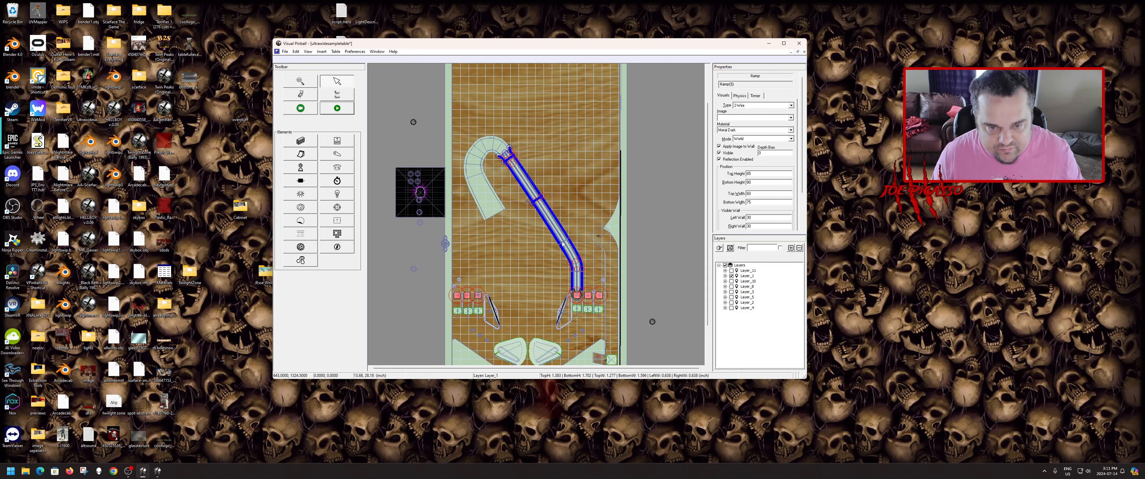
click(566, 246)
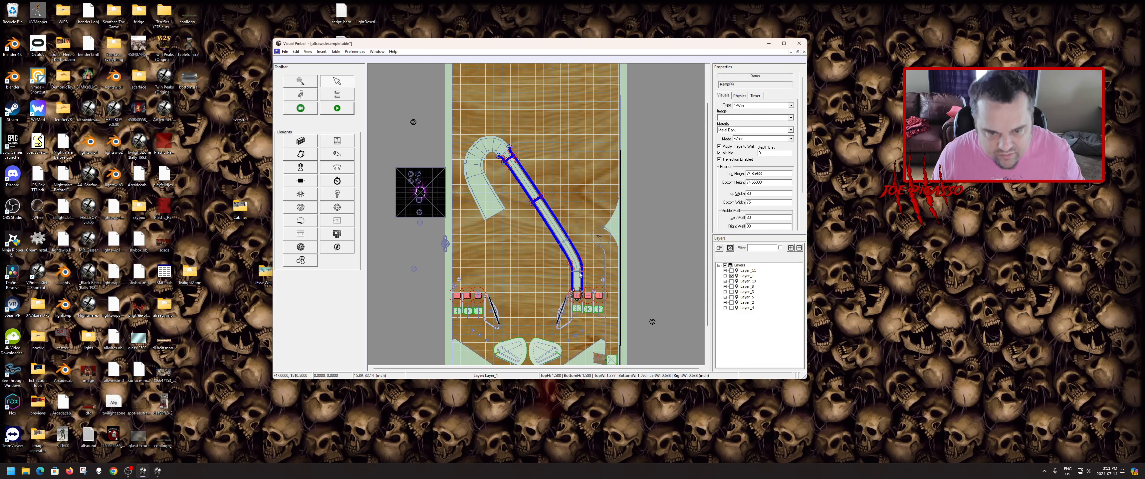
right_click(569, 240)
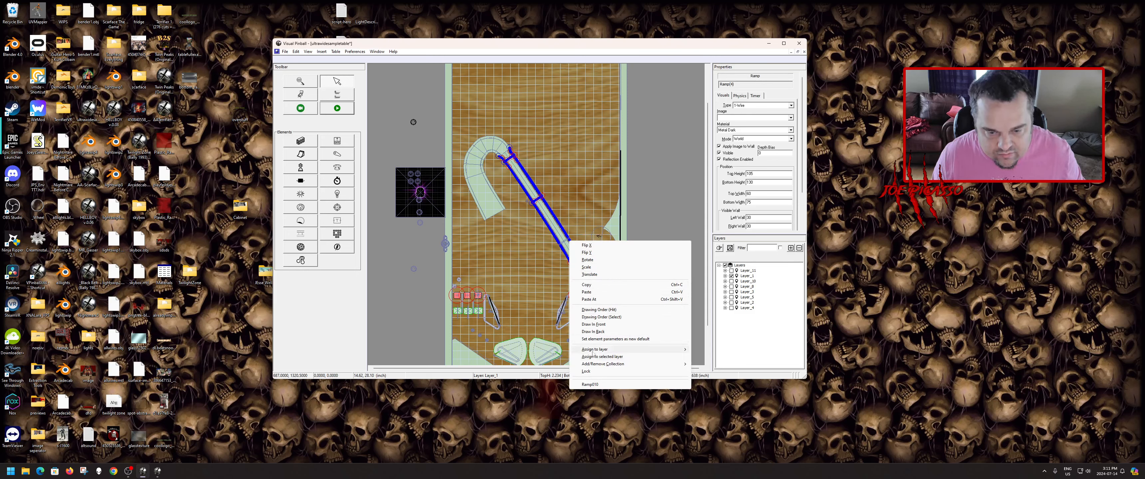
click(594, 373)
click(551, 282)
- Lock the U-shaped wire piece at the lower end of the wire ramp and deselect it
scroll(580, 298, up, 2)
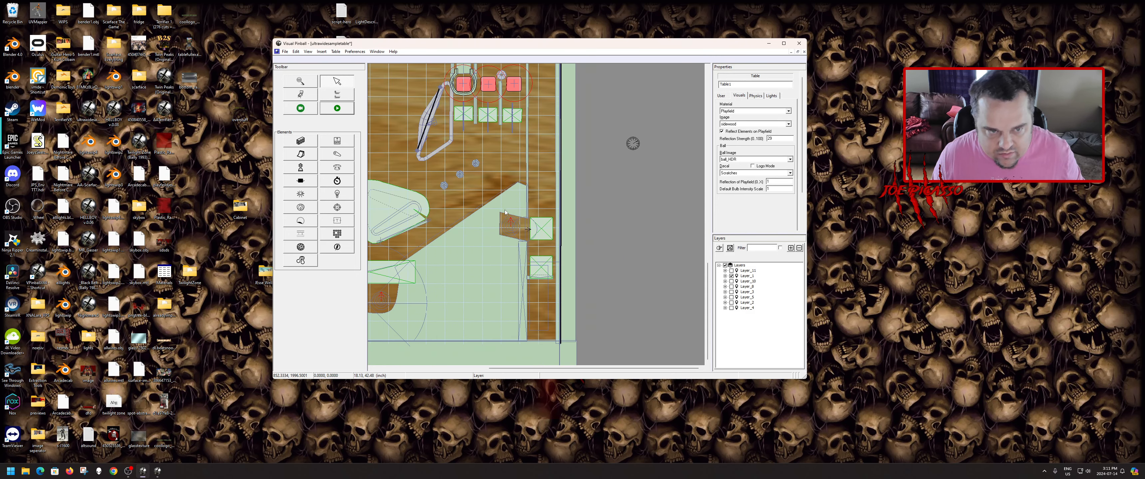
scroll(473, 134, up, 2)
click(456, 196)
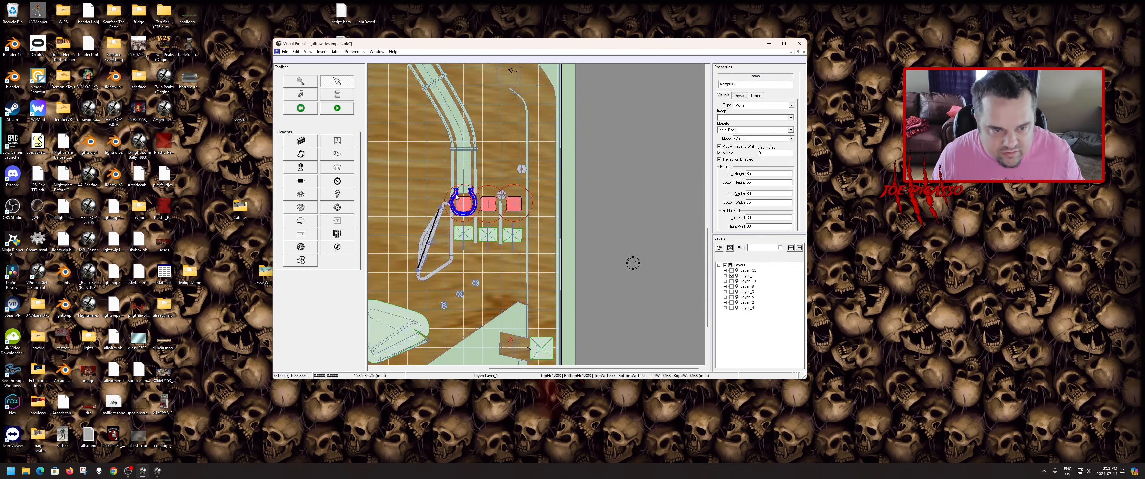
right_click(455, 195)
click(473, 333)
click(401, 197)
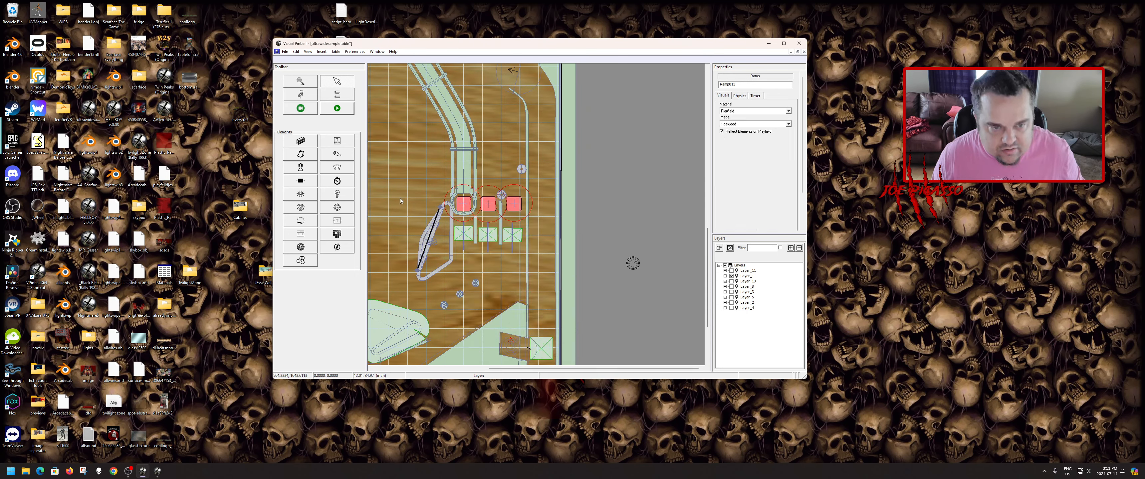
- Place a new ramp on the open playfield to the upper right of the wire ramp
scroll(571, 229, down, 3)
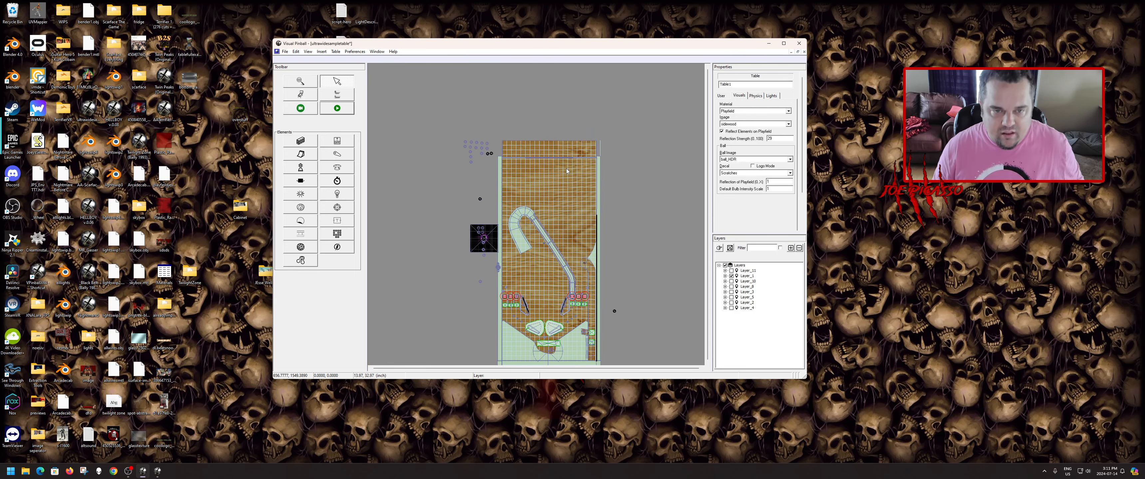
scroll(507, 230, up, 3)
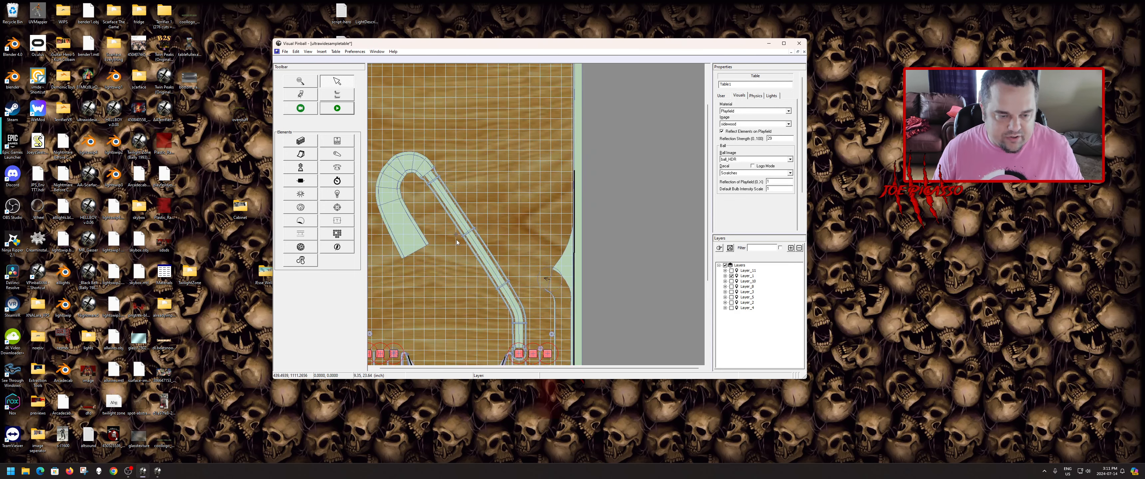
scroll(507, 228, down, 3)
scroll(521, 190, up, 4)
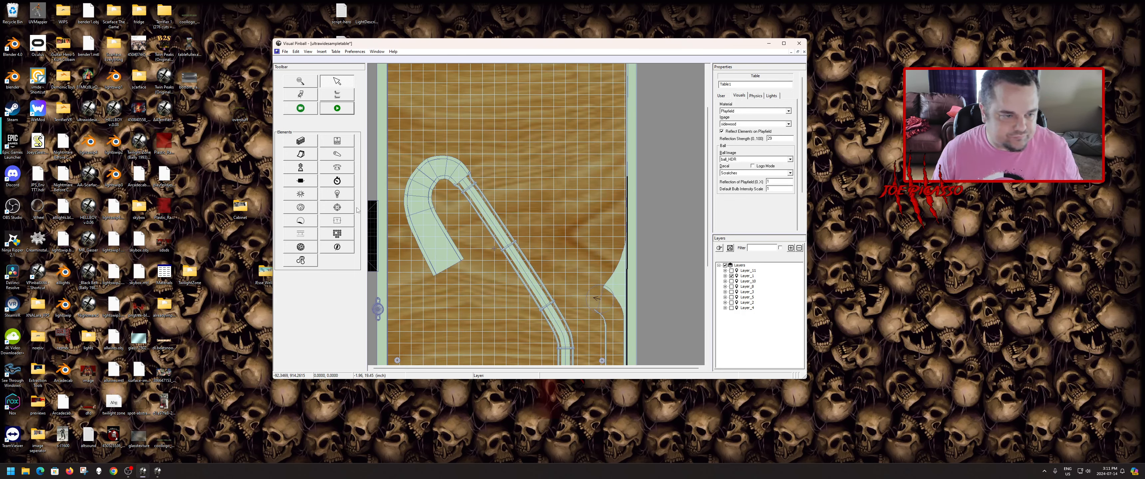
click(300, 154)
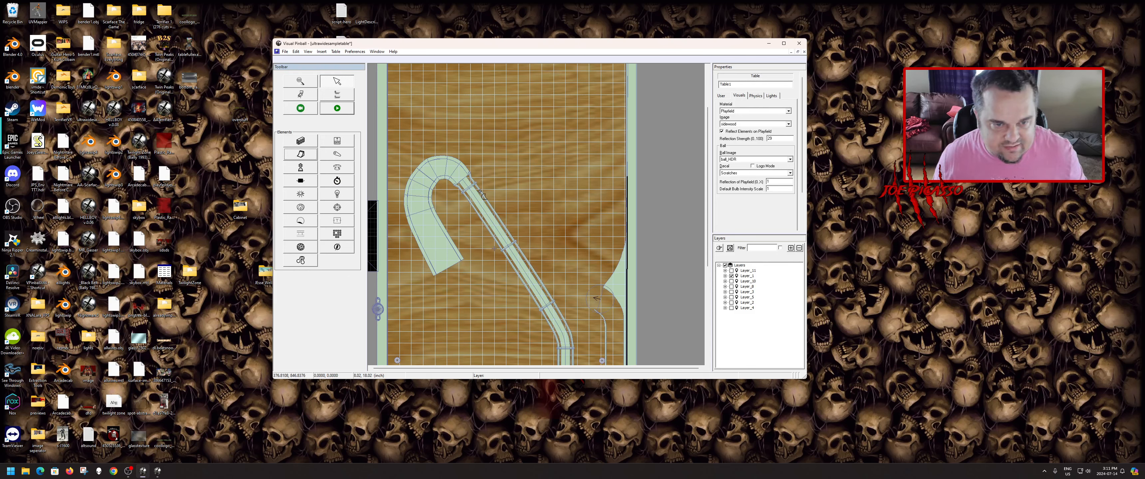
click(542, 180)
drag(549, 192, 550, 194)
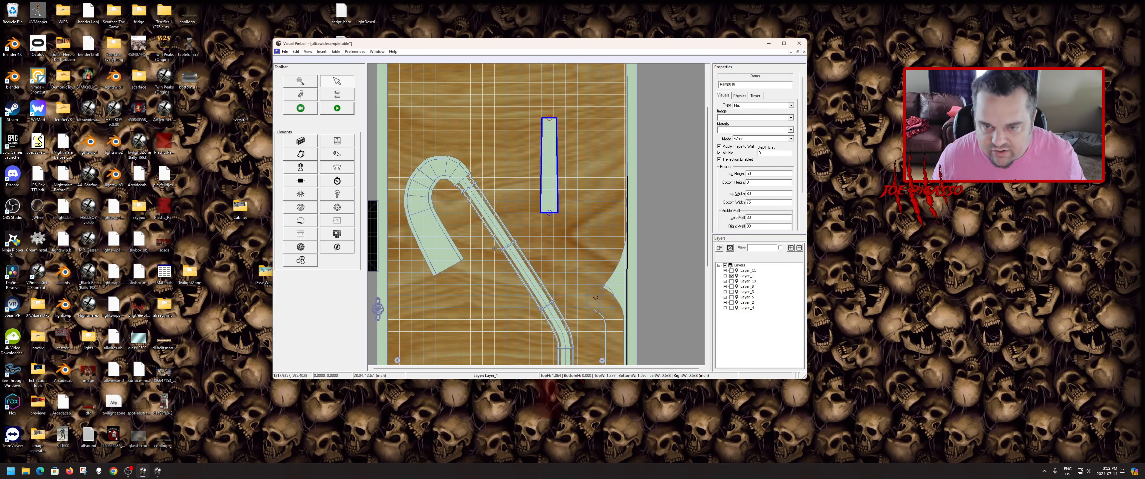
- Set the new ramp's bottom width to 120 and its top width to 80
double_click(756, 202)
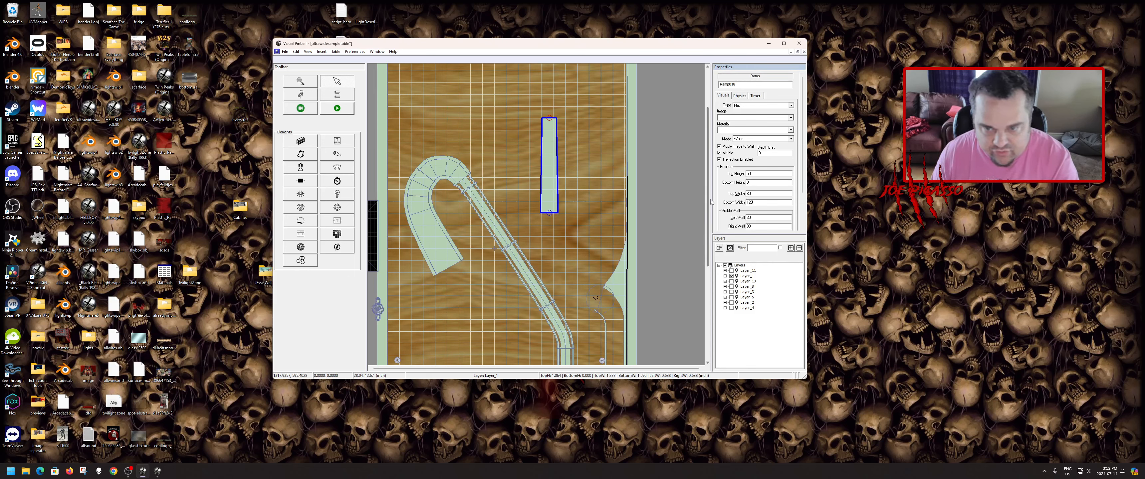
click(759, 194)
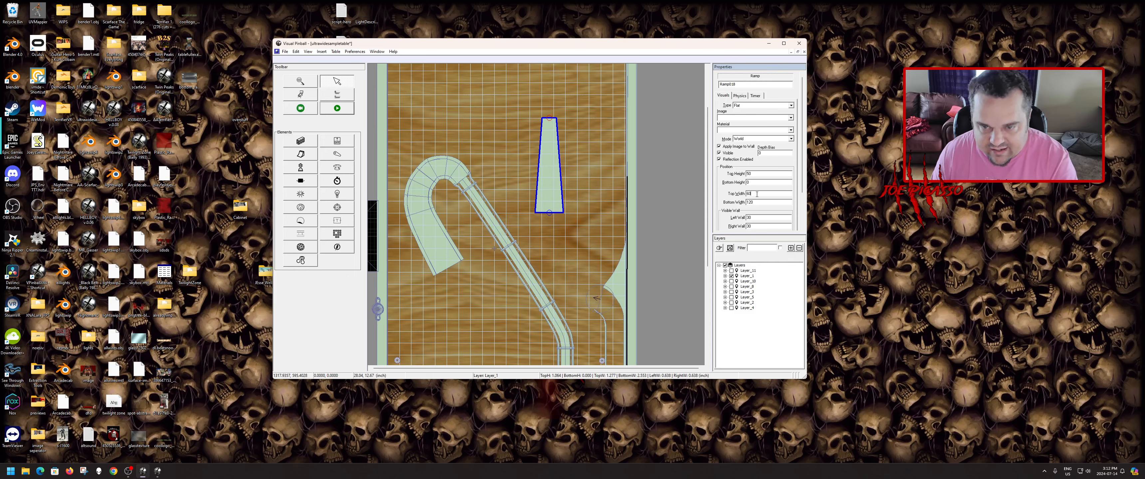
text(80)
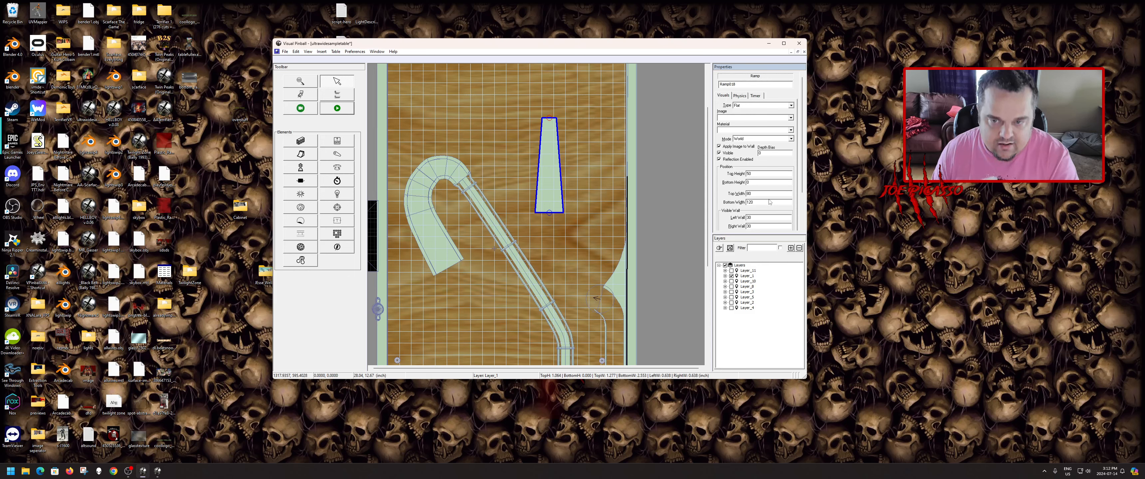
key(Return)
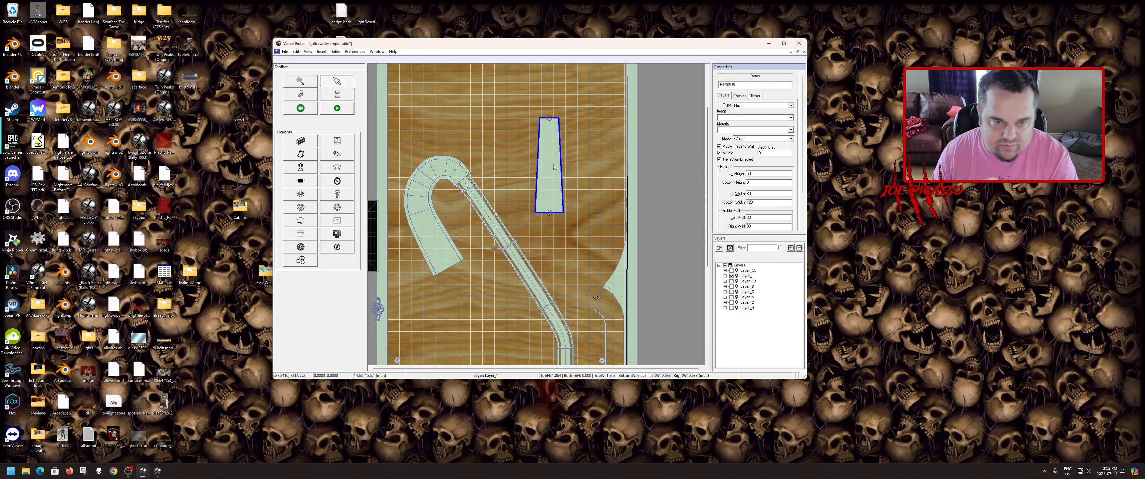
- Bend the new ramp by tilting its upper end right, adding a control point near it, and moving the end point upward
drag(550, 119, 581, 147)
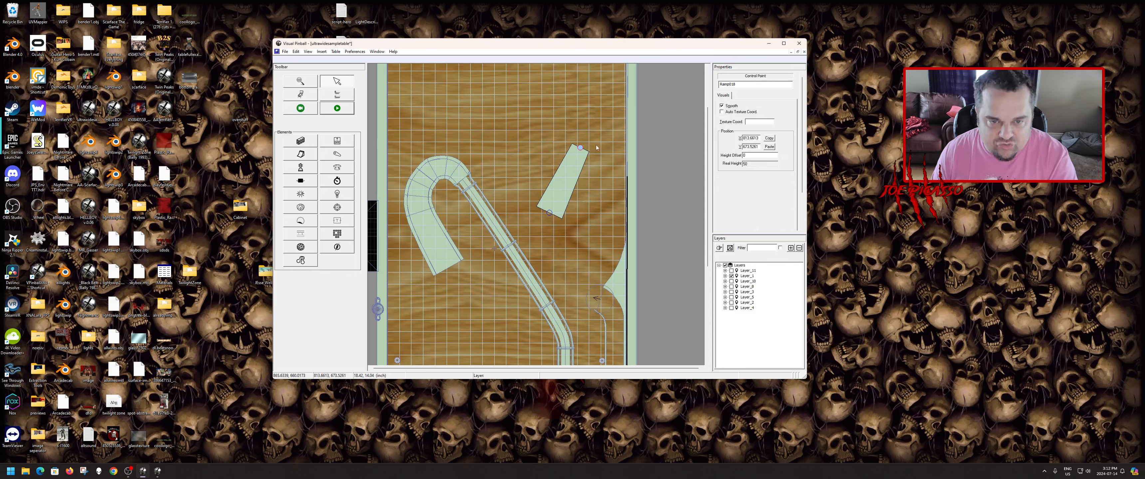
right_click(574, 160)
click(581, 163)
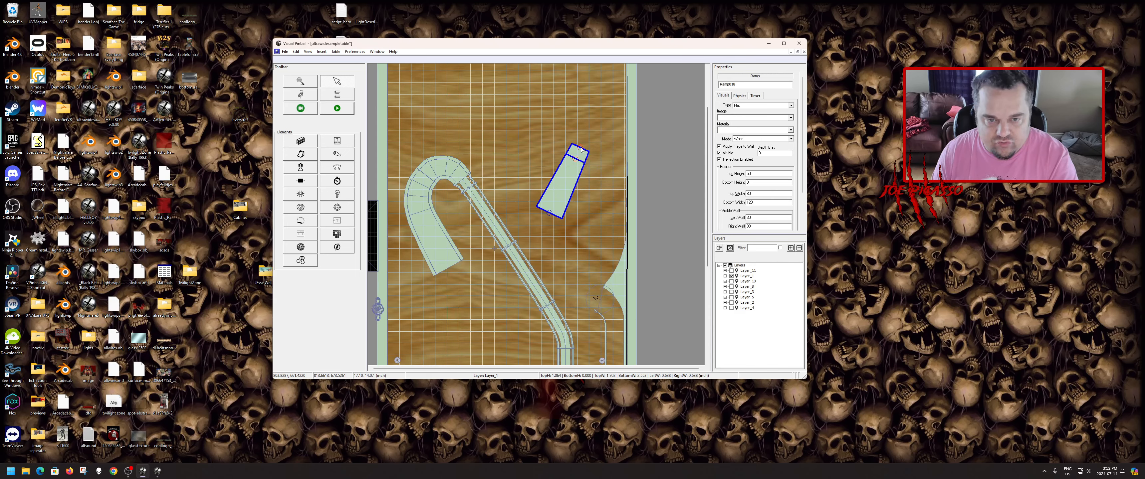
drag(580, 147, 582, 113)
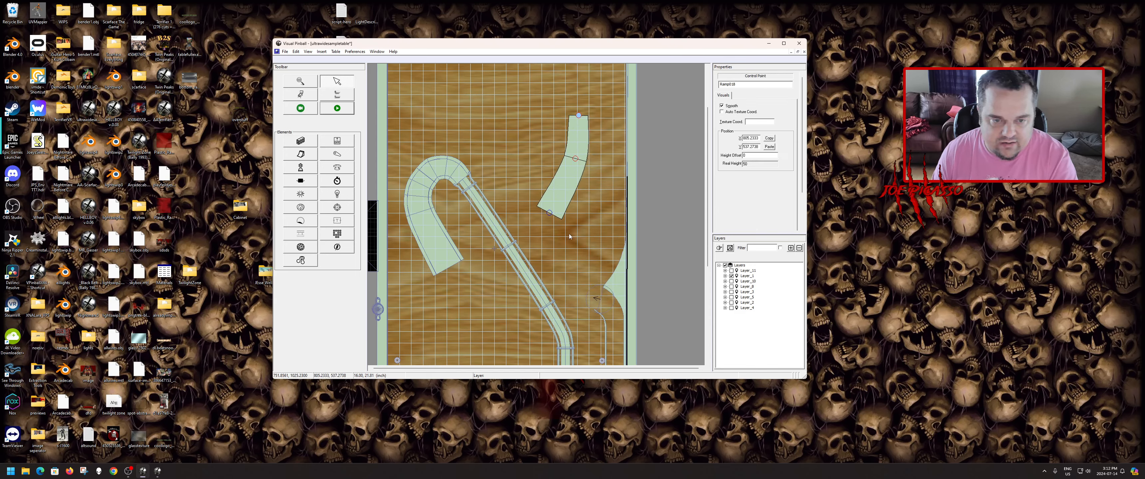
scroll(570, 236, down, 4)
scroll(575, 212, up, 2)
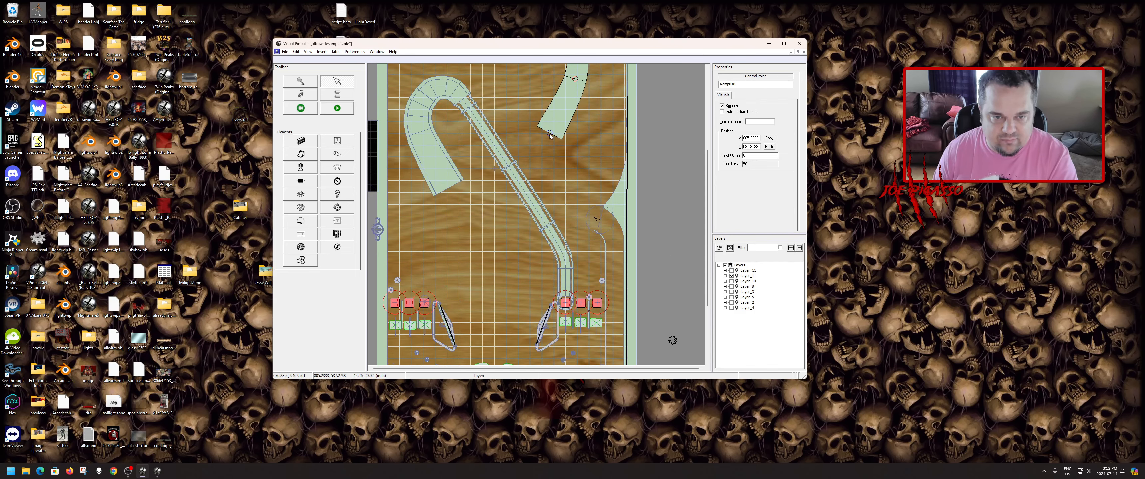
- Move the new ramp's lower end point slightly right, and shift the whole ramp a little to the right
drag(550, 134, 564, 136)
scroll(619, 198, up, 3)
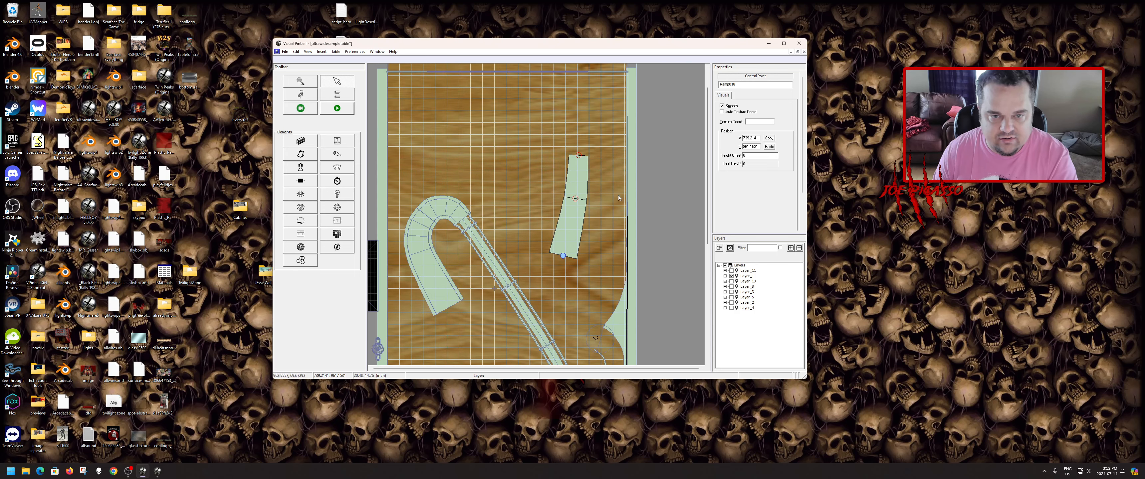
click(580, 226)
click(585, 204)
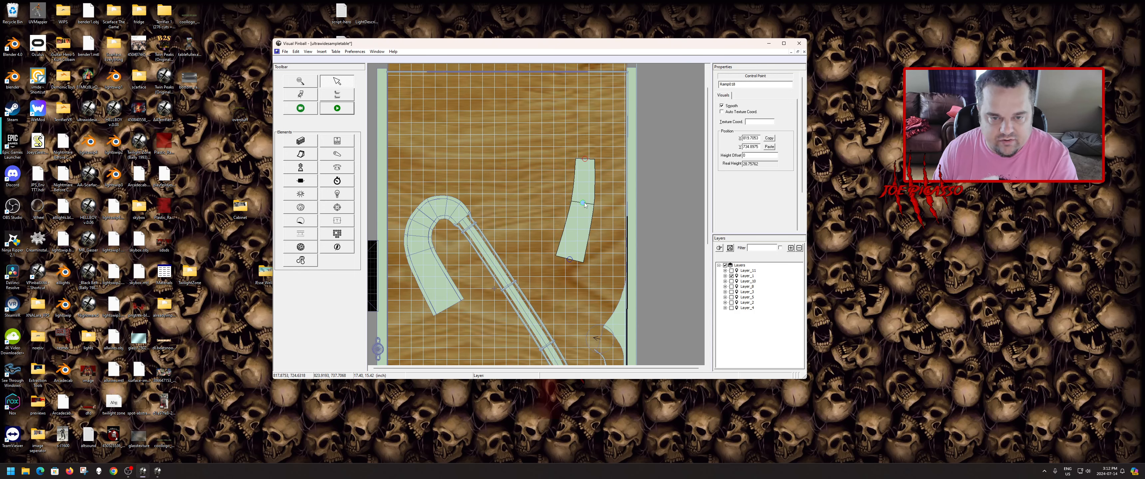
- Extend the new ramp's upper end, add a second control point just below it, and nudge that point to smooth the curve
drag(585, 160, 588, 148)
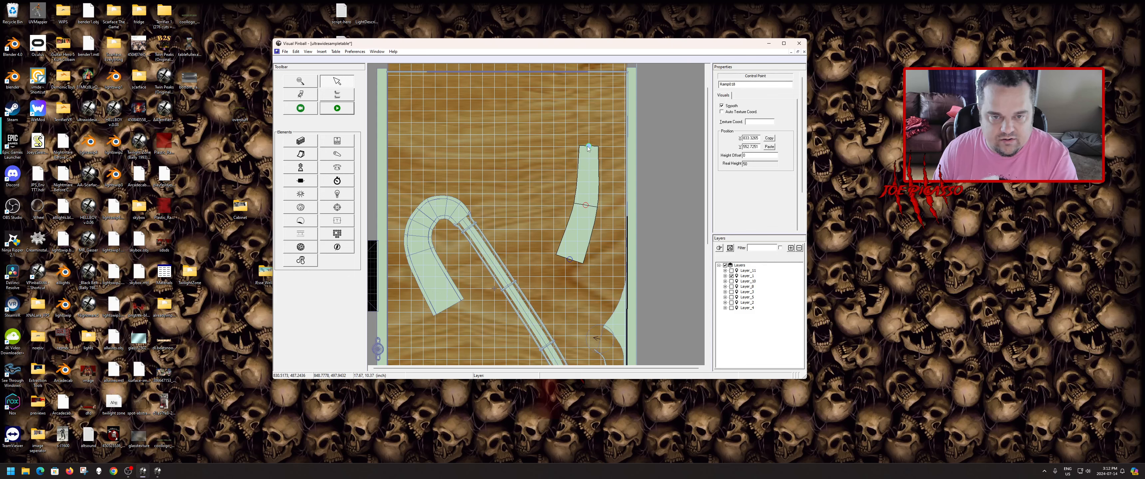
right_click(587, 165)
click(591, 171)
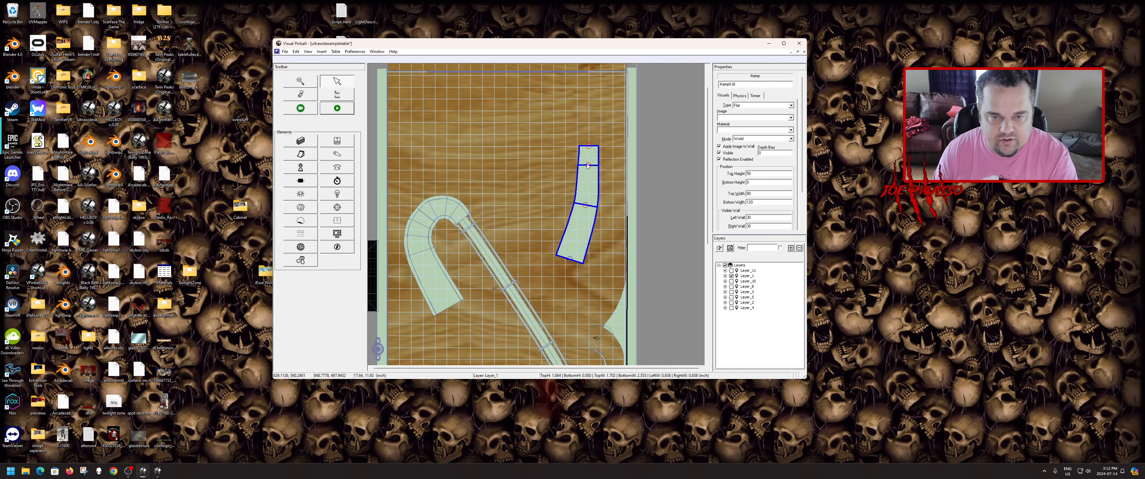
drag(587, 166, 590, 168)
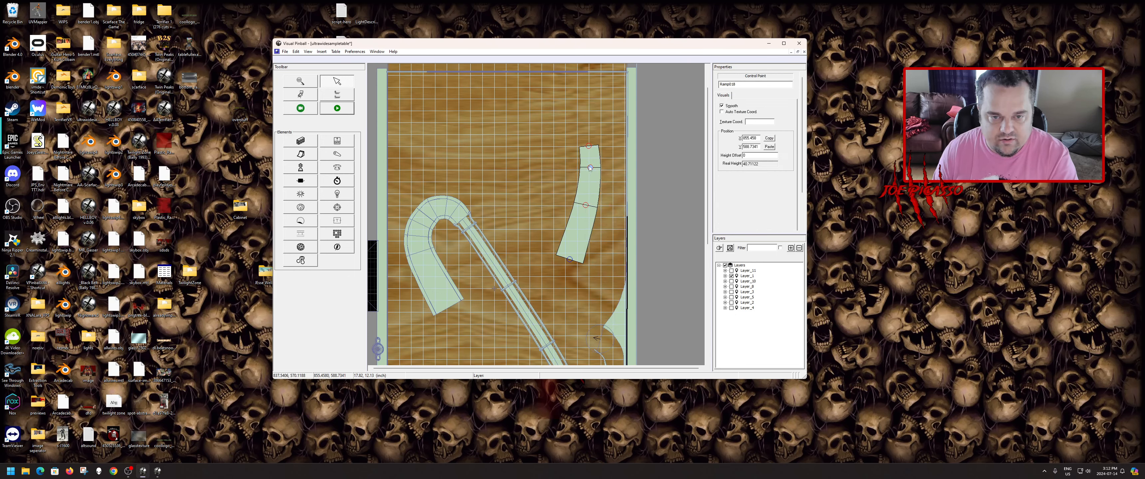
- Set the new ramp's top height to 100 and check the height settings of the existing curved plastic ramp
click(594, 158)
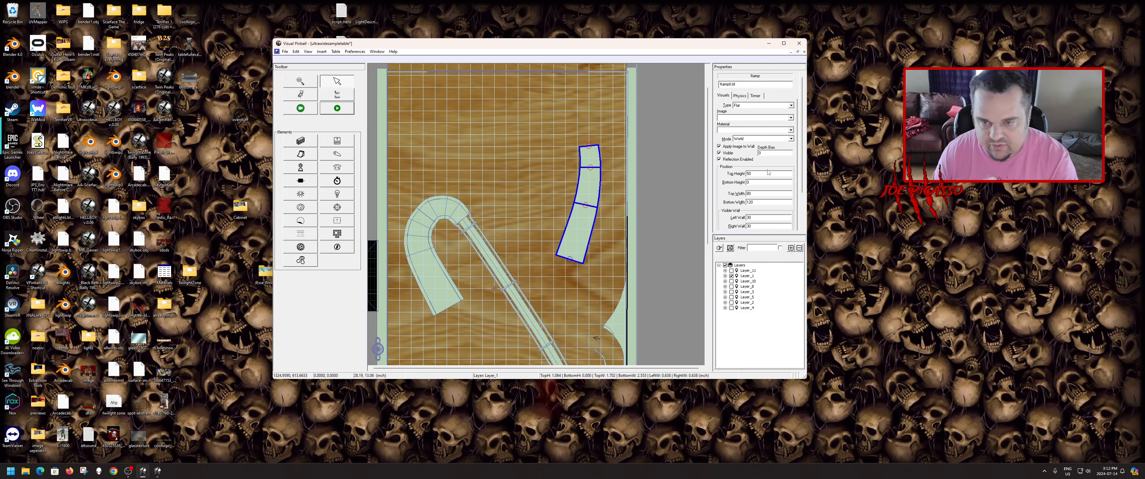
double_click(756, 174)
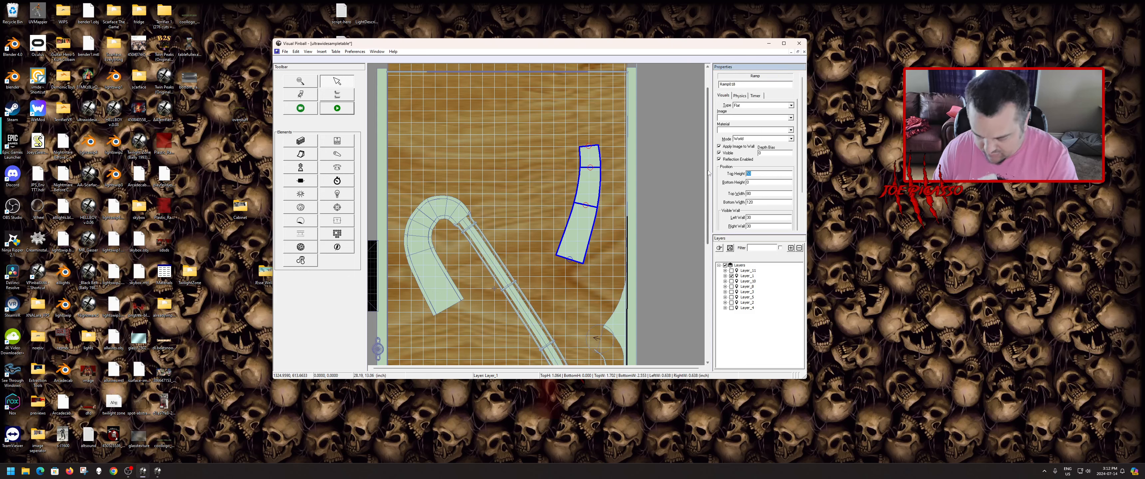
text(100)
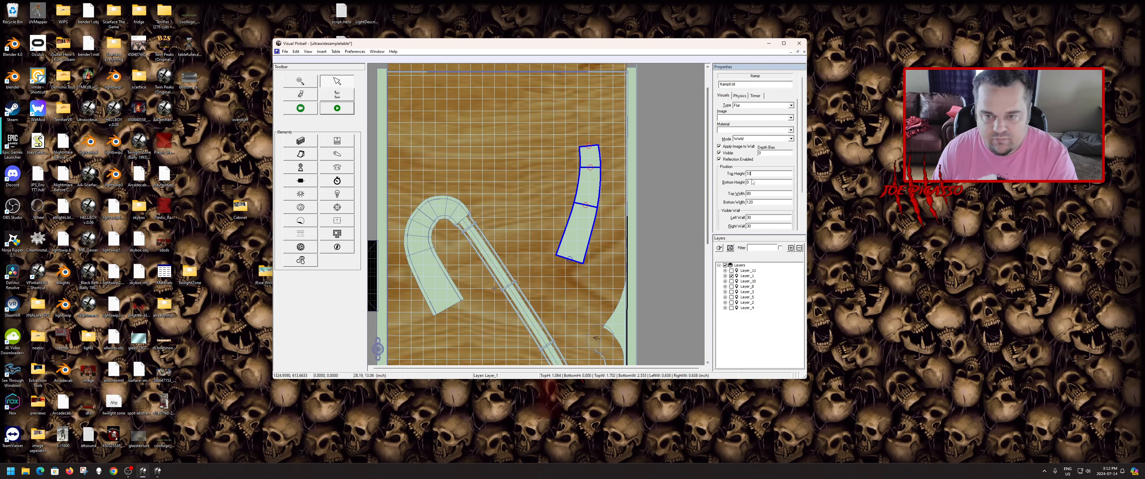
key(Tab)
click(435, 264)
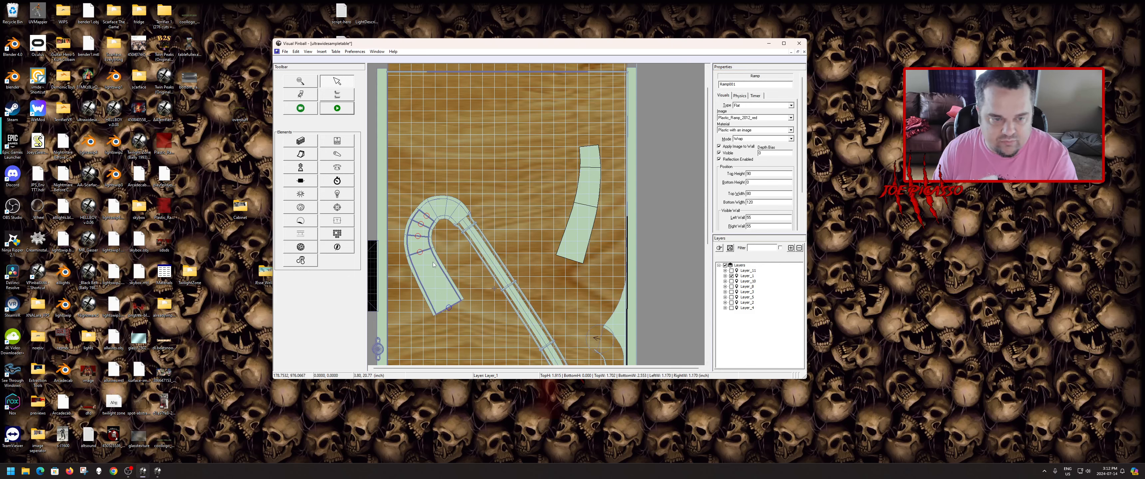
- Set the new ramp's top height to 150 and deselect the ramp
click(588, 223)
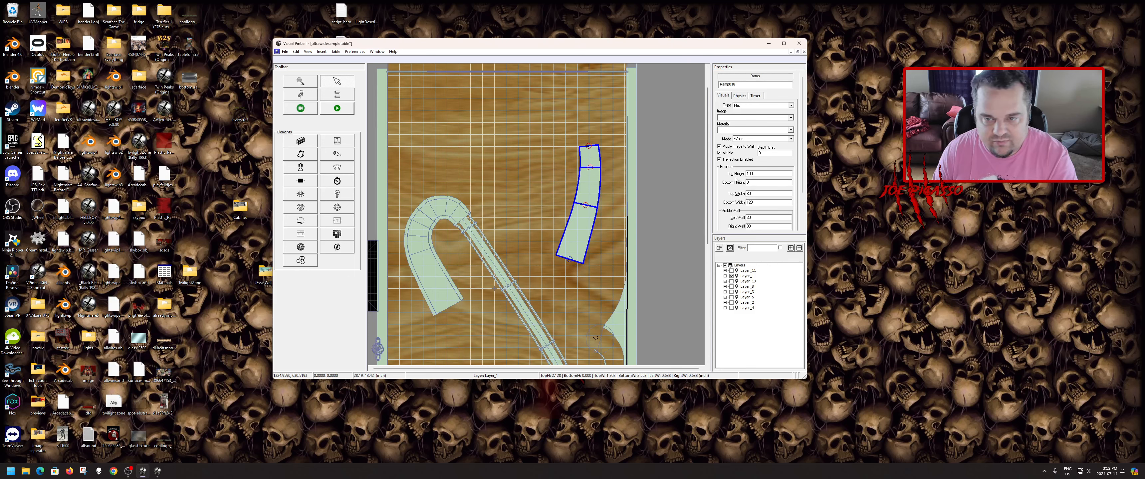
click(748, 173)
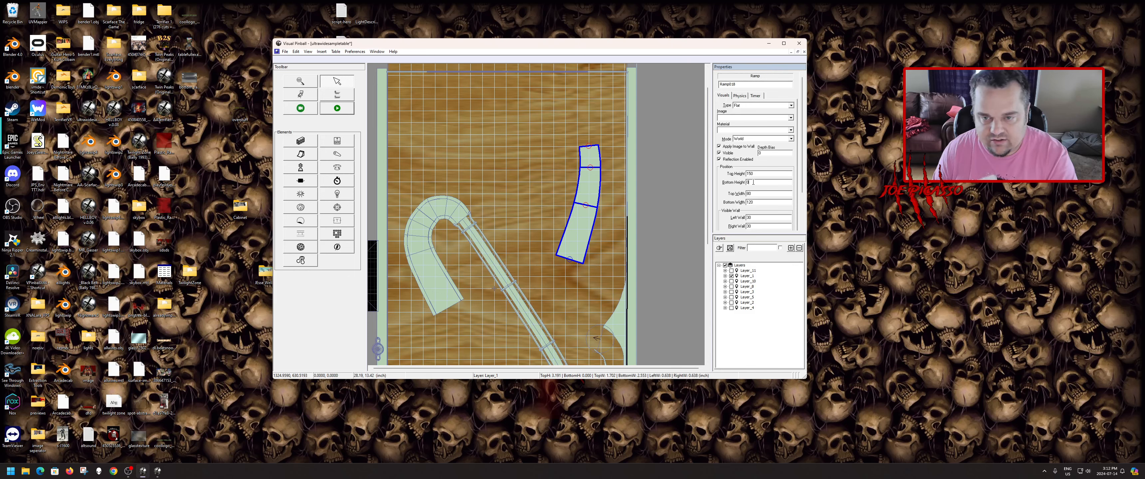
click(610, 195)
click(593, 194)
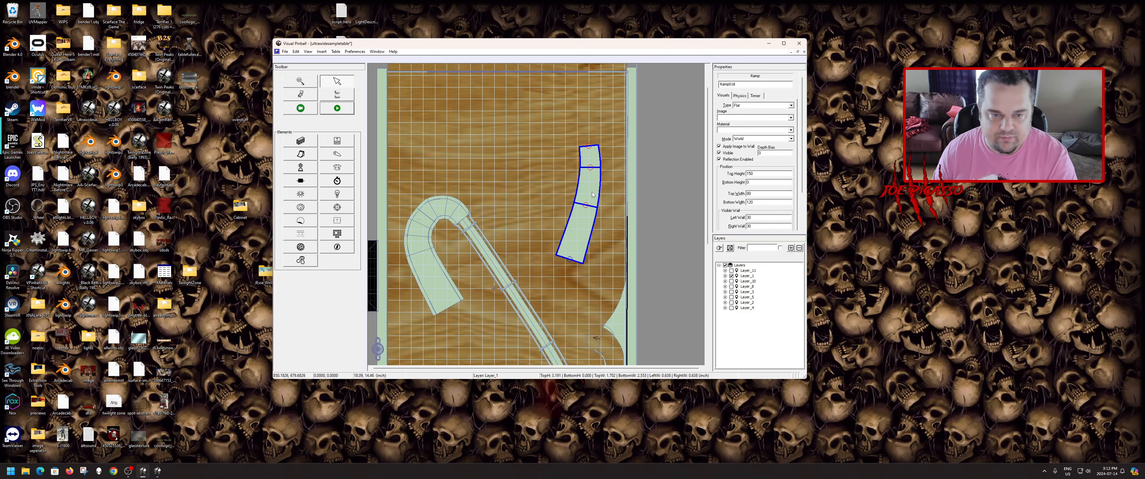
click(610, 198)
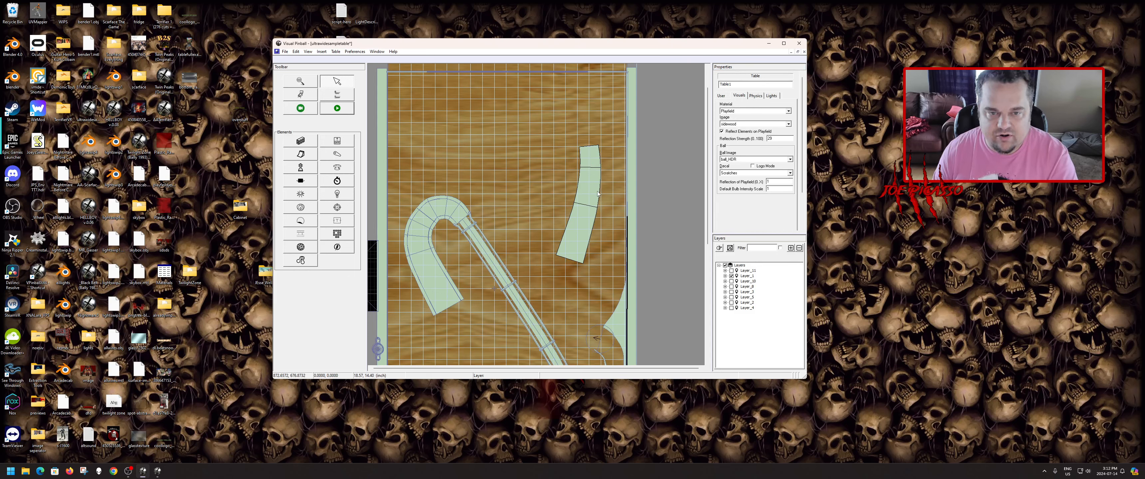
- Add a second flat ramp above the existing new ramp and shift it to the right
click(588, 187)
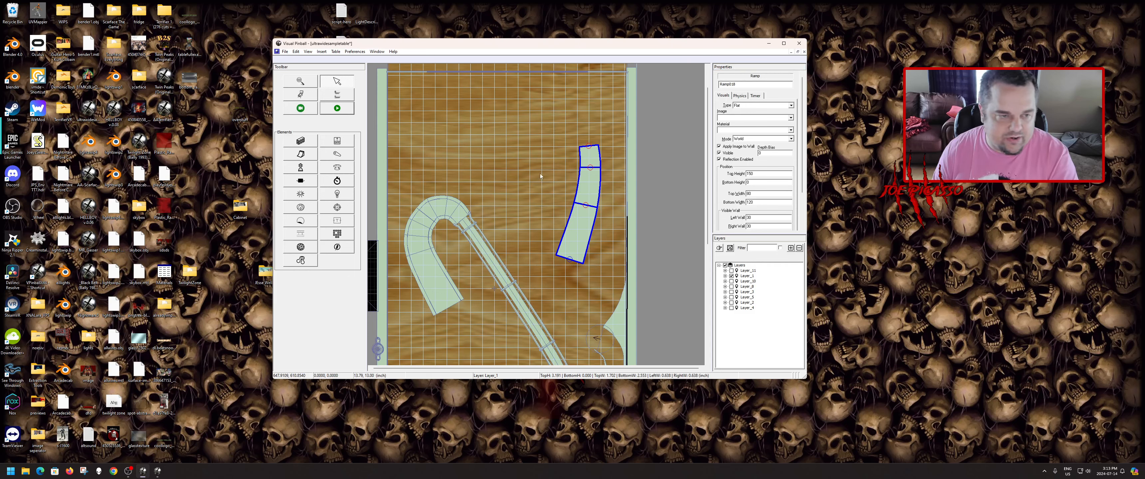
click(301, 154)
click(517, 131)
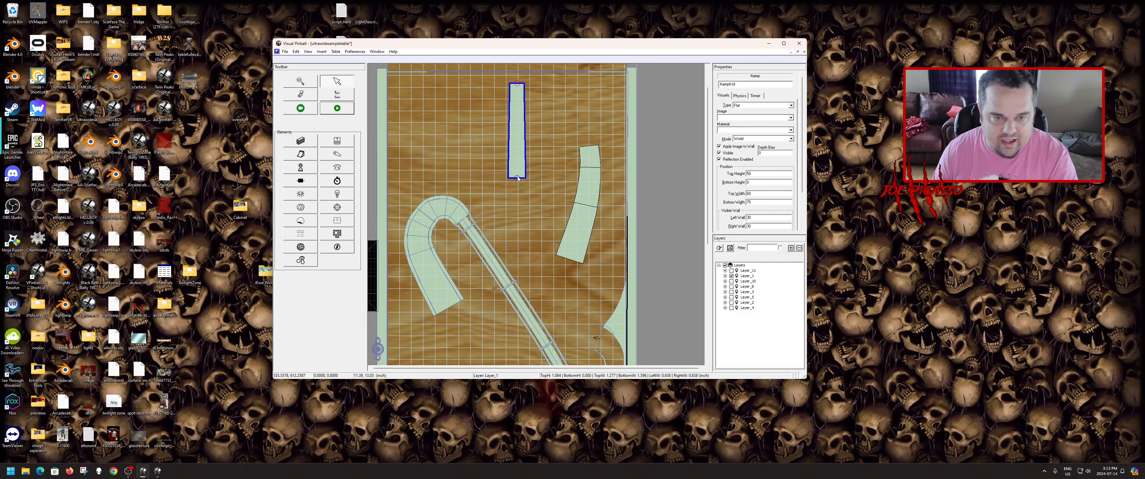
click(517, 178)
drag(517, 153, 539, 154)
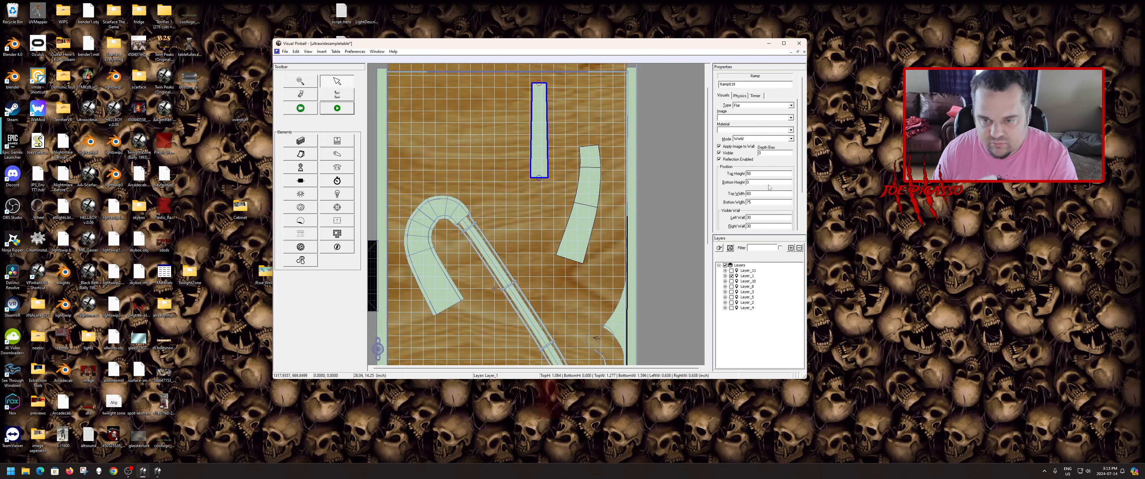
- Set the second ramp's bottom width to 80
double_click(758, 203)
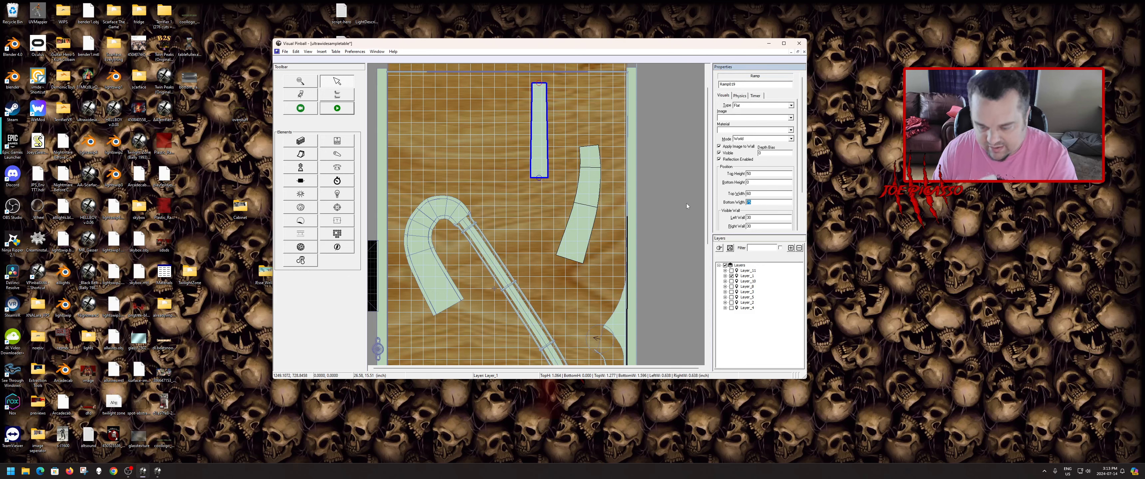
text(80)
key(Return)
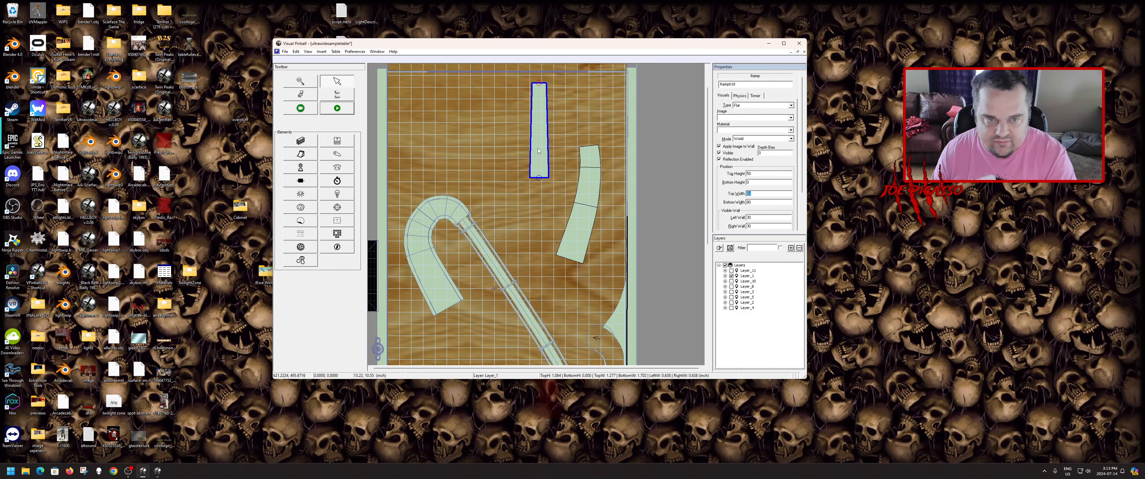
- Move the second ramp above the first one and align its lower end point with the first ramp's upper end
drag(538, 151, 586, 125)
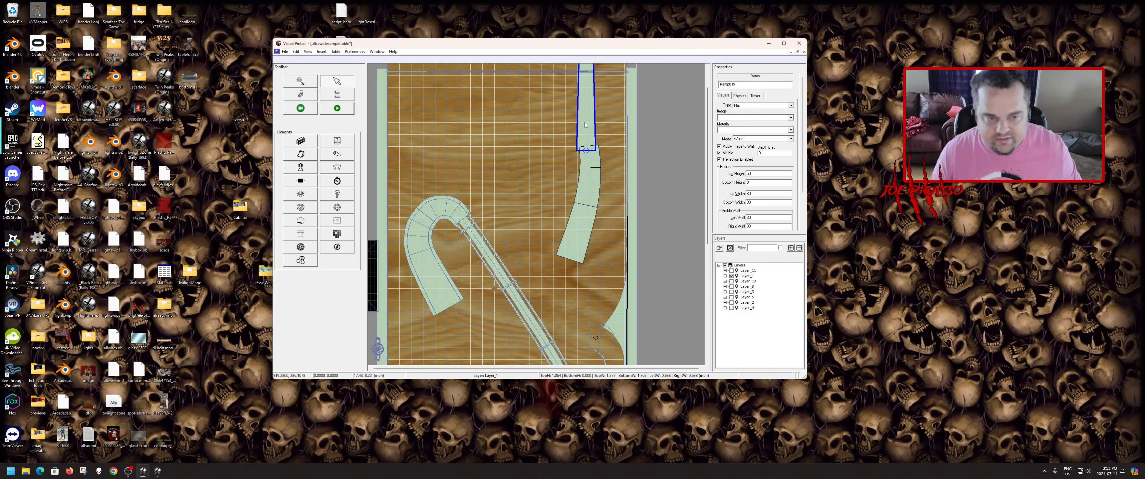
scroll(585, 125, up, 2)
scroll(518, 248, up, 2)
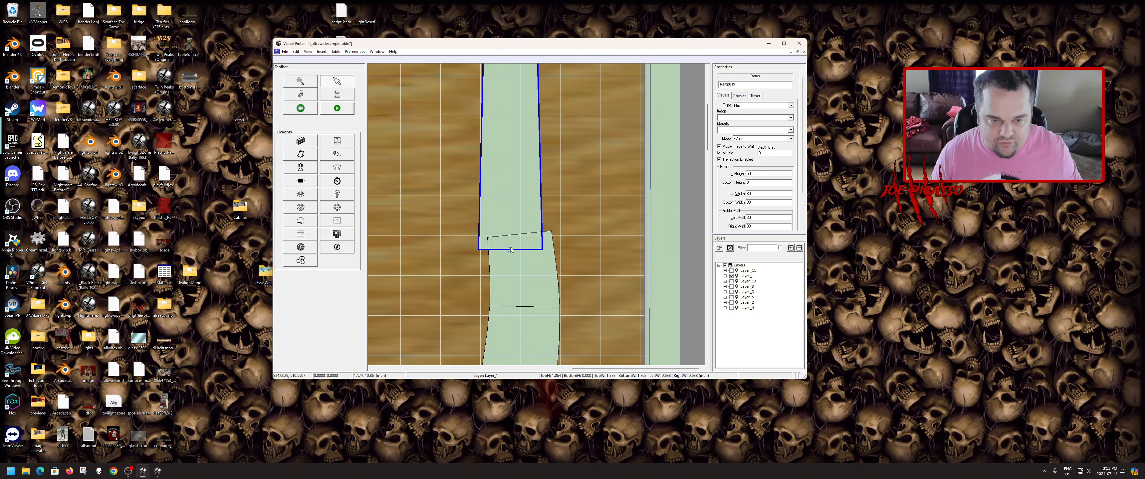
drag(511, 249, 519, 236)
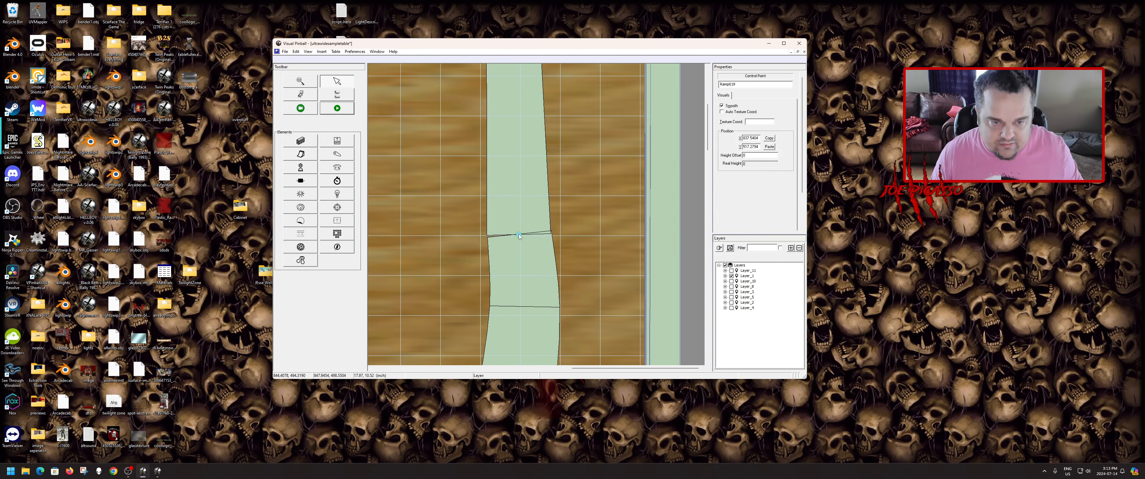
- Swing the second ramp's upper end down to the left, add a control point just above the joint, and nudge it right
scroll(519, 236, up, 5)
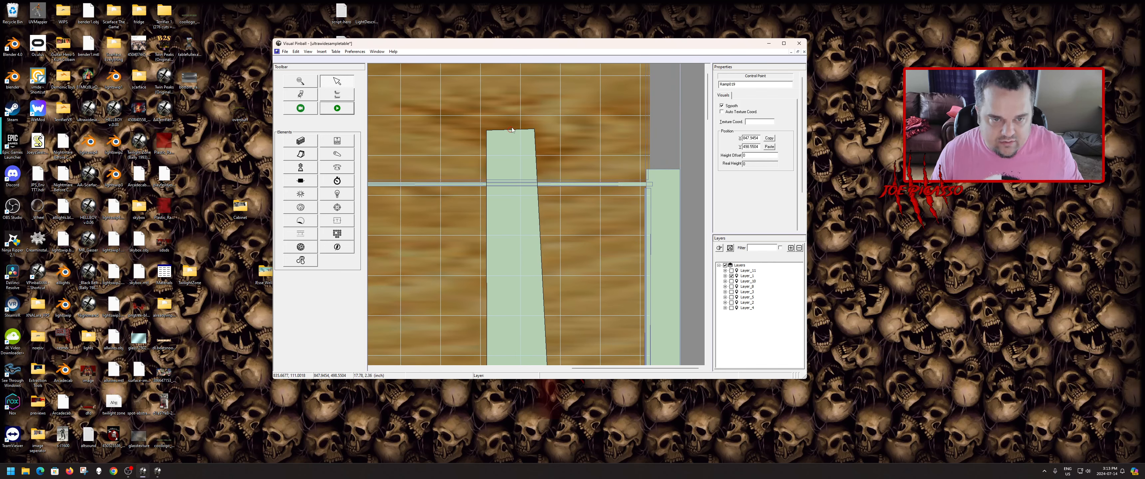
drag(511, 131, 472, 232)
scroll(536, 146, down, 5)
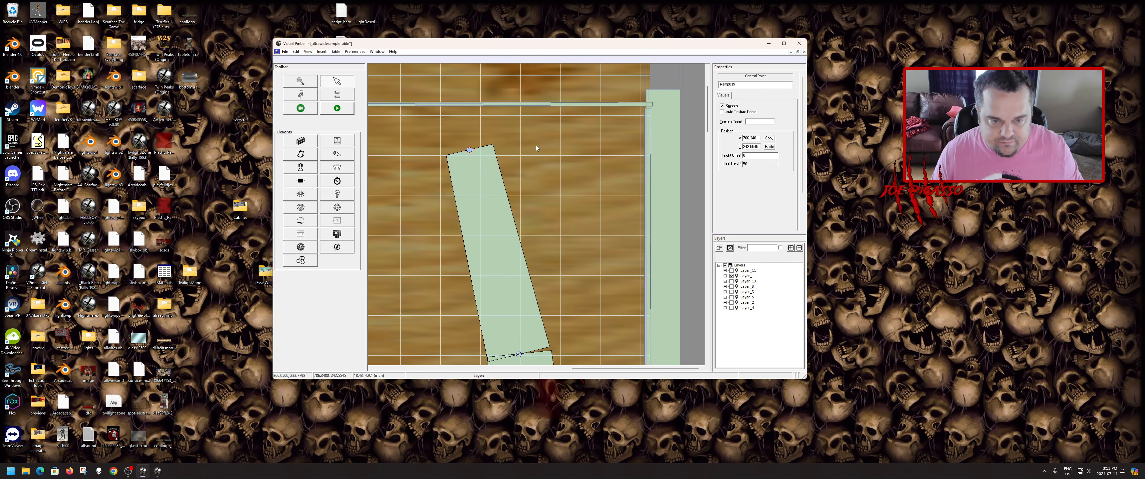
right_click(509, 193)
click(516, 201)
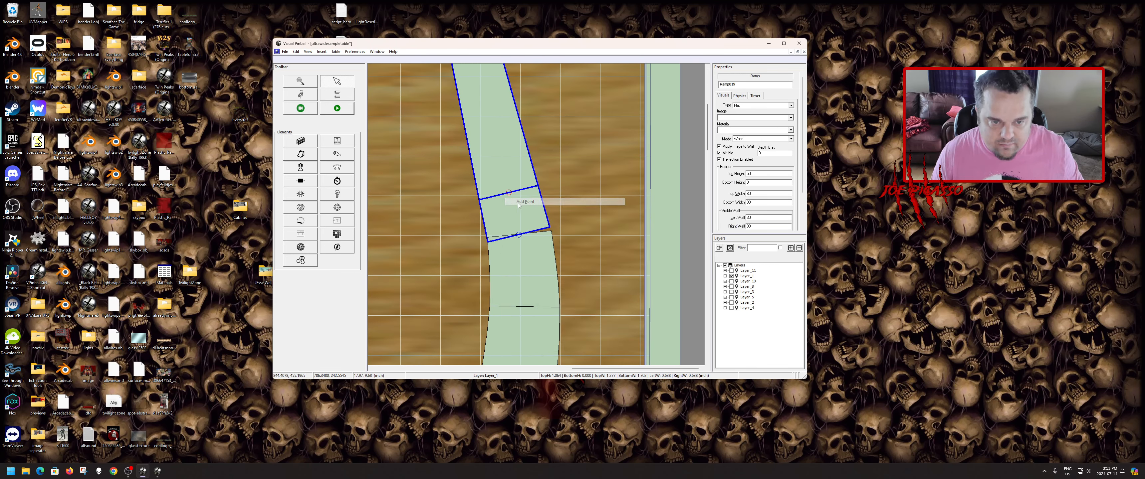
drag(510, 192, 515, 194)
- Fine-tune the control point just above the joint so the second ramp's lower edge lines up with the first ramp
scroll(522, 280, up, 2)
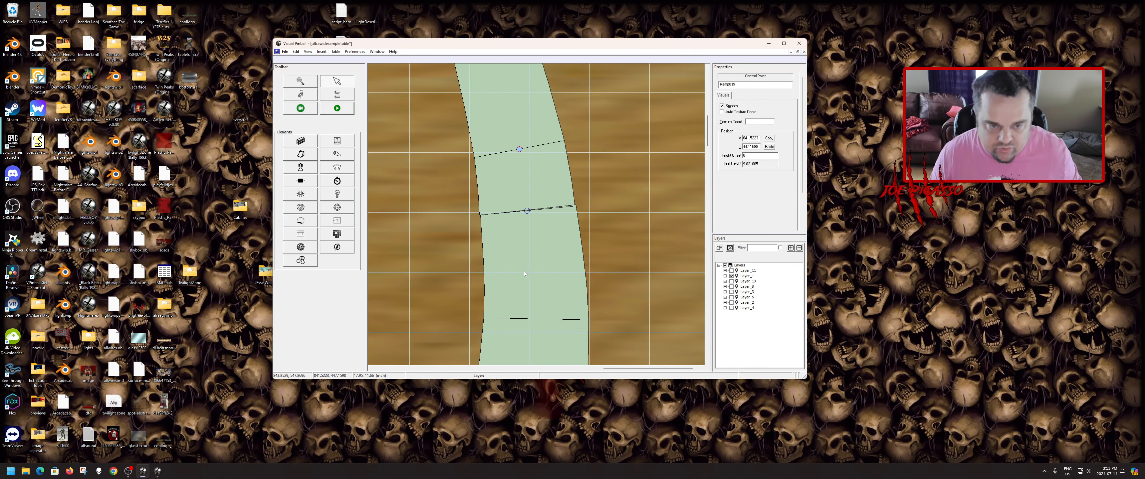
click(524, 209)
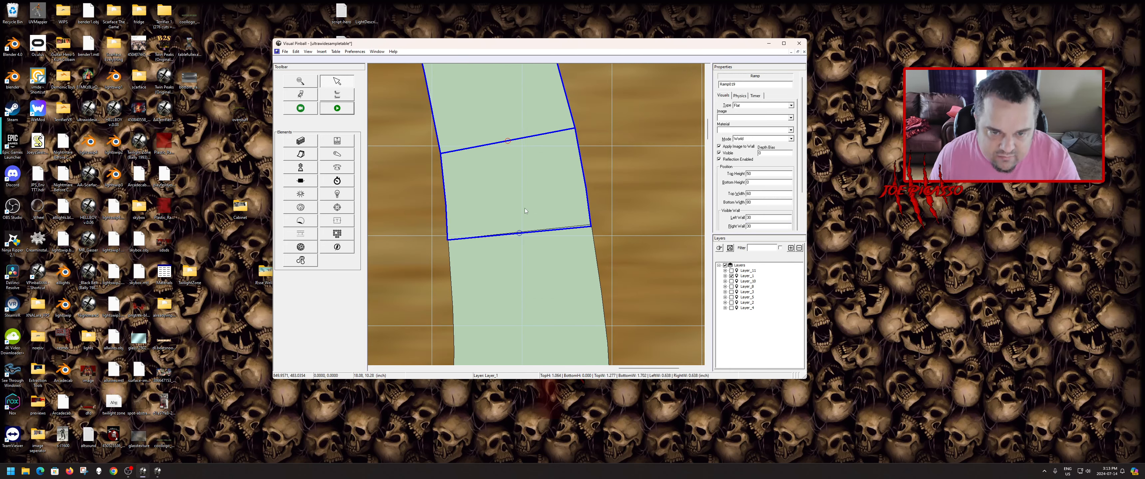
click(508, 141)
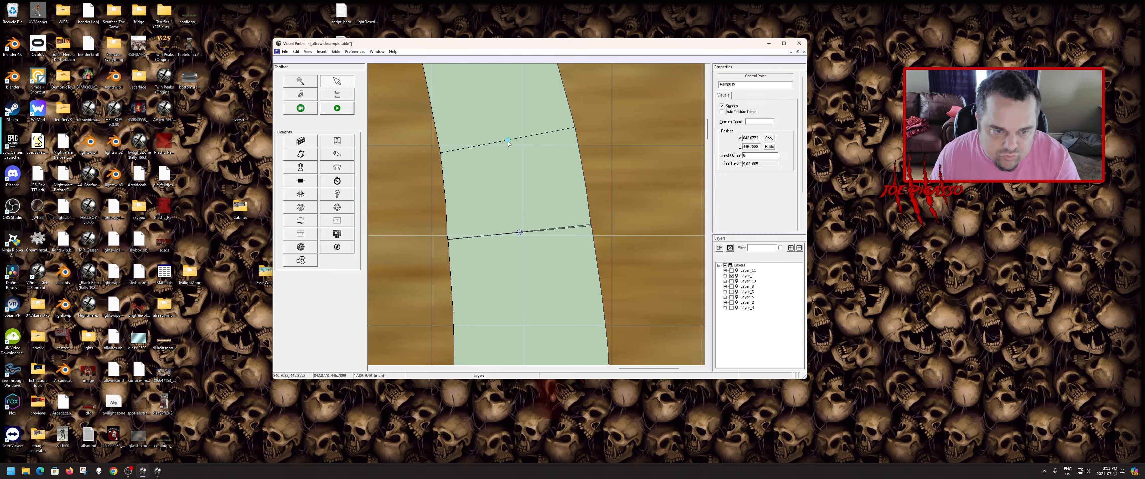
scroll(538, 230, up, 3)
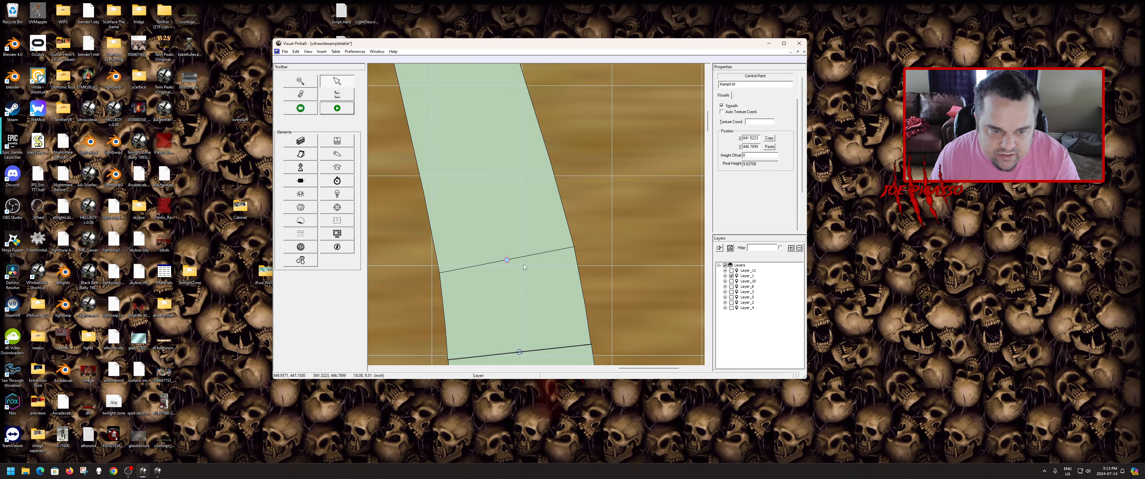
scroll(538, 222, down, 4)
scroll(537, 175, up, 1)
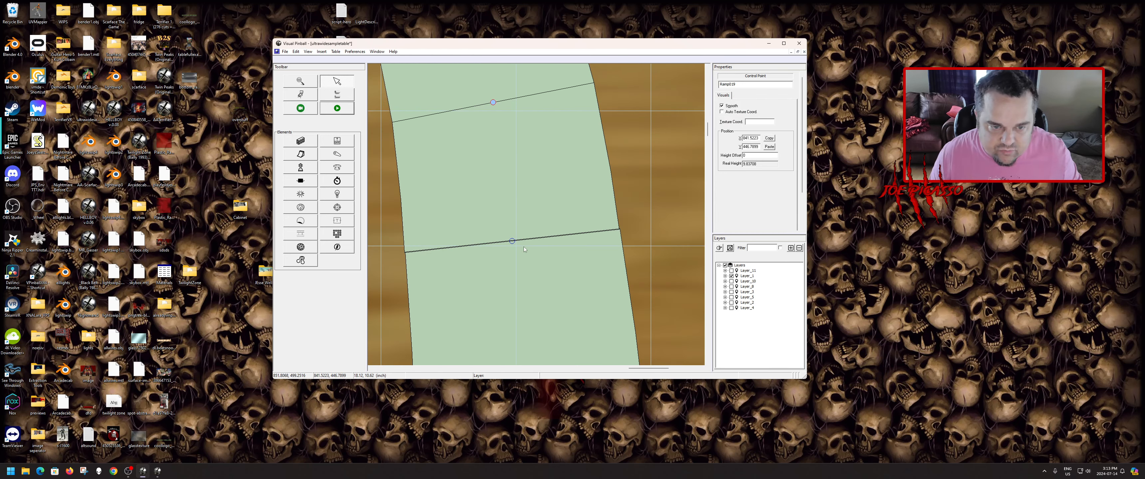
- Examine how the edges of the two ramps line up at the joint by selecting and deselecting the second ramp
click(529, 199)
click(653, 197)
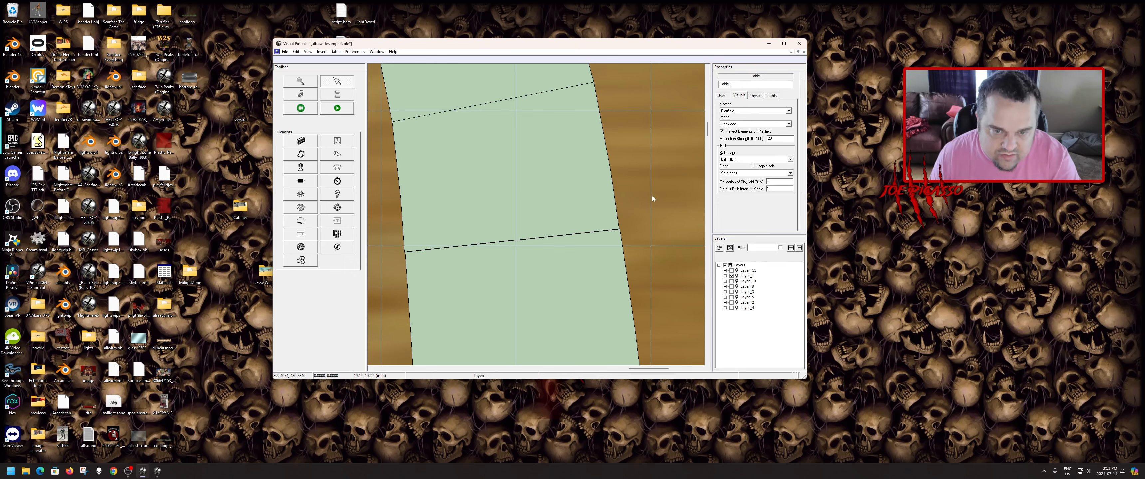
click(572, 194)
click(640, 193)
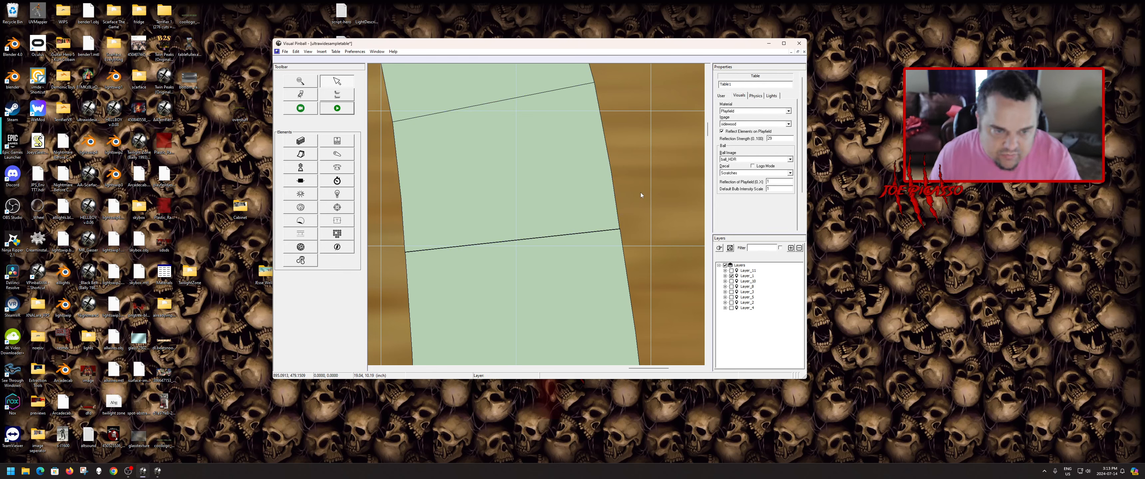
click(526, 227)
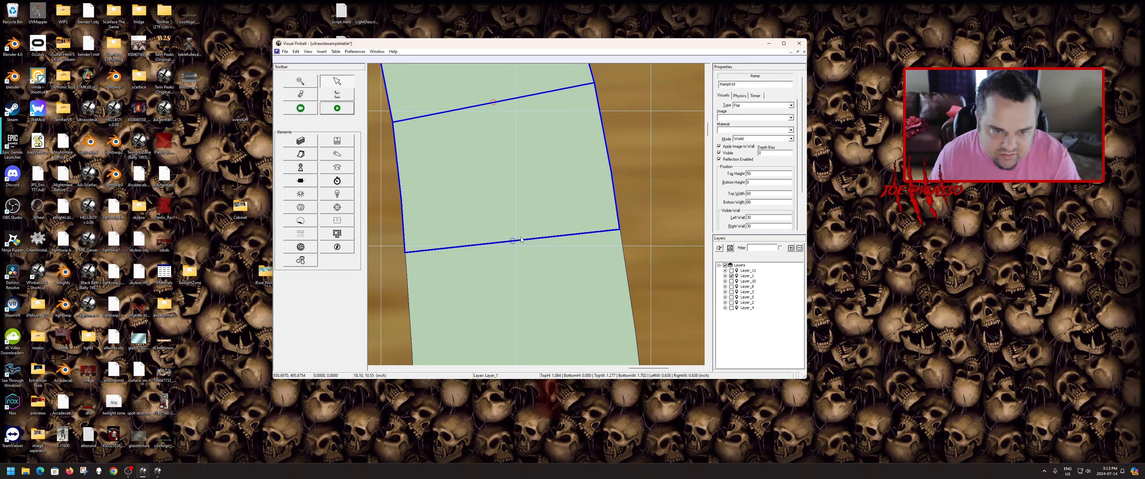
click(656, 194)
click(562, 192)
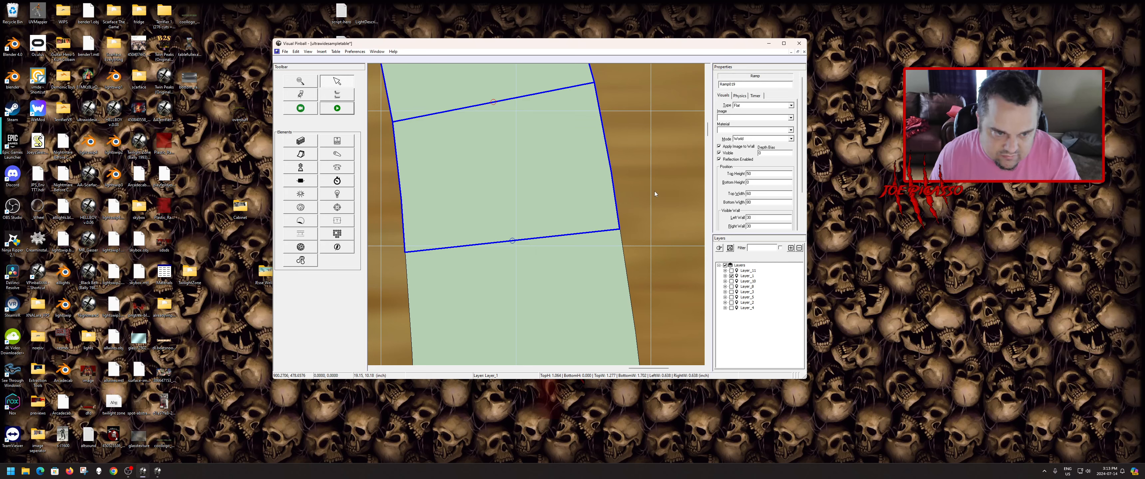
click(655, 192)
- Add two more control points along the second ramp above the existing one
scroll(508, 285, down, 2)
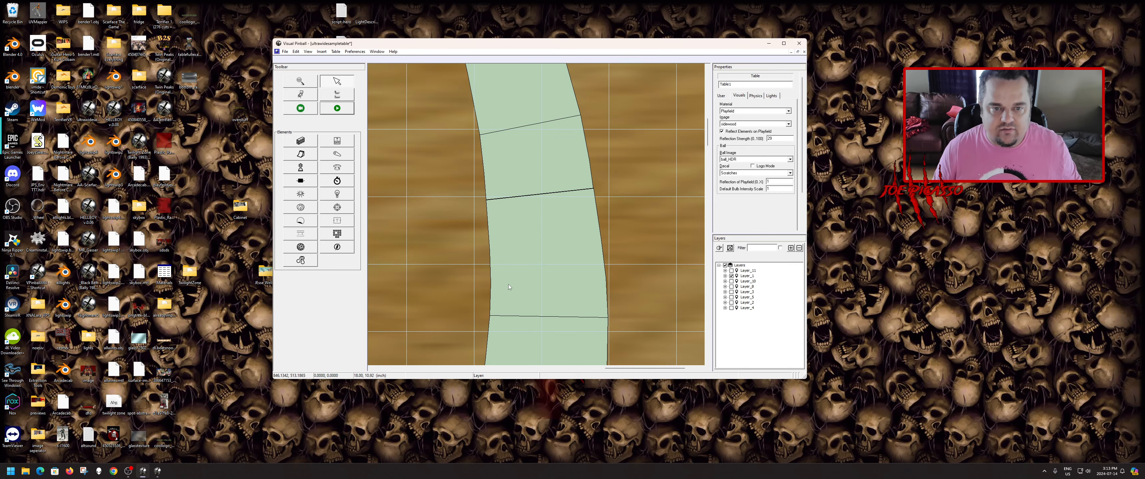
scroll(449, 219, up, 4)
right_click(519, 209)
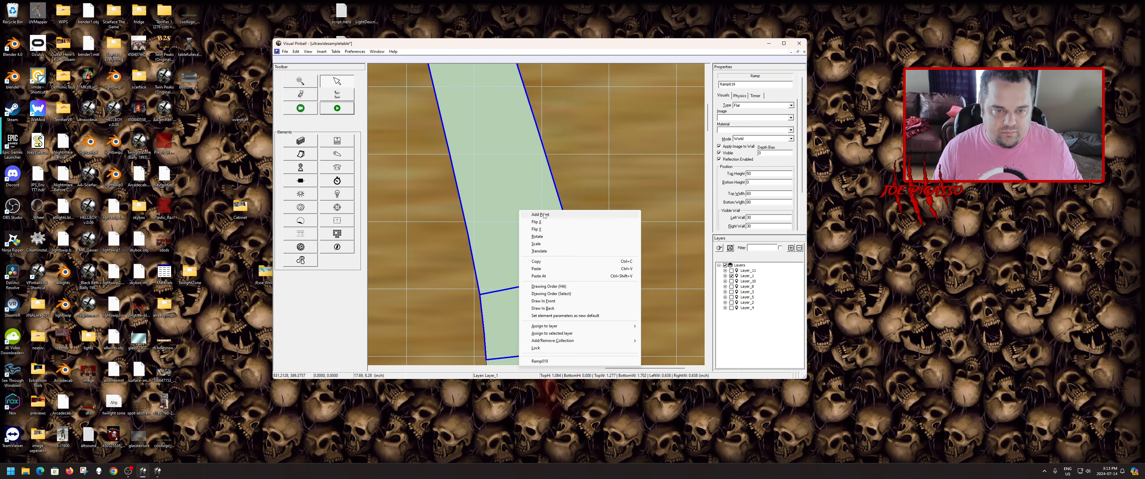
click(539, 215)
right_click(478, 160)
click(497, 166)
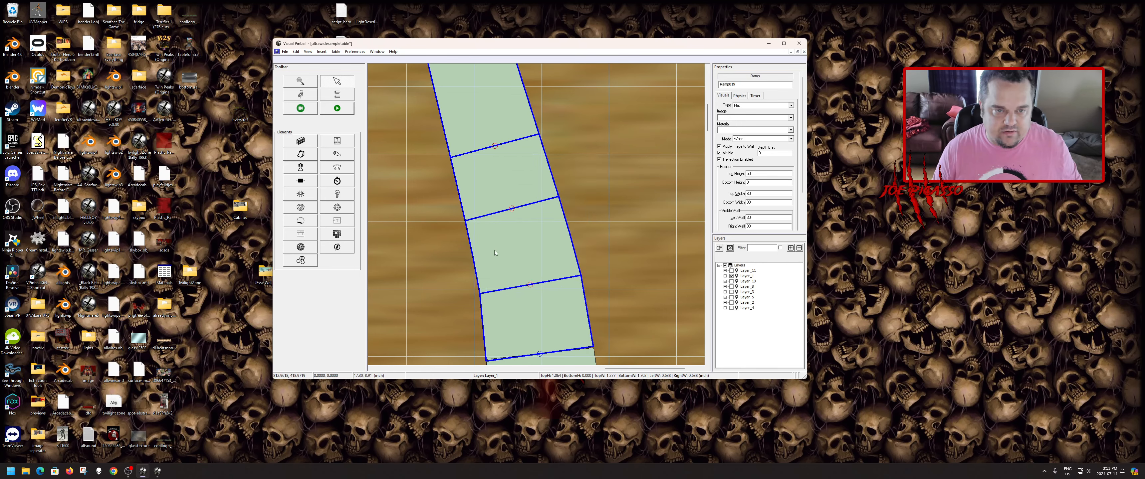
- Reposition the second ramp's upper end and control points to bend it into a curve toward the left
scroll(502, 251, down, 2)
scroll(502, 251, down, 2)
drag(547, 141, 477, 191)
drag(557, 175, 463, 199)
scroll(521, 191, down, 3)
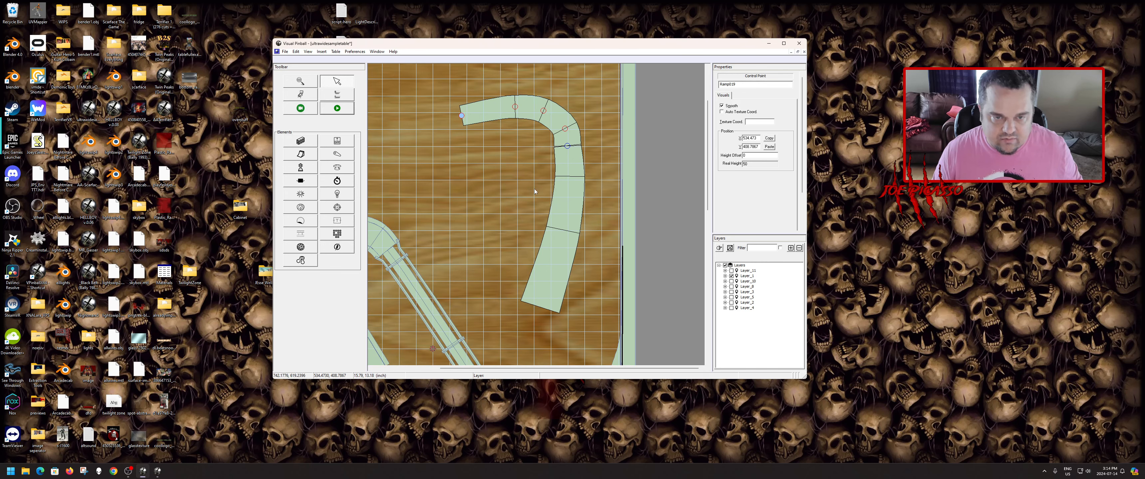
- Nudge the control point just above the joint to realign the second ramp's edge, check the seam, and deselect the ramp
scroll(577, 139, up, 5)
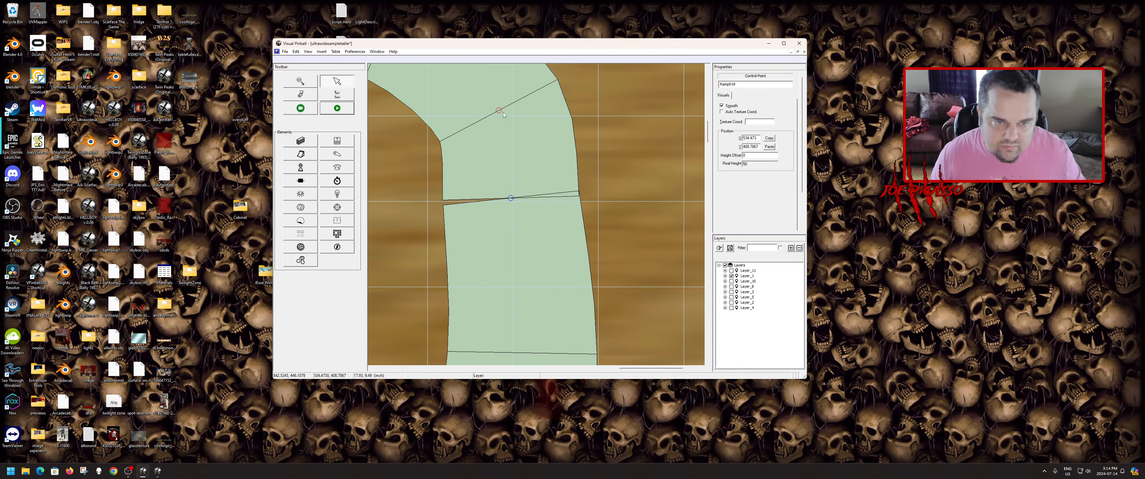
drag(498, 110, 494, 113)
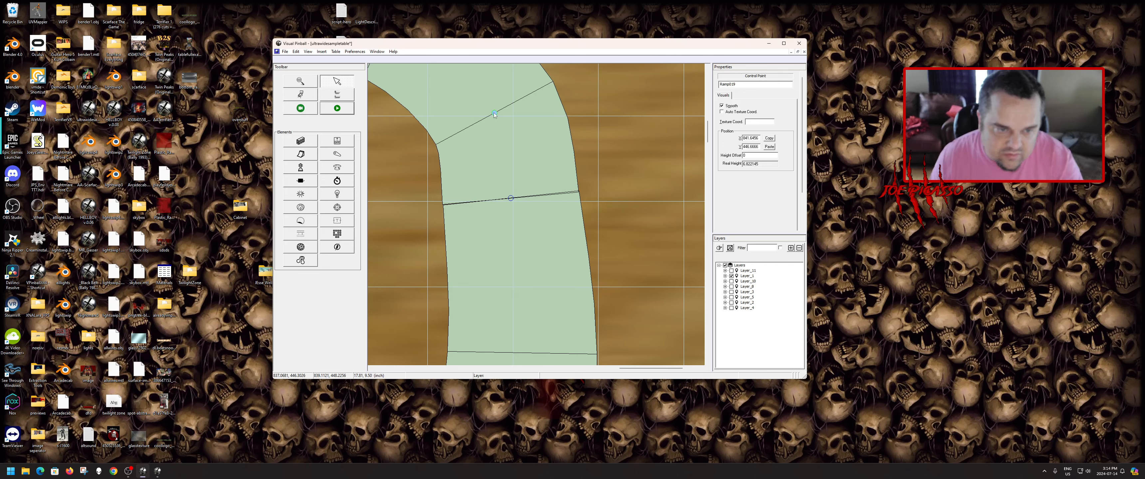
scroll(533, 209, up, 2)
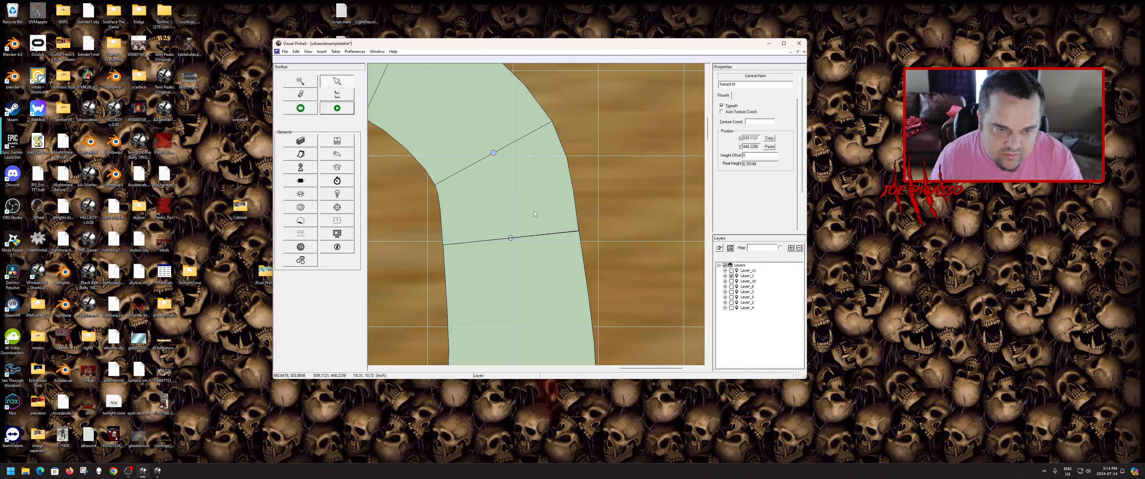
scroll(529, 261, up, 2)
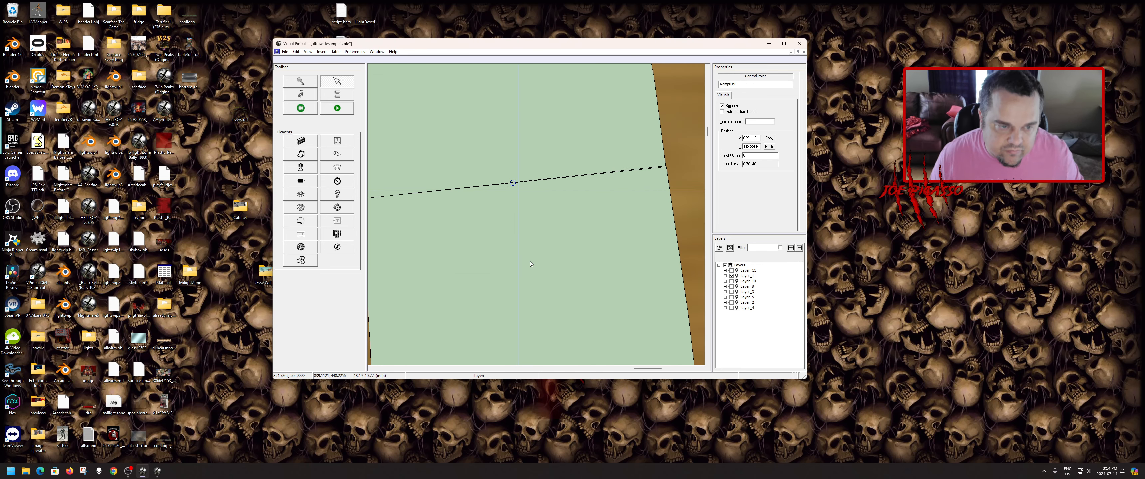
scroll(524, 235, down, 1)
scroll(518, 183, up, 2)
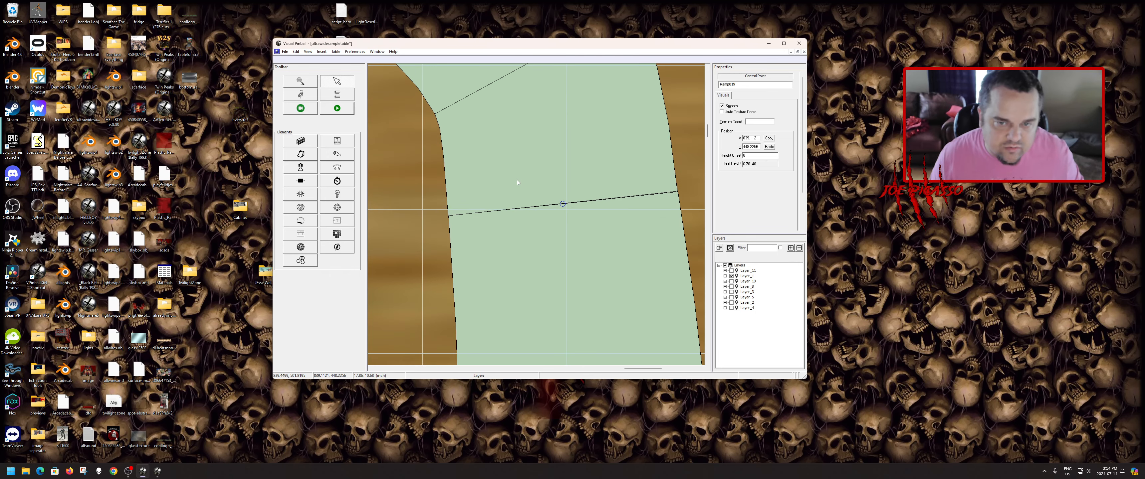
click(548, 159)
click(427, 253)
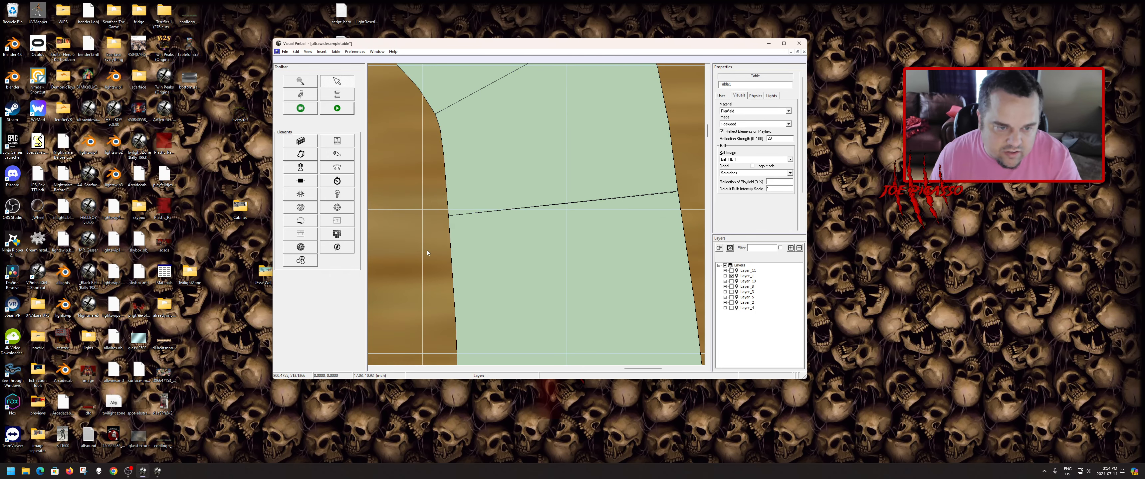
scroll(426, 250, down, 5)
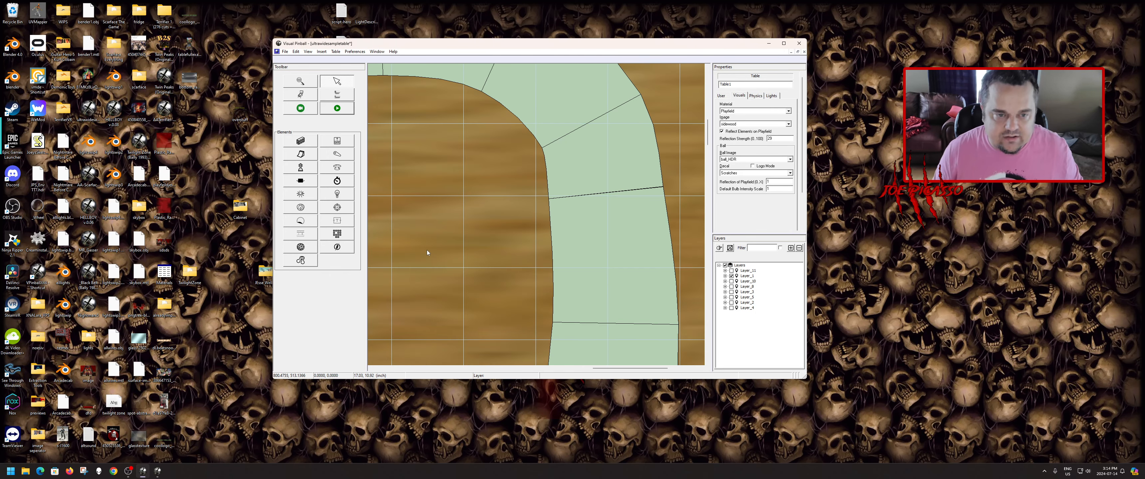
- Set the second ramp's bottom and top heights to 150 and compare them with the first ramp's height settings
click(630, 244)
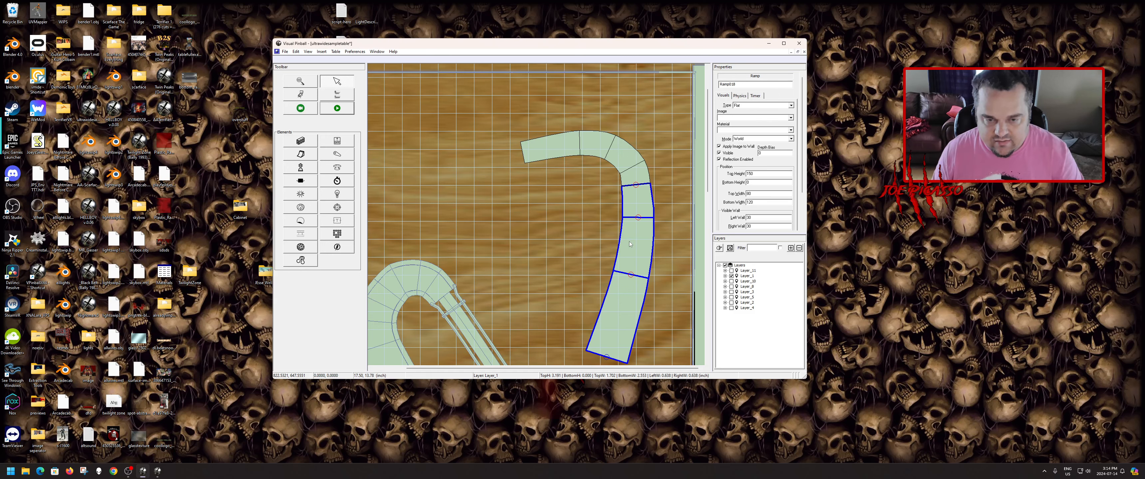
click(637, 172)
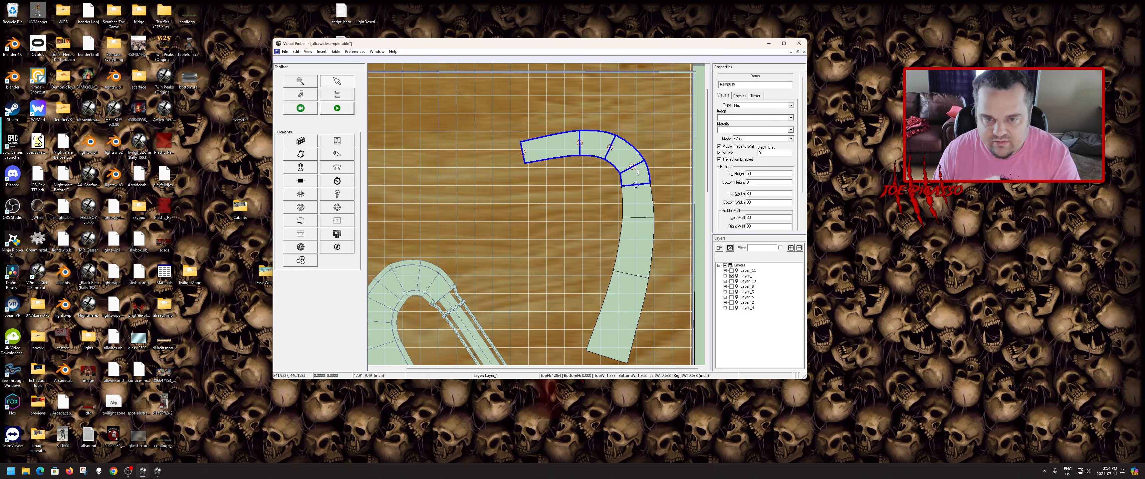
drag(758, 182, 729, 175)
text(1)
text(150)
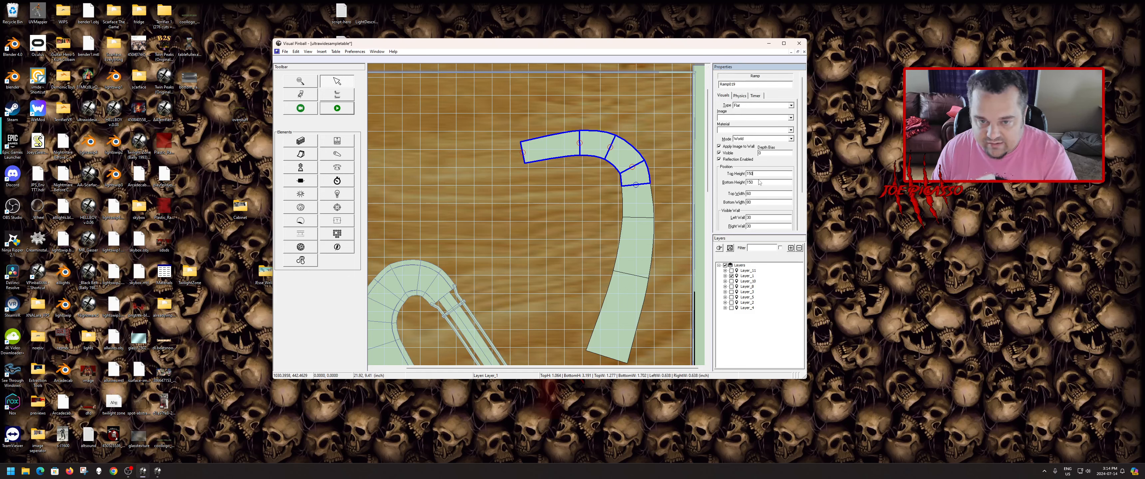
click(636, 249)
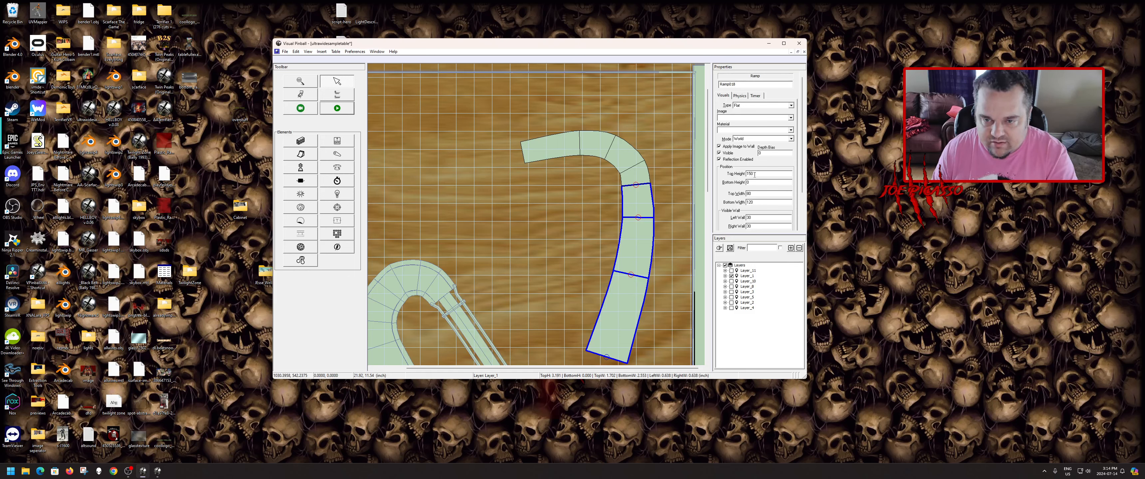
- Set the first ramp's top height to 160 and change the height offset of its control point at the joint
drag(757, 174, 745, 168)
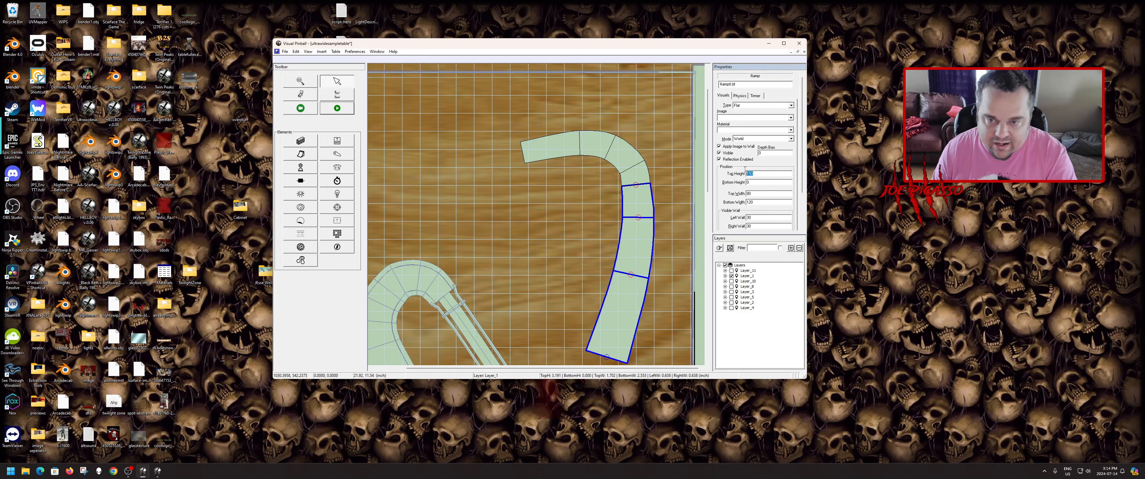
text(160)
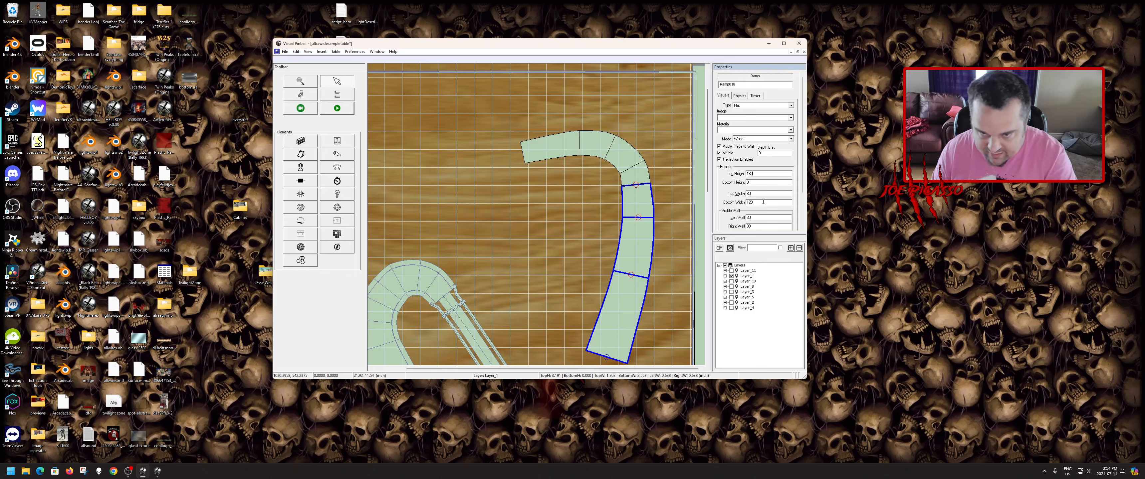
click(636, 185)
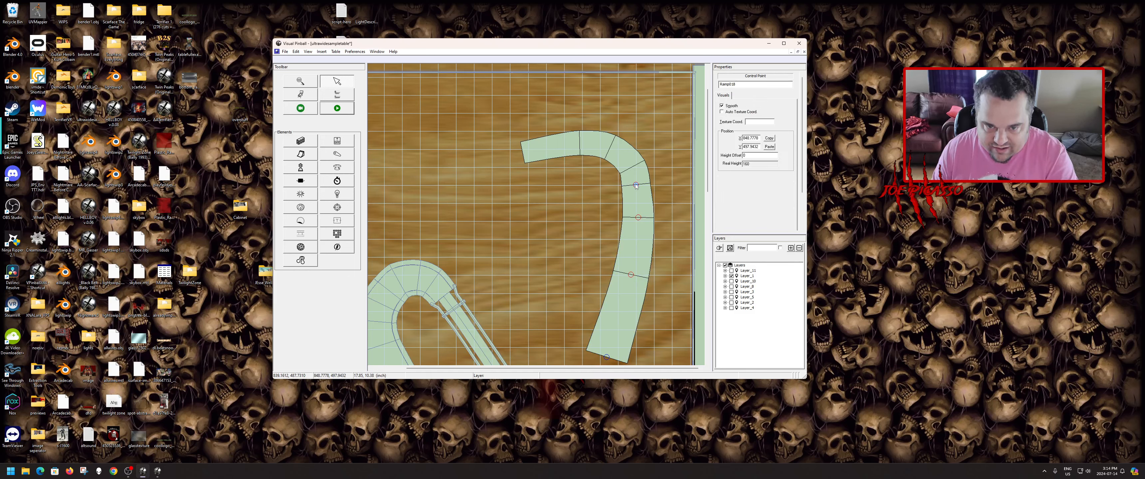
click(635, 186)
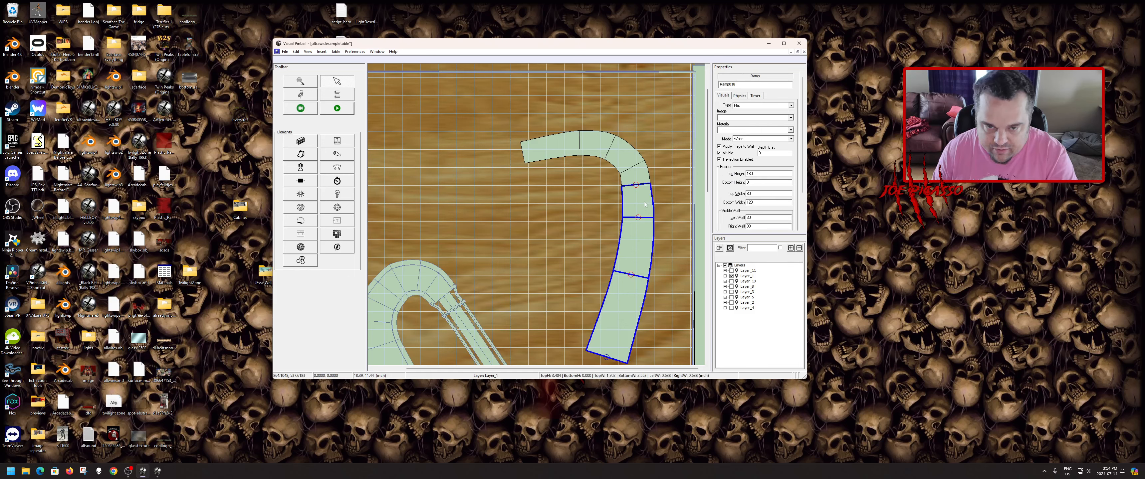
click(635, 186)
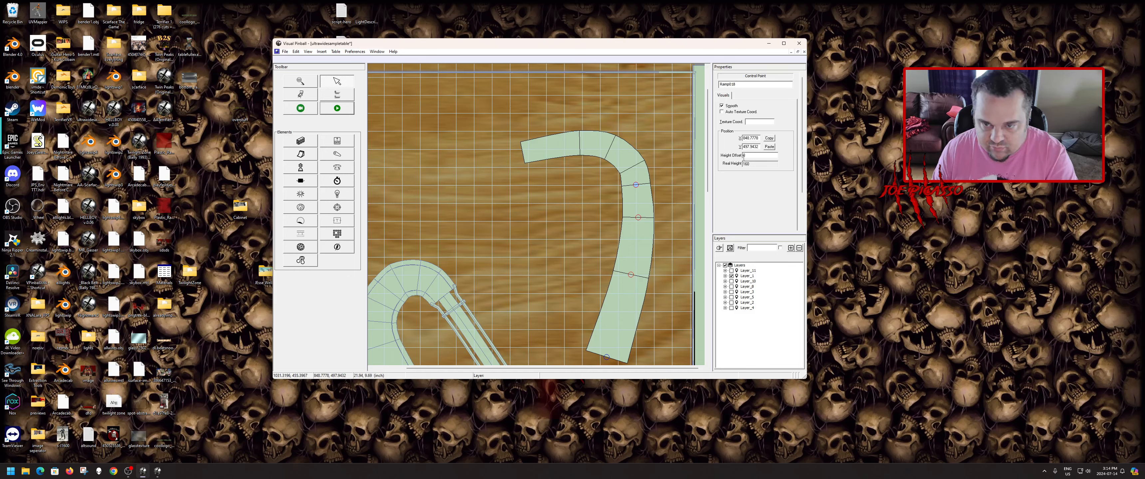
key(Tab)
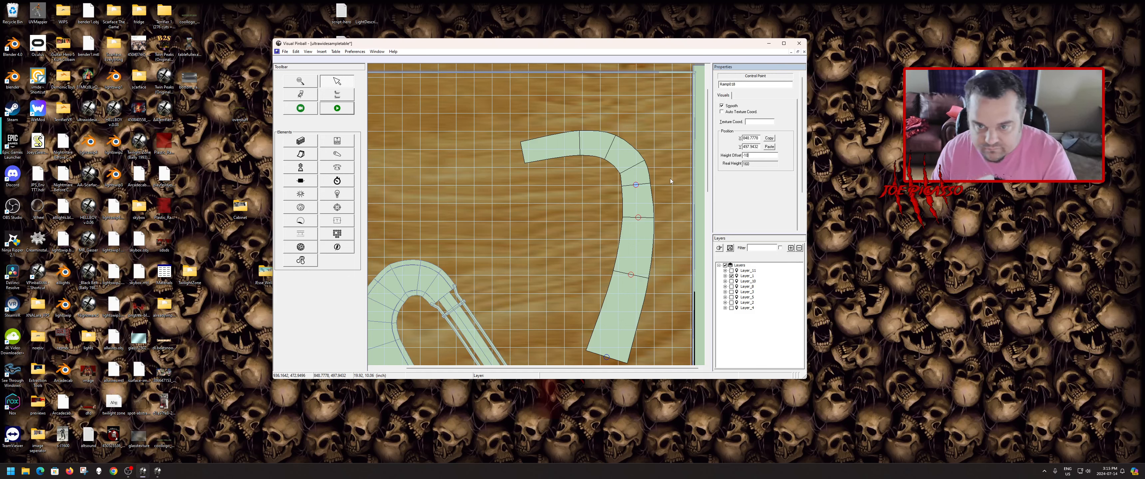
- Check the second ramp's heights and the real height of its control point at the joint, then reselect the first ramp
click(662, 174)
click(644, 191)
click(639, 188)
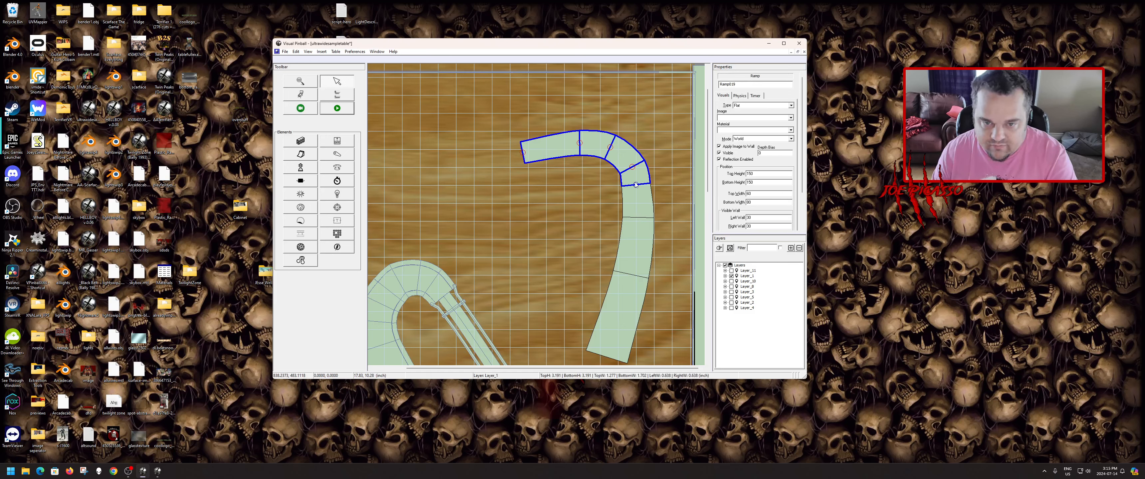
click(635, 185)
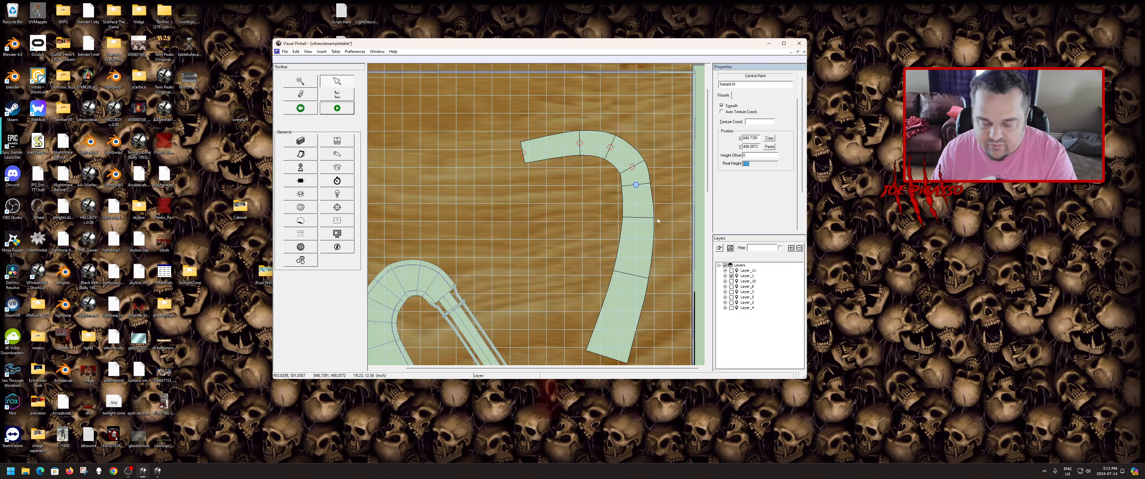
click(645, 232)
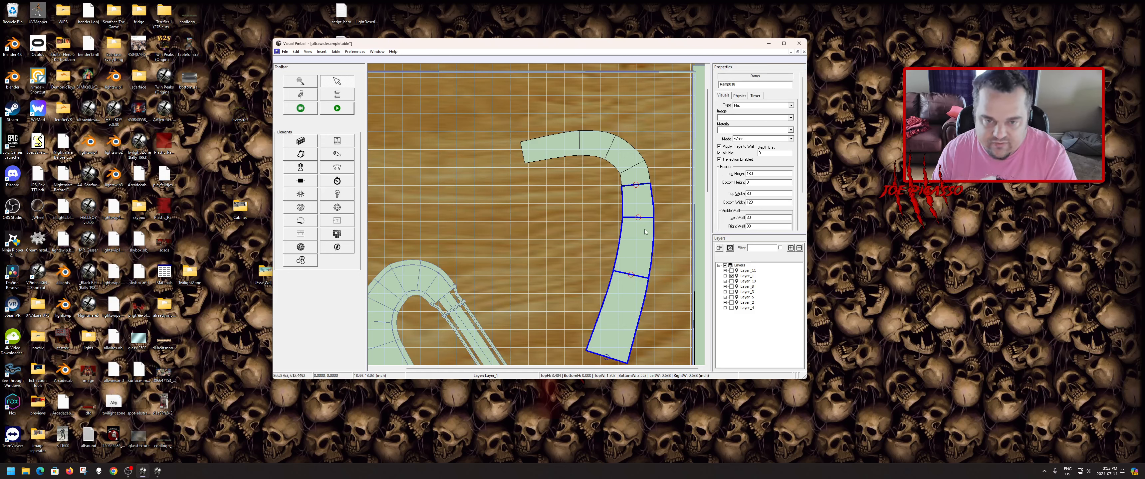
- Play the table to inspect the new curved ramp in the game view, then quit to the editor
click(337, 108)
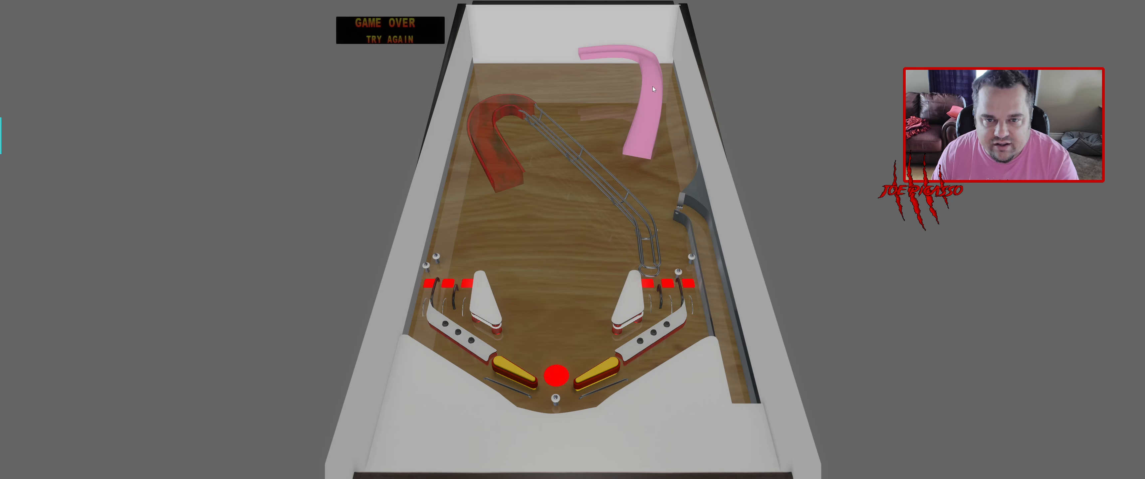
key(5)
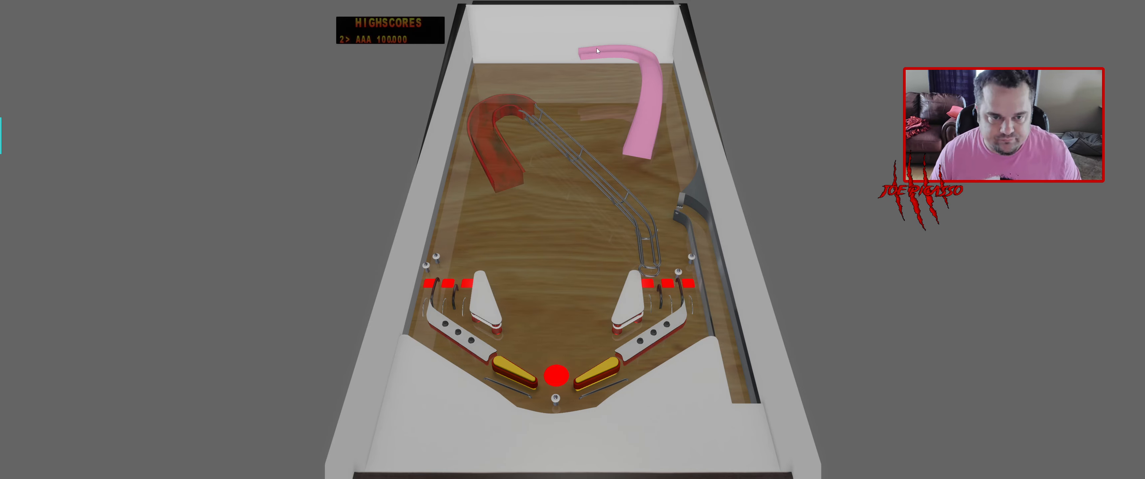
key(Escape)
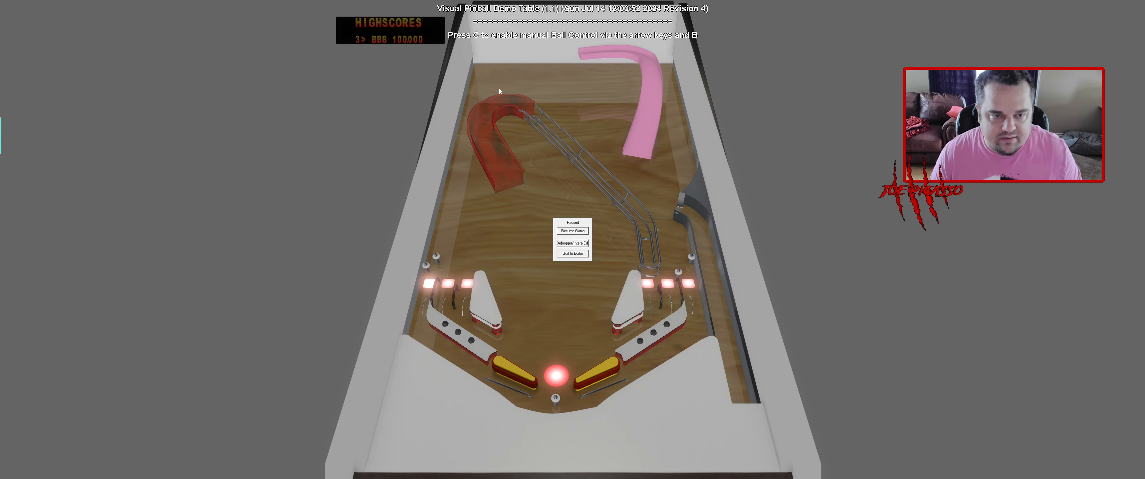
click(573, 253)
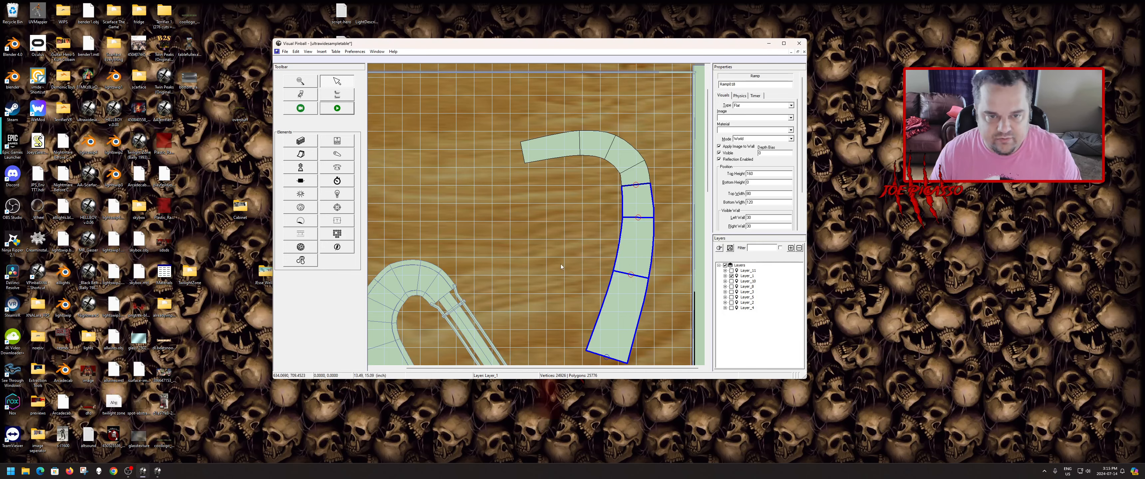
- Select both pieces of the curved ramp and lock them
click(636, 181)
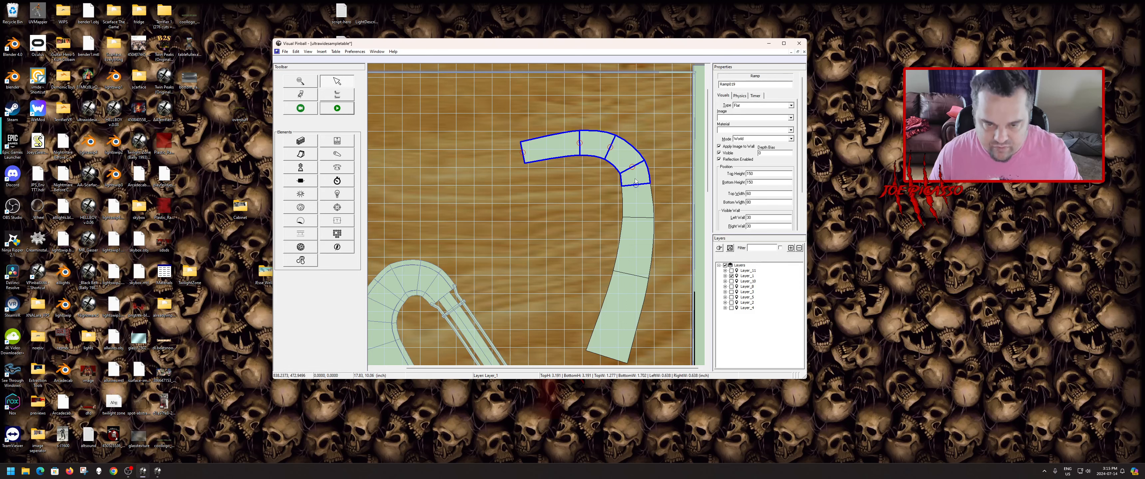
ctrl+click(636, 206)
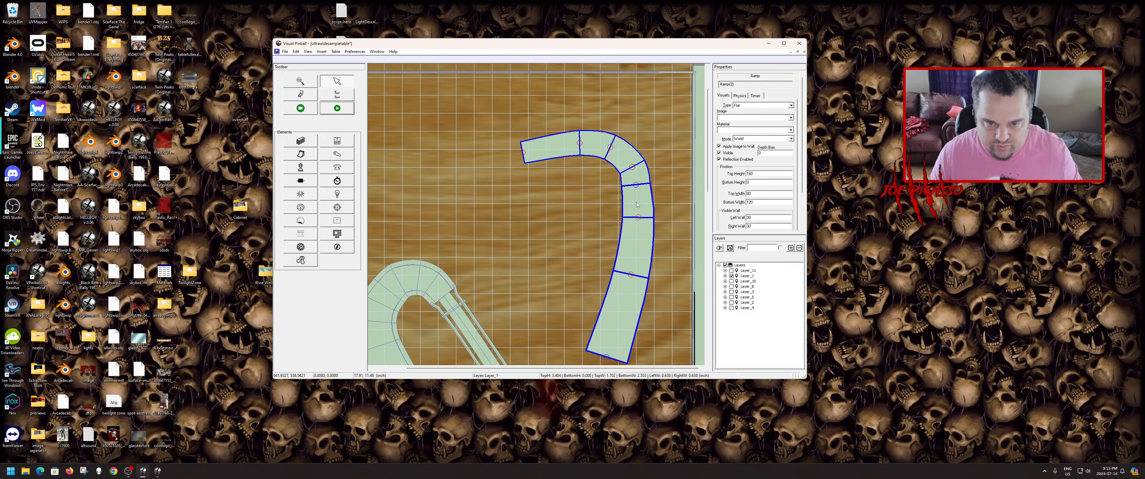
right_click(637, 205)
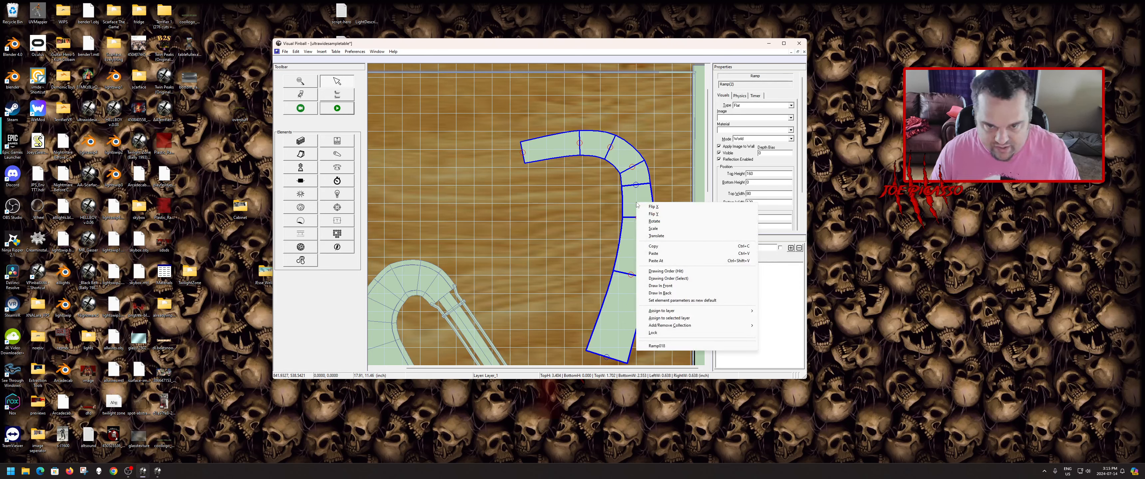
click(649, 334)
- Copy both ramp pieces, paste duplicates beside the originals, and delete the surplus pasted copy
key(ctrl+c)
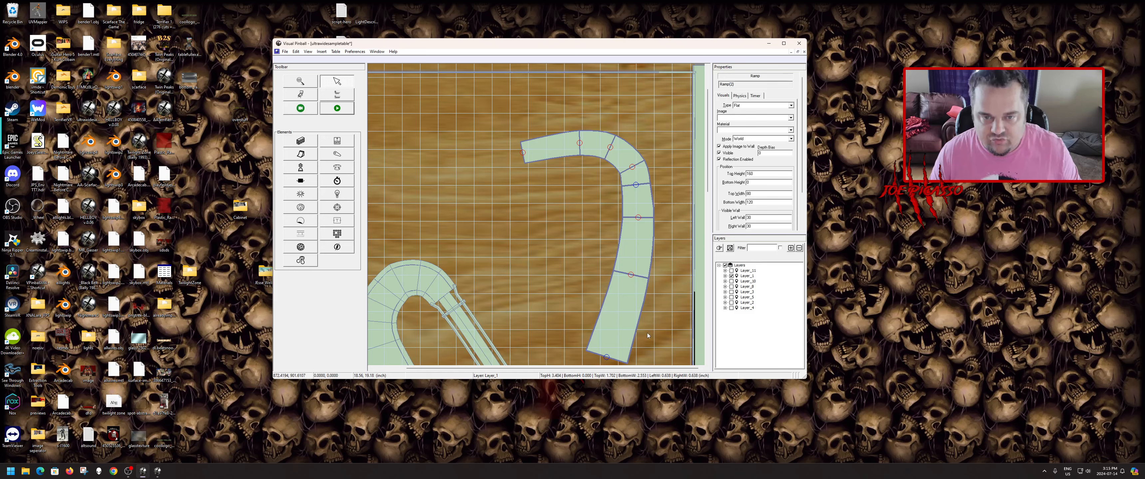
key(ctrl+v)
drag(638, 240, 673, 232)
key(ctrl+v)
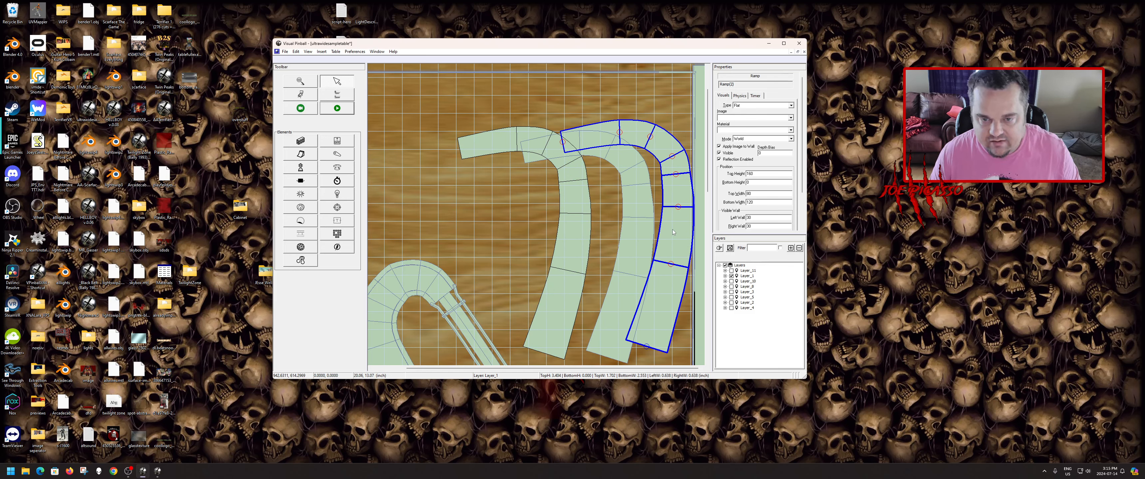
key(Delete)
- Make both pieces of the copied ramp non-collidable and set their image mode to Wrap
click(574, 167)
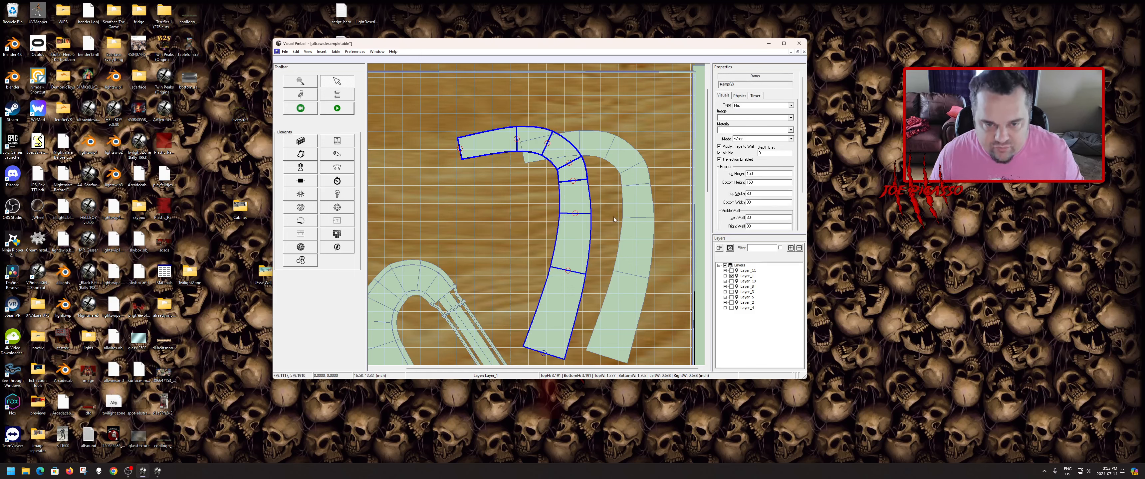
click(580, 245)
click(579, 245)
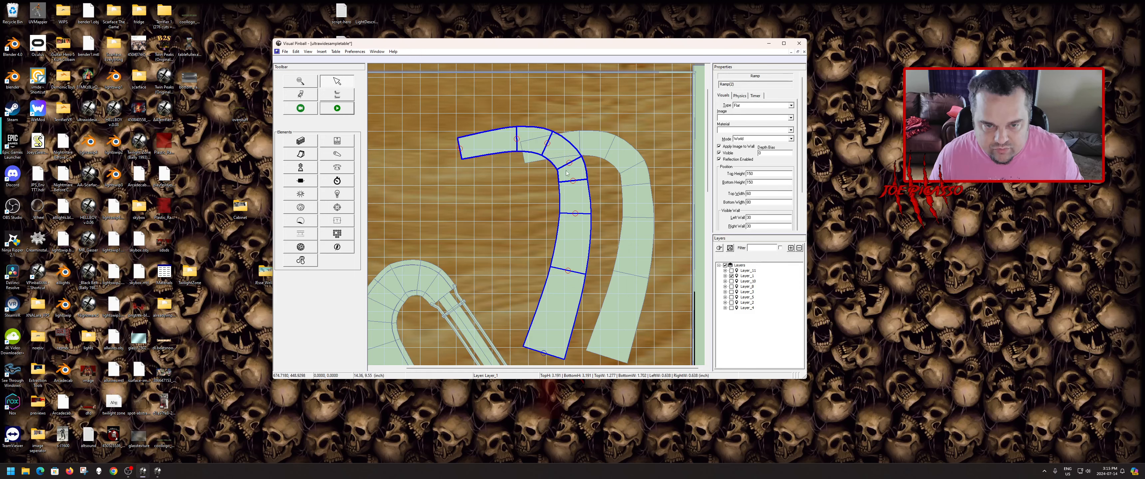
click(739, 97)
click(722, 186)
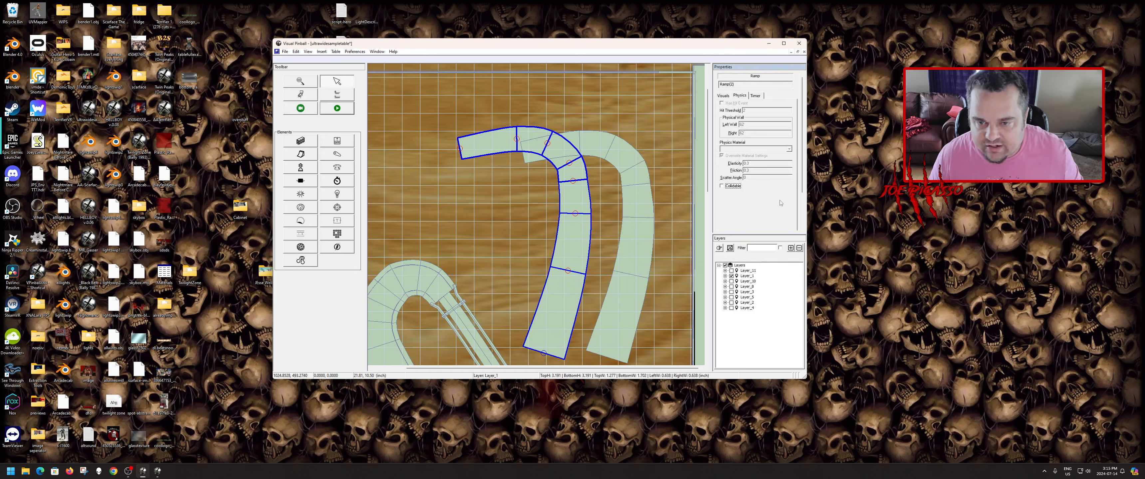
click(723, 96)
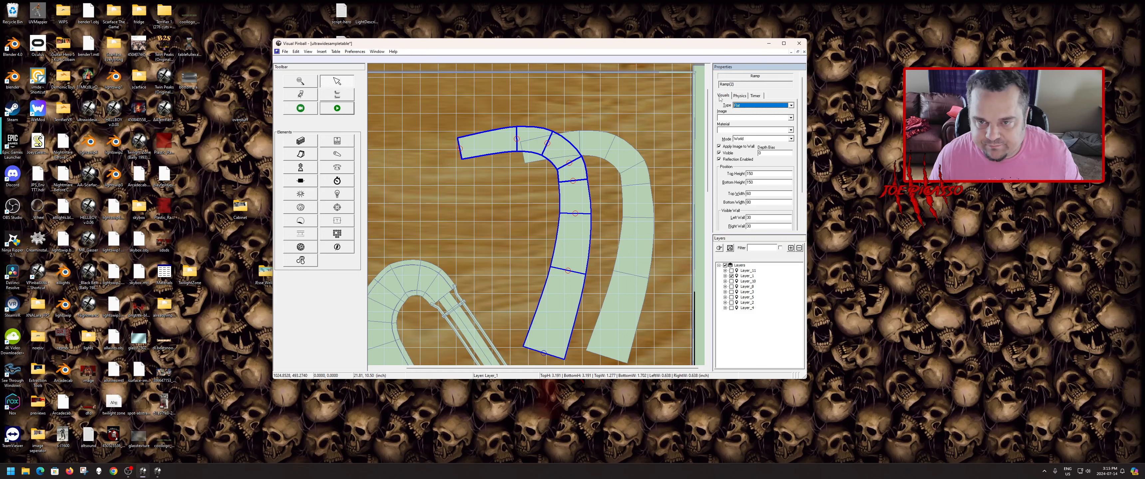
click(749, 141)
click(747, 150)
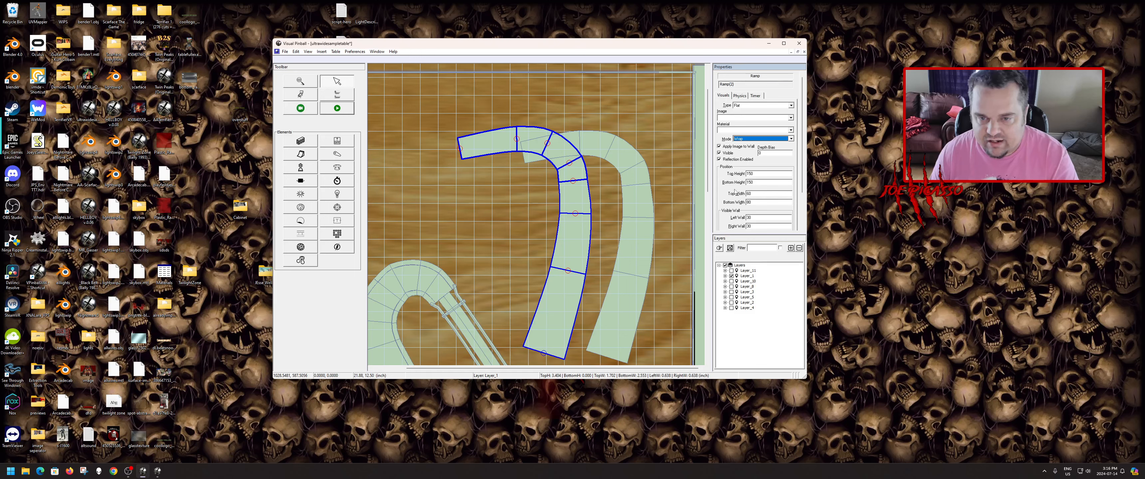
- Set the copied ramp pieces' top and bottom widths to 14 and their left and right visible walls to 0
double_click(755, 200)
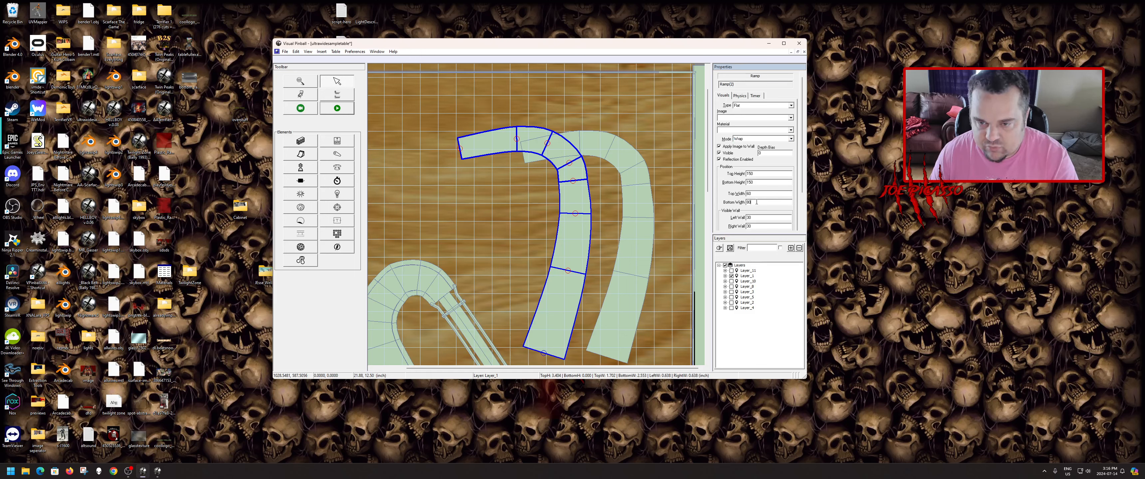
text(14)
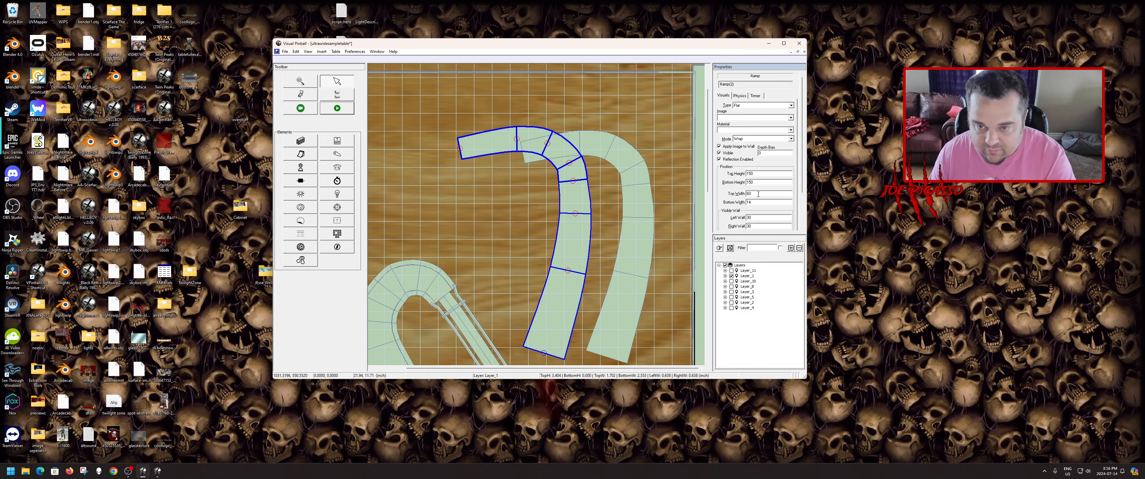
double_click(762, 195)
text(14)
click(755, 203)
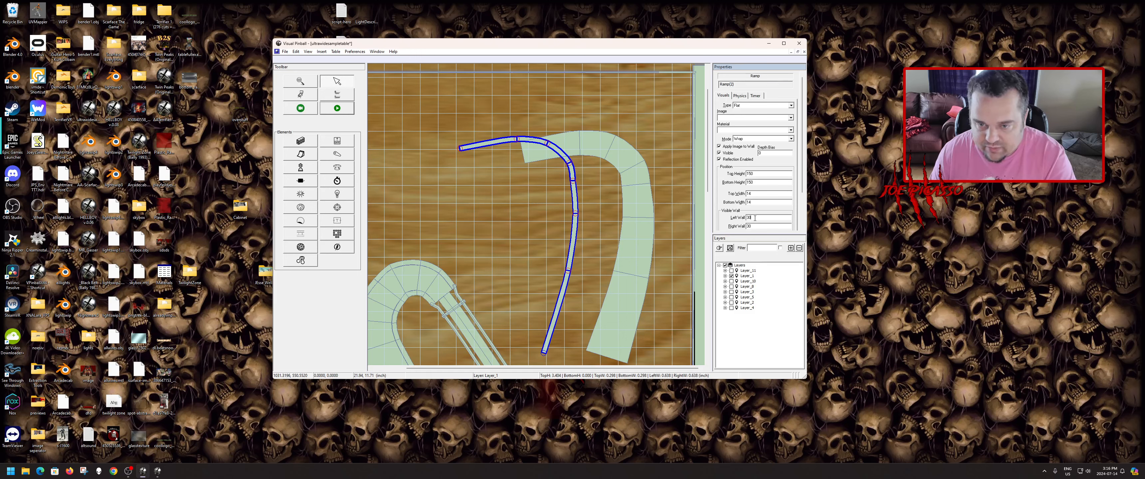
click(755, 218)
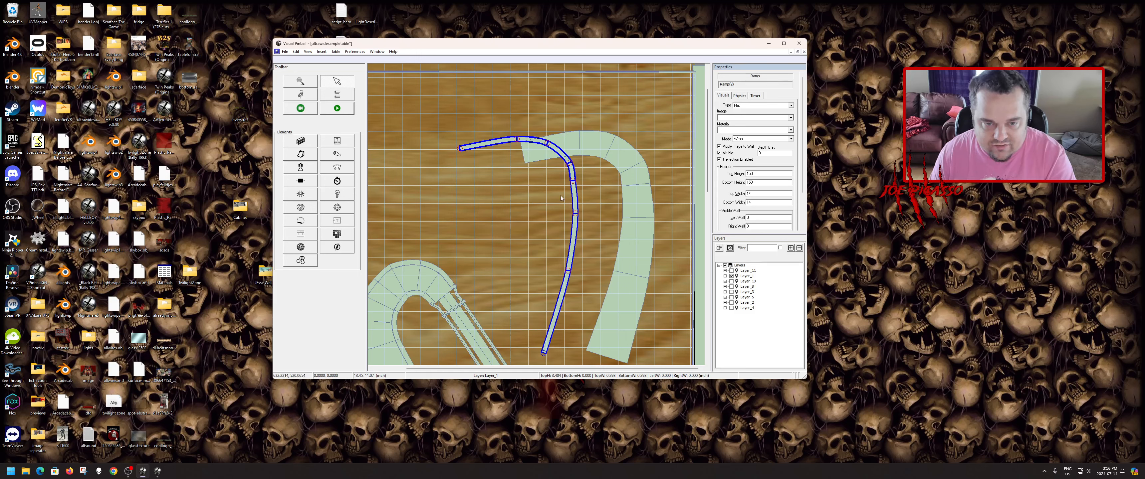
- Set the narrow copy's lower piece to a bottom height of 55 and a top height of 215
click(570, 232)
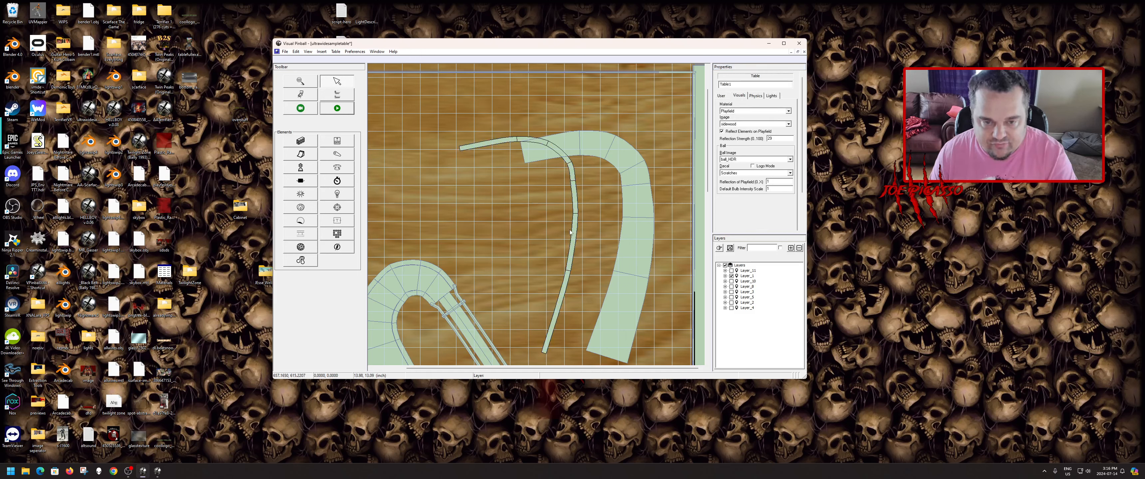
click(574, 237)
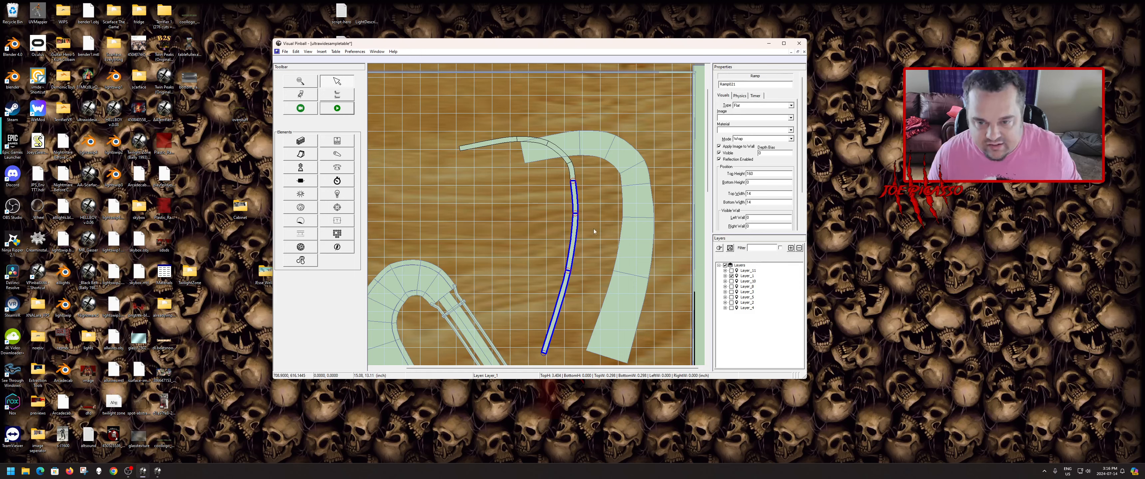
double_click(755, 182)
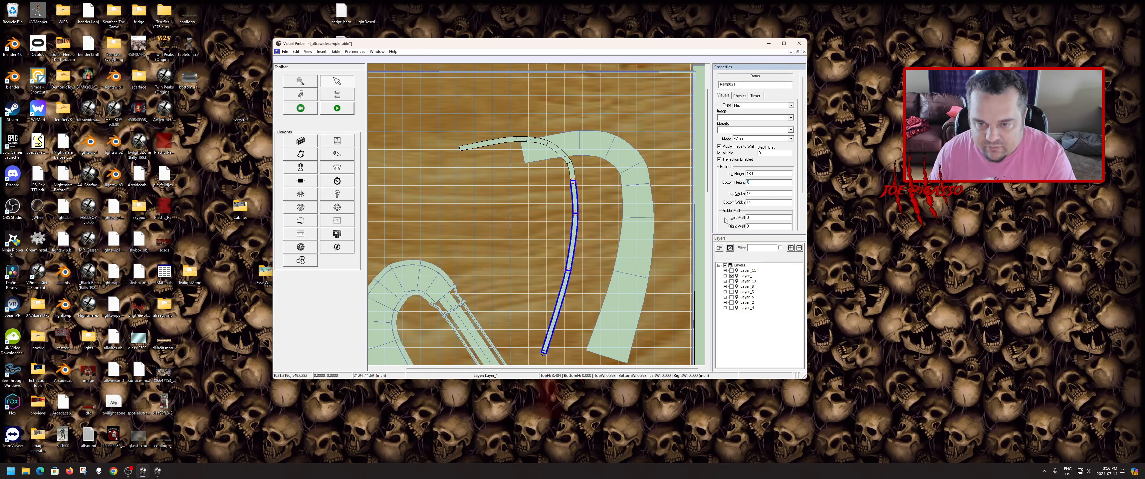
double_click(763, 173)
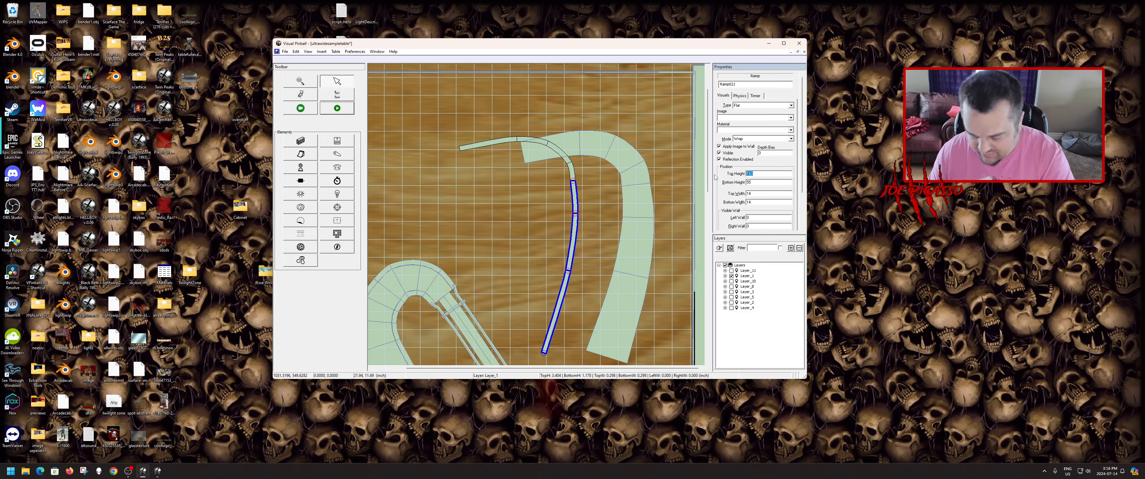
text(2)
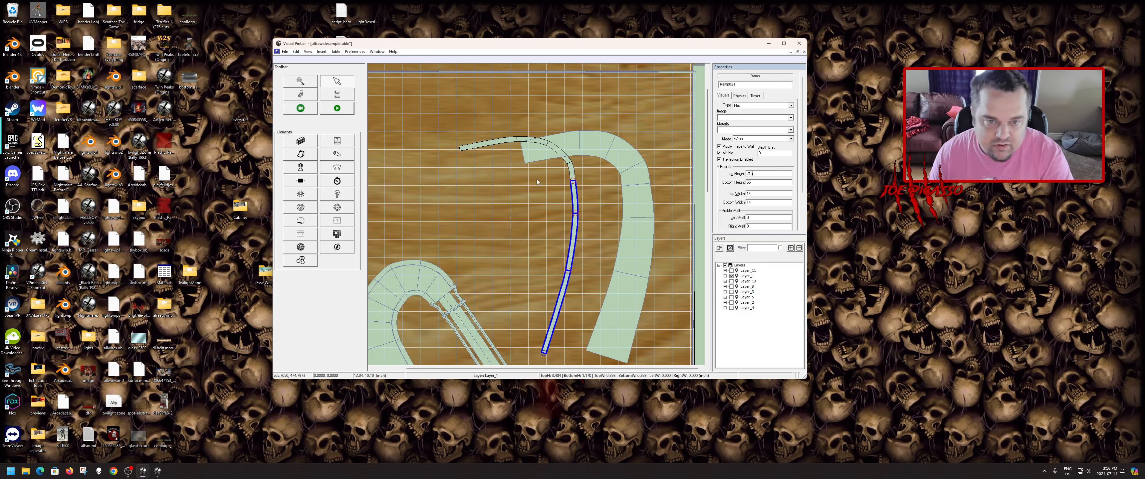
- Set both the bottom height and the top height of the narrow strip's upper piece to 205
click(541, 140)
double_click(750, 182)
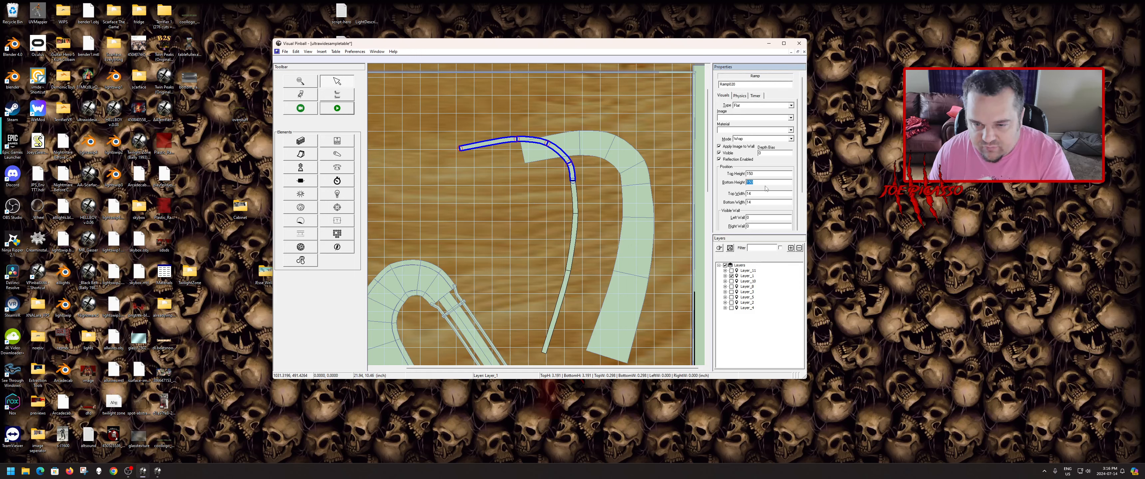
text(205)
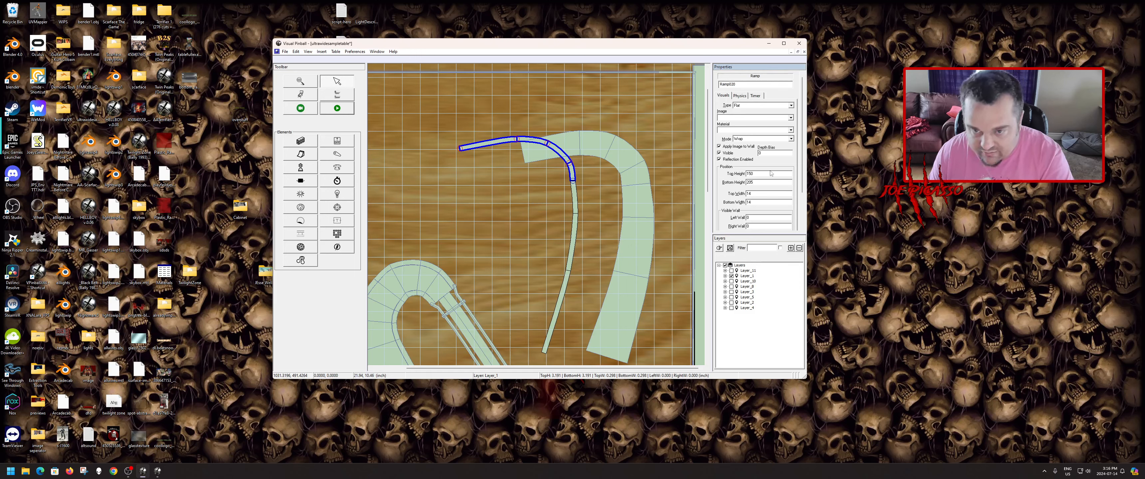
text(2)
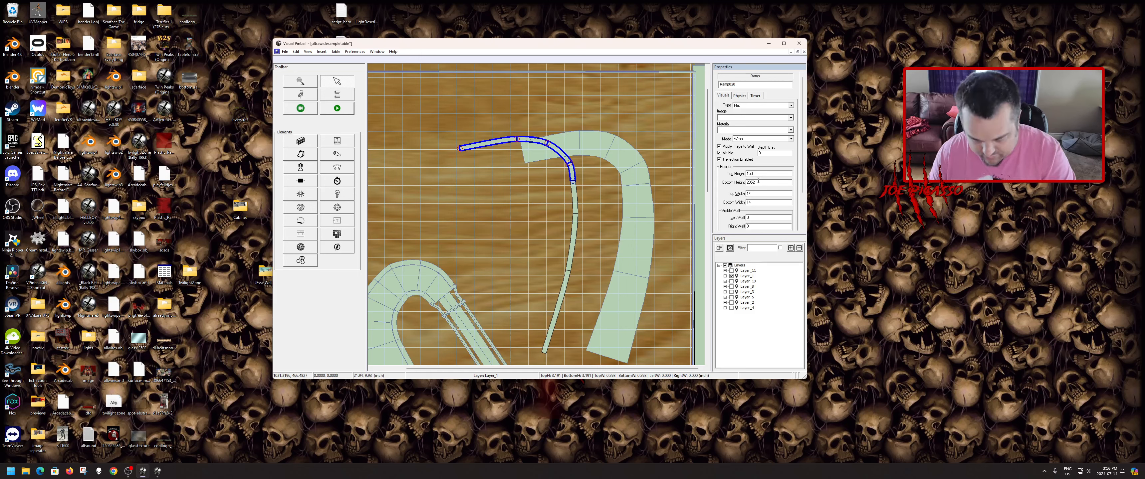
key(BackSpace)
key(shift+Tab)
text(20)
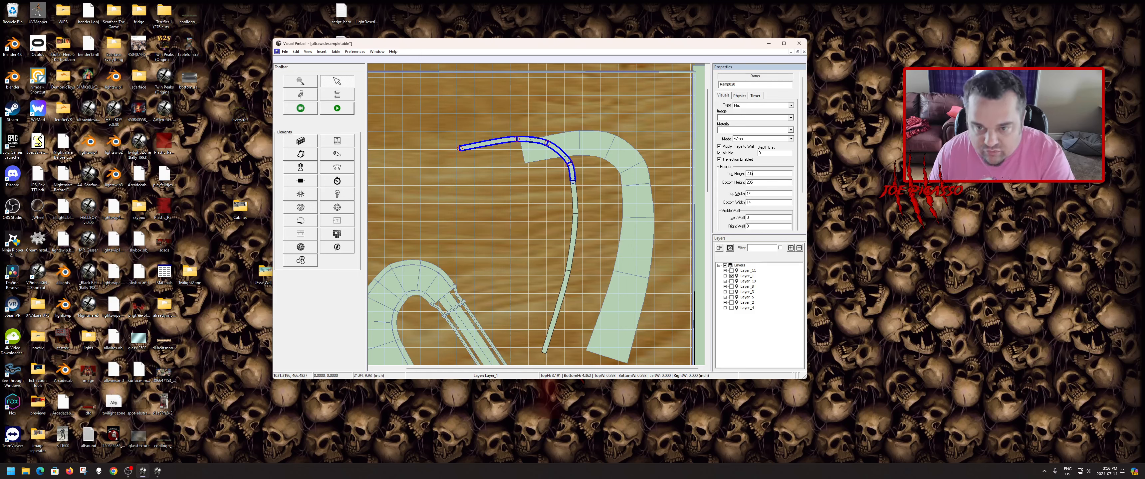
- Duplicate both narrow strip pieces and place the copies together just outside the wide ramp's outer curve
click(607, 192)
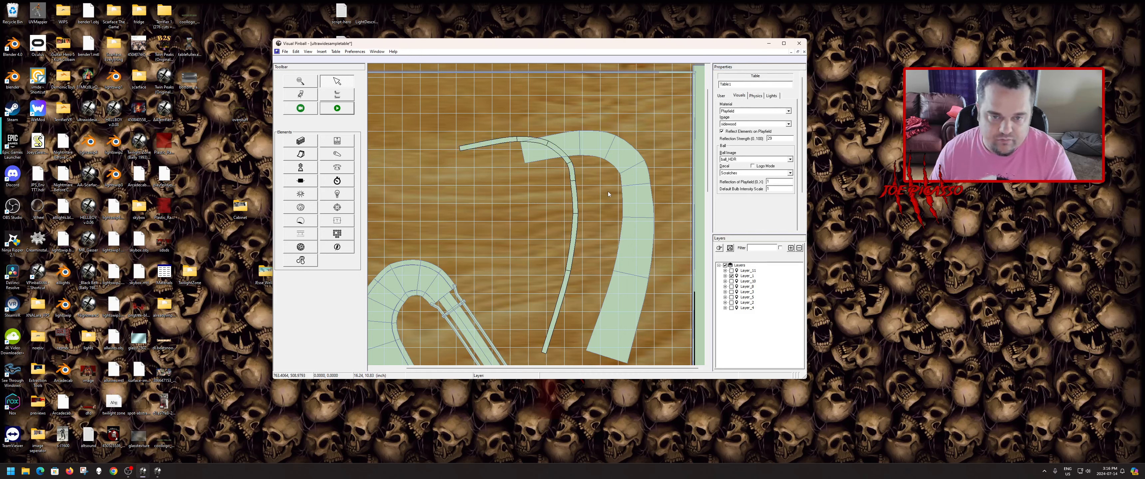
click(572, 173)
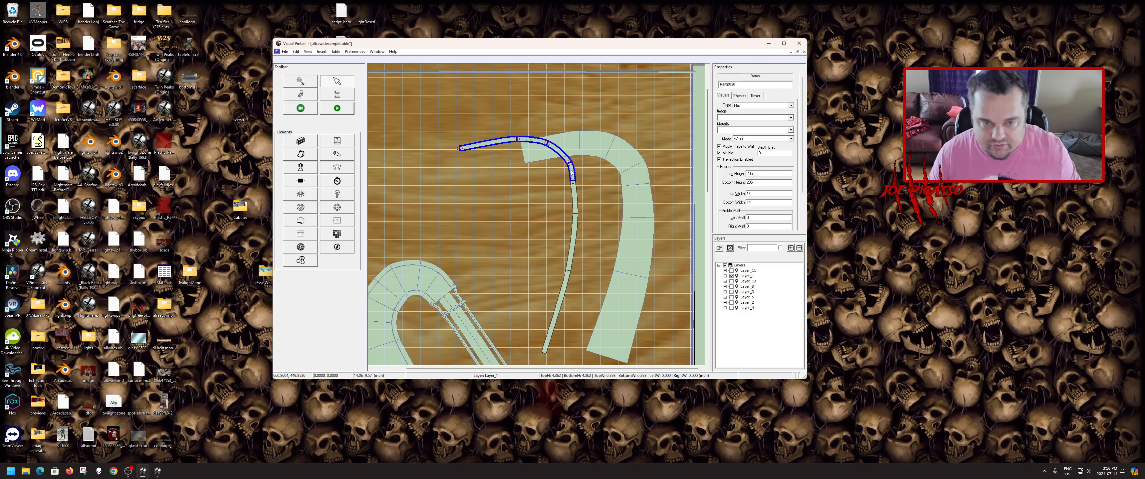
ctrl+click(575, 203)
right_click(576, 203)
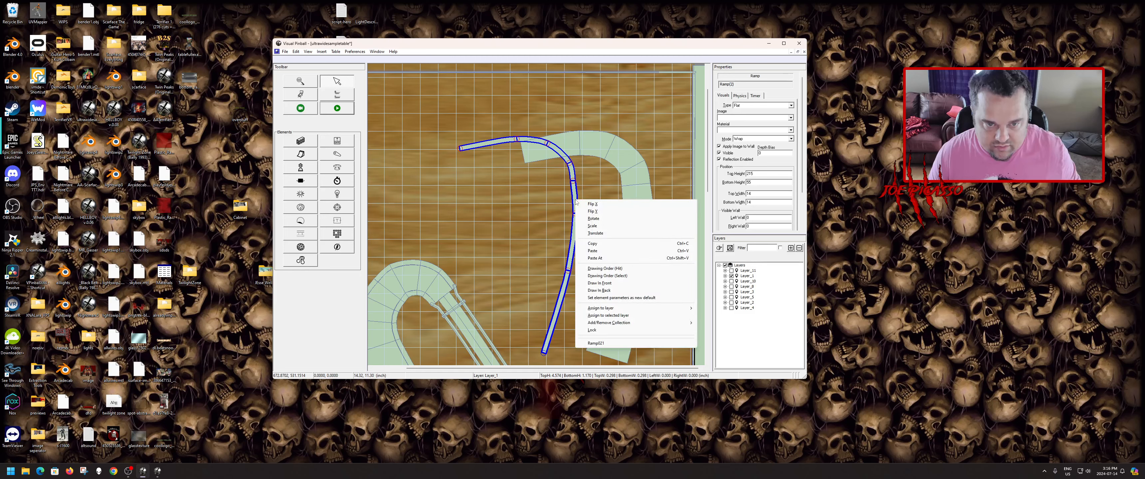
click(583, 198)
click(576, 204)
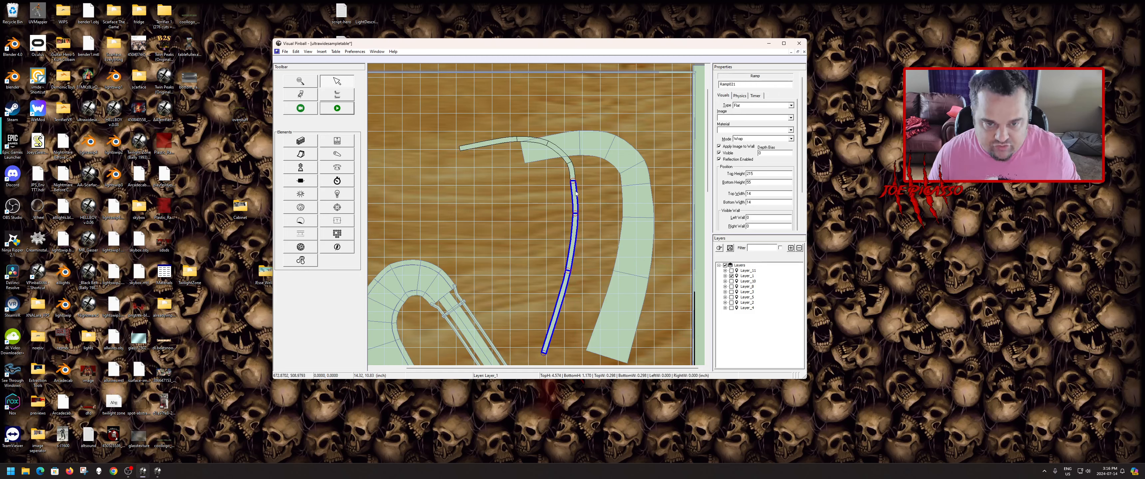
click(596, 230)
click(580, 228)
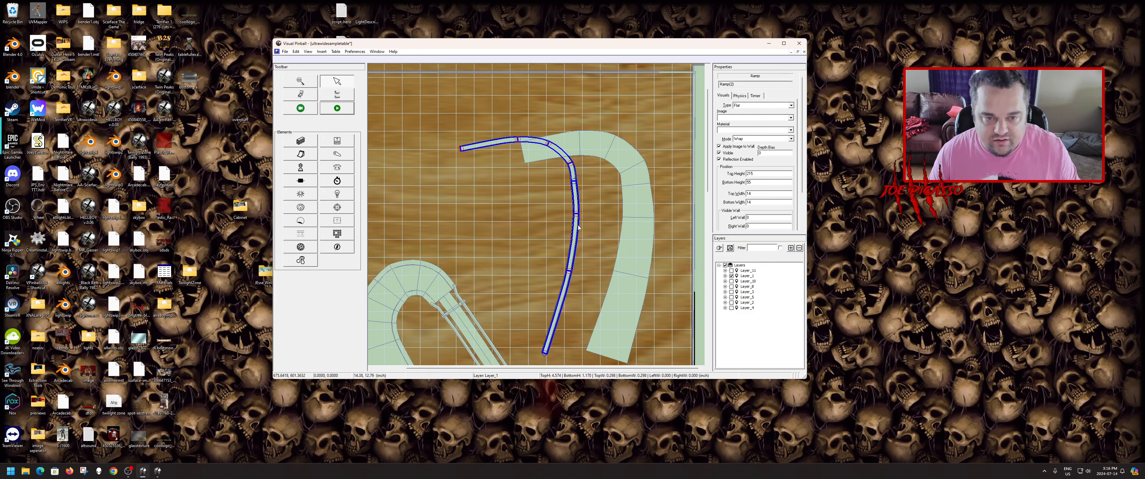
drag(578, 227, 680, 203)
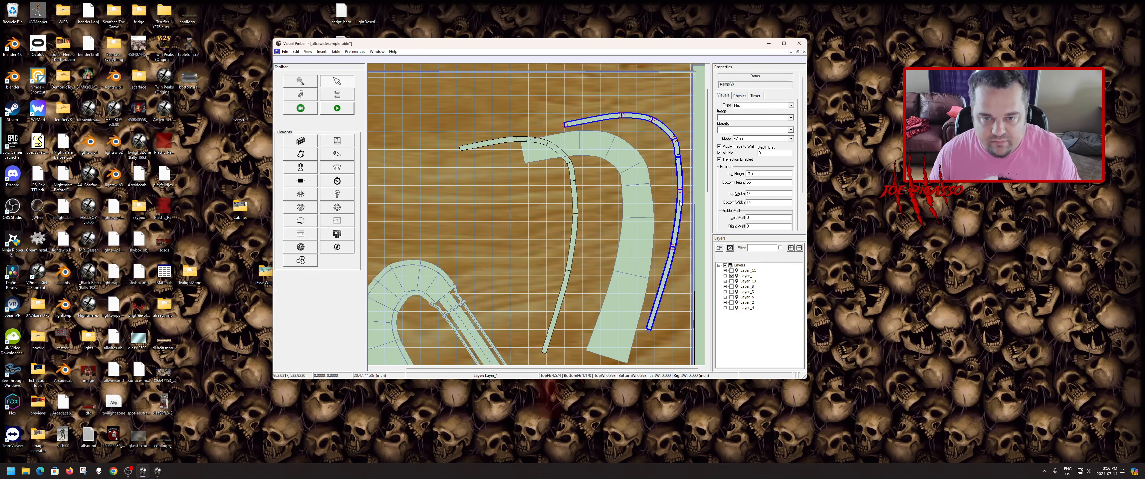
- Set the left and right visible walls of both wide ramp pieces to 55
click(594, 265)
click(626, 257)
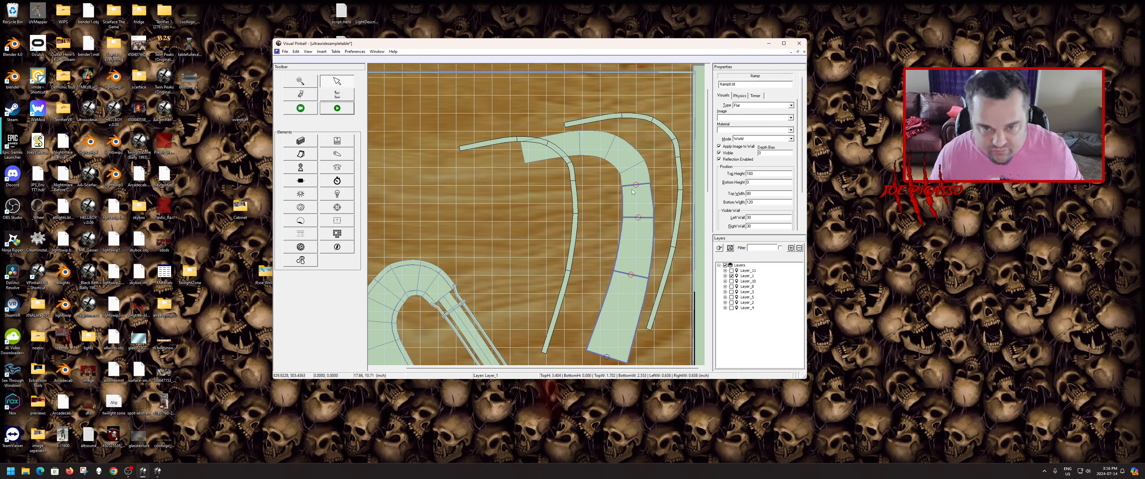
shift+click(632, 178)
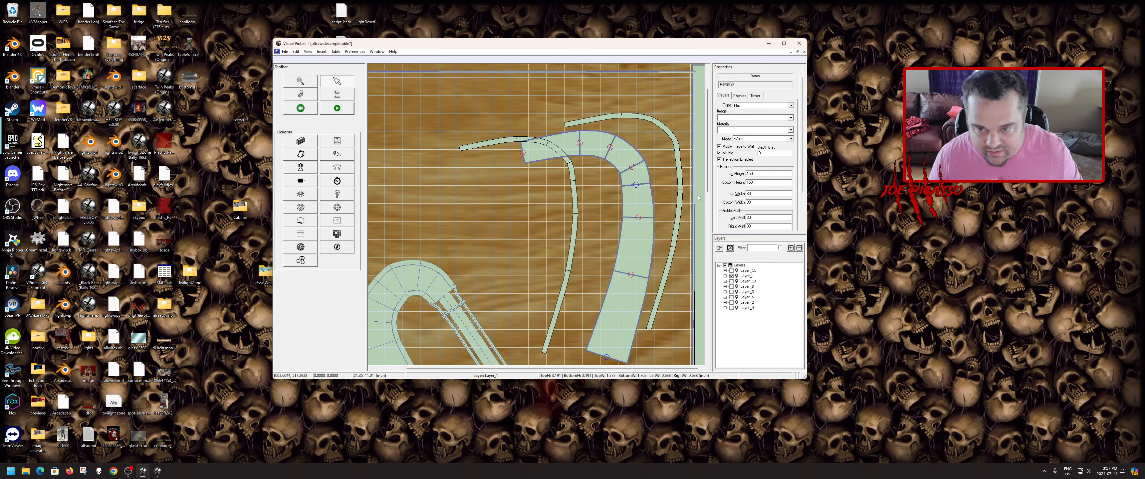
double_click(759, 218)
text(55)
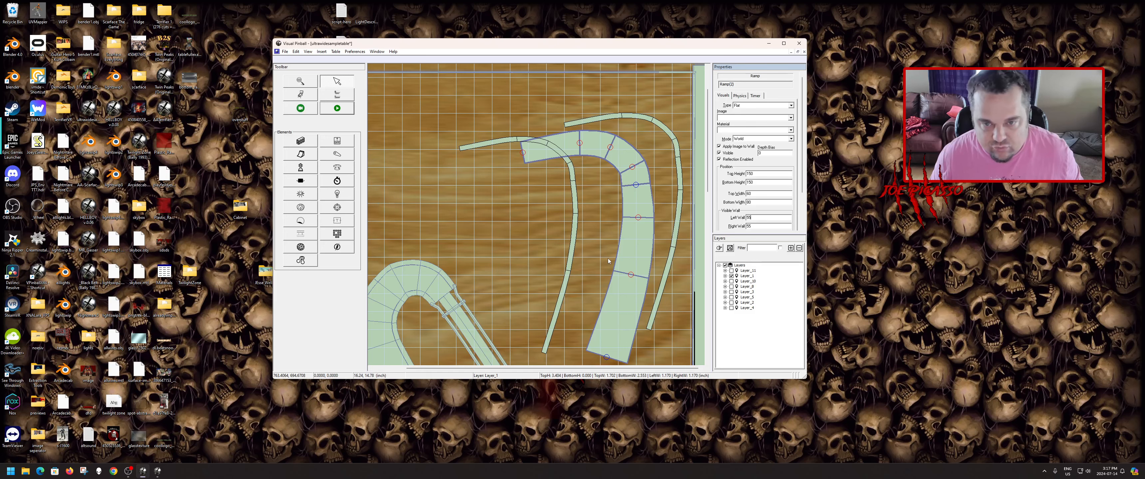
scroll(613, 249, down, 2)
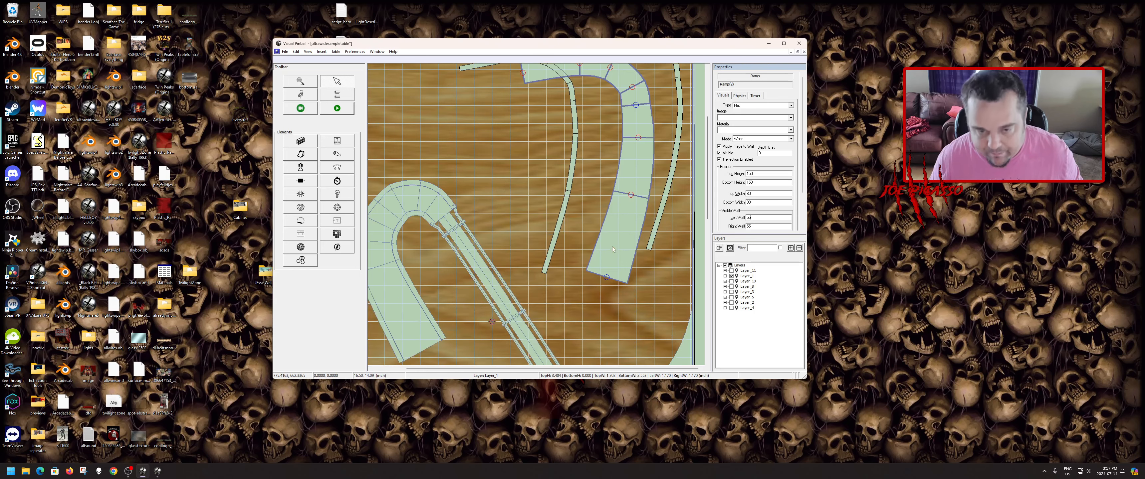
scroll(613, 249, up, 2)
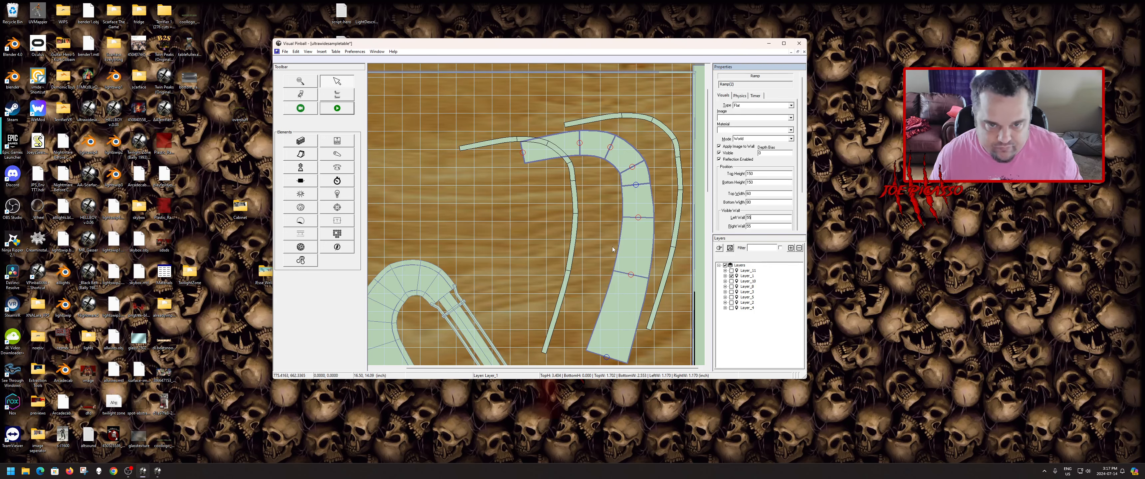
click(602, 229)
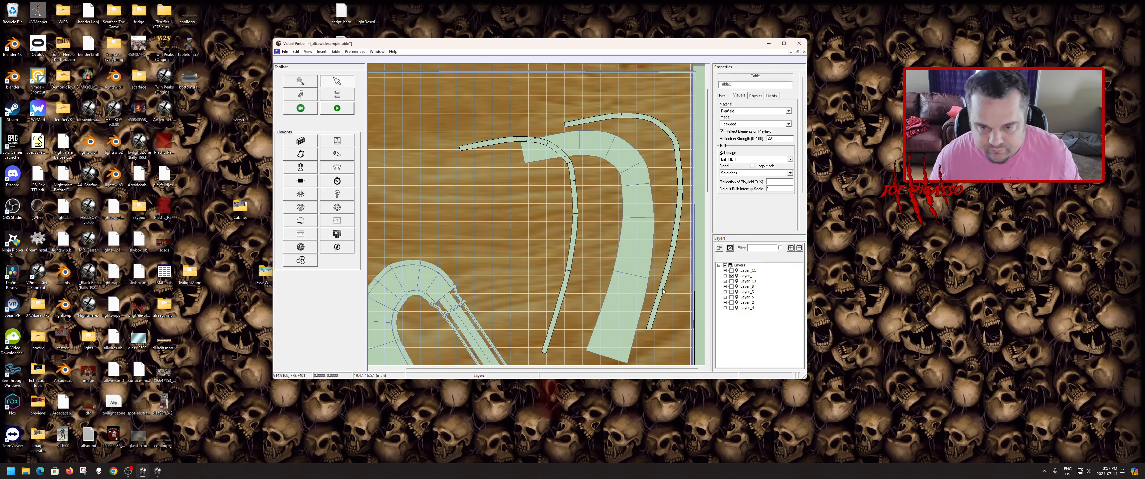
- Move the lower piece of the duplicated strip so its lower end meets the wide ramp's outer bottom corner
drag(663, 291, 653, 317)
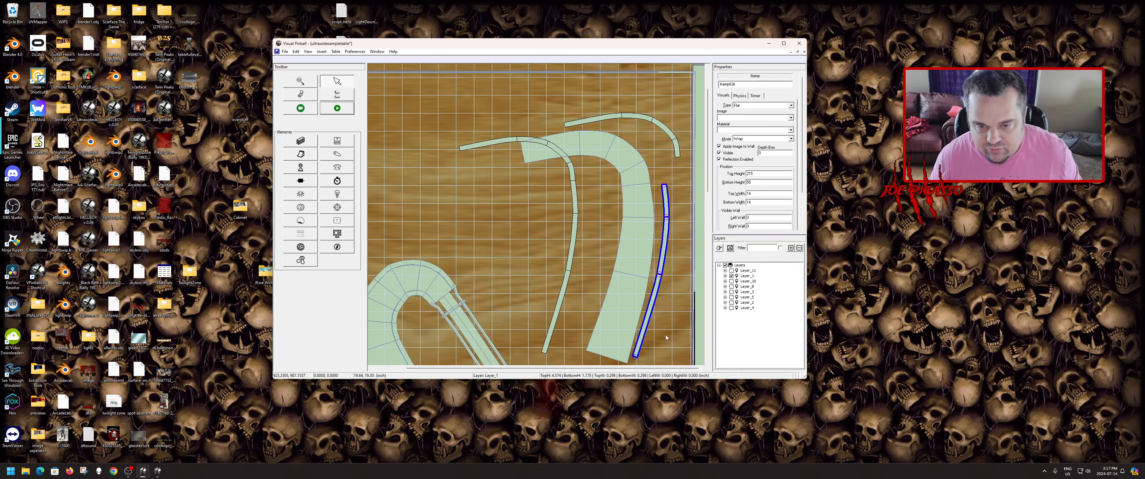
scroll(665, 337, up, 3)
drag(446, 199, 439, 229)
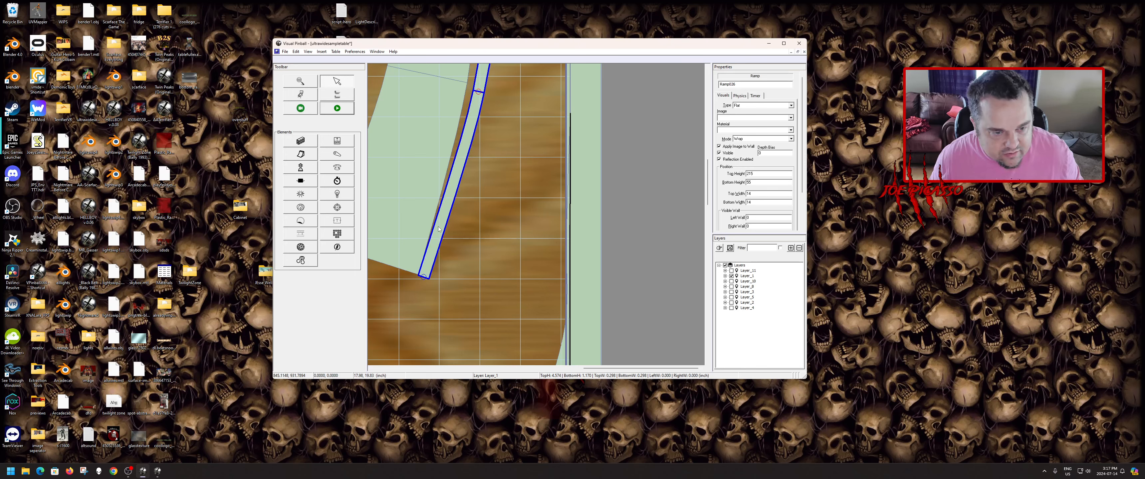
- Reposition the lower strip's control points so it follows the wide ramp's outer edge up to the joint between the two ramp pieces
scroll(477, 186, up, 2)
drag(479, 175, 473, 168)
key(ctrl+z)
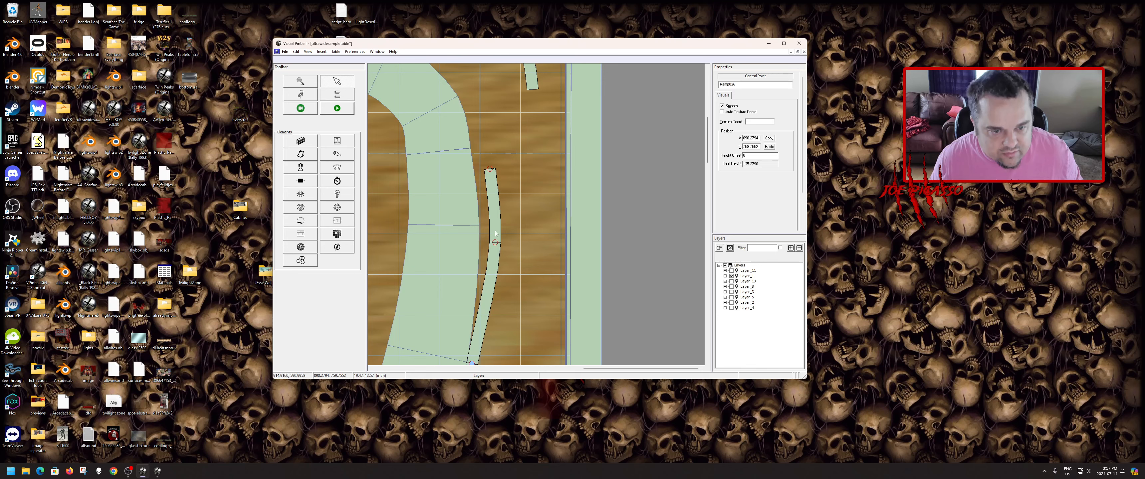
drag(494, 245, 484, 229)
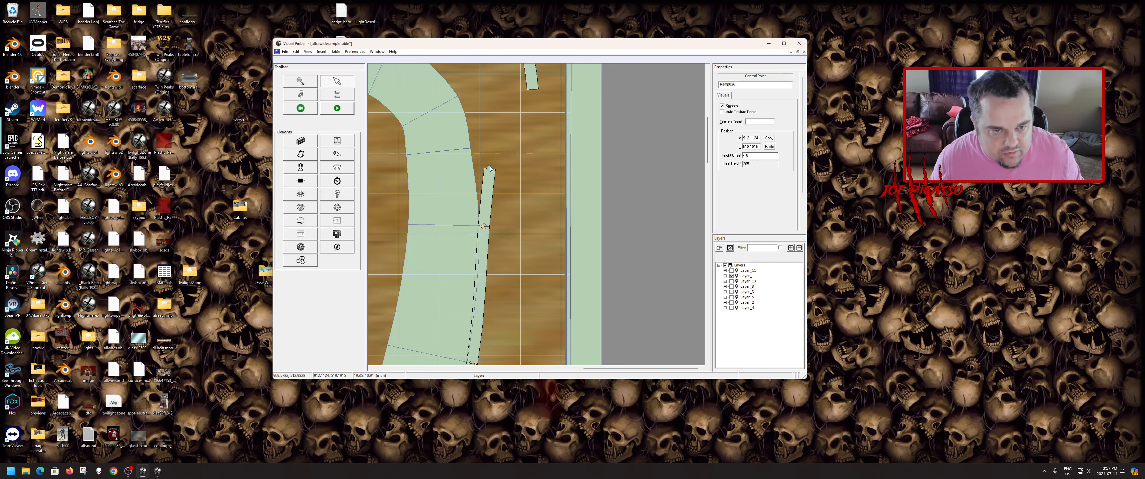
drag(489, 170, 476, 147)
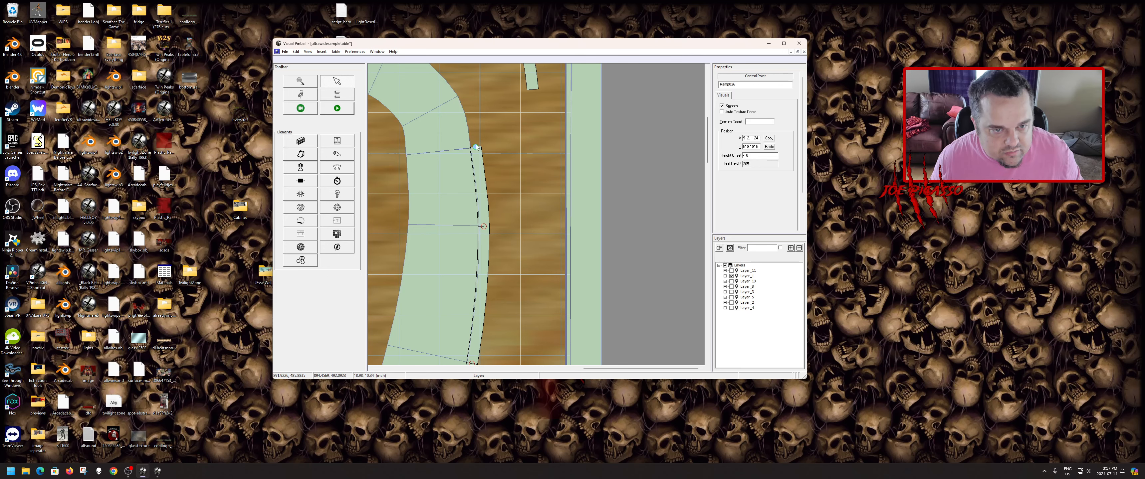
- Fine-tune the lower strip's middle control points along the wide ramp's outer edge
scroll(508, 254, down, 3)
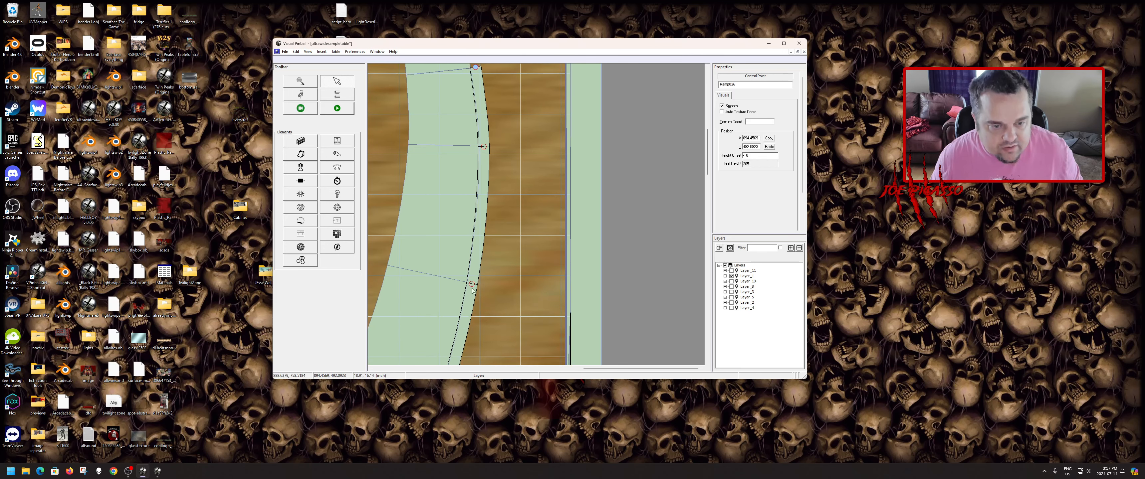
scroll(474, 277, up, 1)
scroll(590, 215, up, 4)
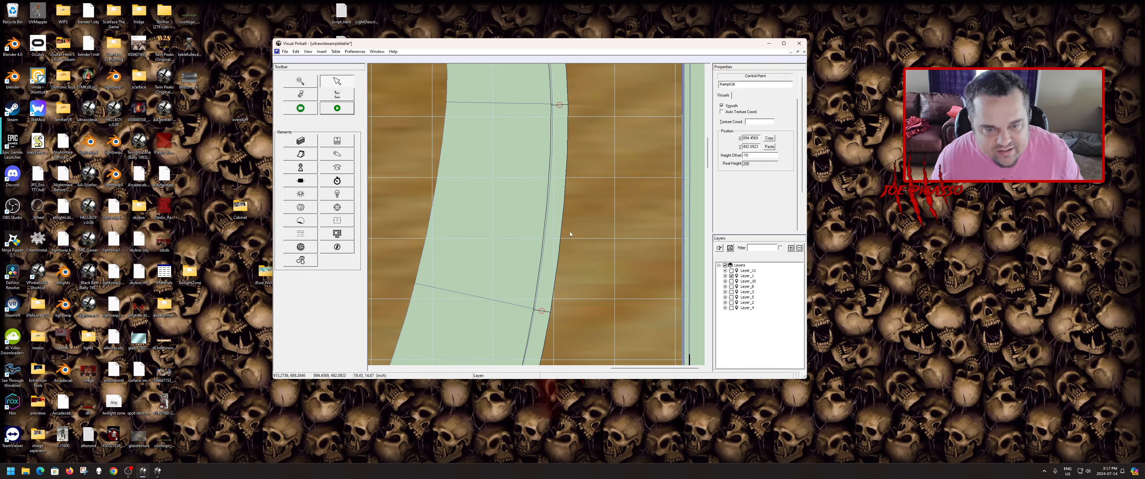
click(544, 313)
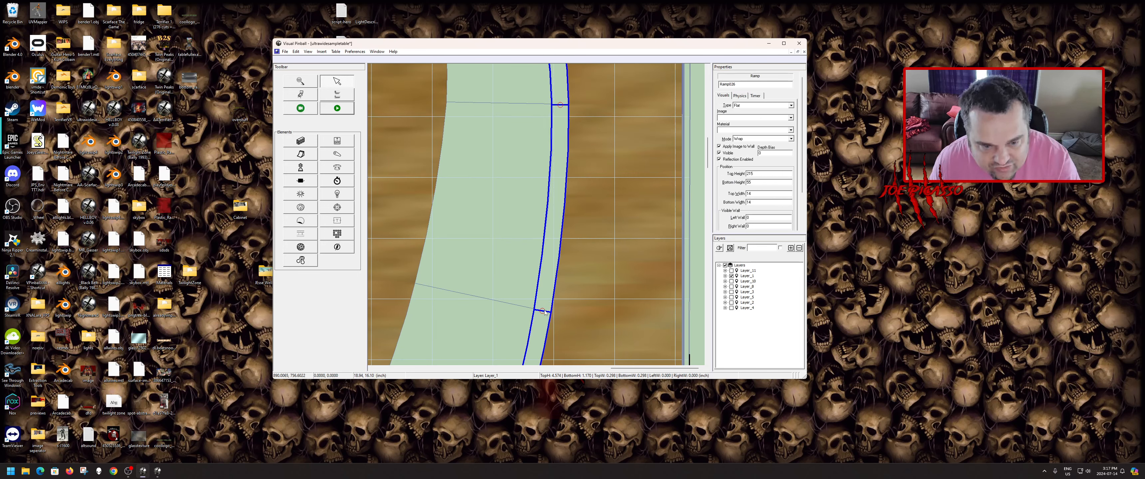
click(544, 322)
click(538, 318)
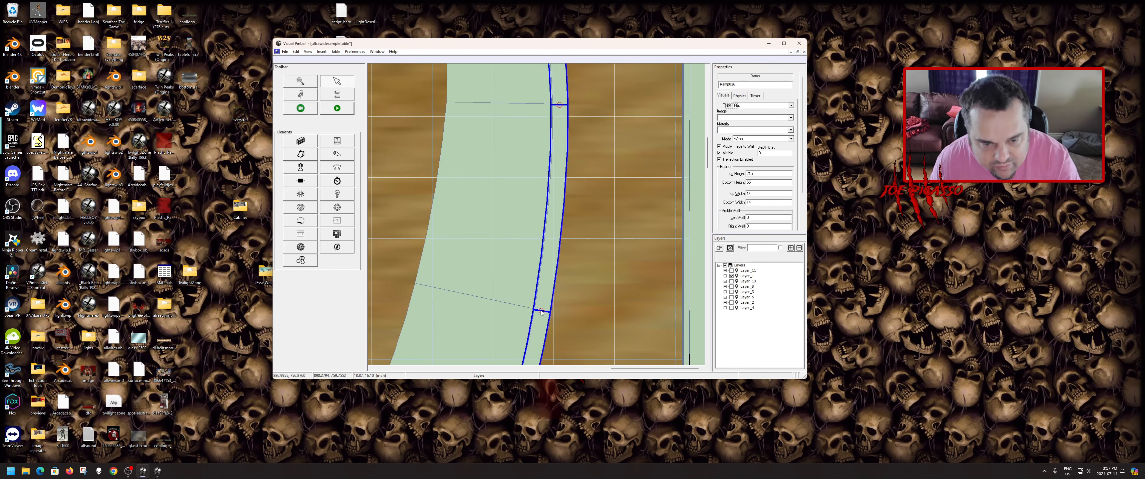
click(542, 311)
drag(560, 313, 560, 223)
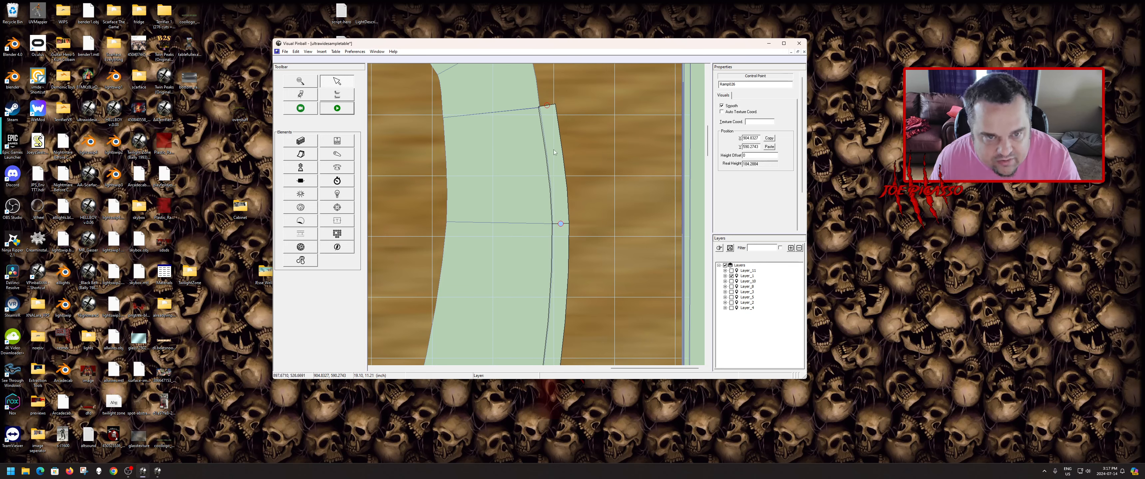
- Check the lower strip's upper and lower end control points against the wide ramp's edge
click(548, 106)
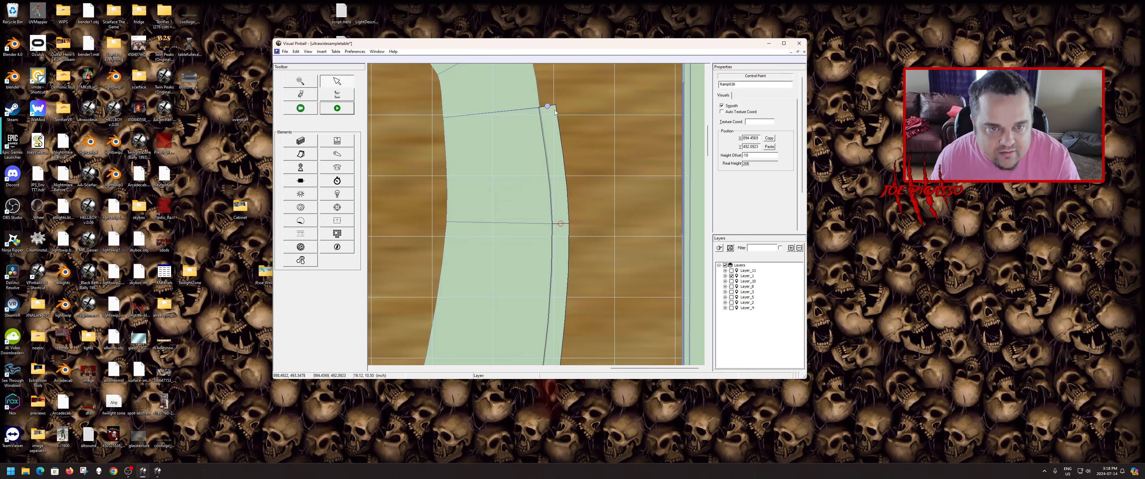
click(575, 129)
scroll(575, 128, down, 5)
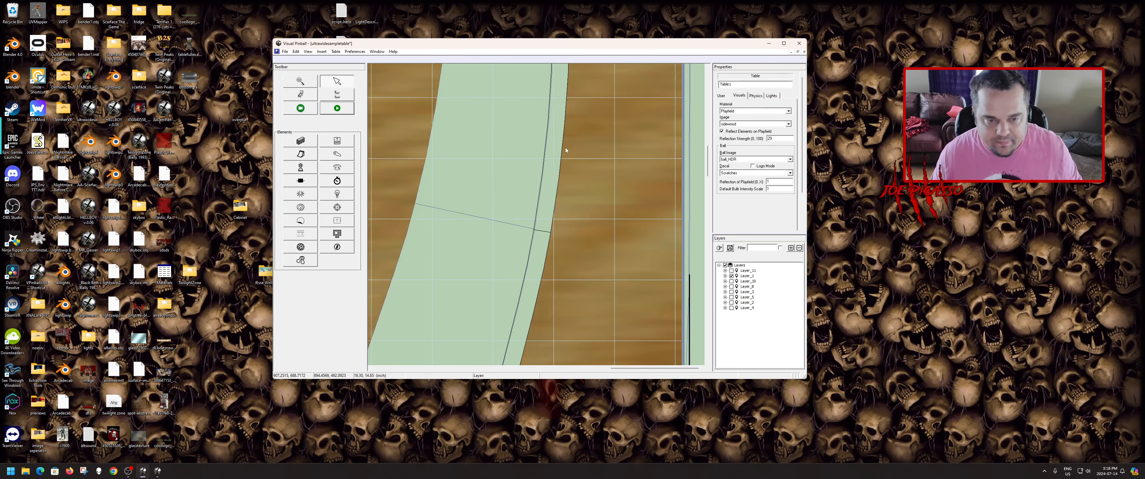
click(465, 320)
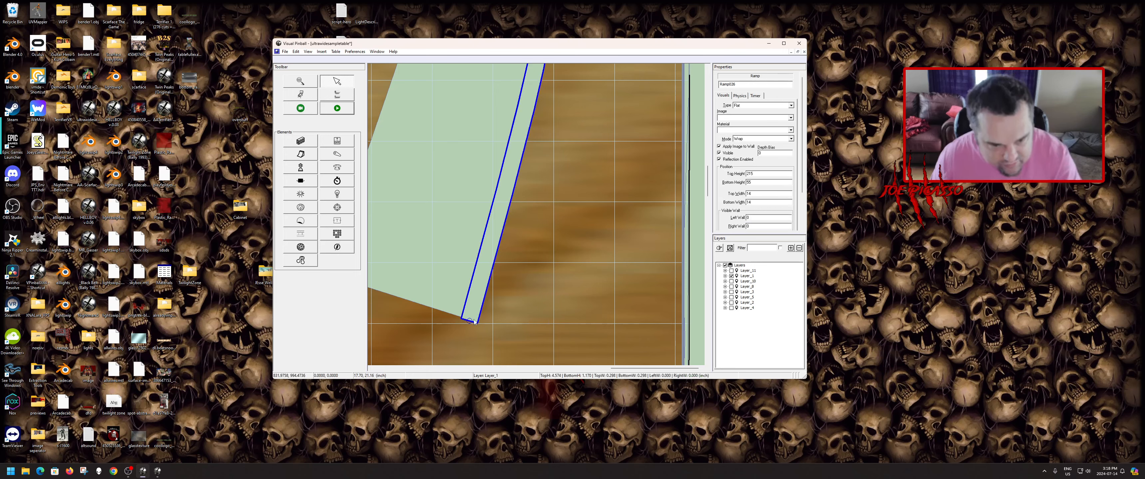
click(469, 320)
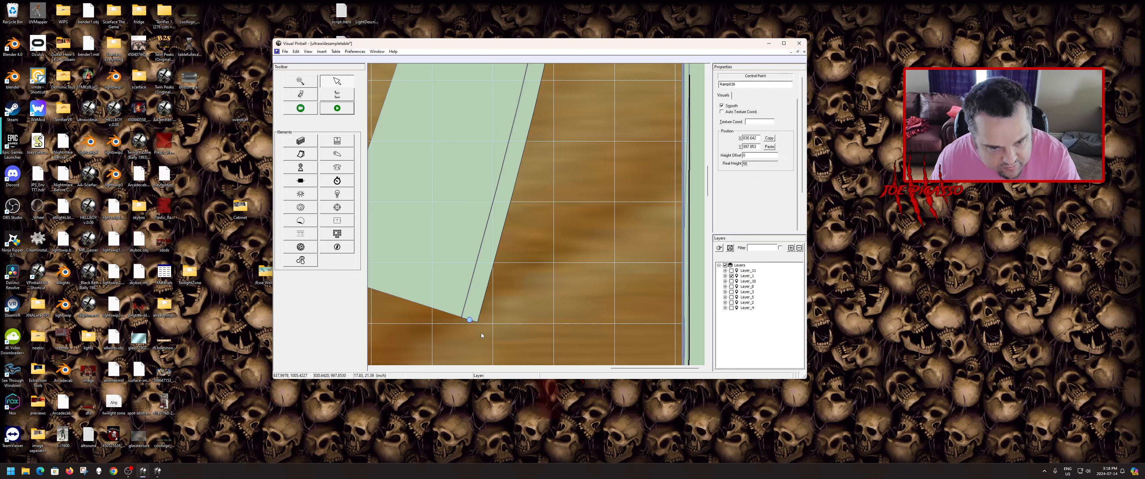
right_click(473, 295)
click(496, 437)
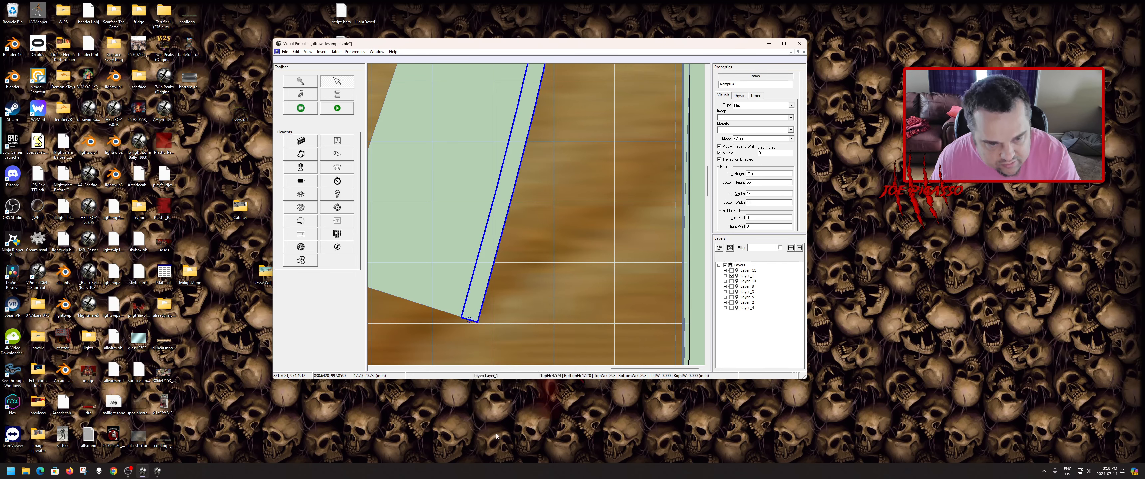
- Move the upper piece of the duplicated strip so its lower end meets the joint on the wide ramp's outer edge
scroll(647, 263, up, 15)
click(630, 200)
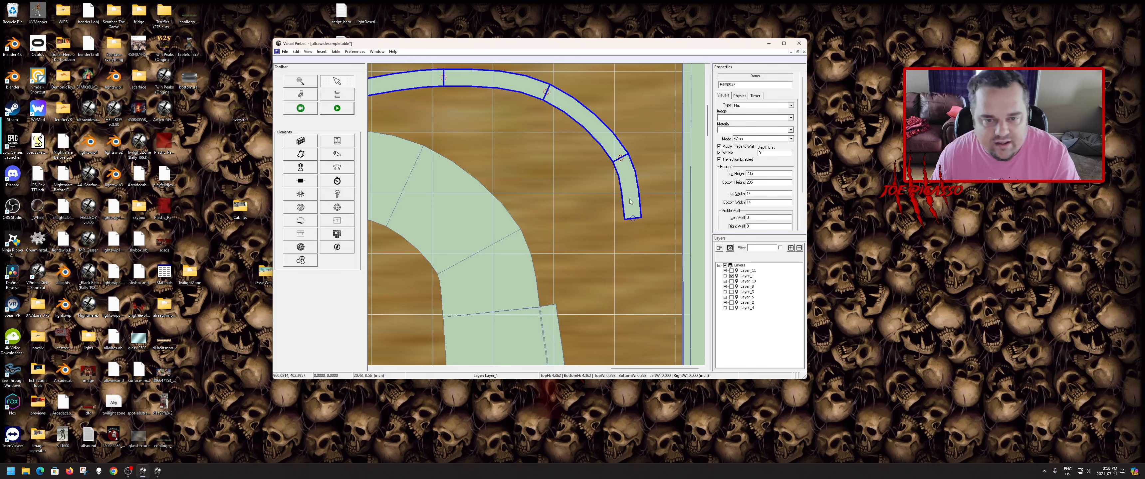
drag(629, 200, 543, 289)
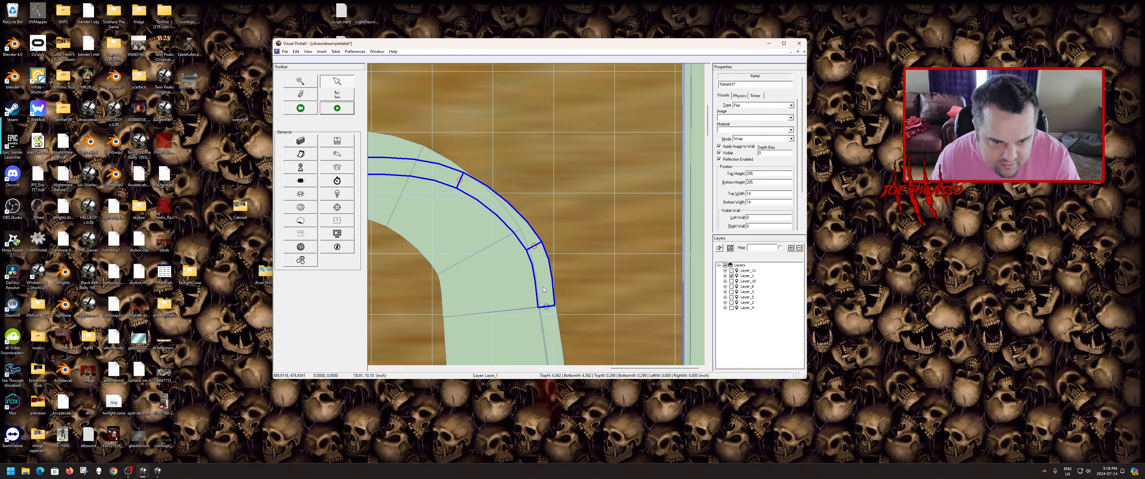
- Reposition the upper strip's control points around the bend so it follows the wide ramp's outer edge to the ramp's upper end corner
drag(534, 248, 530, 226)
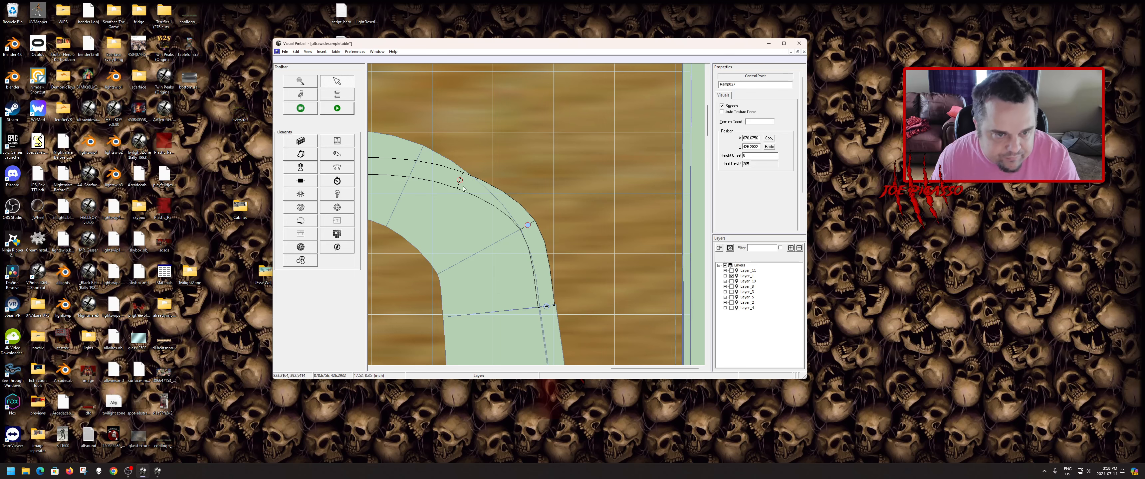
drag(460, 182, 424, 138)
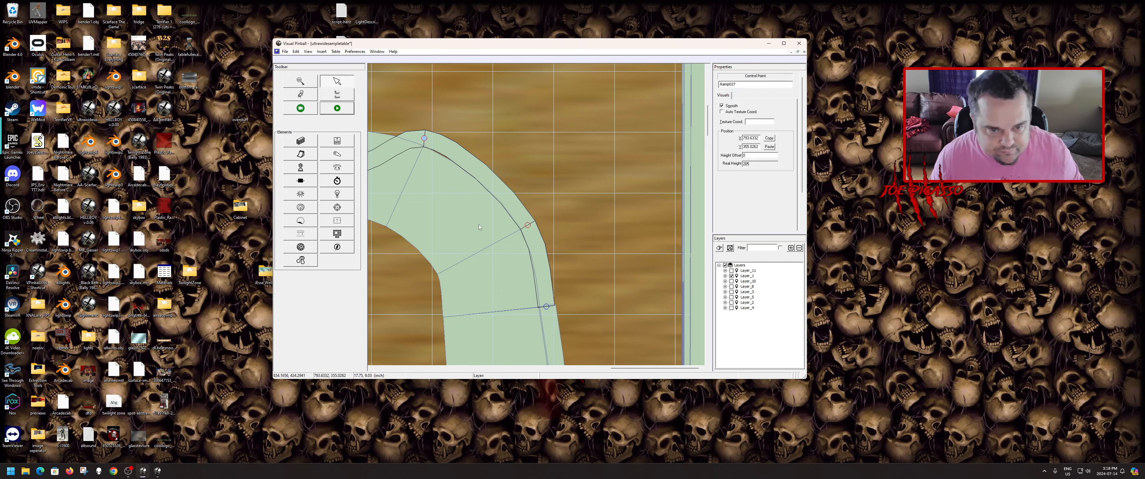
scroll(543, 238, down, 1)
scroll(377, 207, up, 2)
scroll(616, 216, down, 1)
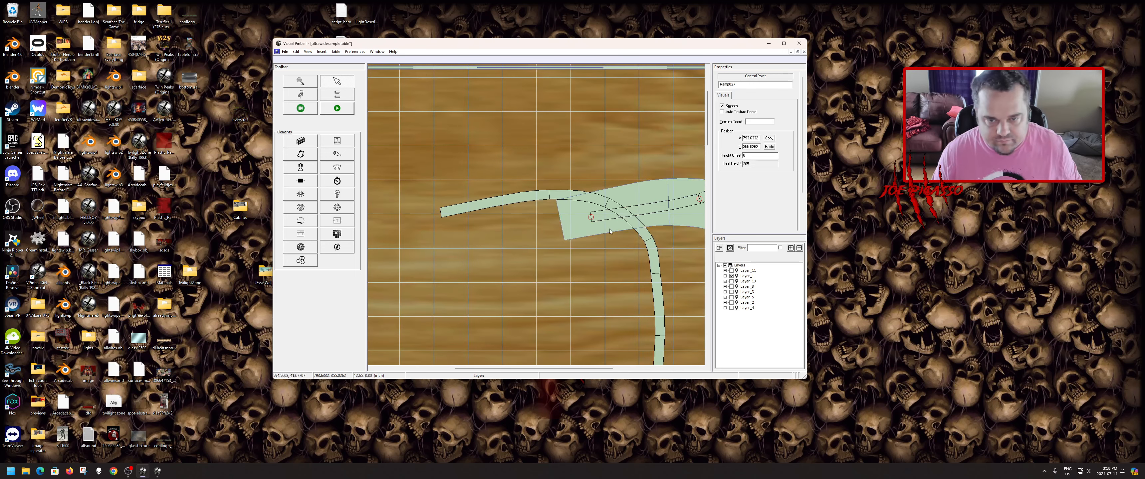
scroll(552, 208, down, 1)
scroll(553, 208, up, 3)
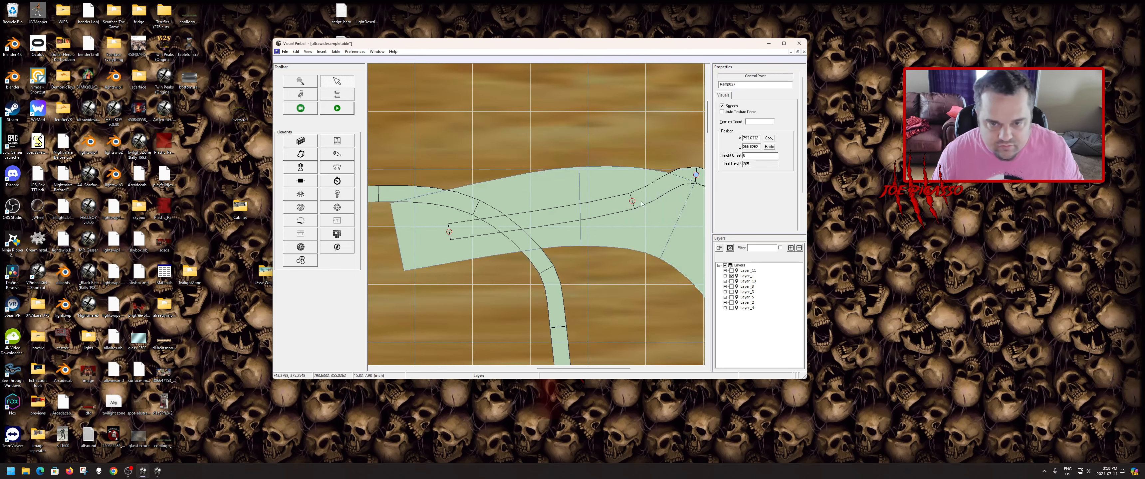
drag(634, 201, 578, 163)
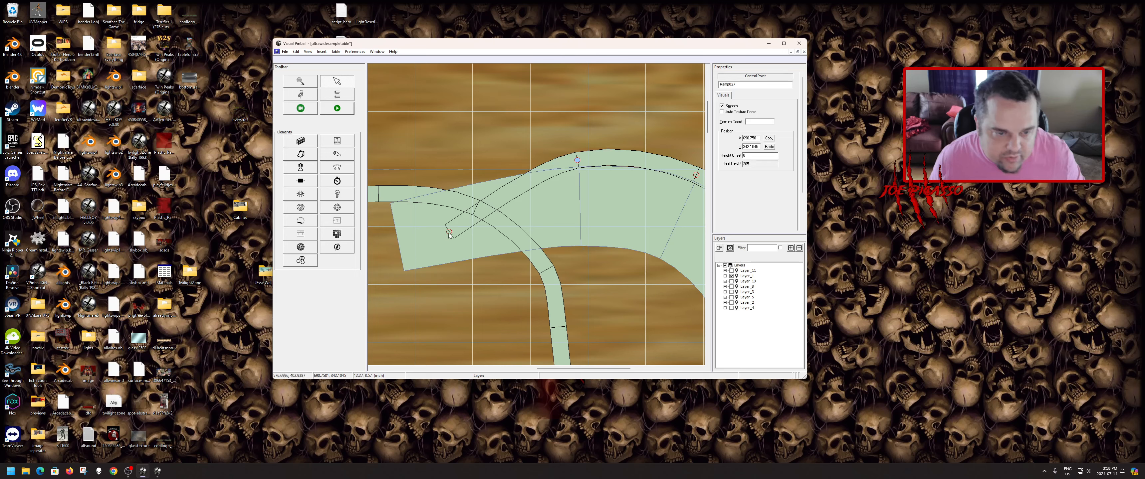
drag(451, 233, 388, 198)
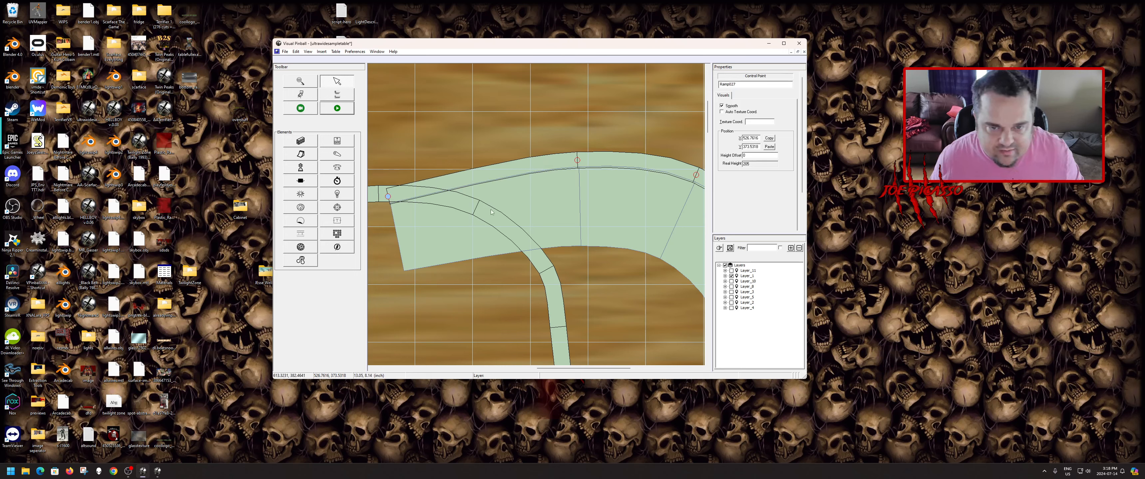
- Examine the upper strip's control points against the wide ramp's outer edge from the joint to the upper end
scroll(491, 210, down, 1)
scroll(684, 288, up, 1)
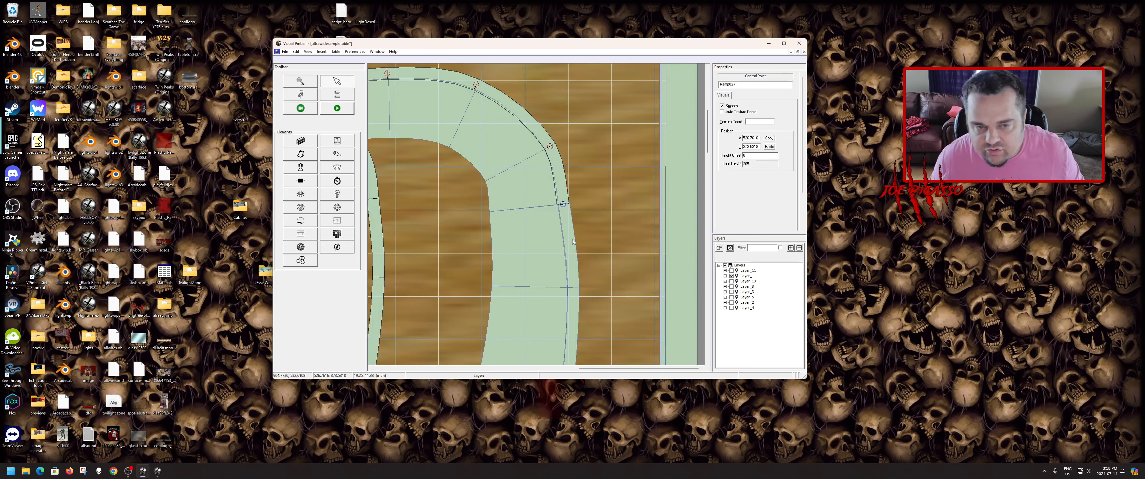
scroll(573, 242, up, 1)
click(606, 261)
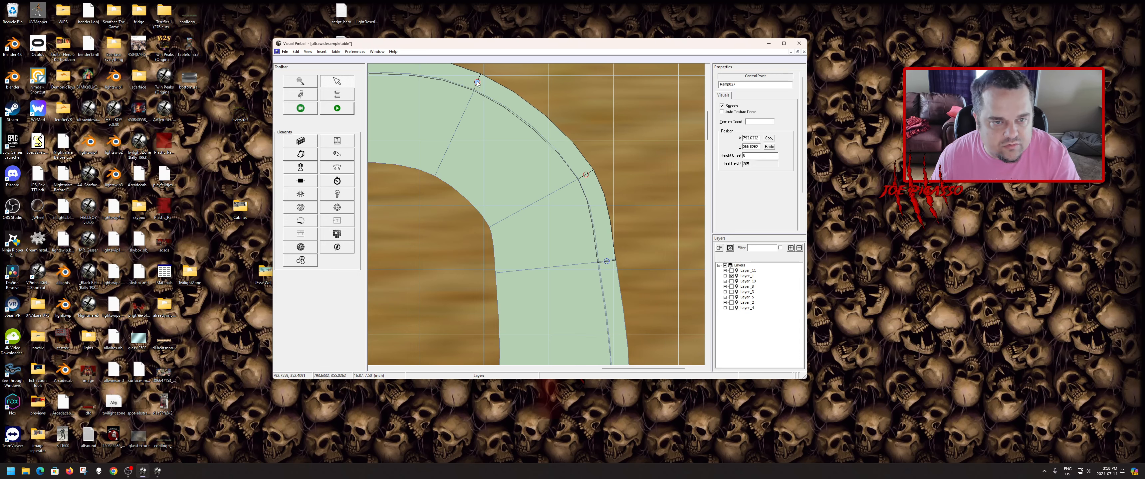
scroll(498, 186, down, 6)
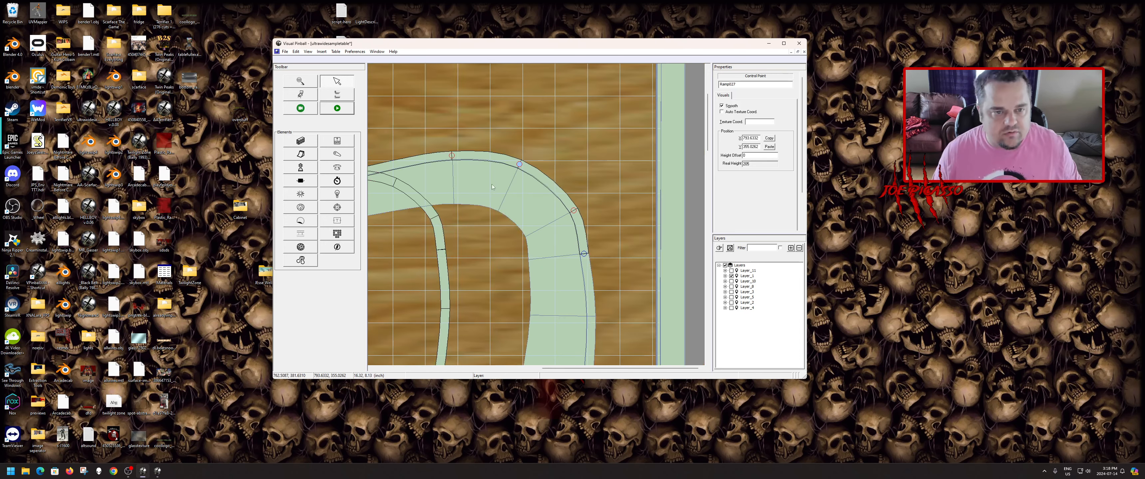
scroll(590, 227, up, 7)
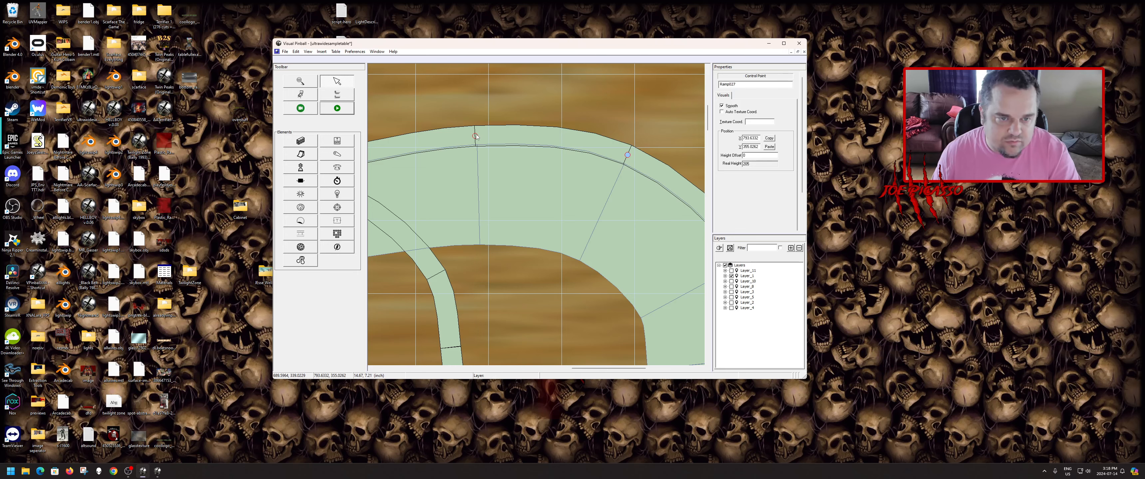
key(Right)
key(Right)
key(Right)
key(Right)
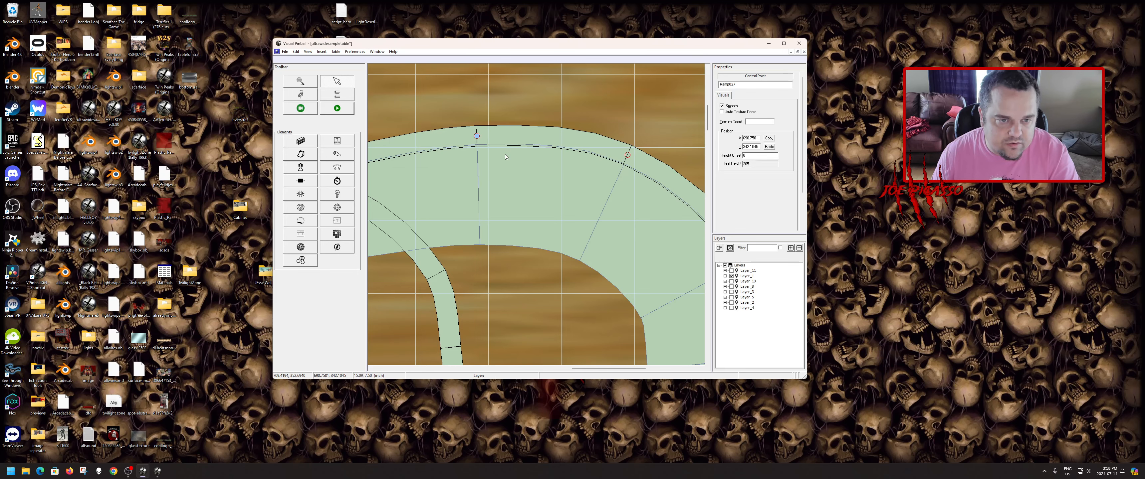
key(Up)
key(Up)
scroll(512, 154, down, 4)
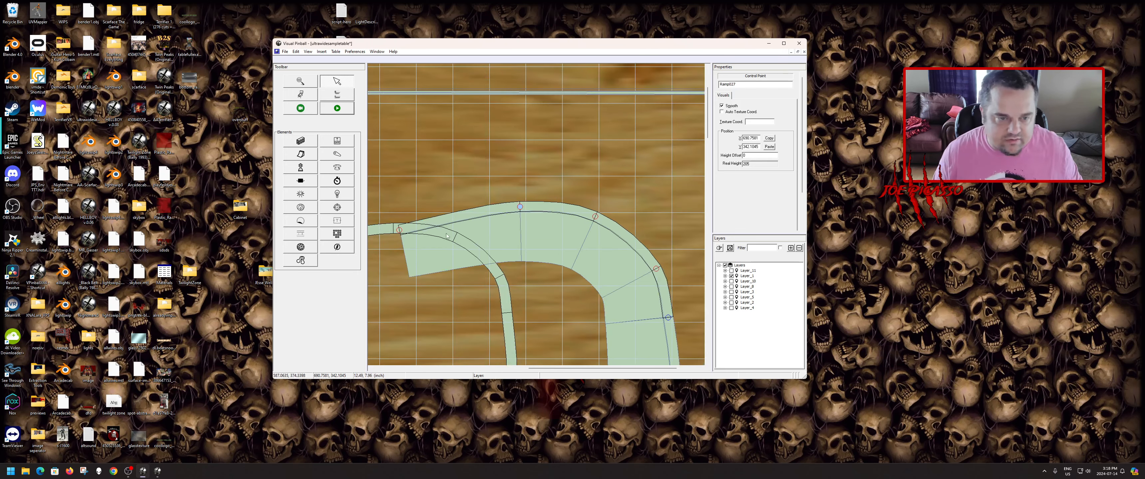
scroll(500, 239, up, 5)
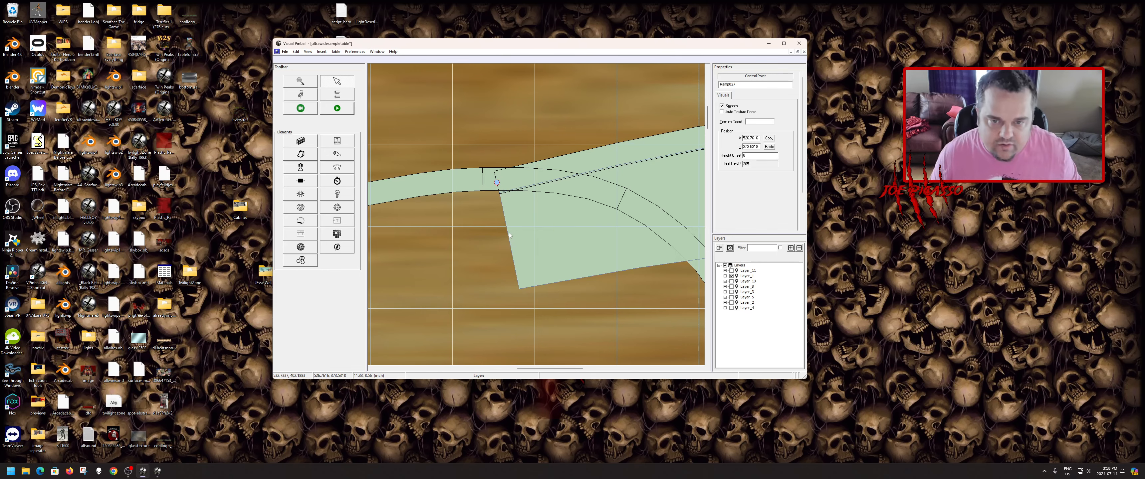
scroll(509, 232, down, 4)
scroll(629, 275, down, 3)
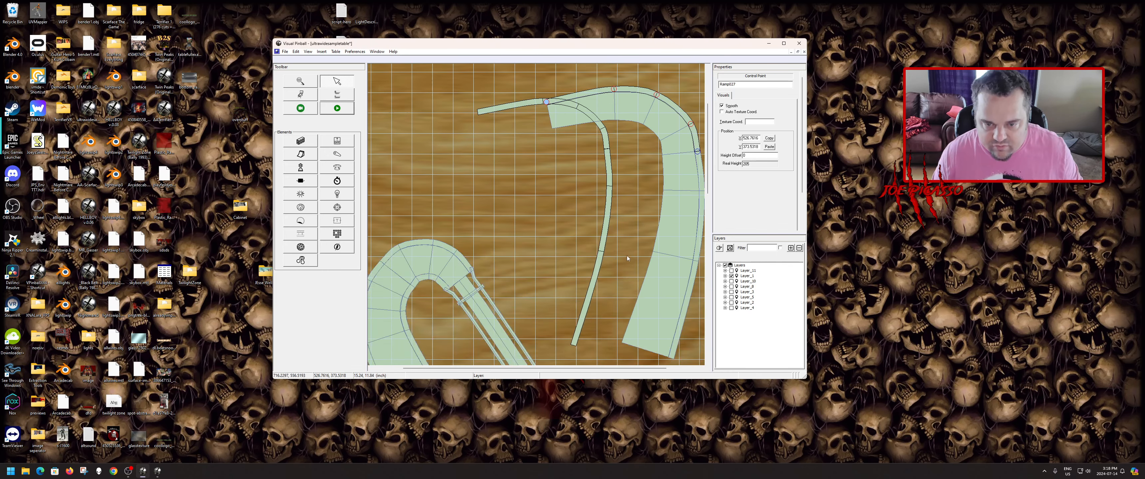
- Move the remaining lower strip against the wide ramp's inner edge so its lower end meets the ramp's inner bottom corner
drag(600, 261, 645, 259)
scroll(621, 350, up, 1)
scroll(622, 350, up, 1)
scroll(556, 236, down, 4)
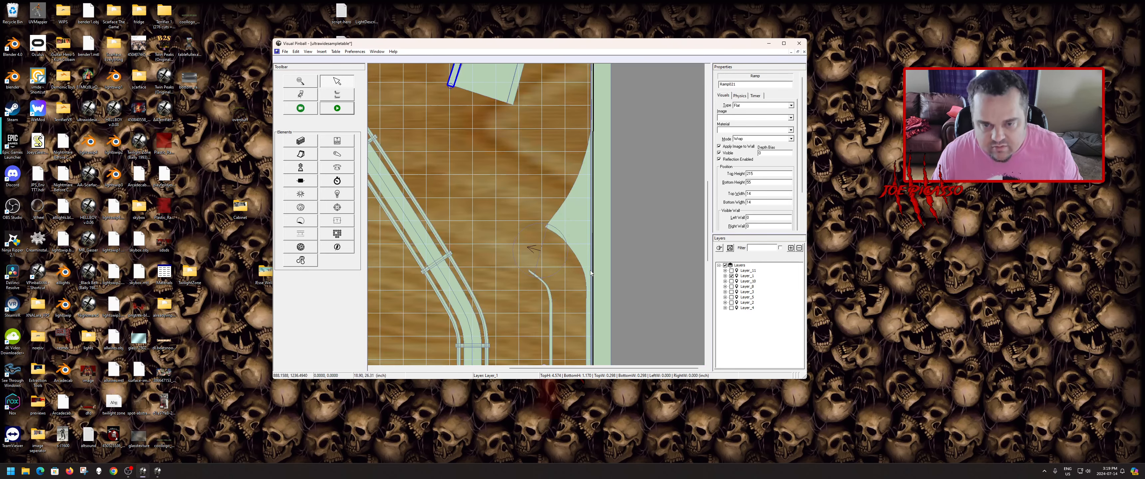
scroll(493, 128, up, 1)
scroll(507, 200, up, 4)
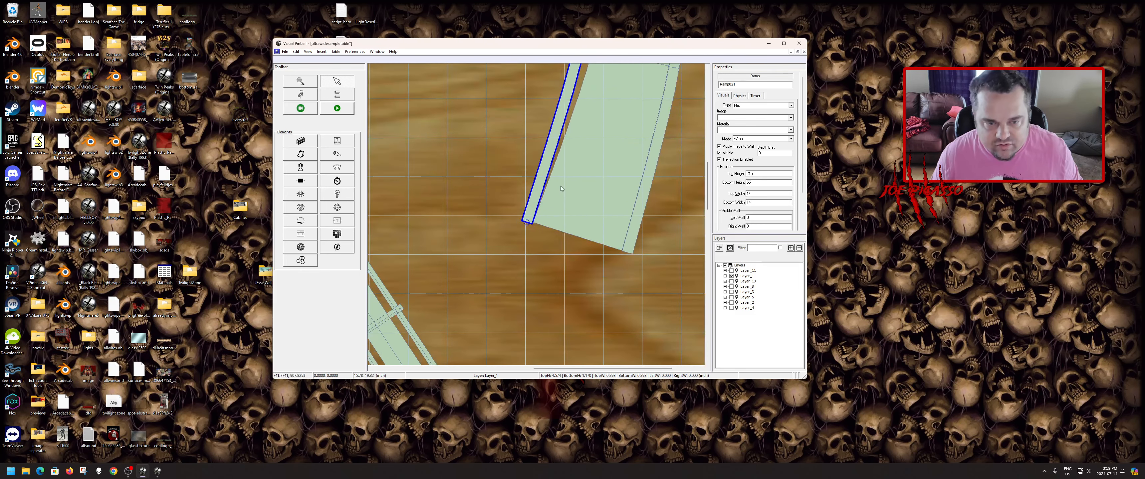
drag(502, 252, 502, 250)
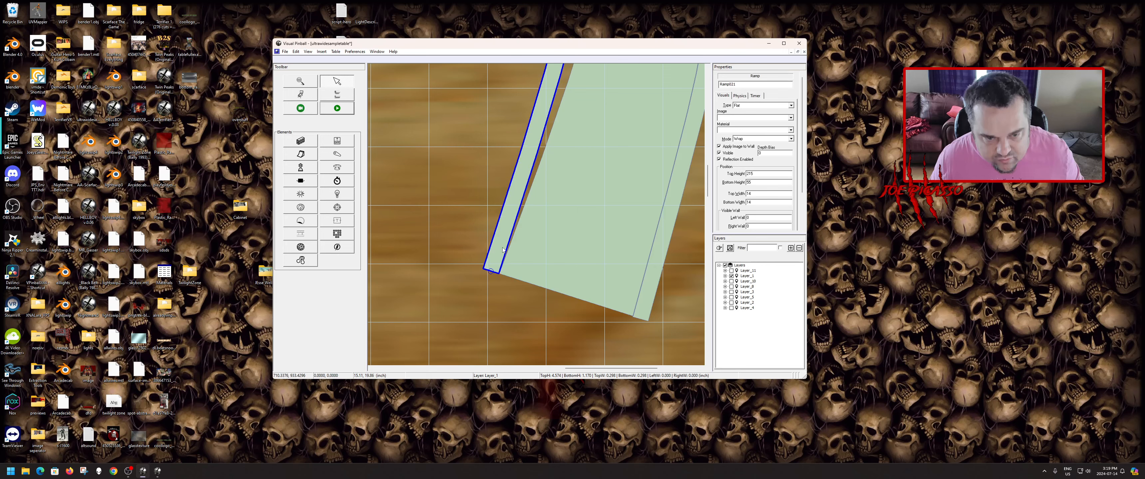
- Reposition the lower inner strip's control points so it follows the wide ramp's inner edge up to the joint between the ramp pieces
scroll(504, 249, up, 2)
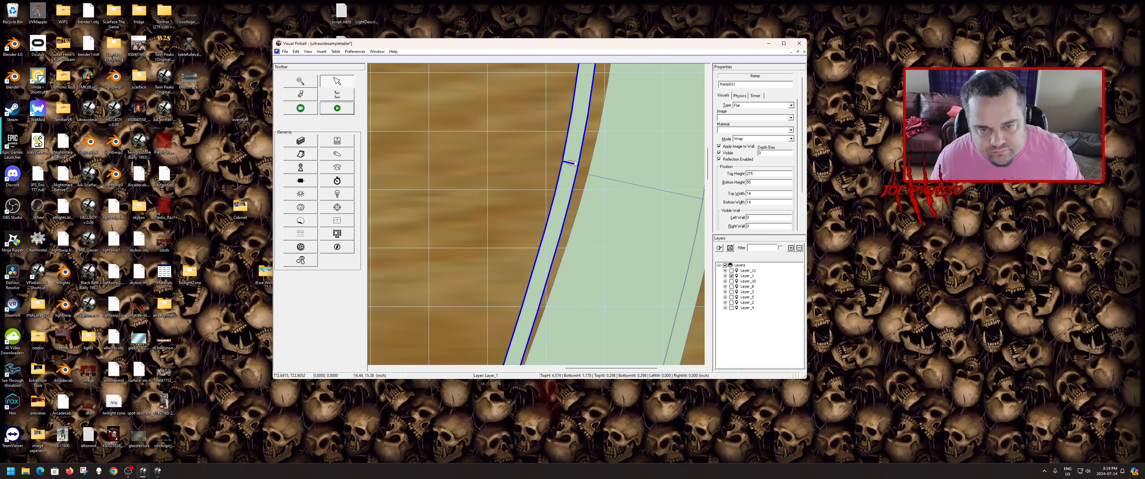
drag(570, 165, 582, 173)
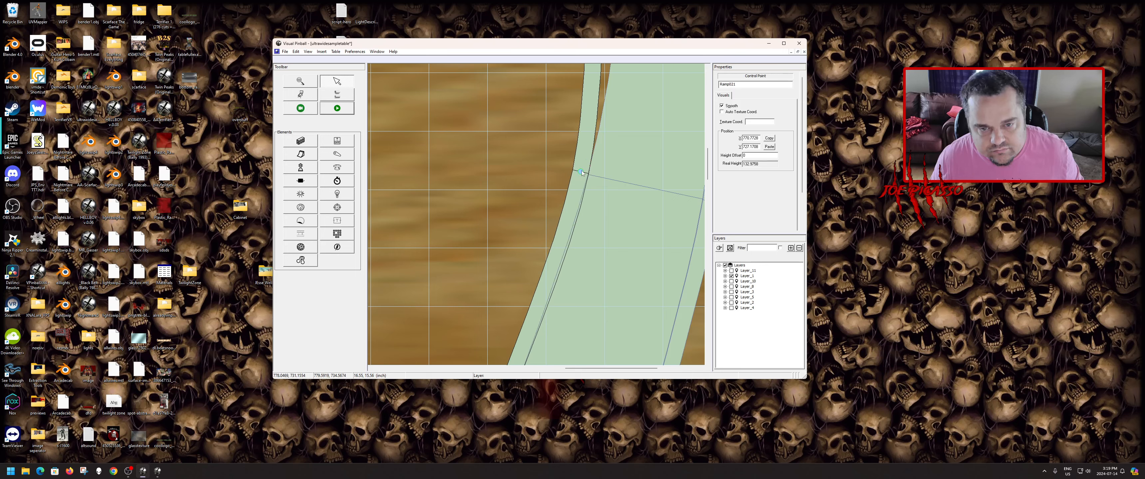
drag(581, 171, 581, 172)
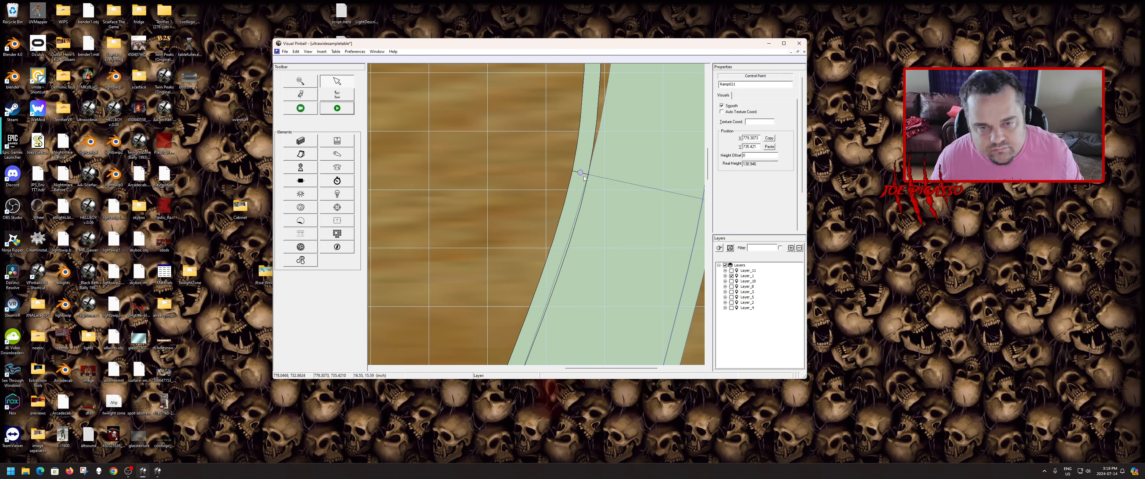
scroll(589, 184, up, 3)
drag(594, 138, 611, 160)
scroll(610, 162, up, 5)
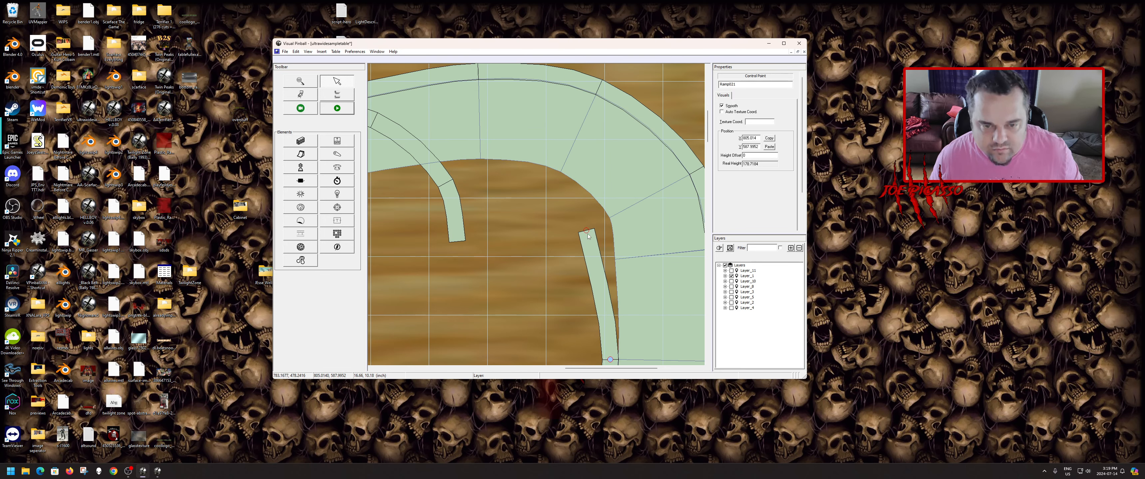
drag(587, 234, 608, 263)
scroll(606, 253, down, 5)
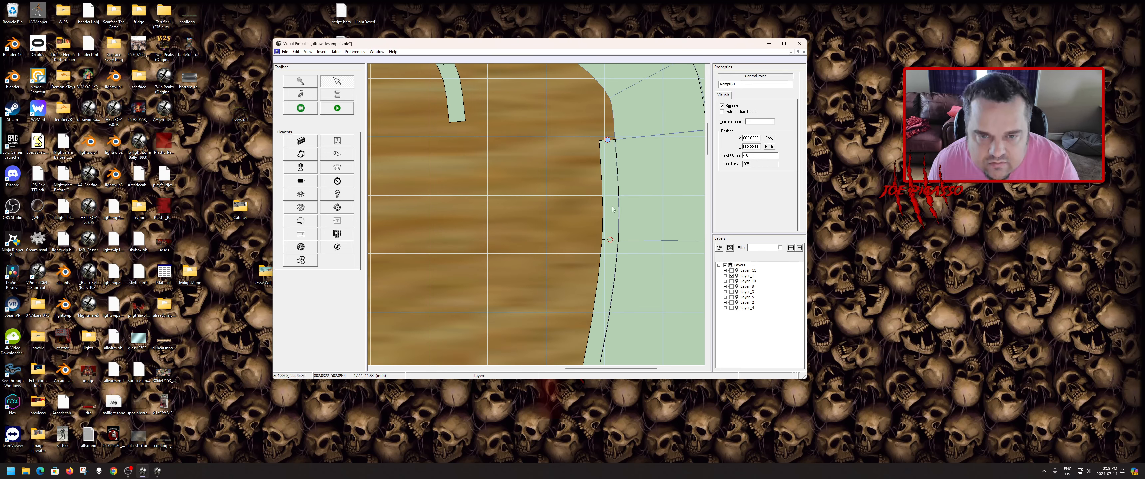
scroll(613, 209, down, 5)
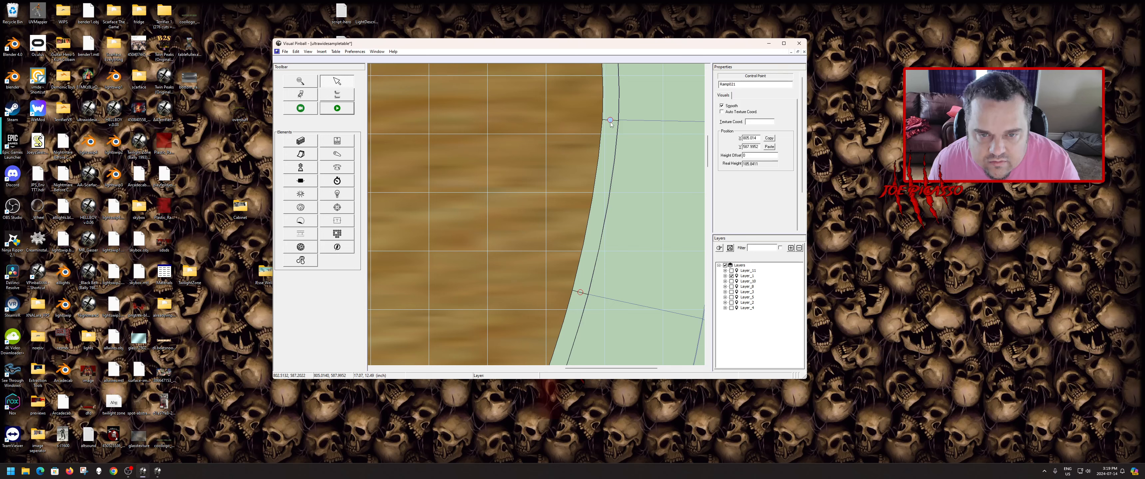
scroll(582, 181, down, 5)
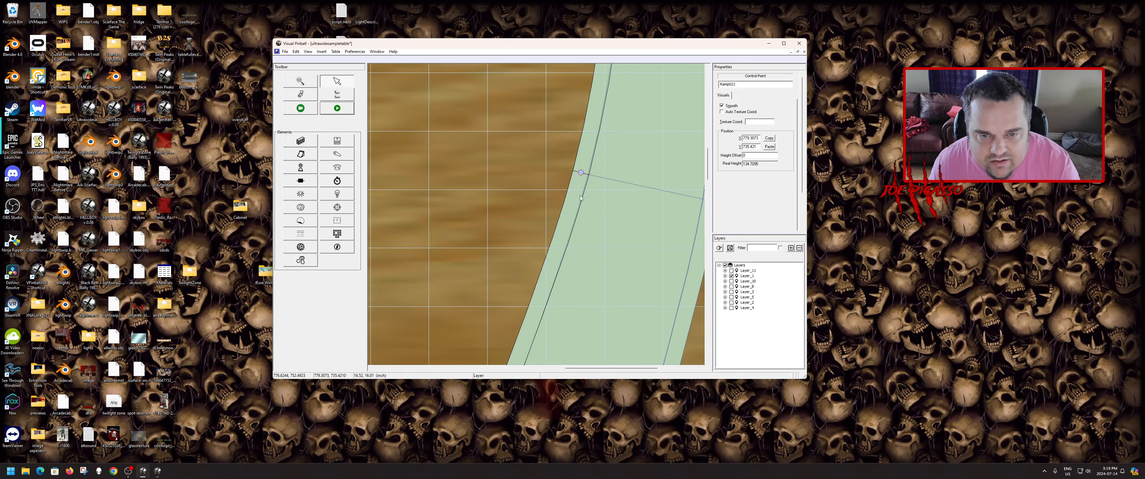
scroll(583, 171, down, 5)
click(491, 312)
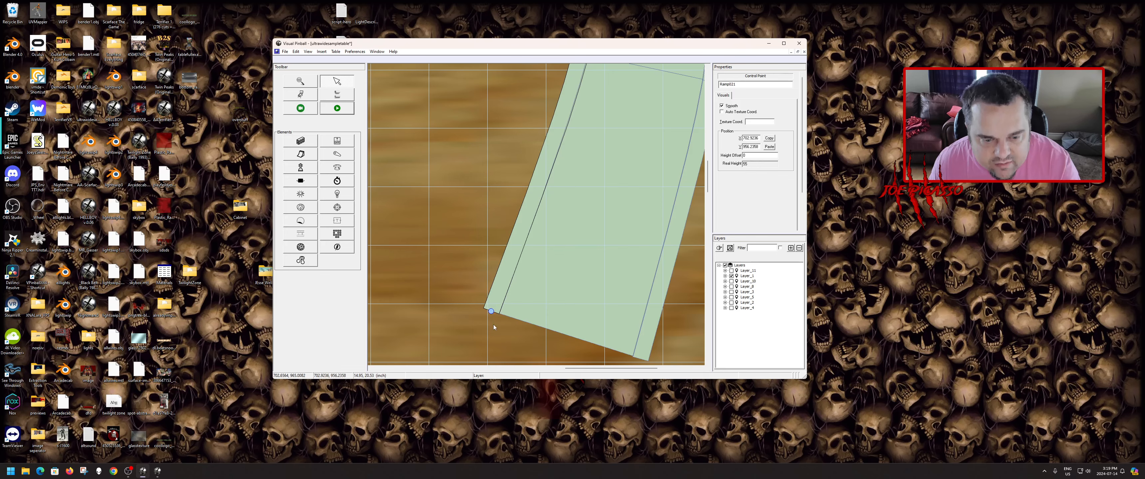
- Move the remaining upper strip onto the inner joint and reposition its control points along the wide ramp's inner edge to its upper end corner
scroll(525, 294, up, 10)
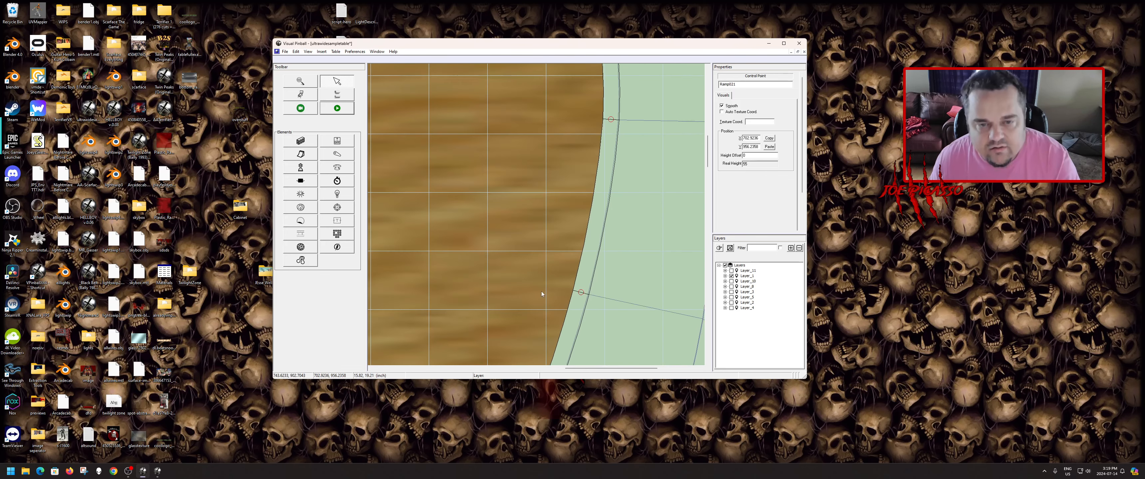
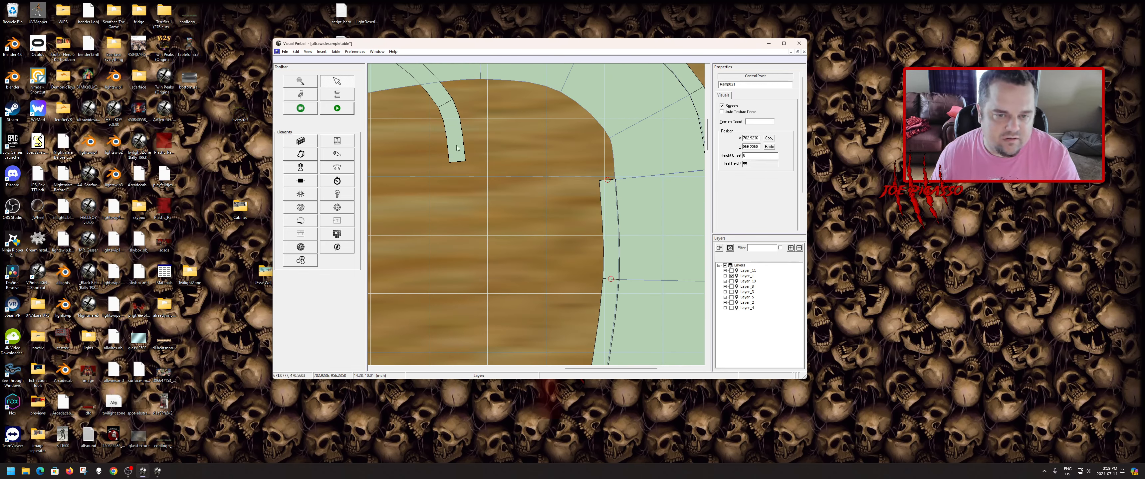
drag(458, 146, 607, 166)
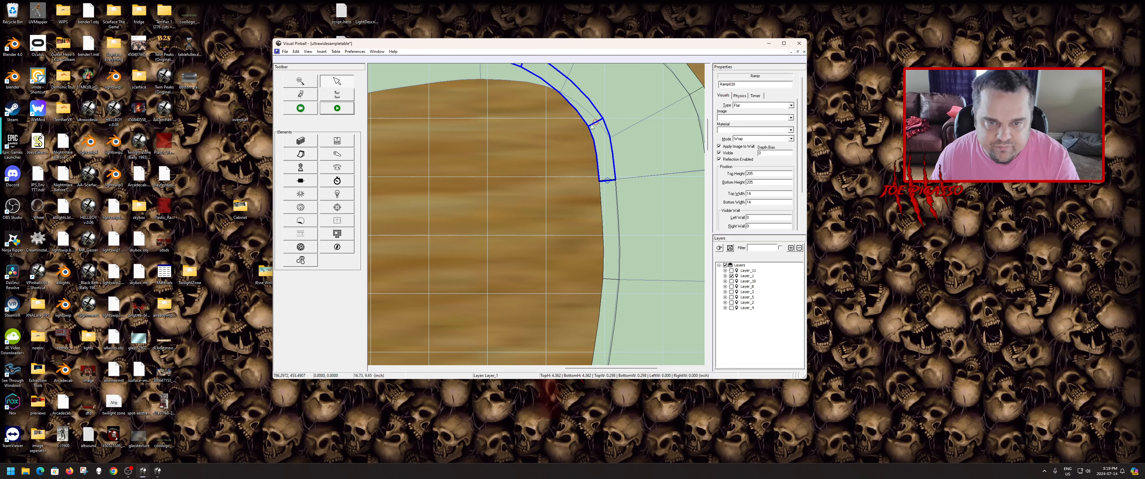
drag(597, 125, 604, 143)
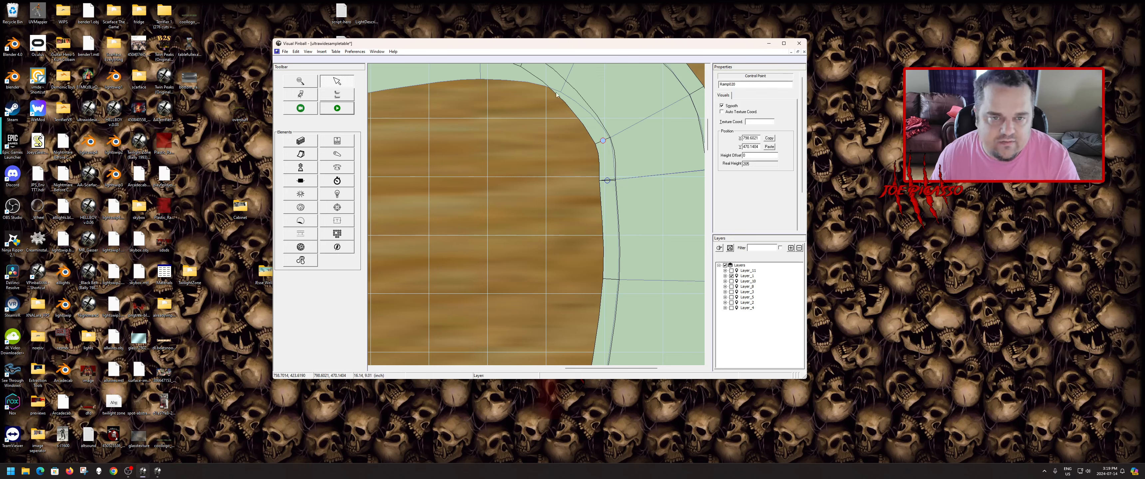
scroll(528, 126, up, 3)
drag(525, 138, 558, 182)
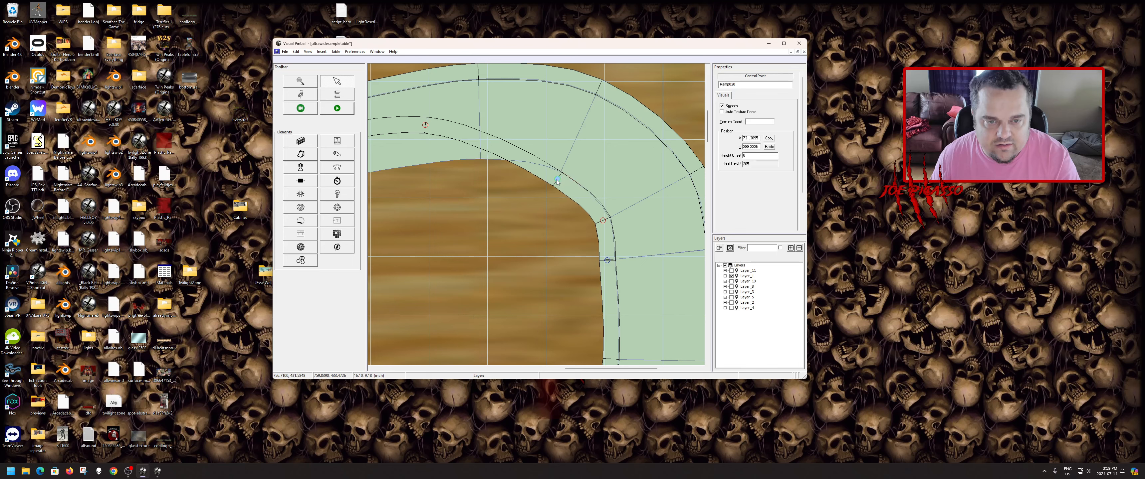
drag(424, 124, 479, 167)
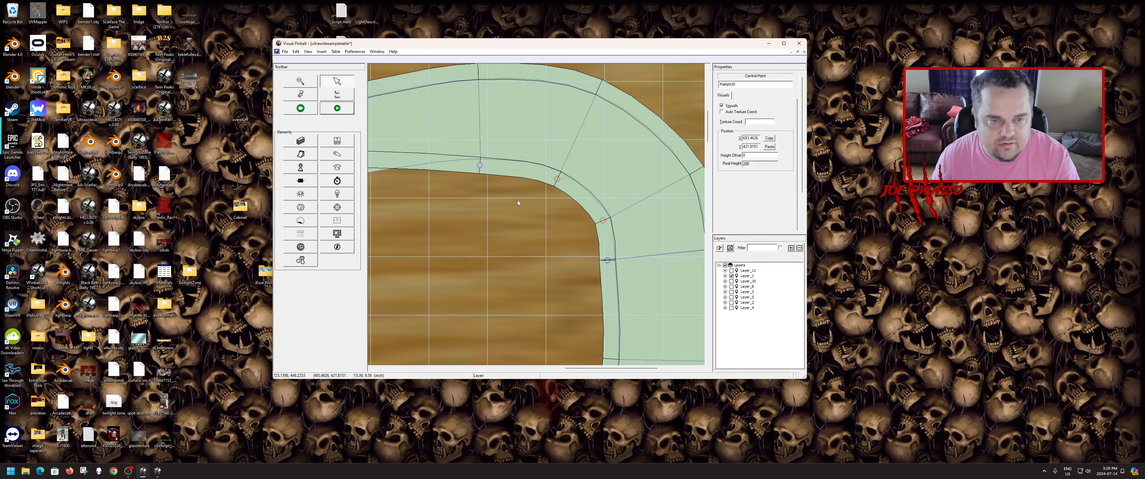
scroll(498, 216, down, 1)
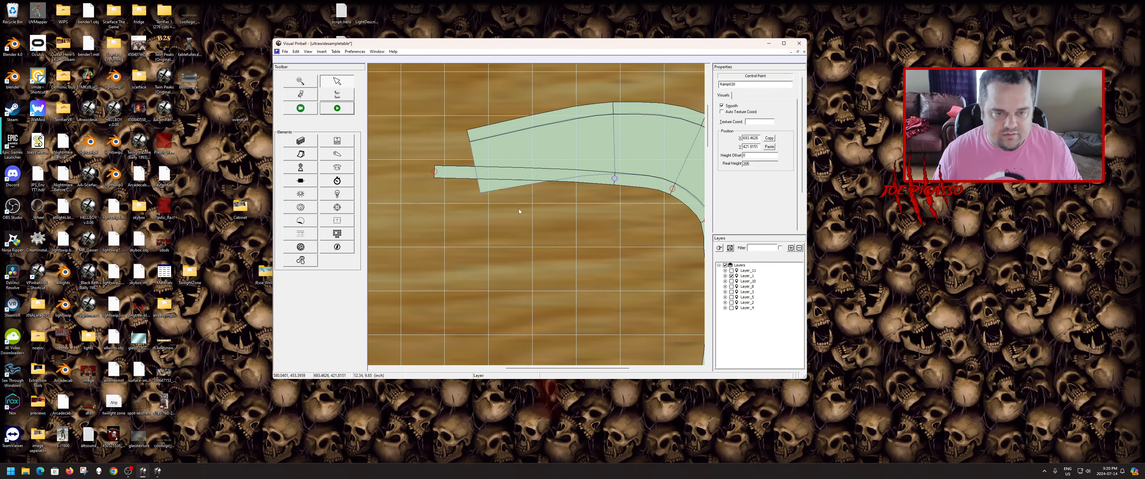
drag(435, 172, 483, 200)
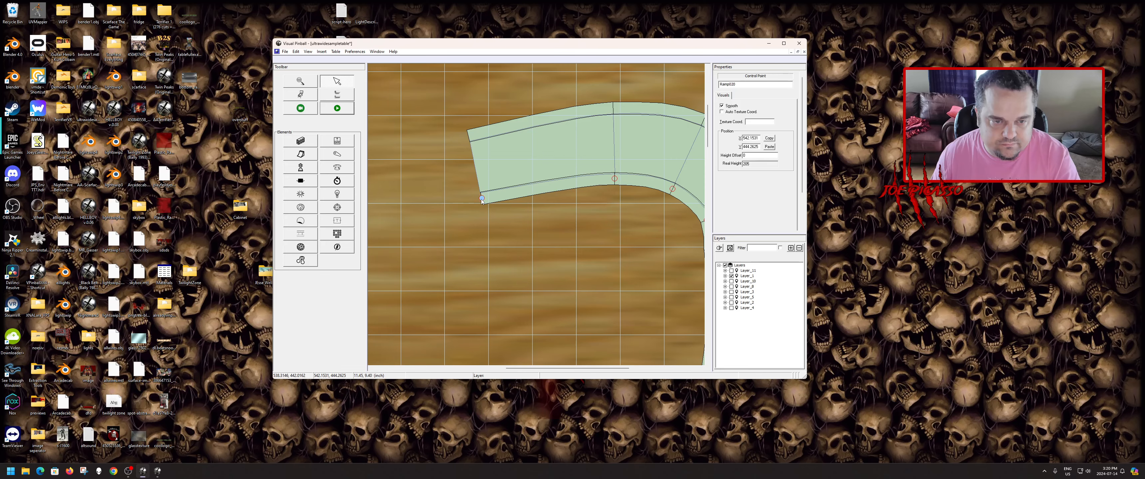
- Examine the upper inner strip's control points around the joint for alignment with the wide ramp's inner edge
click(566, 246)
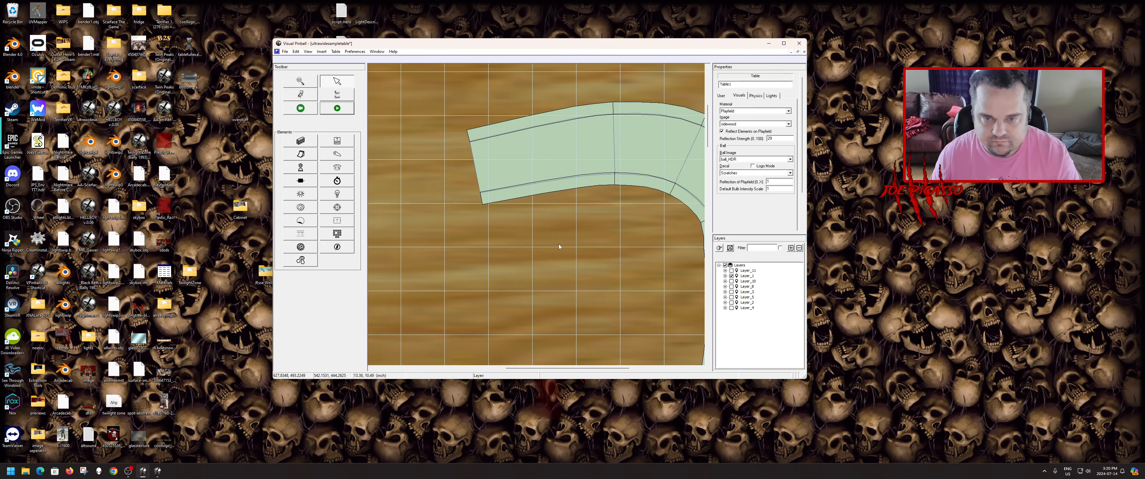
scroll(574, 237, down, 2)
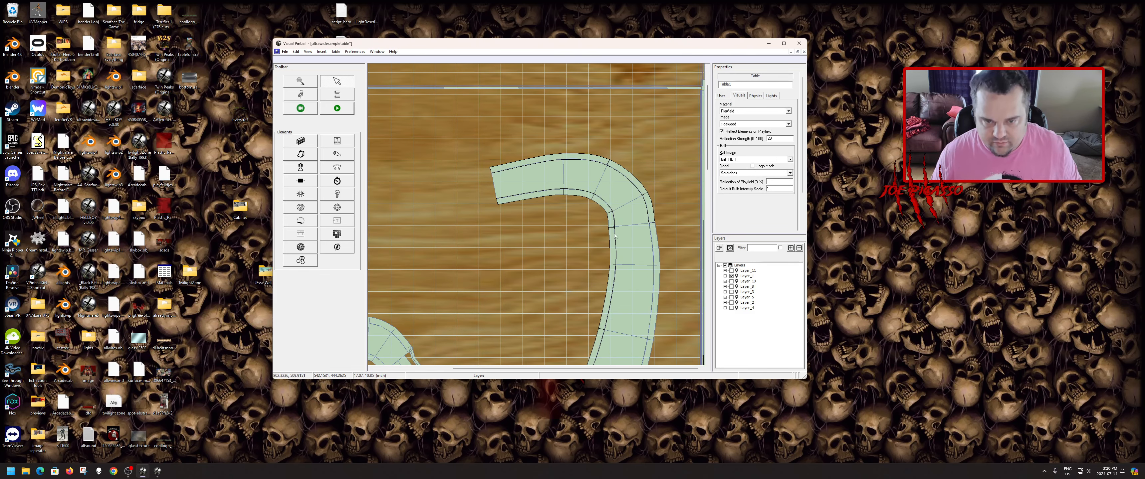
scroll(547, 224, up, 5)
scroll(535, 218, up, 1)
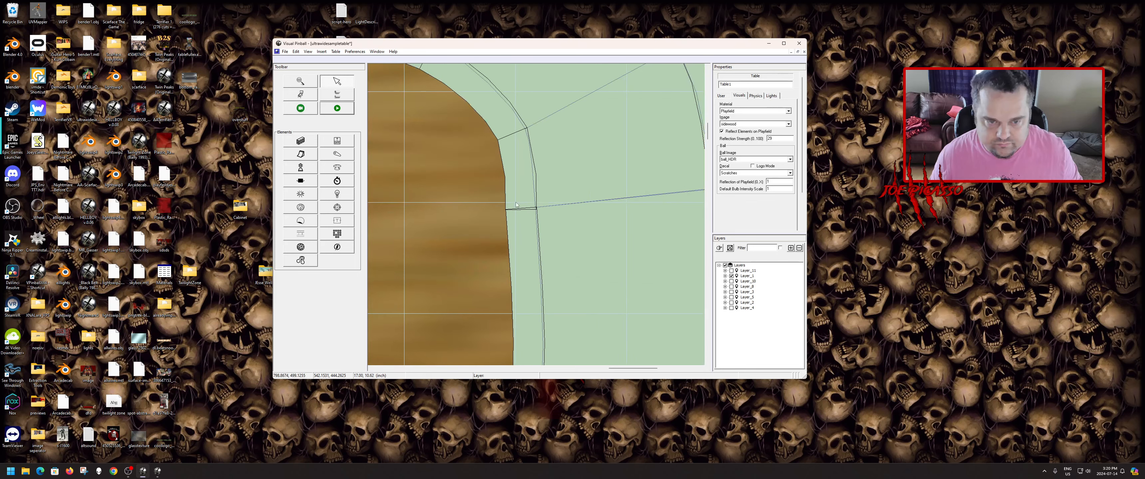
click(515, 203)
click(519, 209)
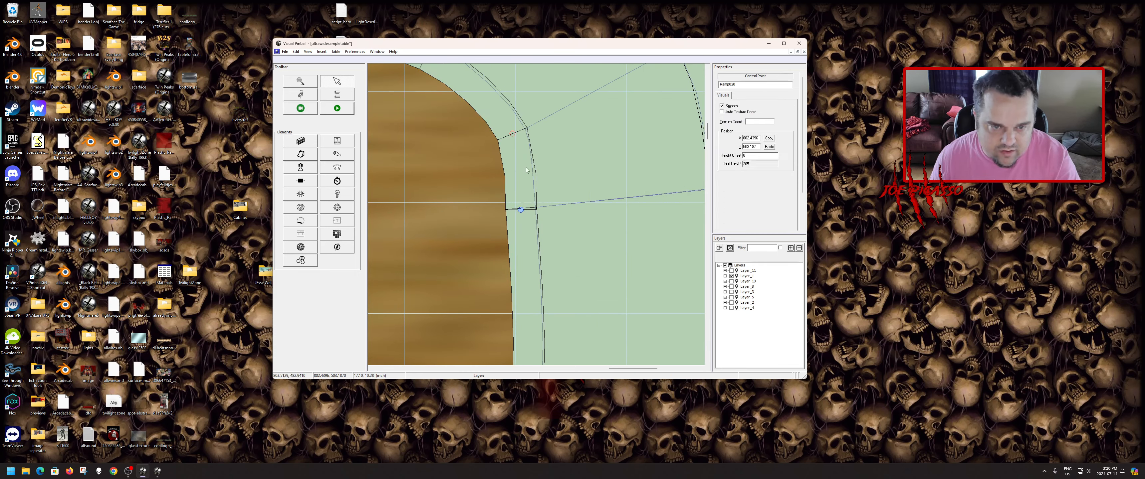
click(512, 134)
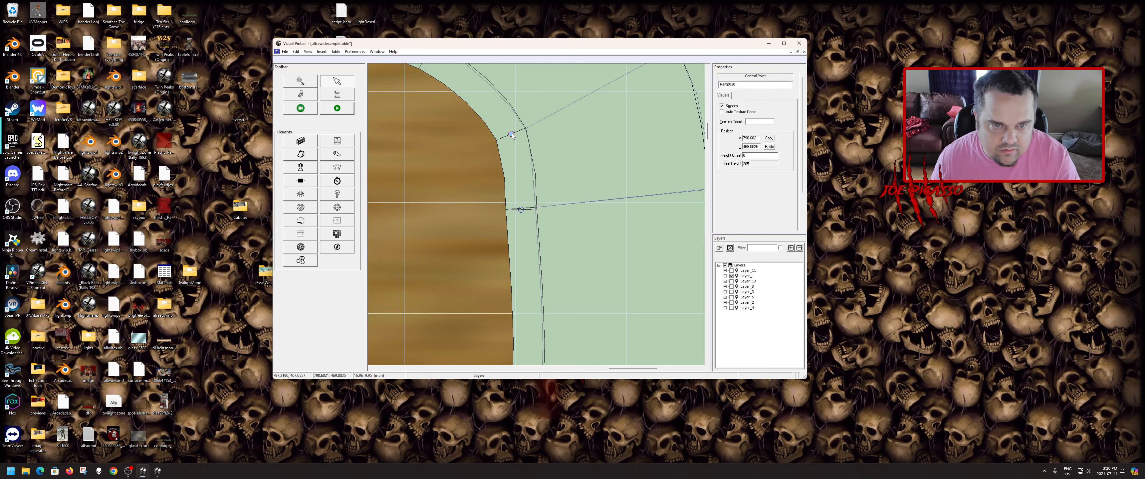
click(478, 206)
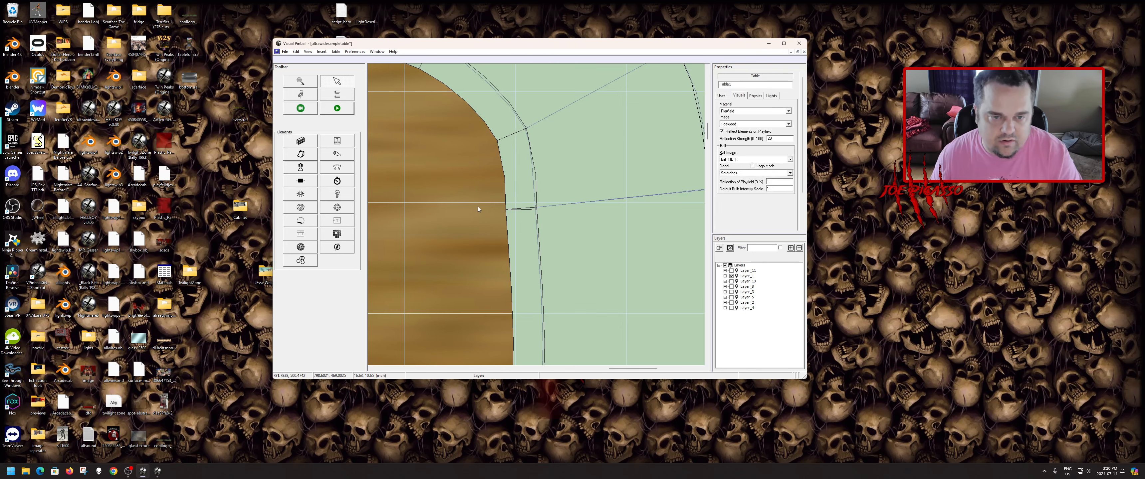
scroll(479, 206, down, 3)
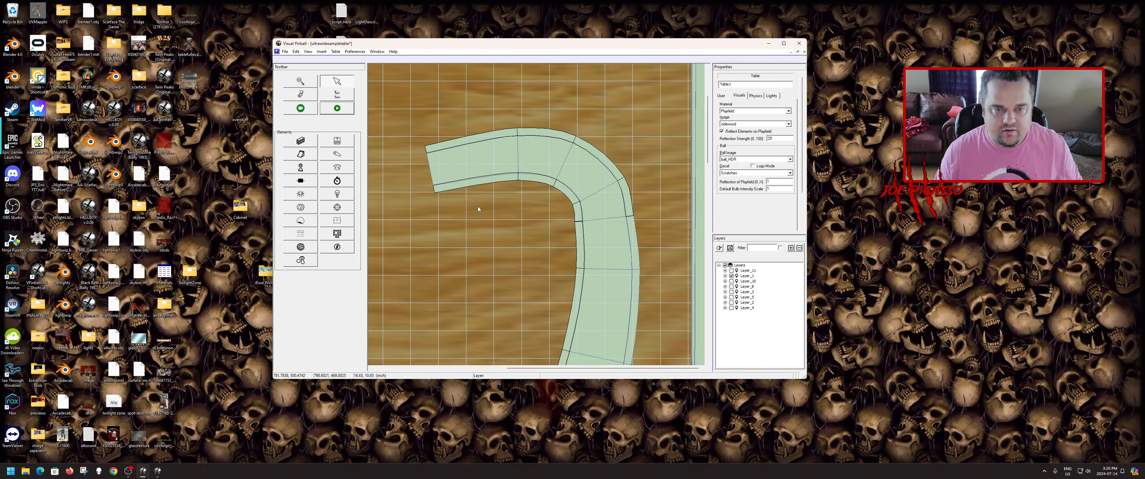
- Select all four narrow edge strips together and review their physics settings
click(536, 179)
click(582, 260)
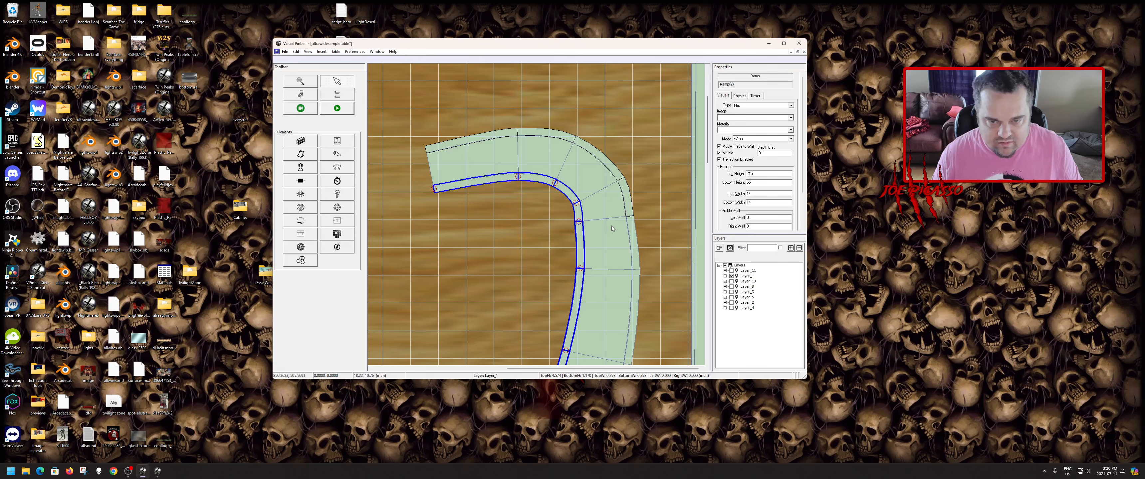
right_click(634, 236)
click(667, 366)
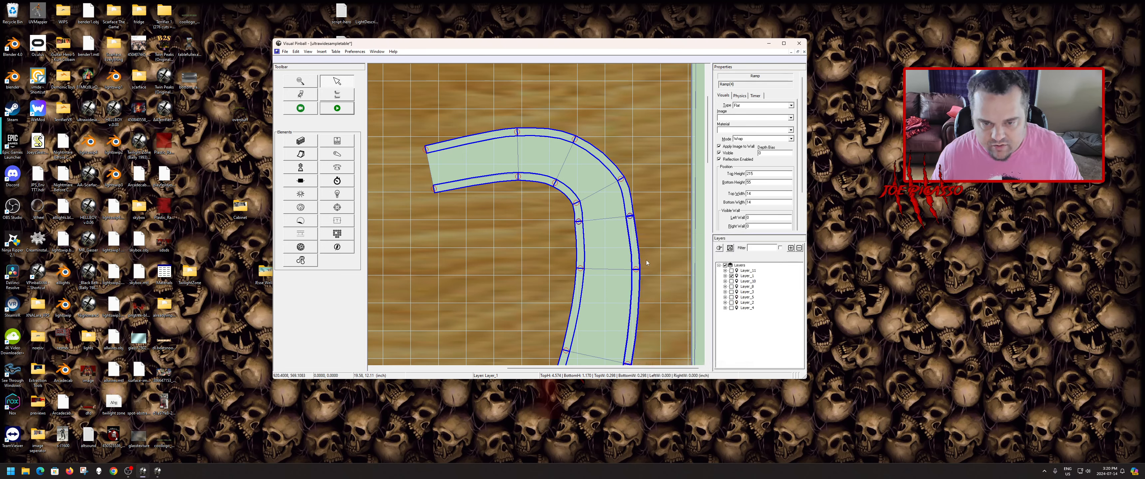
click(740, 97)
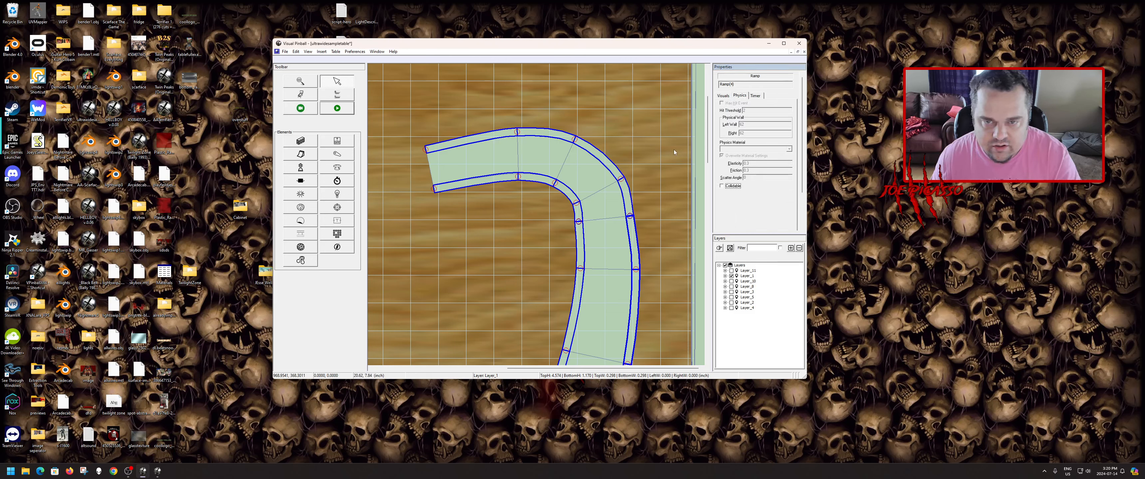
click(724, 96)
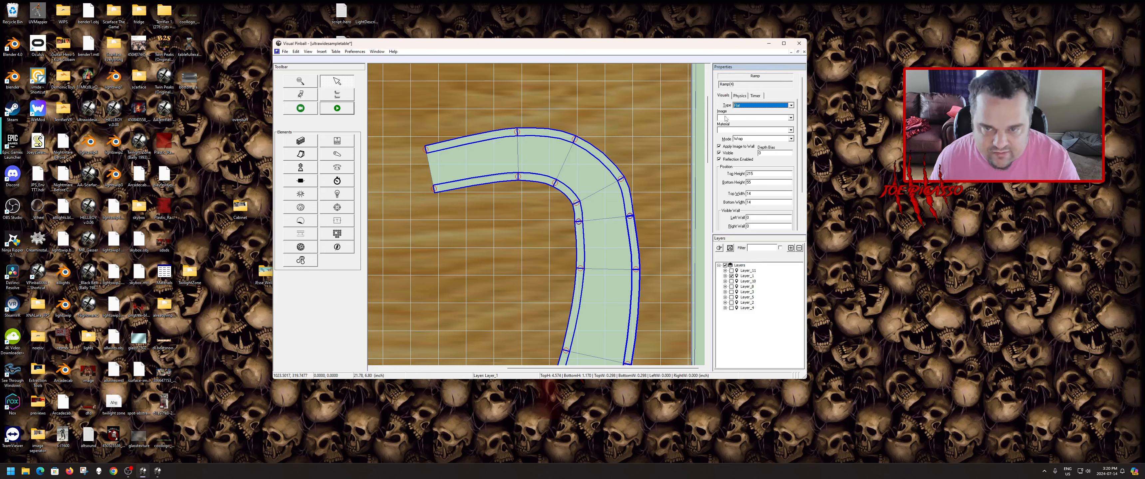
- Open the red-border Plastic_Ramp_2012 texture from the desktop in the image viewer to inspect it, and close it again
click(162, 209)
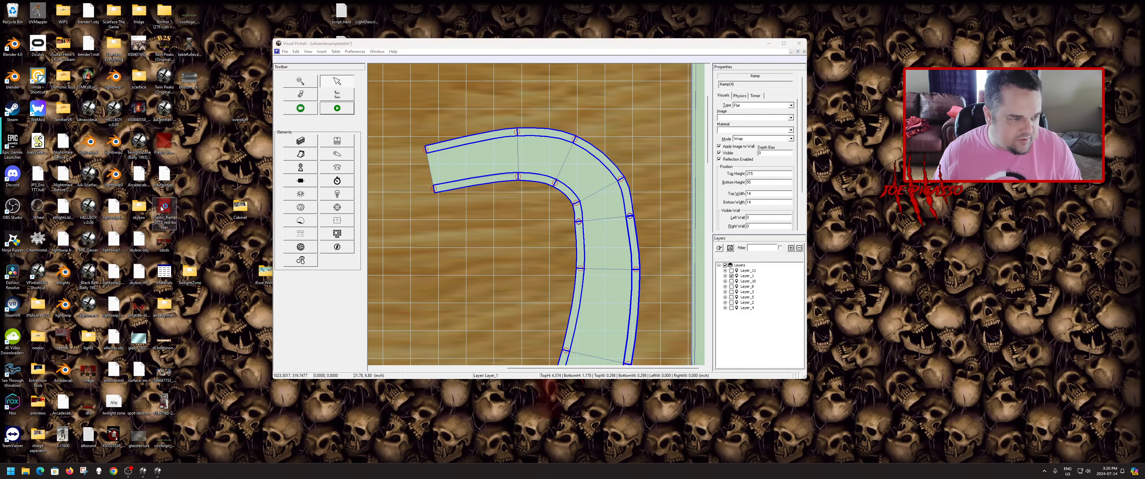
double_click(162, 209)
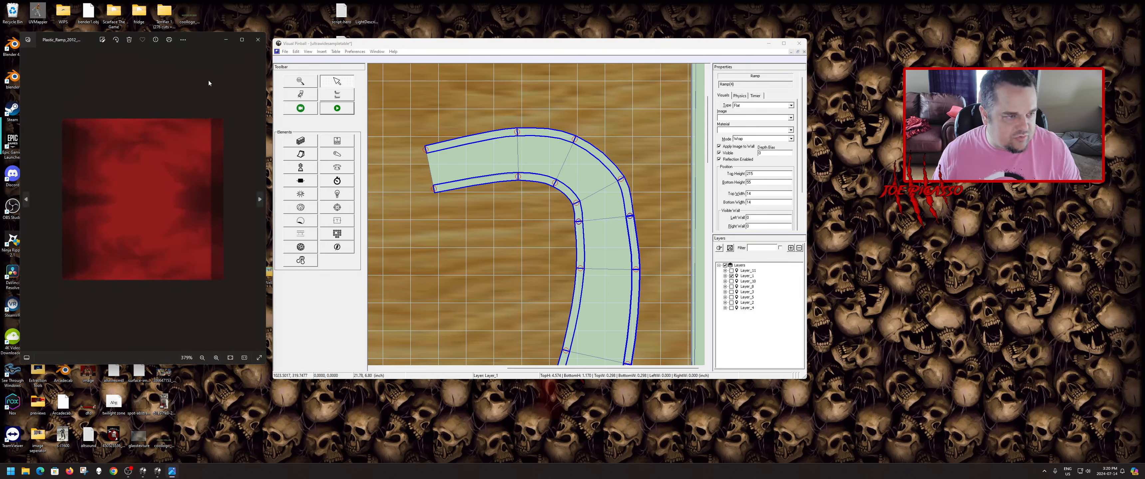
click(258, 40)
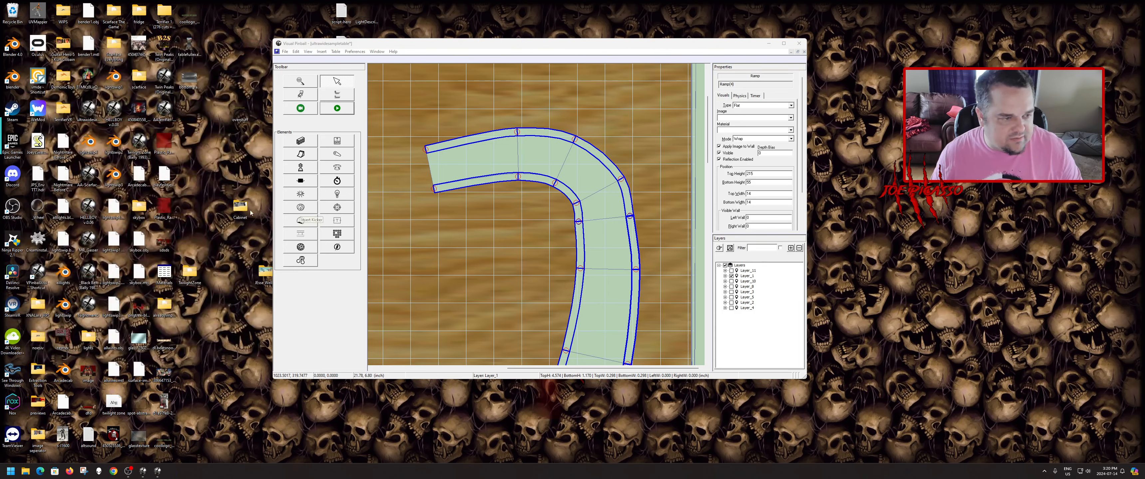
double_click(163, 209)
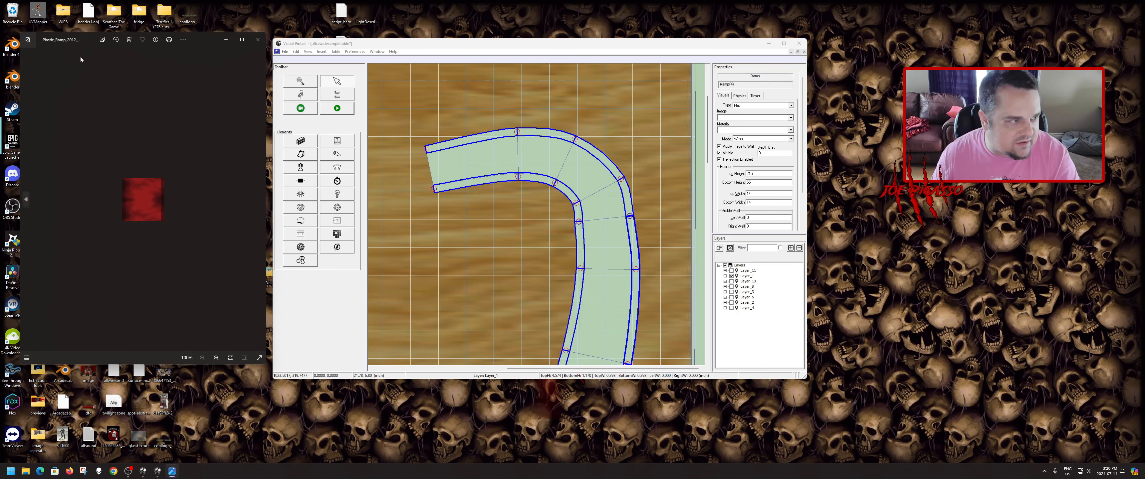
click(258, 40)
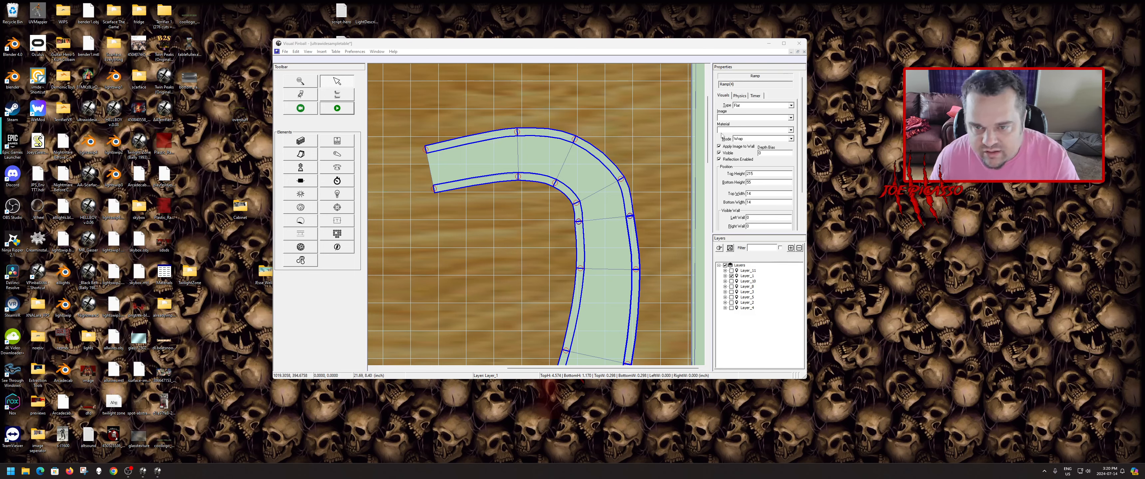
- Assign the red-border Plastic_Ramp_2012 image and the "Plastic with an image" material to the four selected edge strips
click(738, 118)
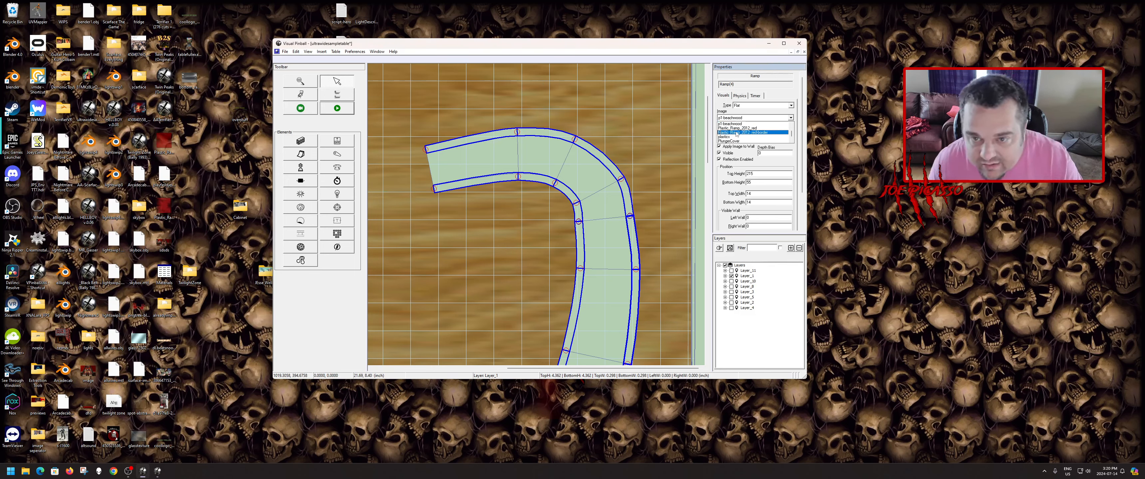
click(755, 132)
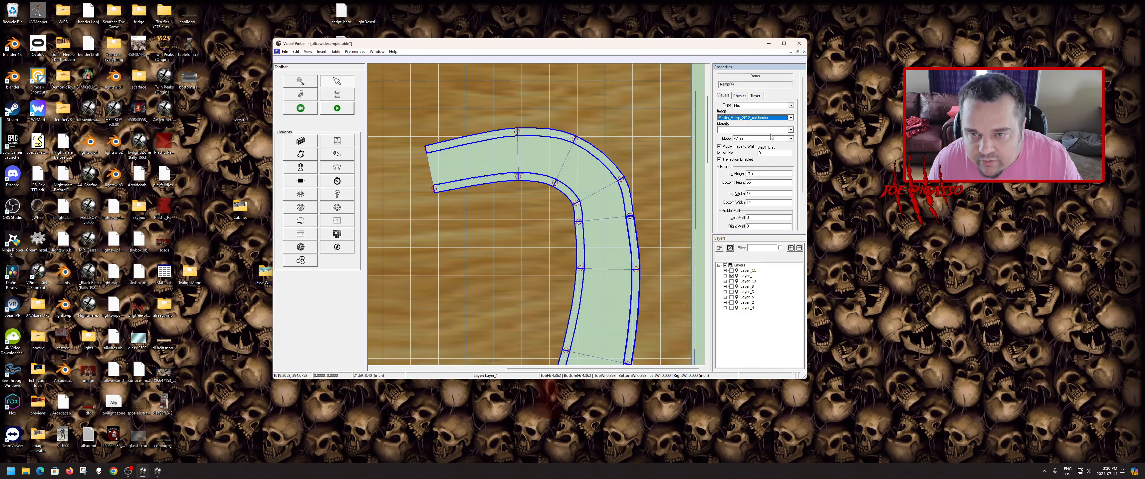
click(726, 130)
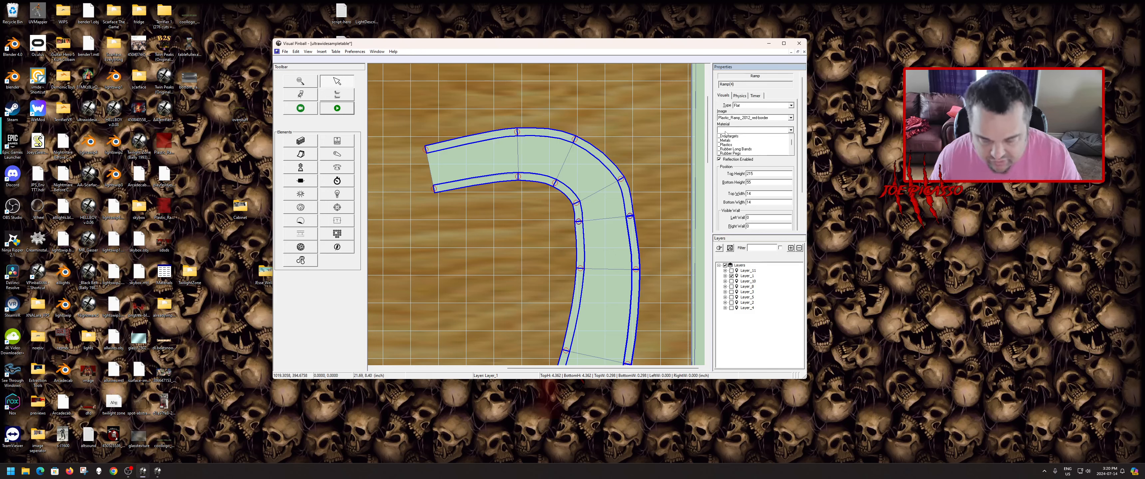
key(p)
scroll(742, 144, down, 4)
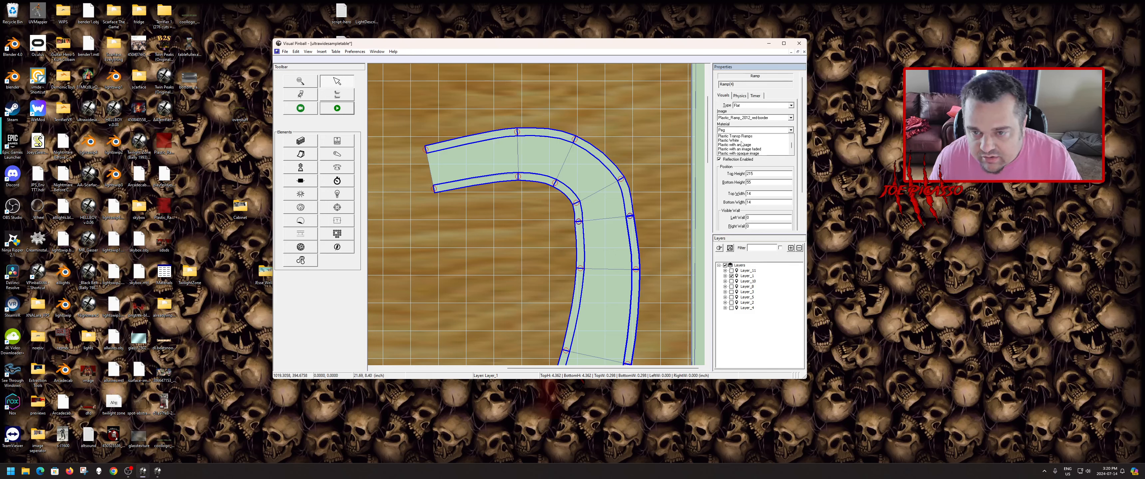
click(730, 144)
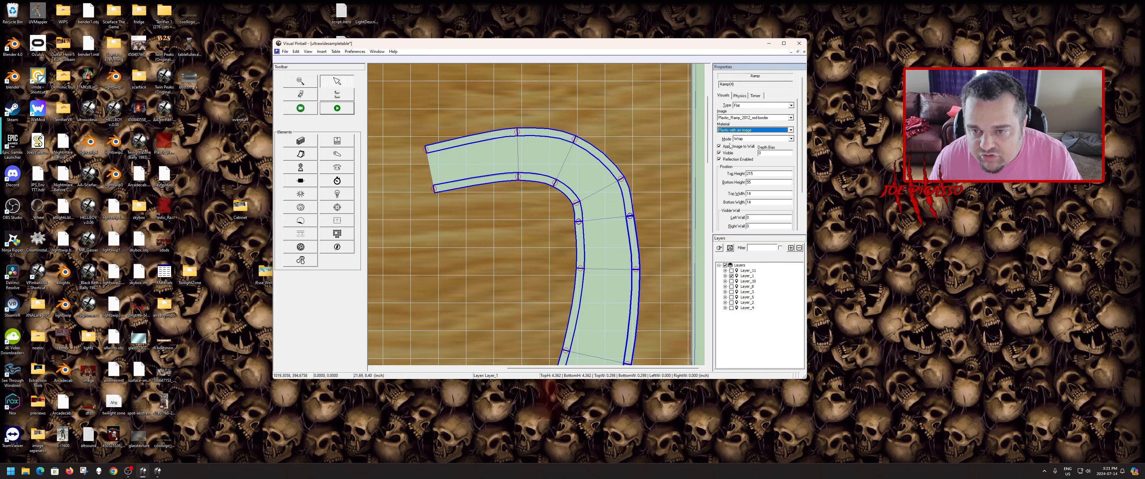
key(Tab)
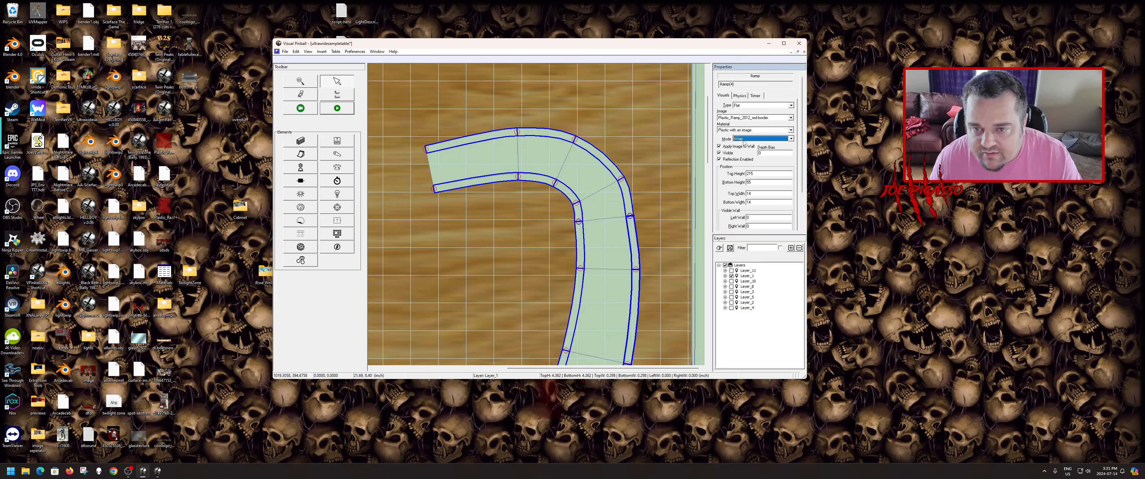
- Lock the four edge strips
right_click(630, 204)
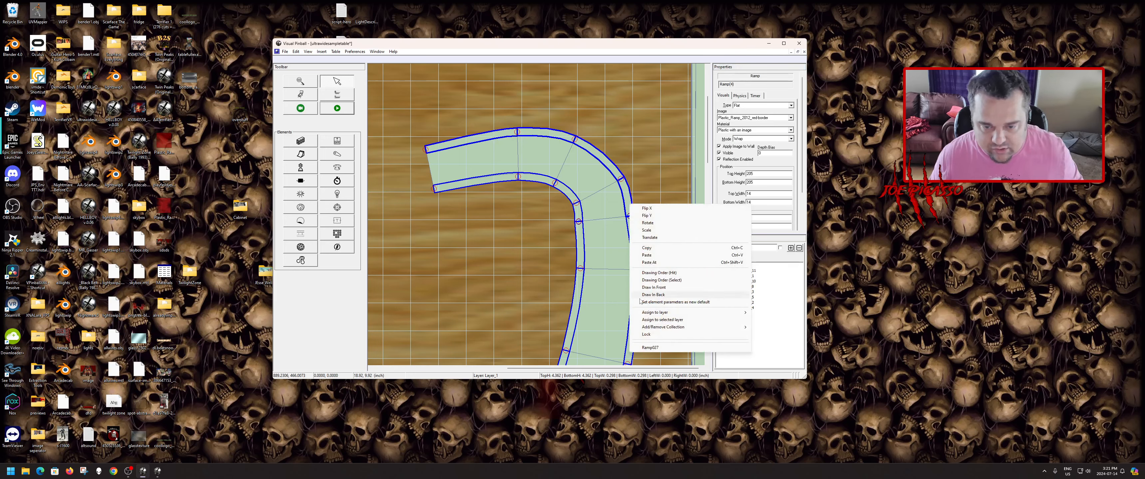
click(647, 336)
- Assign the Plastic_Ramp_2012_red image to both wide ramp pieces and view that texture file from the desktop
click(599, 314)
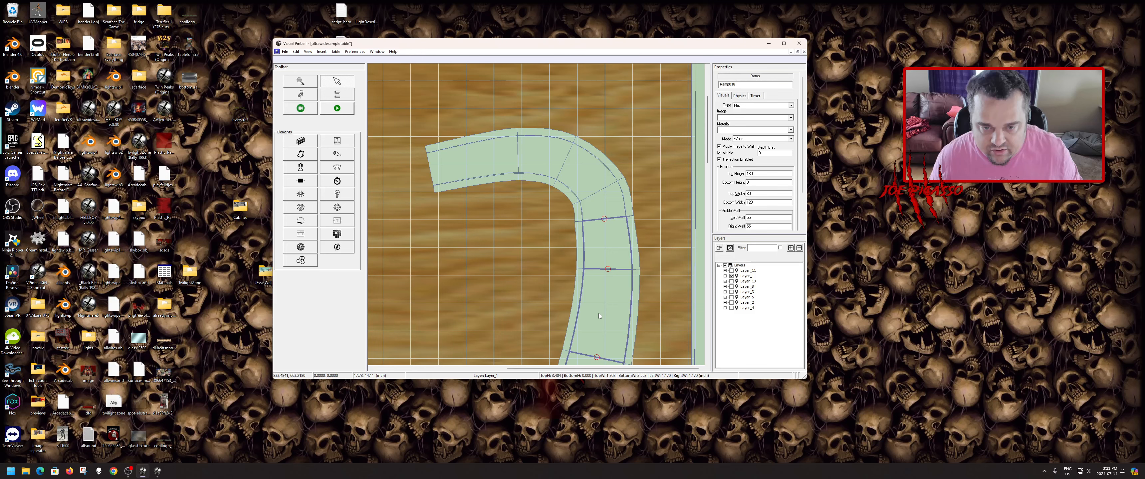
click(591, 183)
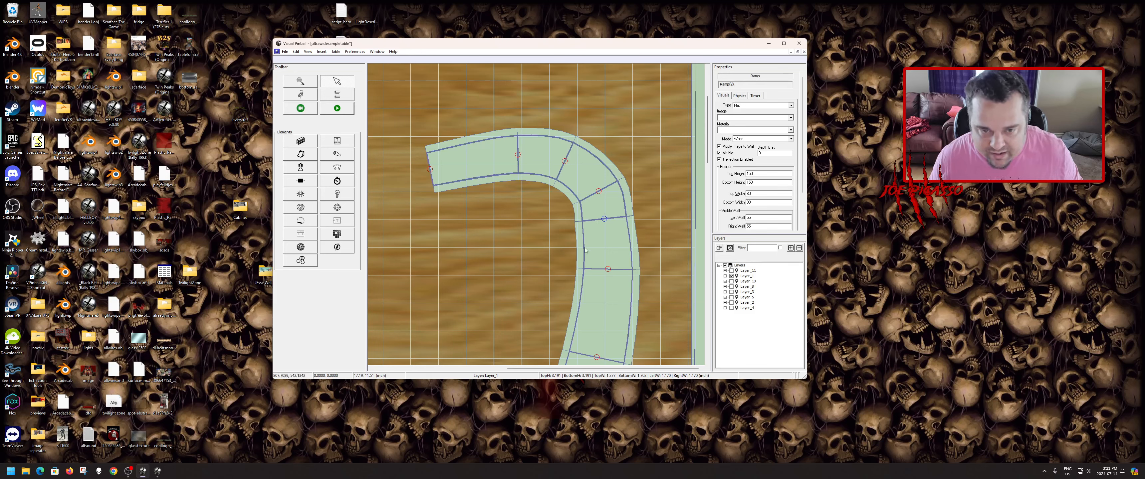
click(732, 118)
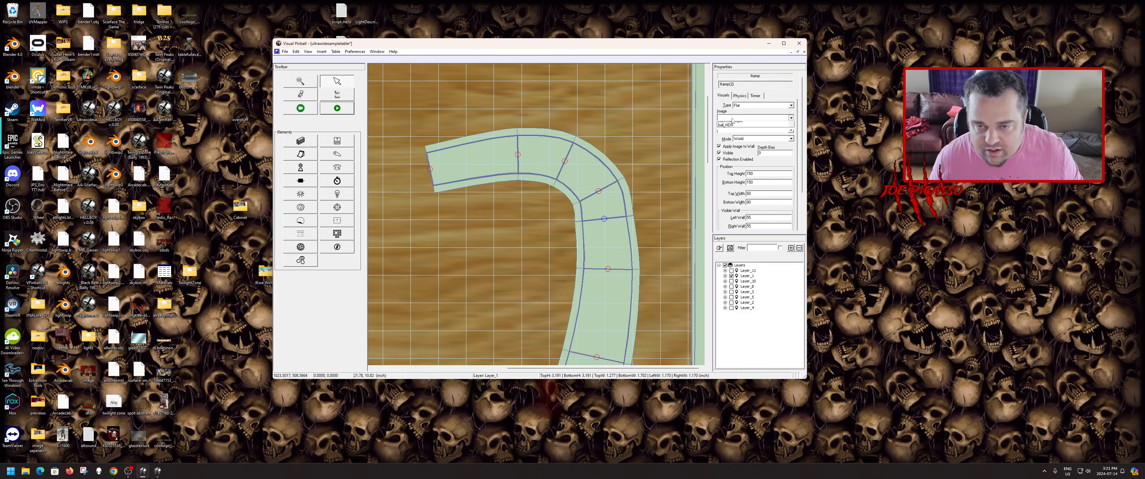
key(p)
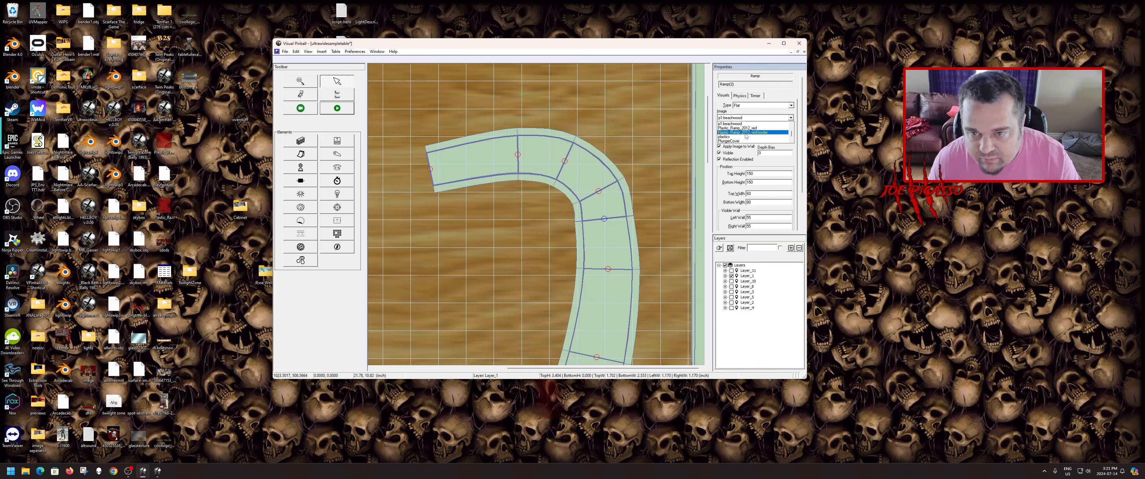
click(740, 129)
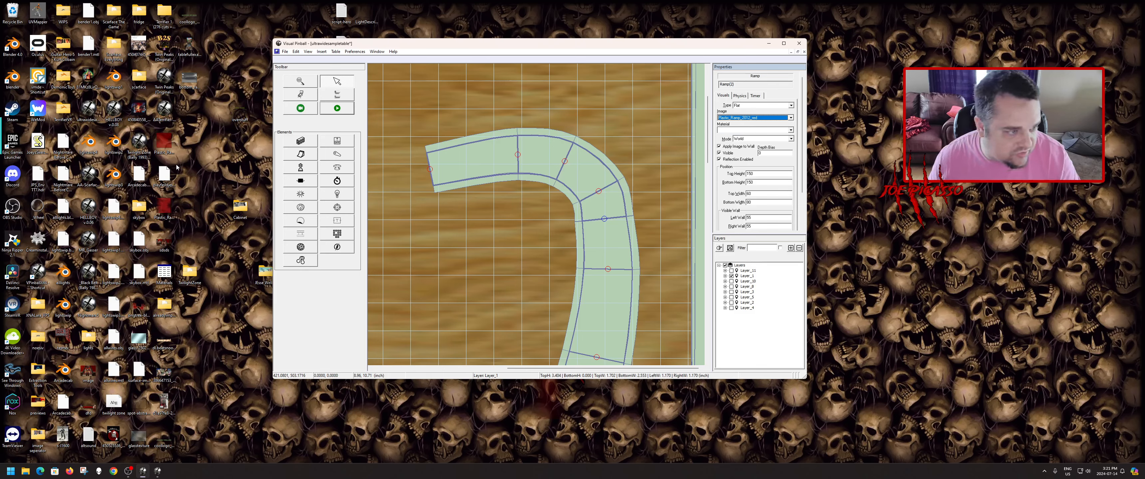
double_click(165, 139)
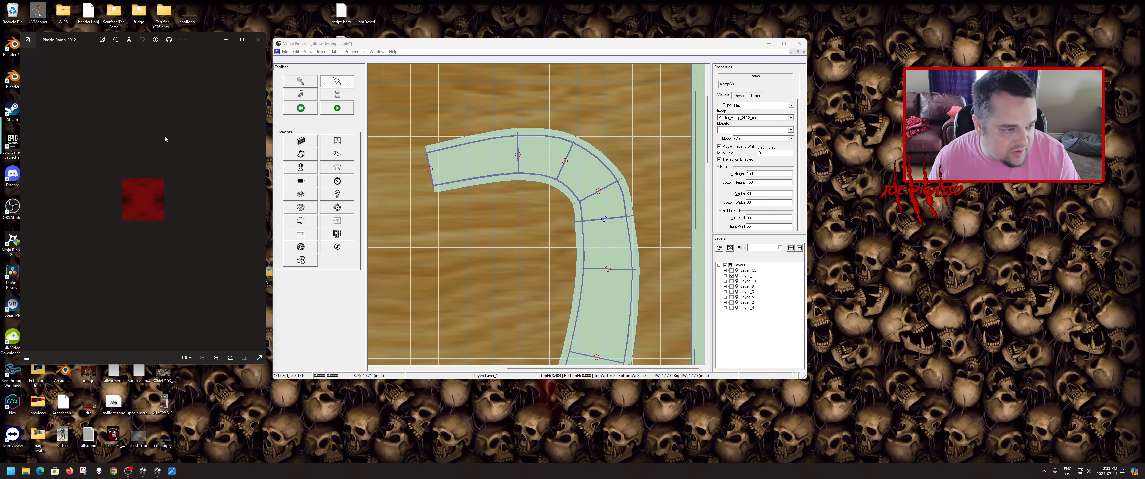
click(258, 39)
- Set the wide ramp pieces' image mode to Wrap and their material to "Plastic with an image"
click(767, 139)
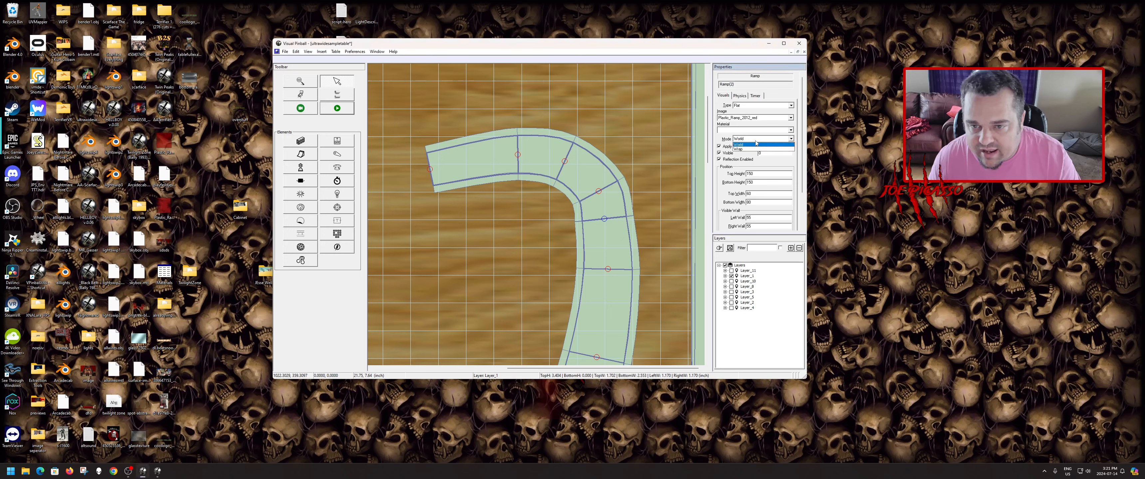
click(746, 148)
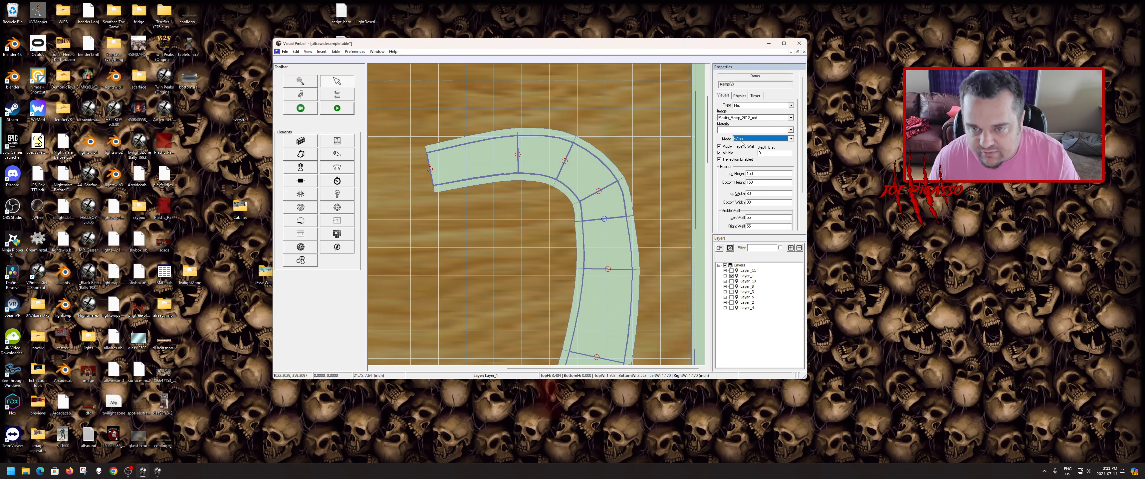
click(730, 130)
scroll(735, 149, down, 5)
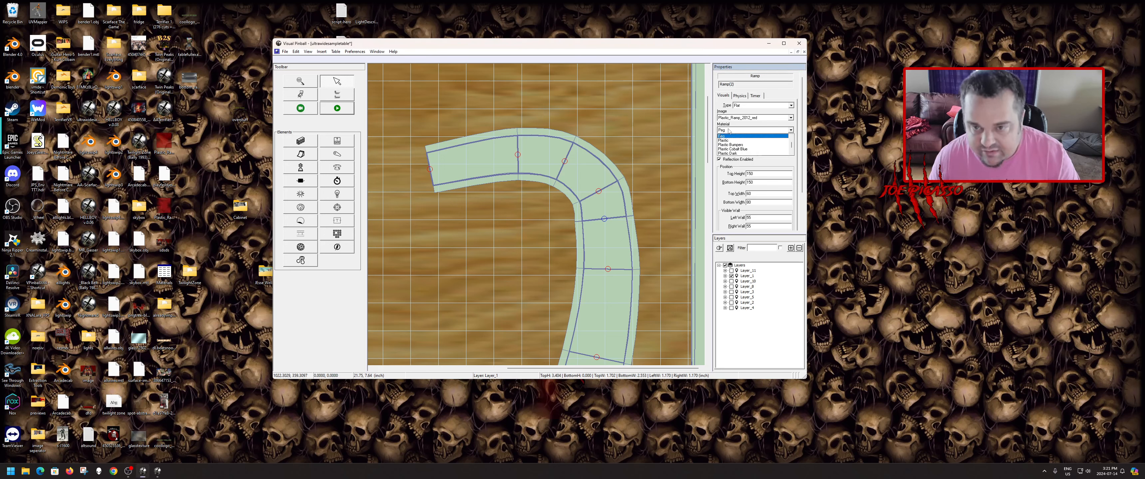
scroll(735, 154, down, 3)
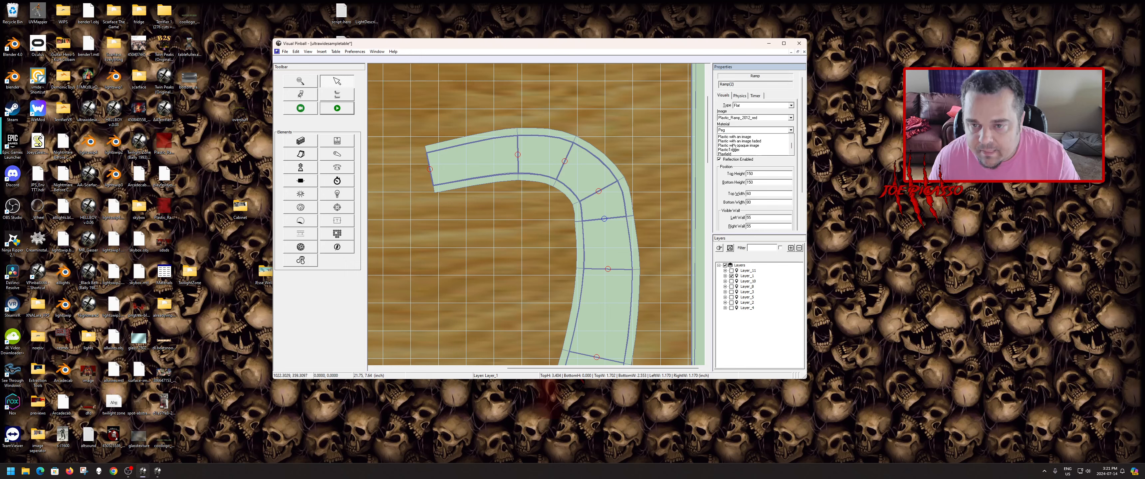
scroll(736, 147, up, 1)
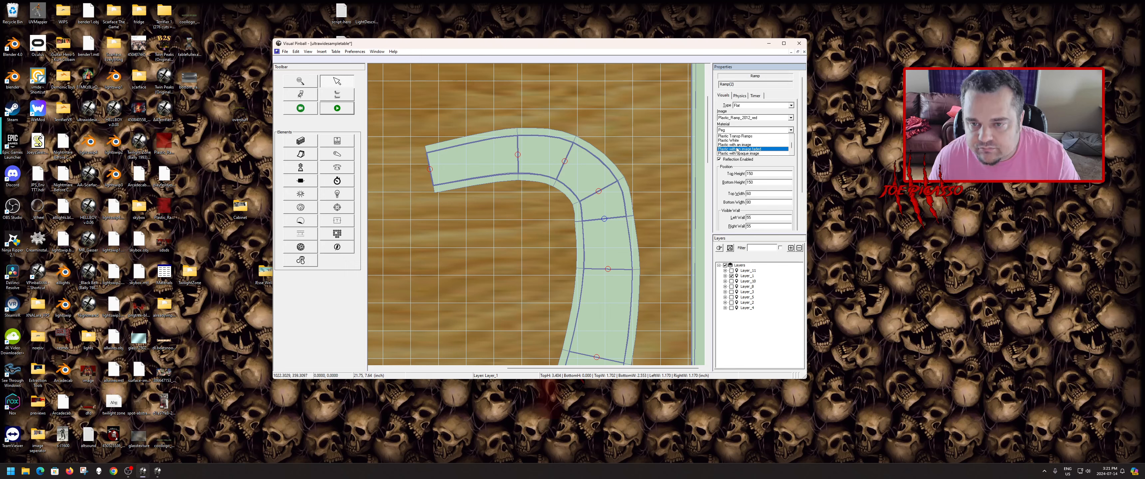
click(736, 145)
click(653, 154)
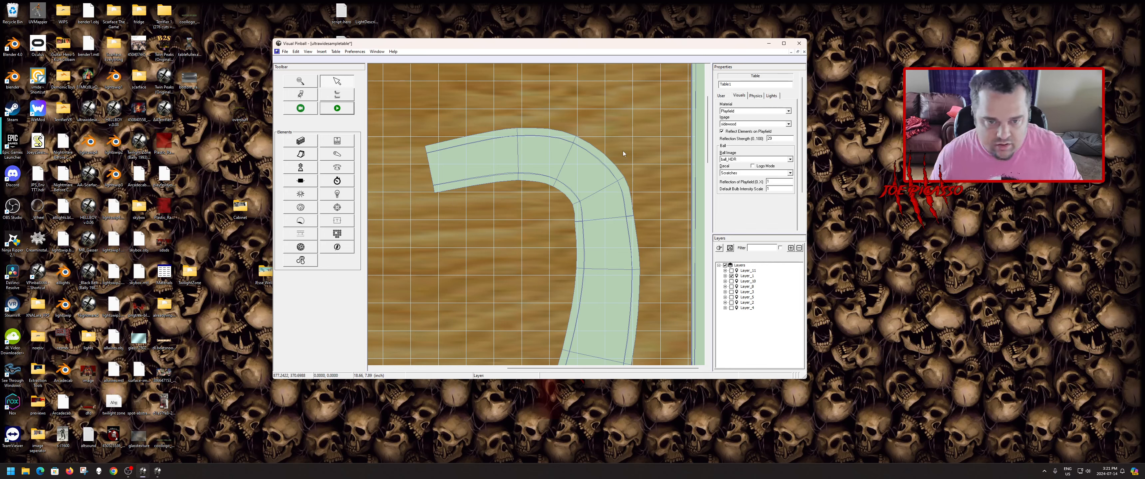
- Inspect the real height of the control point nearest the lower end of the curved wide ramp
scroll(529, 153, down, 1)
scroll(512, 219, down, 2)
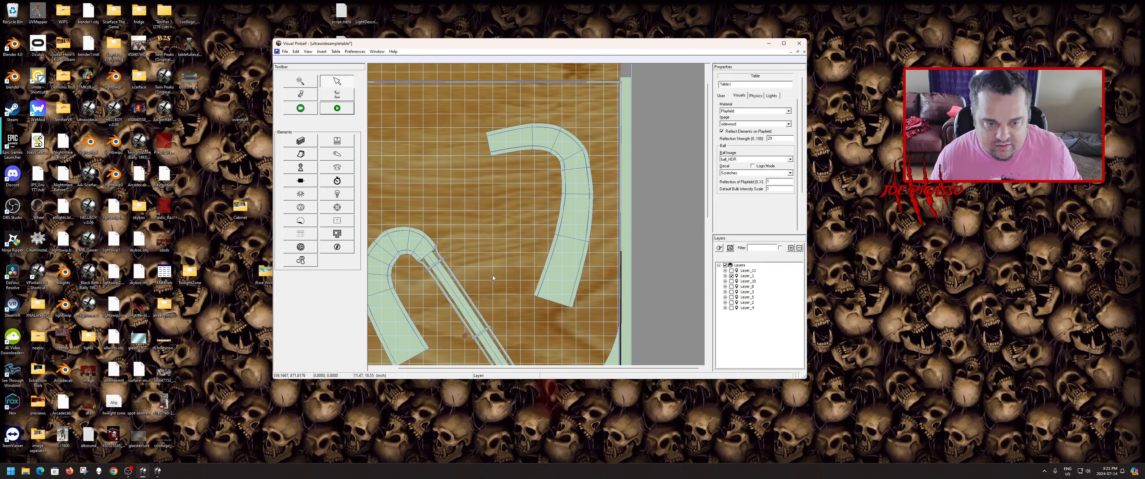
scroll(531, 228, down, 2)
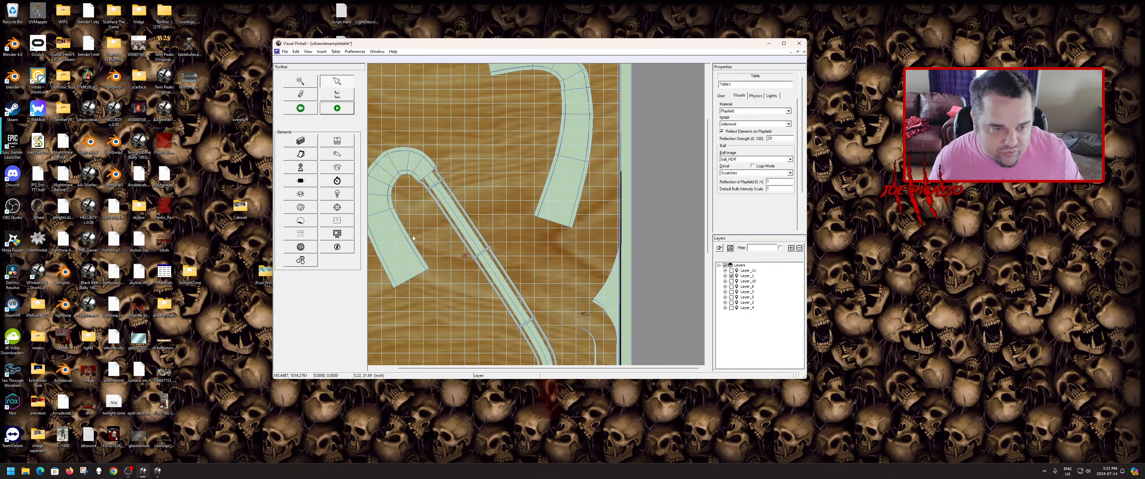
click(558, 192)
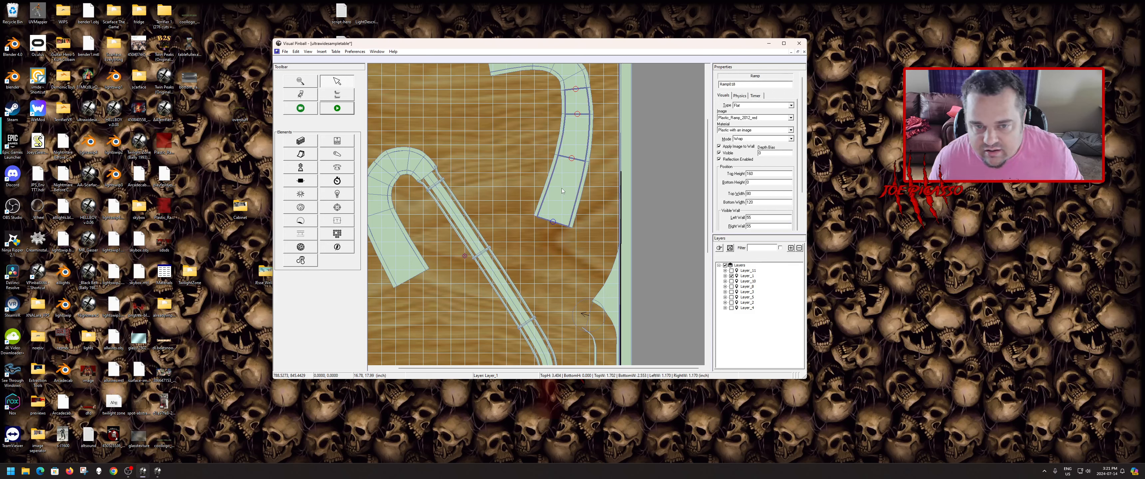
click(571, 159)
double_click(741, 164)
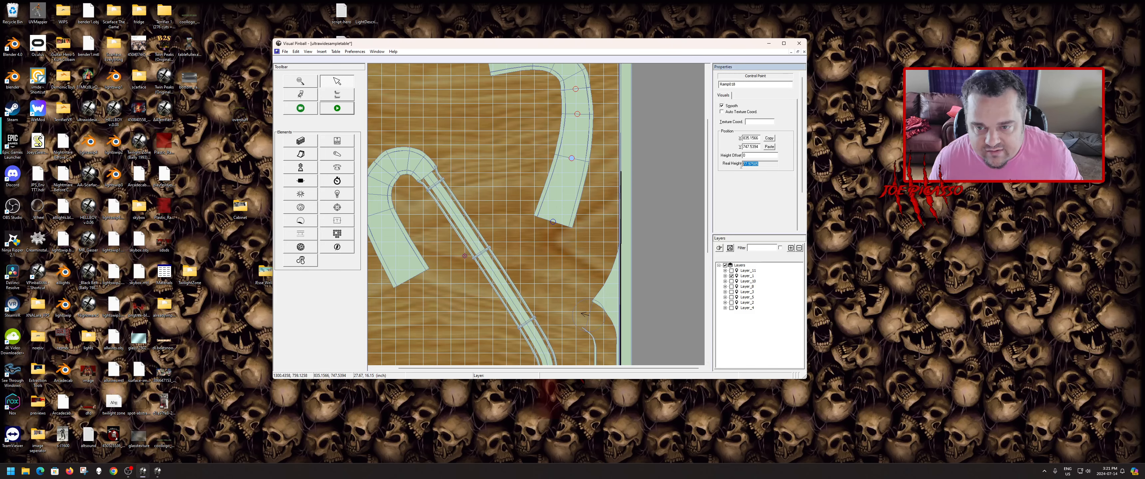
- Place a new ramp at the curved wide ramp's lower end and shorten it into a flap overlapping that end at the same angle
click(307, 155)
click(548, 228)
scroll(551, 272, up, 3)
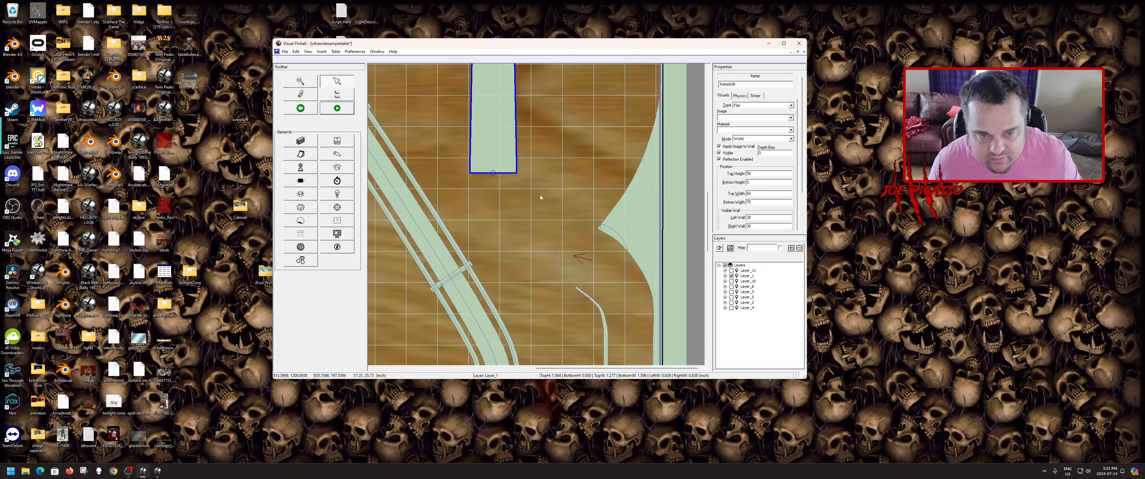
scroll(505, 188, up, 3)
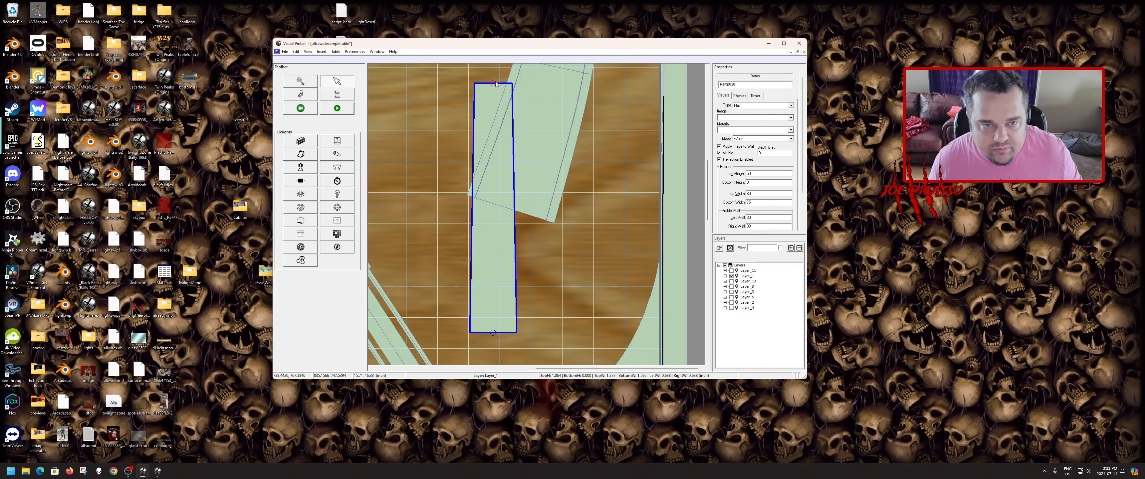
drag(495, 83, 523, 149)
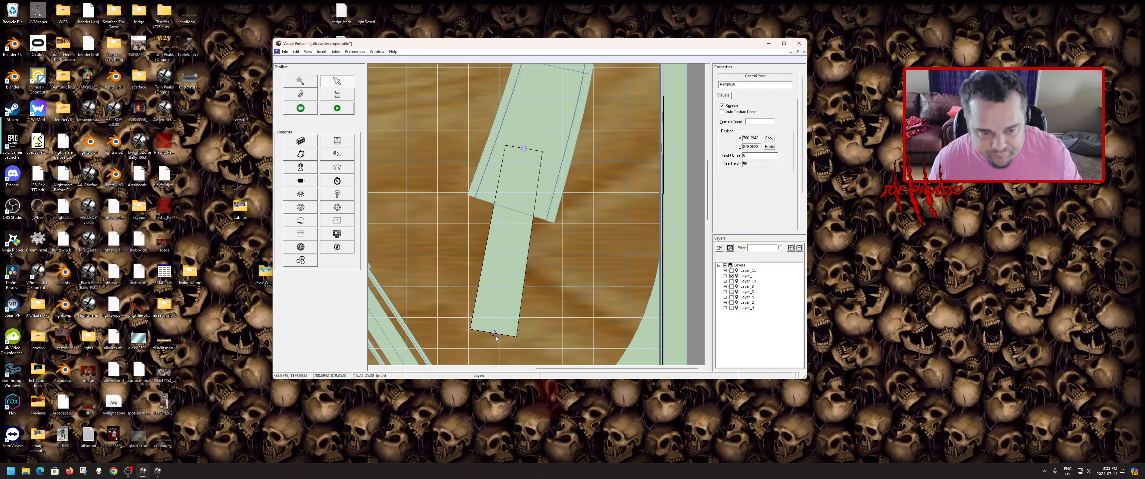
drag(496, 336, 504, 220)
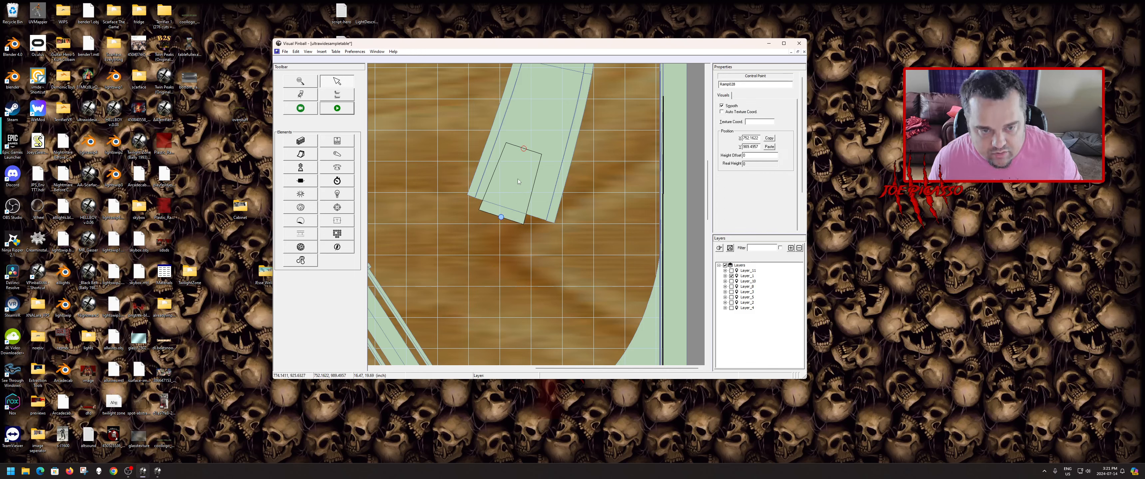
drag(525, 149, 524, 170)
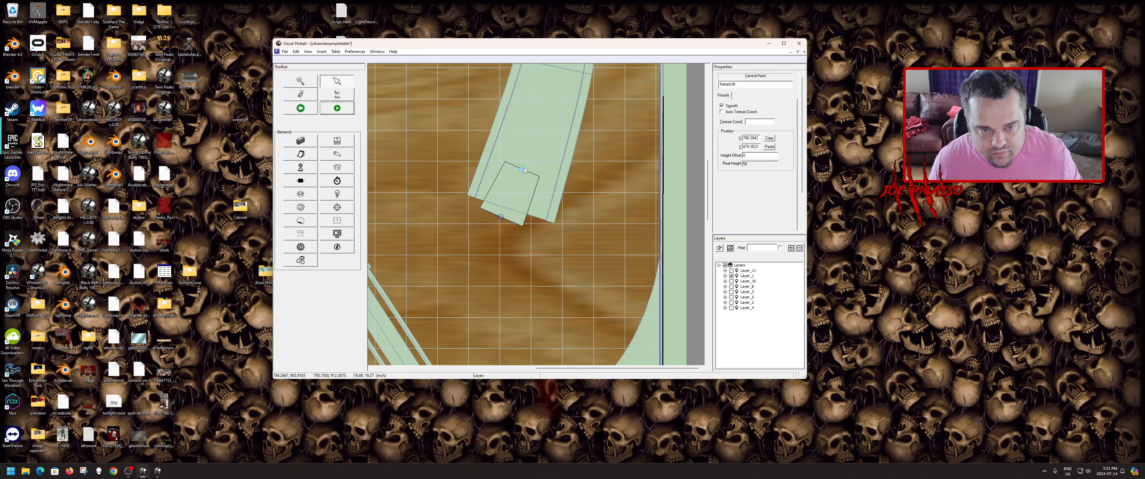
drag(499, 219, 500, 233)
drag(522, 171, 521, 174)
- Set the short flap ramp's bottom width to 105 and its top width to 100
click(517, 194)
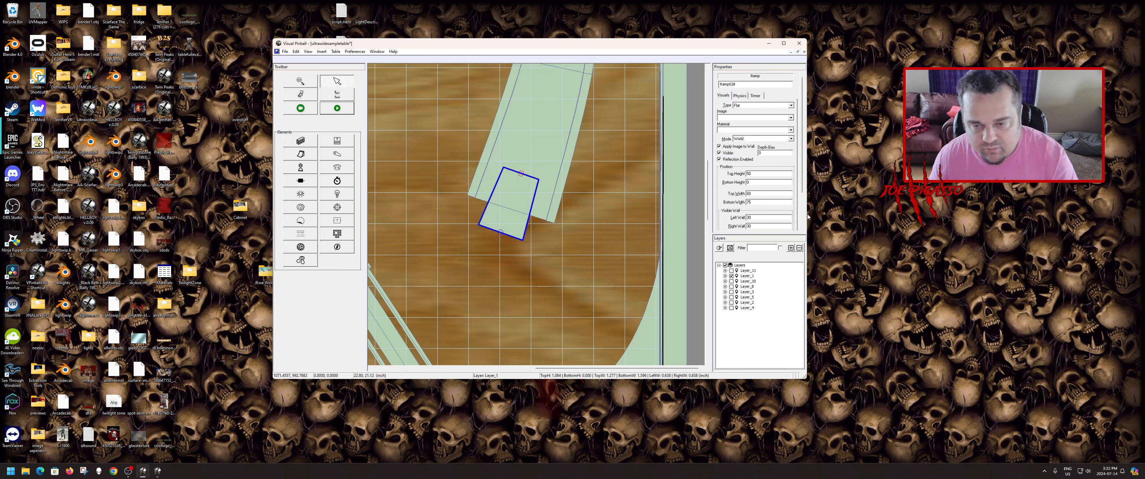
double_click(760, 202)
text(110)
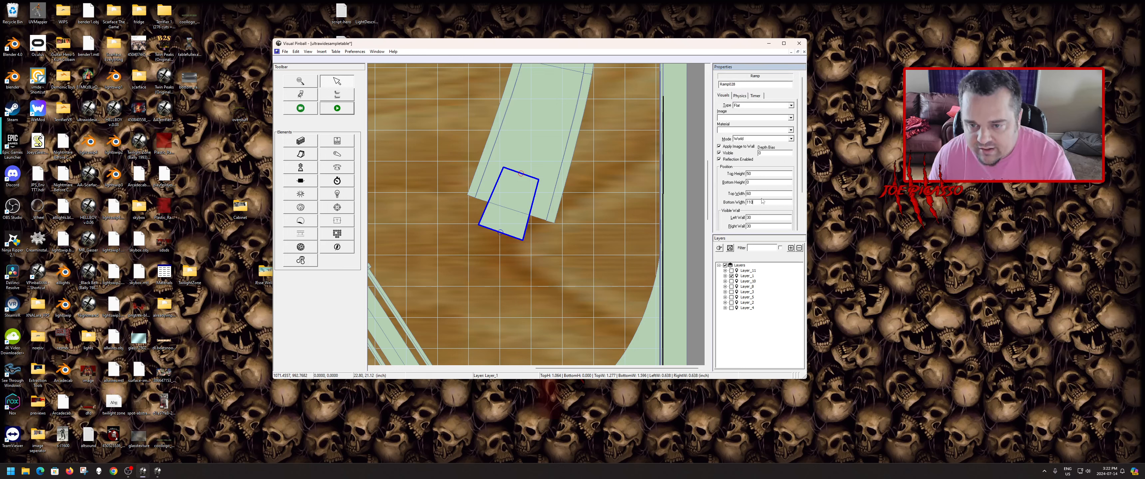
click(757, 193)
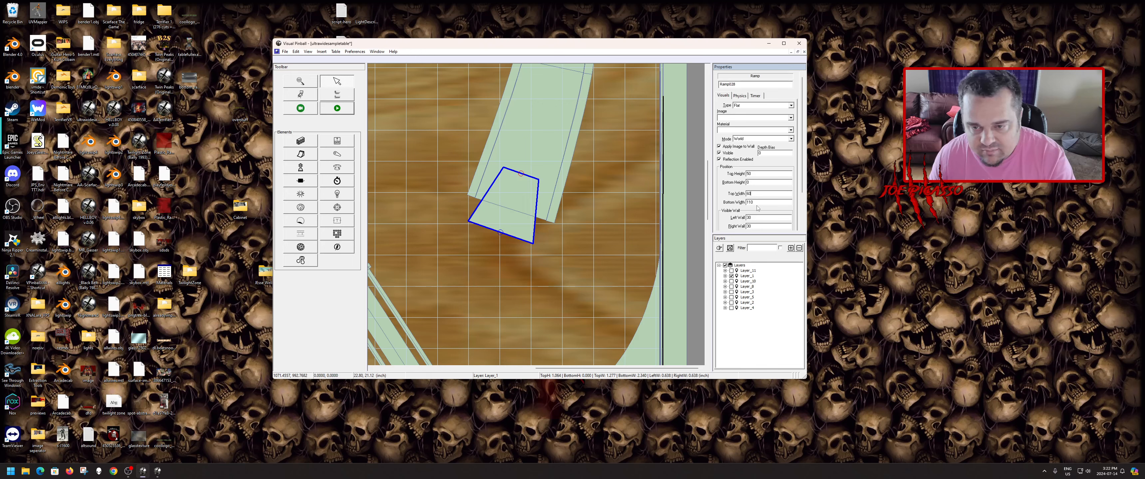
double_click(756, 203)
text(105)
click(759, 195)
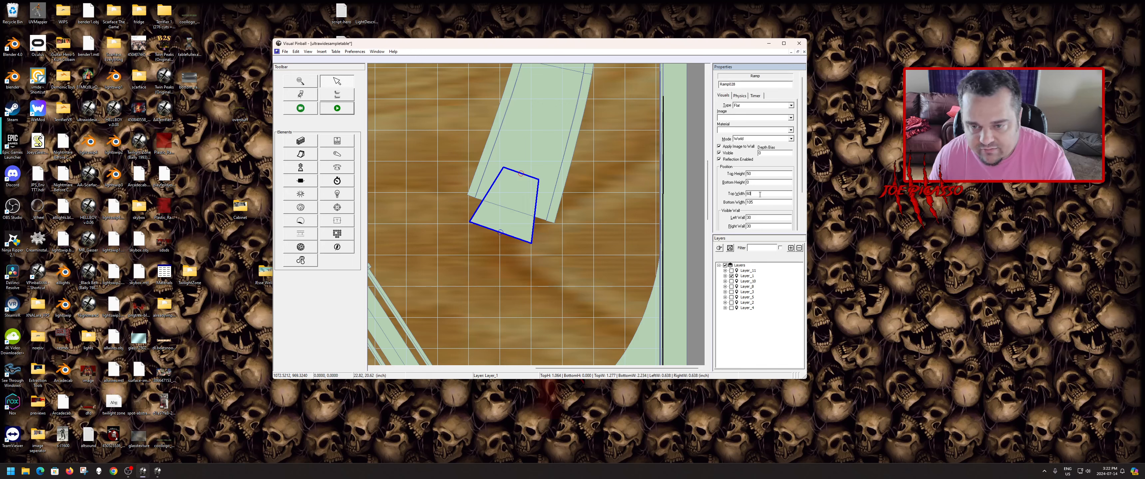
text(105)
click(759, 202)
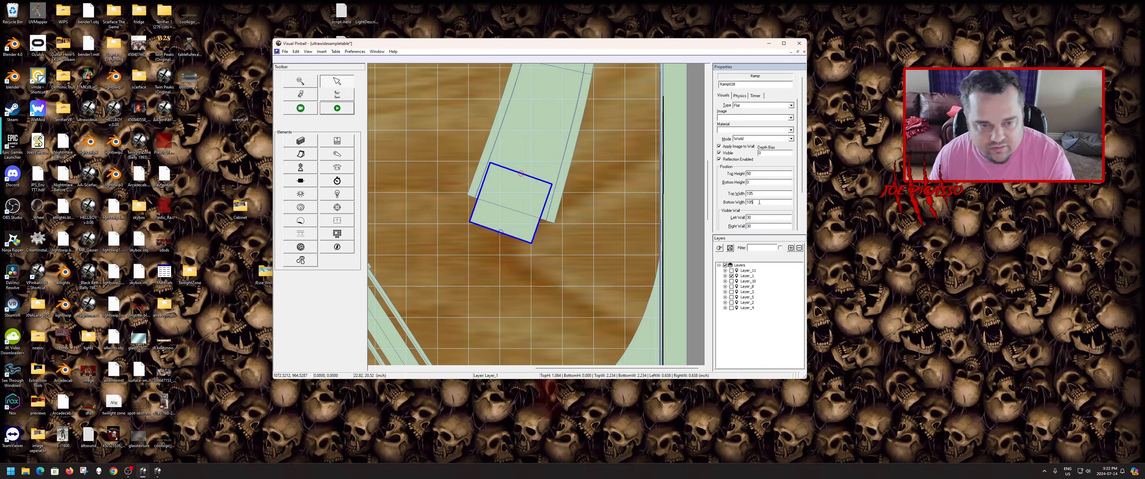
double_click(757, 195)
text(100)
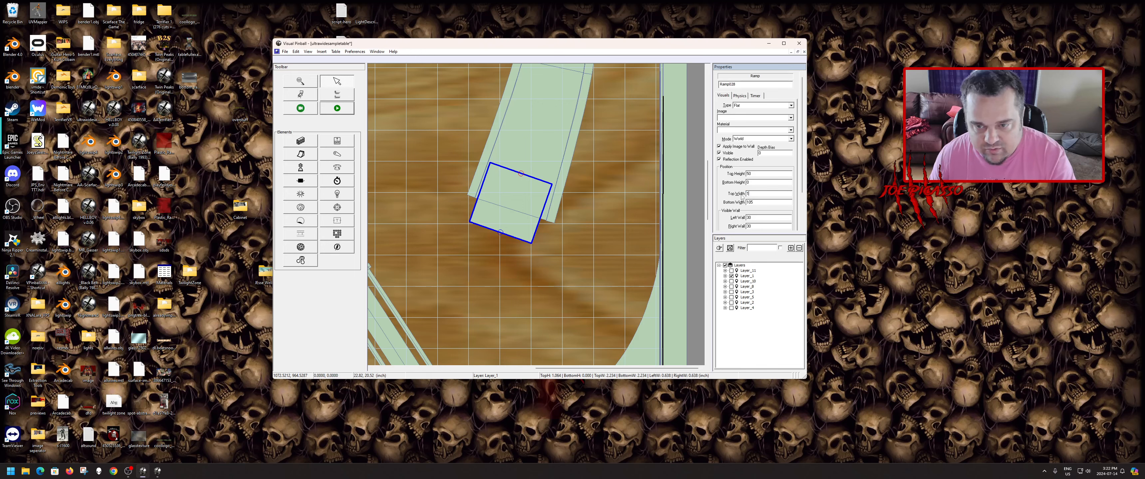
click(759, 203)
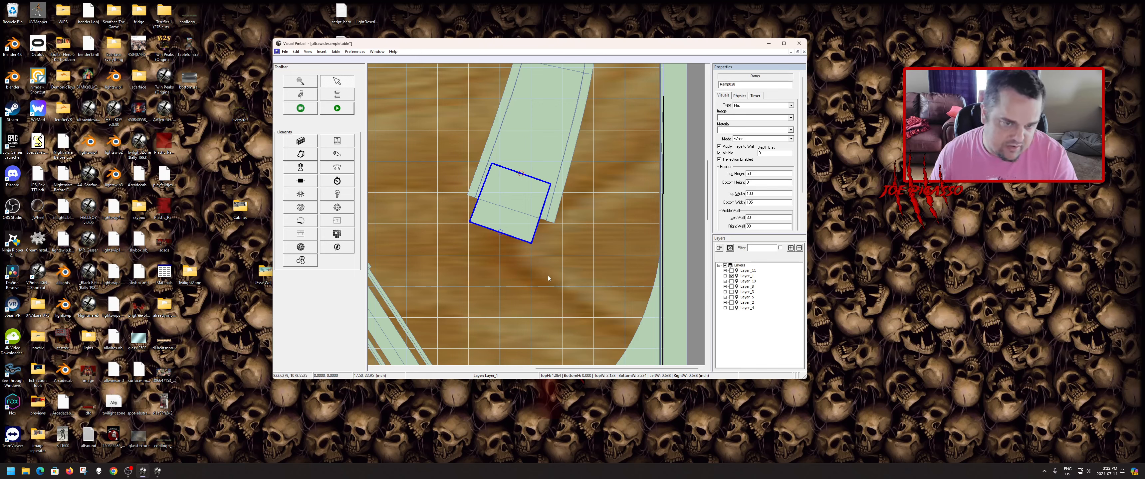
- Nudge the flap ramp slightly right and down so it sits centred and protrudes further from the wide ramp's end
click(516, 226)
key(Right)
key(Right)
key(Right)
key(Right)
key(Right)
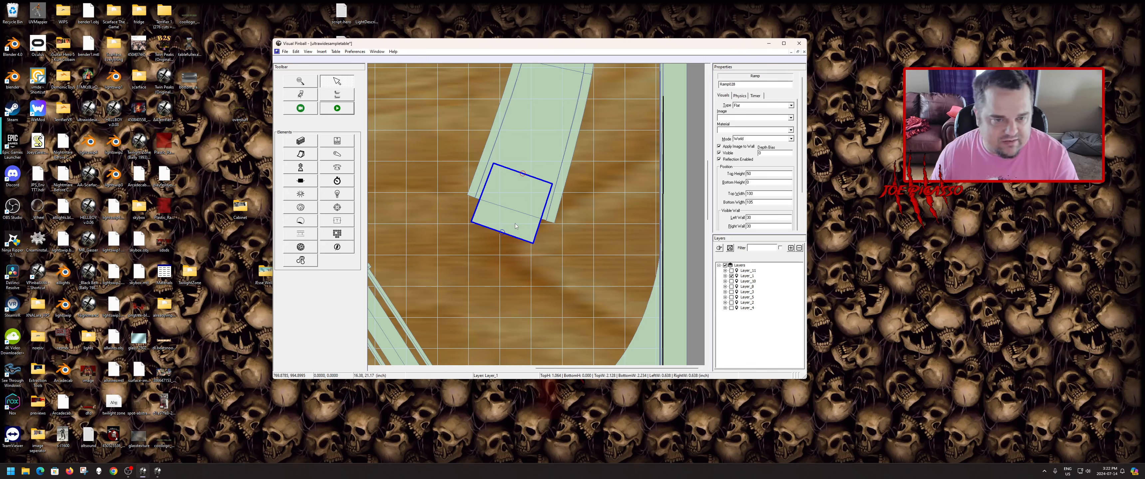
key(Down)
key(Down)
key(Down)
key(Down)
key(Down)
key(Down)
key(Down)
key(Down)
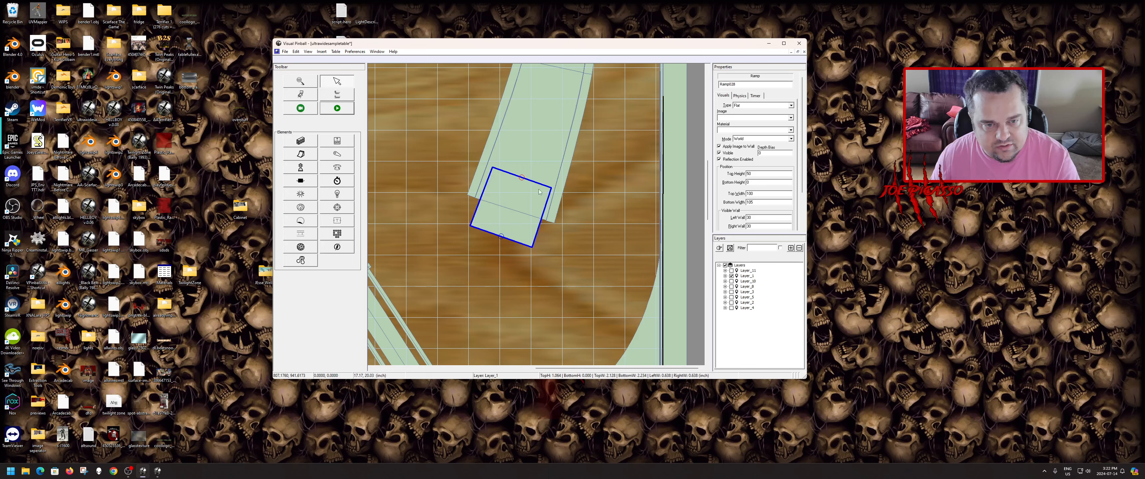
- Add a control point to the wide ramp at the flap's upper edge and check that point's real height
click(548, 154)
right_click(522, 180)
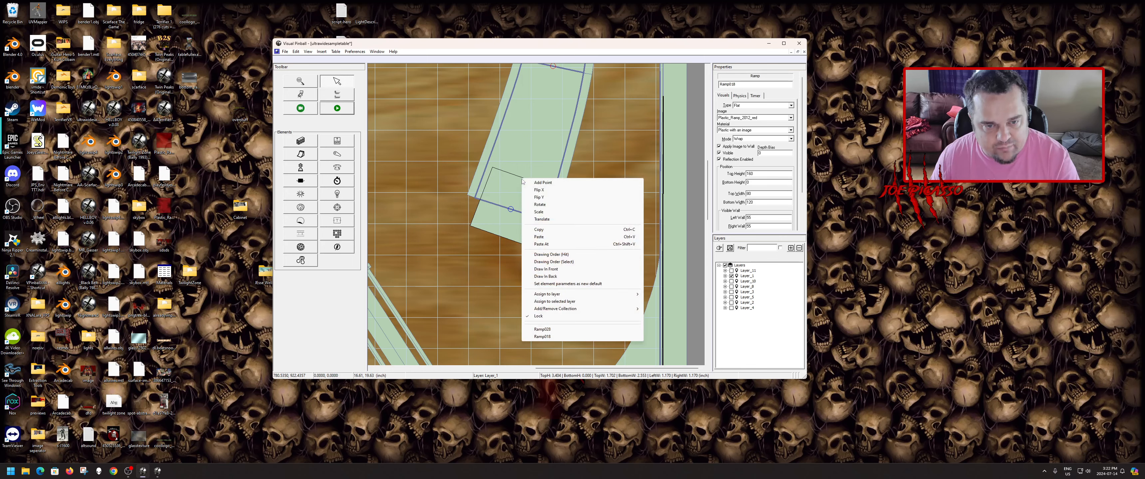
click(526, 183)
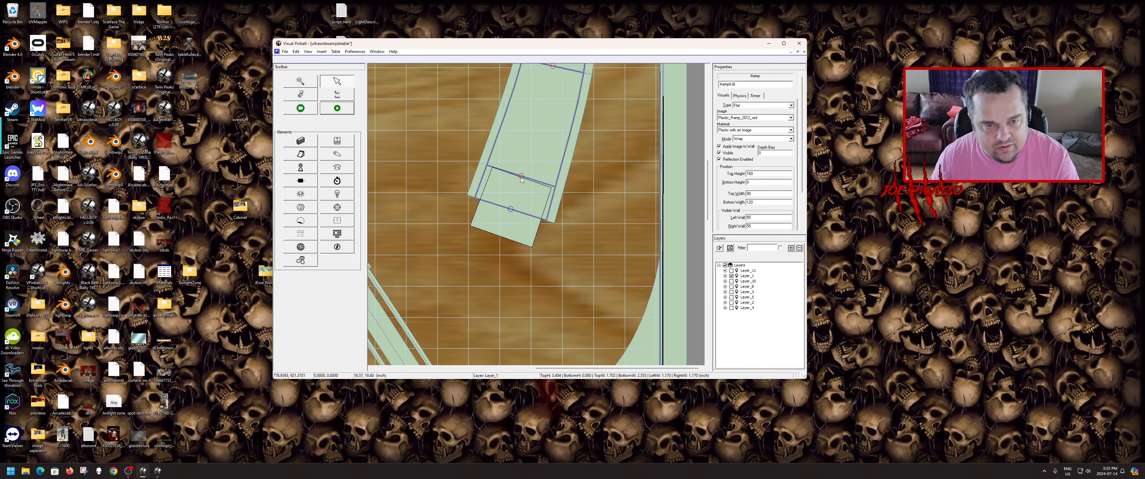
click(521, 178)
drag(767, 165, 723, 167)
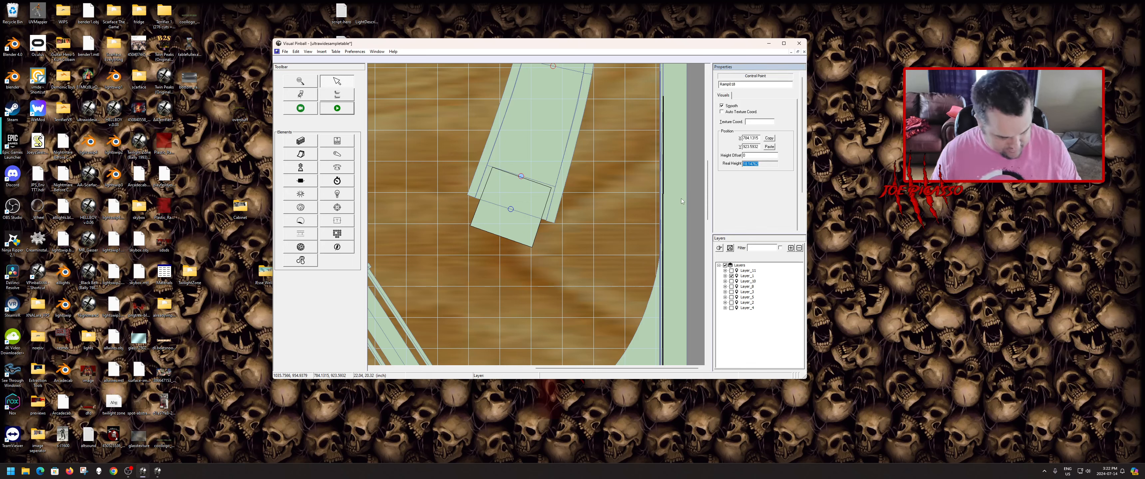
click(584, 200)
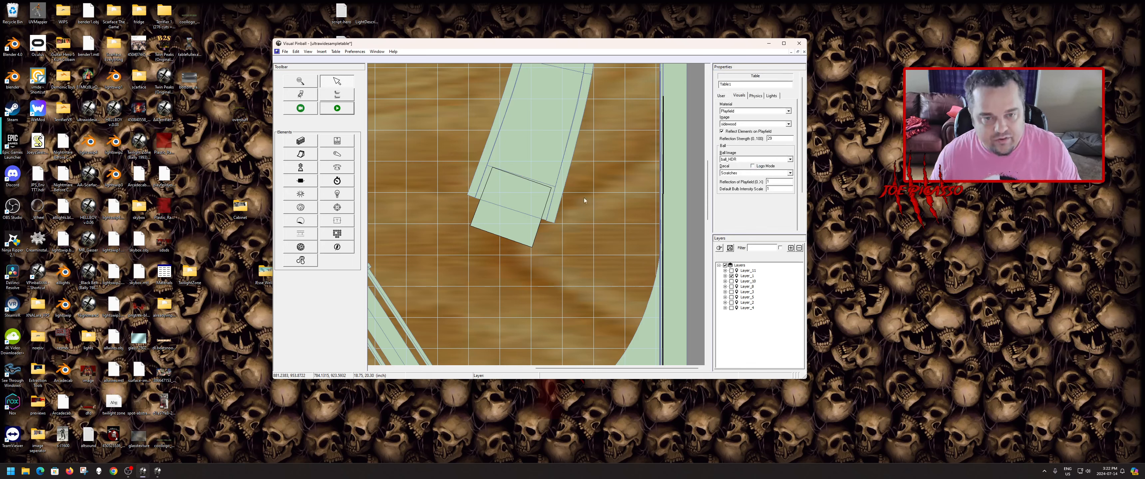
- Set the flap ramp's top height to 19 and line up its upper control point with the wide ramp's added point
click(541, 196)
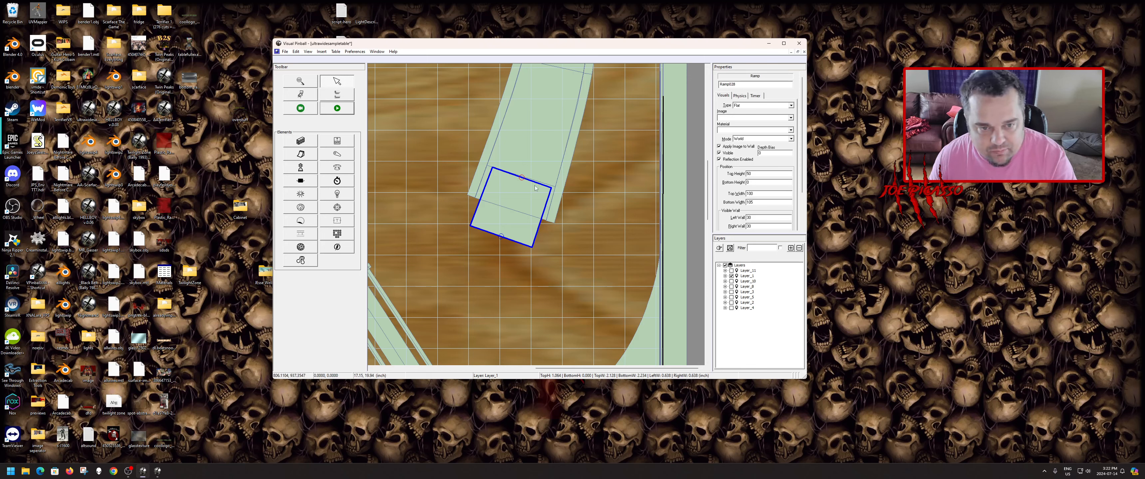
click(760, 173)
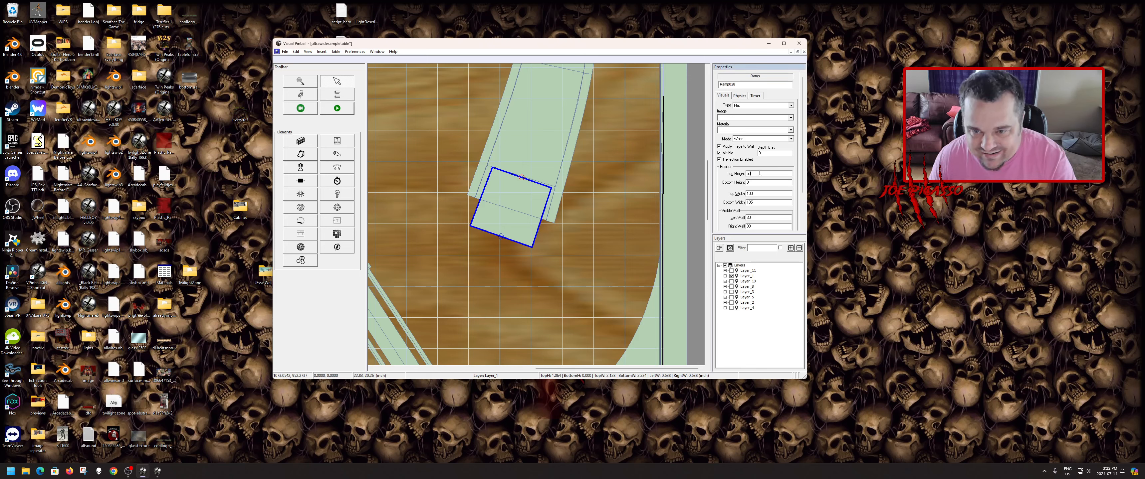
text(19)
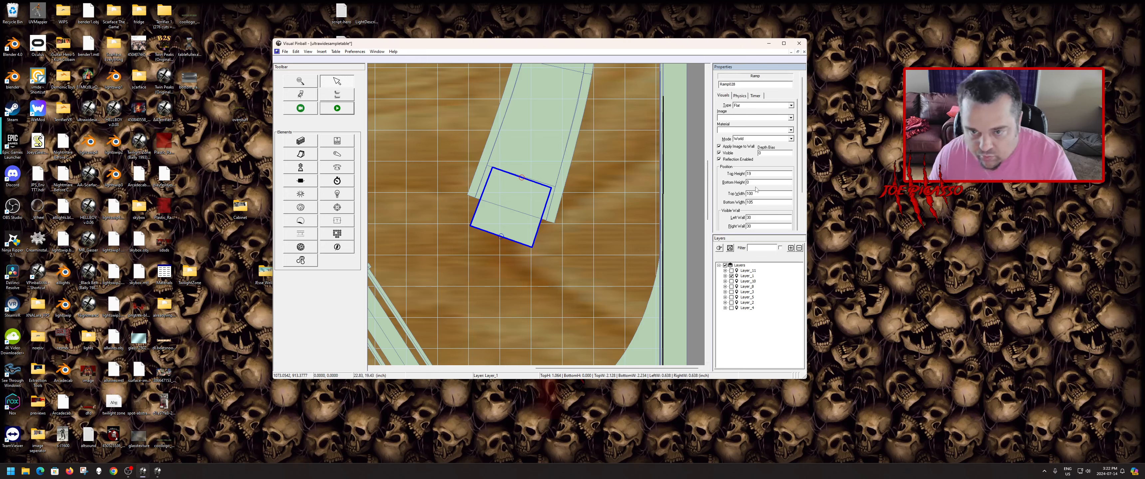
click(519, 178)
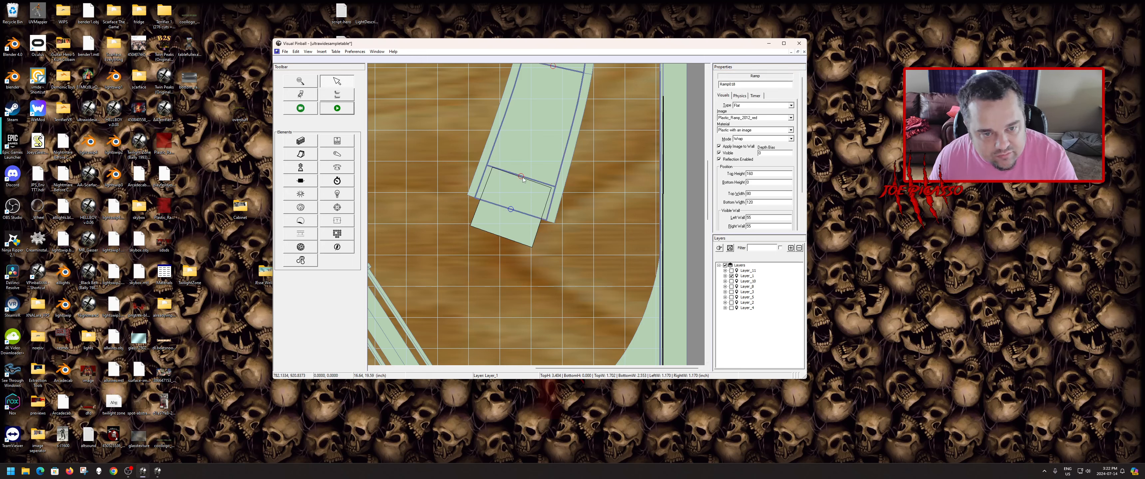
click(521, 178)
click(520, 176)
click(522, 181)
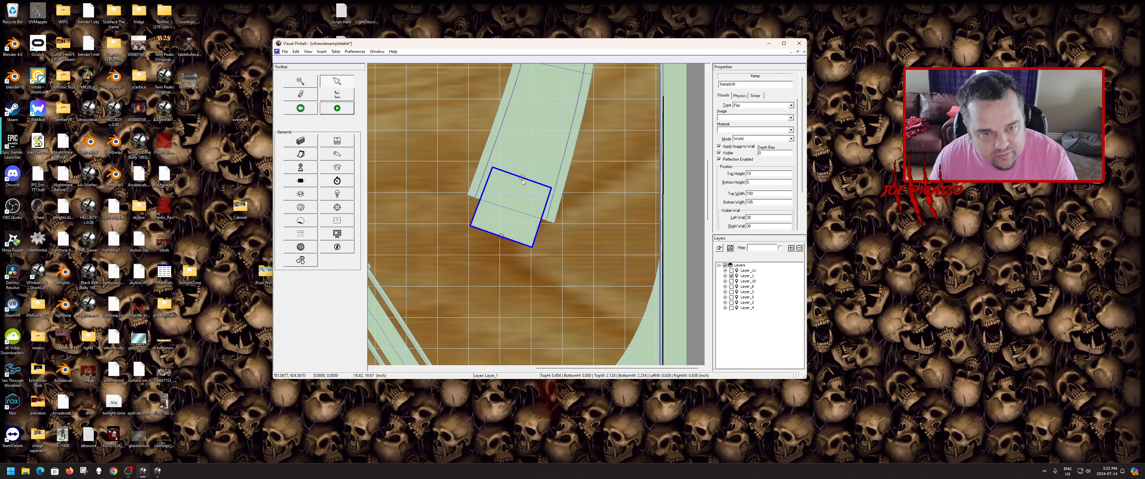
click(522, 178)
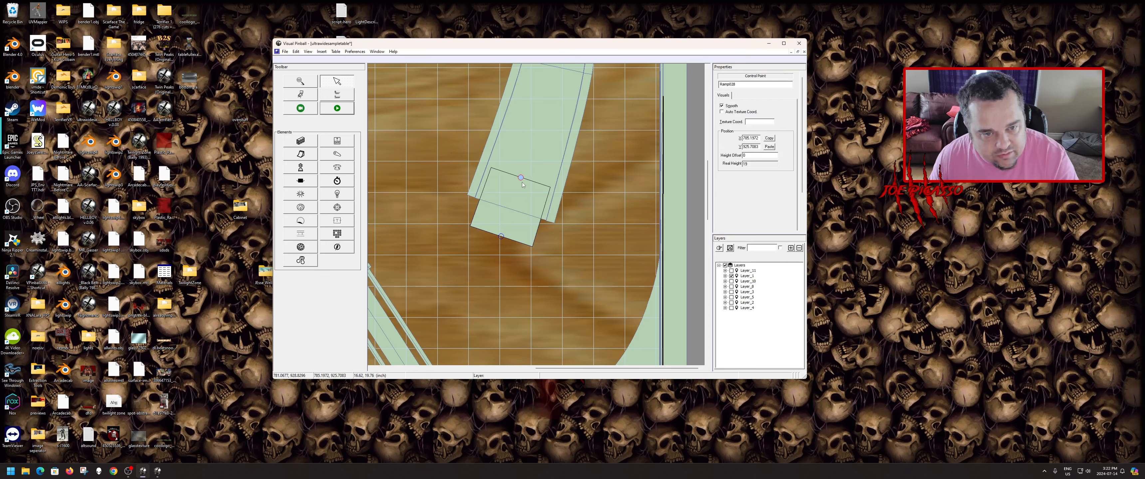
click(524, 217)
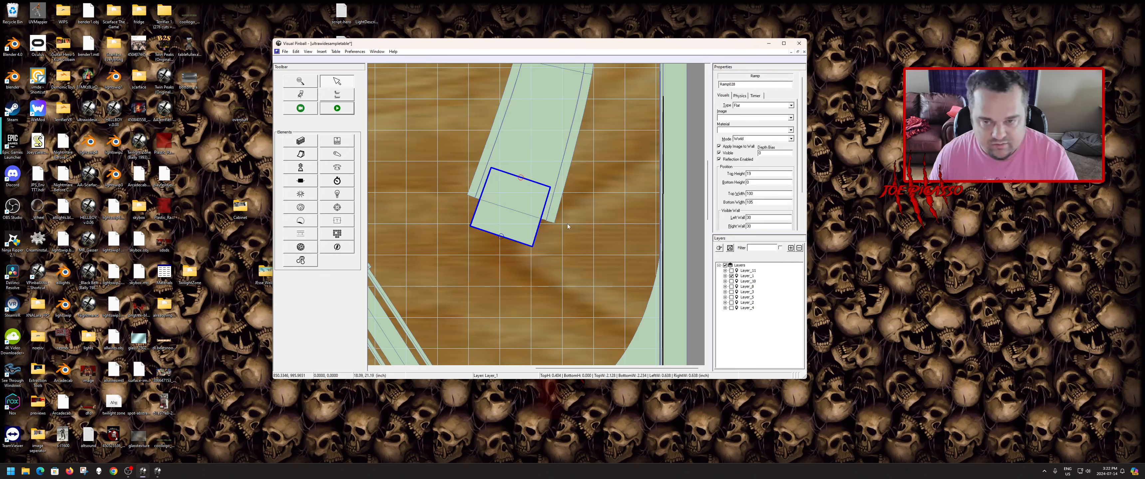
- Make the flap ramp non-collidable and set its image mode to Wrap
click(739, 96)
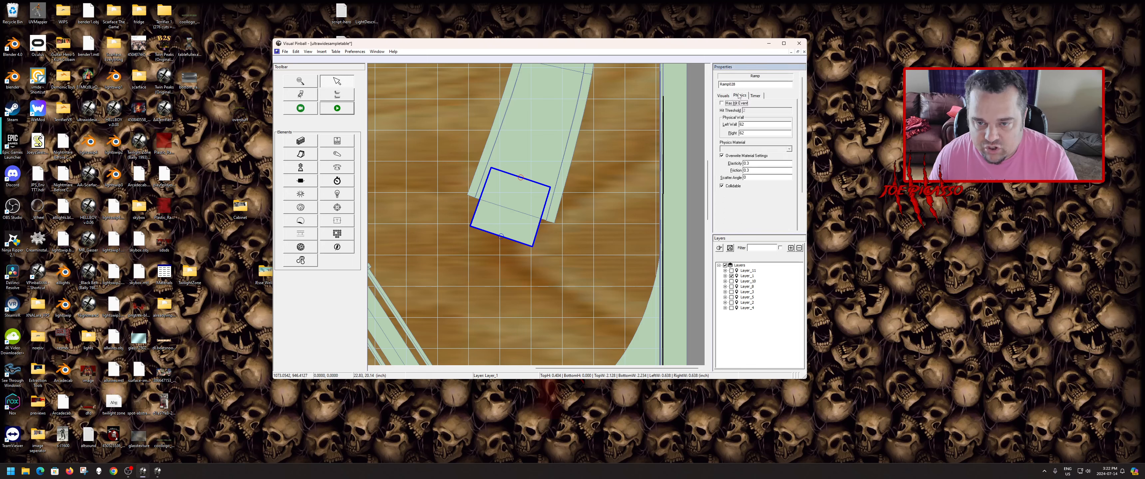
click(721, 187)
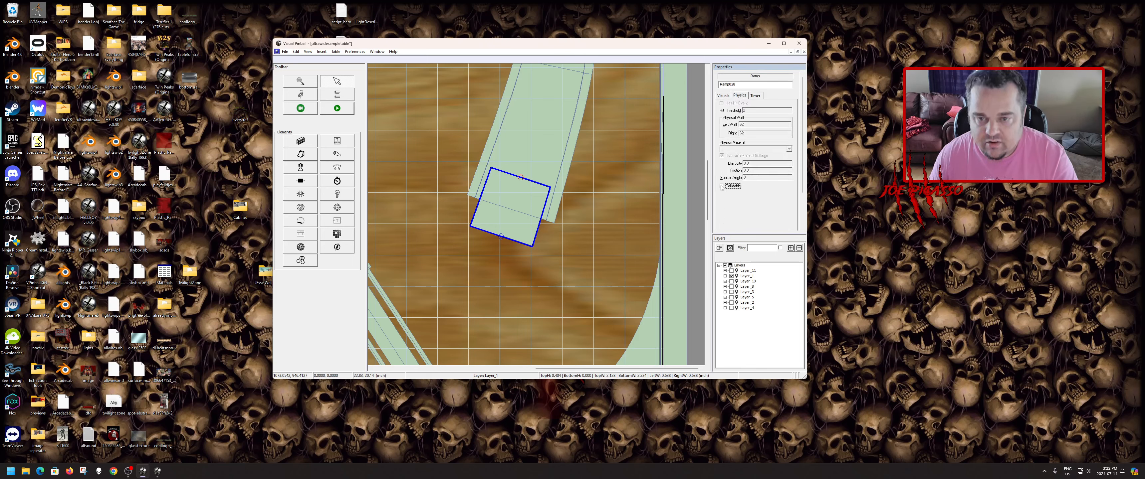
click(723, 97)
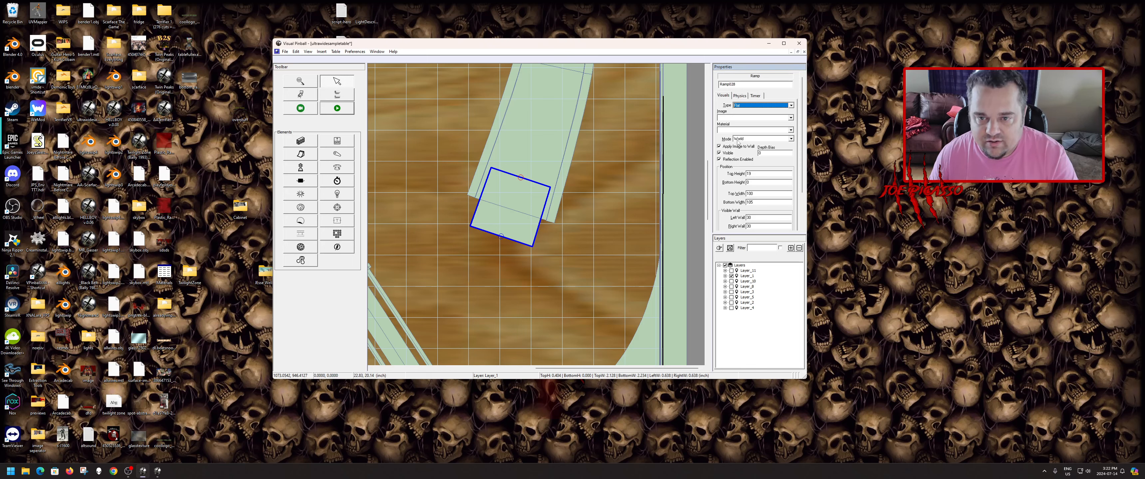
click(738, 140)
click(740, 150)
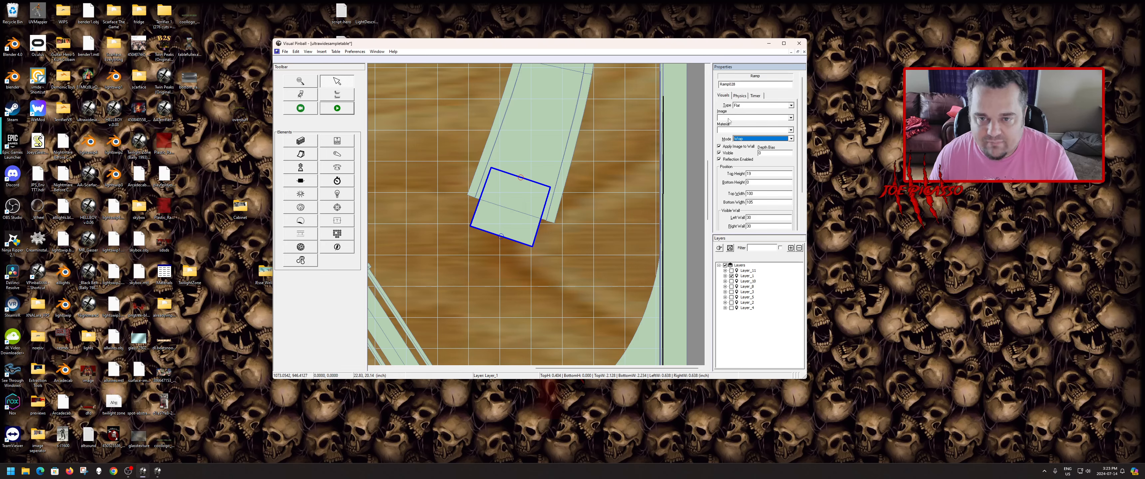
- Preview the bottom_ramp_WW texture file from the desktop and assign that image to the flap ramp
double_click(189, 81)
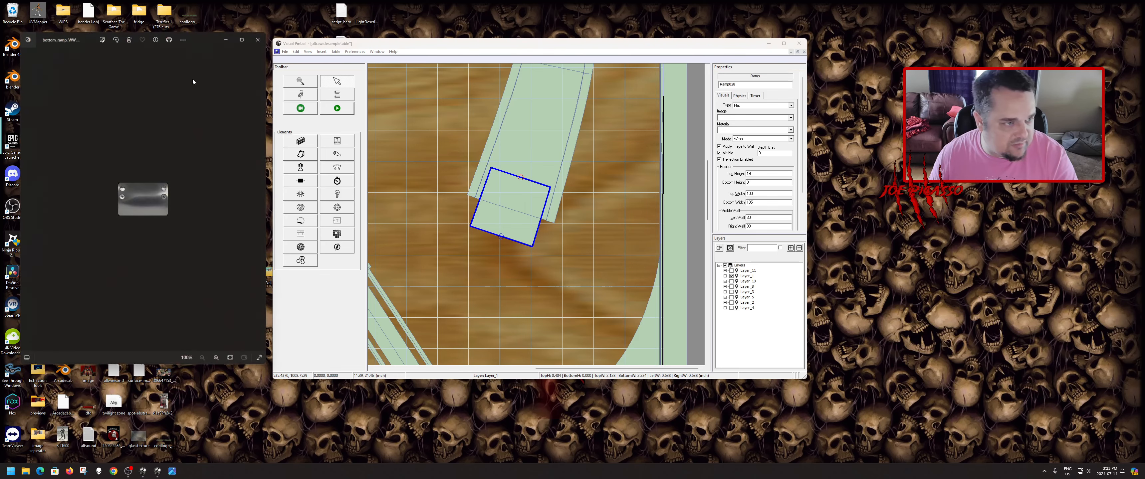
click(258, 40)
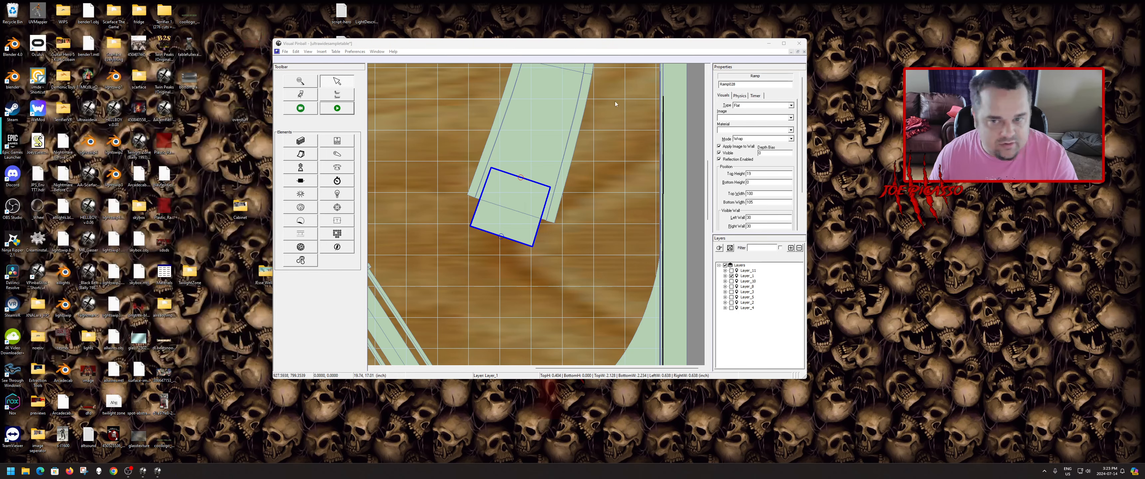
click(721, 118)
key(b)
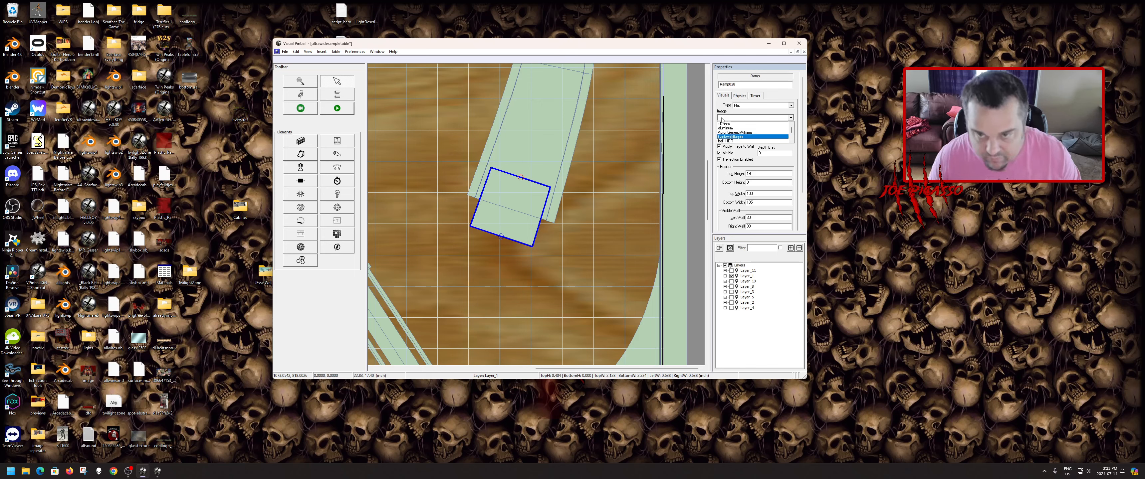
scroll(729, 128, down, 1)
scroll(736, 135, down, 1)
scroll(736, 135, down, 2)
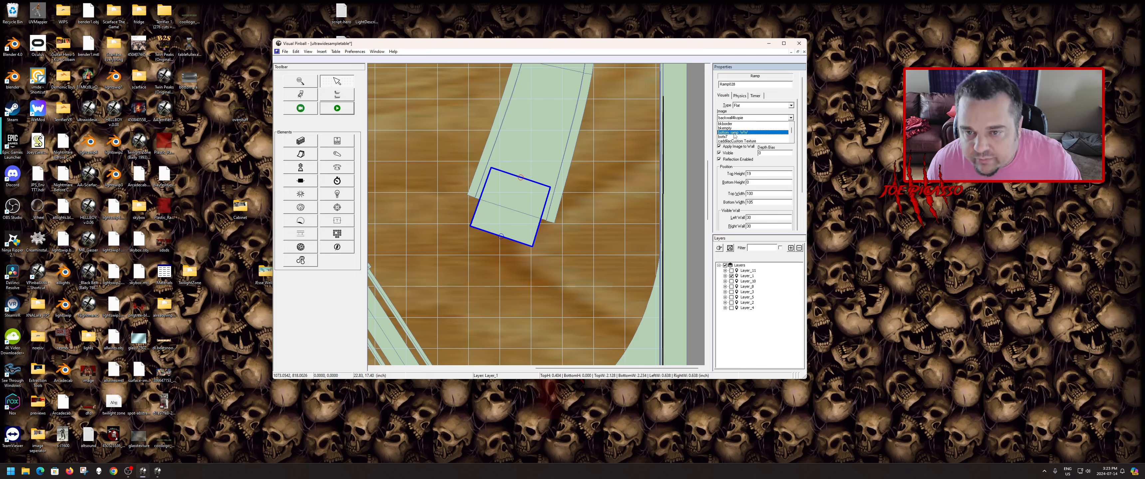
click(735, 133)
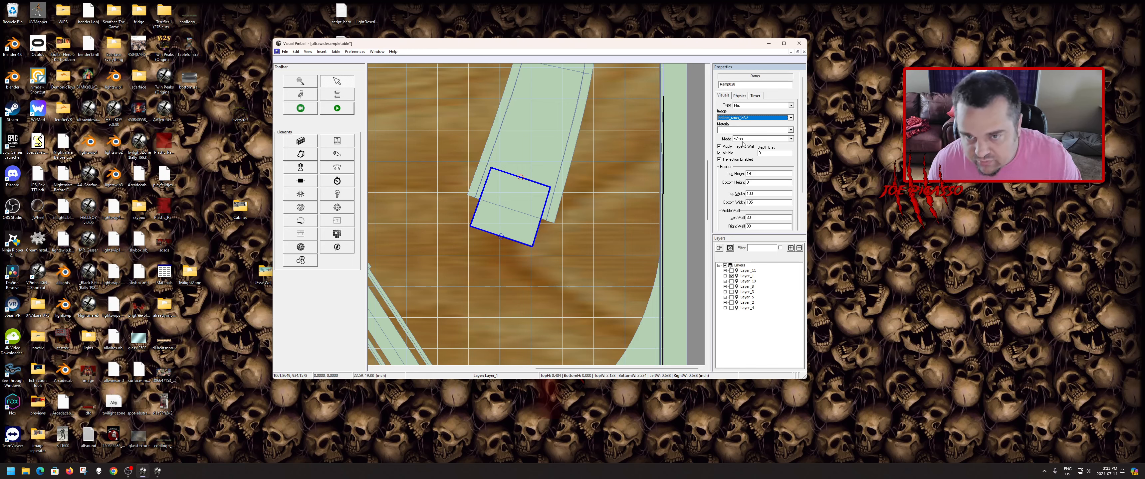
- Assign the Metal material to the flap at the end of the upper-right ramp and lock the flap
click(728, 130)
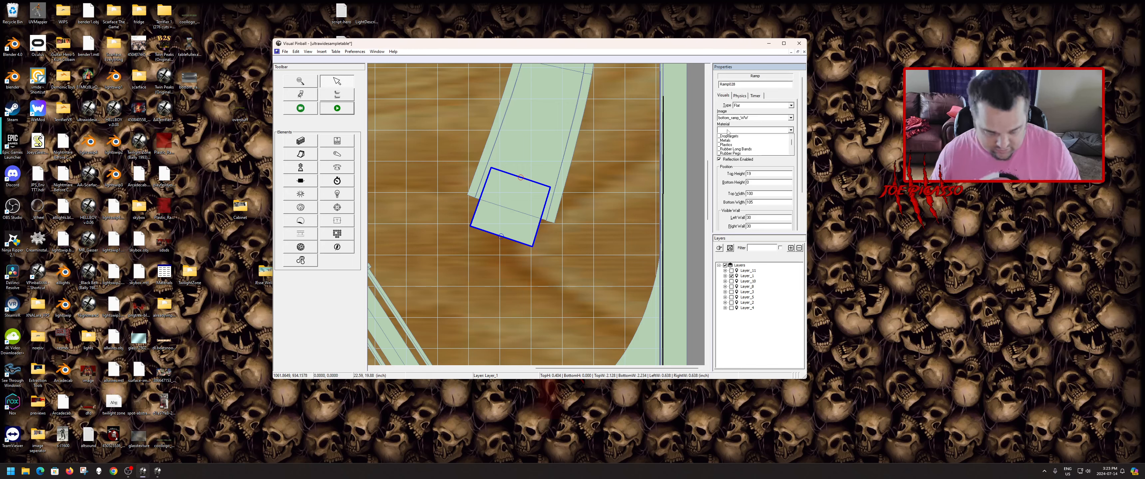
key(m)
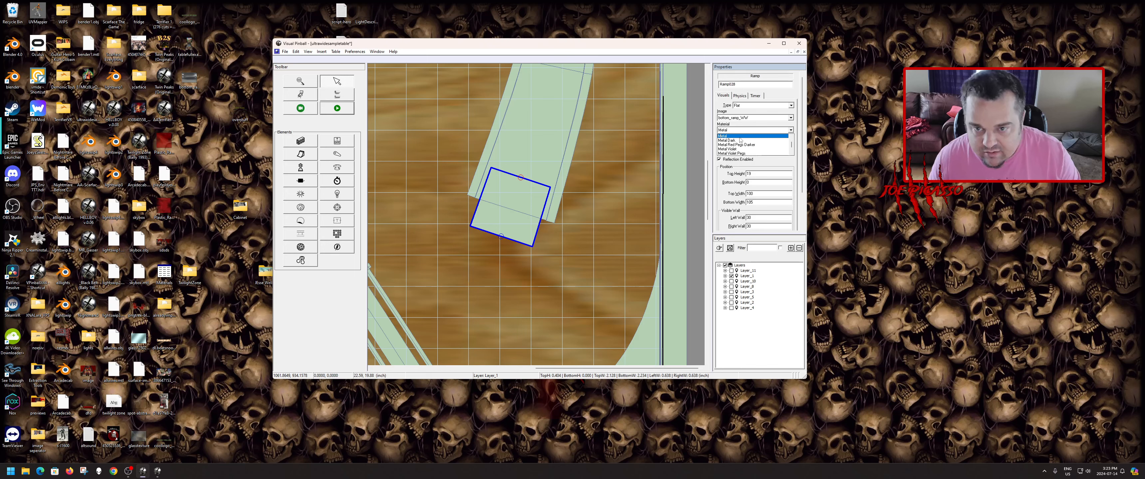
click(737, 137)
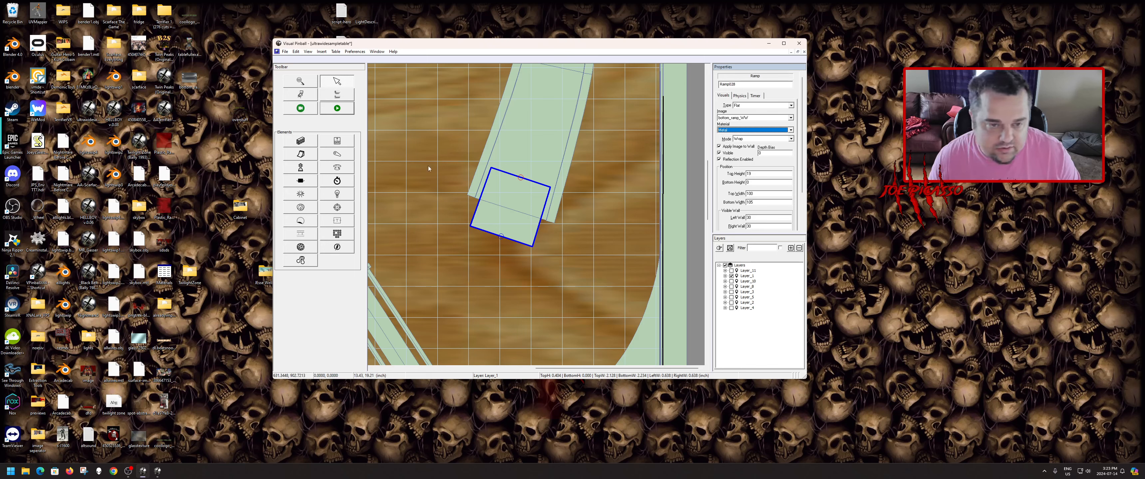
click(442, 229)
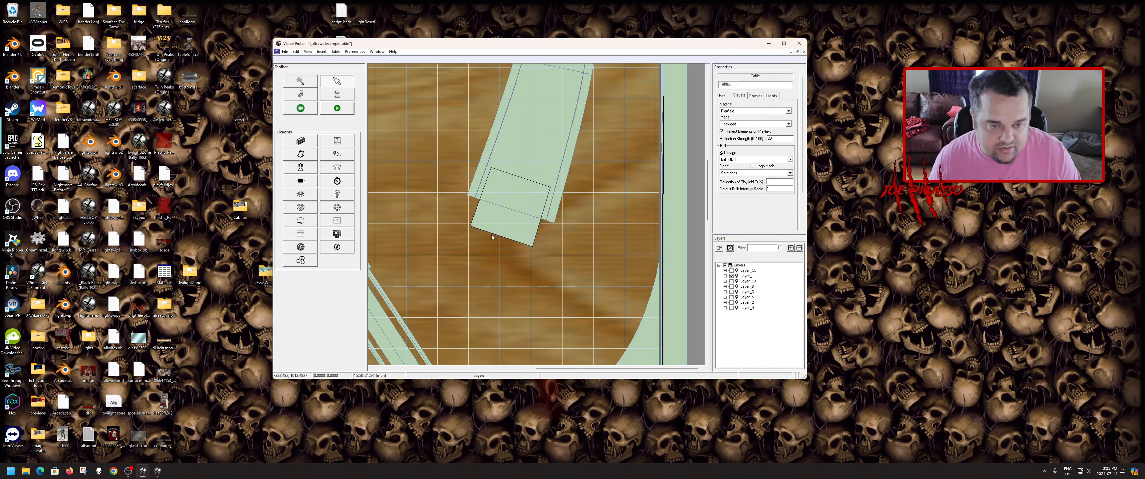
click(504, 218)
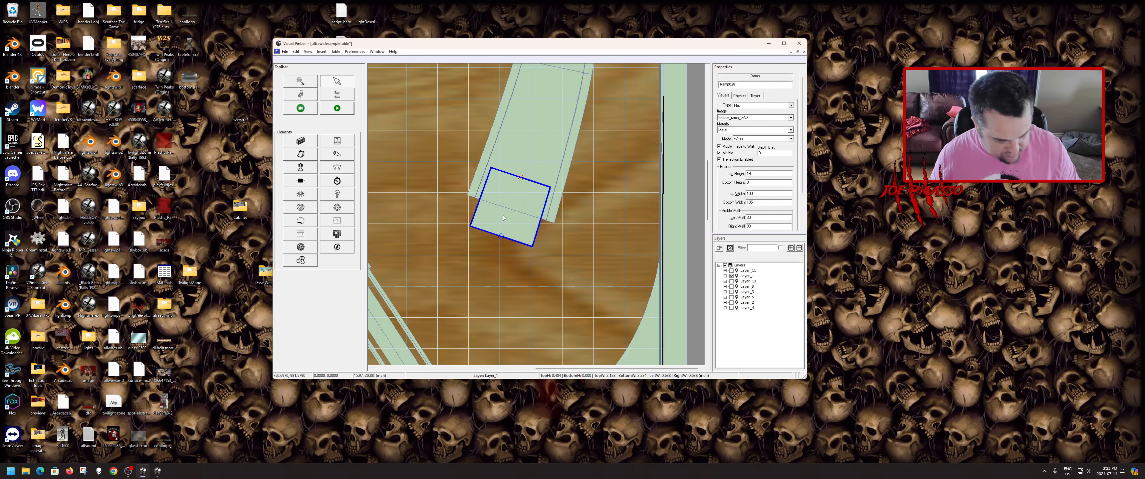
right_click(504, 218)
click(538, 354)
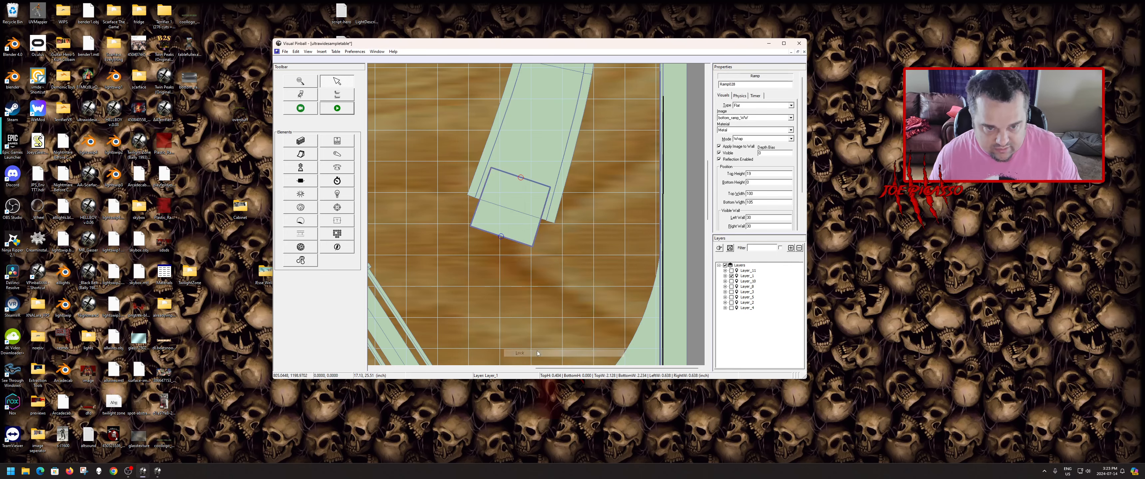
- Duplicate the metal flap and position and rotate the copy to fit the lower end of the left ramp
scroll(538, 312, down, 5)
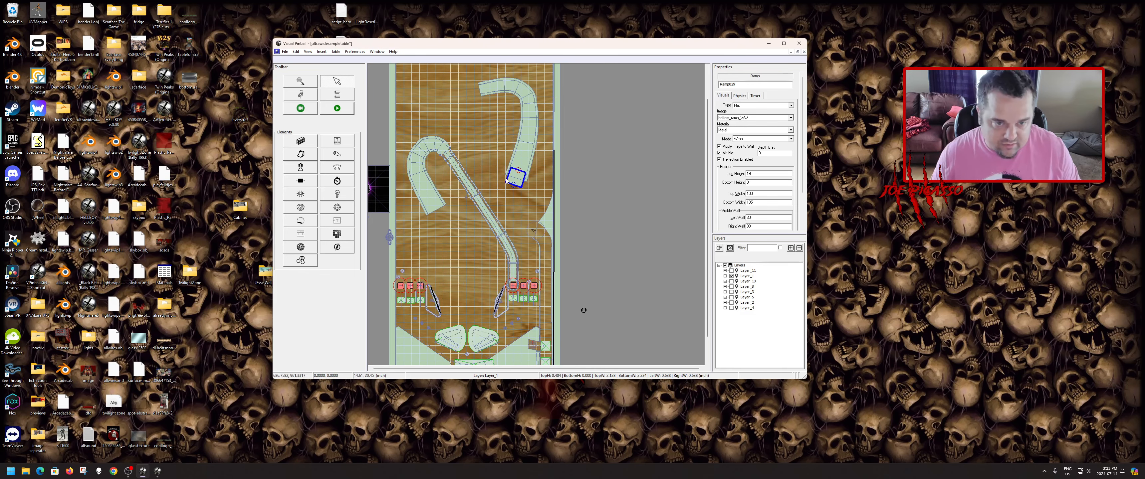
scroll(413, 244, up, 4)
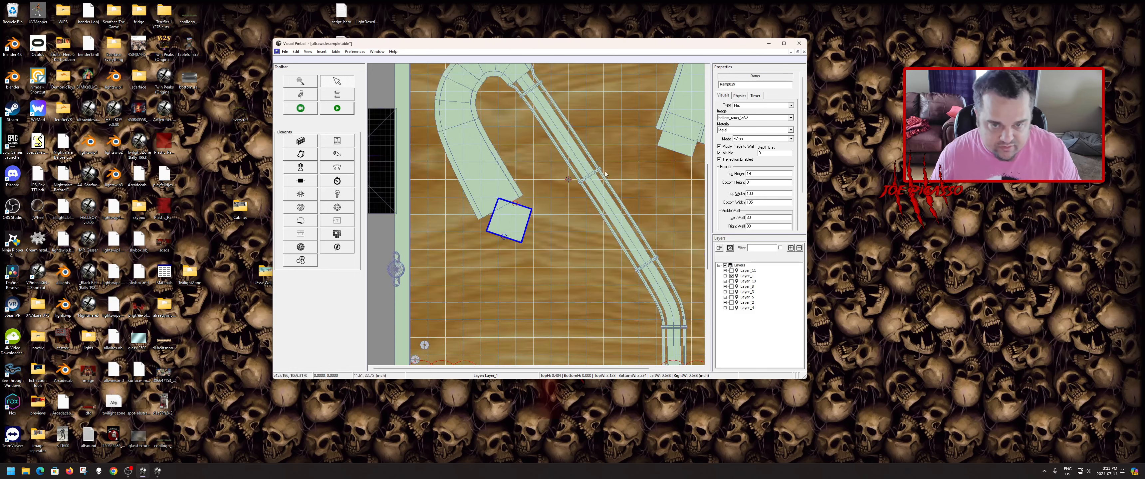
mouse_move(533, 186)
mouse_down()
mouse_move(487, 196)
mouse_move(515, 182)
mouse_up()
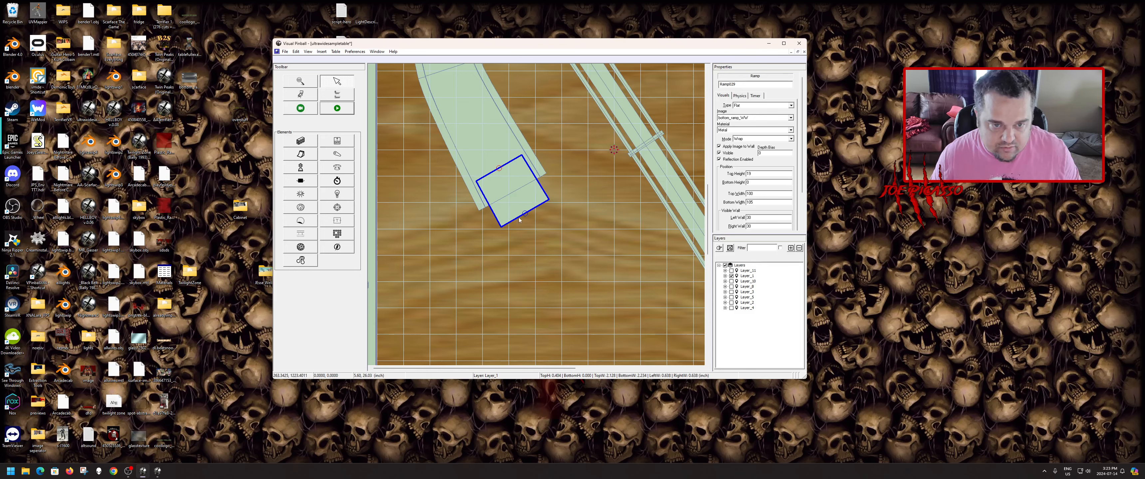
- Add a control point on the left ramp at the flap's upper edge and check the ramp's real height there
scroll(519, 220, up, 2)
click(483, 133)
right_click(506, 159)
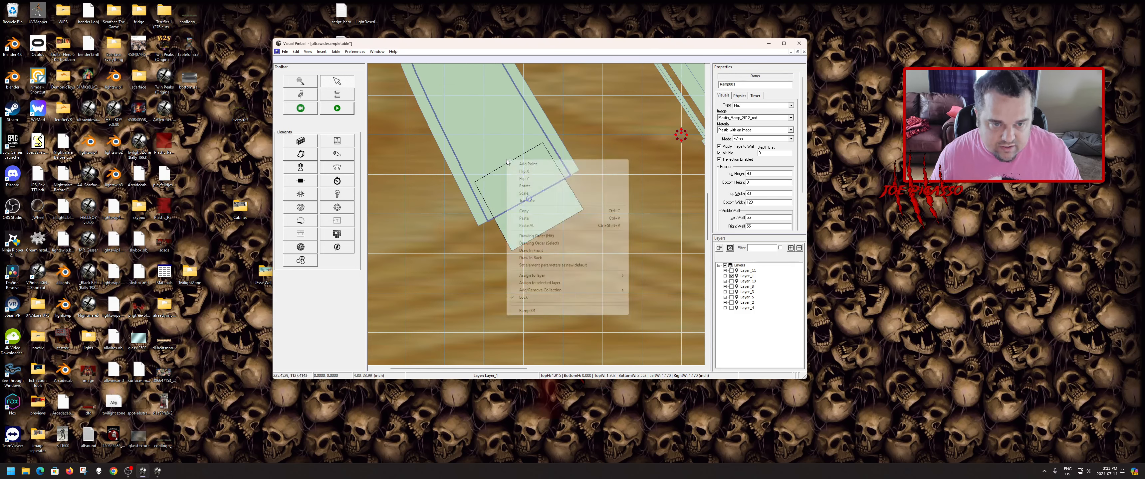
click(505, 162)
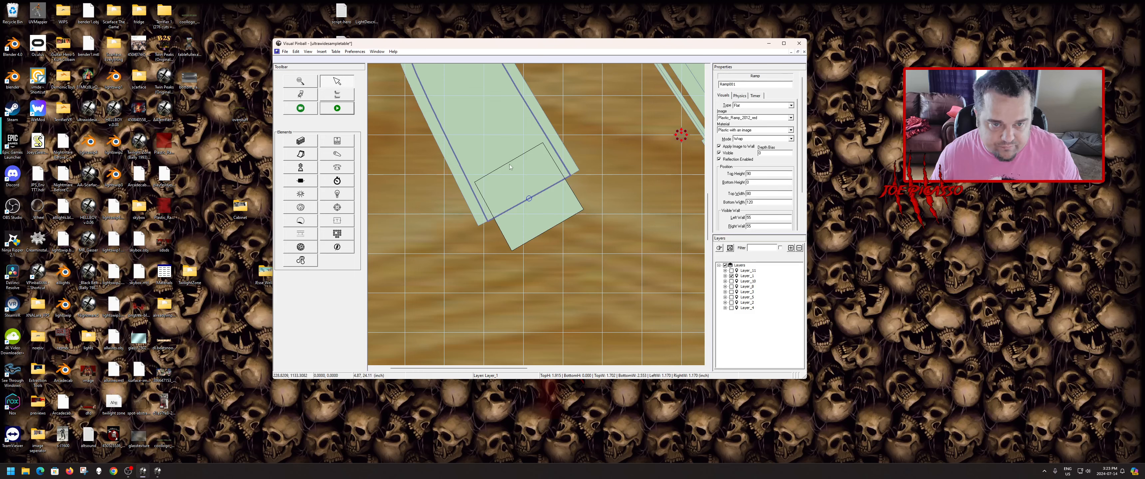
right_click(509, 163)
click(526, 167)
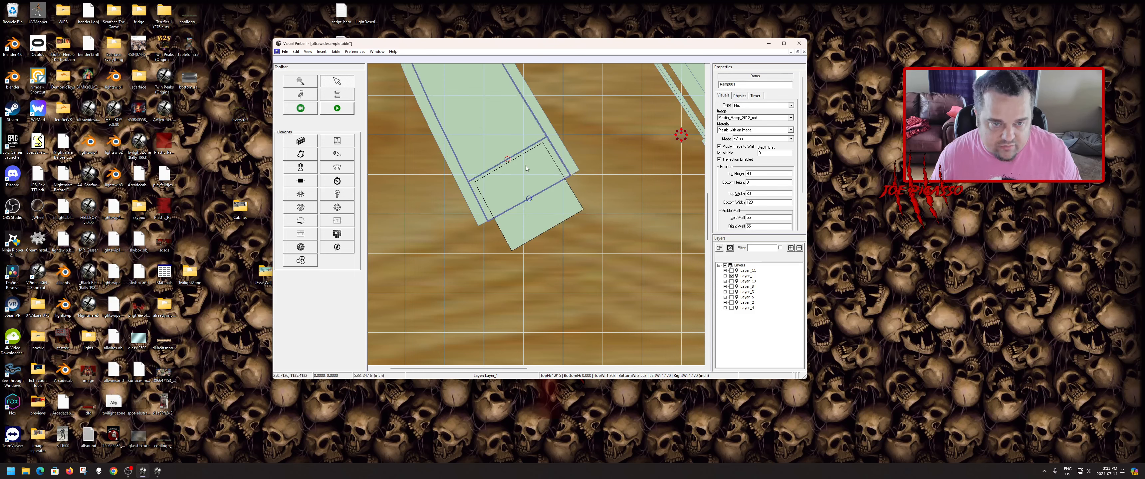
click(507, 160)
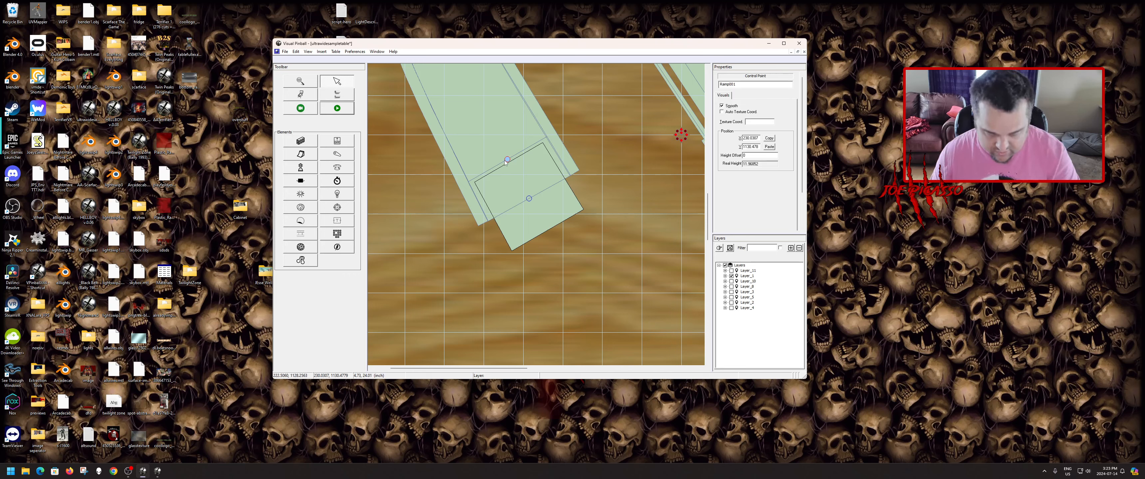
- Set the top height of the left ramp's flap to 12
click(530, 186)
click(530, 186)
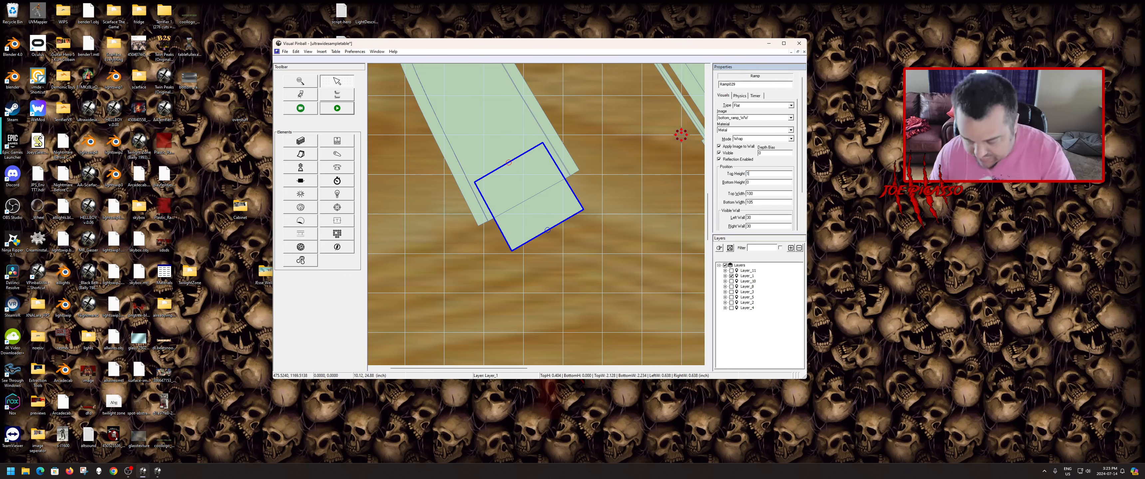
text(12)
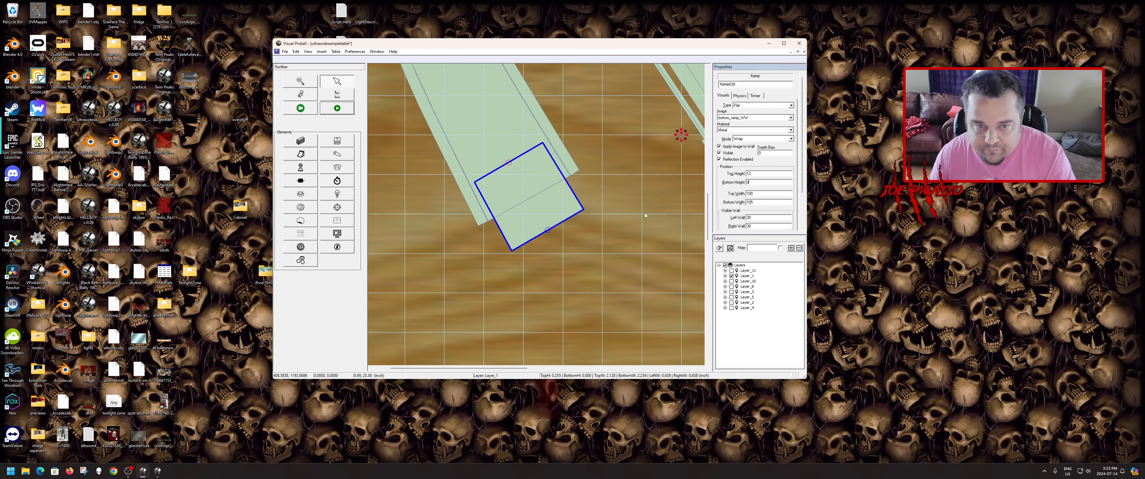
- Test-run the table to inspect the flaps at both ramp entrances and return to the editor
click(604, 222)
click(337, 108)
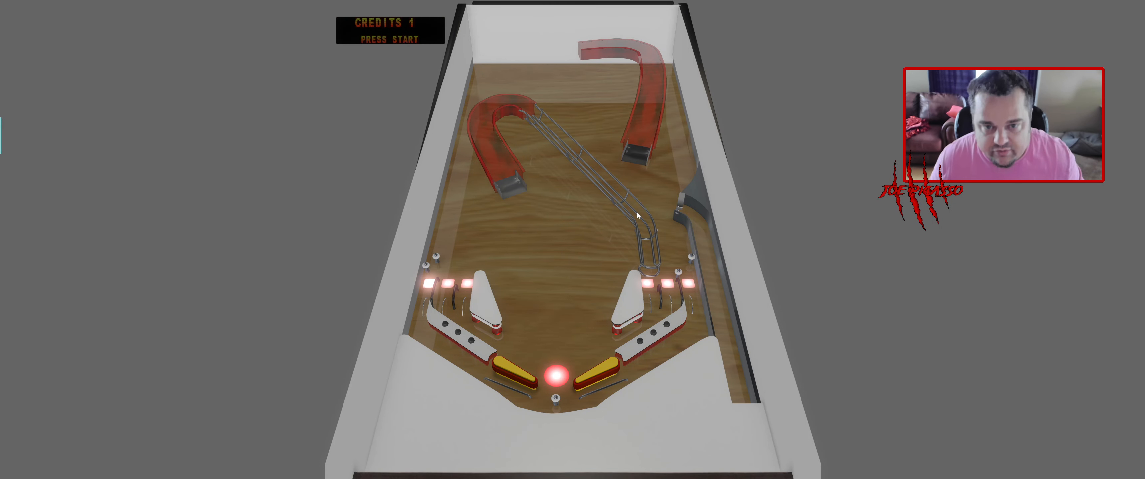
key(Escape)
click(576, 257)
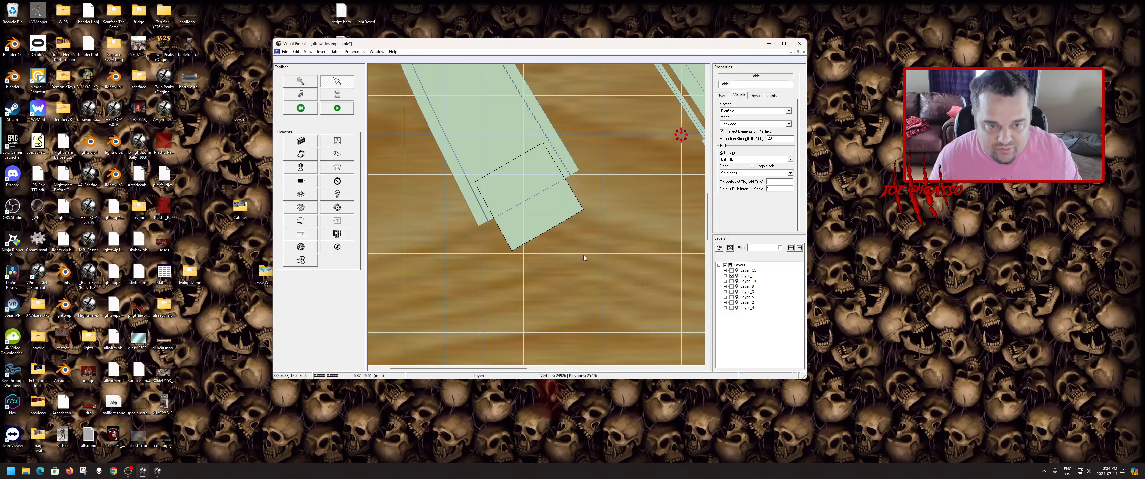
- Set the left and right visible wall values to 0 on both ramp flaps
click(543, 209)
drag(768, 228, 721, 227)
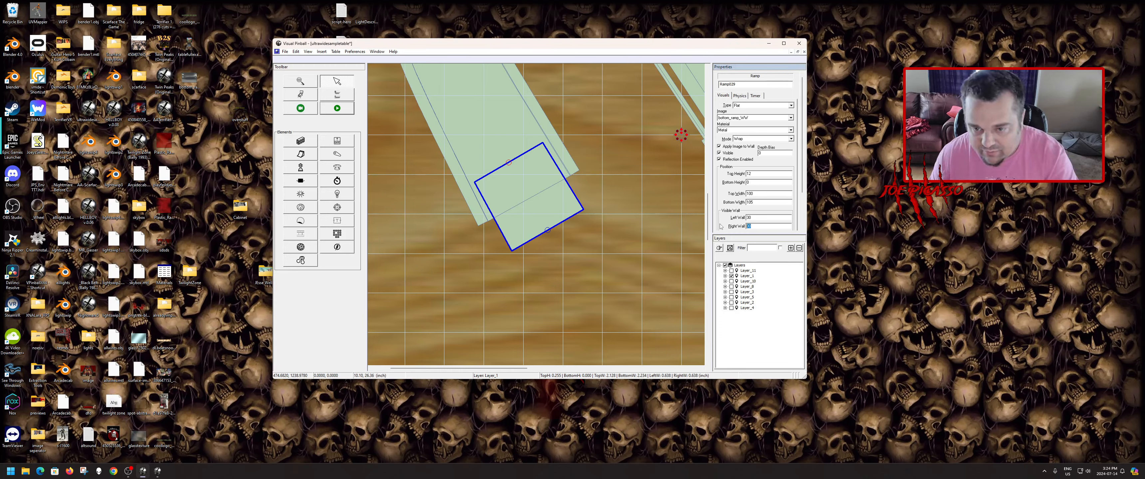
click(645, 262)
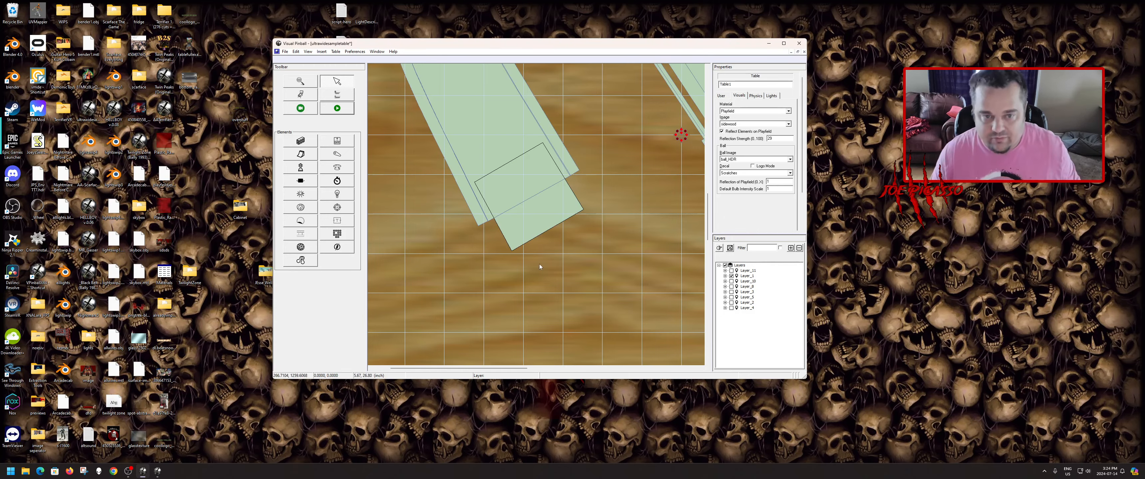
scroll(540, 265, down, 5)
scroll(628, 187, up, 3)
scroll(447, 156, up, 2)
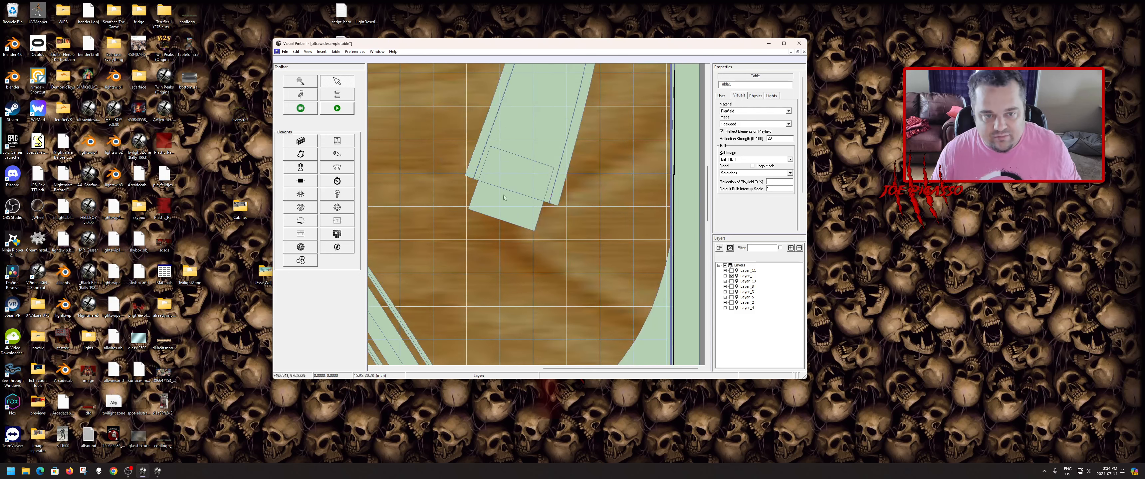
click(504, 195)
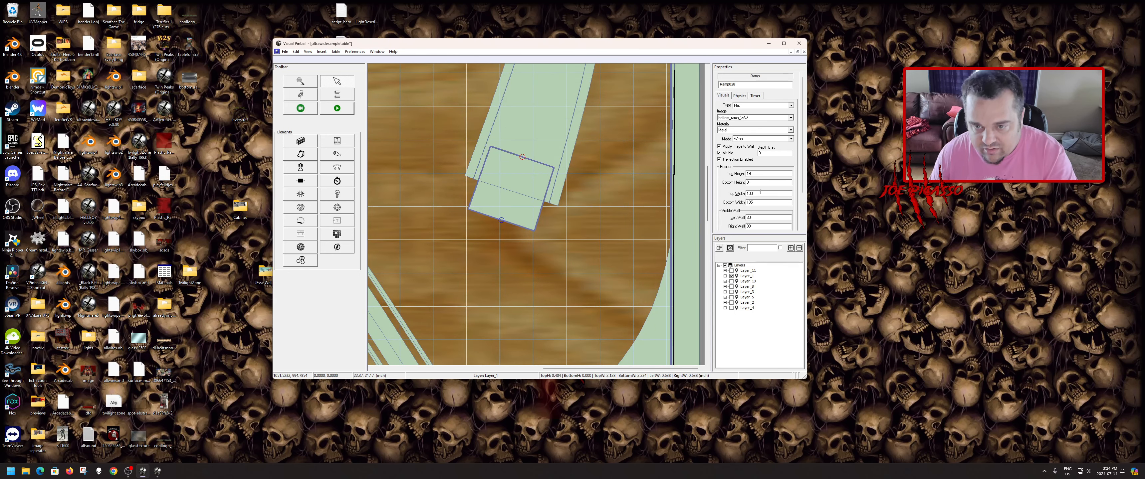
drag(759, 226, 734, 226)
text(0)
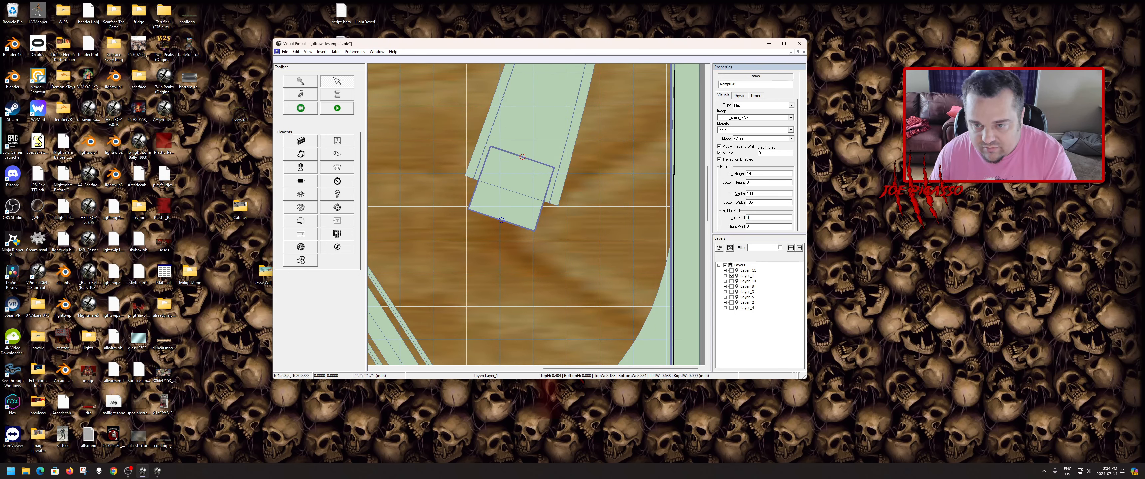
click(760, 202)
- Test-run the table to check both flaps without side walls and quit back to the editor
click(337, 108)
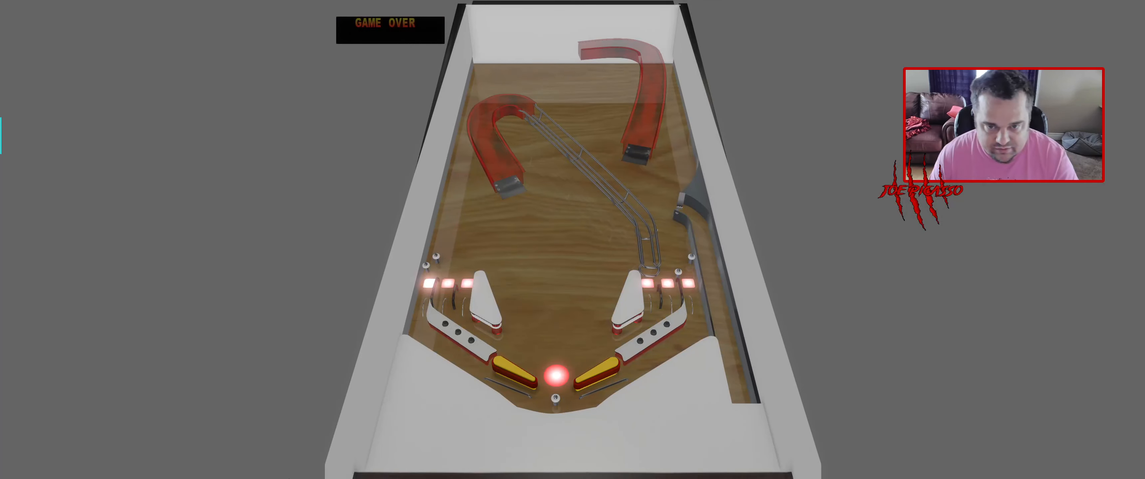
key(5)
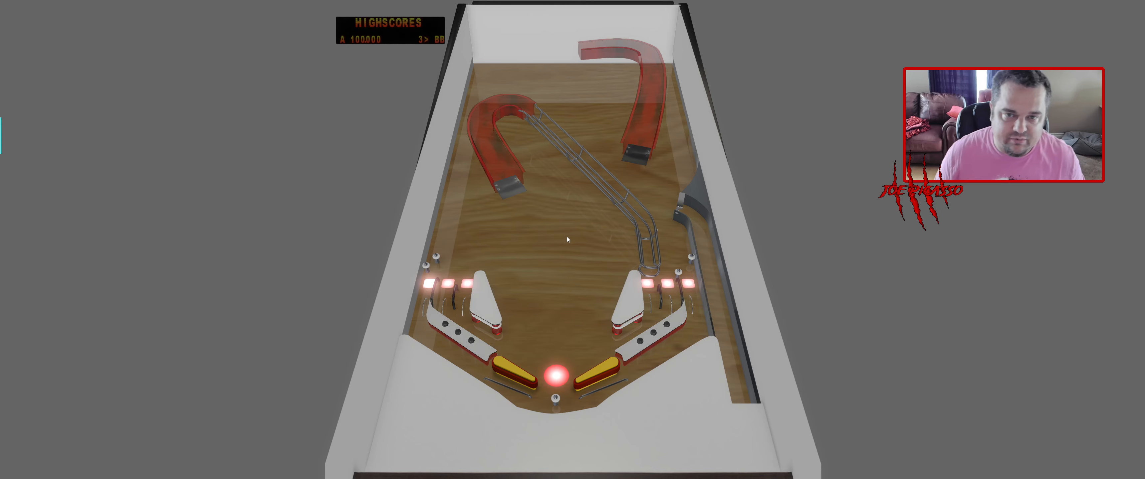
key(Escape)
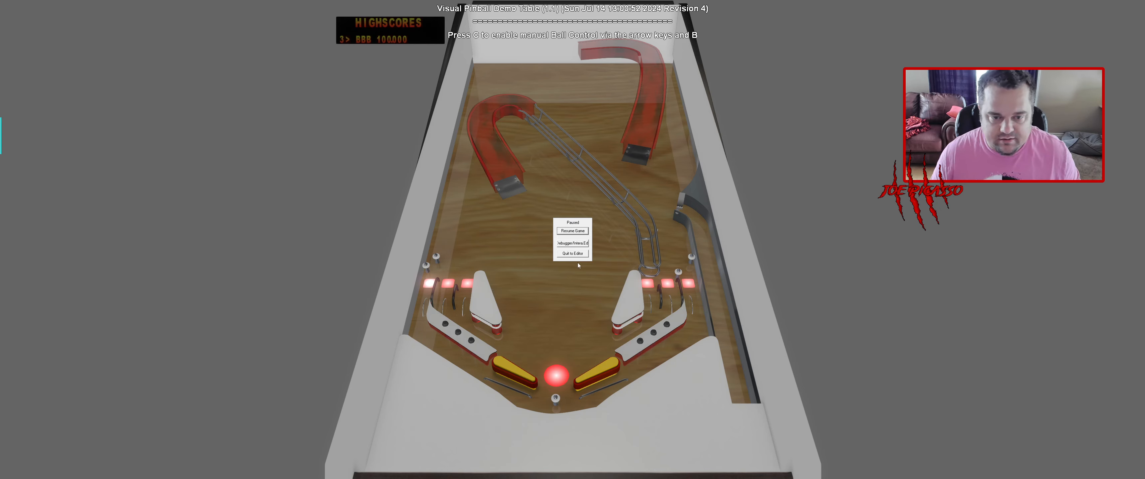
click(572, 253)
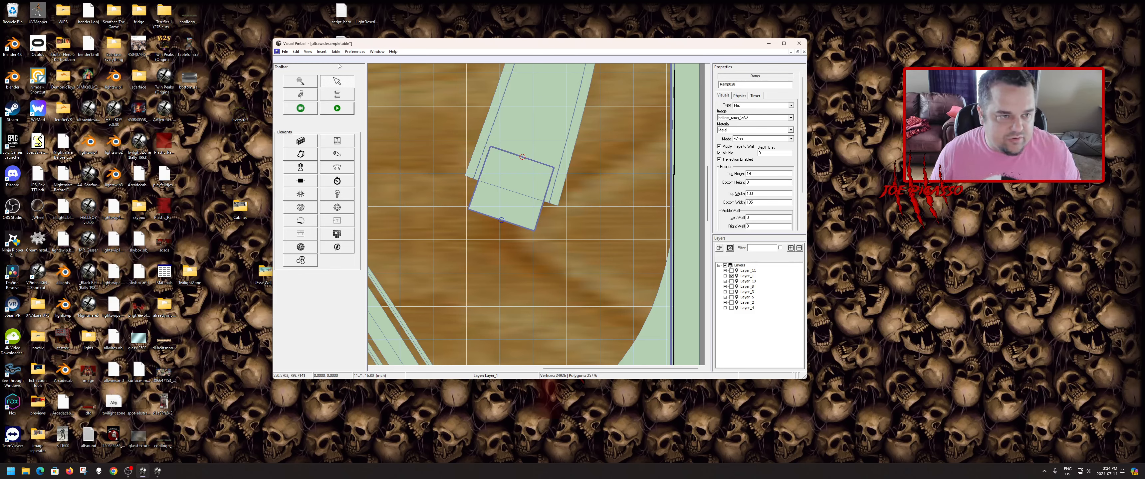
- Import the shinyenvironment HDR image from the import folder inside WIPS > FlupperBumpers into the table's images
click(336, 51)
click(362, 92)
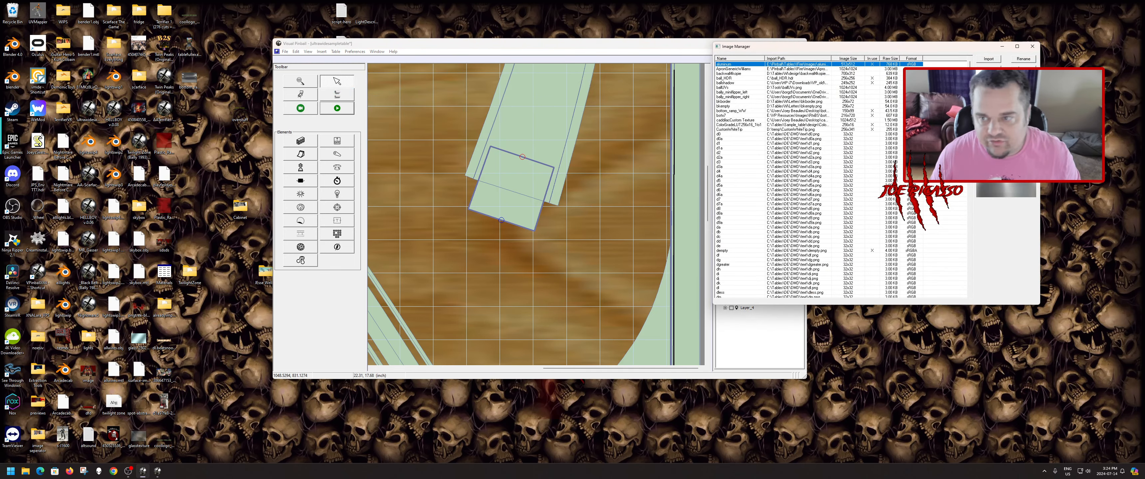
click(988, 59)
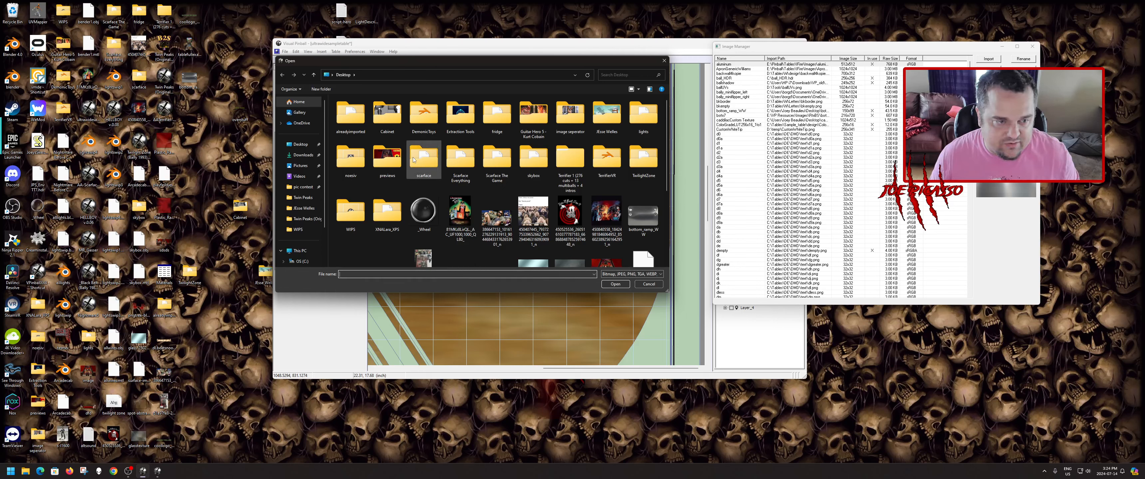
click(390, 153)
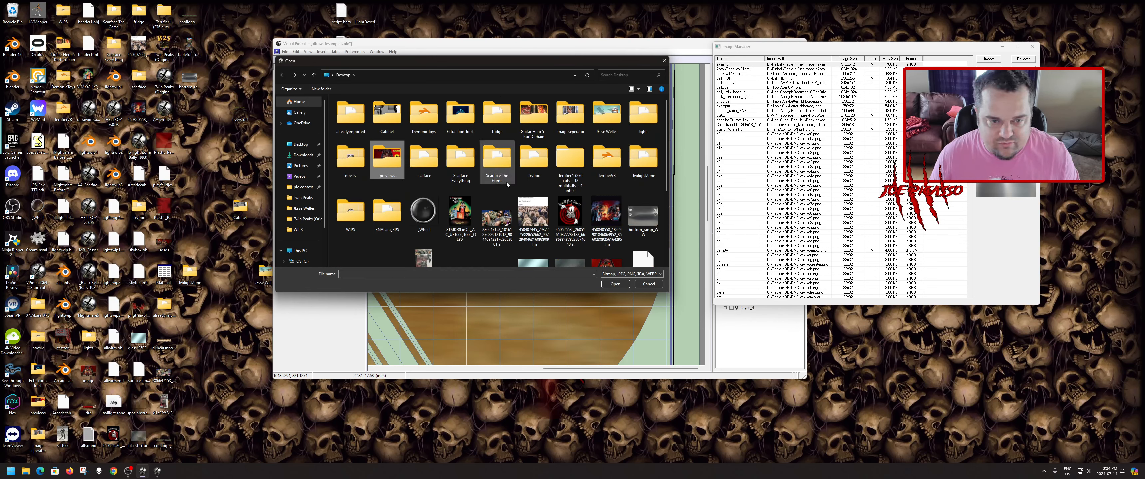
double_click(351, 211)
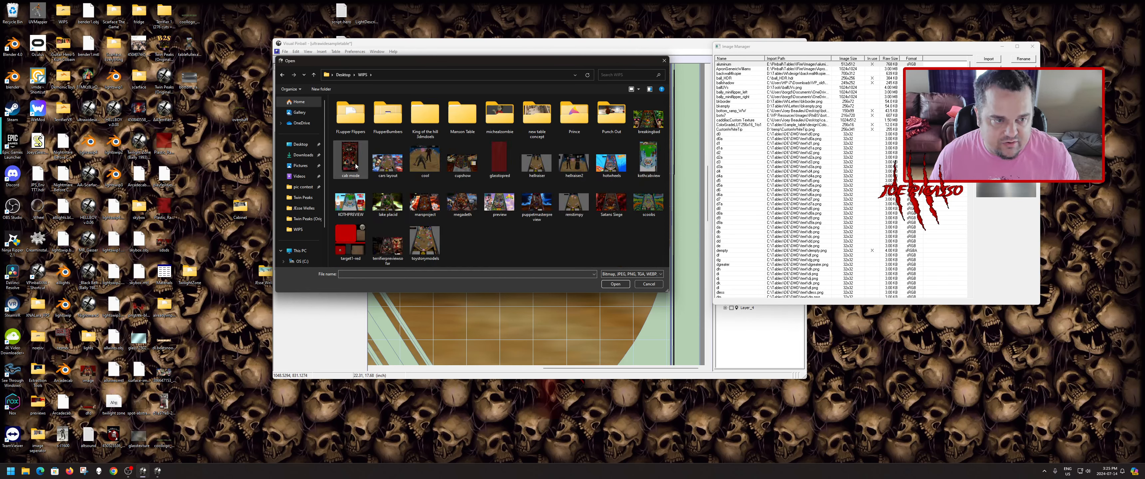
double_click(392, 115)
double_click(369, 110)
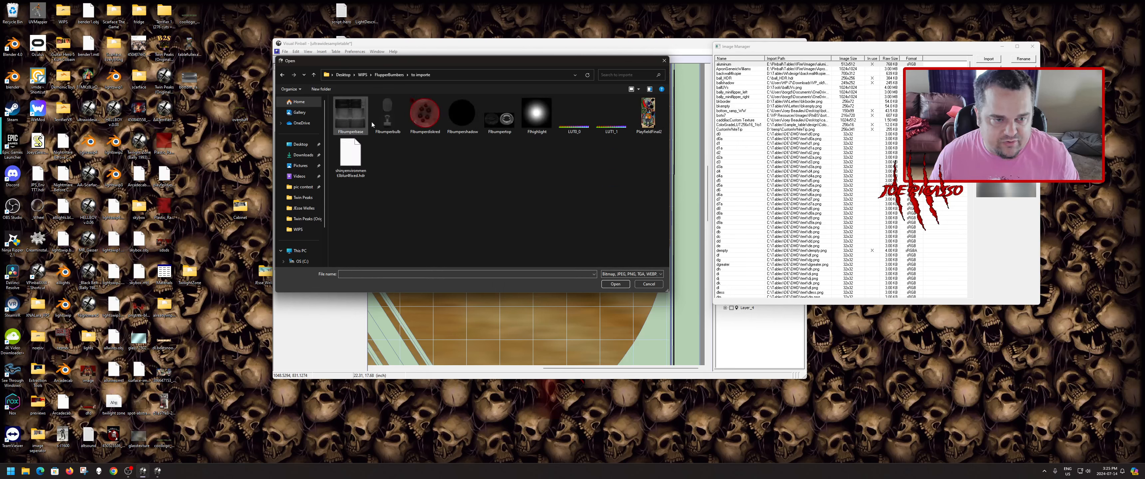
double_click(348, 157)
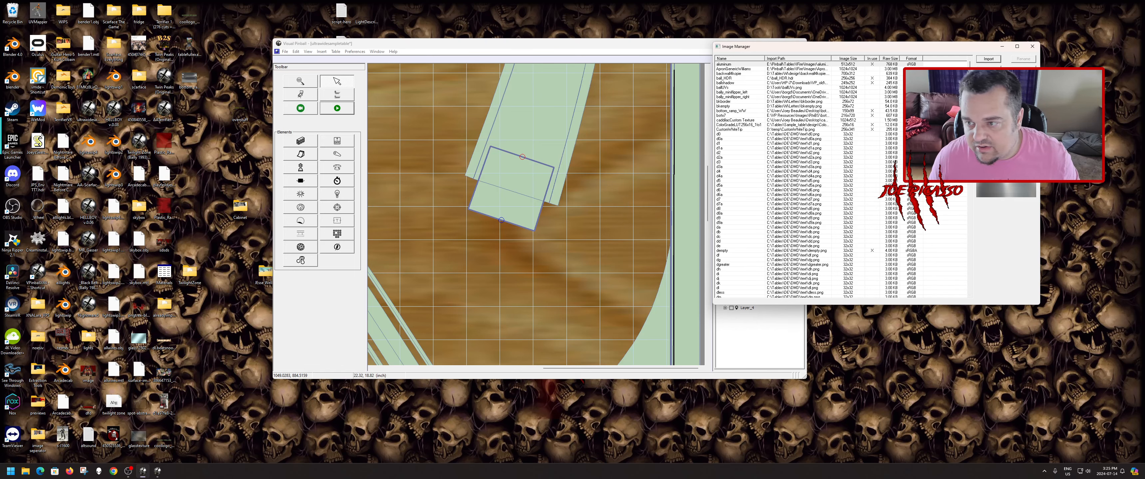
click(1033, 47)
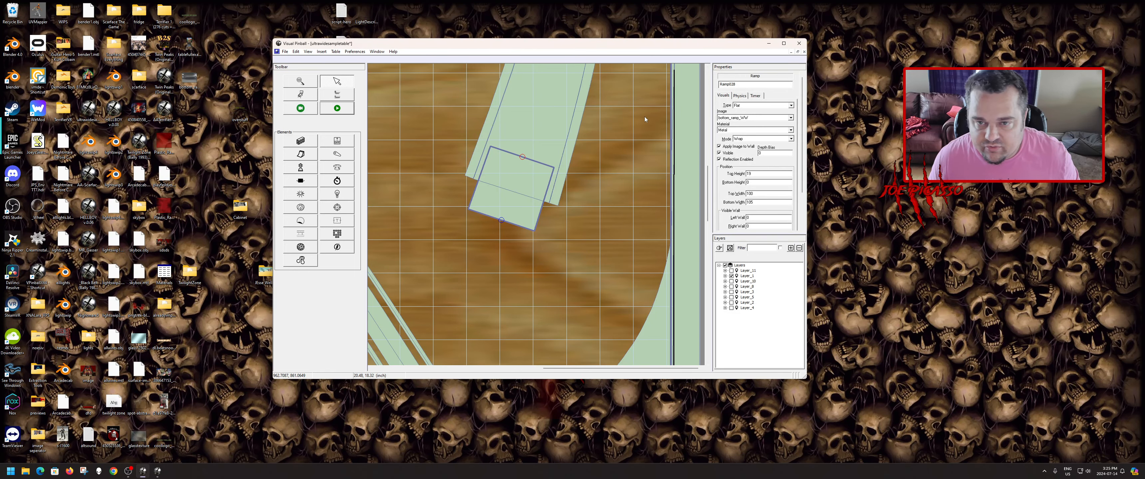
- Set the table's light emission color to black in its lighting properties
click(635, 148)
click(772, 95)
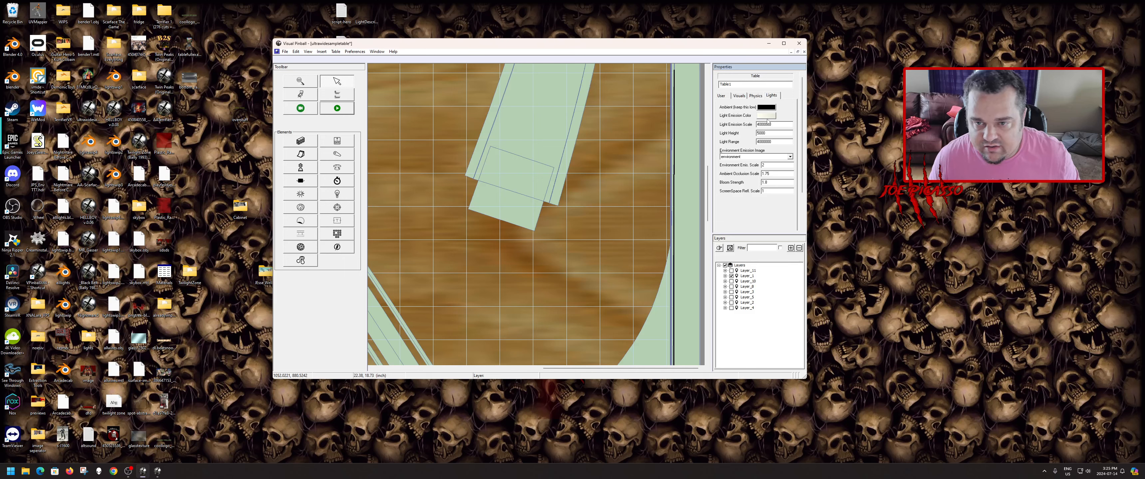
click(765, 115)
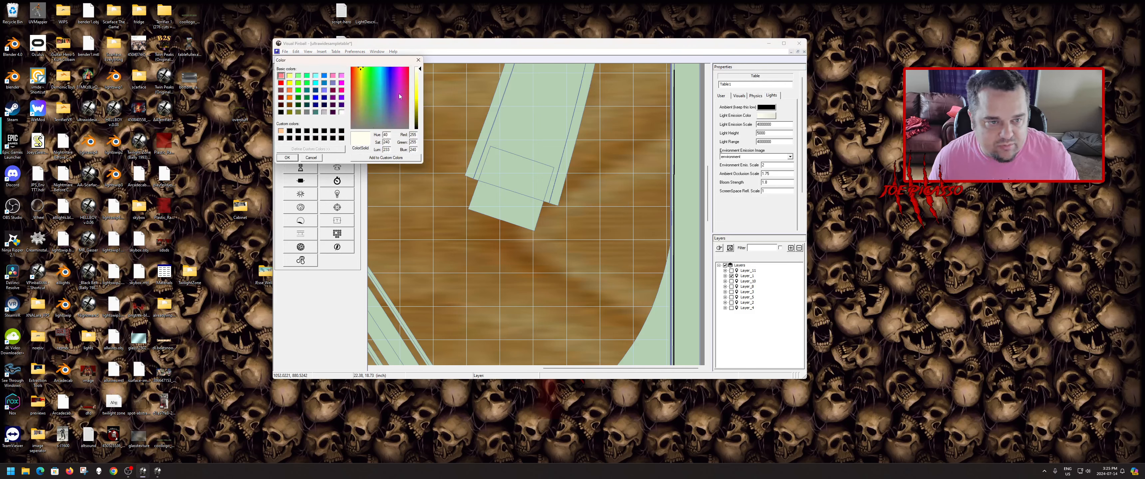
drag(420, 70, 421, 129)
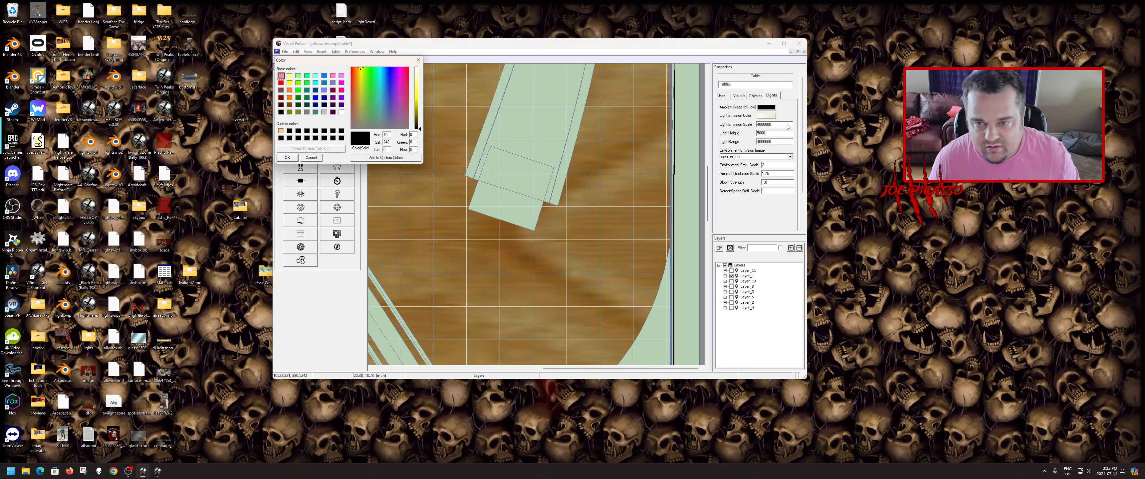
key(Return)
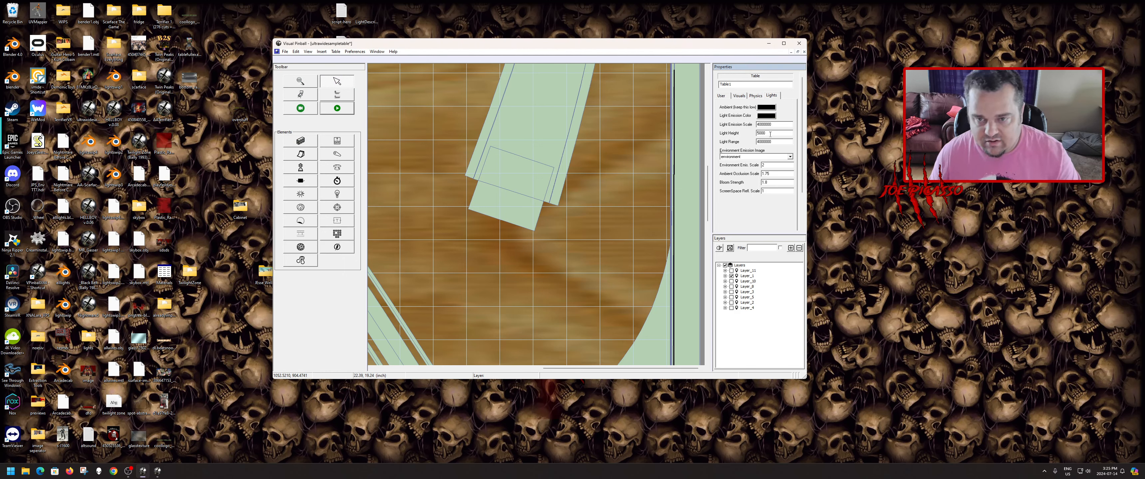
- Set the table's environment emission image to the fixed version of the blurred shinyenvironment image
click(753, 157)
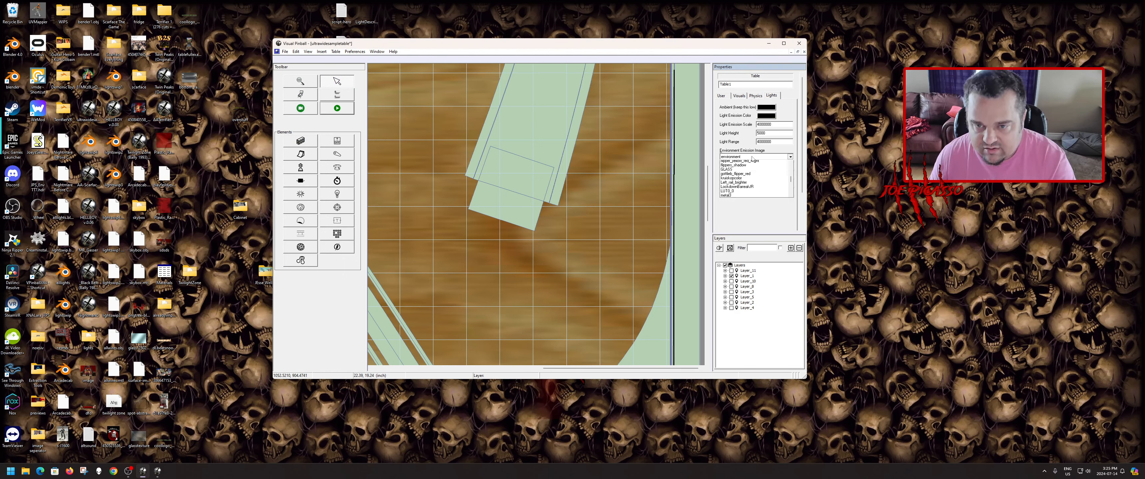
key(s)
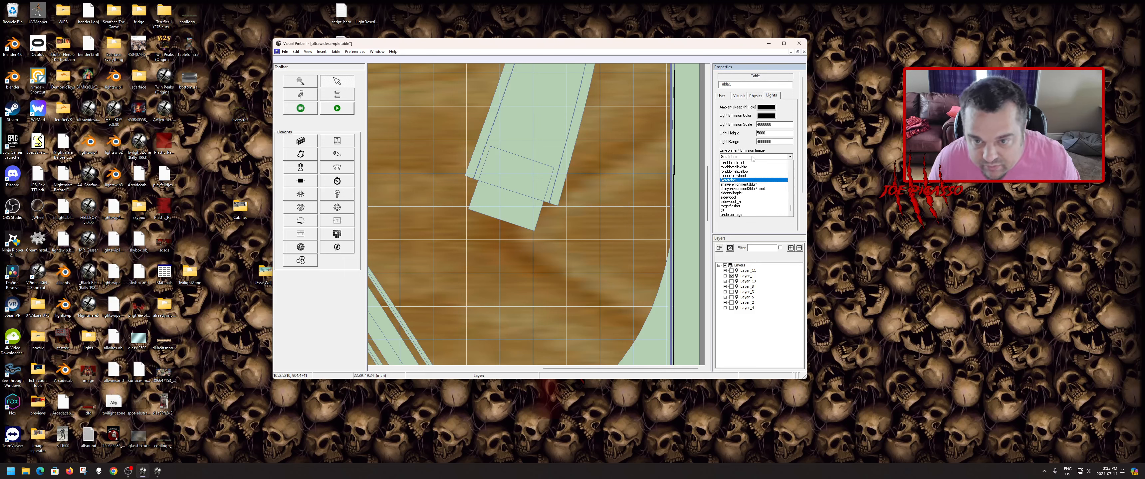
click(758, 189)
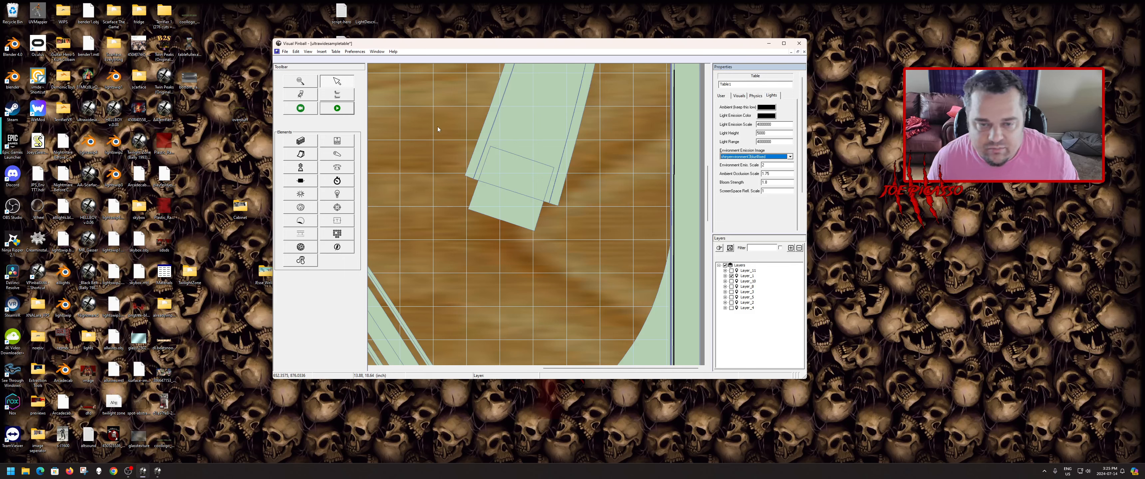
- Test-run the table to check the new environment lighting and quit back to the editor
click(337, 108)
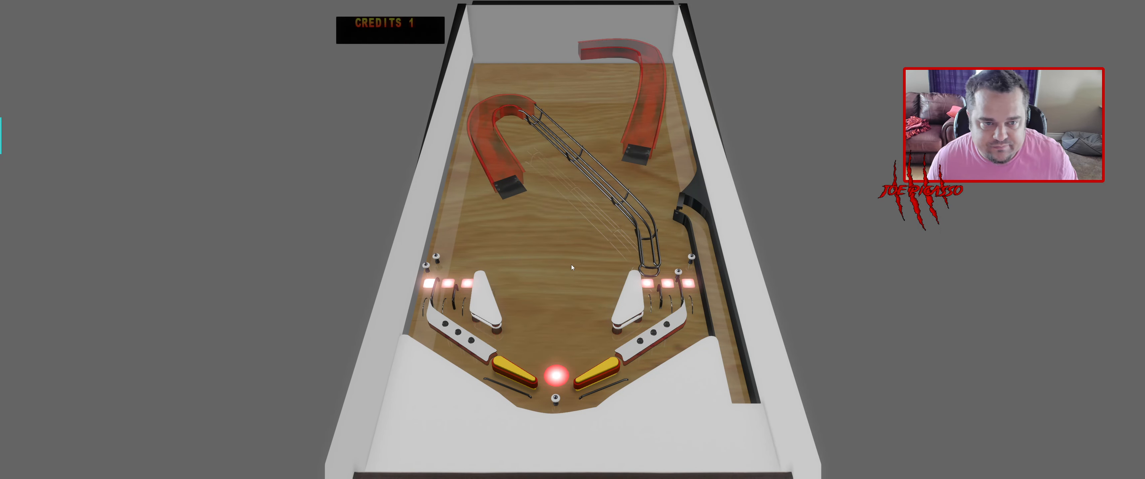
key(Escape)
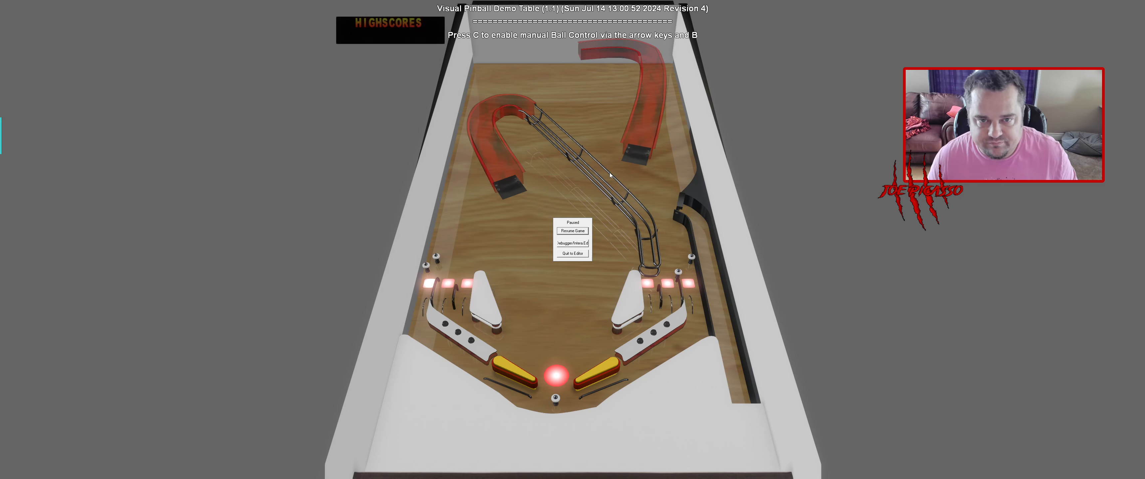
click(579, 257)
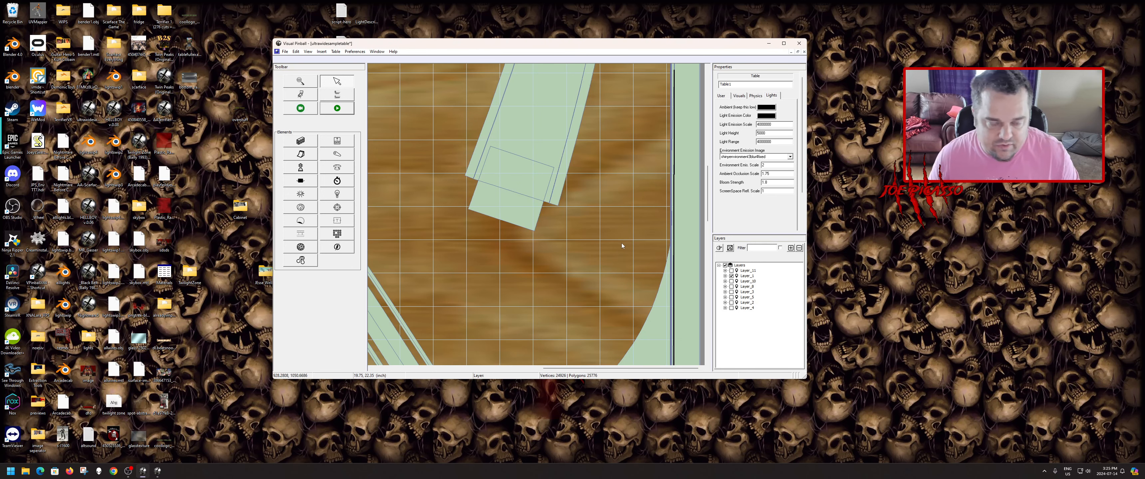
- Launch a second Visual Pinball instance from the desktop
double_click(88, 211)
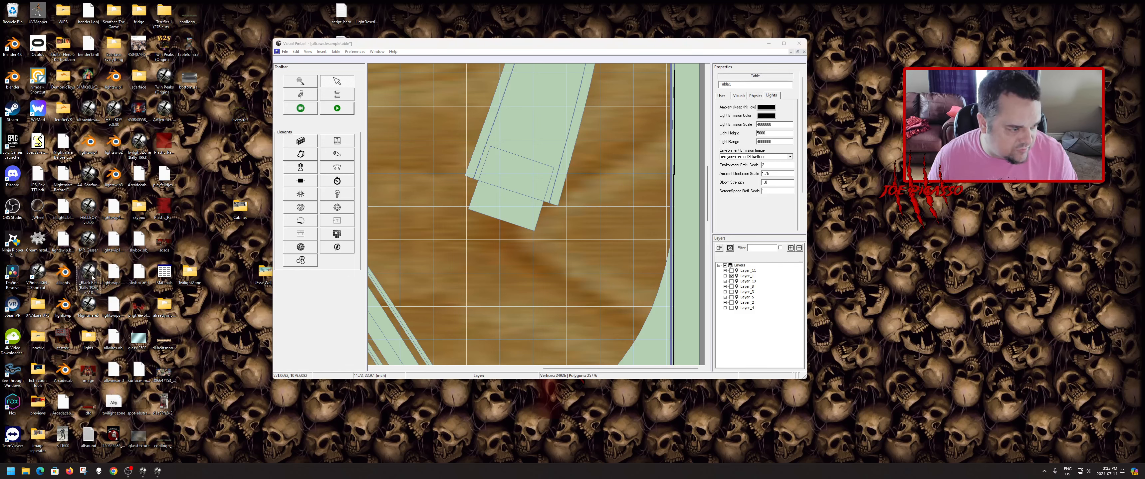
click(89, 306)
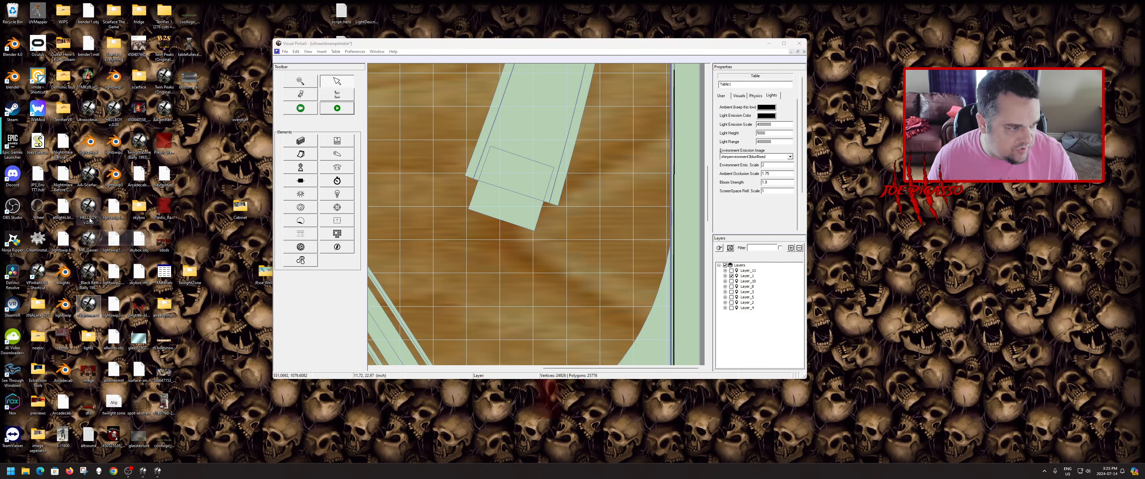
click(93, 206)
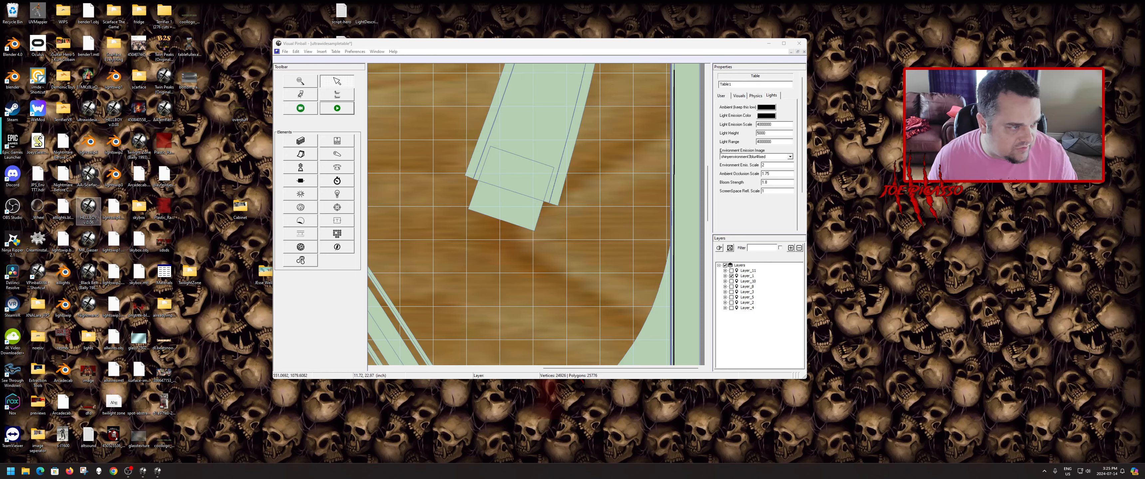
double_click(39, 275)
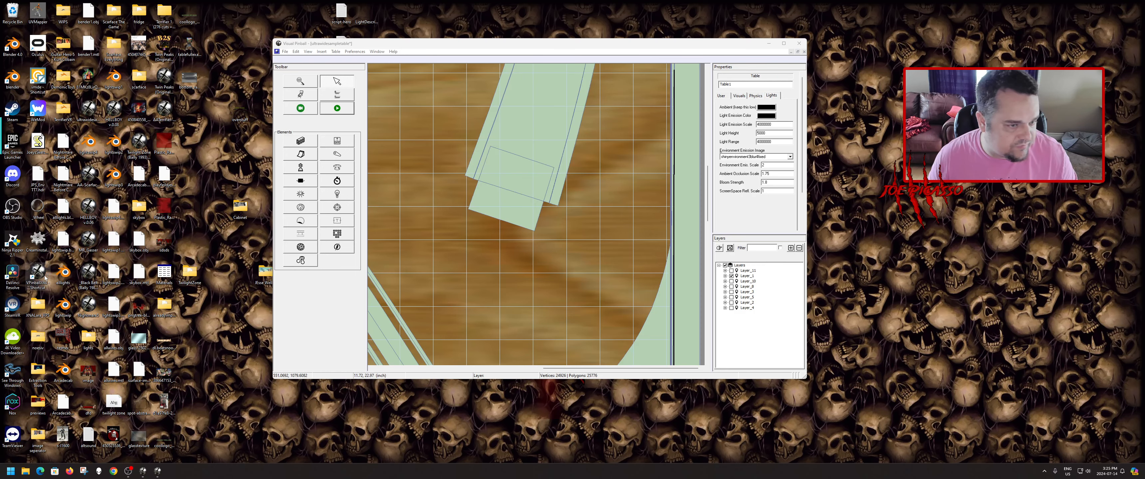
- Open the PeaceMaker table from the WIPS folder on the desktop in the second instance
click(294, 33)
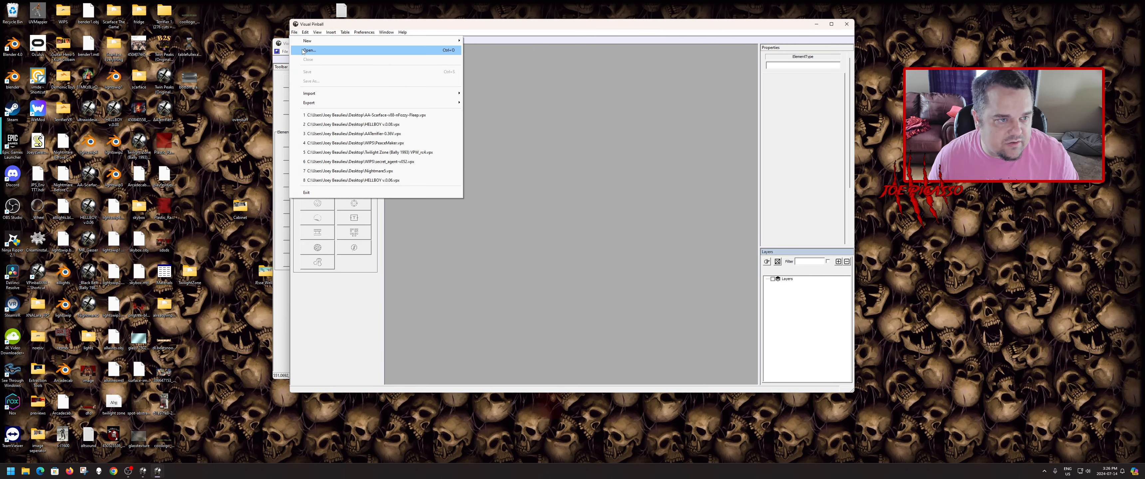
click(305, 51)
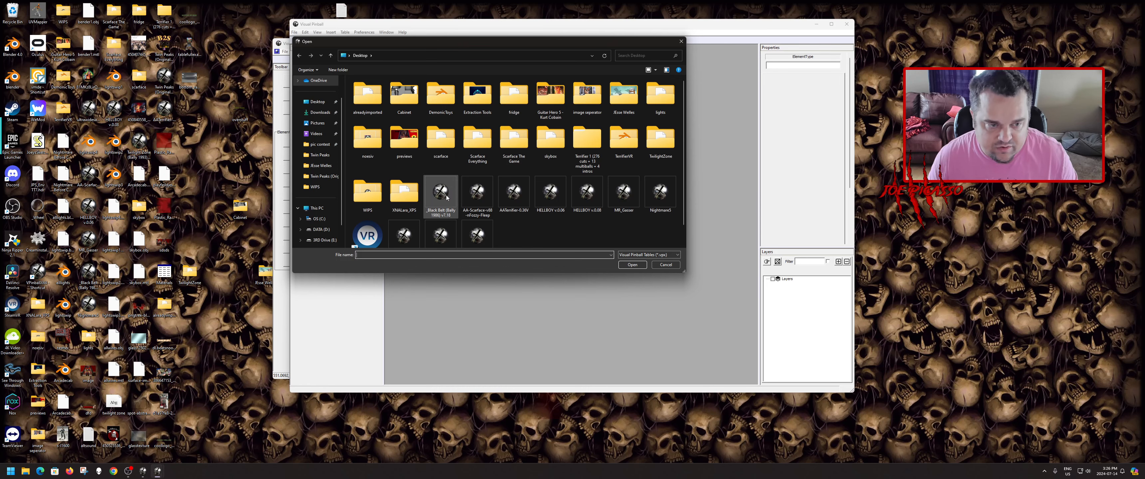
scroll(440, 189, down, 1)
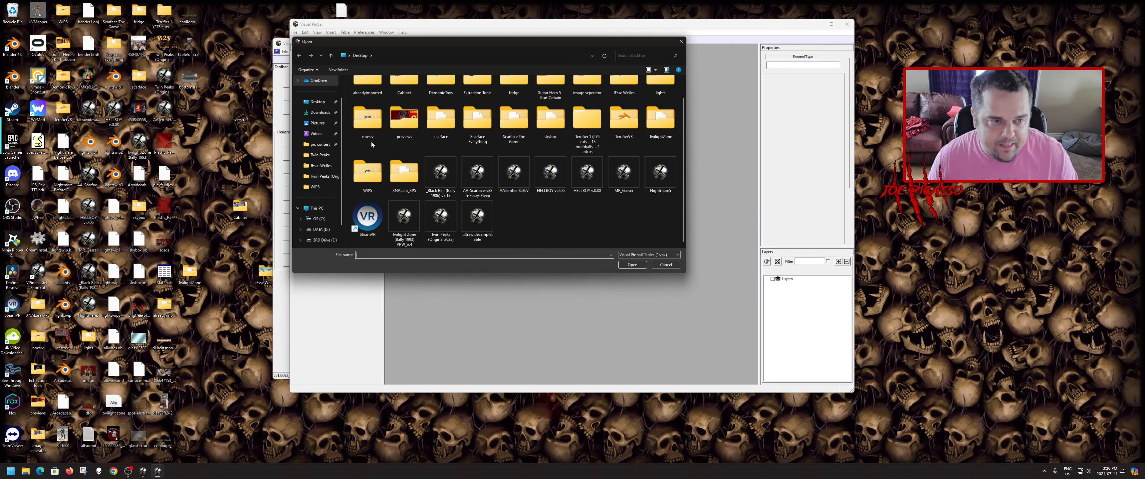
double_click(397, 128)
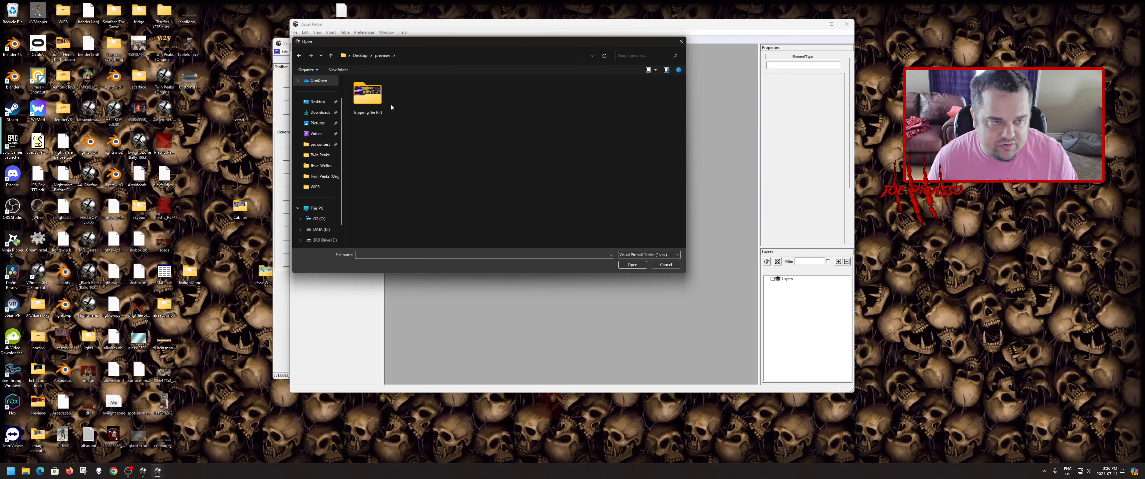
key(alt+Left)
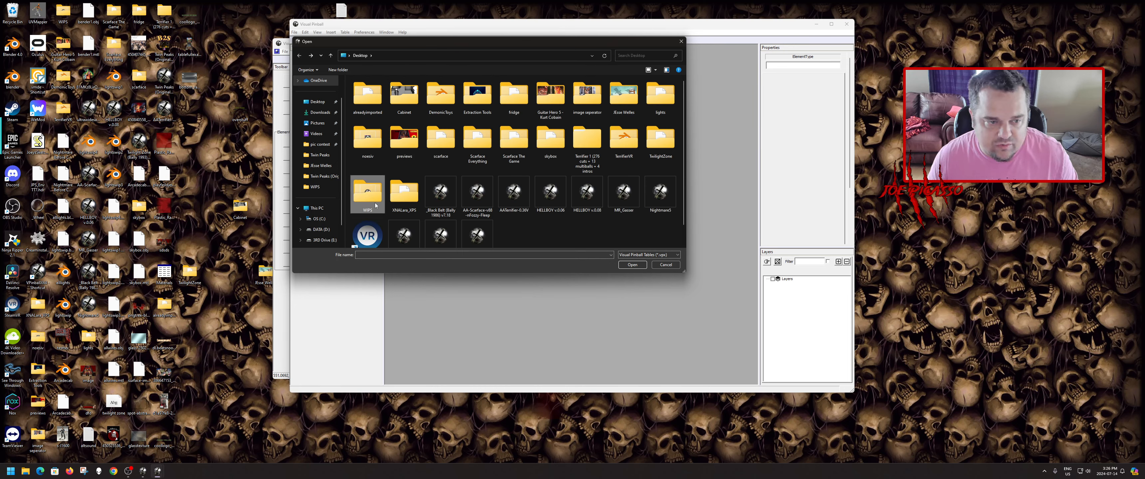
double_click(367, 190)
scroll(492, 191, down, 10)
click(515, 183)
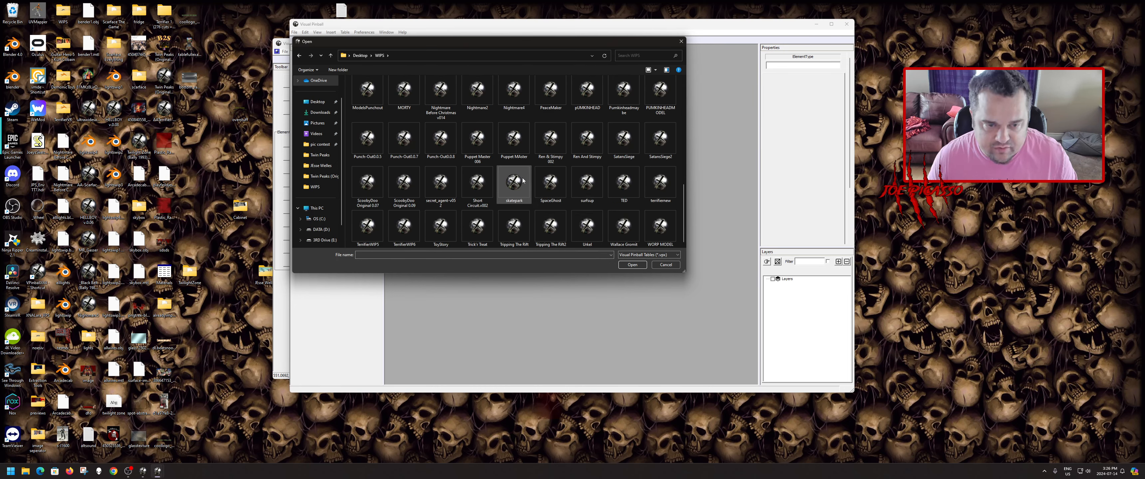
scroll(528, 180, up, 10)
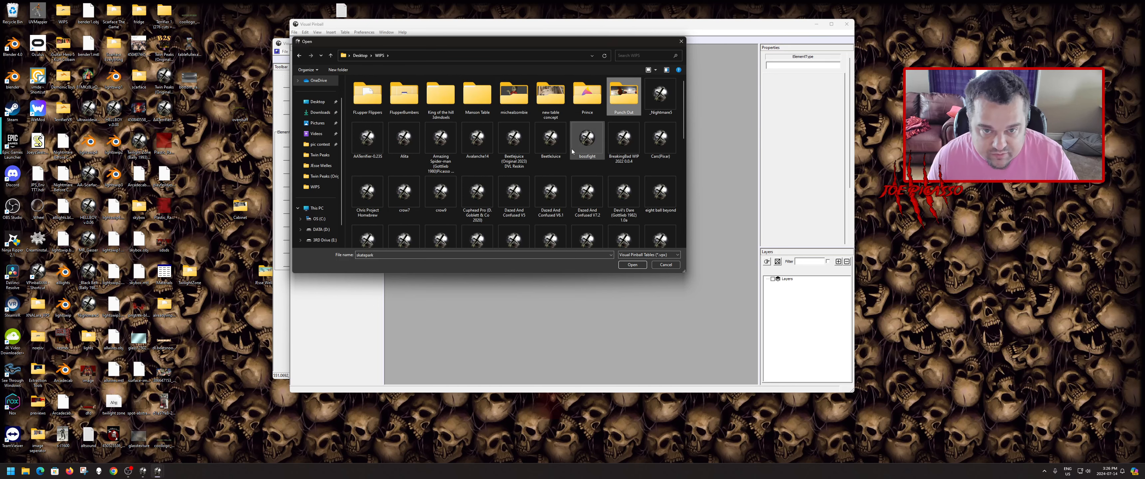
scroll(529, 178, down, 8)
click(552, 100)
double_click(554, 102)
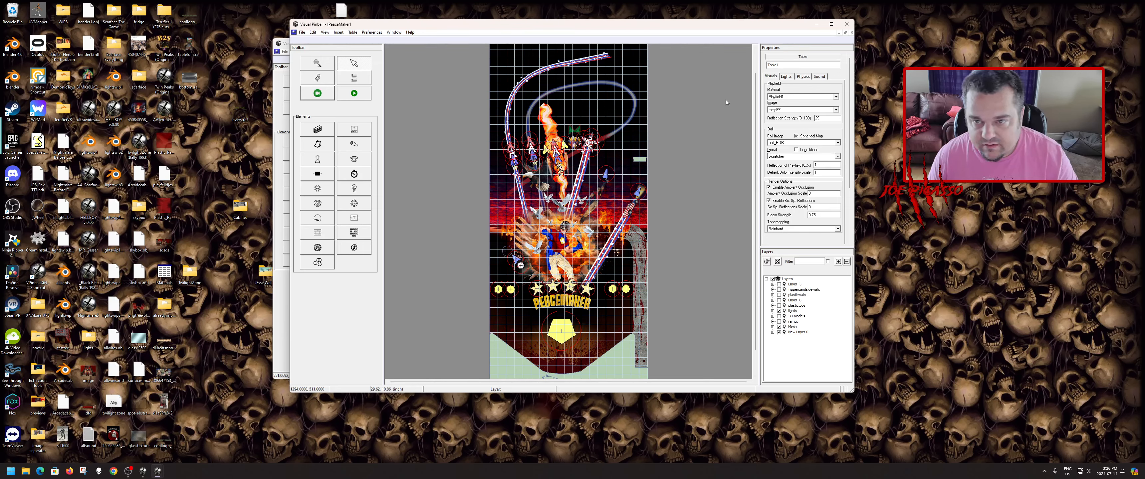
- Export PeaceMaker's environment lighting image JPS_Env 777 to the desktop as HDR, replacing the existing file, and close the image manager
click(786, 76)
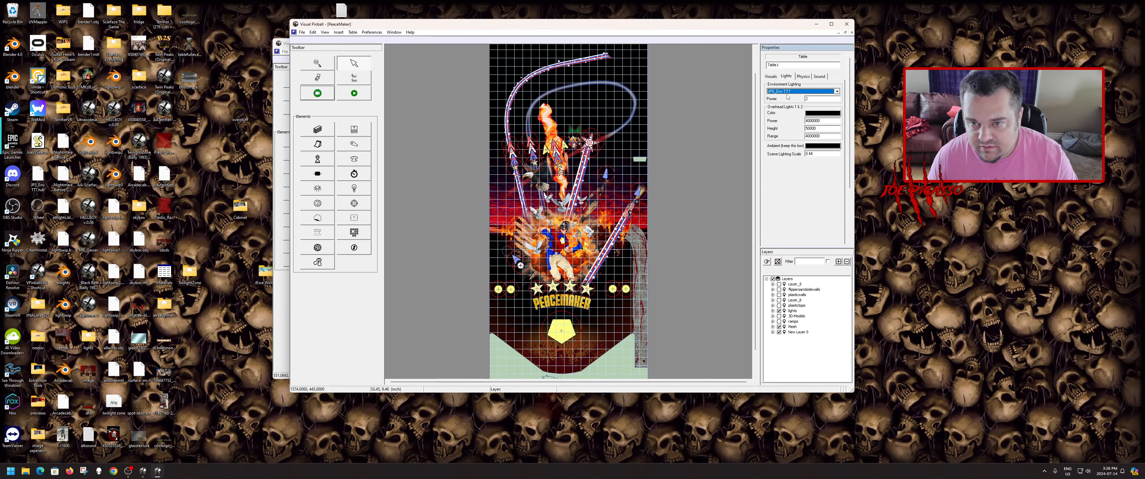
click(353, 33)
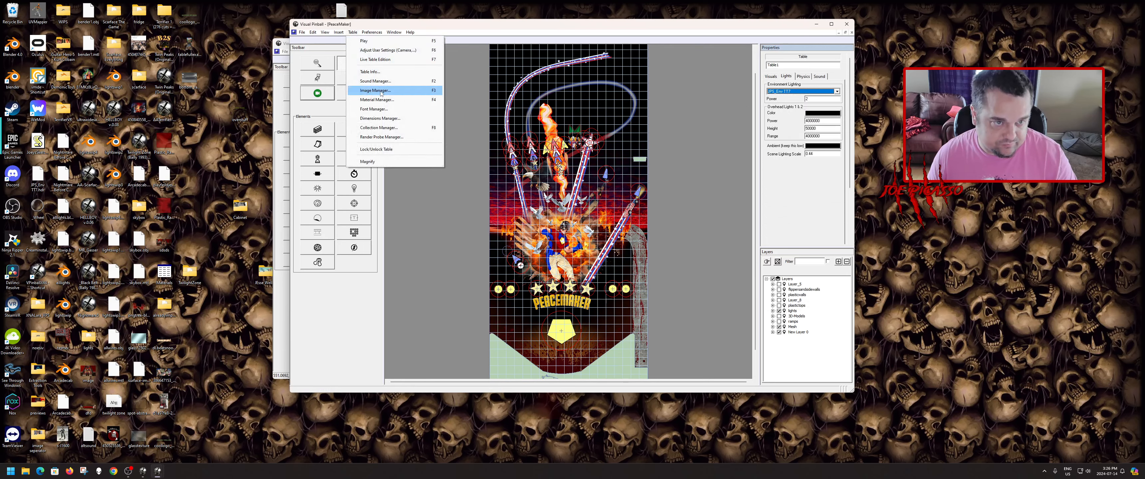
click(365, 93)
click(677, 103)
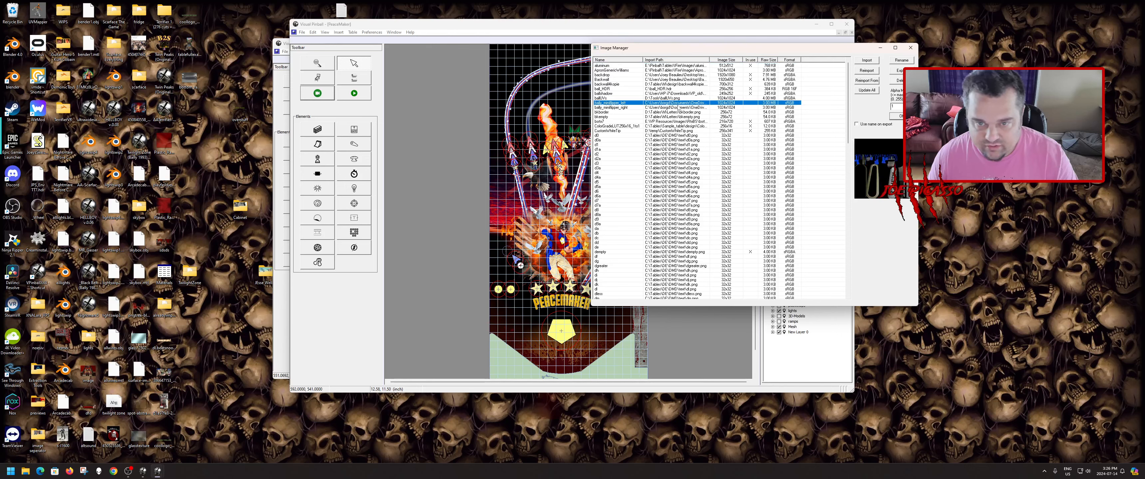
scroll(678, 108, down, 15)
click(652, 238)
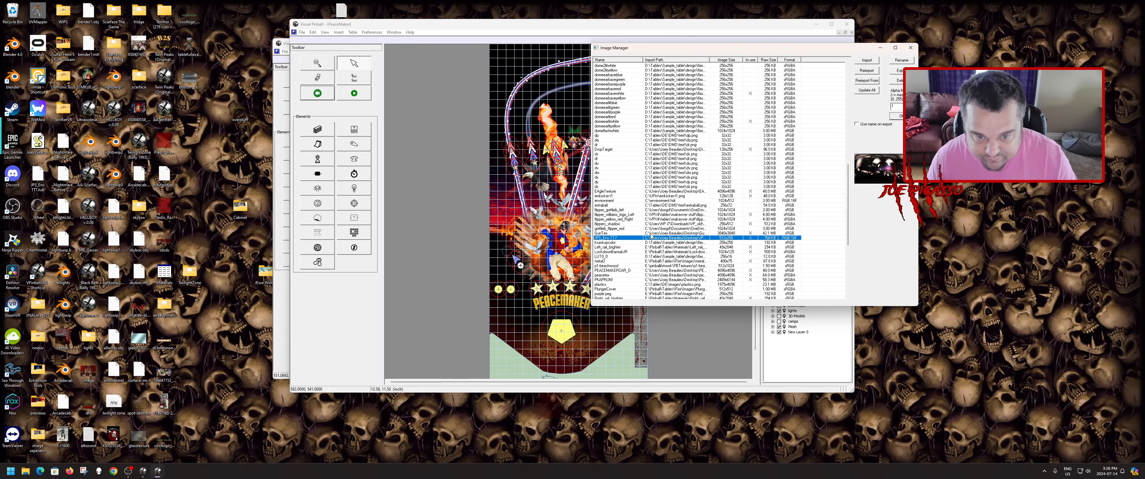
click(897, 72)
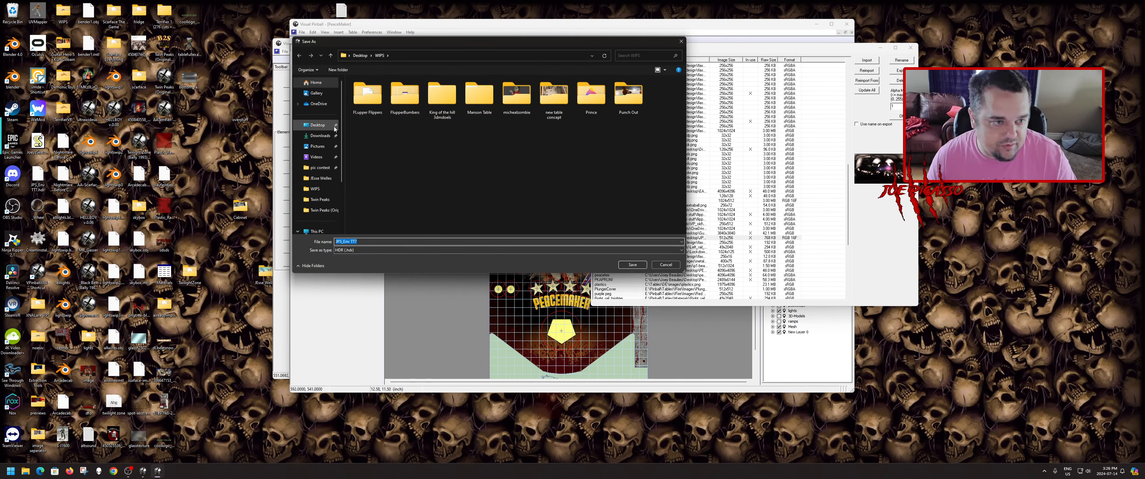
click(634, 264)
click(598, 238)
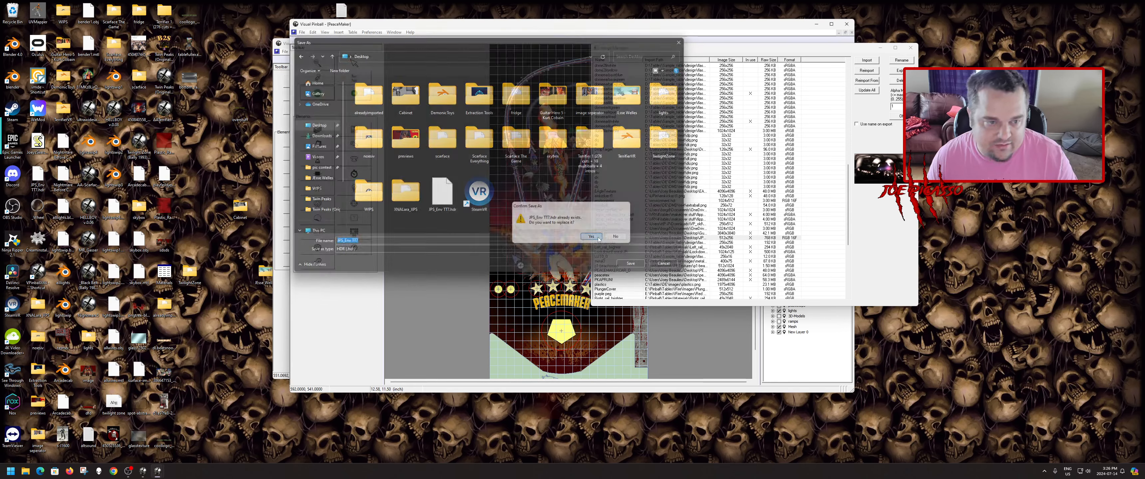
click(896, 116)
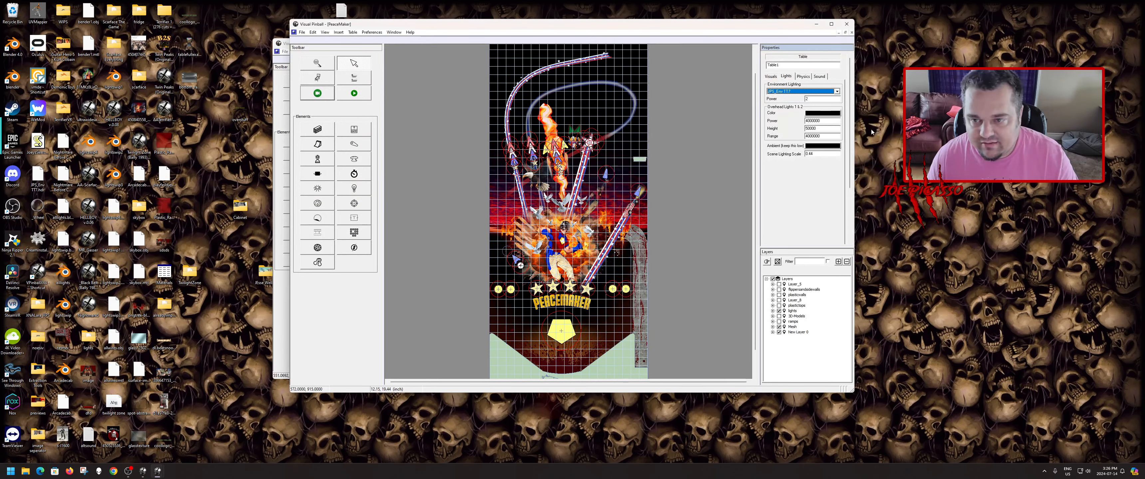
- Move the PeaceMaker window aside, review its table lighting and visuals settings, and return to the ultrawide example table
click(816, 128)
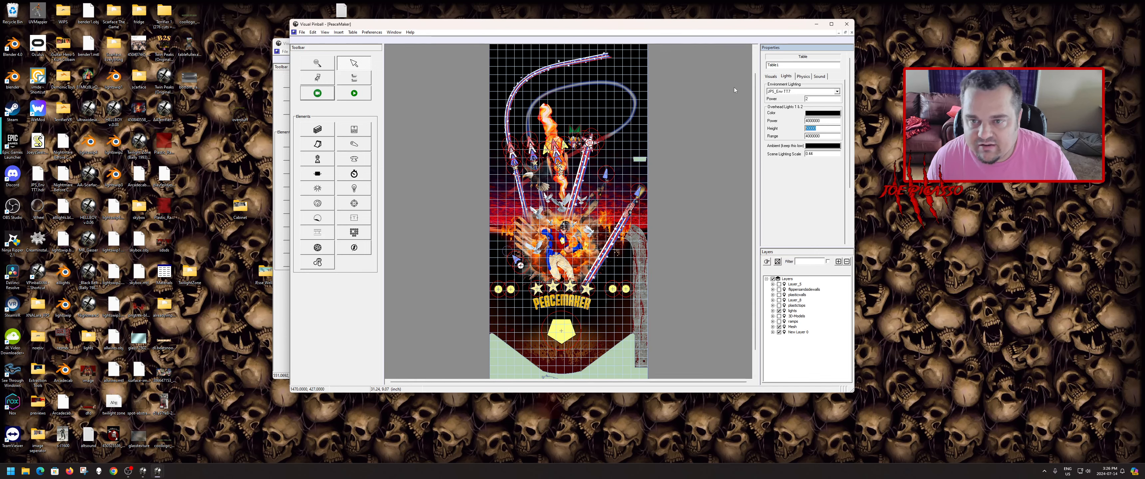
drag(692, 25, 817, 15)
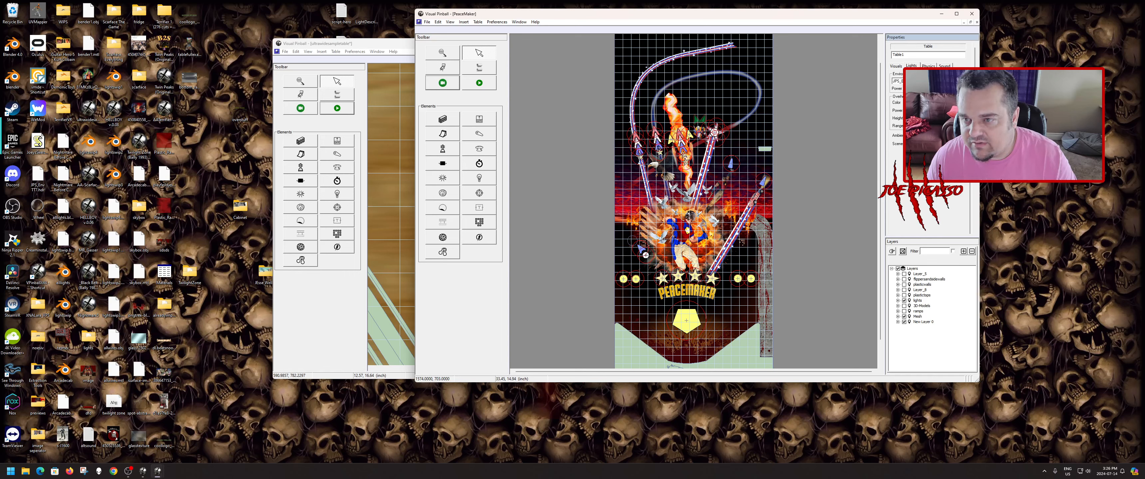
click(898, 66)
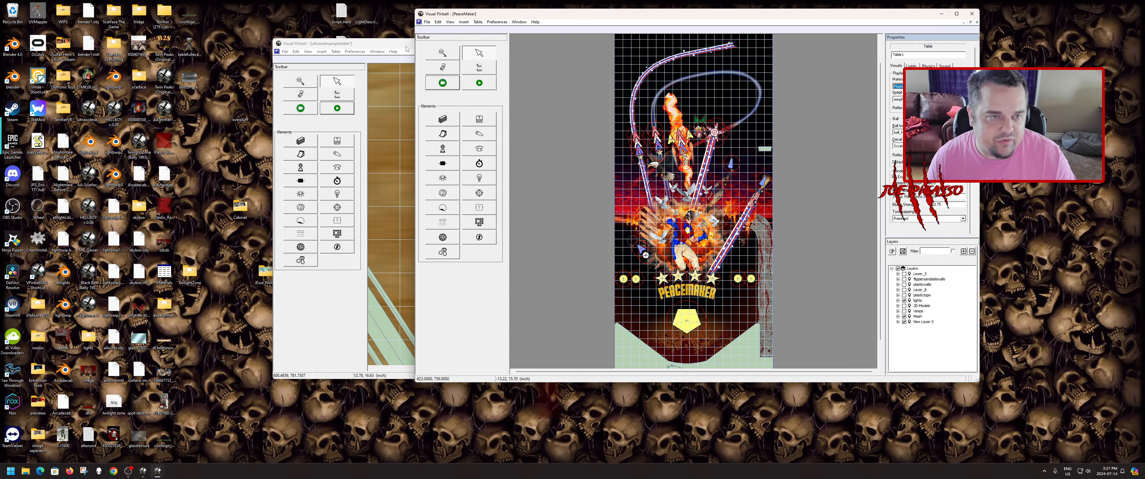
click(392, 134)
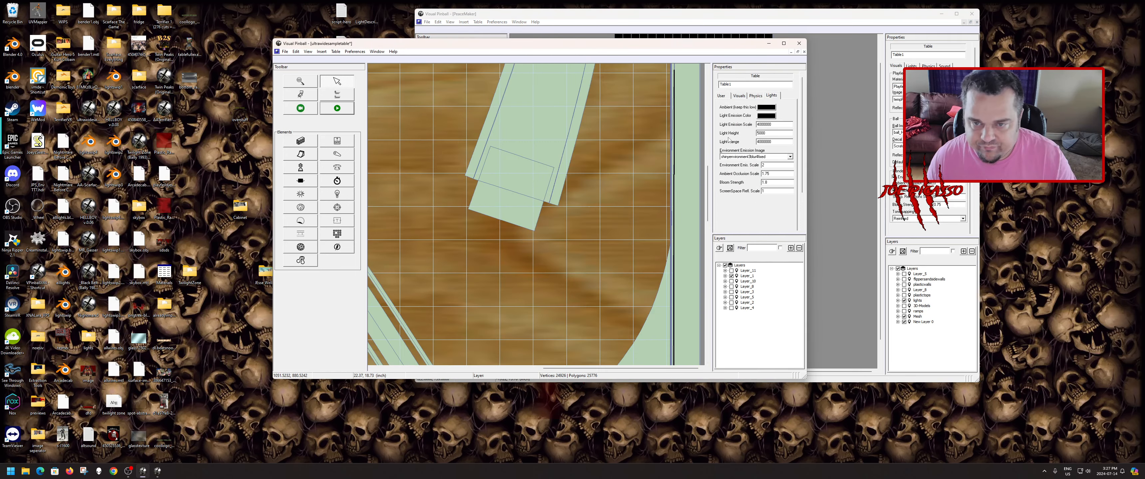
click(335, 51)
click(360, 99)
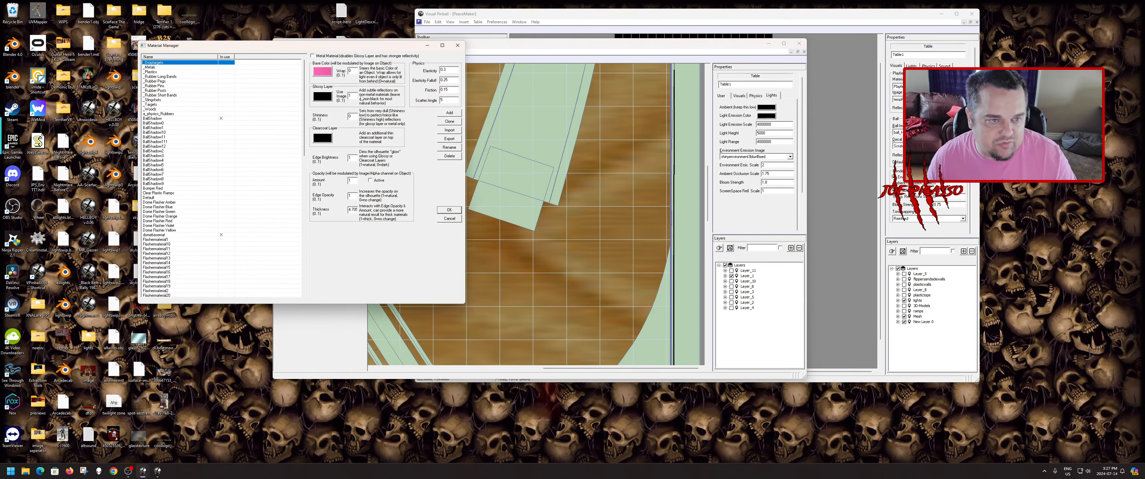
click(458, 45)
- Import the JPS_Env 777 HDR image from the desktop into the example table and close the image manager
click(336, 52)
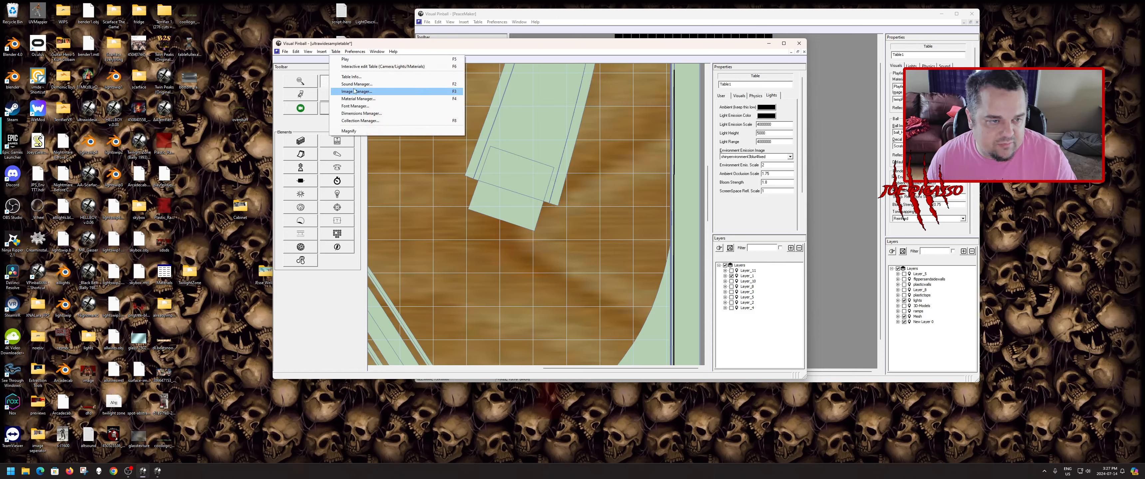
click(355, 90)
click(989, 60)
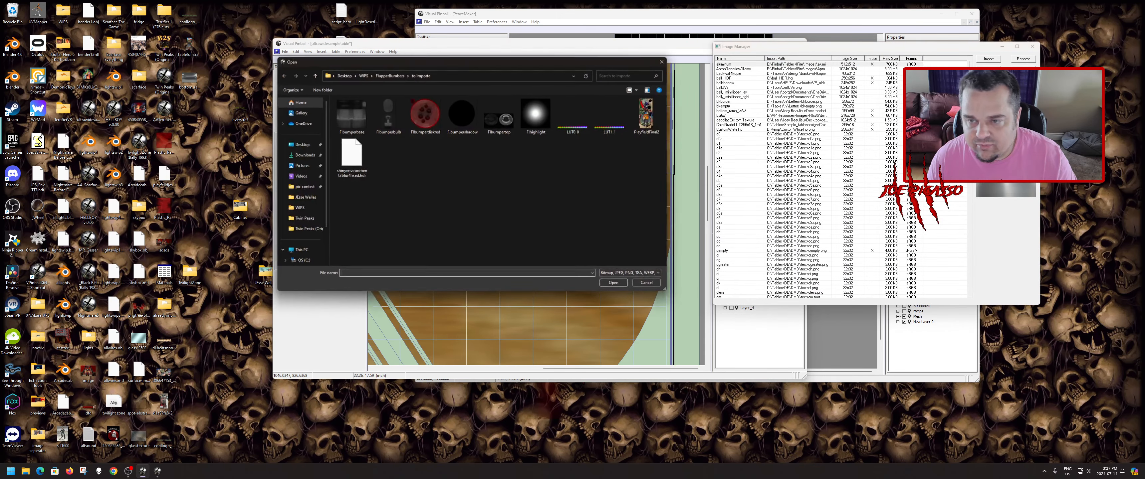
click(301, 145)
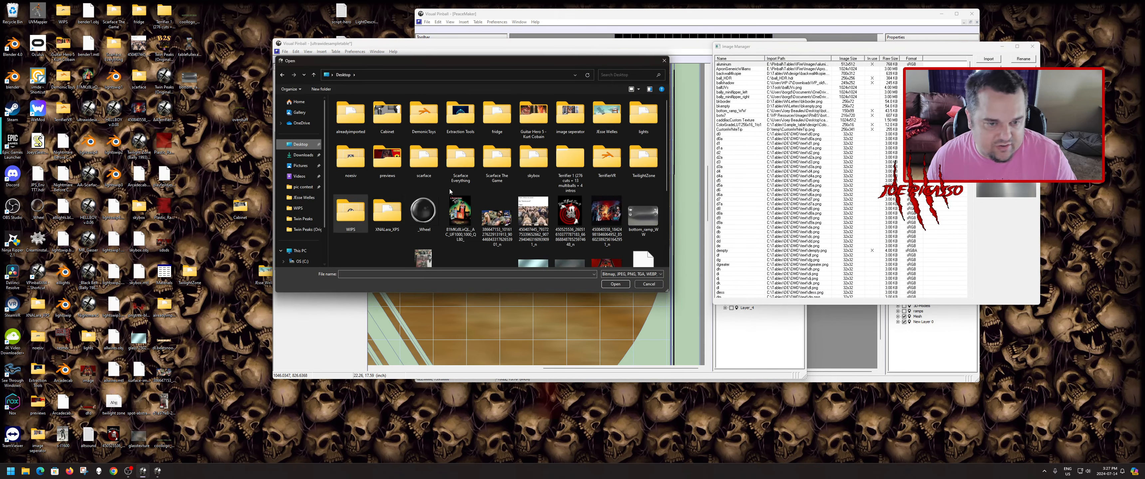
scroll(578, 187, down, 5)
double_click(643, 195)
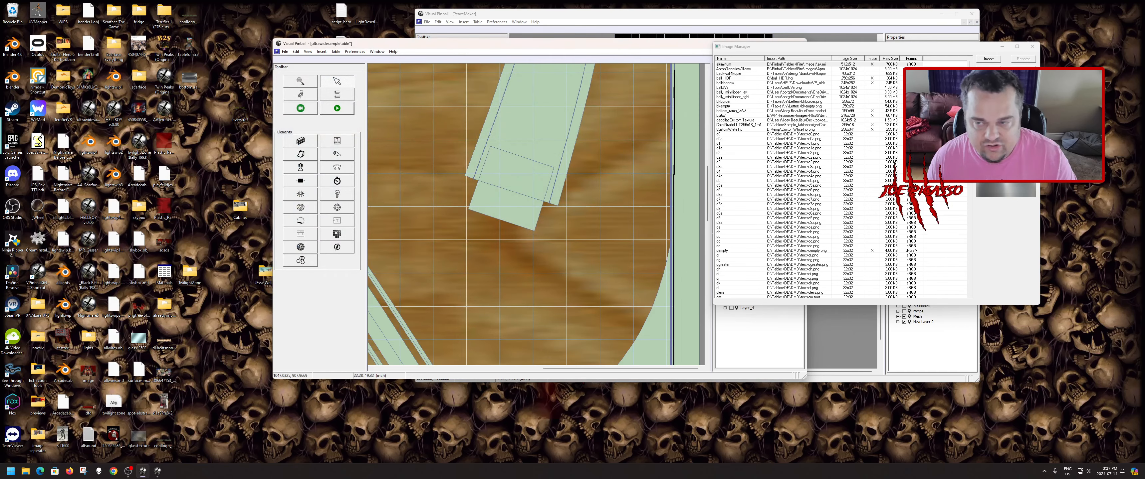
click(1033, 46)
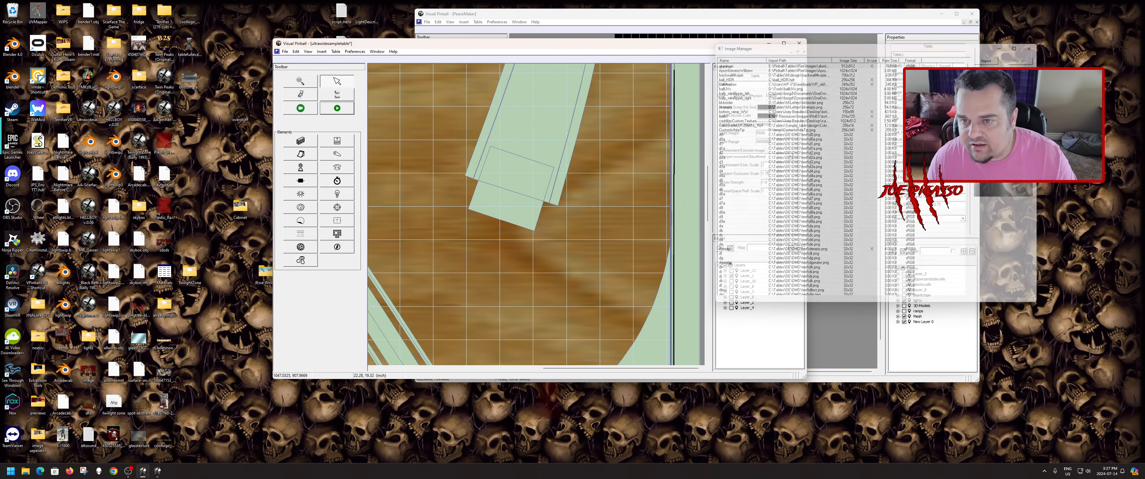
- Set the table's light height to 50000 and its environment emission image to JPS_Env 777
click(772, 133)
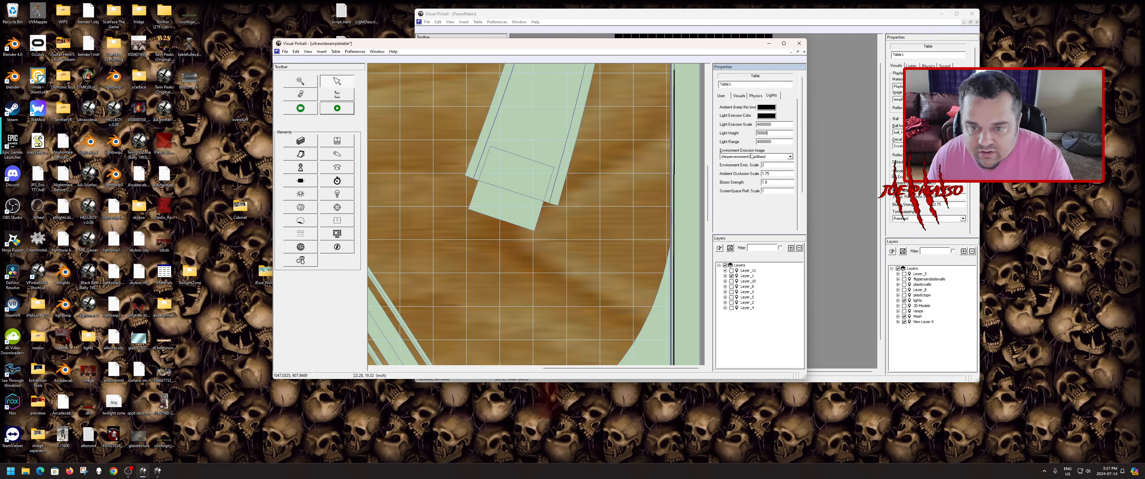
click(751, 156)
key(j)
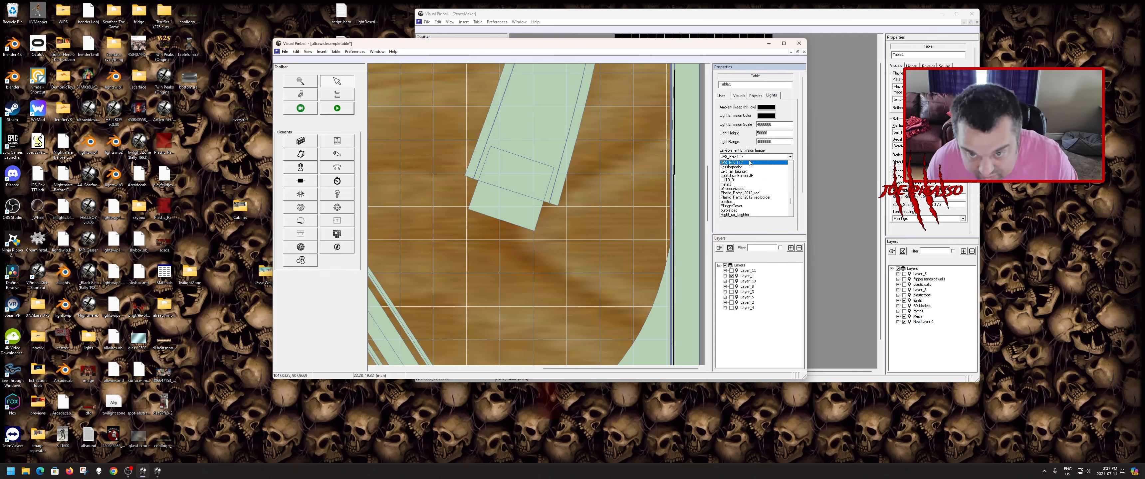
click(750, 164)
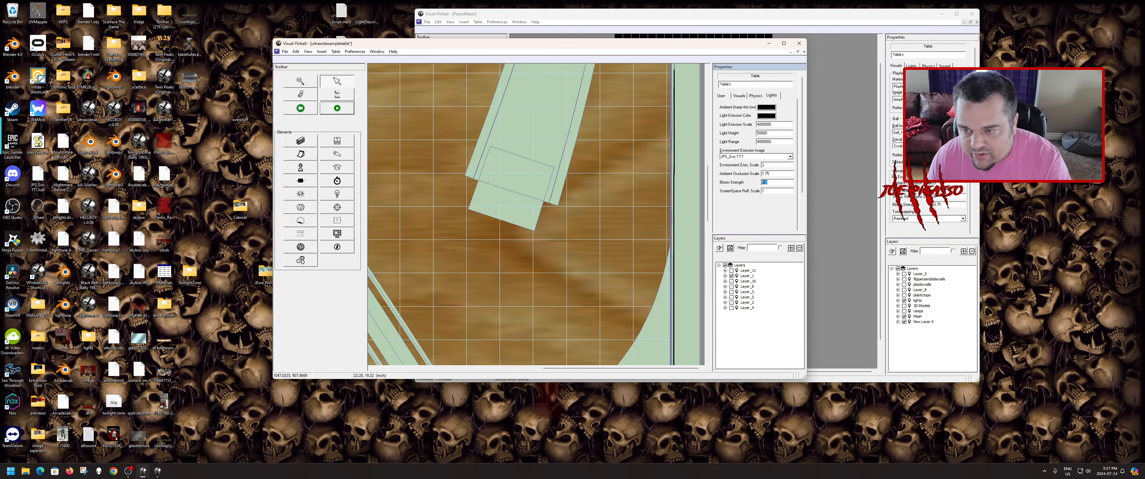
- Check the PeaceMaker table's lighting settings and set the example table's bloom strength to 0.75
click(946, 205)
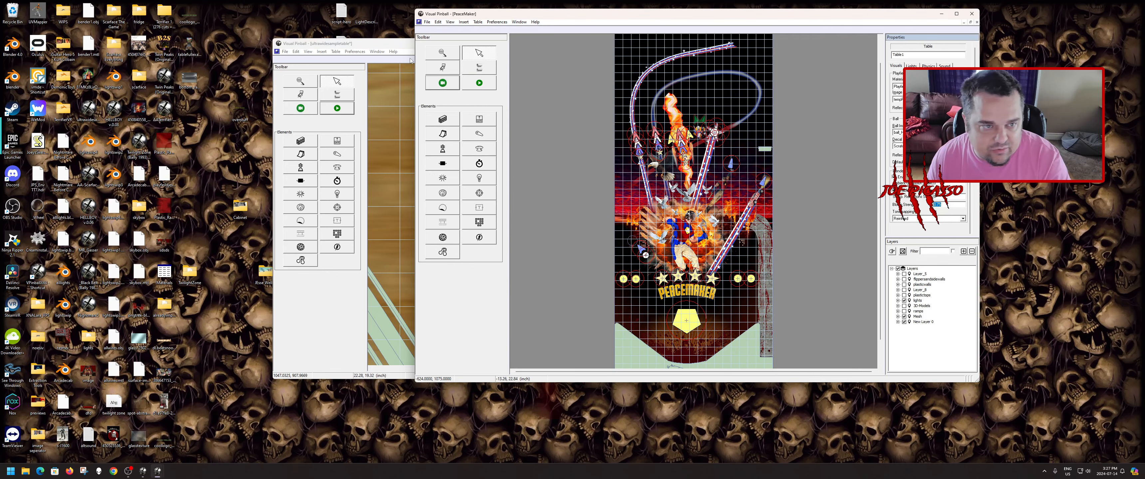
click(413, 47)
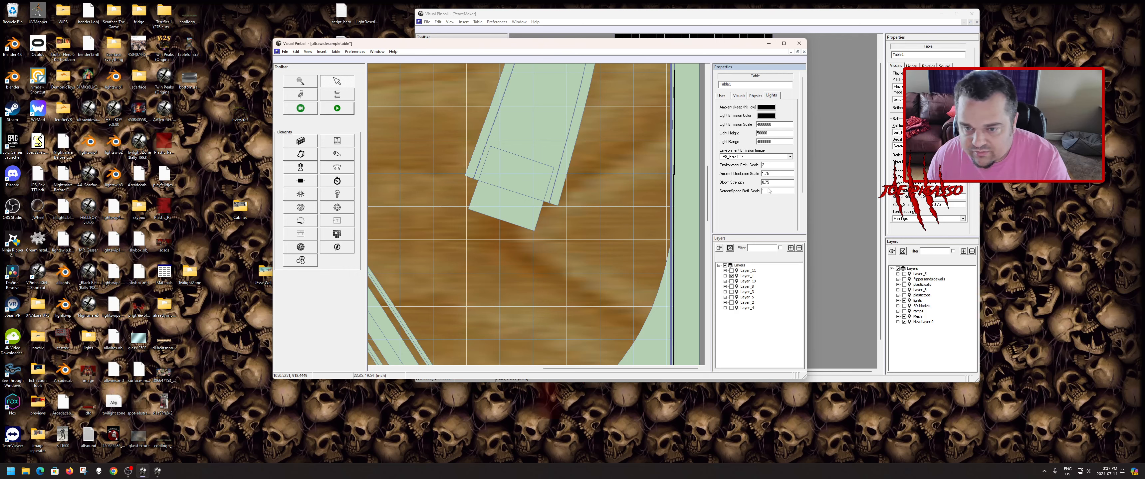
double_click(763, 191)
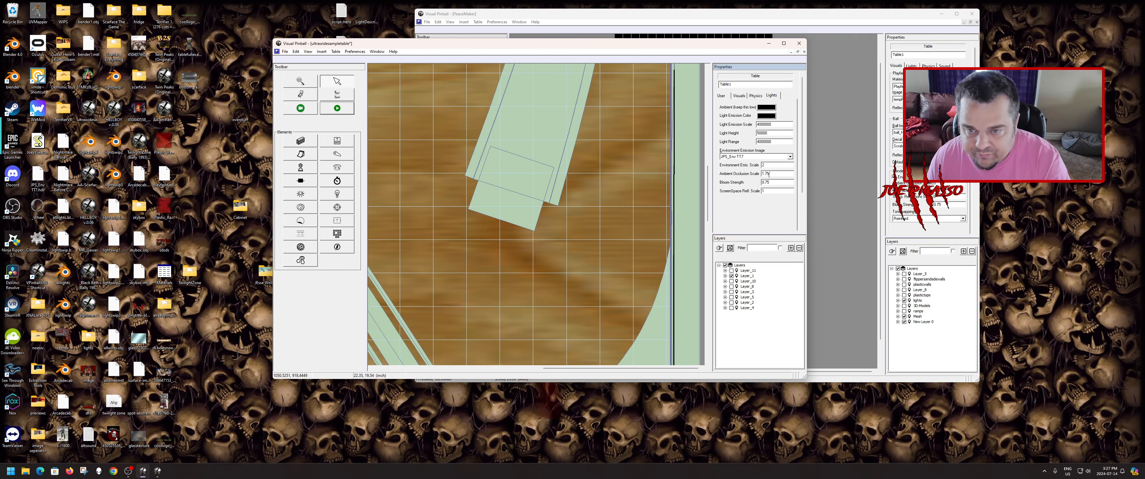
- Play the example table to preview the new environment lighting, and quit back to the editor
click(337, 108)
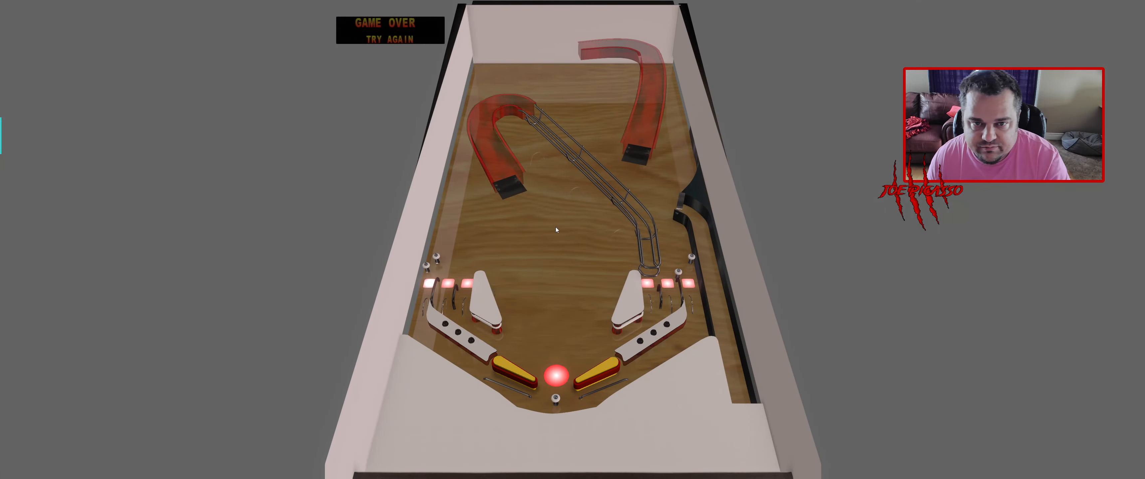
key(5)
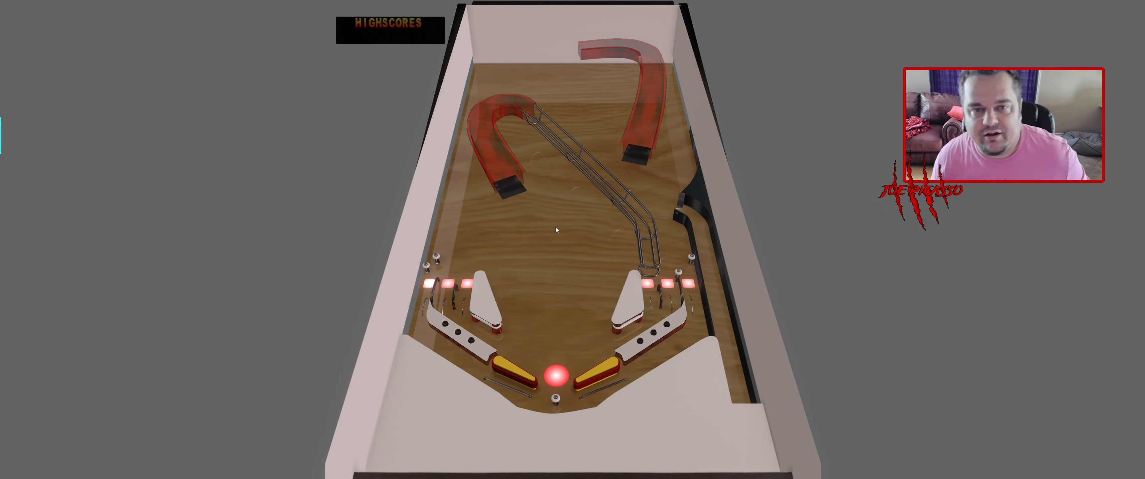
key(Escape)
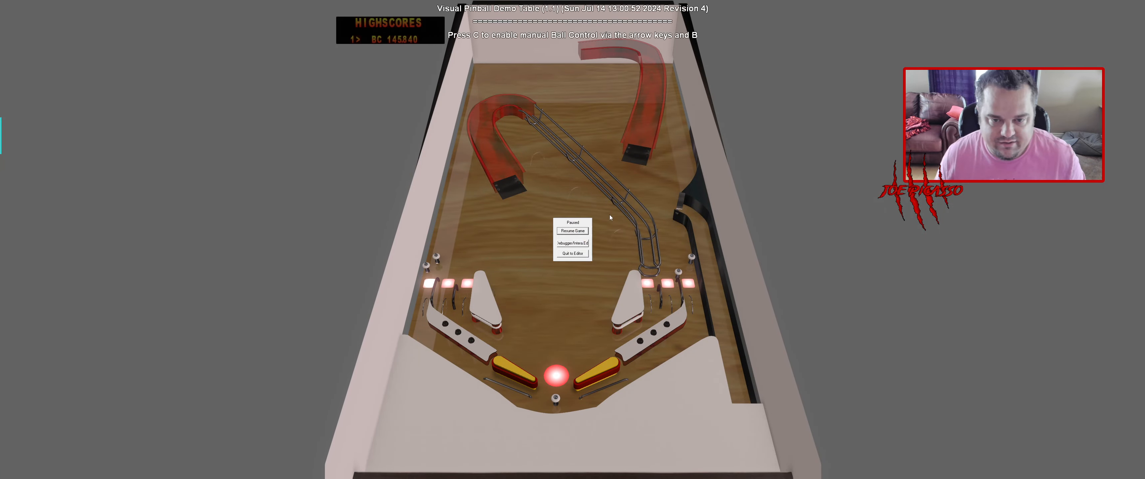
click(573, 254)
- Check the height and width settings of the upper plastic ramp's elevated exit section
scroll(561, 249, down, 2)
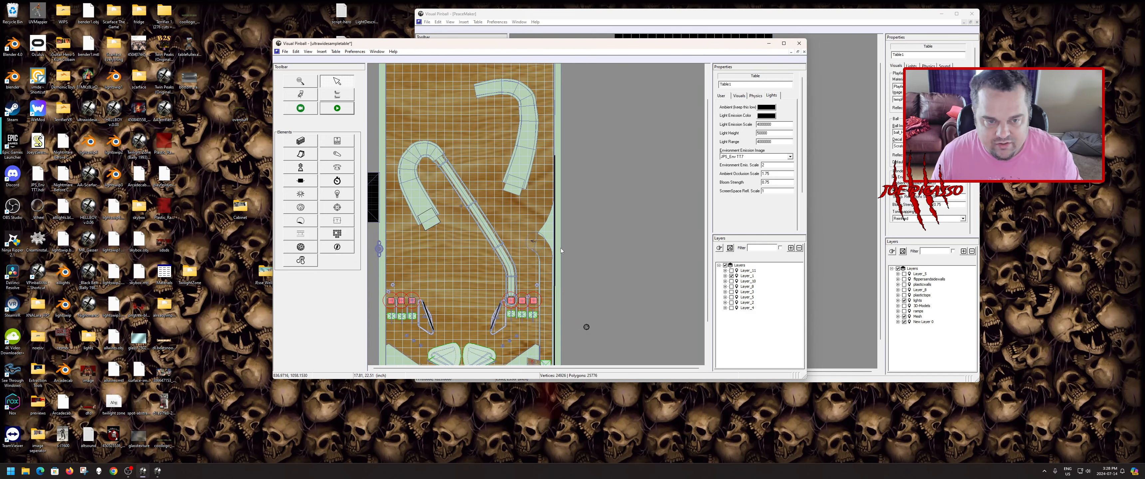
scroll(578, 178, up, 1)
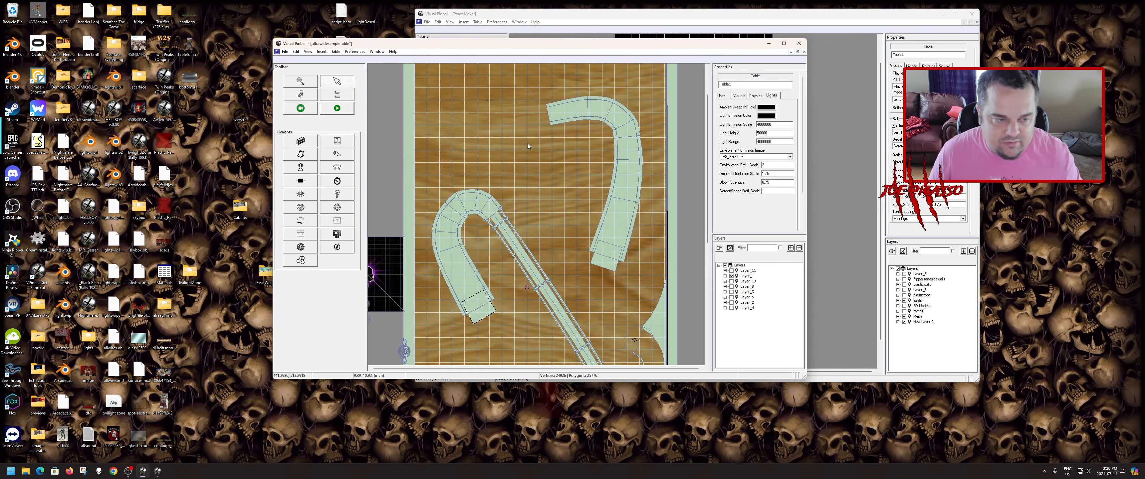
click(552, 113)
click(722, 96)
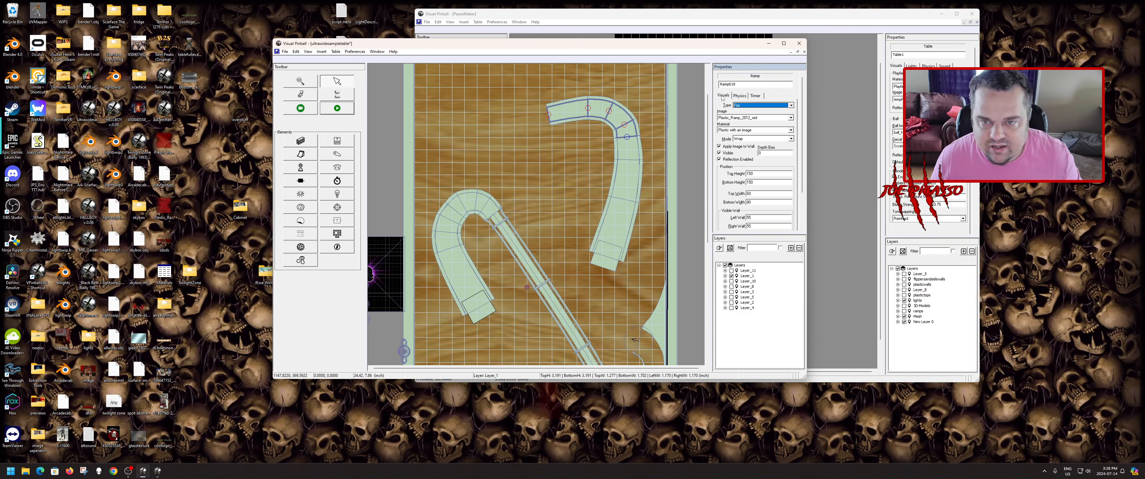
click(456, 121)
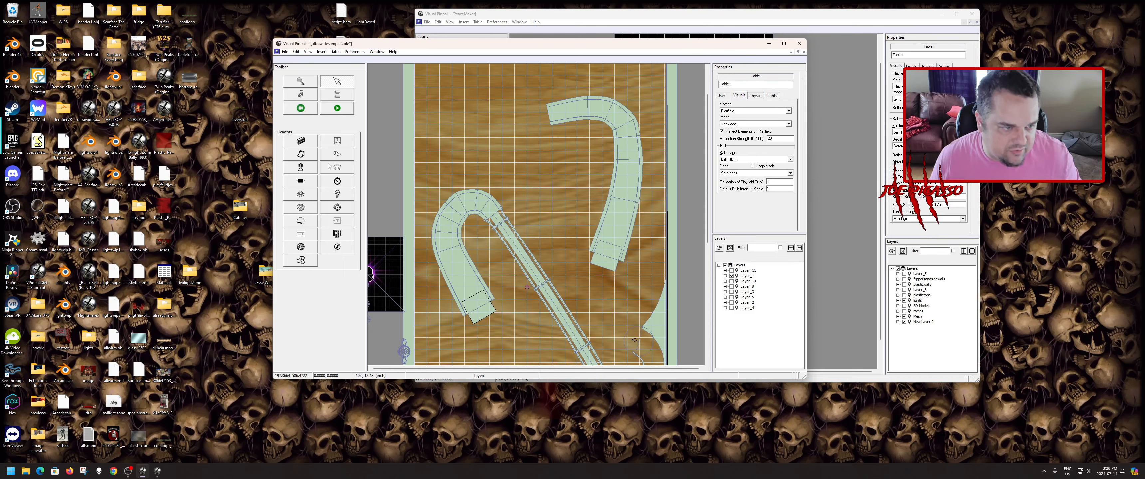
- Add a new ramp to the upper playfield and attach its bottom end to the upper plastic ramp's exit
click(300, 154)
click(489, 135)
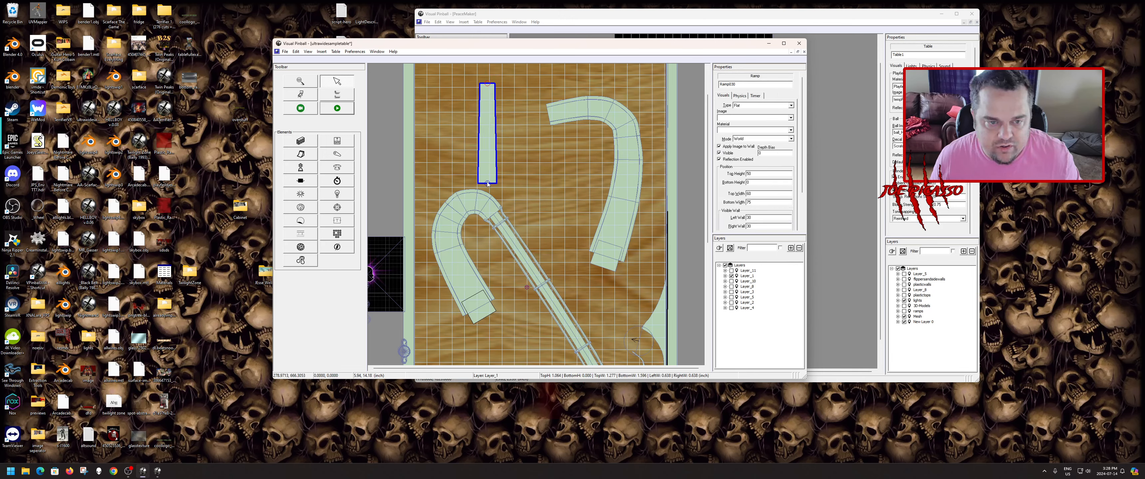
drag(488, 183, 550, 115)
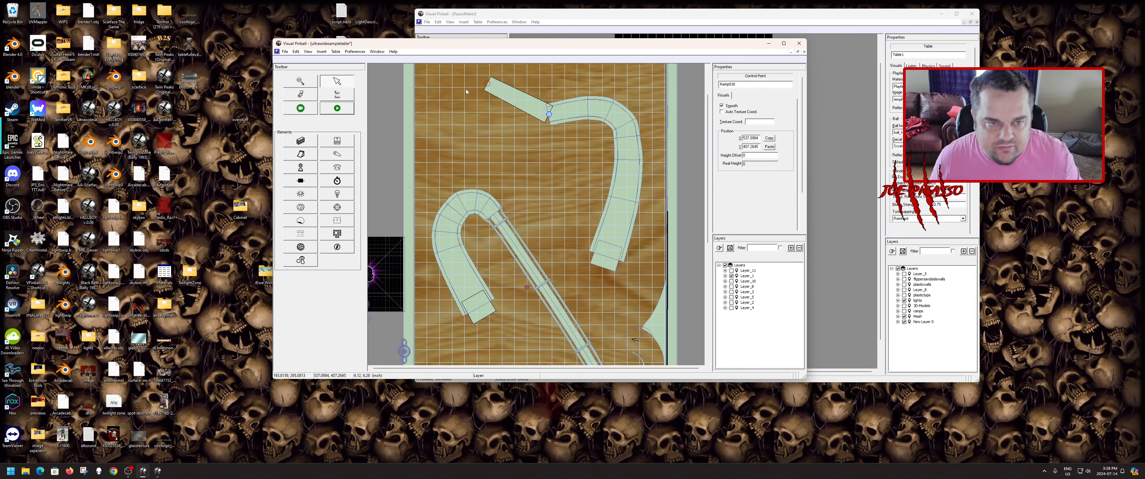
- Stretch the new ramp's other end down to the innermost of the three left lane light inserts
drag(489, 85, 430, 347)
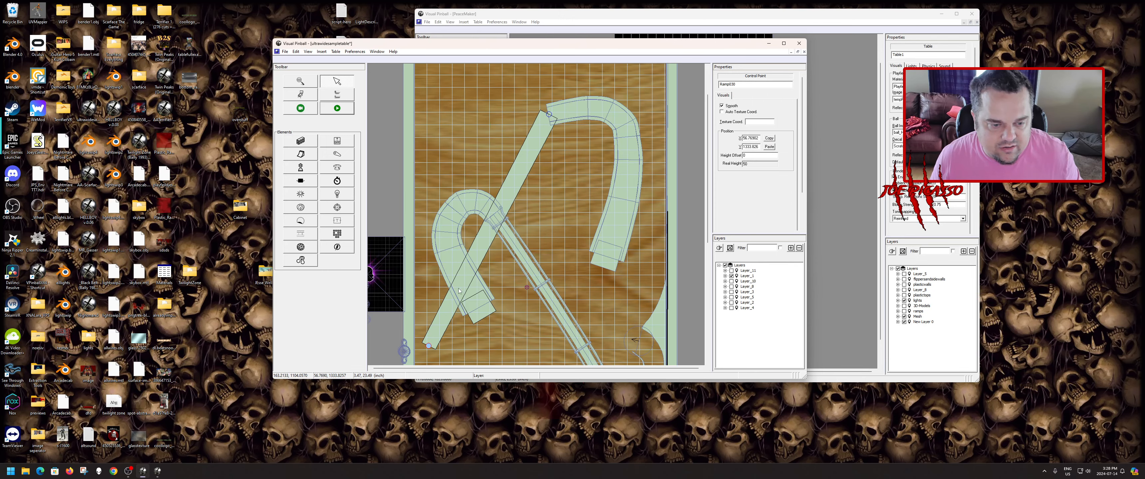
scroll(478, 175, down, 3)
drag(428, 227, 438, 307)
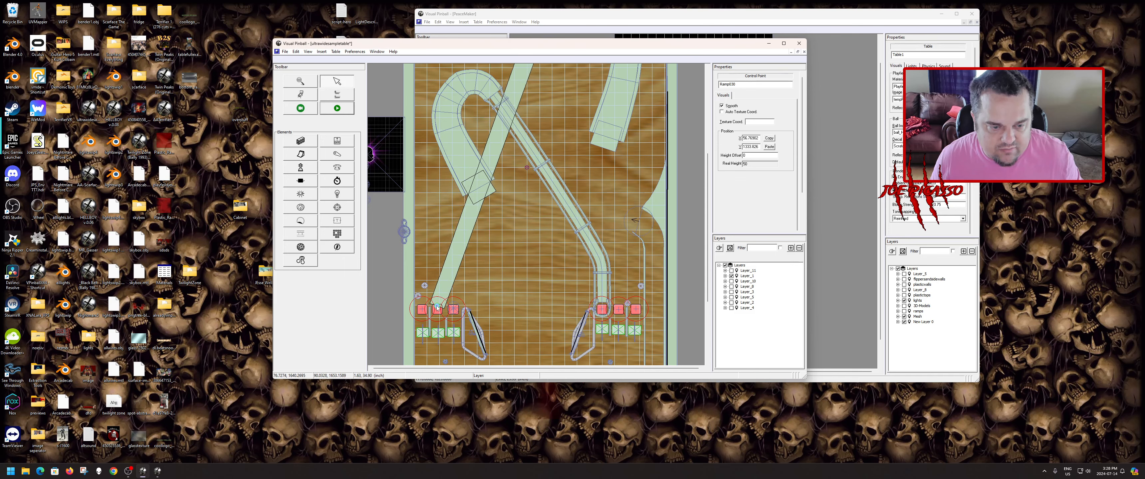
right_click(450, 266)
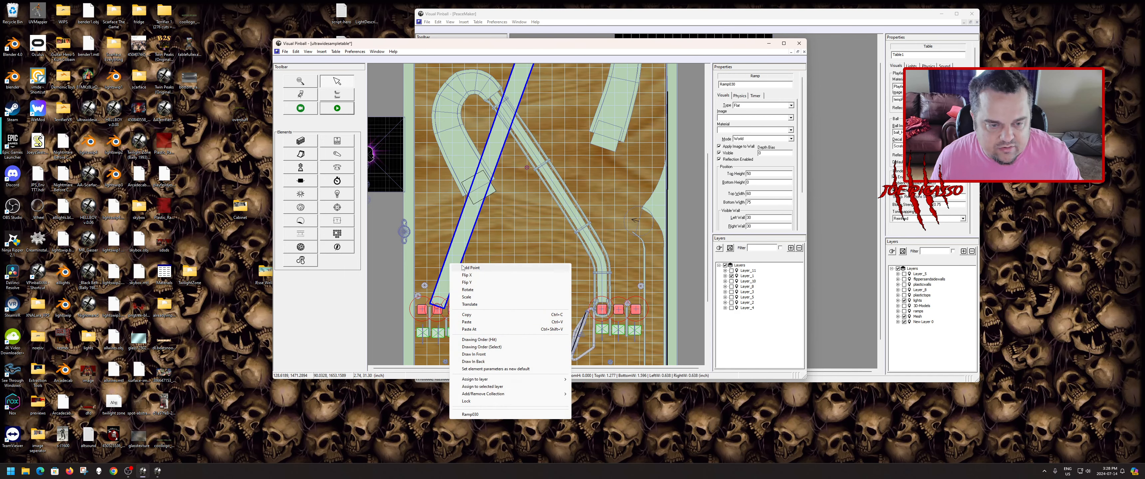
click(439, 288)
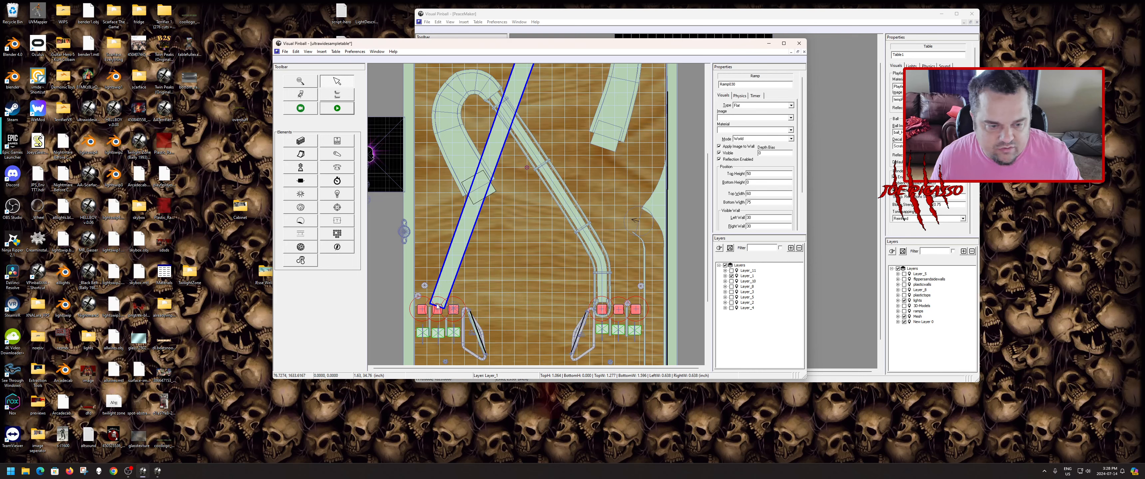
drag(438, 306, 454, 310)
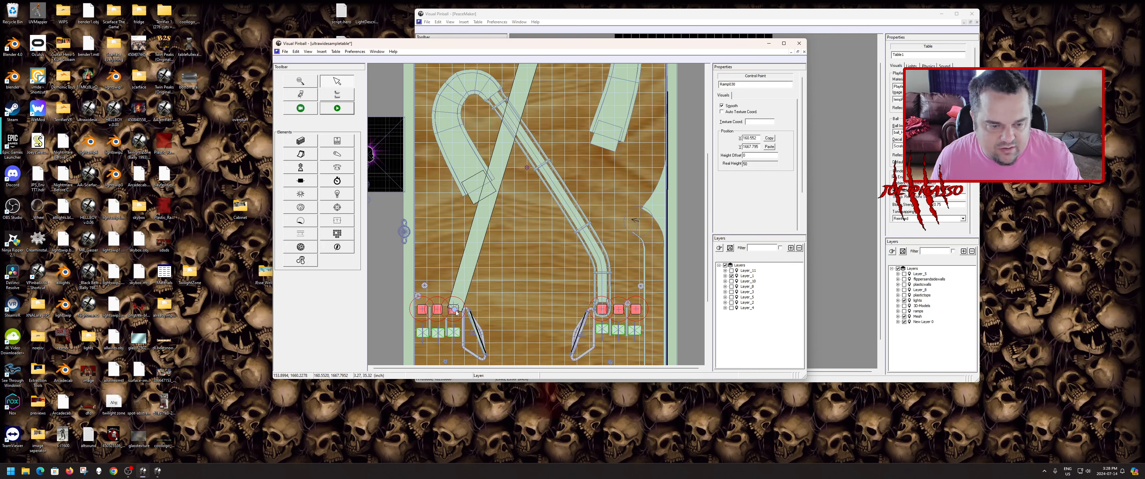
drag(455, 311, 456, 305)
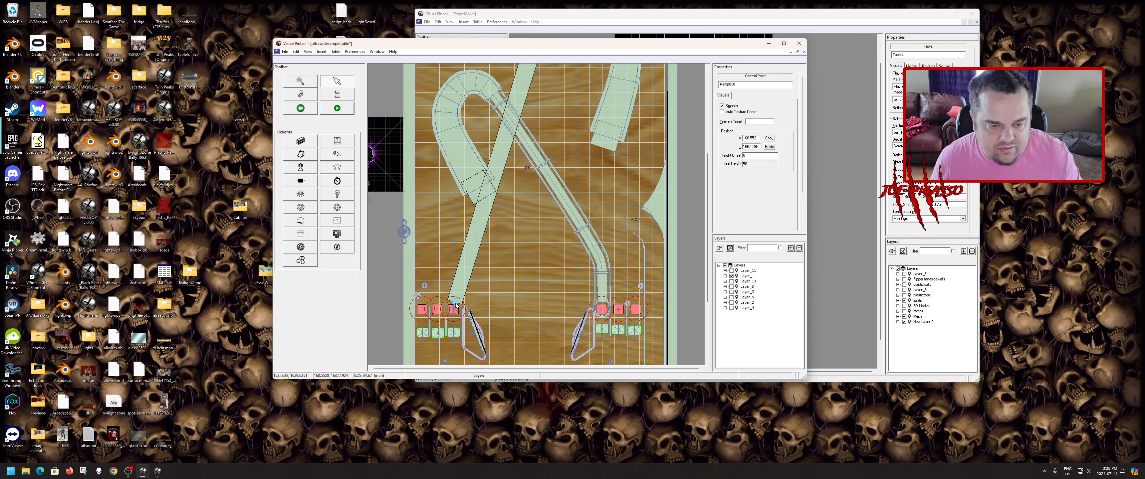
- Set the new ramp's bottom height to 150 and its top height to 65
click(464, 281)
double_click(758, 182)
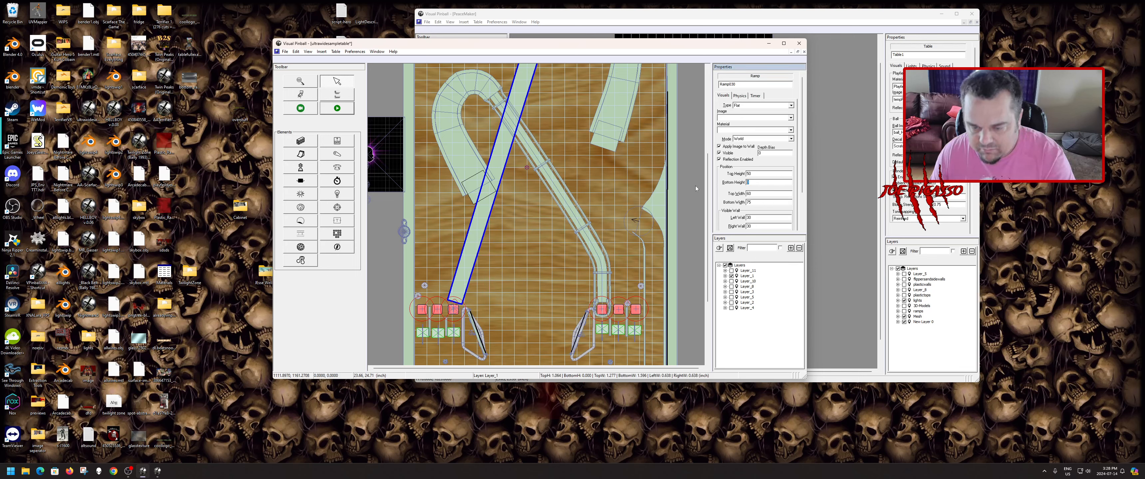
text(150)
double_click(751, 174)
text(8)
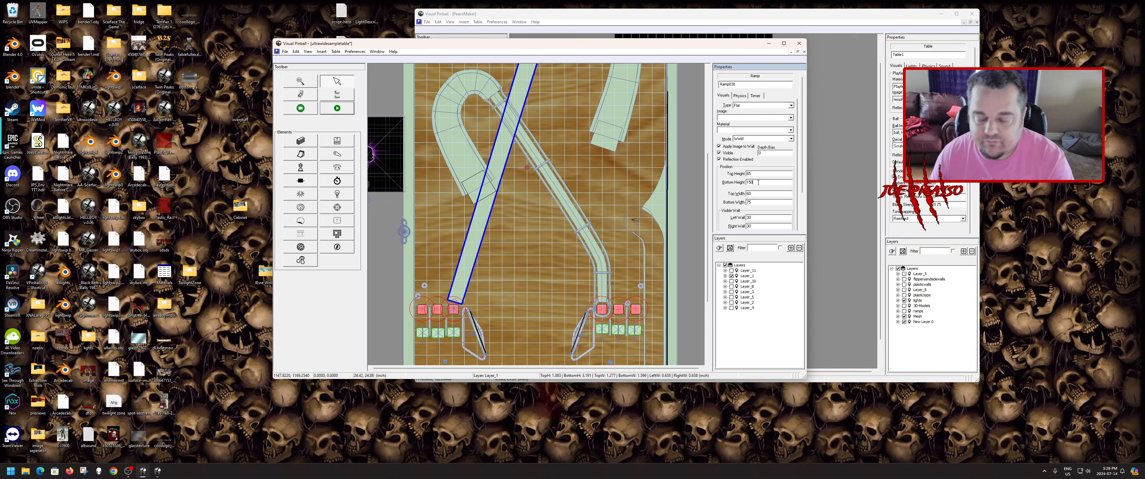
- Change the new ramp's type to 2 Wire
click(750, 107)
click(755, 131)
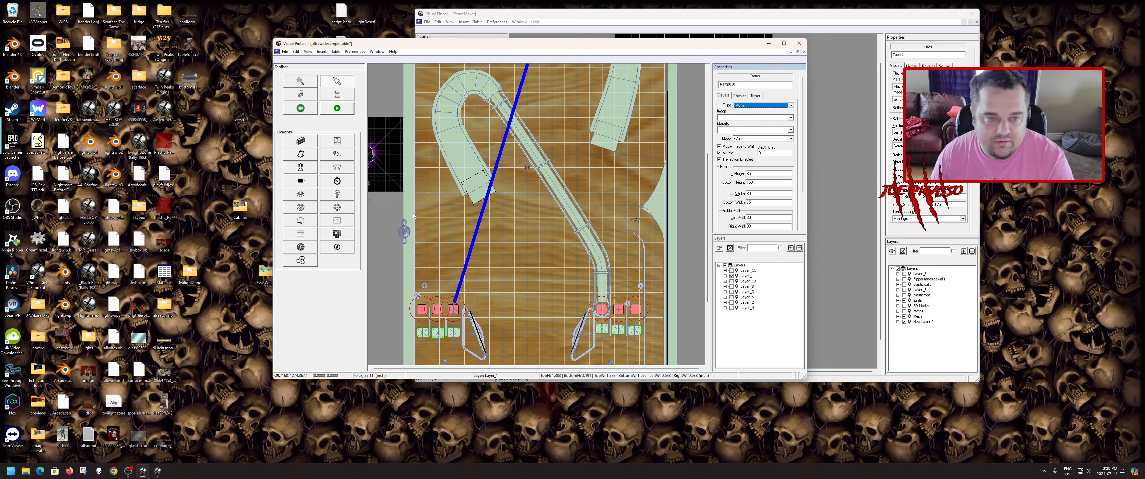
click(748, 108)
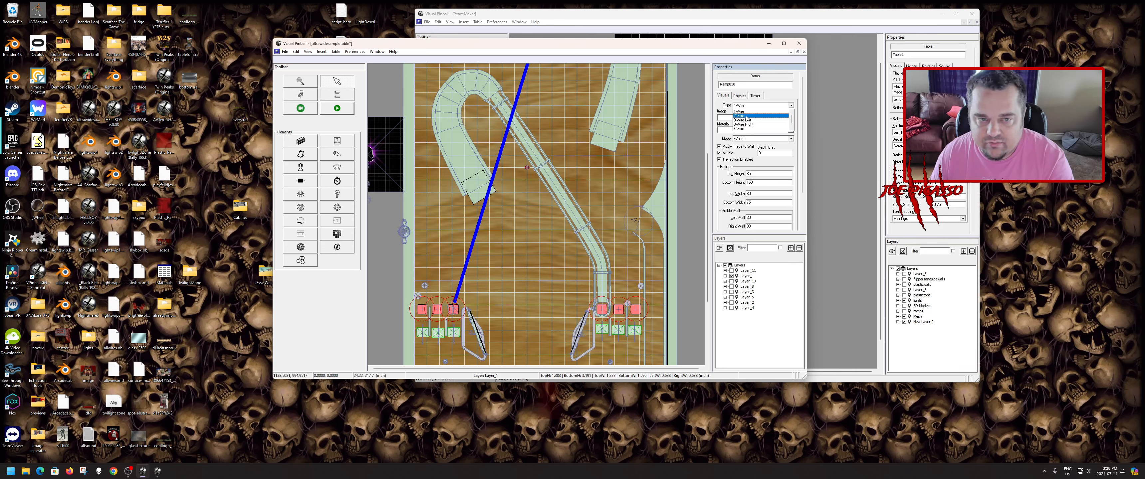
click(747, 116)
- Add a control point to the wire ramp and move it beside the plastic ramp's exit to form a smooth curve
scroll(515, 210, up, 4)
right_click(532, 212)
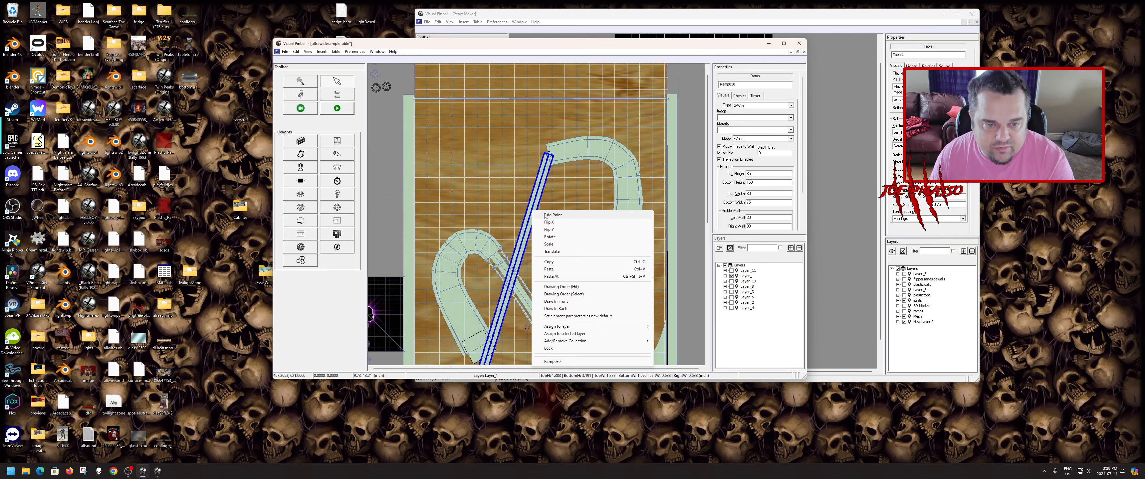
click(546, 215)
drag(532, 214, 520, 166)
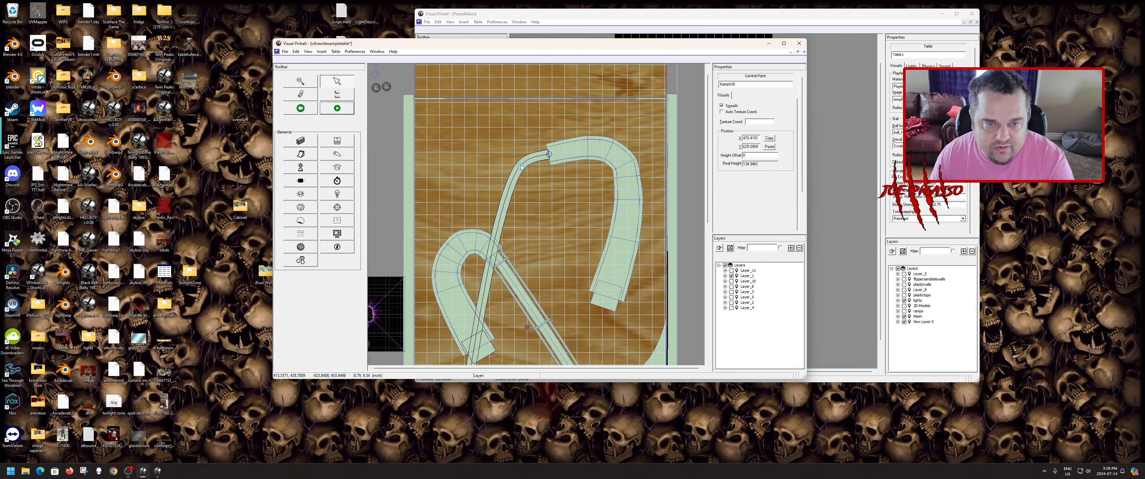
- Inspect how the wire ramp's upper end lines up with the plastic ramp's exit
scroll(541, 170, up, 2)
scroll(541, 169, up, 3)
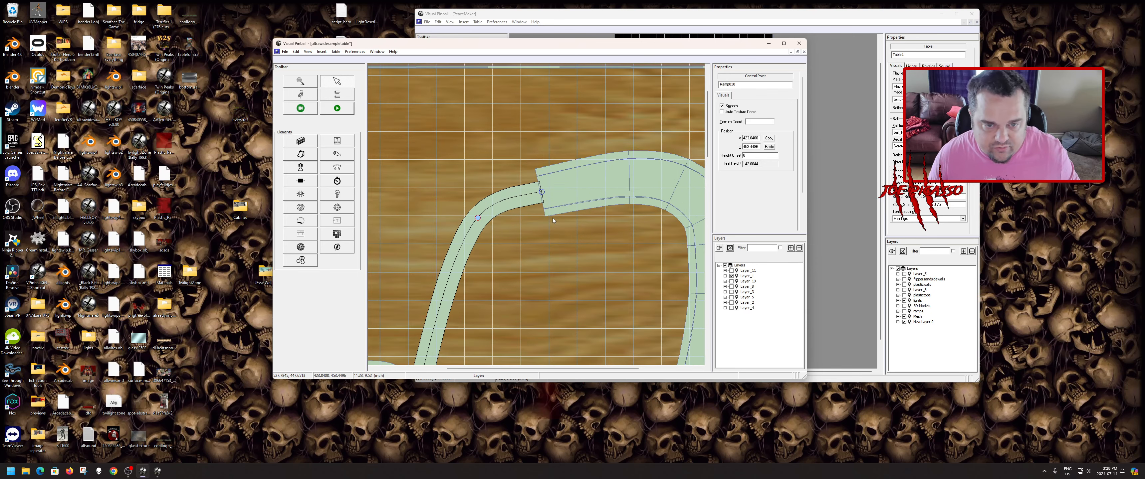
click(485, 173)
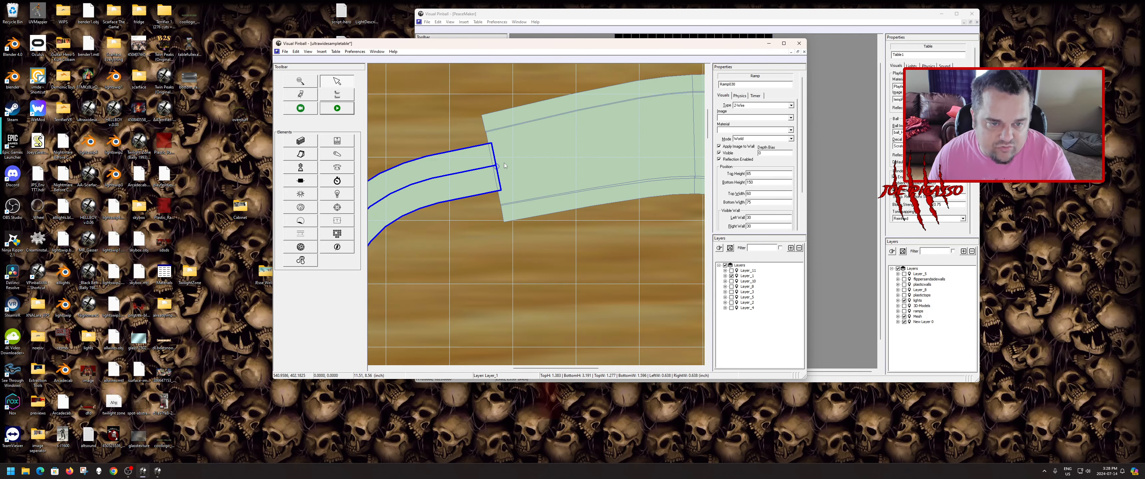
click(498, 169)
click(510, 172)
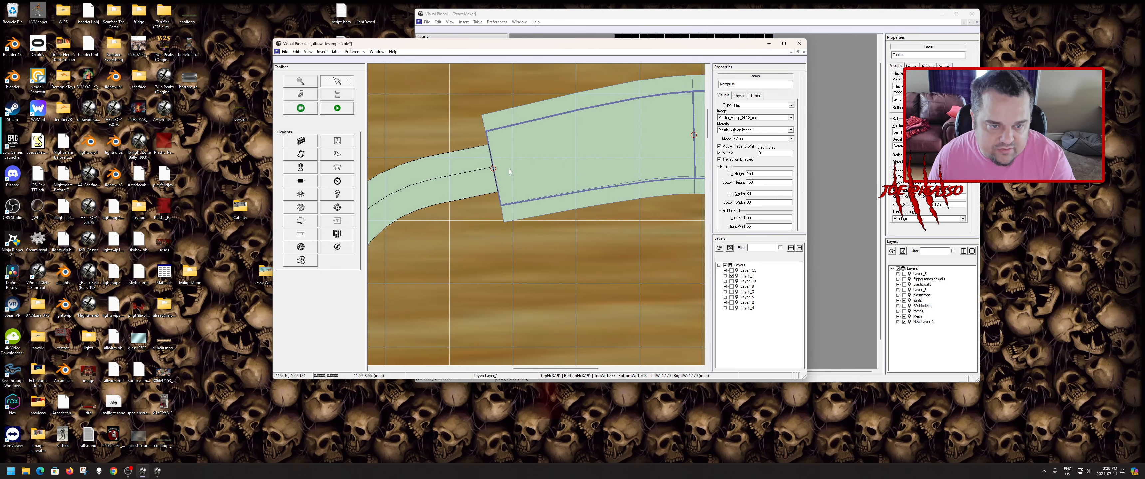
click(476, 178)
scroll(528, 190, down, 2)
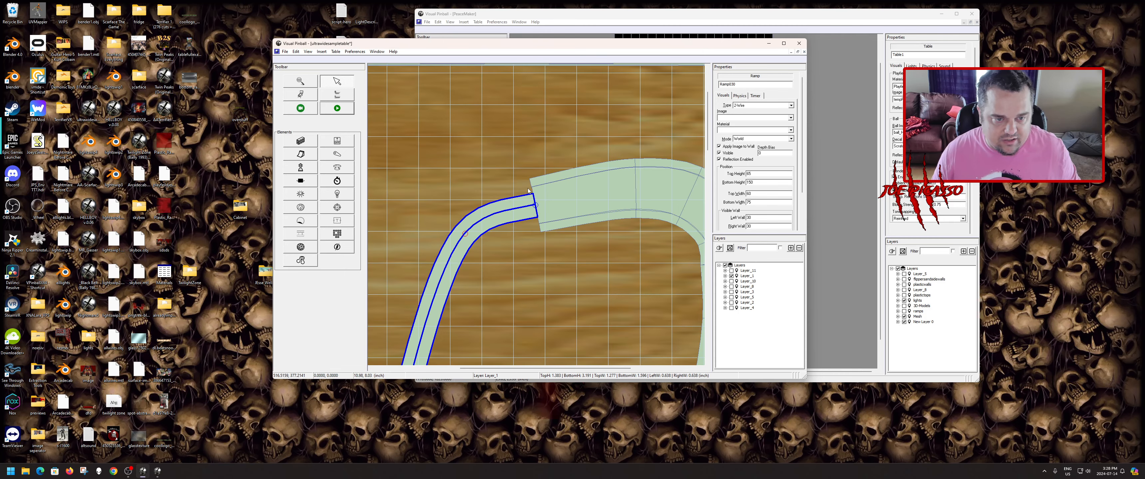
- Add a control point below the wire ramp's first bend and adjust both points to sweep a wider curve toward the table's left side
right_click(493, 263)
click(495, 268)
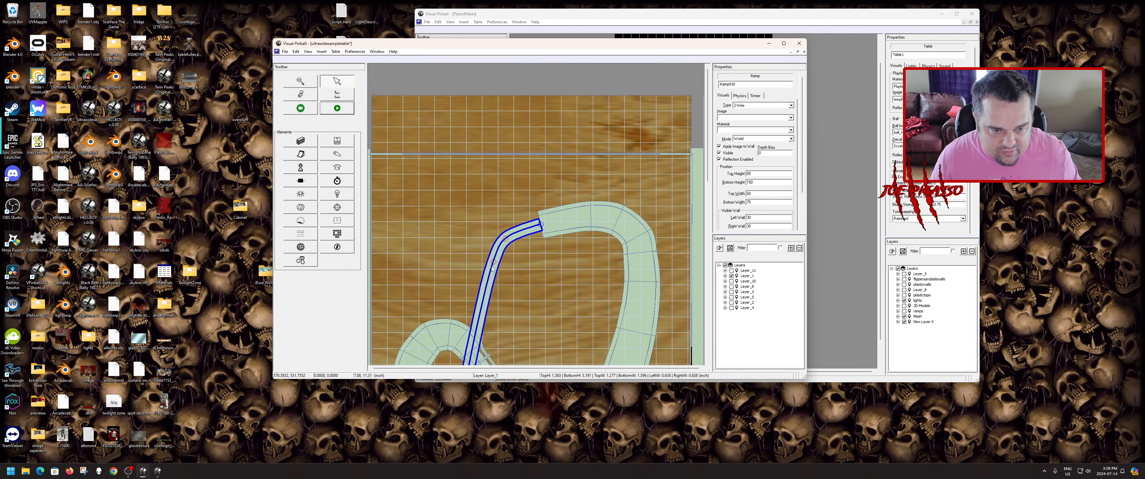
drag(493, 263, 442, 256)
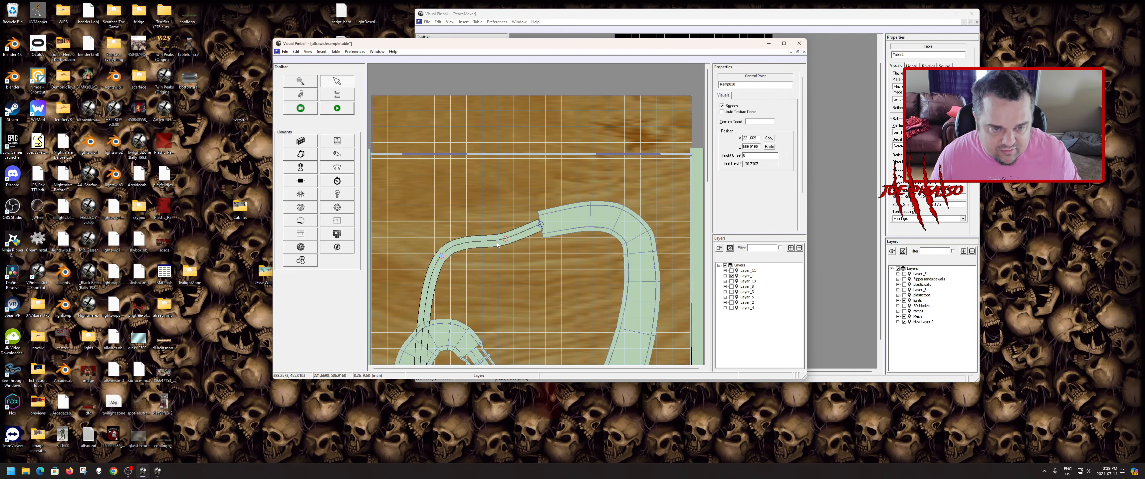
drag(505, 241, 501, 236)
drag(442, 256, 442, 261)
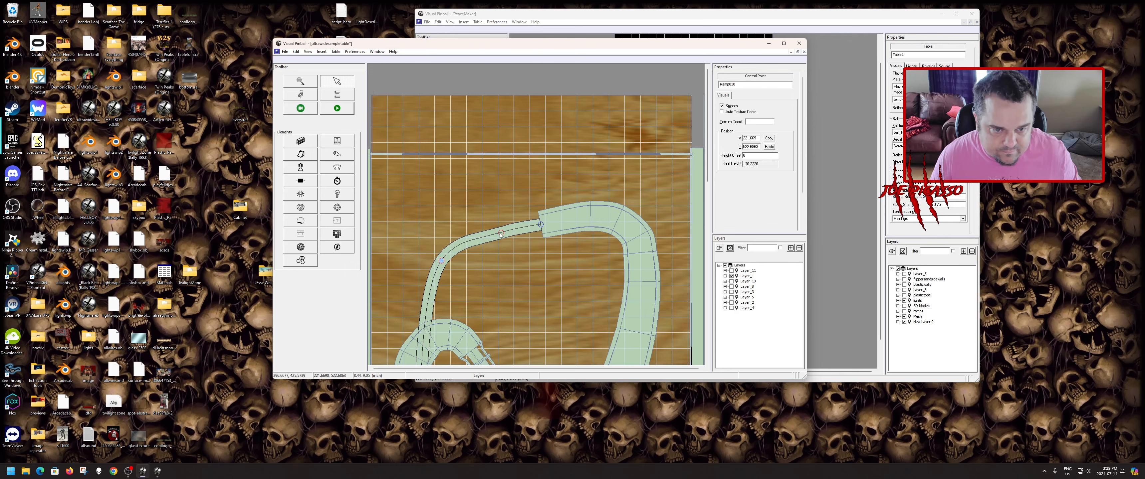
drag(501, 234, 500, 235)
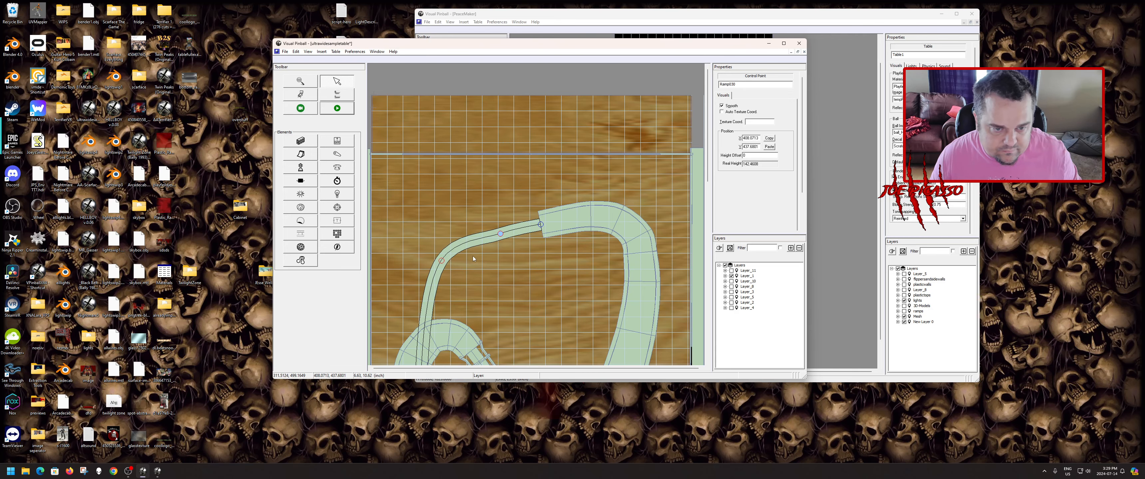
drag(443, 261, 442, 266)
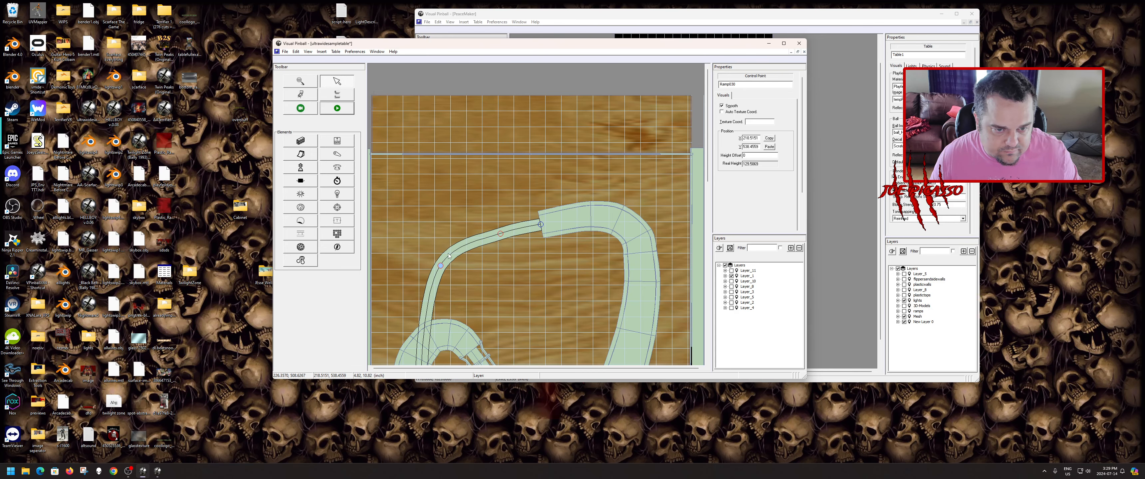
- Add two more control points down the wire ramp and move them outward so it passes outside the U-shaped plastic ramp
scroll(436, 265, down, 1)
right_click(433, 261)
click(440, 265)
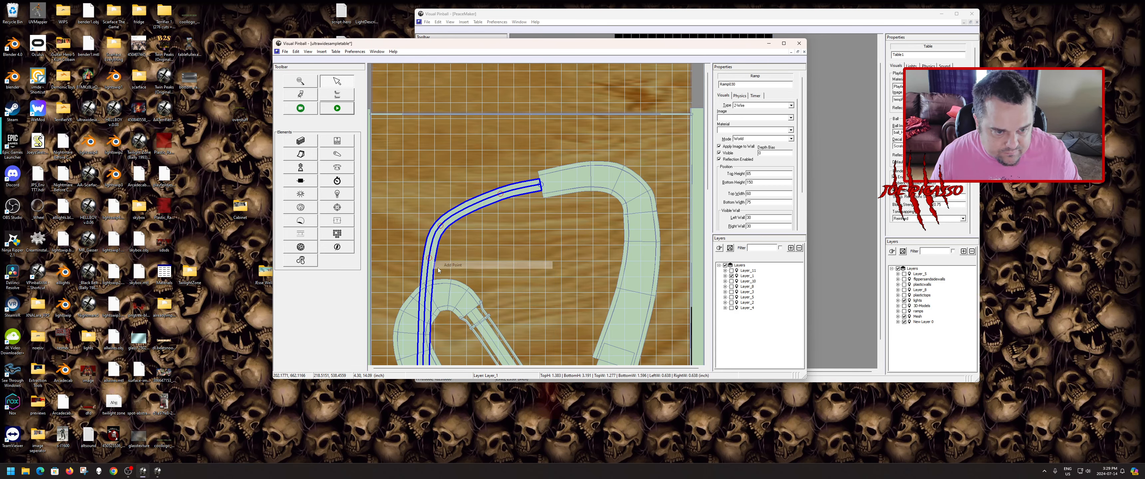
drag(431, 260, 411, 259)
scroll(410, 249, down, 2)
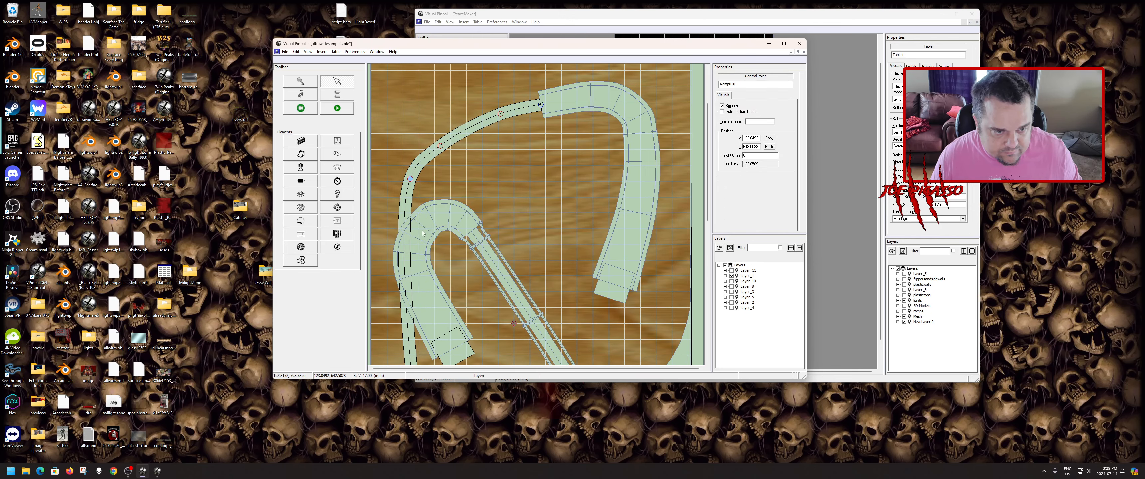
right_click(406, 206)
click(428, 209)
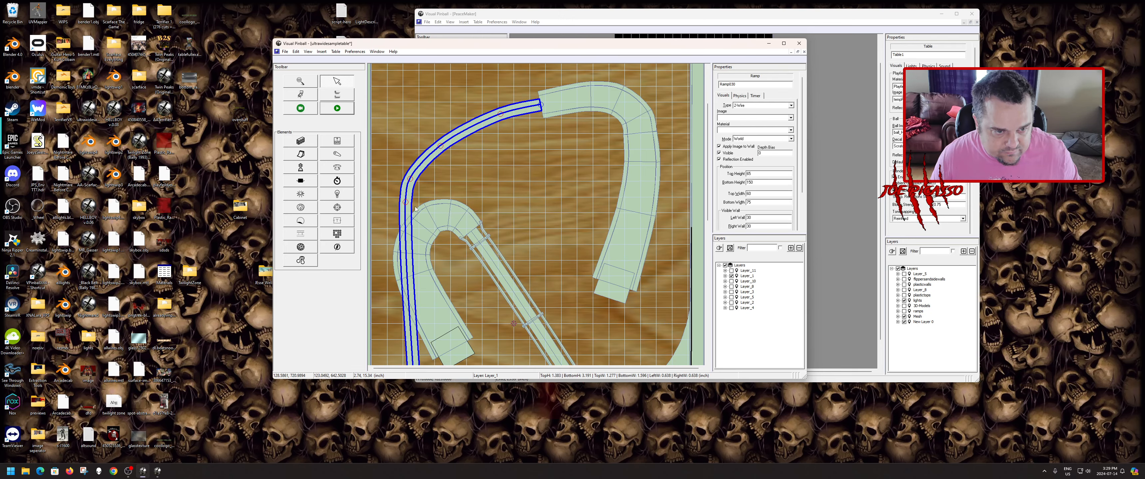
drag(406, 203, 386, 215)
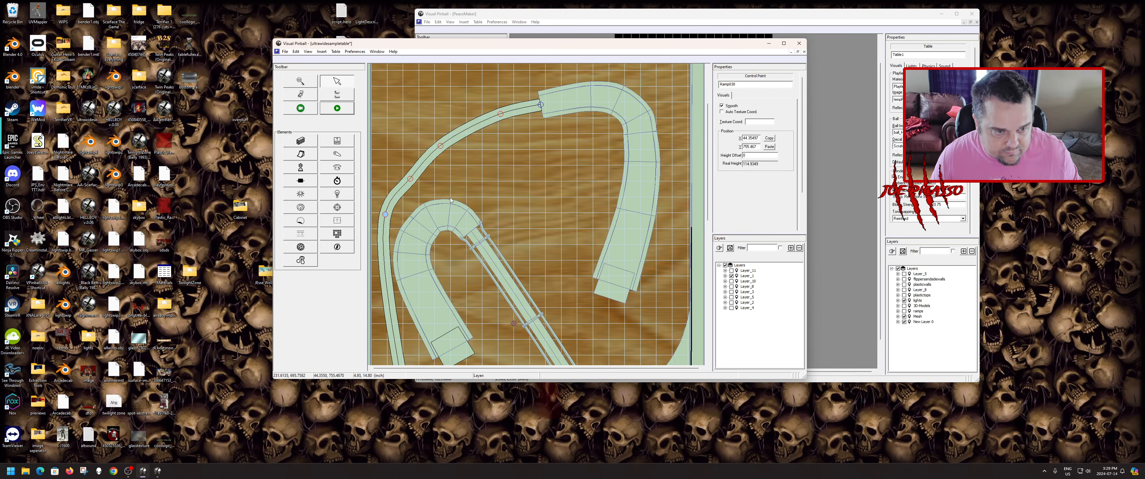
- Add a control point to the wire ramp beside the U-shaped ramp's bend and place it close to the left side wall
scroll(391, 216, down, 1)
scroll(468, 241, down, 1)
scroll(468, 241, up, 2)
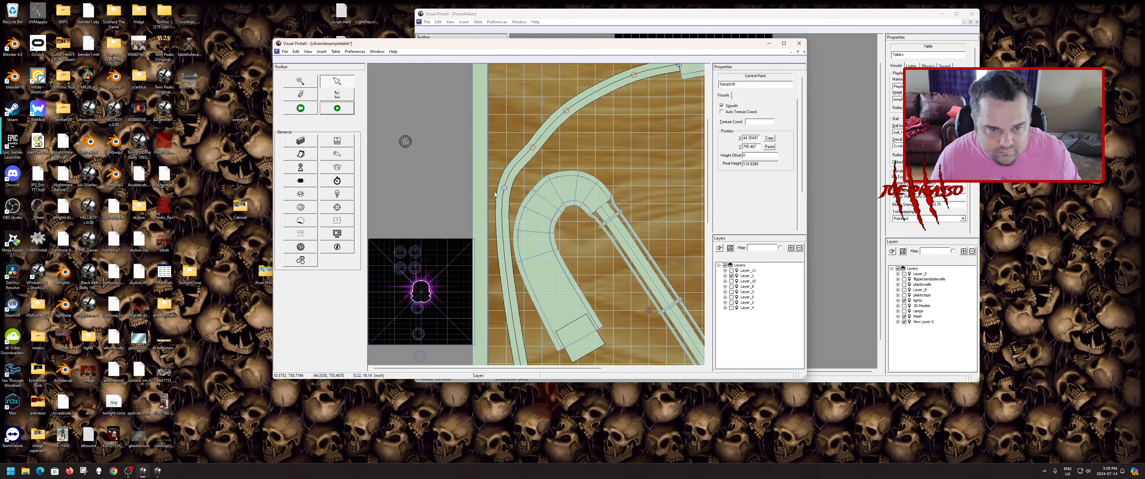
right_click(502, 234)
click(506, 235)
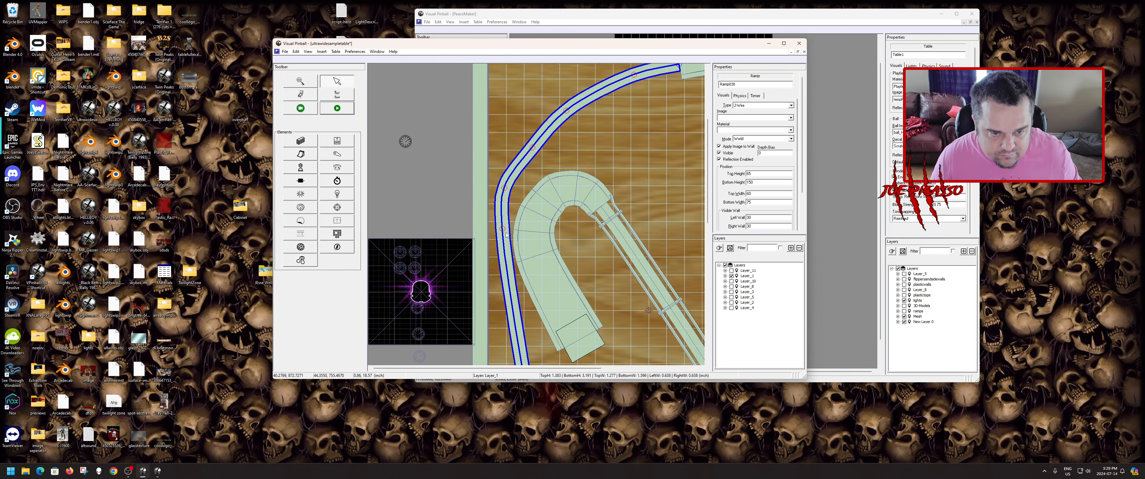
- Add two control points alongside the U-shaped ramp's lower leg, bending the wire ramp inward past the left side wall
scroll(516, 186, down, 3)
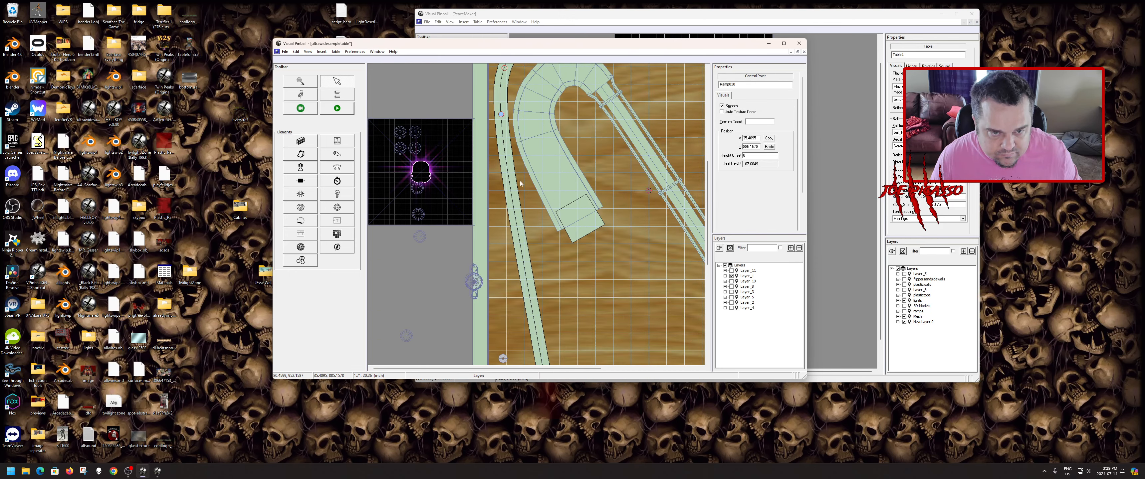
right_click(512, 188)
click(516, 190)
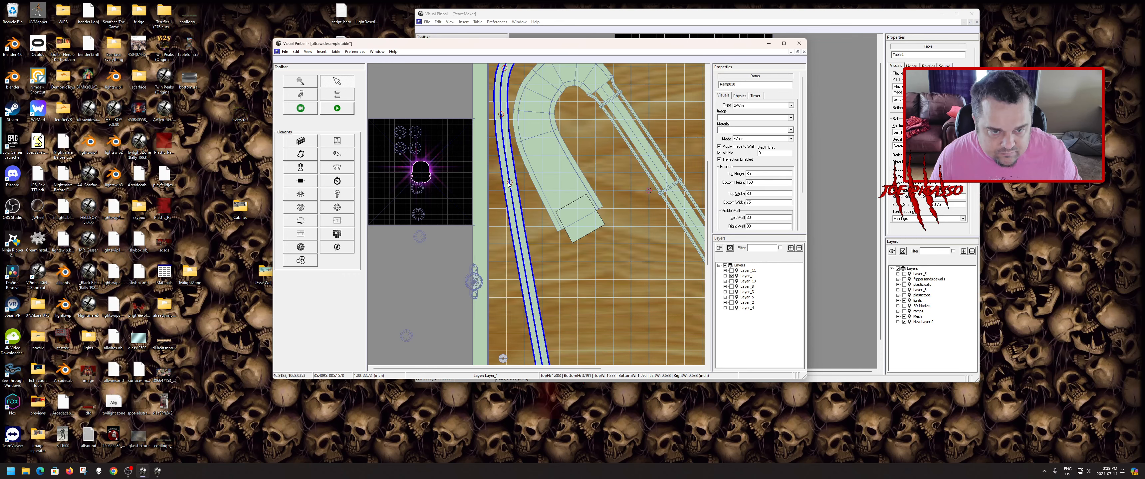
drag(510, 184, 523, 209)
right_click(504, 188)
click(508, 190)
click(509, 184)
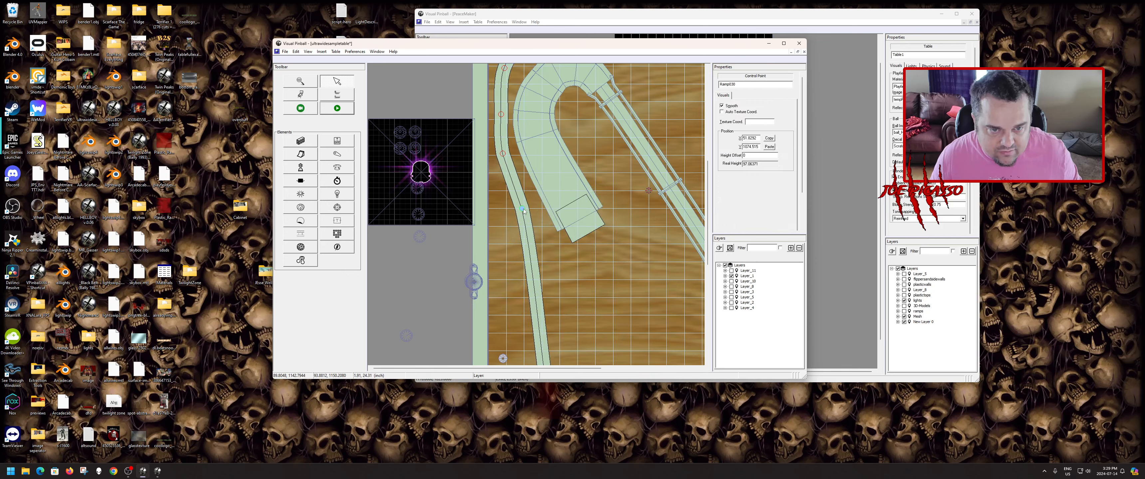
- Turn off smoothing on the control point beside the U-shaped ramp's lower leg and reposition it and the points above along the bend
right_click(503, 155)
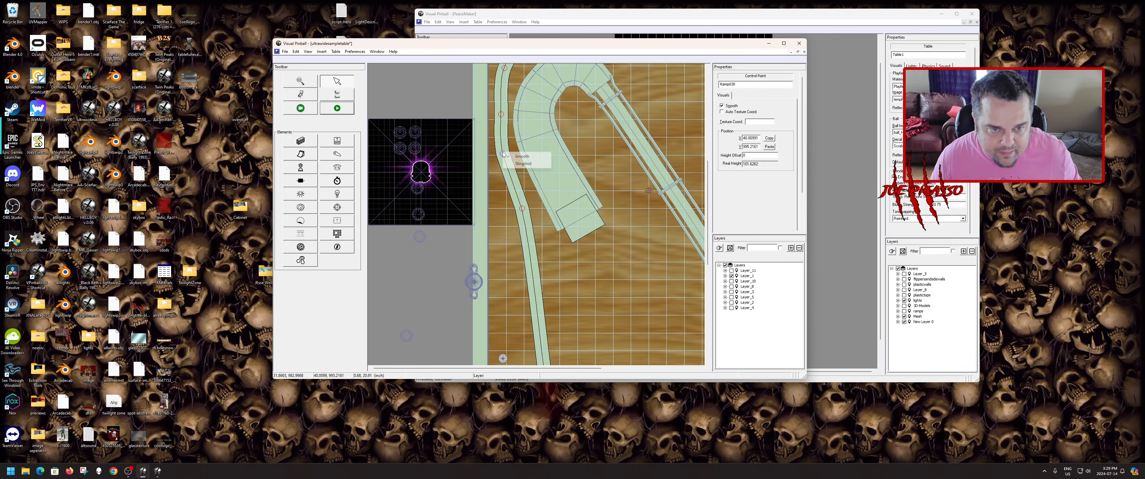
click(516, 158)
drag(502, 155, 500, 154)
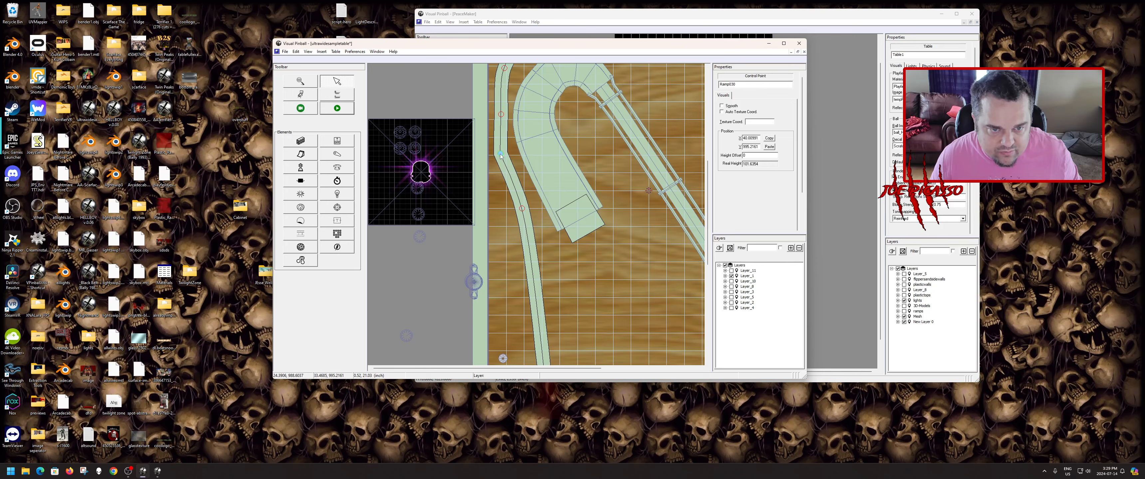
click(501, 115)
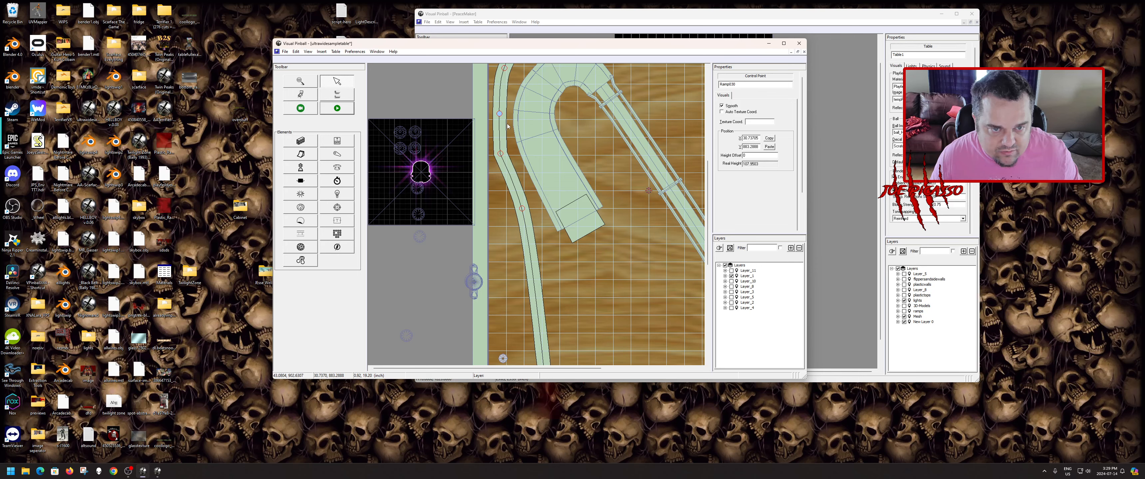
scroll(508, 123, up, 2)
drag(505, 148, 510, 150)
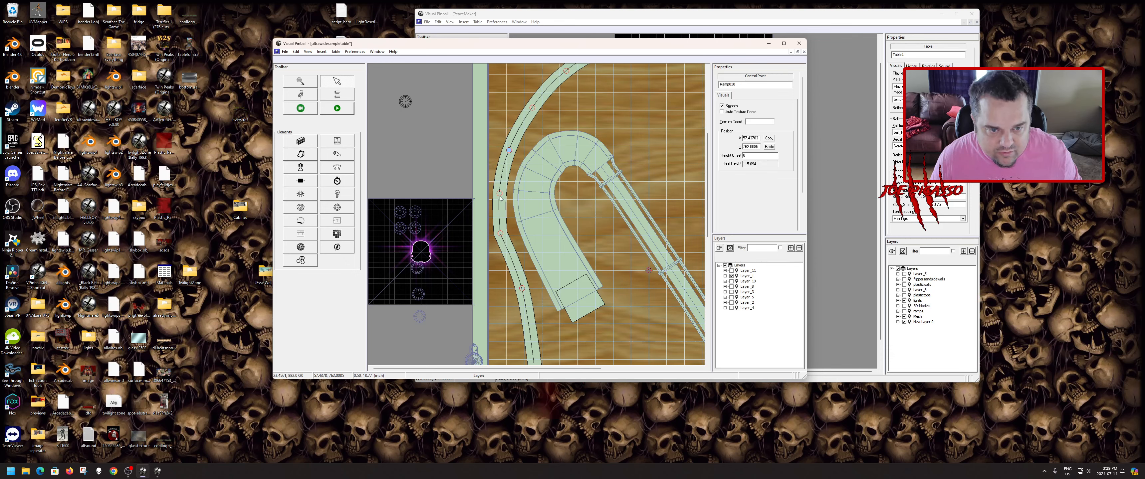
drag(500, 193, 501, 182)
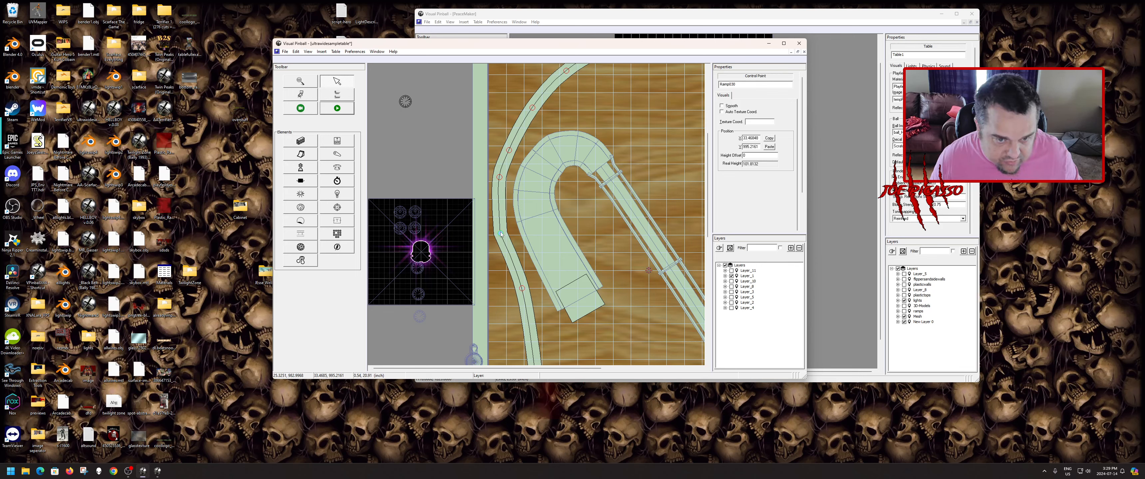
- Turn smoothing back on for that control point and shift it and the point above slightly away from the side wall
right_click(501, 233)
click(514, 238)
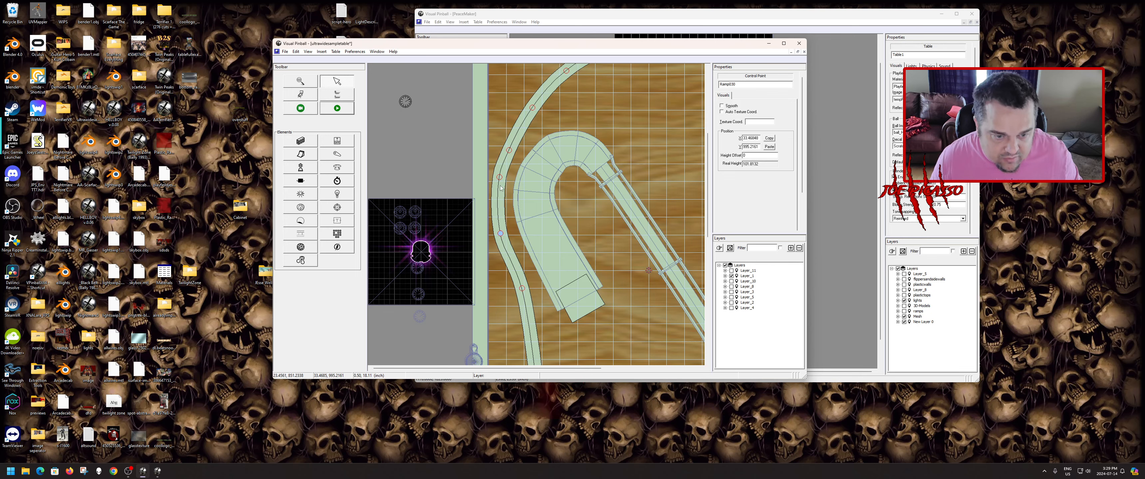
scroll(500, 178, down, 2)
scroll(516, 223, up, 3)
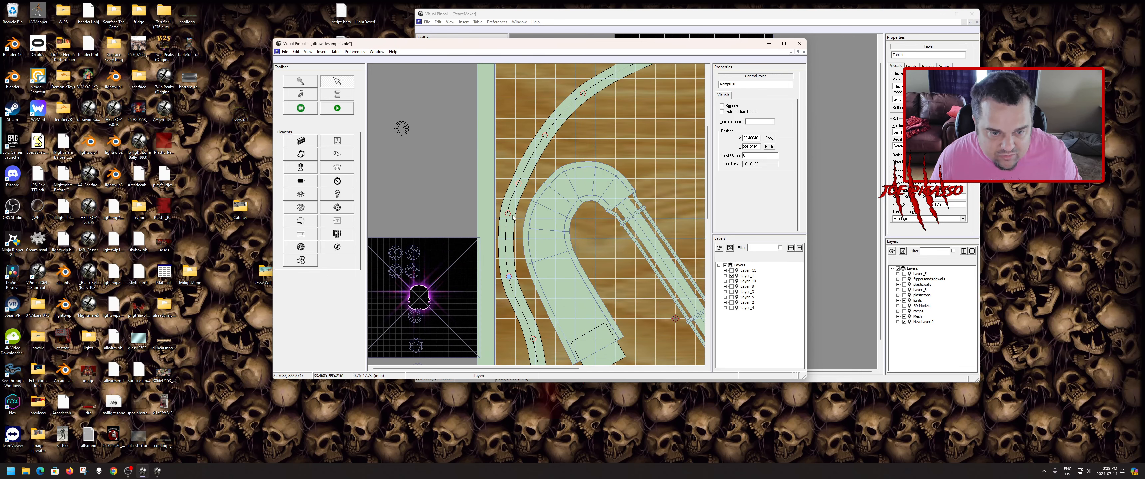
drag(508, 213, 511, 213)
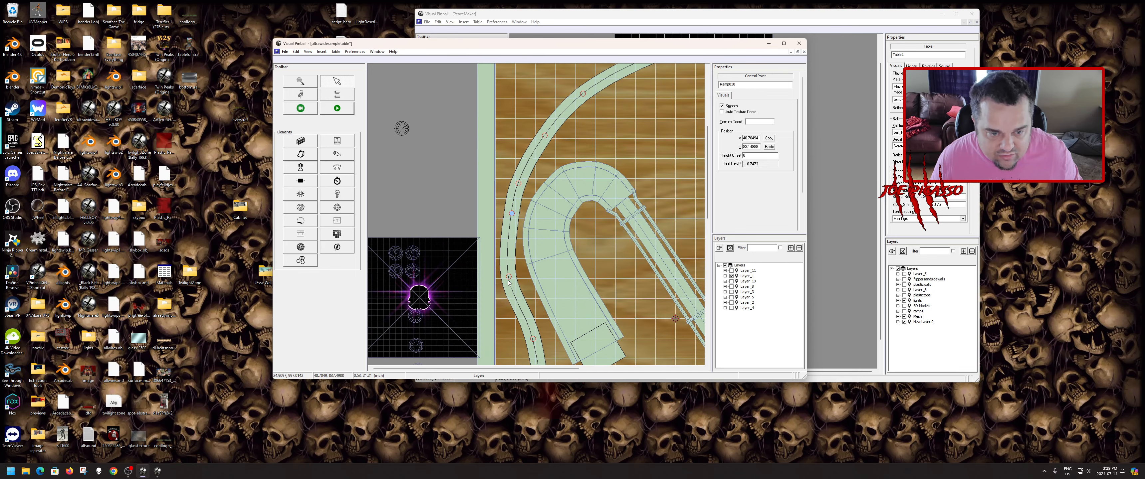
drag(510, 278, 514, 279)
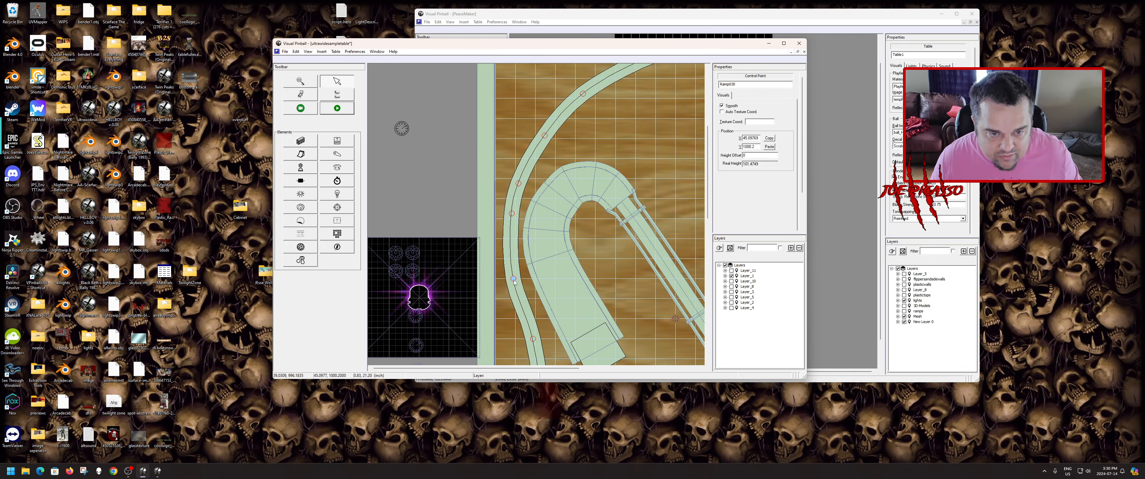
- Fine-tune the two control points above the U-shaped ramp's bend to even out the wire ramp's arc
drag(518, 184, 522, 185)
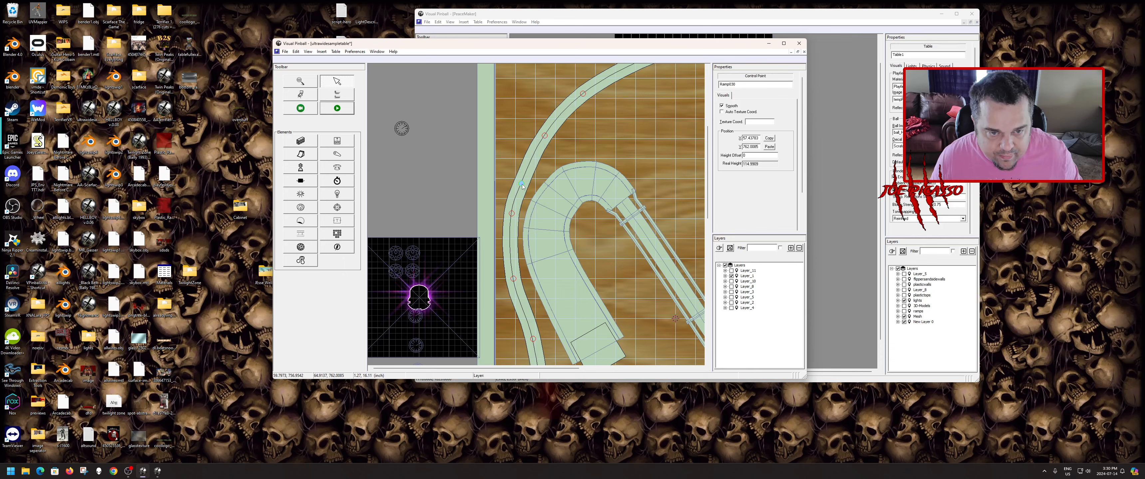
drag(546, 137, 549, 138)
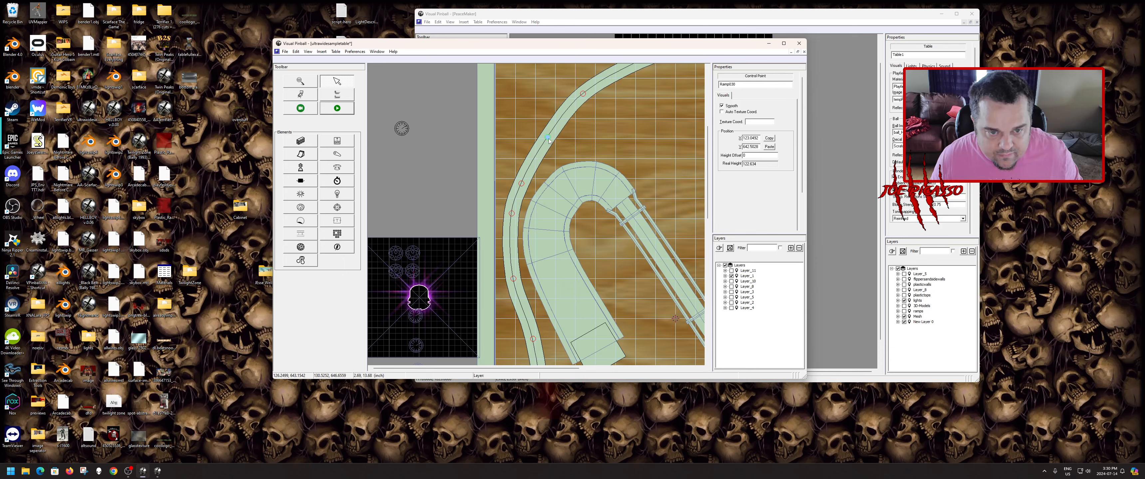
drag(523, 186, 524, 188)
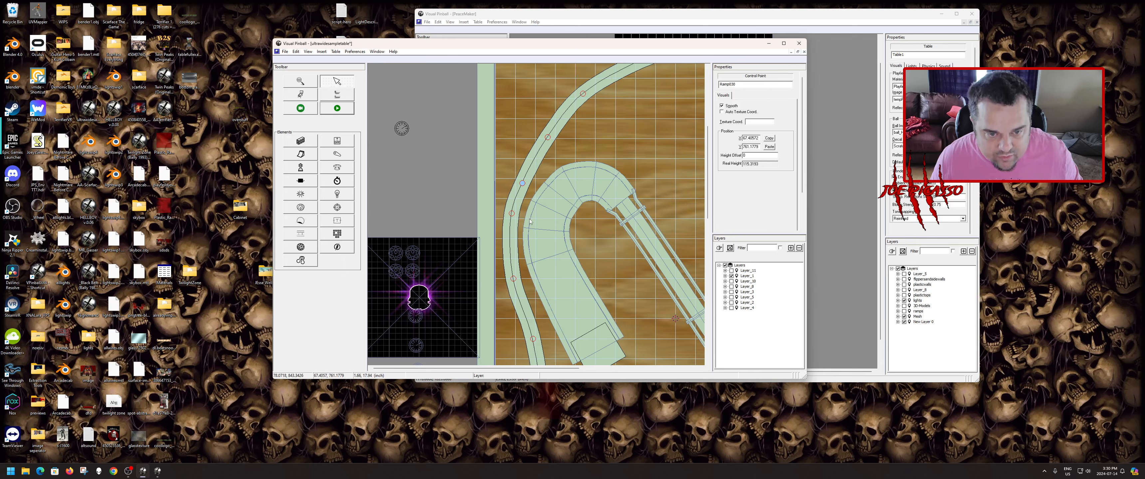
- Make the narrow border piece on top of the U-shaped plastic ramp non-collidable
click(558, 228)
click(566, 229)
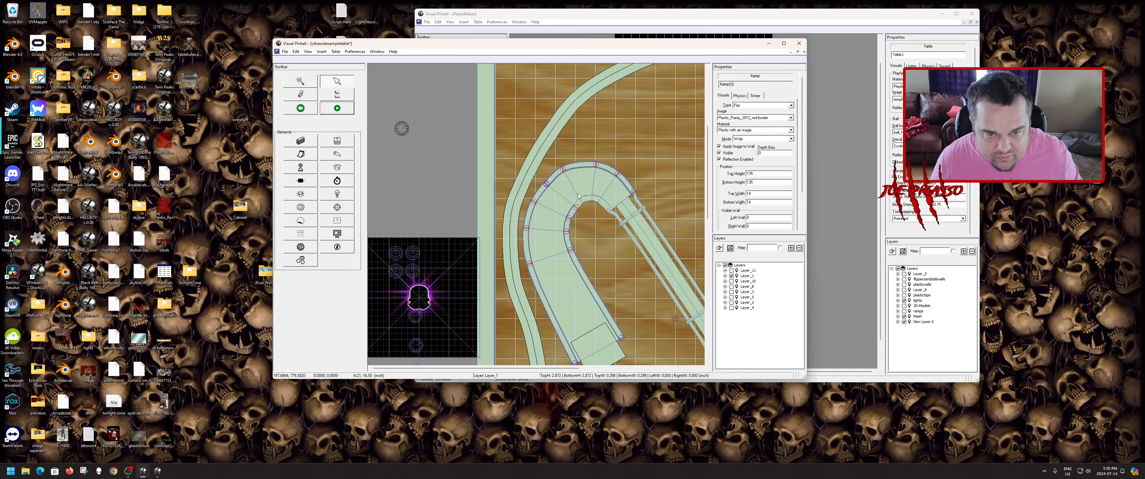
click(740, 96)
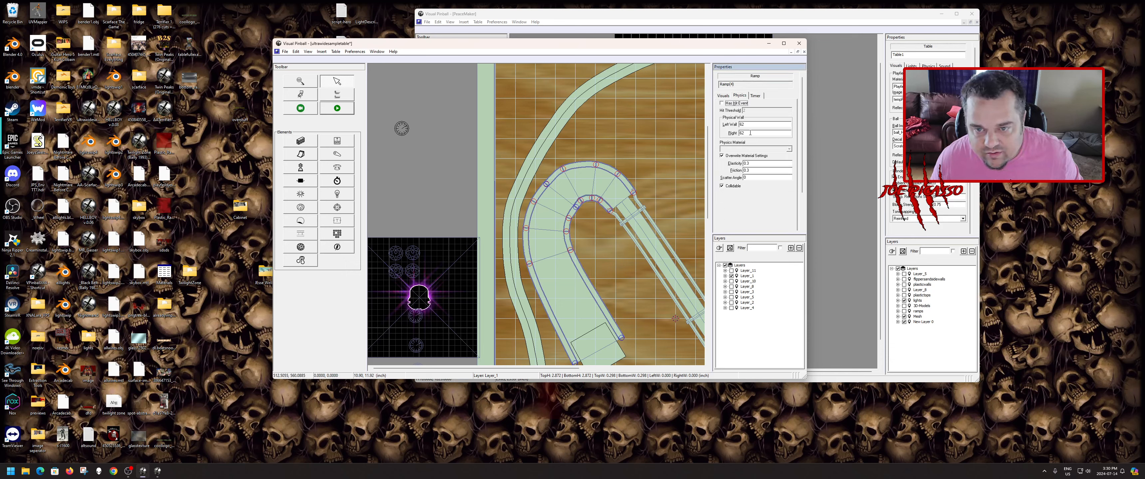
click(722, 186)
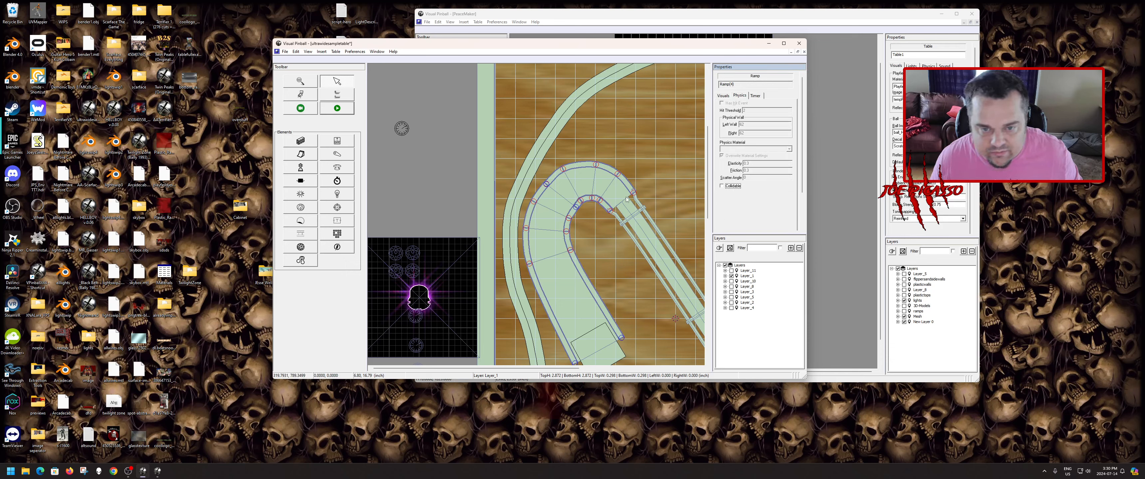
- Add a control point near the left wire ramp's lower end and position it so the final stretch drops straight to the left inlane
click(510, 230)
scroll(574, 192, up, 4)
scroll(571, 209, down, 1)
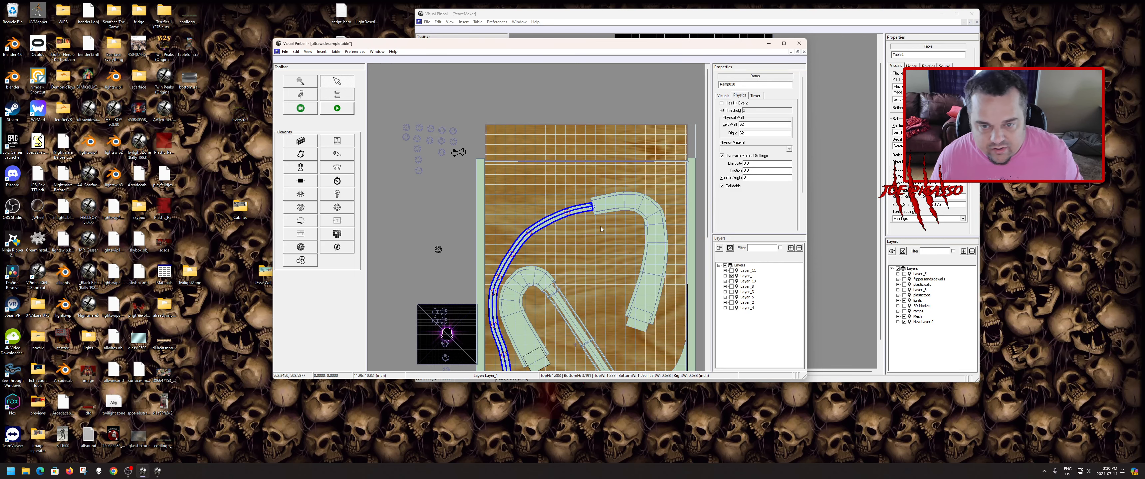
scroll(528, 182, down, 3)
scroll(528, 183, down, 2)
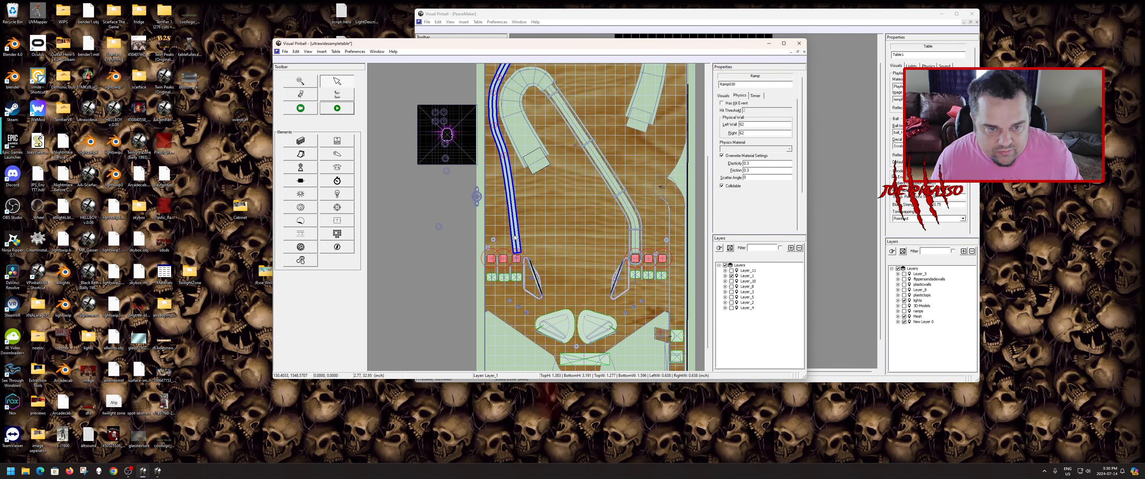
scroll(514, 237, up, 1)
right_click(535, 189)
click(538, 194)
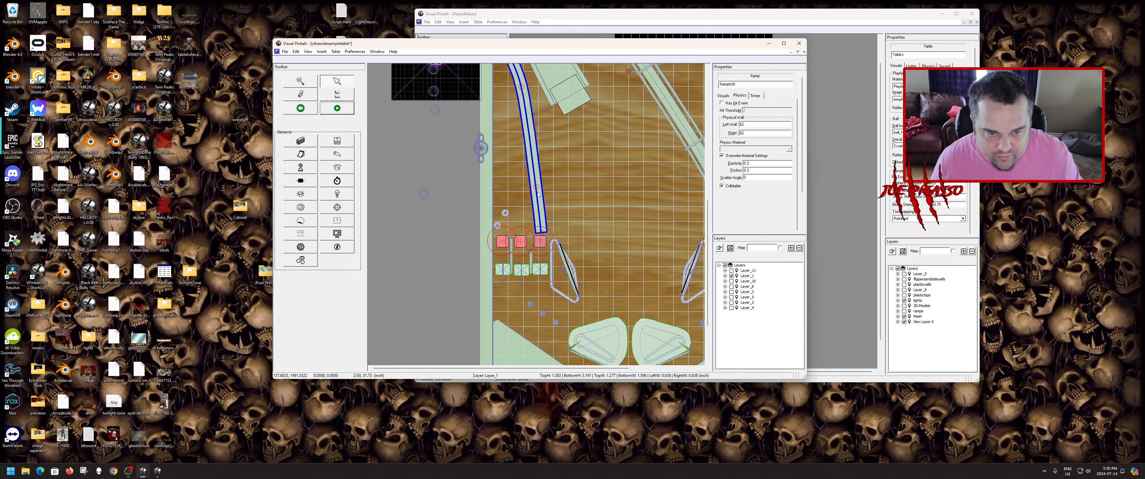
drag(537, 190, 542, 141)
right_click(542, 141)
click(544, 142)
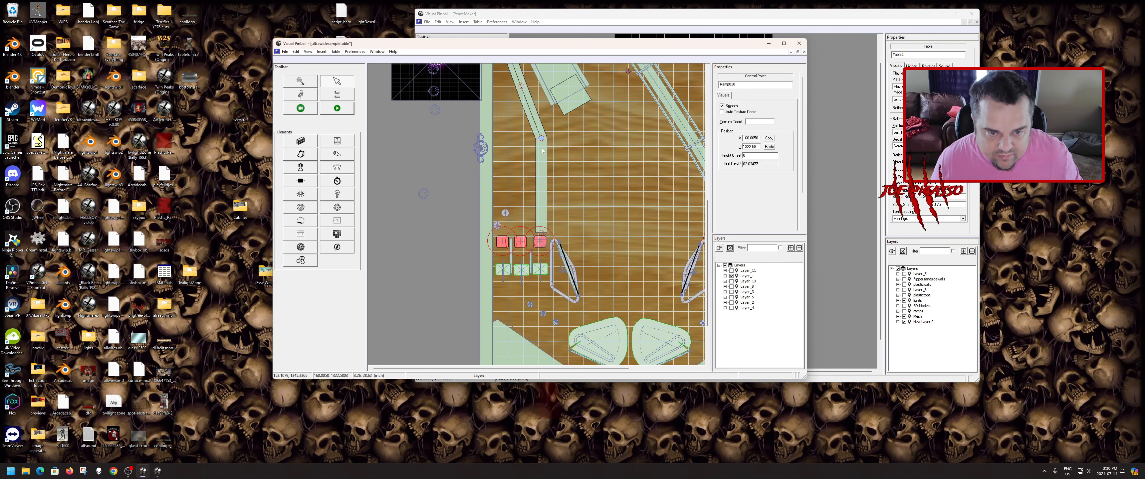
- Select the end loop, rails and cross rings of the wire ramp leading to the right inlane as one group
scroll(546, 178, up, 3)
scroll(540, 185, up, 5)
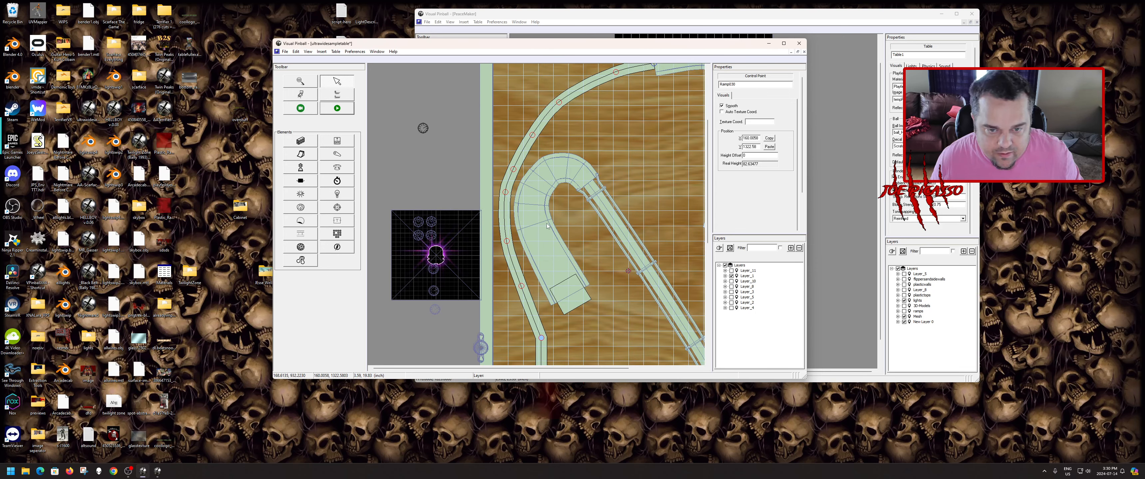
scroll(547, 226, down, 2)
scroll(545, 288, down, 2)
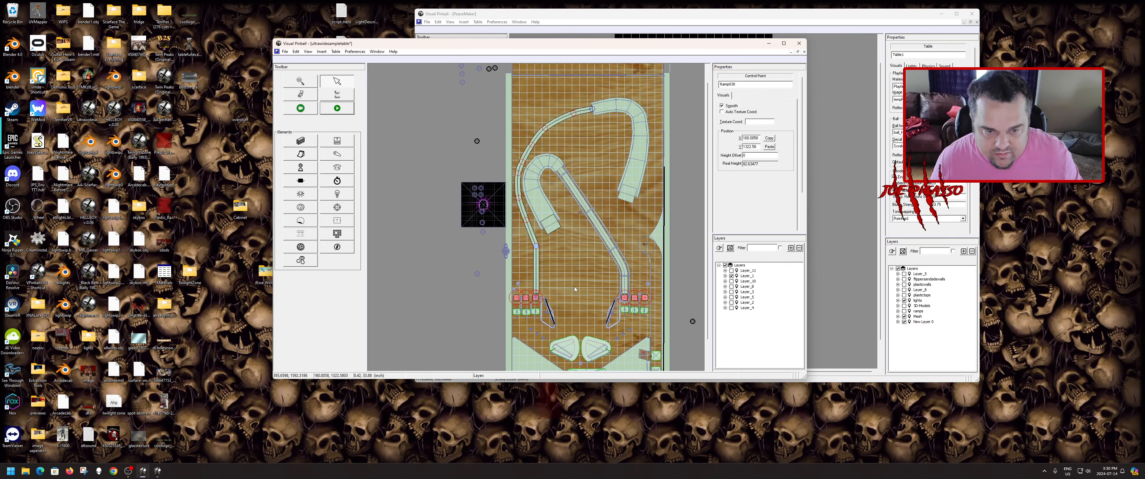
scroll(559, 268, up, 2)
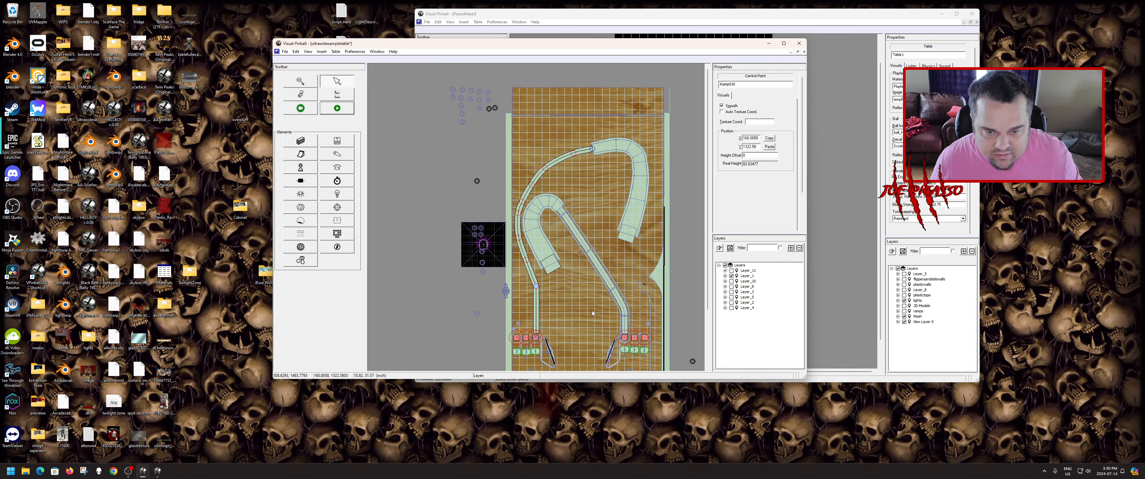
scroll(596, 307, down, 2)
scroll(607, 303, up, 5)
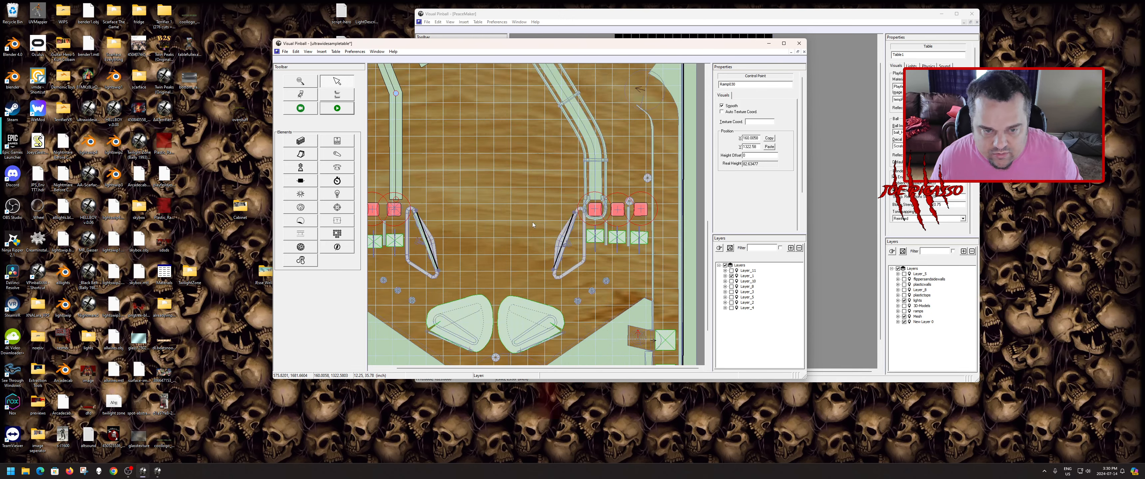
click(536, 168)
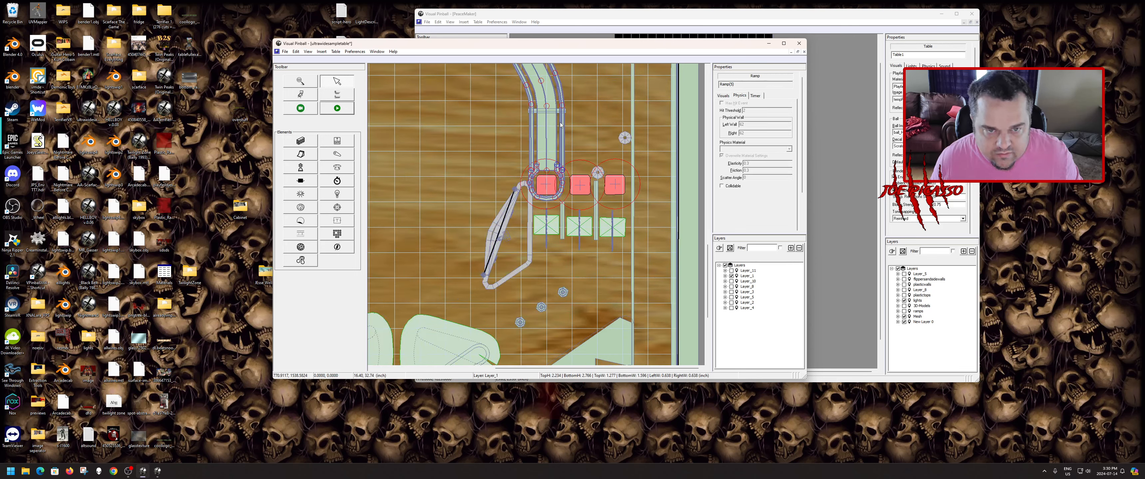
click(560, 111)
scroll(467, 178, up, 3)
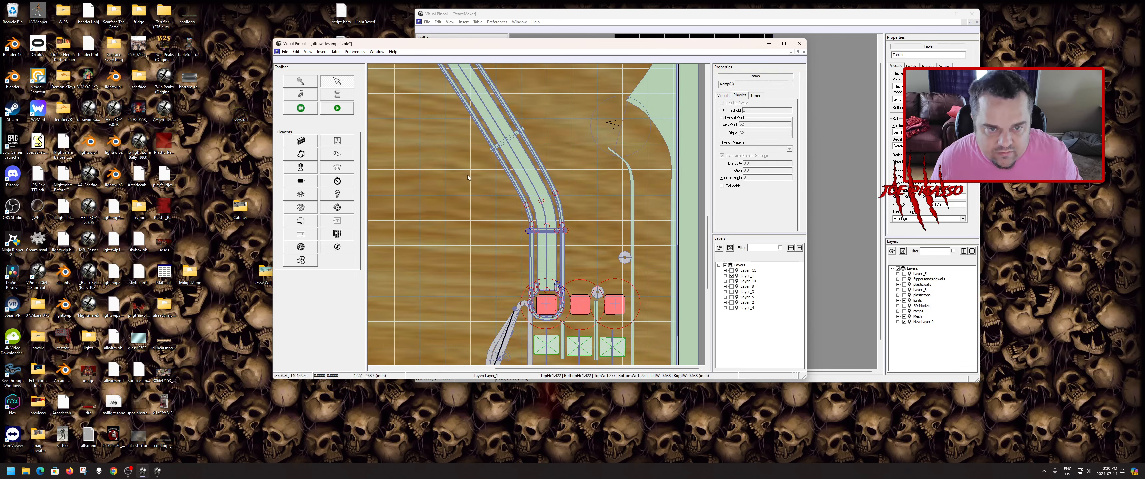
click(504, 150)
scroll(418, 179, up, 3)
click(415, 140)
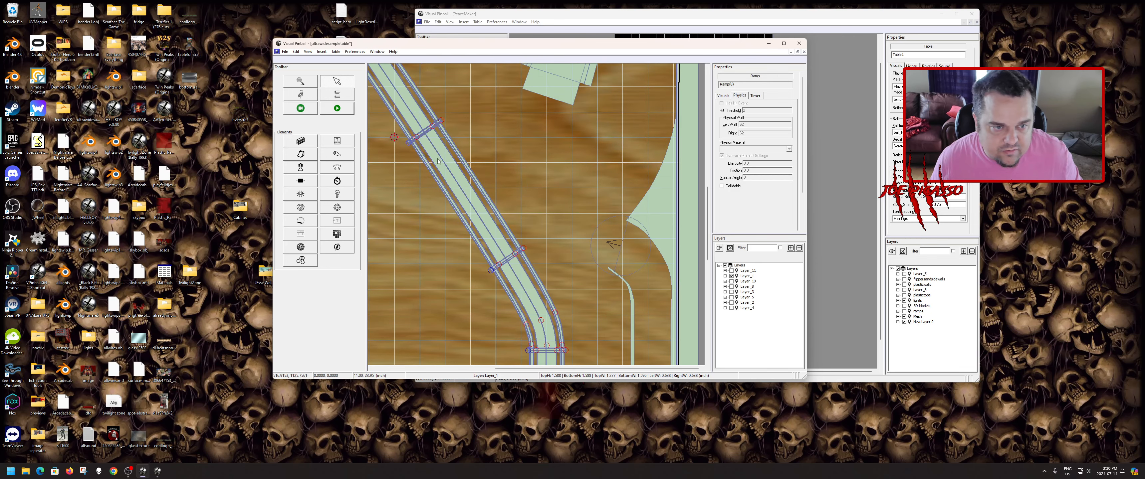
scroll(415, 139, down, 2)
scroll(415, 156, up, 1)
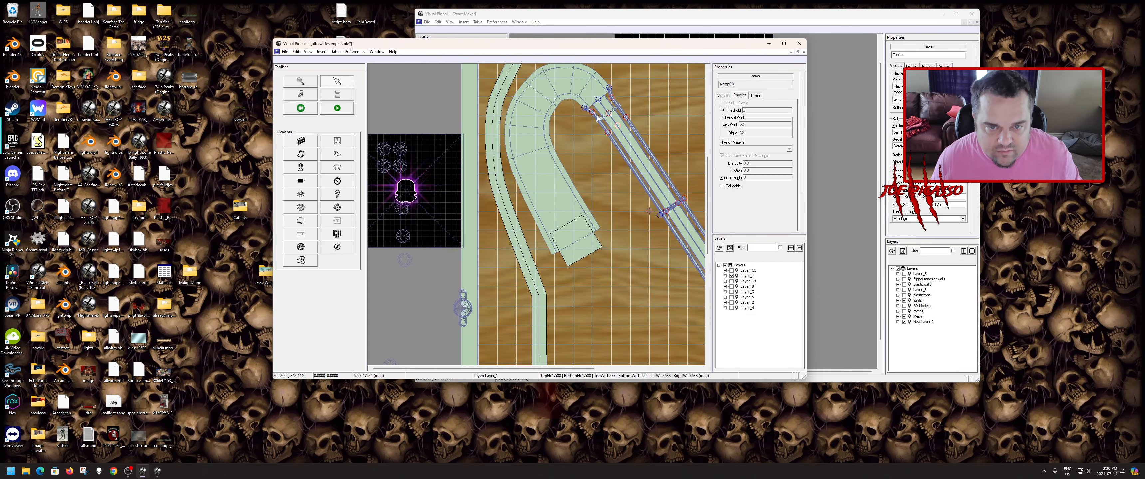
- Add the U-shaped plastic ramp's bend, border pieces and entrance flap to the wire ramp selection
click(574, 96)
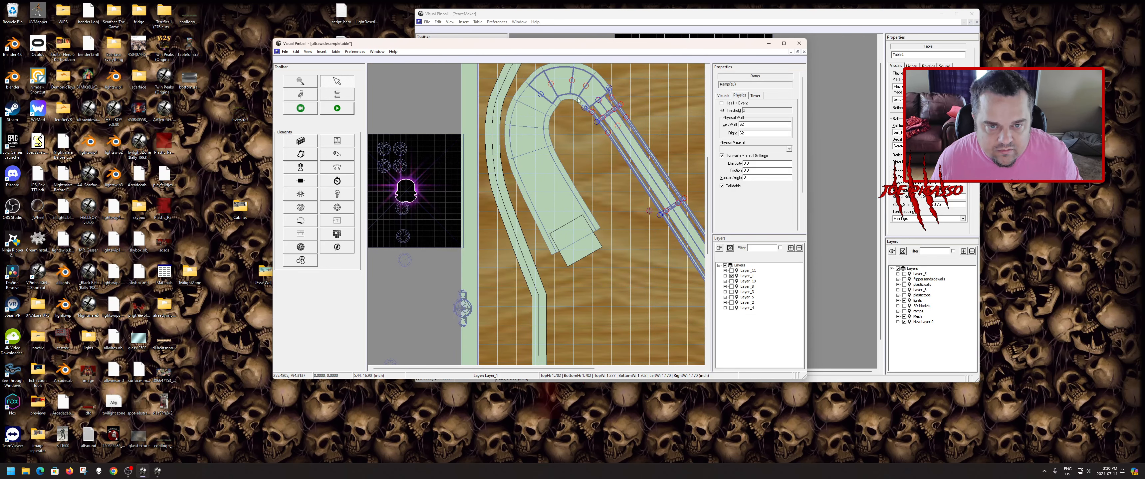
click(554, 89)
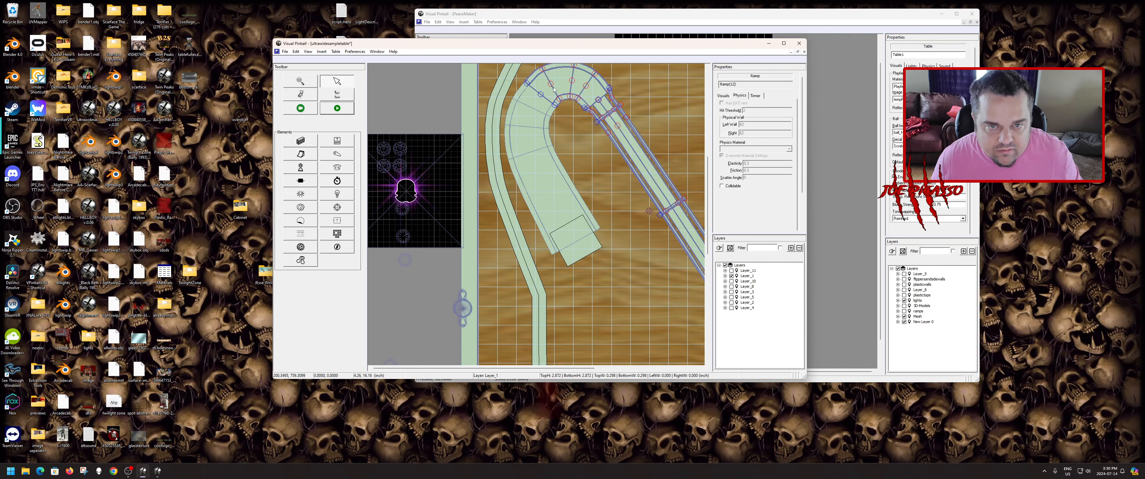
click(530, 101)
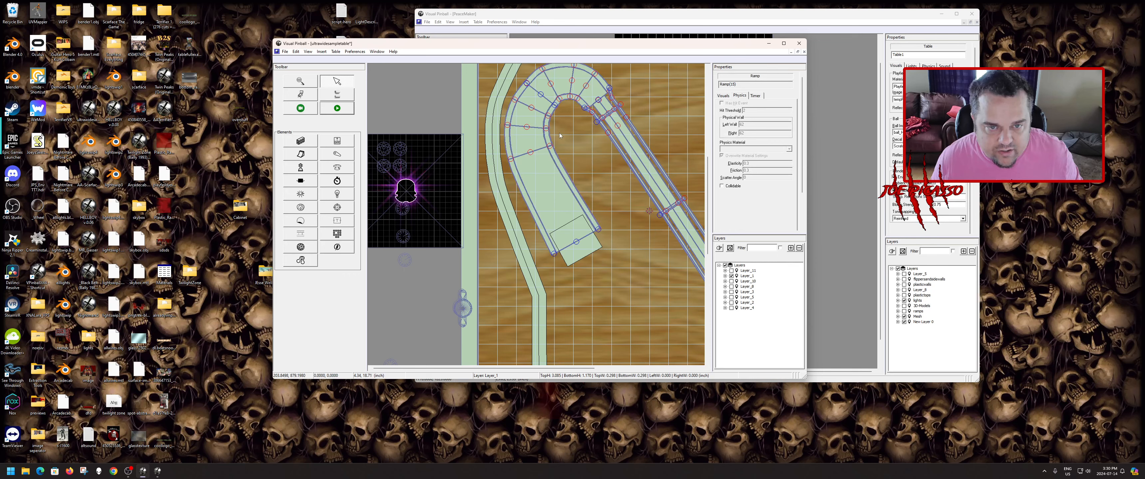
click(582, 248)
right_click(583, 250)
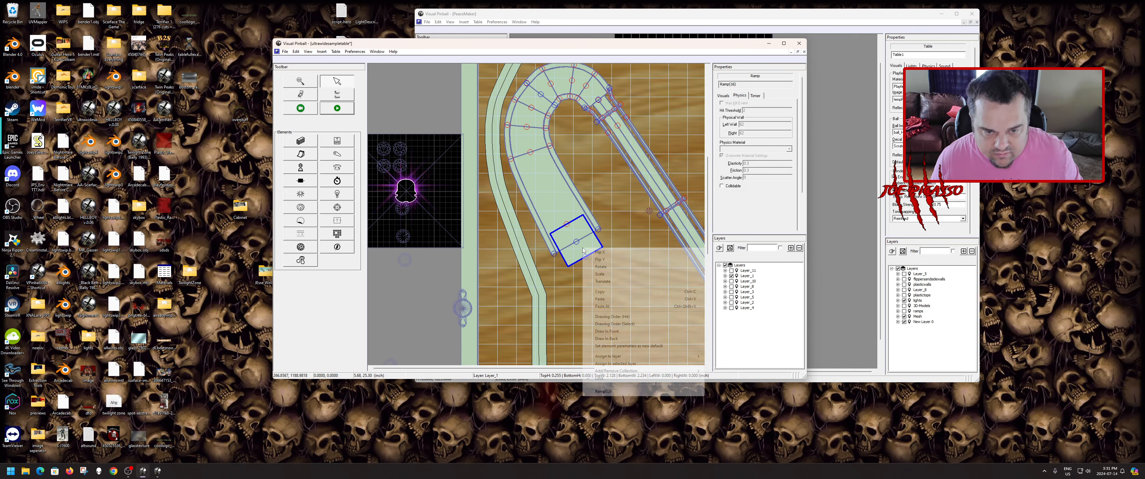
click(607, 380)
scroll(563, 274, down, 2)
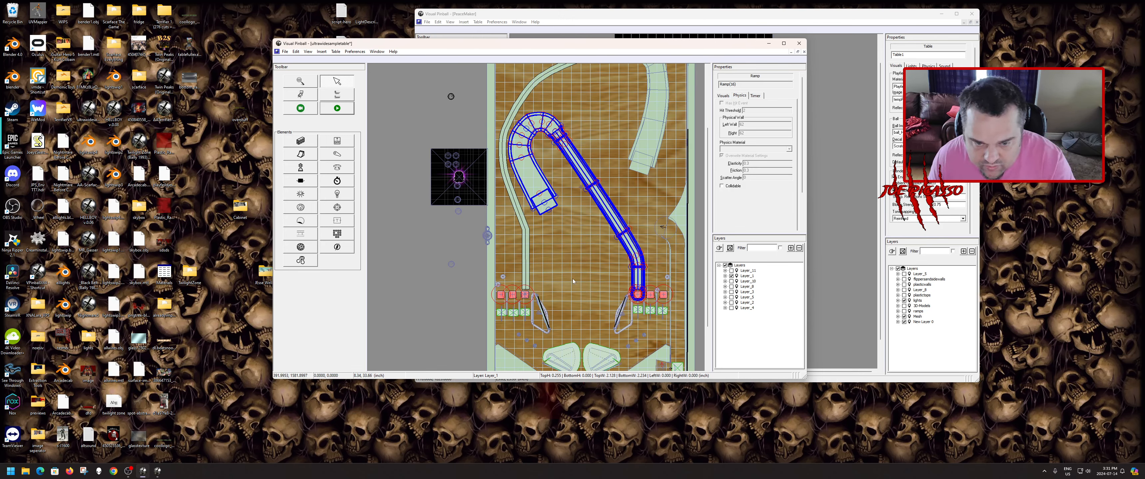
- Shift the whole selected ramp assembly right until its wire ramp end sits over the middle of the three right-side lane triggers
drag(532, 176, 536, 176)
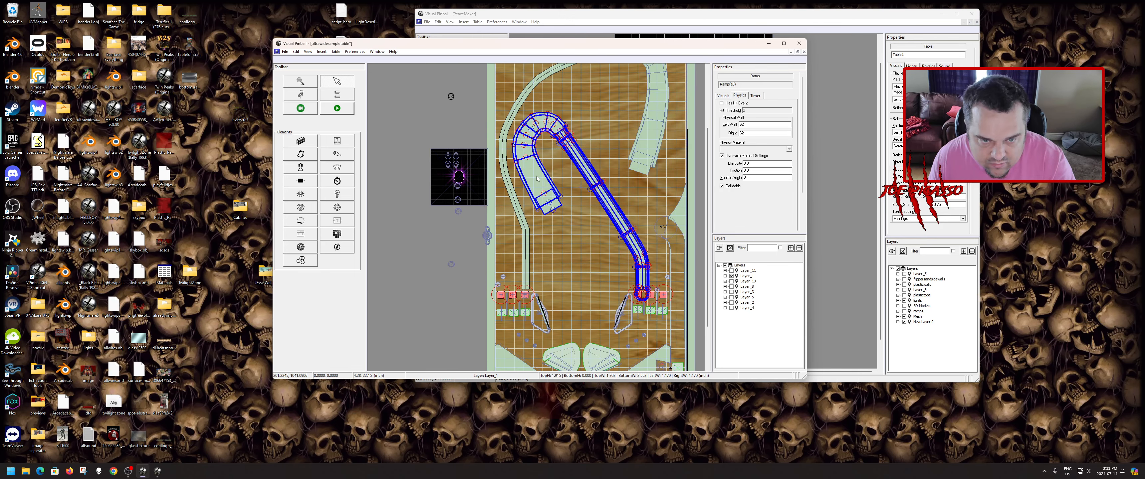
key(Right)
key(Right)
key(Right)
key(Right)
key(Right)
key(Right)
key(Right)
key(Right)
key(Right)
key(Right)
key(Right)
key(Right)
key(Right)
key(Right)
key(Right)
key(Right)
key(Right)
key(Right)
key(Right)
key(Right)
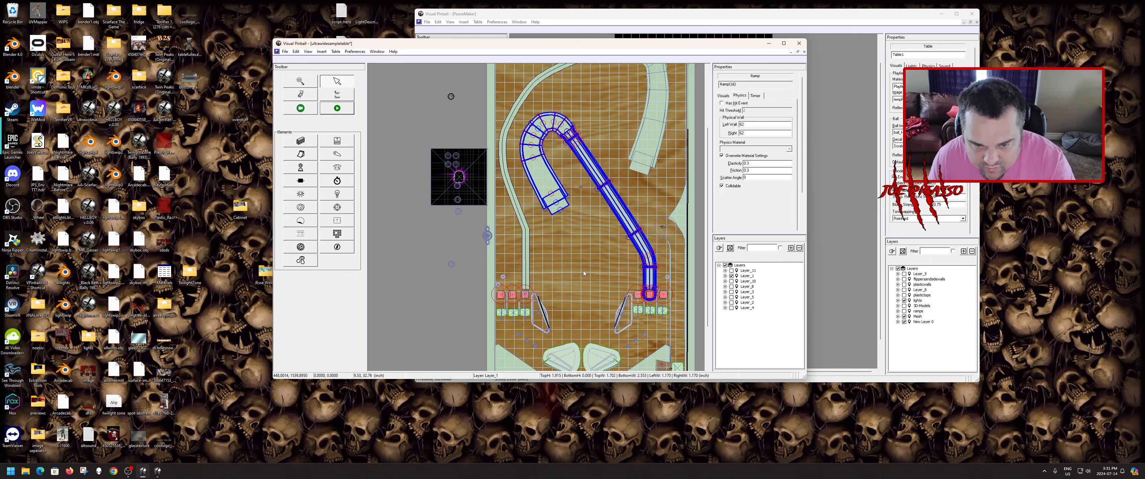
key(Right)
key(Right)
key(Right)
key(Right)
key(Right)
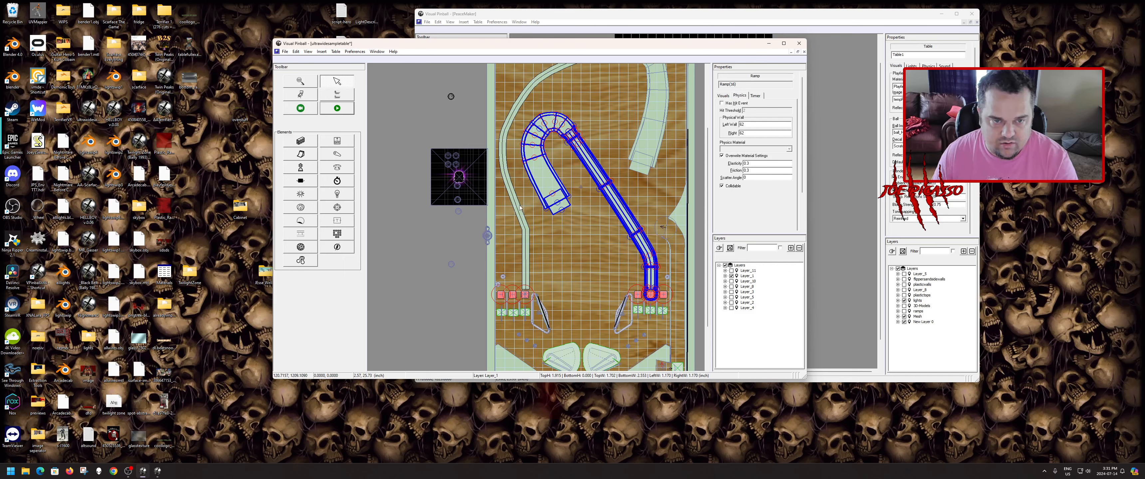
- Clear the assembly selection and reselect the U-shaped plastic ramp's leg and bend pieces together
scroll(520, 207, up, 1)
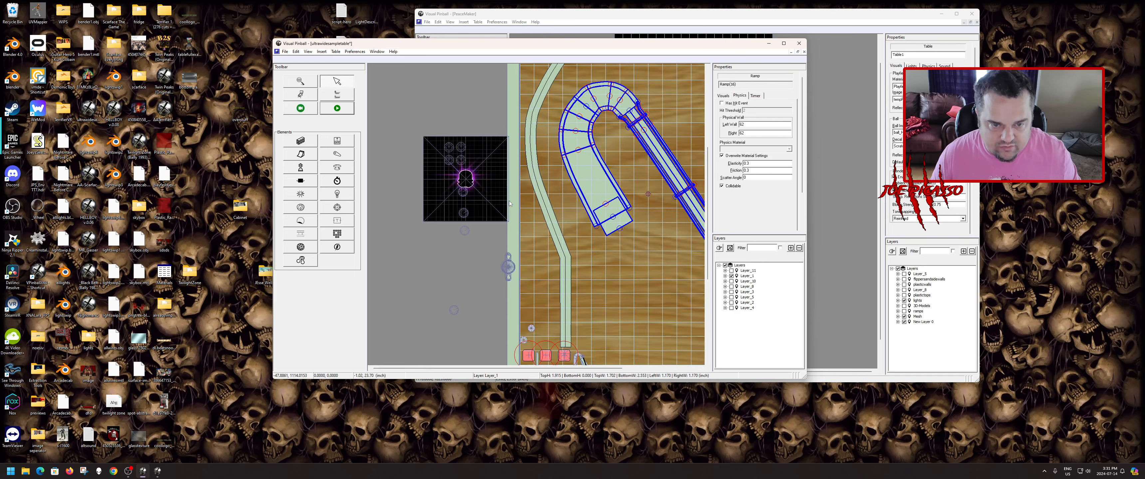
click(569, 255)
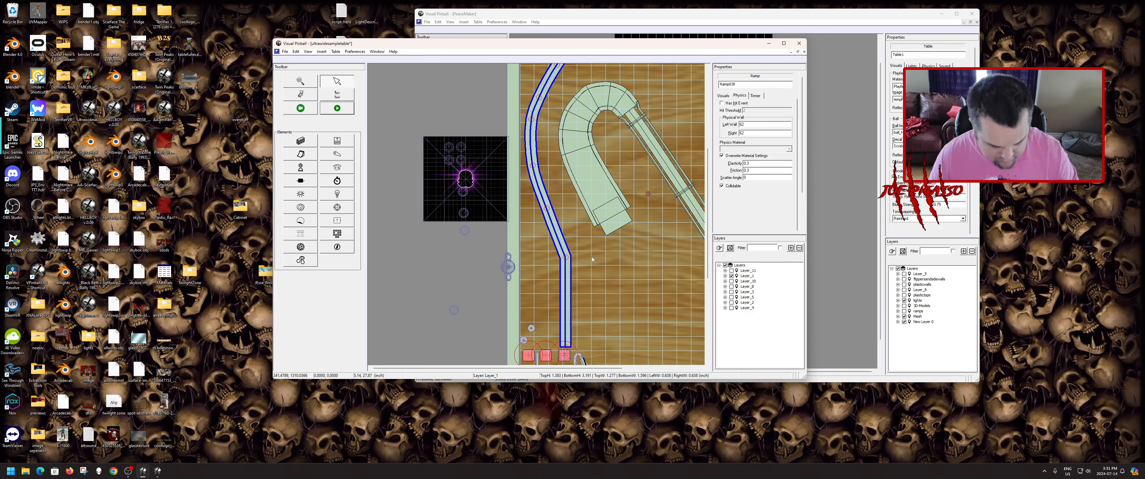
click(604, 252)
scroll(584, 253, down, 1)
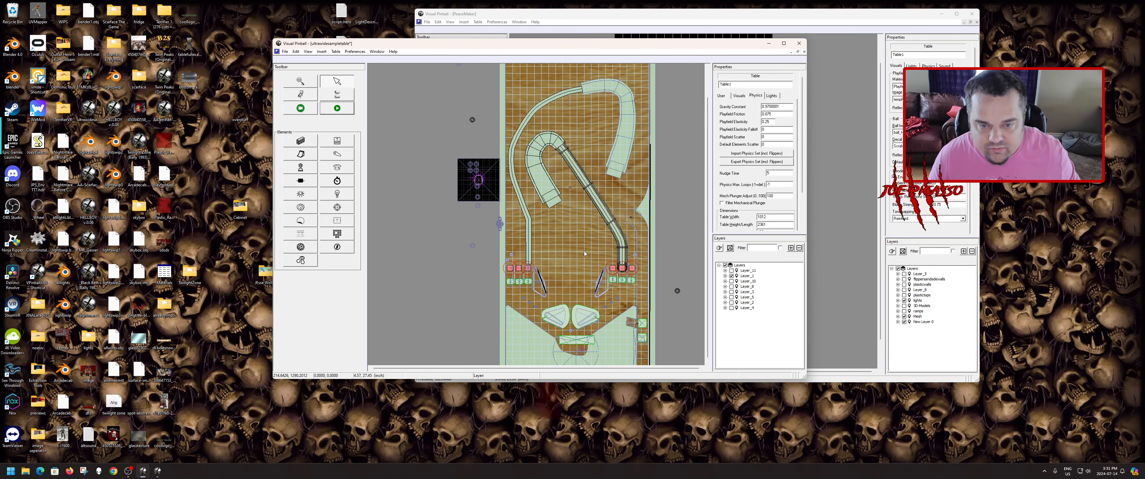
scroll(582, 254, up, 1)
click(491, 121)
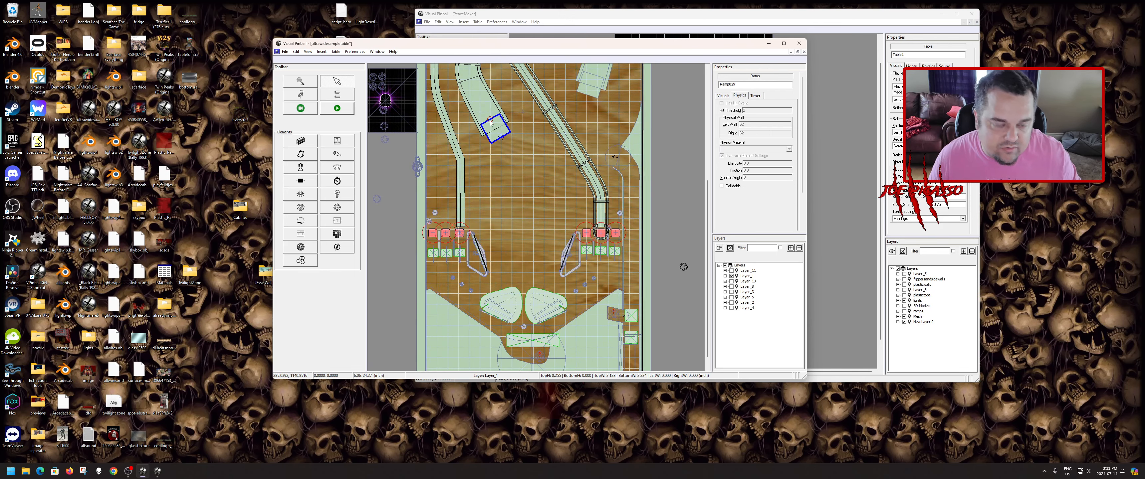
scroll(486, 125, up, 2)
scroll(535, 237, up, 1)
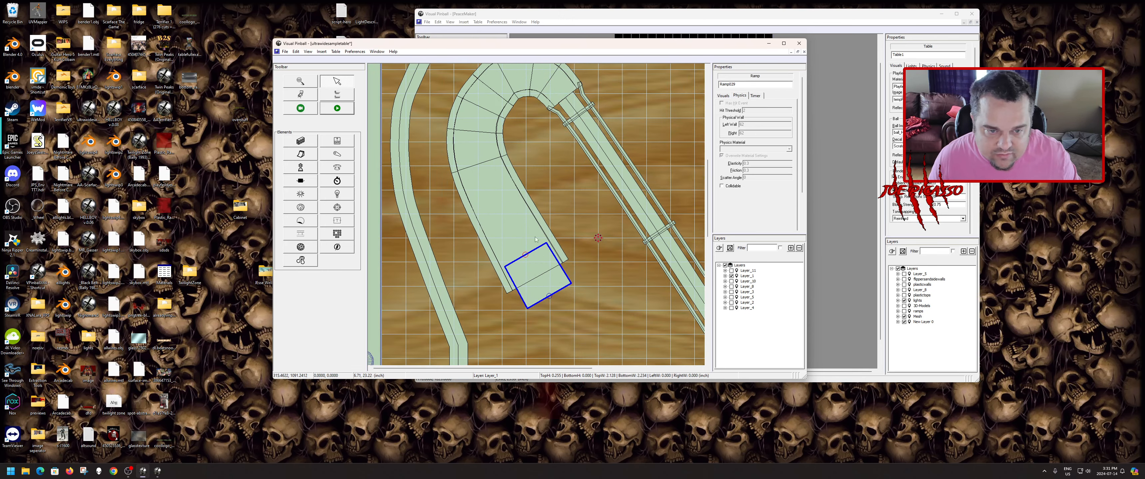
click(497, 209)
click(452, 160)
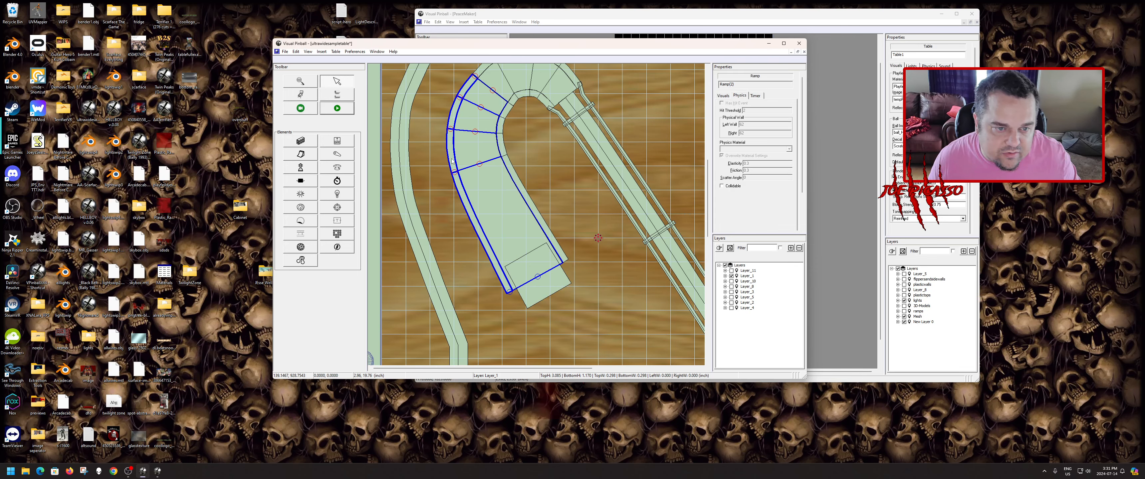
click(503, 153)
scroll(524, 169, up, 3)
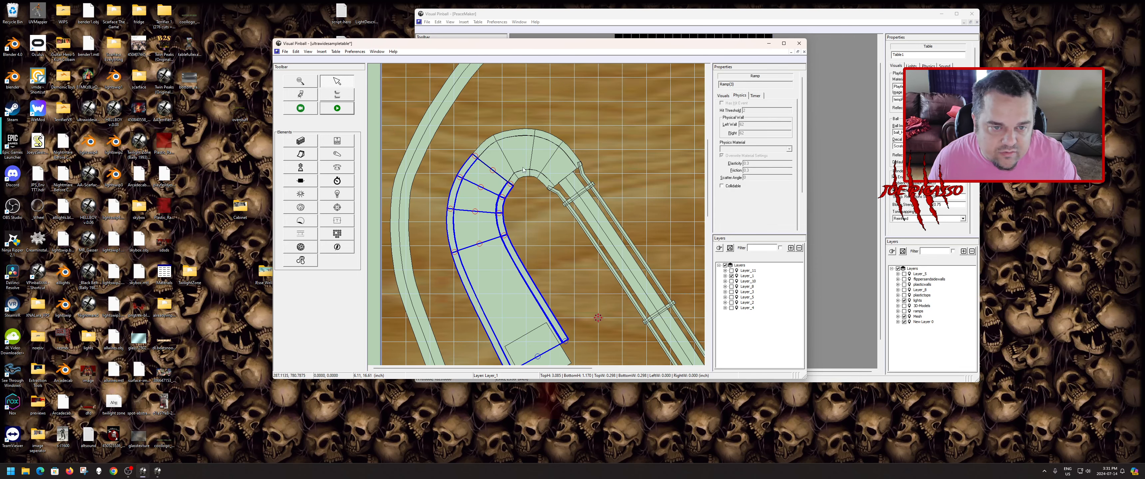
click(495, 141)
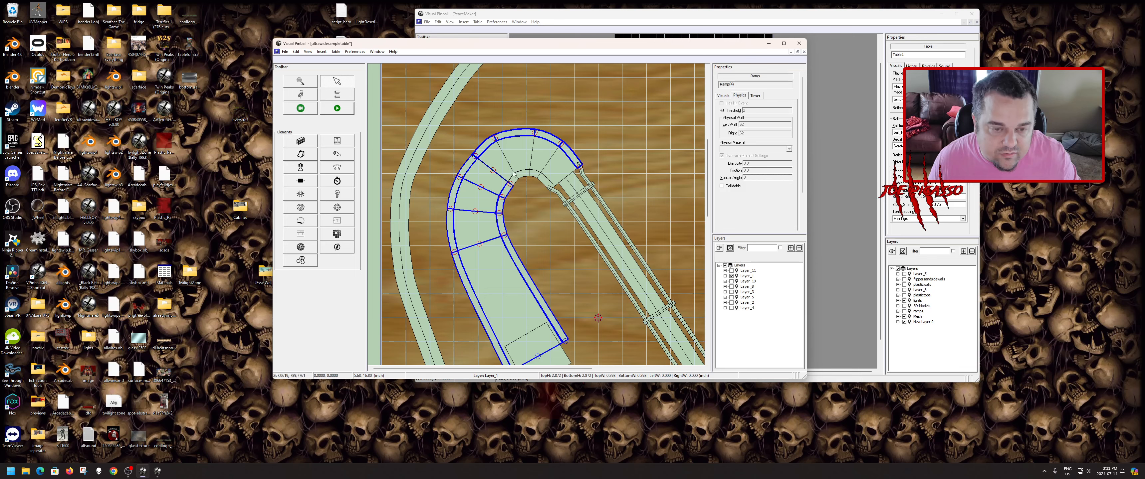
- Add the rails of the wire ramp leading to the right inlane to the selected U-shaped ramp pieces
click(577, 194)
click(562, 199)
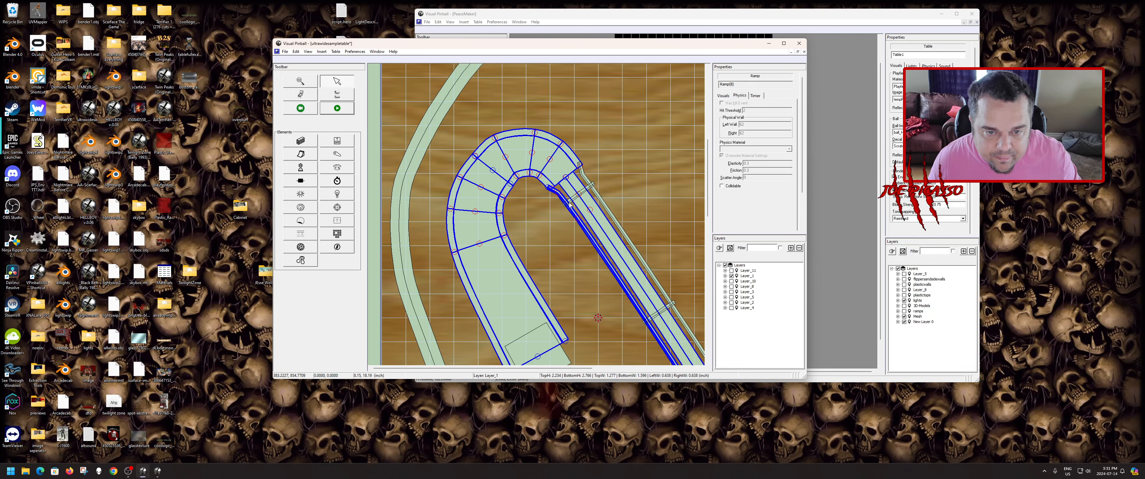
click(579, 197)
shift+click(597, 193)
scroll(548, 186, down, 3)
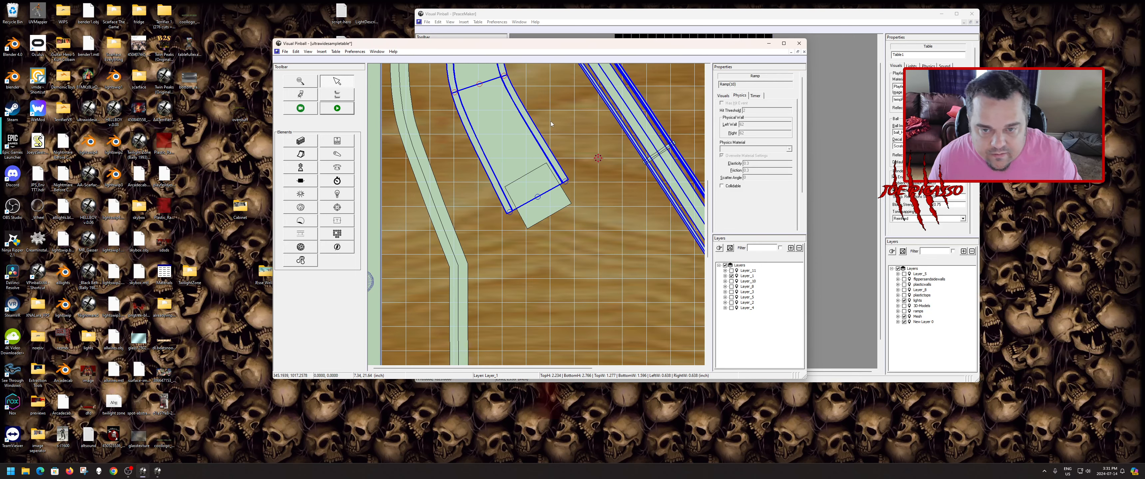
scroll(549, 129, down, 1)
scroll(614, 280, up, 2)
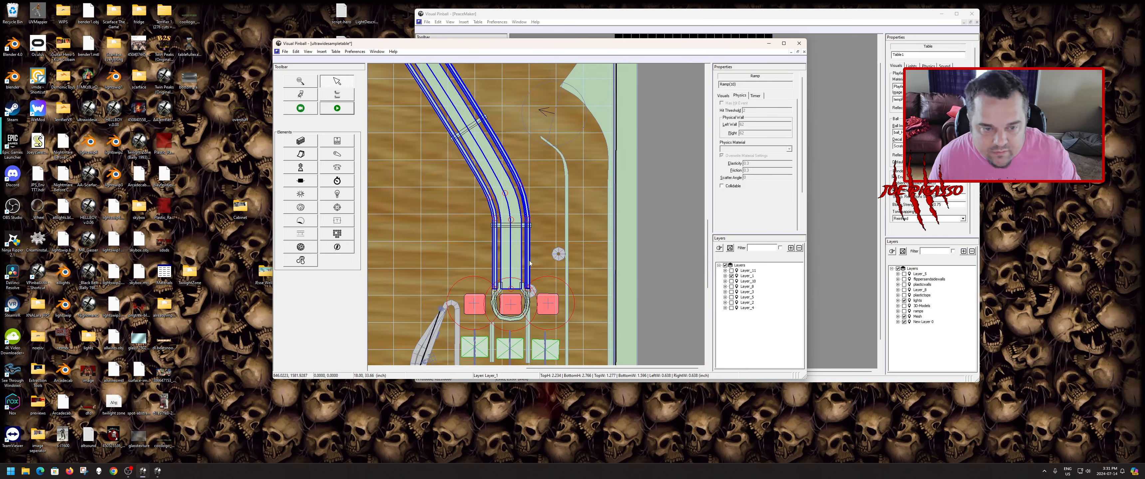
- Add the wire ramp's cross rings and end loop over the right lane triggers to the assembly selection
shift+click(498, 227)
shift+click(460, 136)
scroll(400, 147, up, 3)
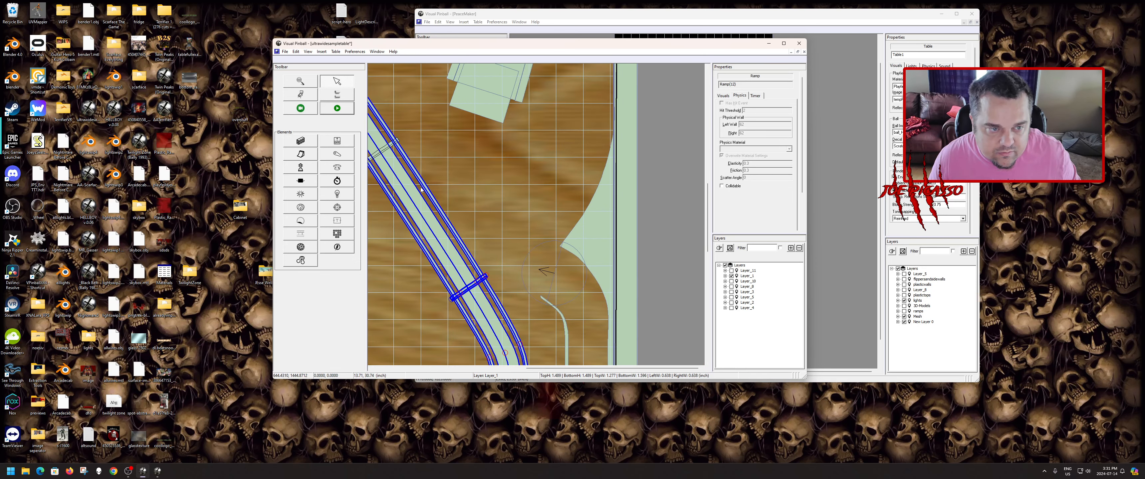
shift+click(392, 149)
scroll(396, 153, down, 6)
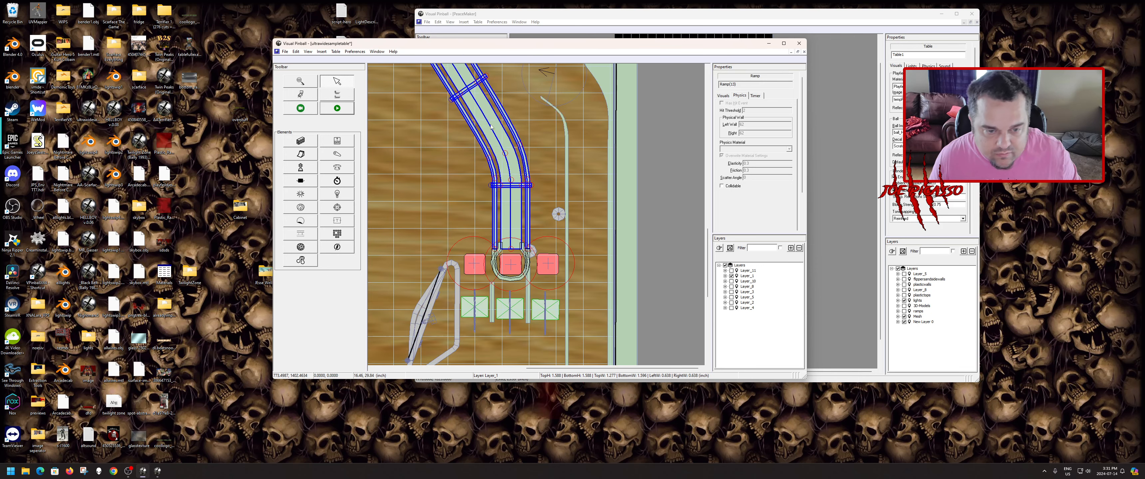
shift+click(500, 214)
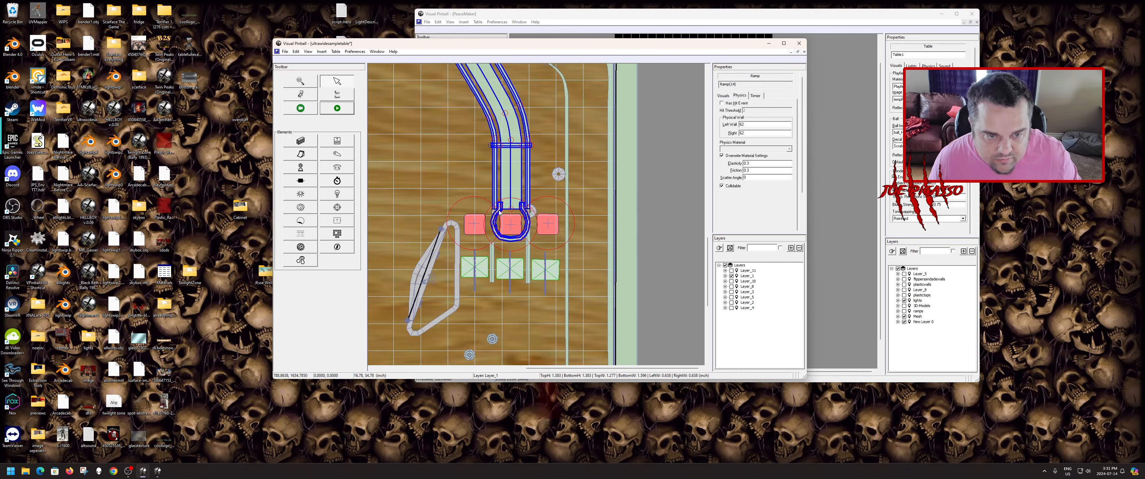
shift+click(493, 214)
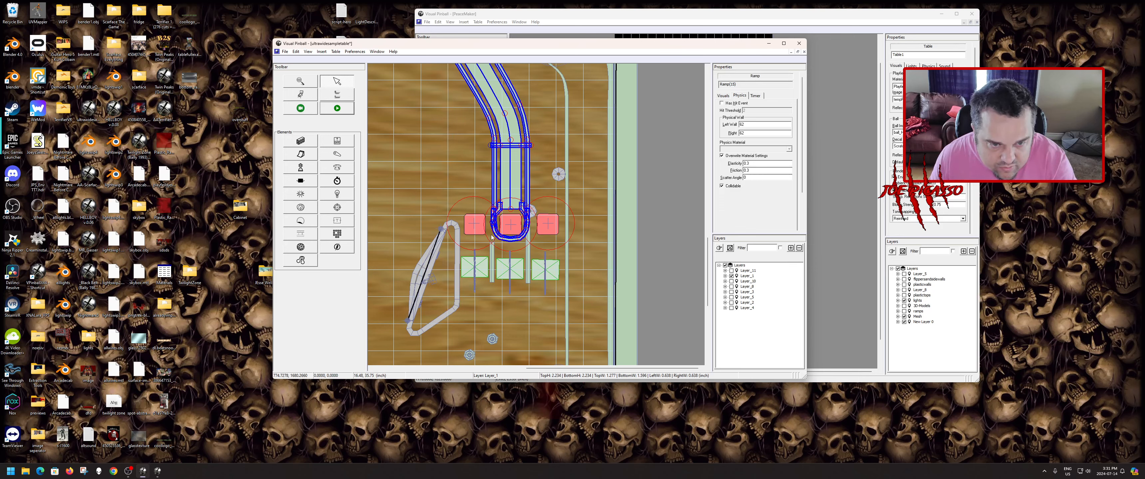
- Lock the whole selected U-shaped ramp and wire ramp assembly
right_click(511, 183)
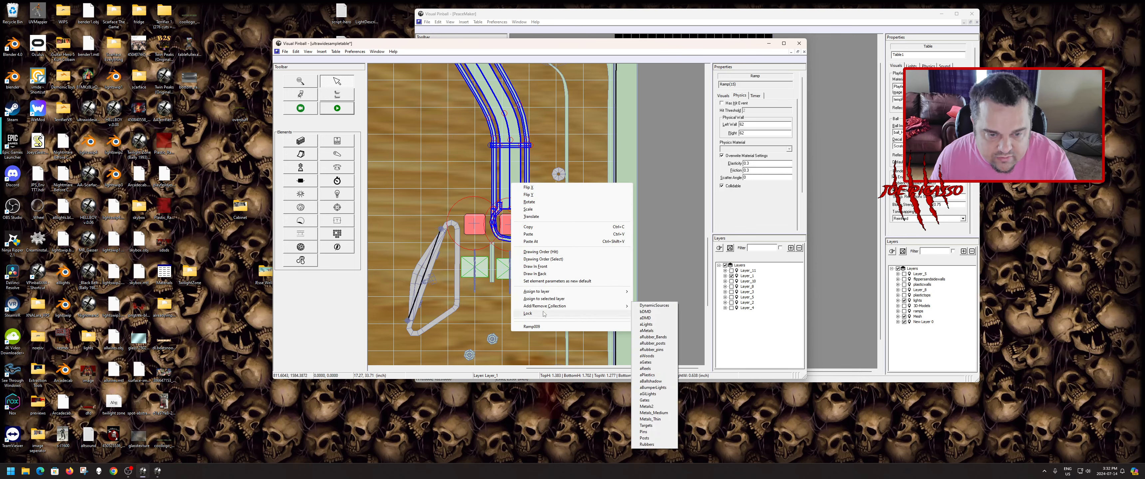
click(537, 314)
scroll(506, 239, down, 3)
scroll(506, 239, down, 3)
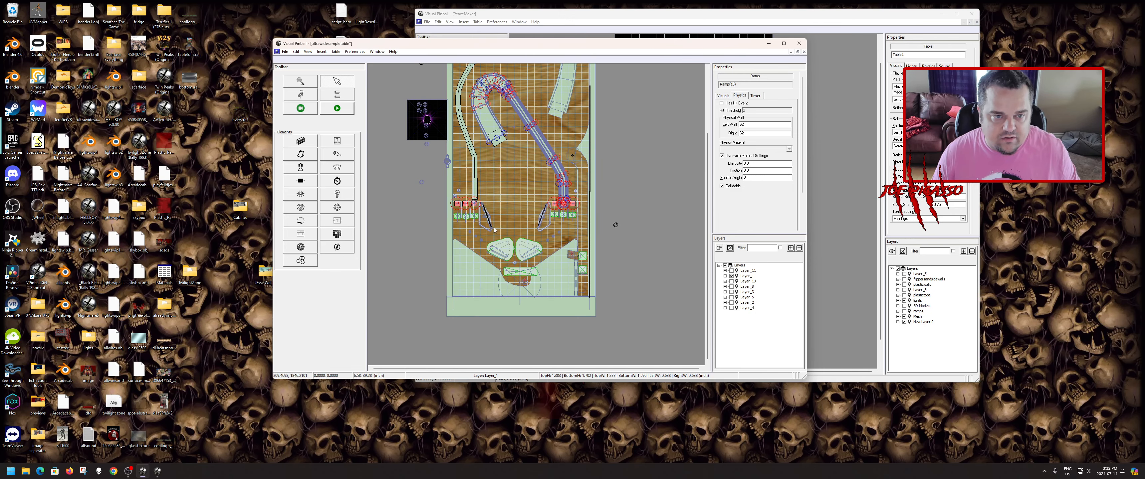
- Nudge the U-shaped ramp's entrance flap slightly left to centre it under the ramp mouth, and lock it
scroll(556, 187, up, 3)
click(565, 184)
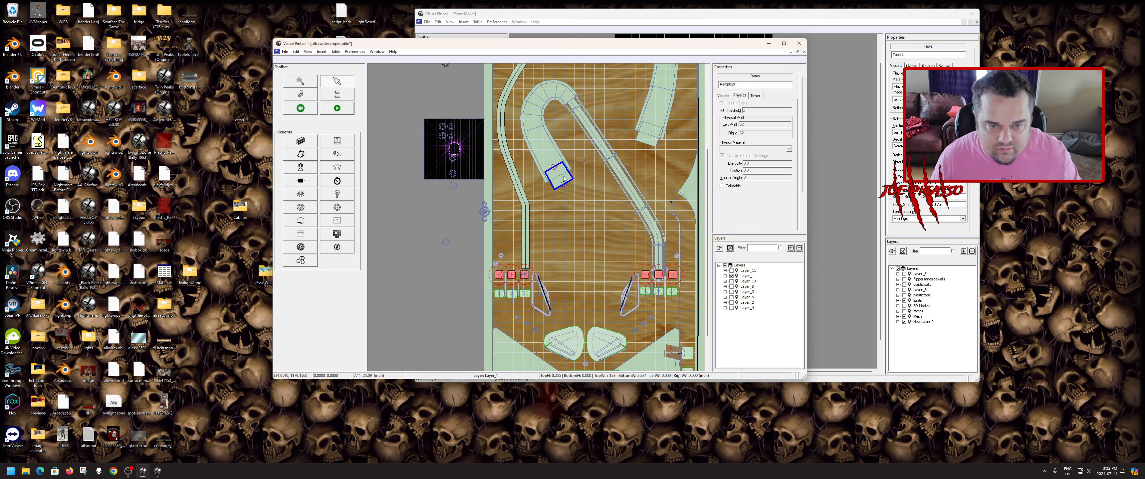
scroll(564, 175, up, 2)
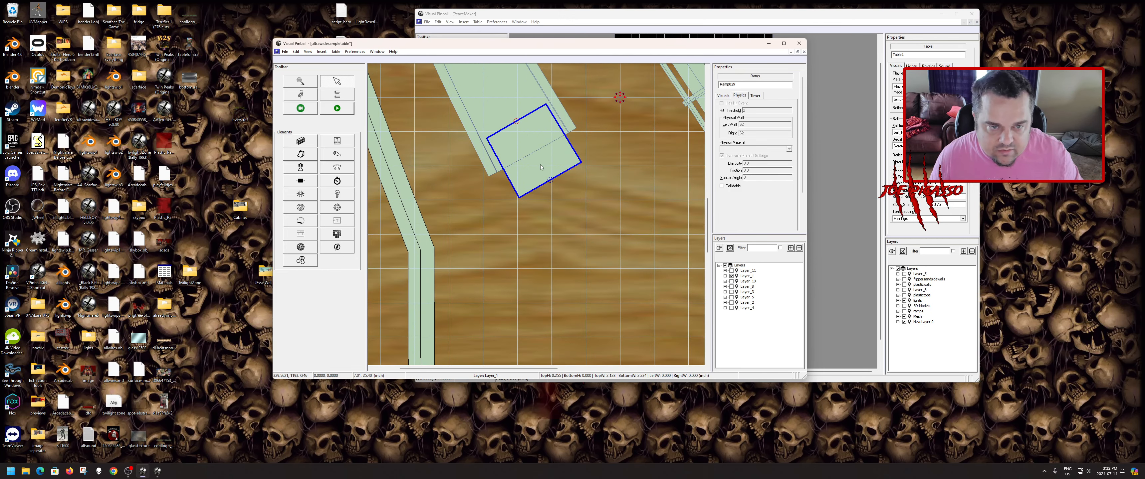
key(Left)
key(Left)
key(Left)
key(Left)
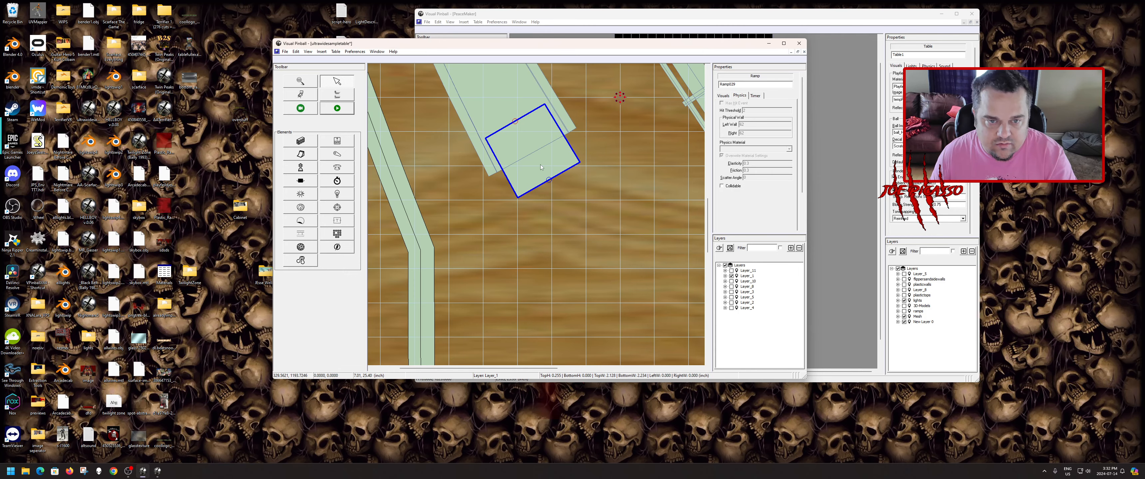
right_click(541, 164)
click(575, 300)
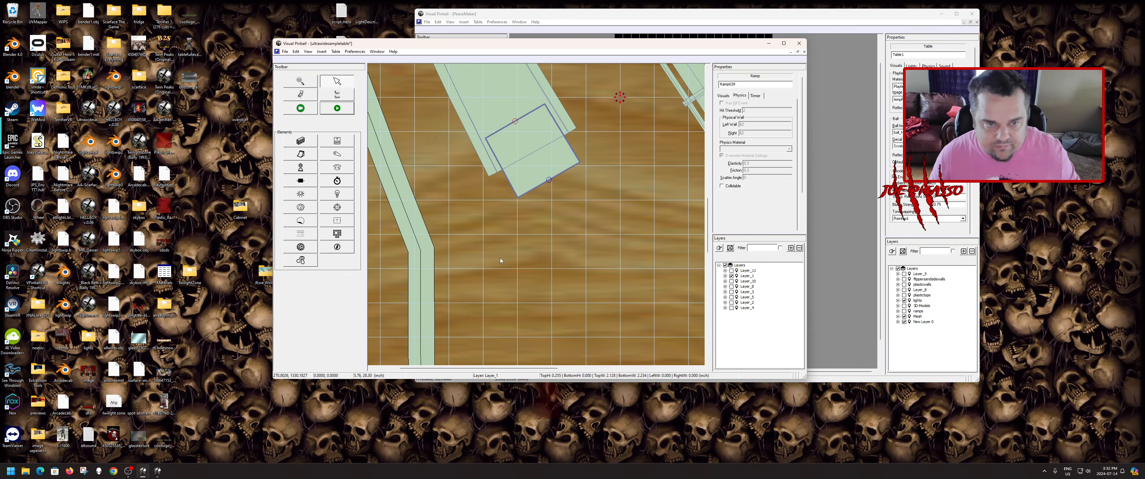
- Move the left inlane wire ramp's lower bend control point further up the table
scroll(500, 258, down, 2)
scroll(536, 280, up, 2)
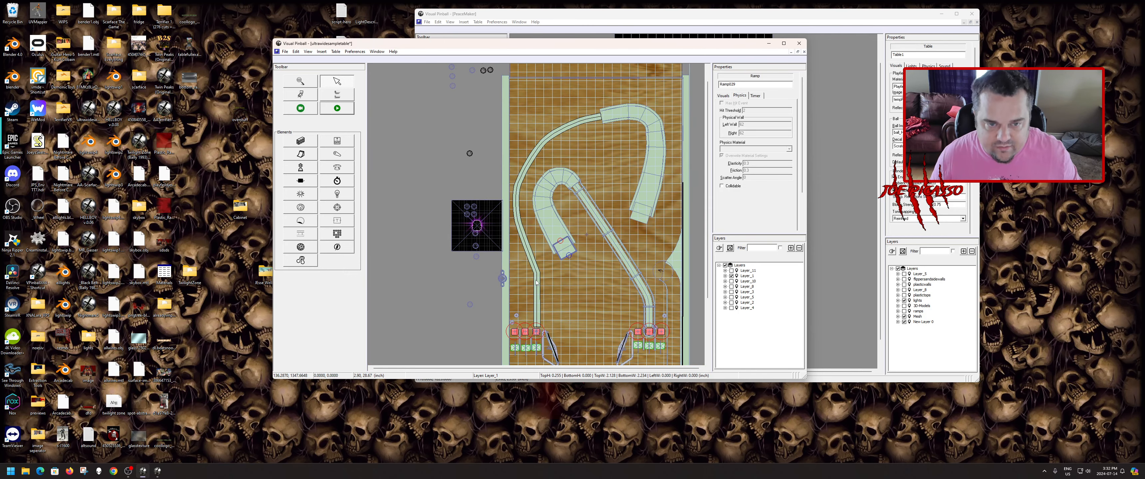
scroll(537, 283, up, 2)
click(528, 216)
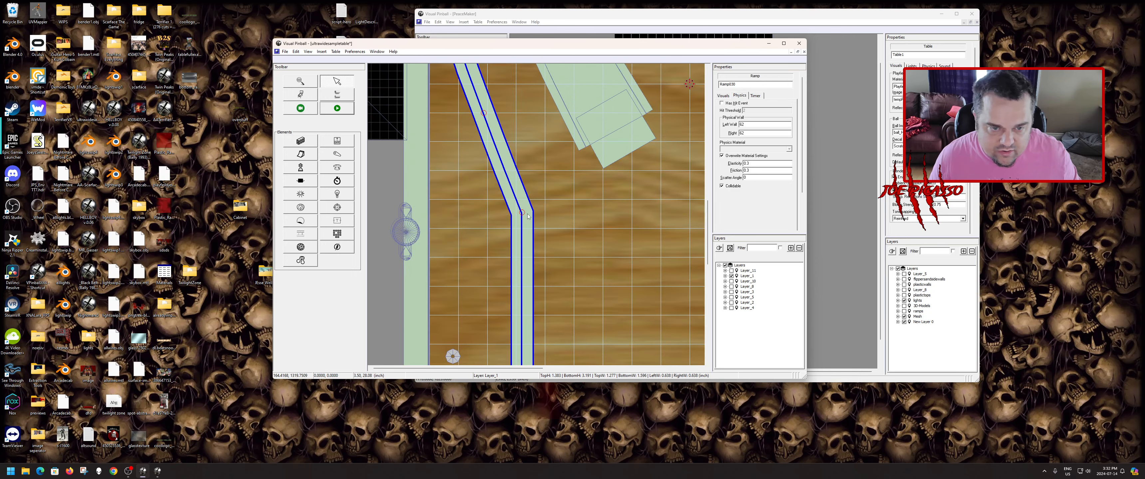
click(523, 213)
drag(523, 214, 526, 142)
scroll(522, 228, down, 4)
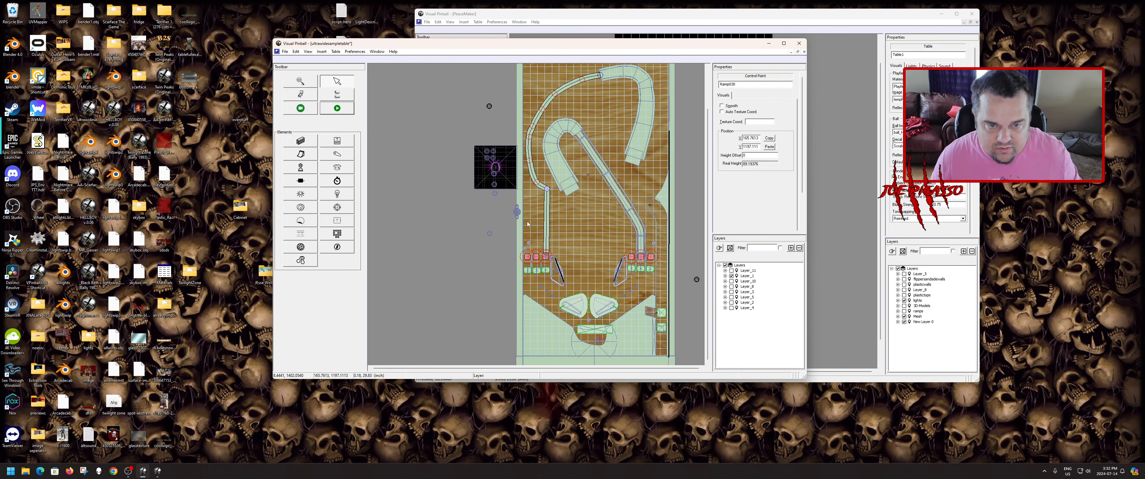
- Add a control point just below the left wire ramp's bend and make the bend point smooth
scroll(541, 230, up, 2)
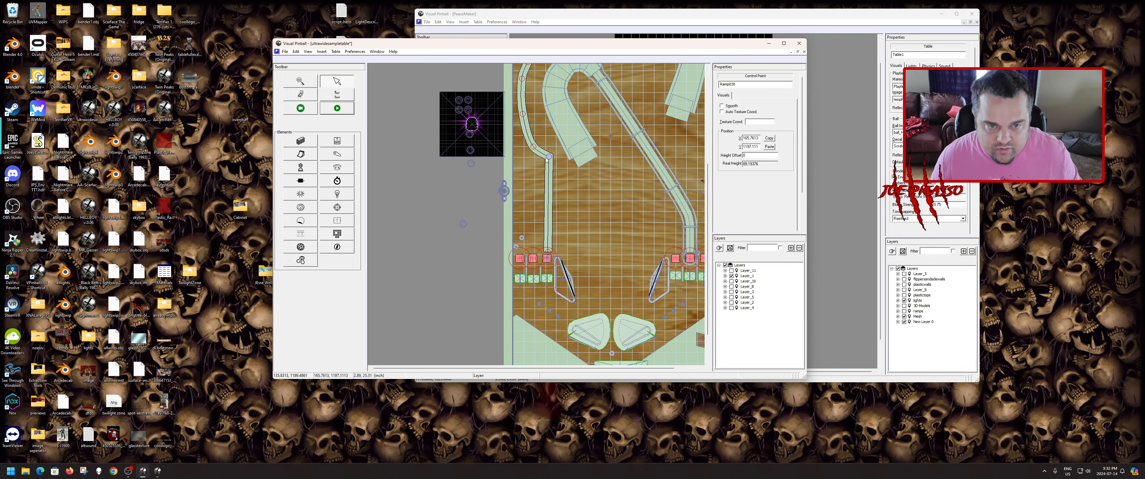
right_click(550, 169)
click(561, 174)
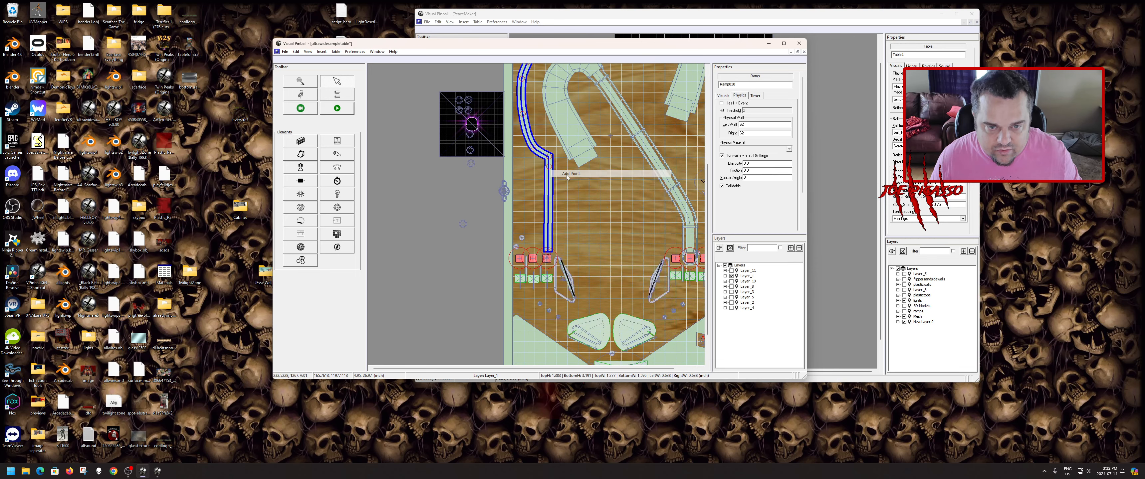
right_click(549, 157)
click(567, 161)
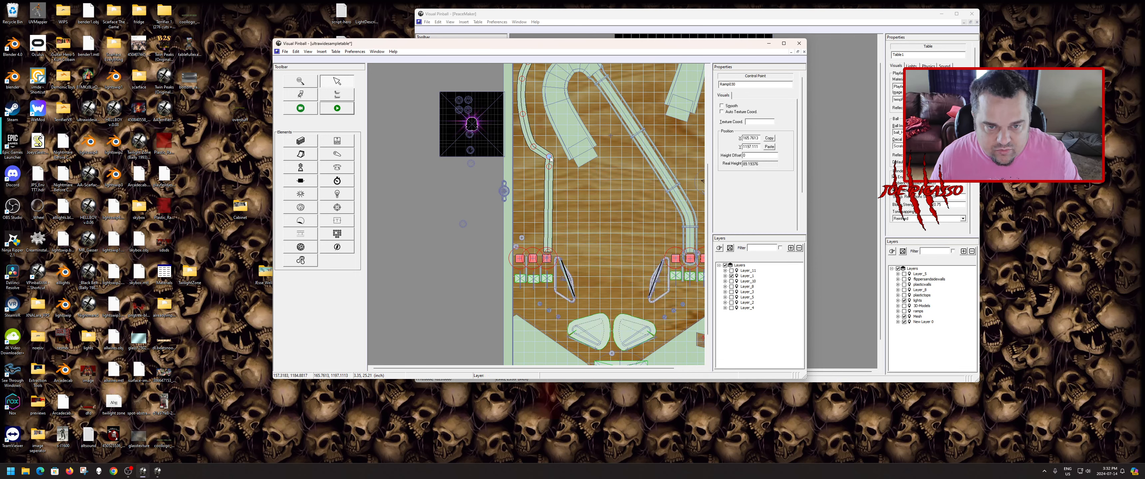
- Add a lower, non-smooth control point on the left wire ramp and nudge it left to straighten the run to the inlane
right_click(549, 181)
key(Escape)
click(549, 178)
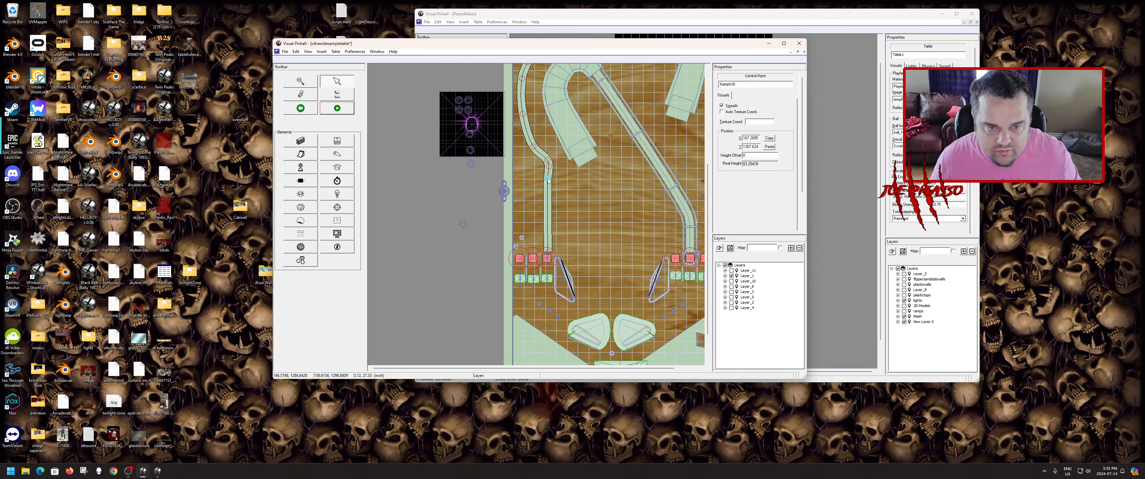
right_click(550, 179)
key(Escape)
scroll(552, 190, up, 3)
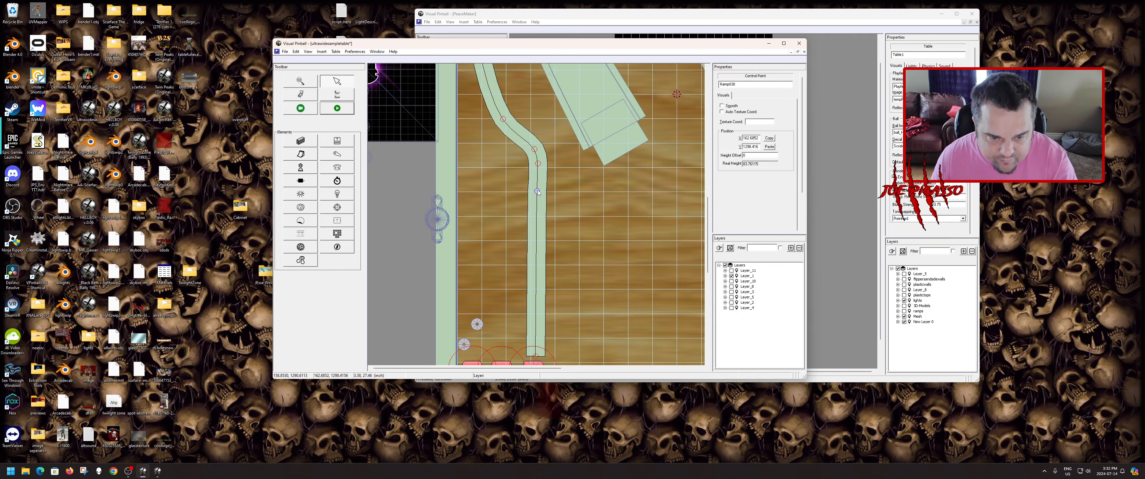
drag(537, 191, 538, 191)
key(Left)
key(Left)
key(Left)
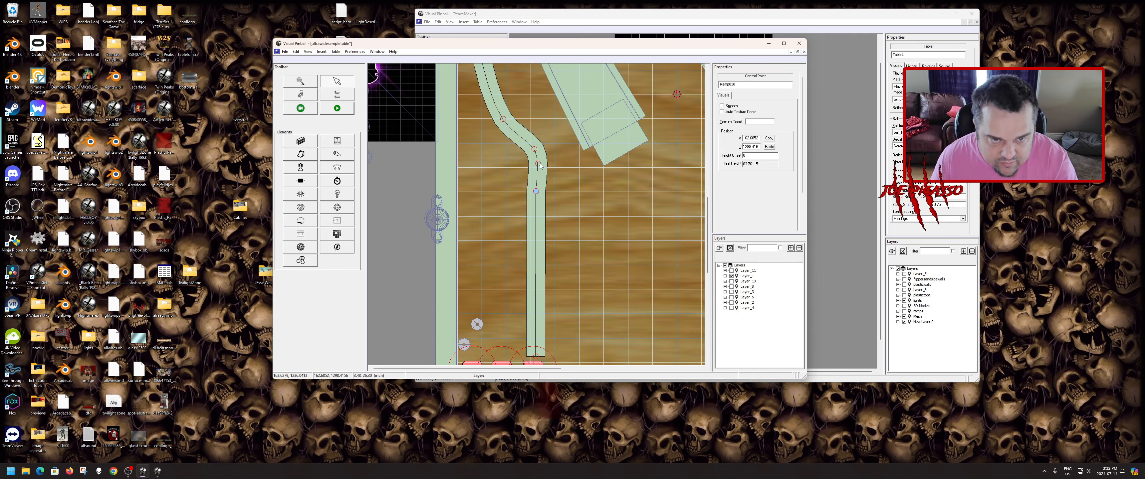
- Reposition the left wire ramp's bend point and the control points above it to round out its curve along the left side
drag(540, 165, 528, 142)
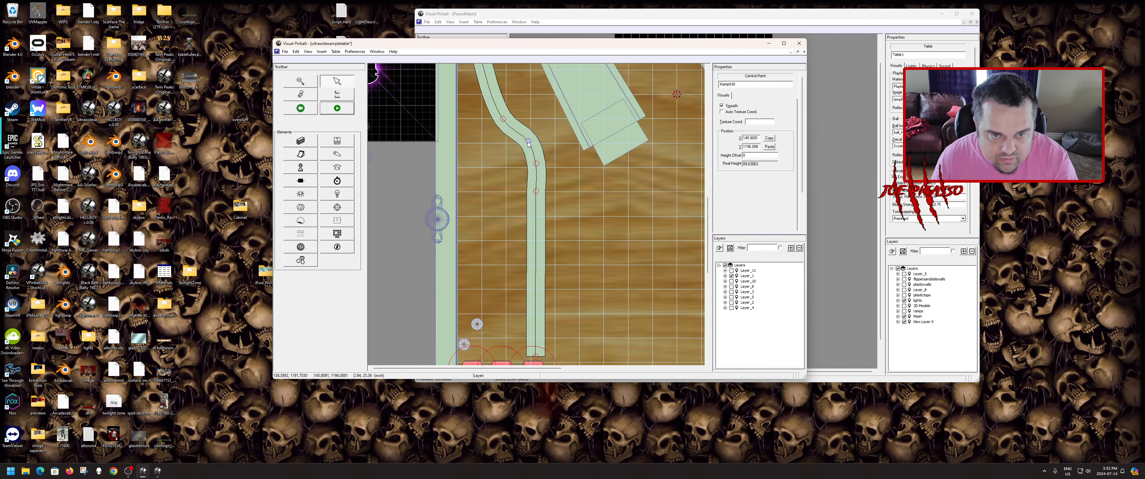
scroll(510, 236, up, 3)
drag(503, 240, 499, 204)
drag(480, 165, 483, 146)
drag(498, 203, 484, 207)
scroll(538, 212, up, 3)
drag(483, 266, 484, 266)
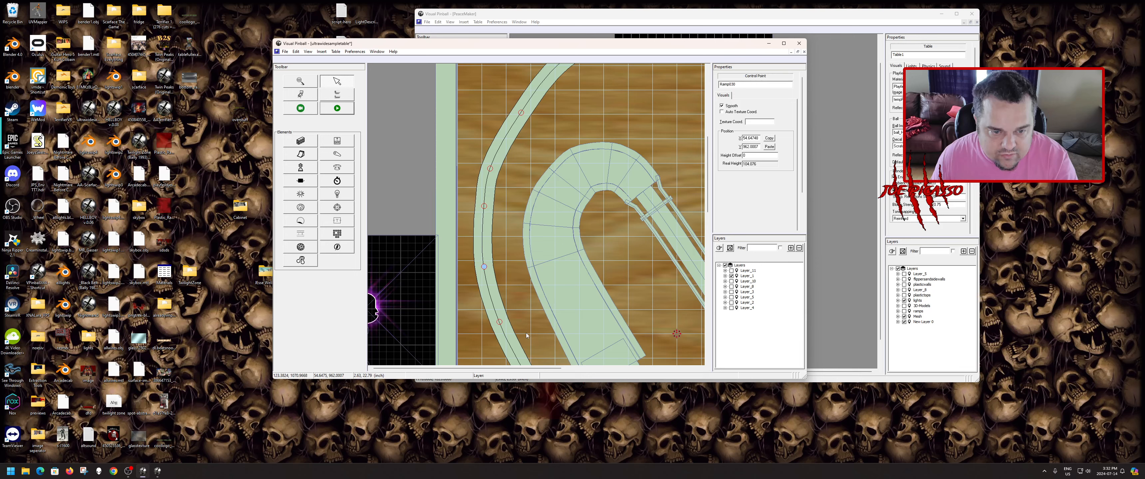
- Shift the left wire ramp's control point beside the U-shaped bend slightly inward, undoing the first move and repeating it
drag(492, 171, 502, 165)
key(ctrl+z)
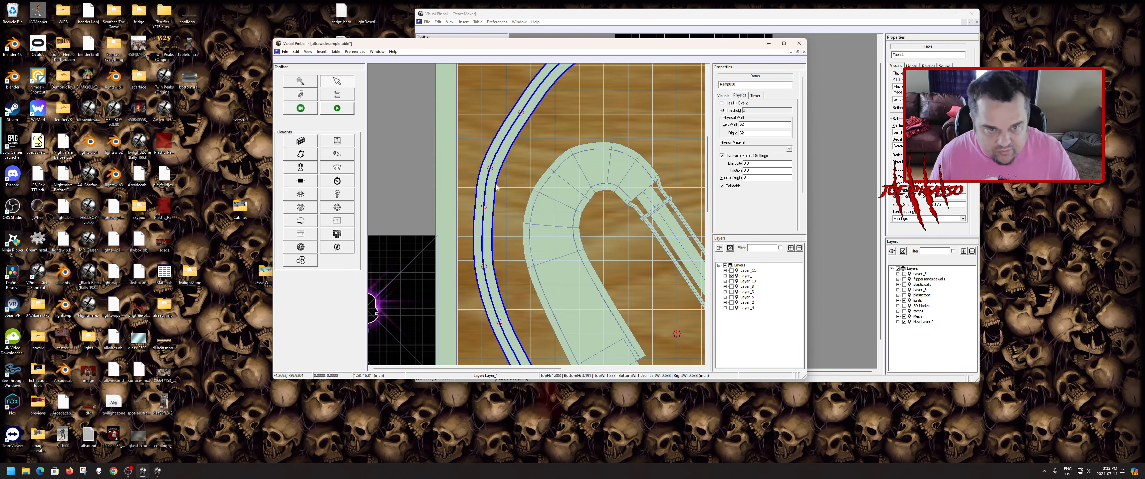
click(491, 169)
drag(490, 168, 498, 165)
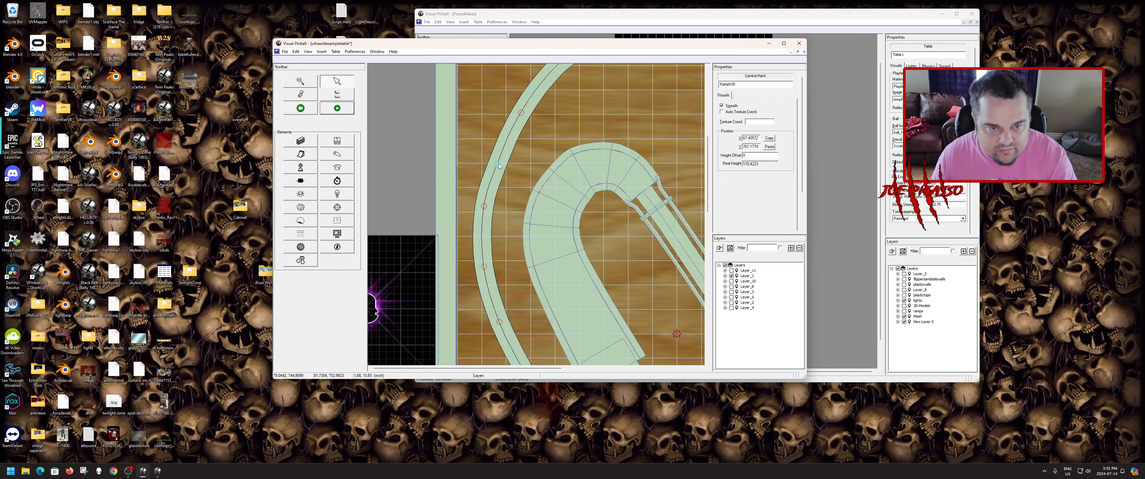
- Move the next control point up and right along the left wire ramp to form an even arc toward the upper plastic ramp
drag(521, 113, 585, 148)
scroll(632, 184, up, 3)
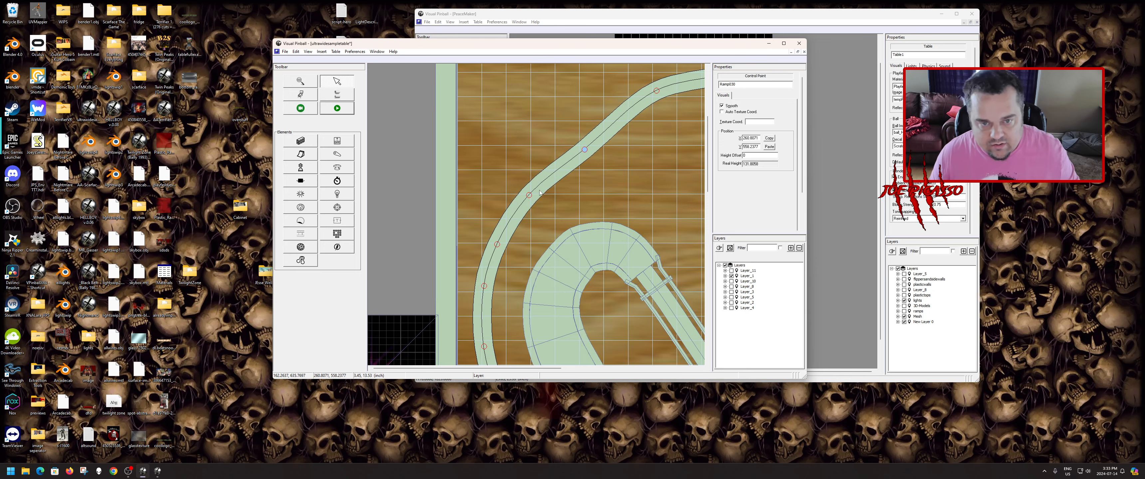
scroll(571, 163, down, 4)
scroll(558, 236, up, 4)
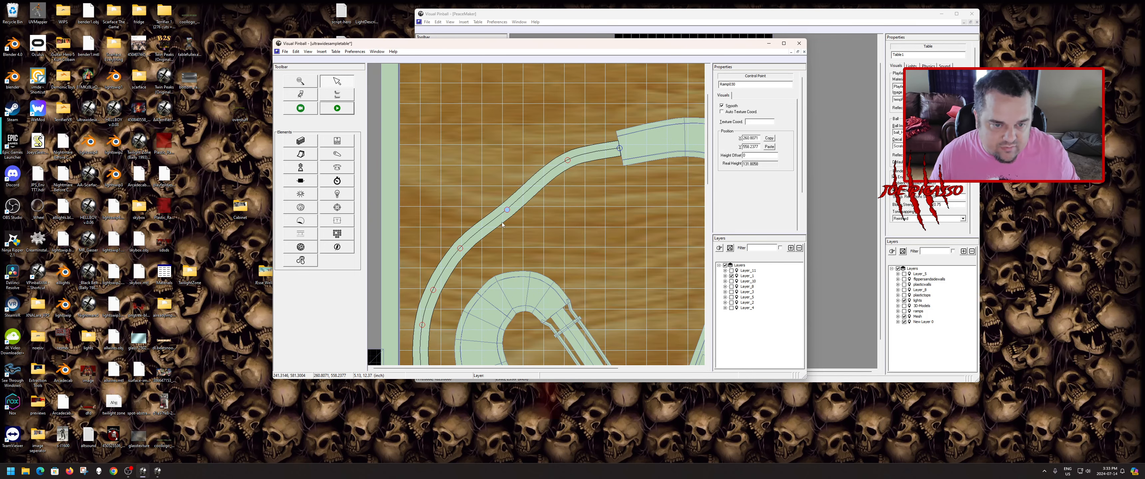
drag(509, 213, 506, 207)
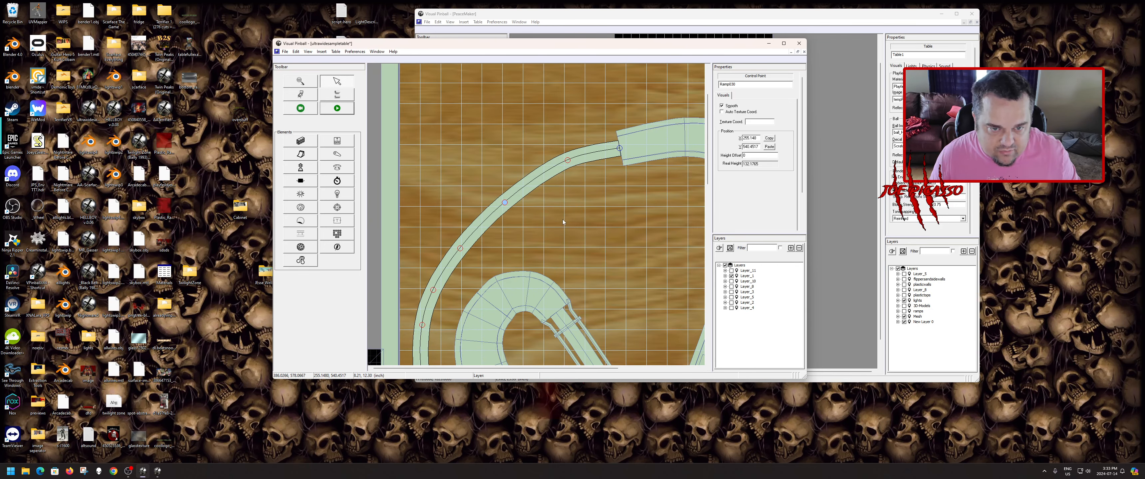
- Add a control point on the left wire ramp near the plastic ramp's end and move the neighbouring point slightly down and right
scroll(595, 175, up, 2)
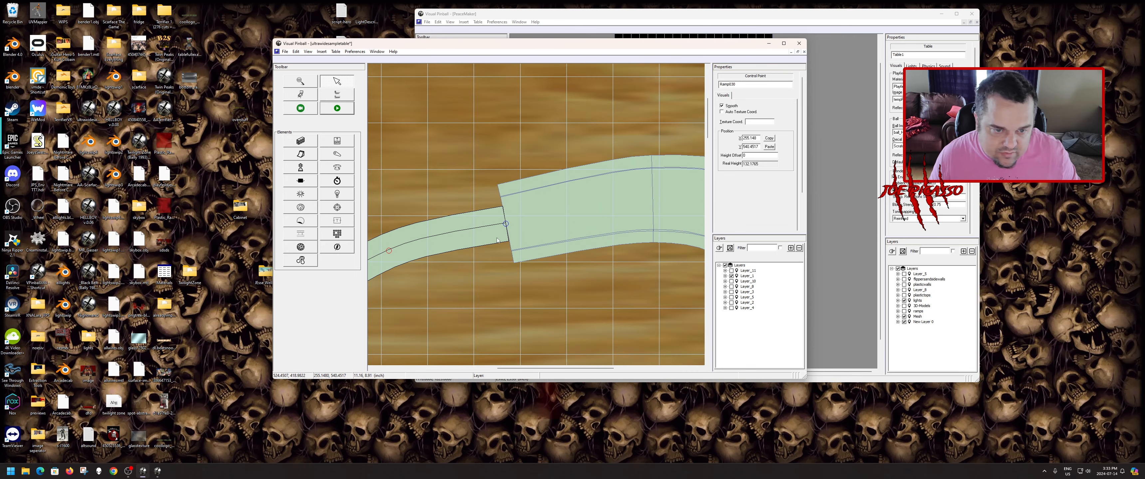
right_click(454, 227)
click(480, 238)
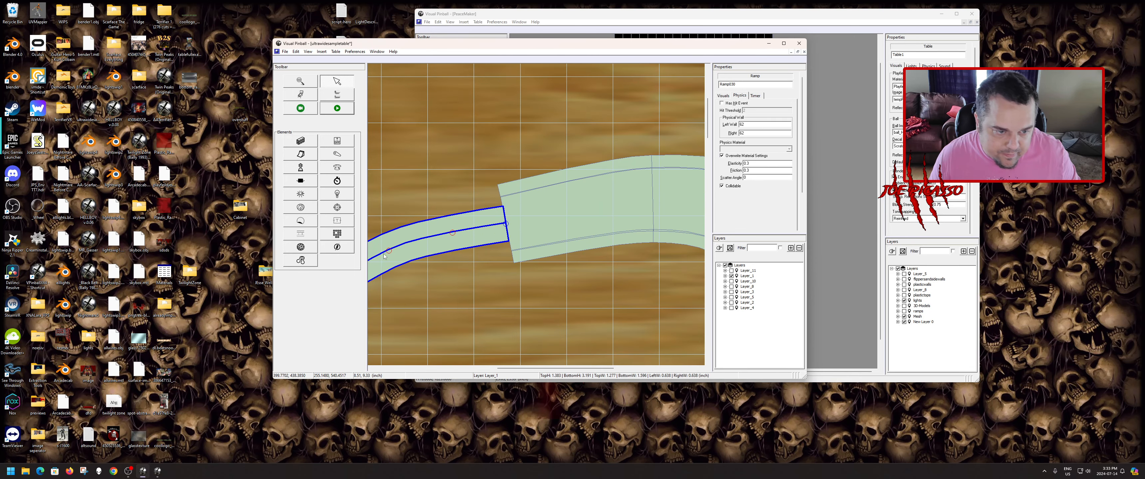
drag(389, 253, 391, 256)
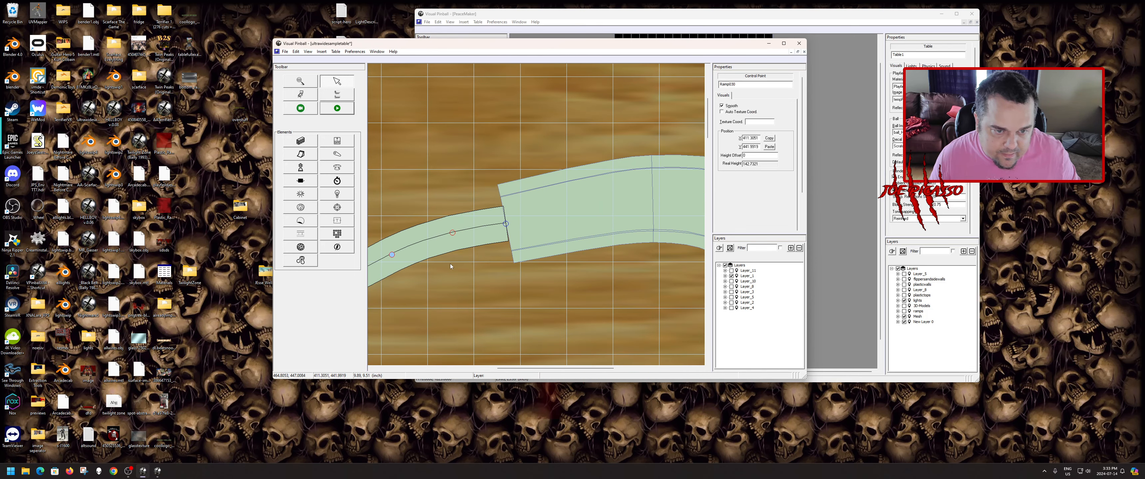
- Nudge the added control point near the plastic ramp down to refine the wire ramp's curve into the junction
scroll(479, 272, up, 2)
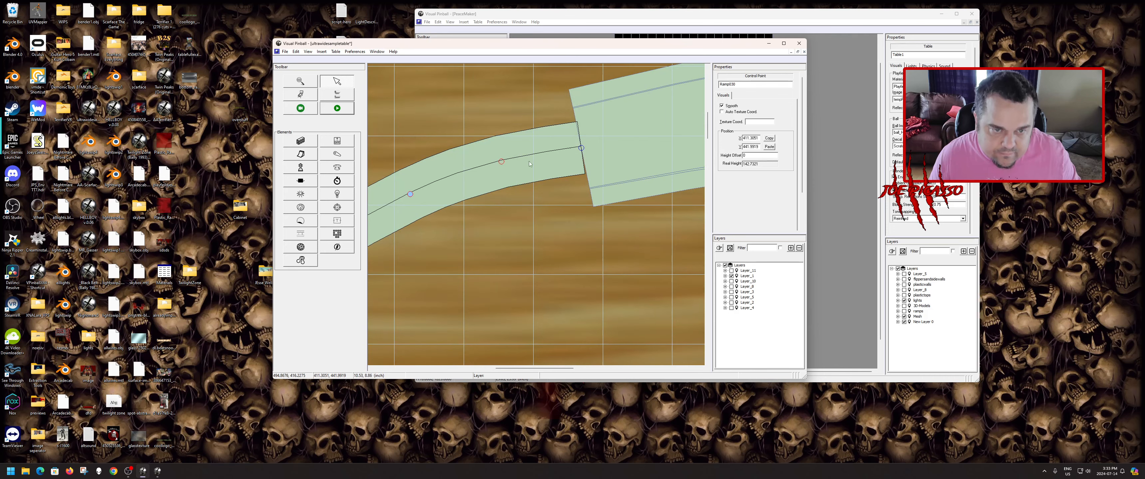
click(501, 162)
key(Down)
key(Down)
key(Down)
key(Down)
key(Down)
key(Down)
key(Down)
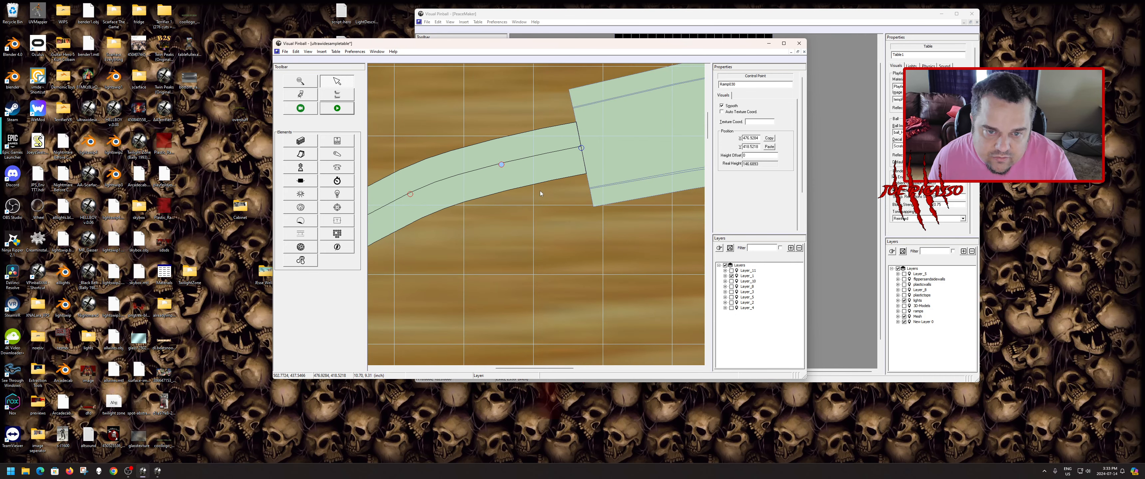
key(Down)
key(Down)
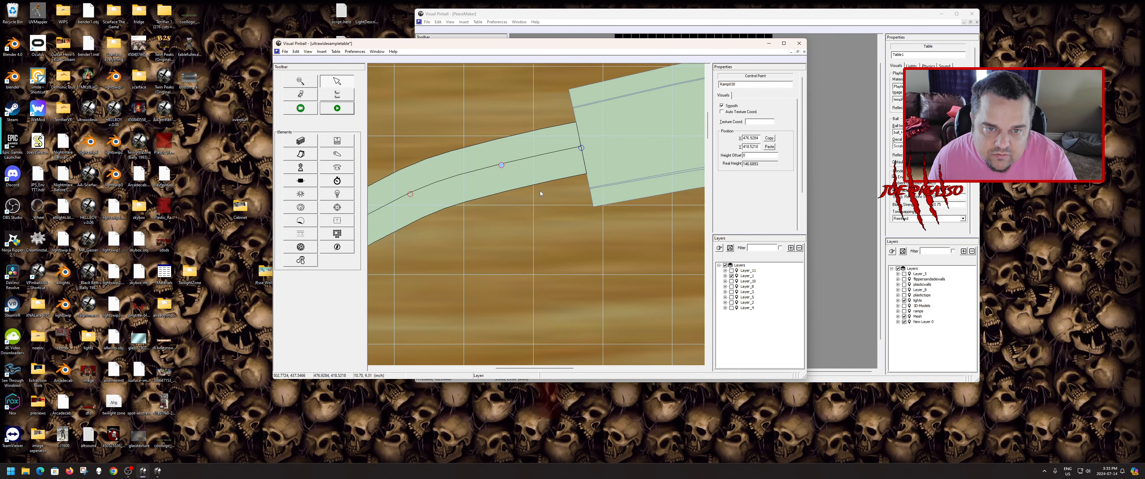
- Duplicate the left wire ramp in place and lock the original ramp
right_click(540, 169)
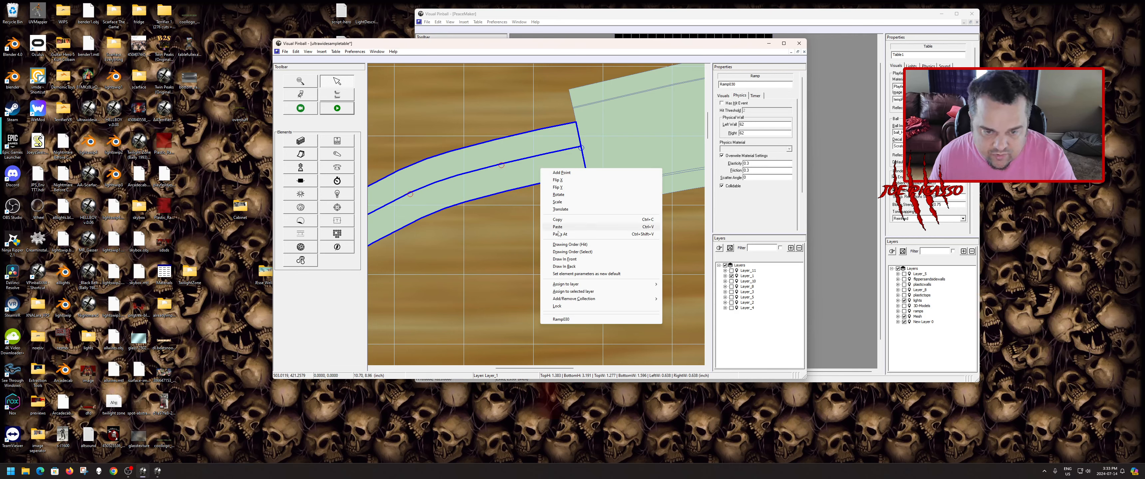
click(564, 306)
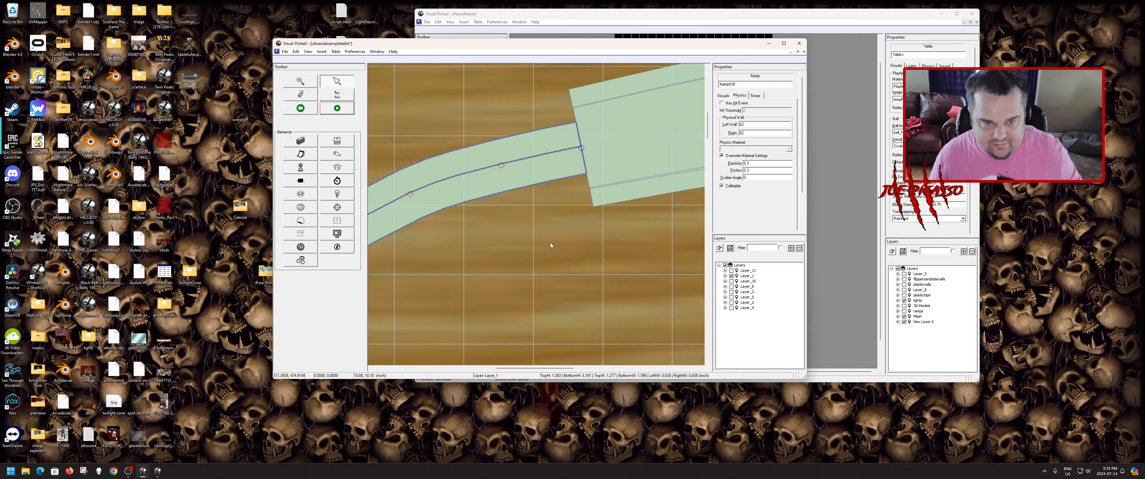
right_click(526, 171)
click(558, 309)
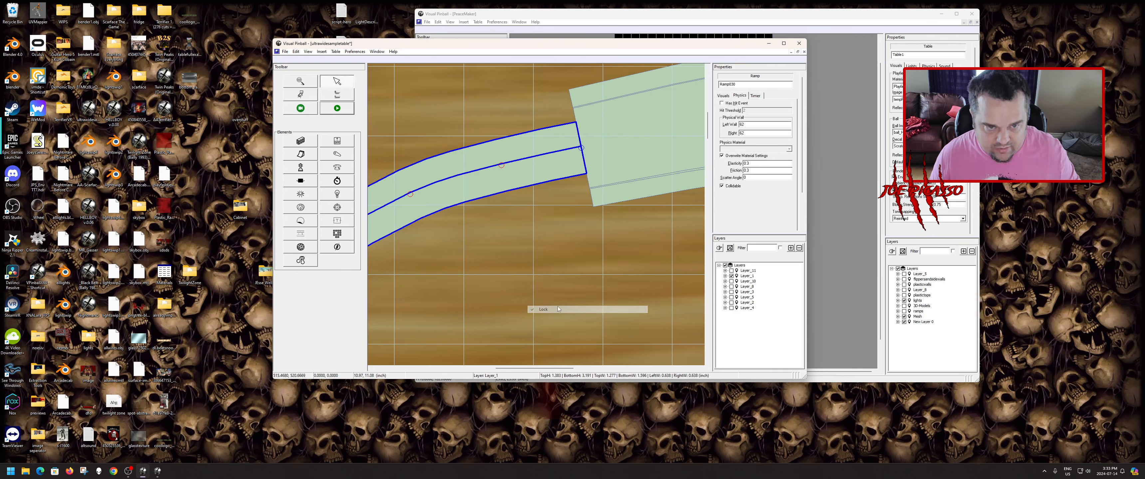
right_click(527, 176)
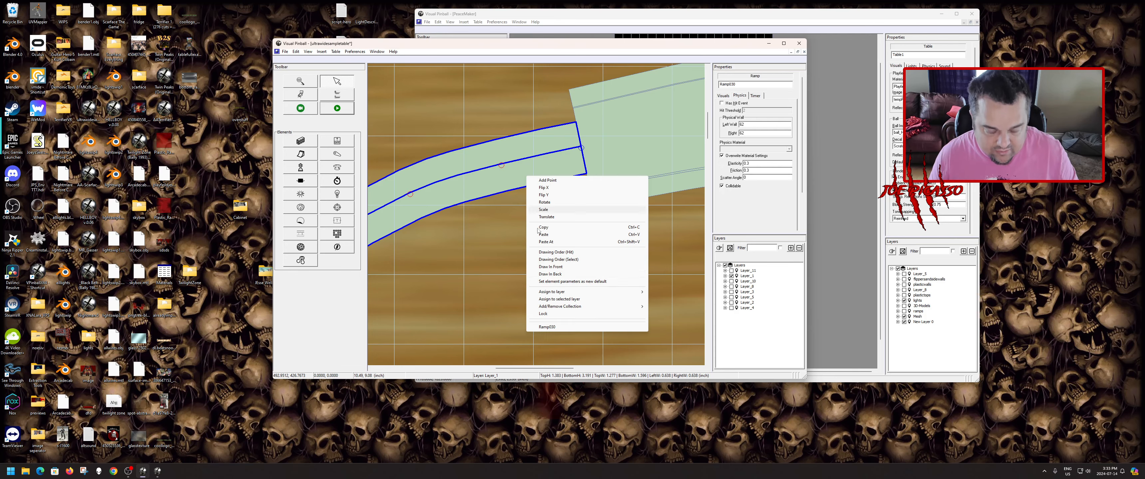
click(559, 310)
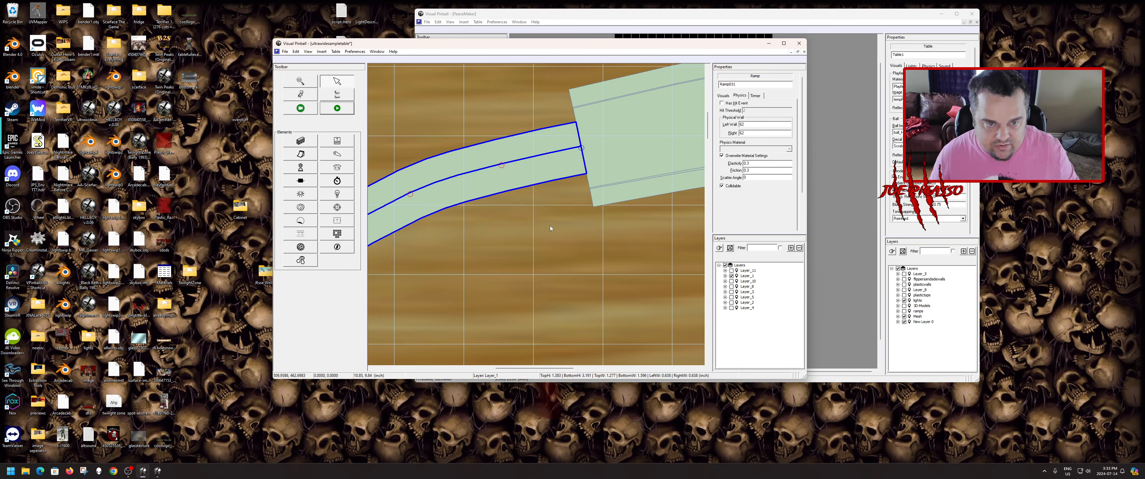
- Set the duplicated wire ramp's type to 1 Wire and turn off its Collidable option
scroll(550, 226, down, 5)
click(723, 96)
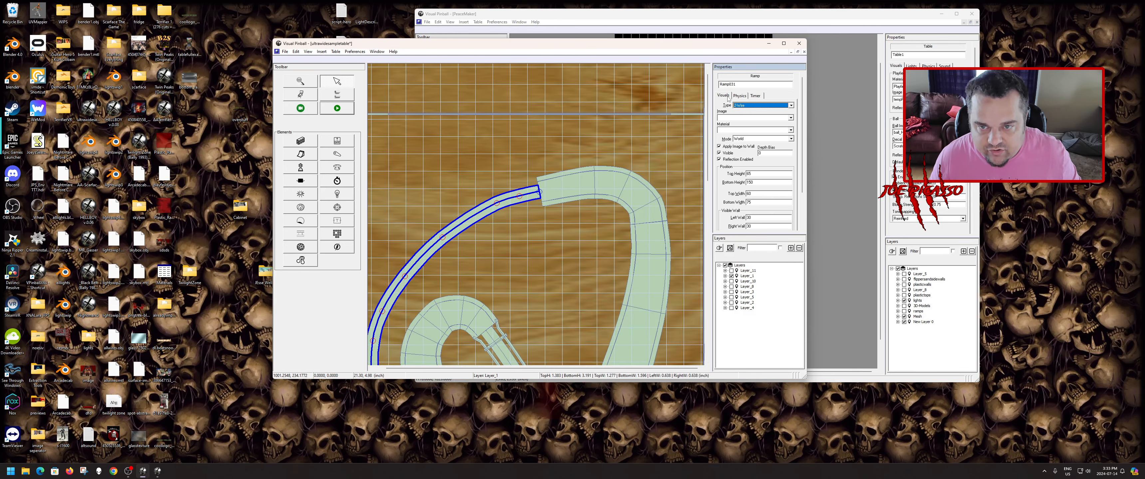
click(742, 106)
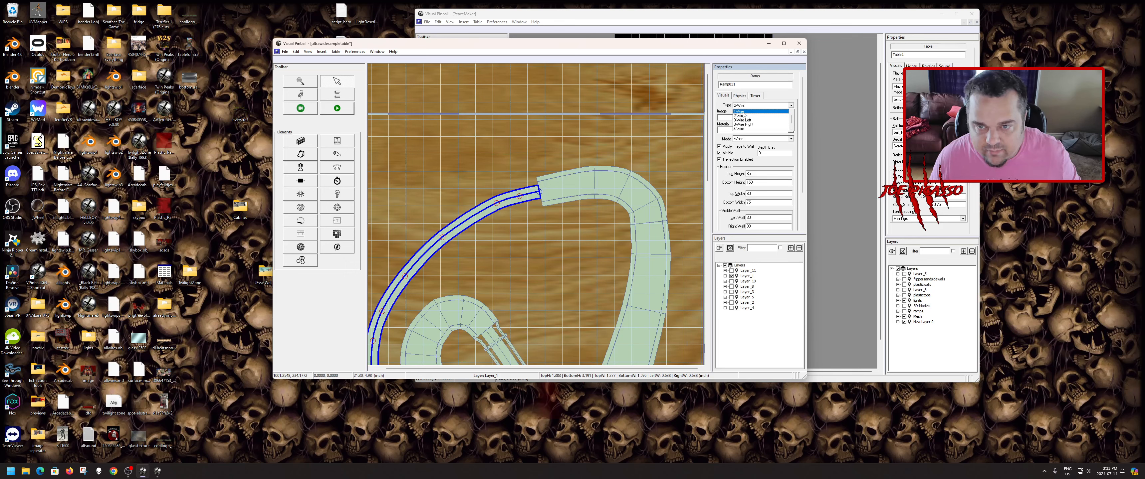
click(742, 130)
click(741, 96)
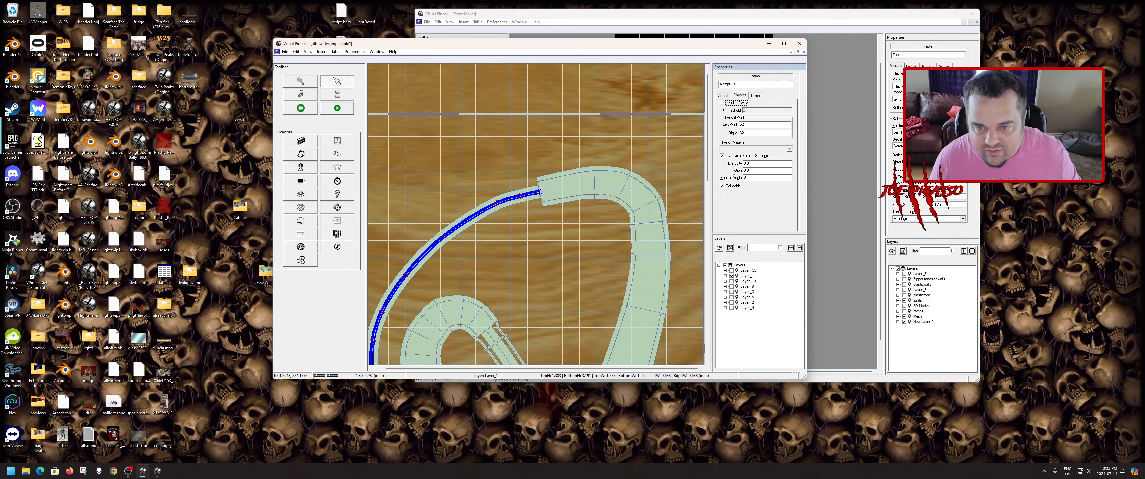
click(723, 186)
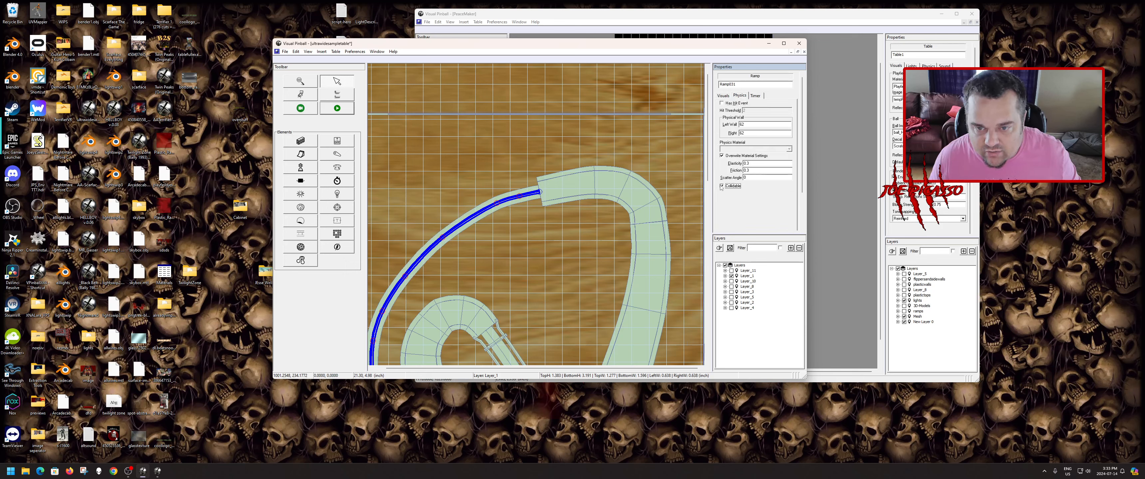
click(724, 96)
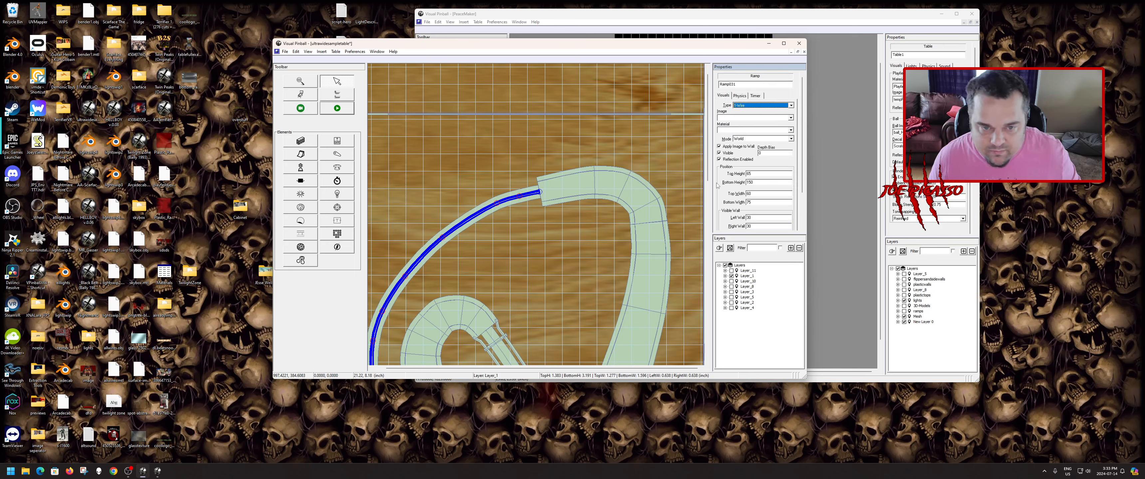
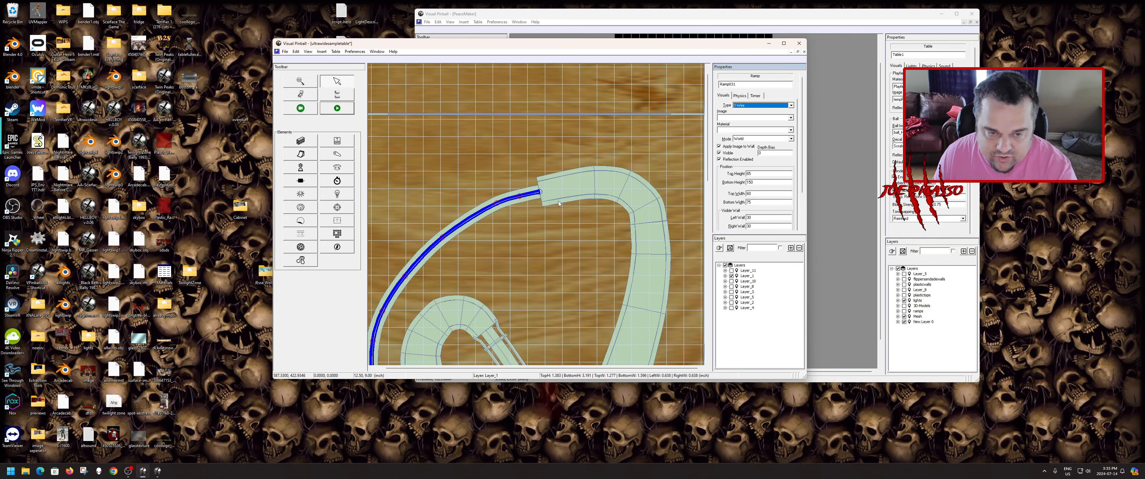
- Compare the adjoining plastic ramp's height settings, and set the 1 Wire ramp's bottom height to 200 and top height to 105
click(544, 179)
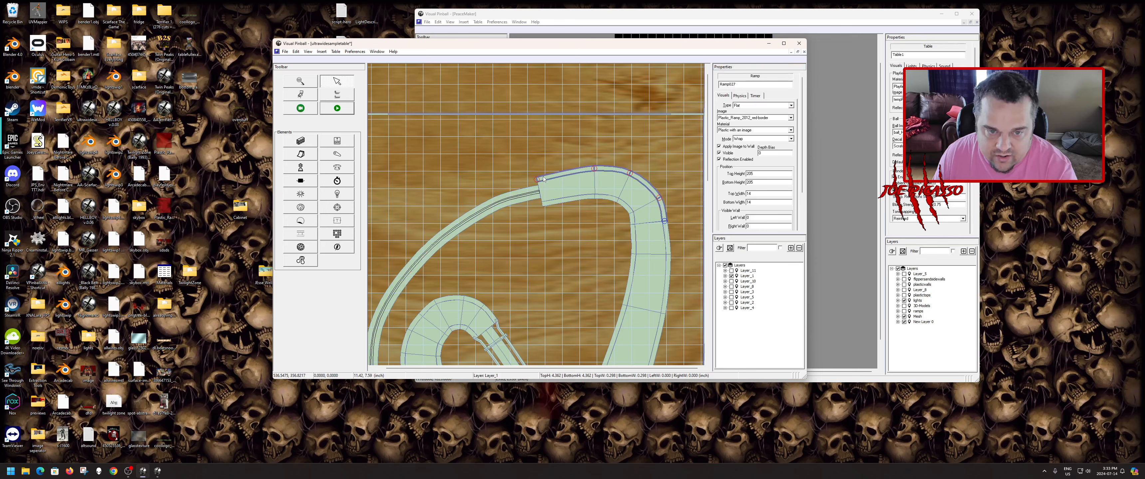
click(548, 206)
click(555, 187)
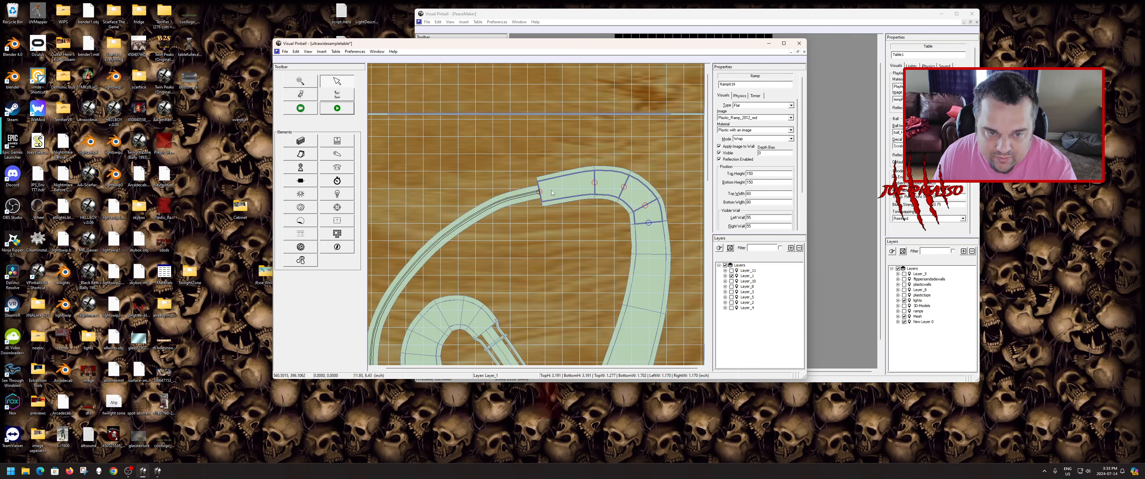
click(533, 192)
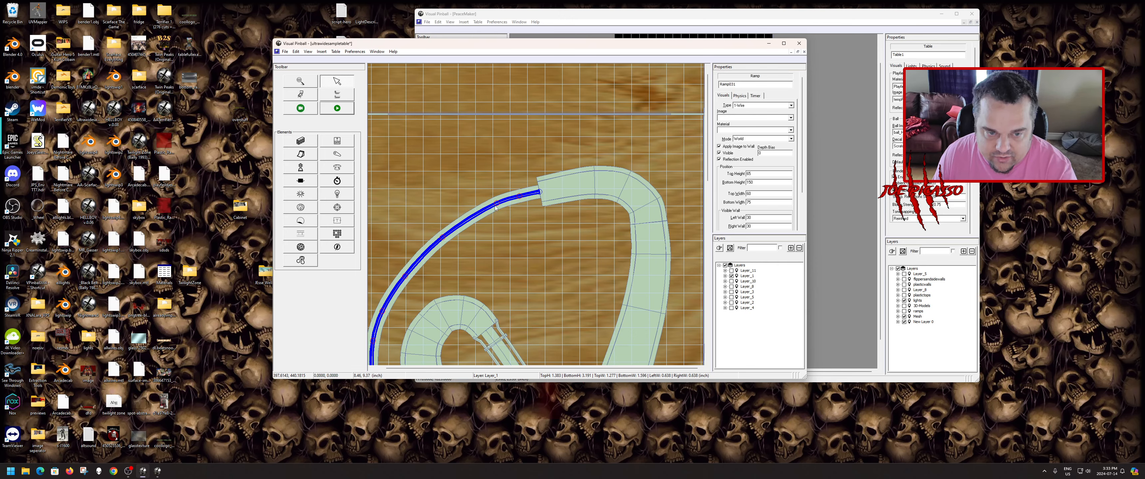
scroll(502, 232, down, 10)
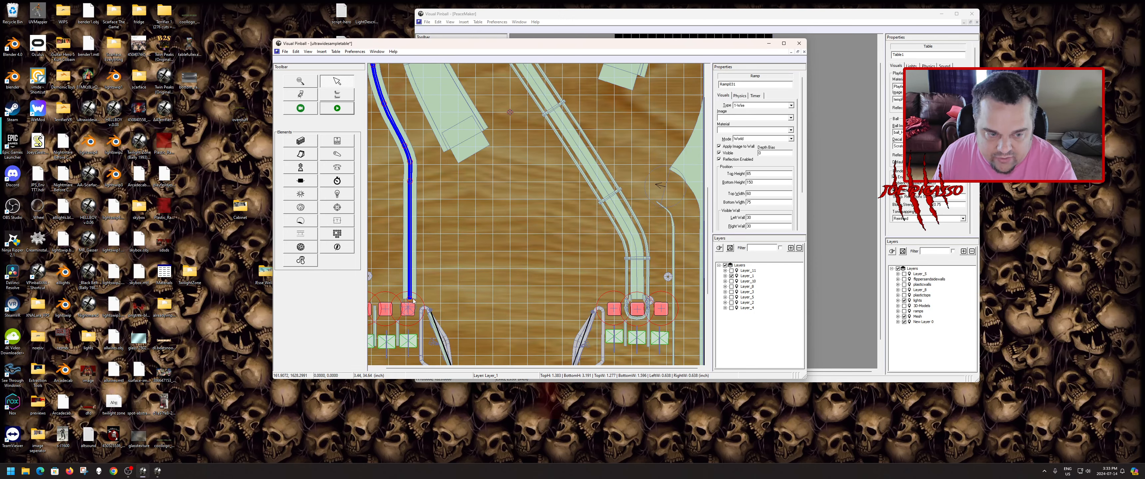
scroll(442, 255, up, 10)
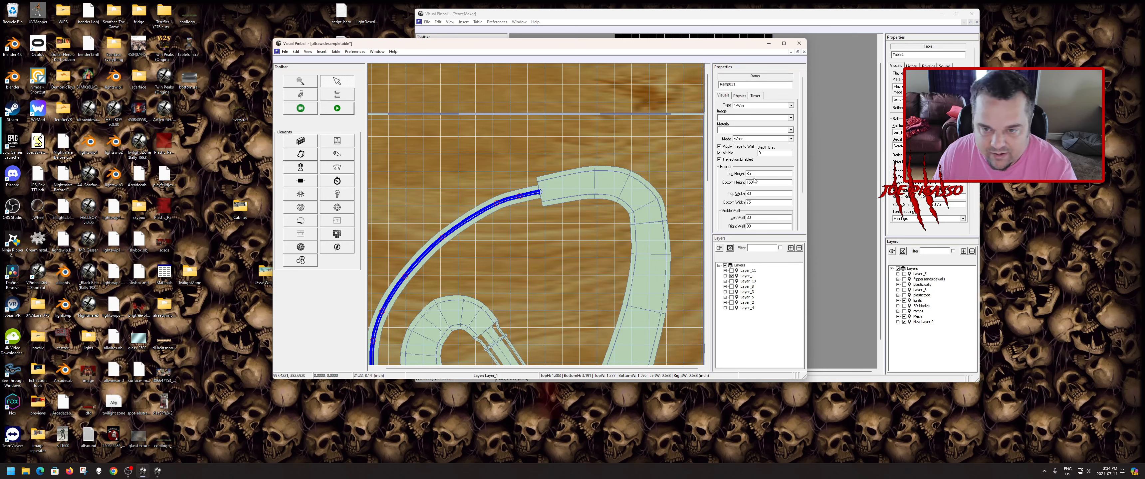
click(540, 192)
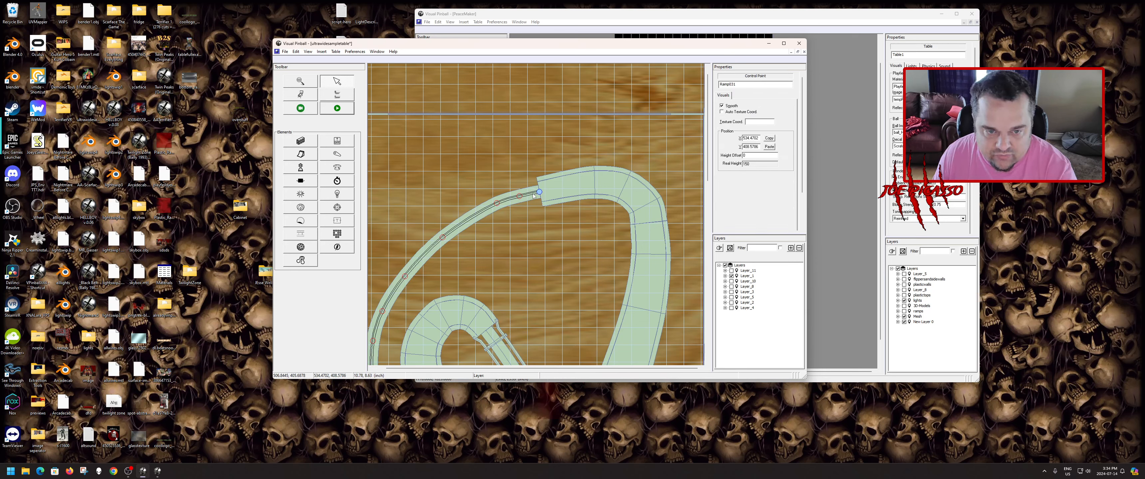
click(533, 195)
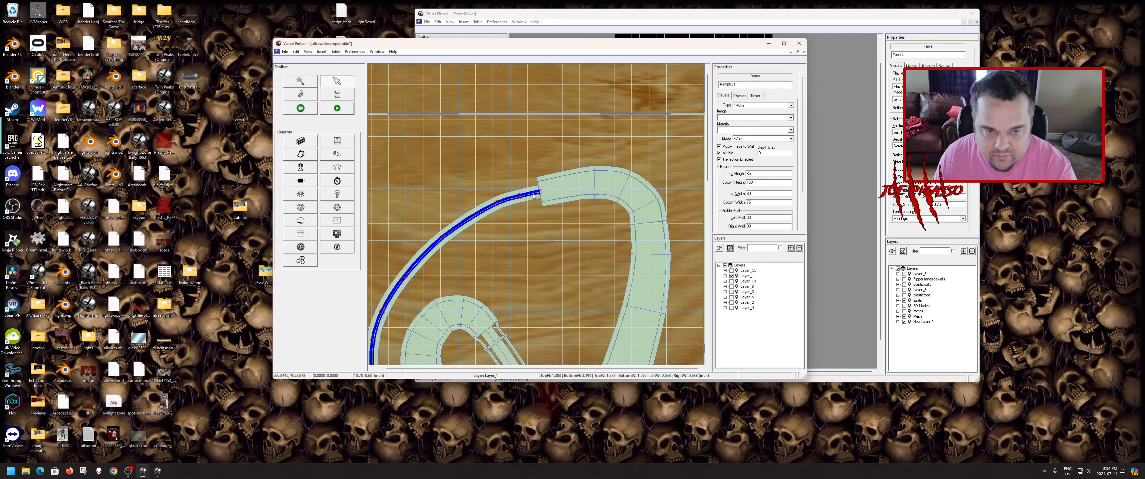
double_click(755, 183)
text(200)
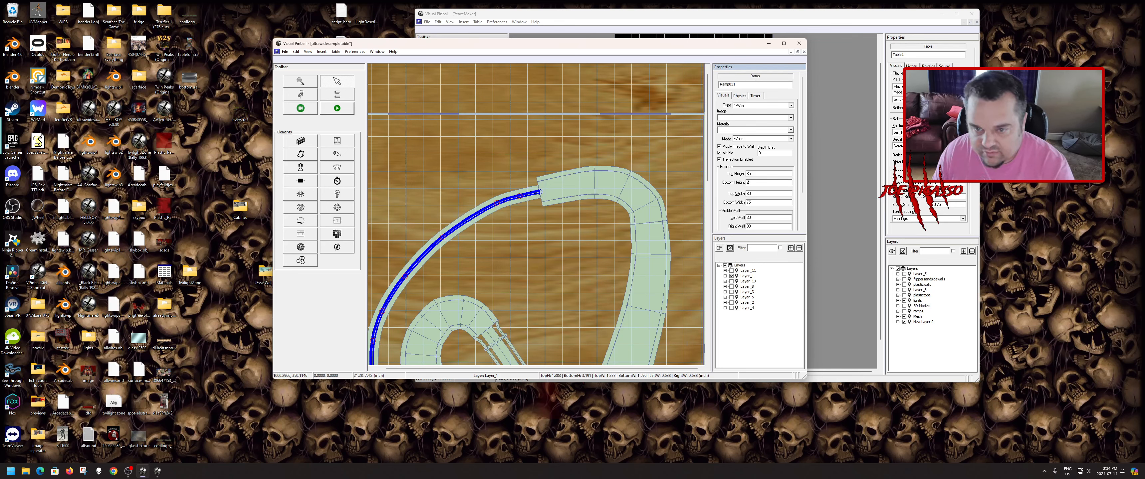
double_click(763, 174)
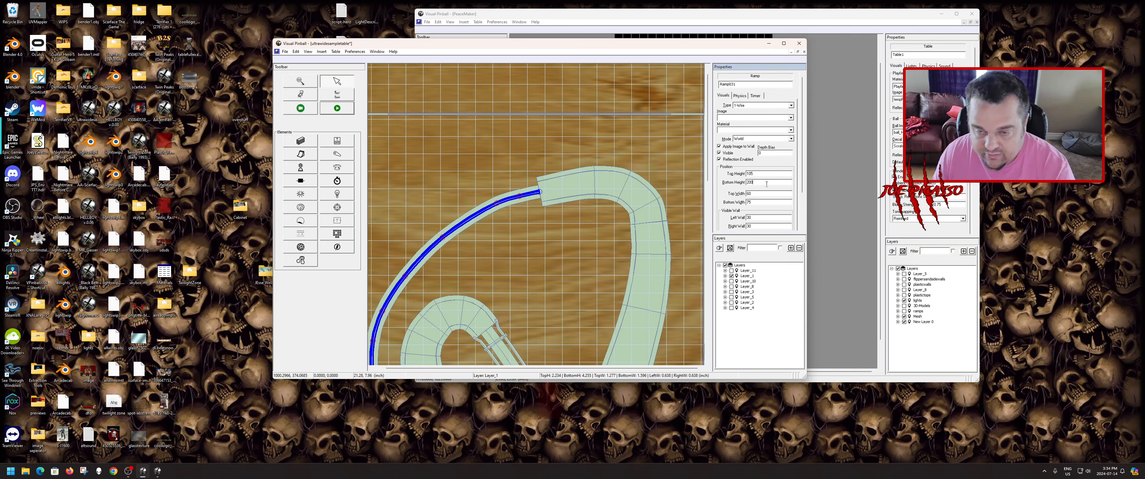
click(512, 205)
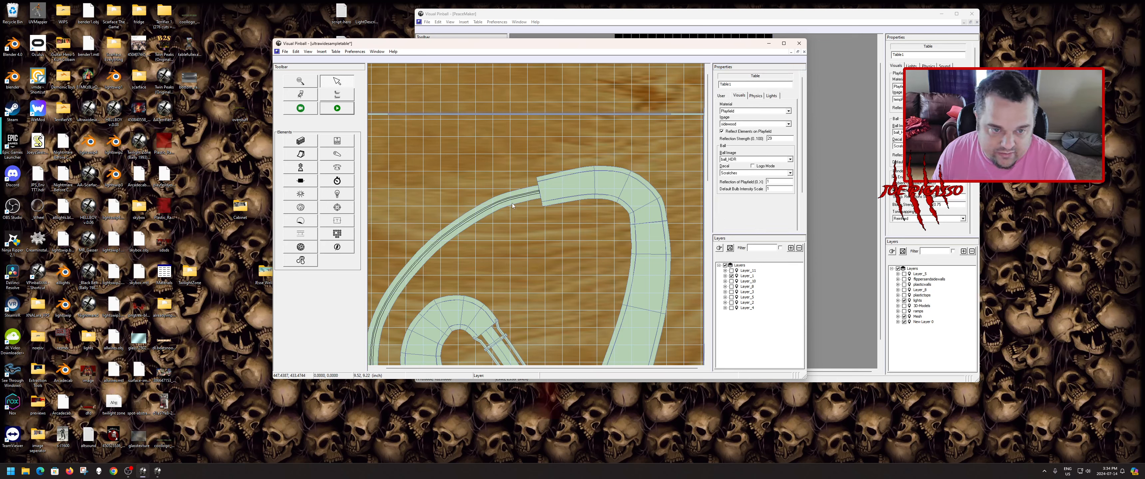
click(512, 200)
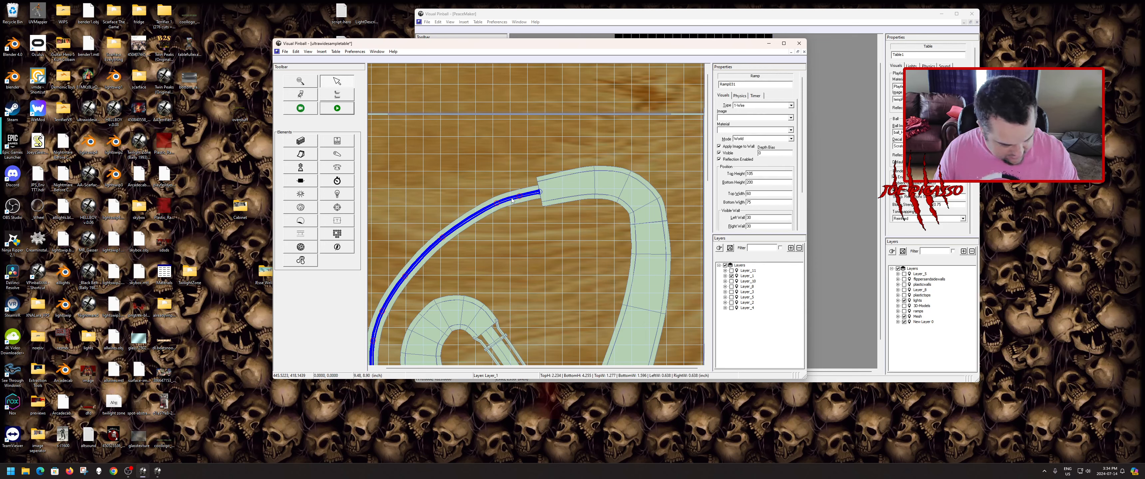
right_click(512, 201)
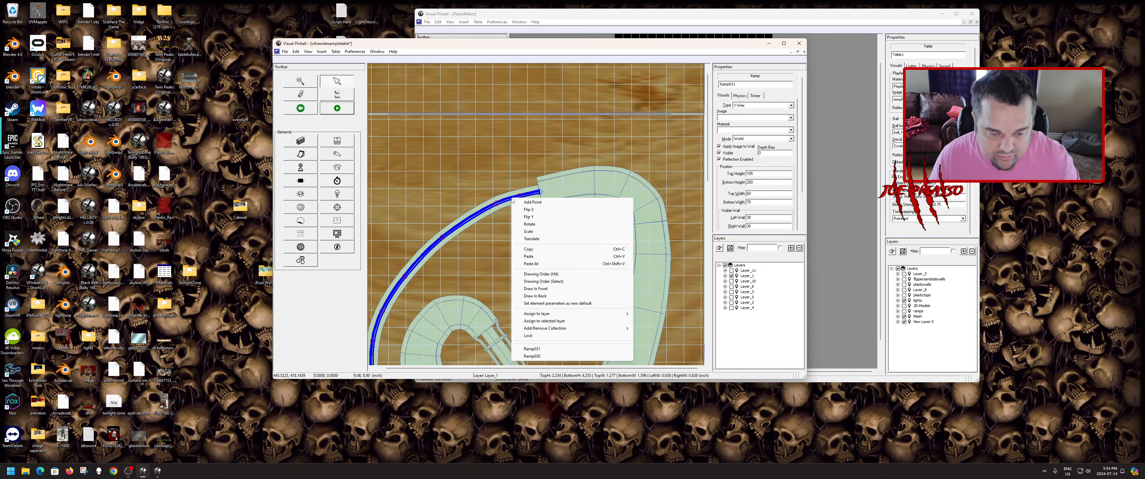
click(509, 207)
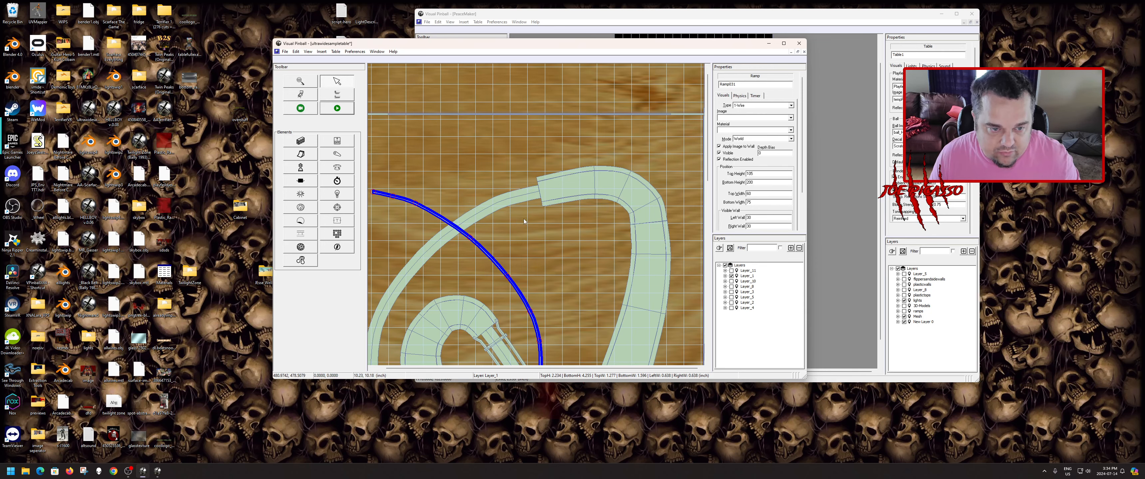
click(509, 204)
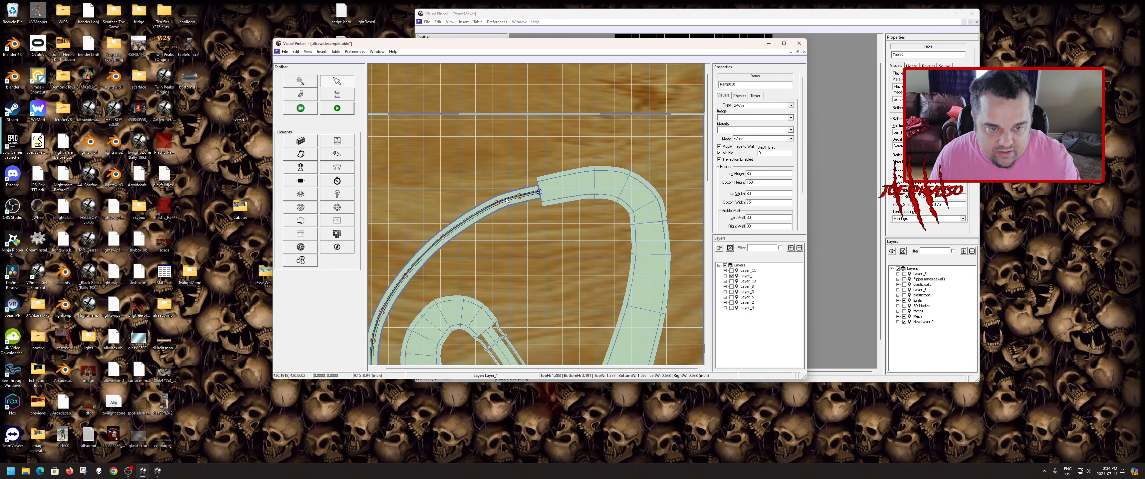
- Move the 1 Wire ramp to the inner side of the left wire ramp, paste a duplicate, and move it to the outer side
drag(507, 200, 510, 219)
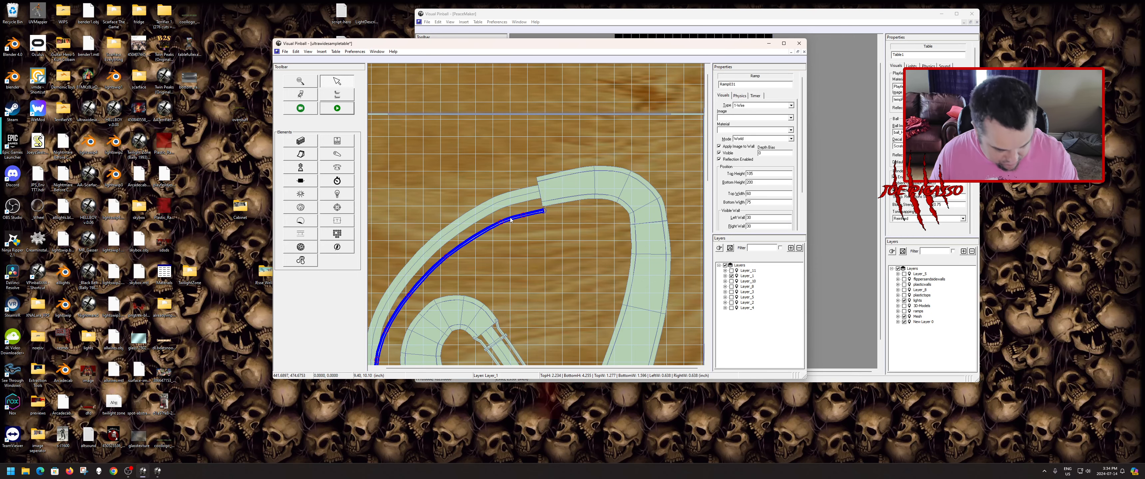
key(ctrl+v)
scroll(528, 197, down, 2)
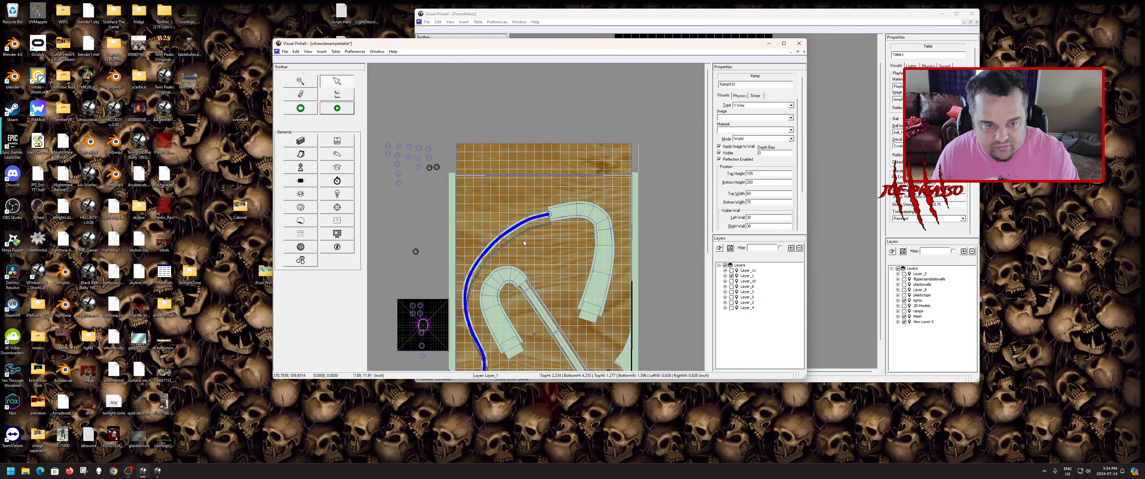
click(491, 246)
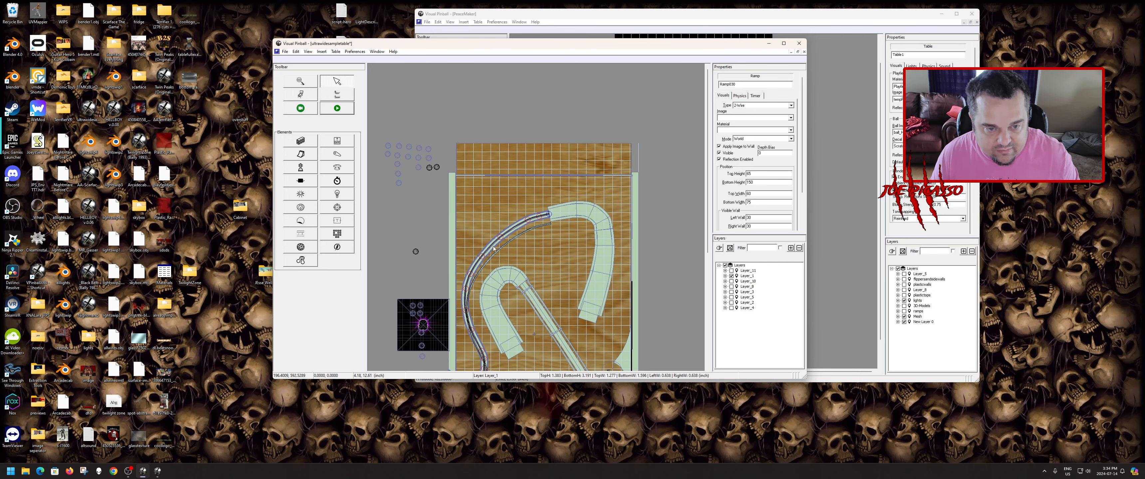
click(491, 247)
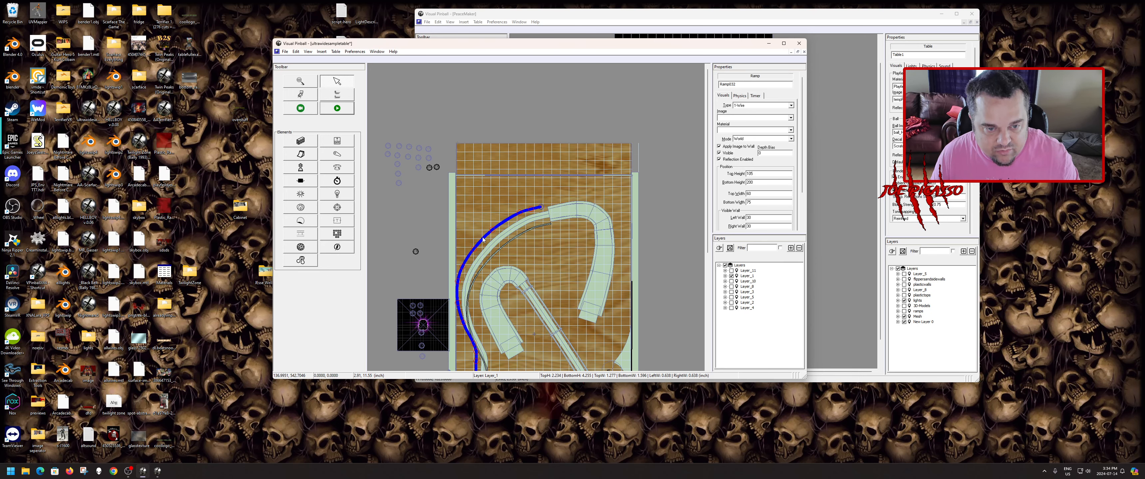
- Align the inner and outer single wires with the left wire ramp's two edges where it meets the plastic ramp
scroll(625, 213, up, 2)
scroll(505, 221, down, 1)
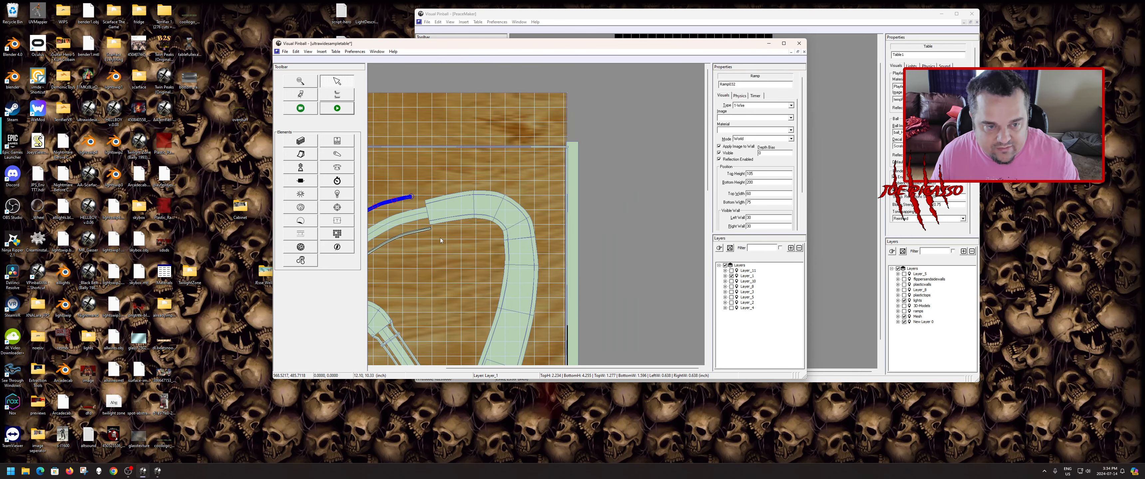
scroll(440, 239, up, 3)
drag(525, 236, 524, 224)
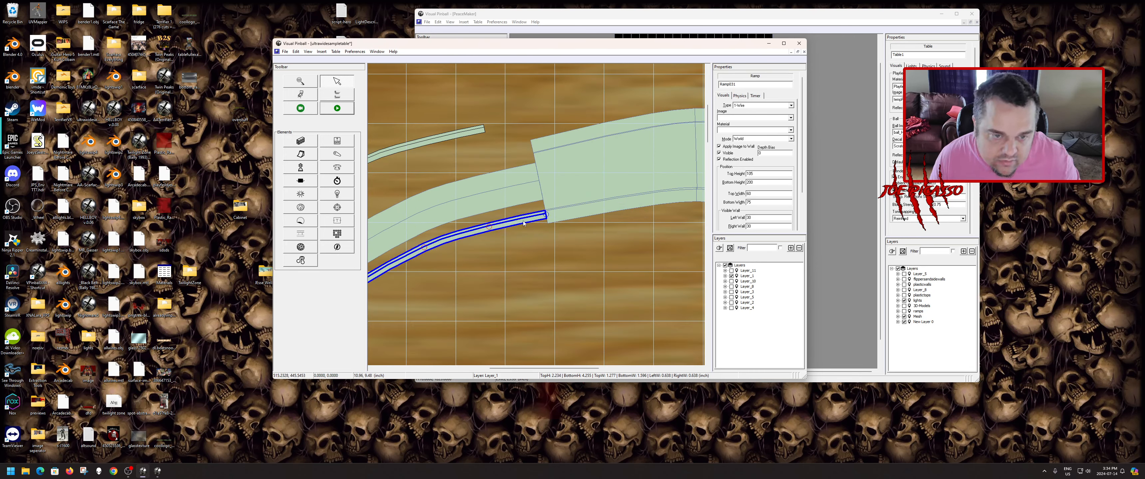
drag(467, 136, 518, 156)
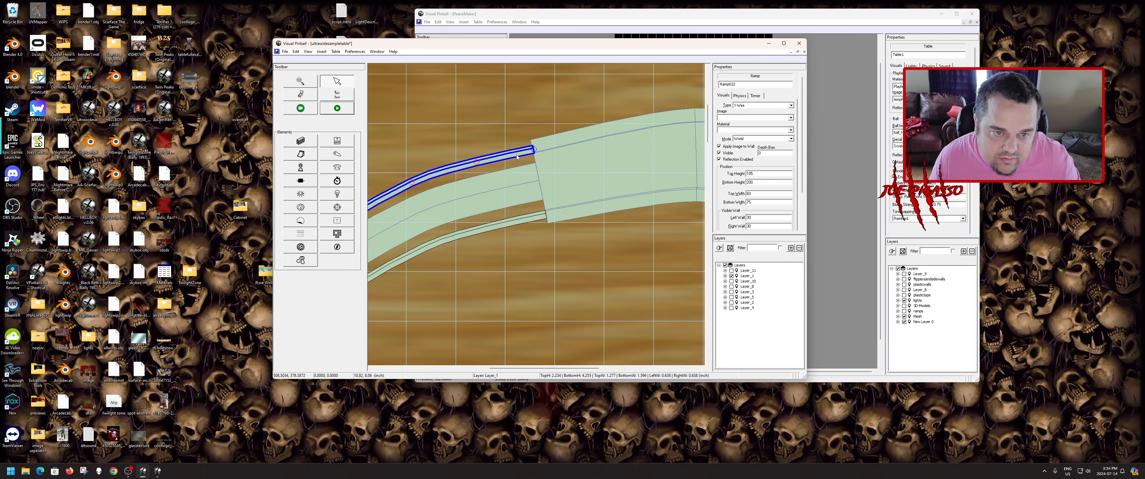
- Check the spacing of the inner and outer single wires along the left wire ramp's upper curve
scroll(589, 188, down, 1)
scroll(402, 254, up, 1)
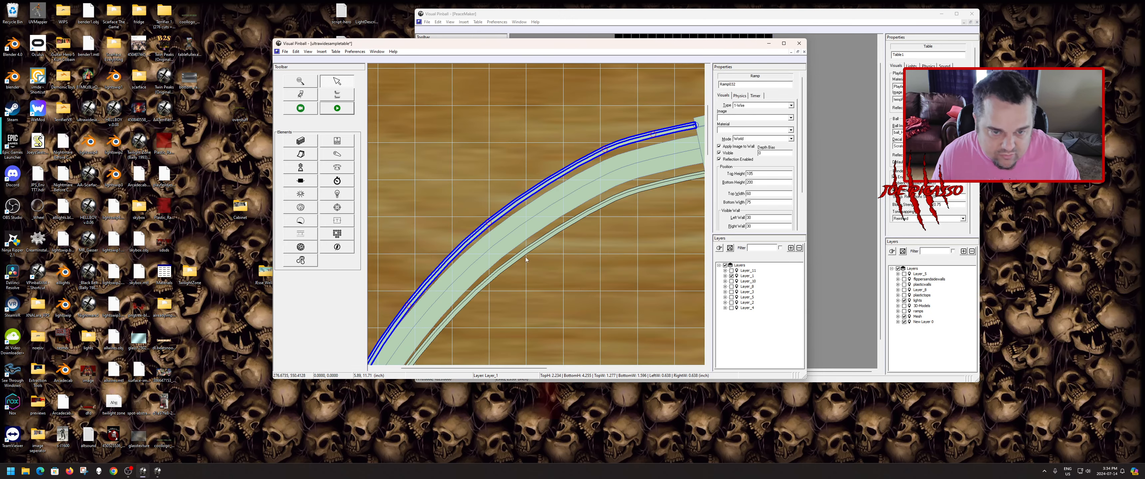
click(678, 180)
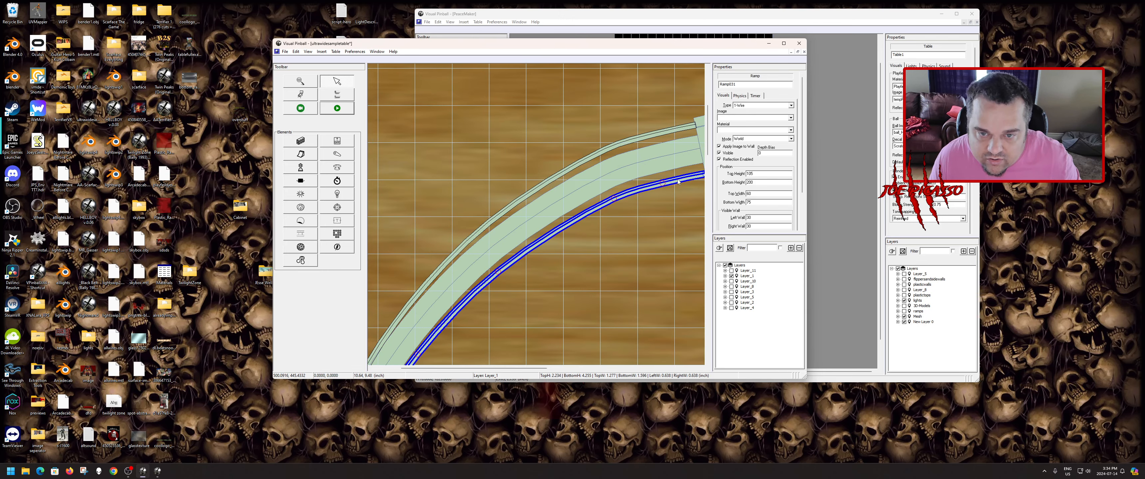
click(666, 157)
click(666, 181)
click(667, 182)
click(669, 182)
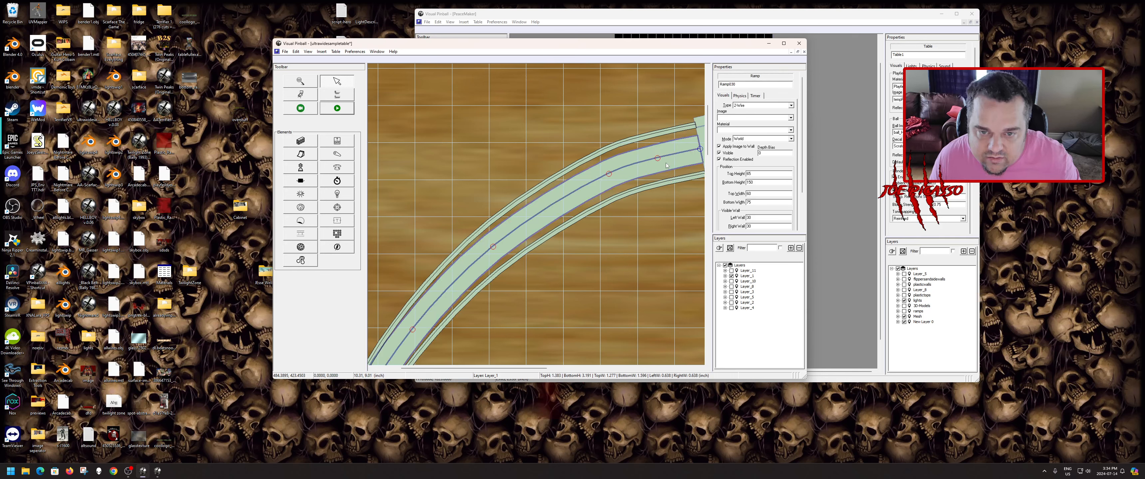
- Adjust the inner single wire's two control points nearest the plastic ramp to follow the left wire ramp's inner edge
click(669, 181)
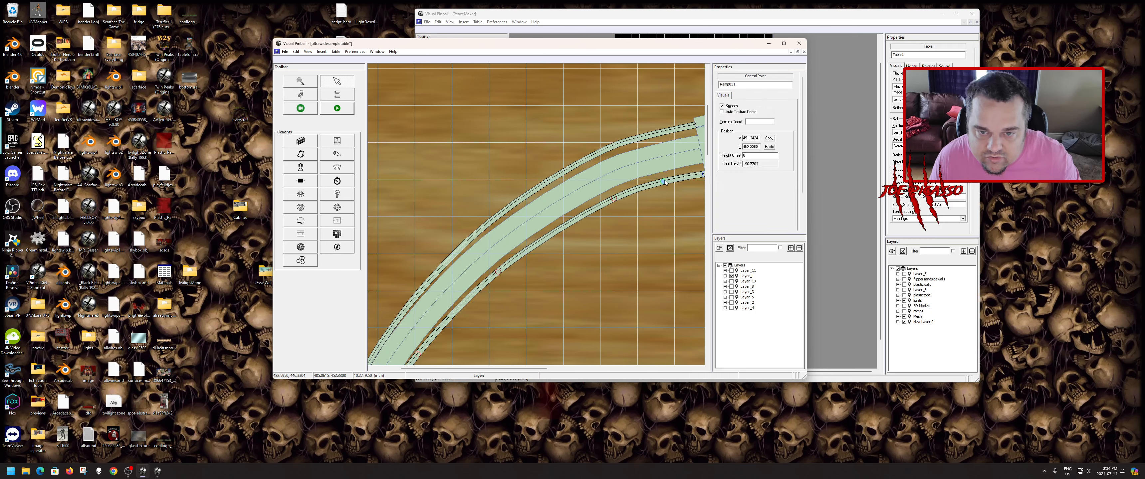
click(667, 161)
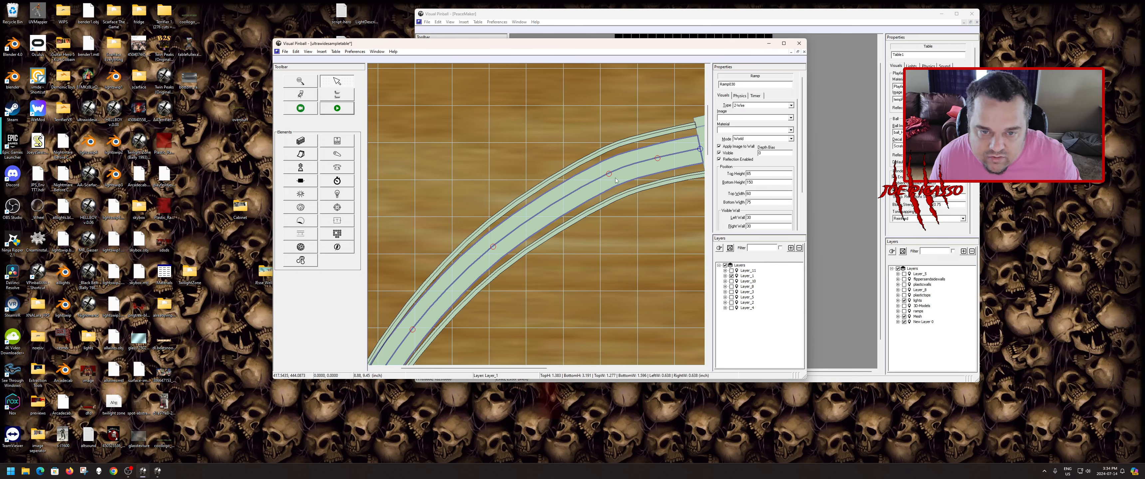
click(616, 198)
click(619, 195)
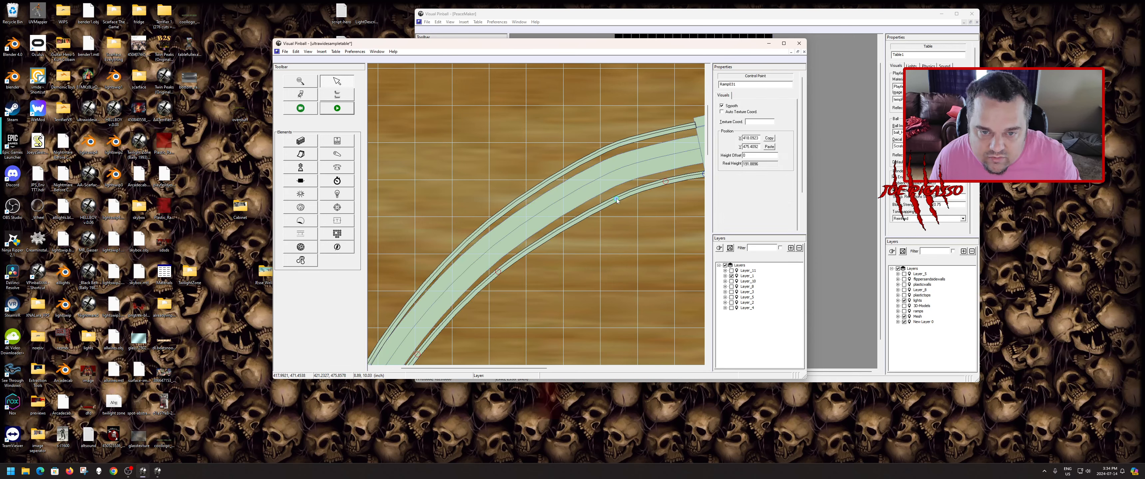
click(612, 183)
- Adjust the inner single wire's control point midway along the upper curve to match the wire ramp's inner edge
click(512, 265)
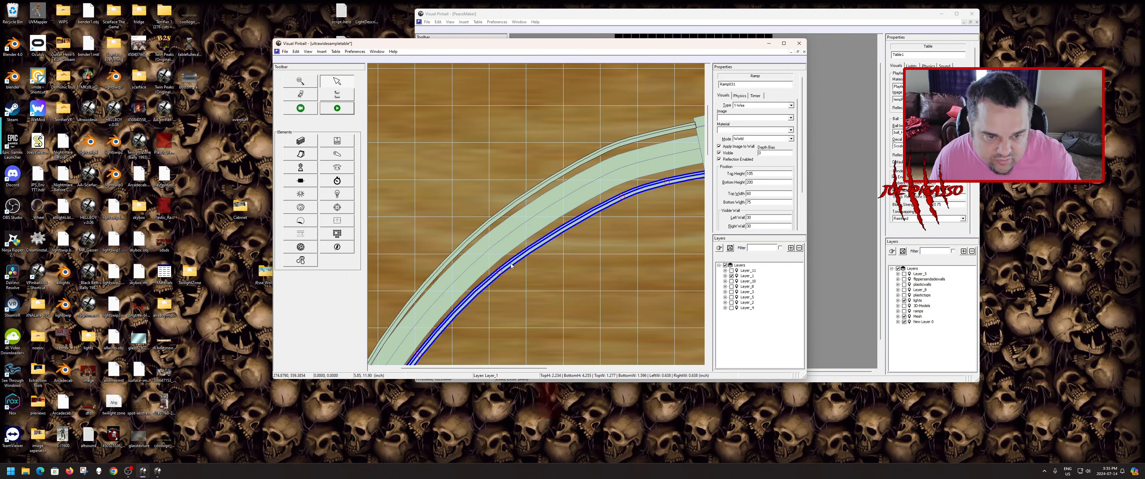
click(509, 265)
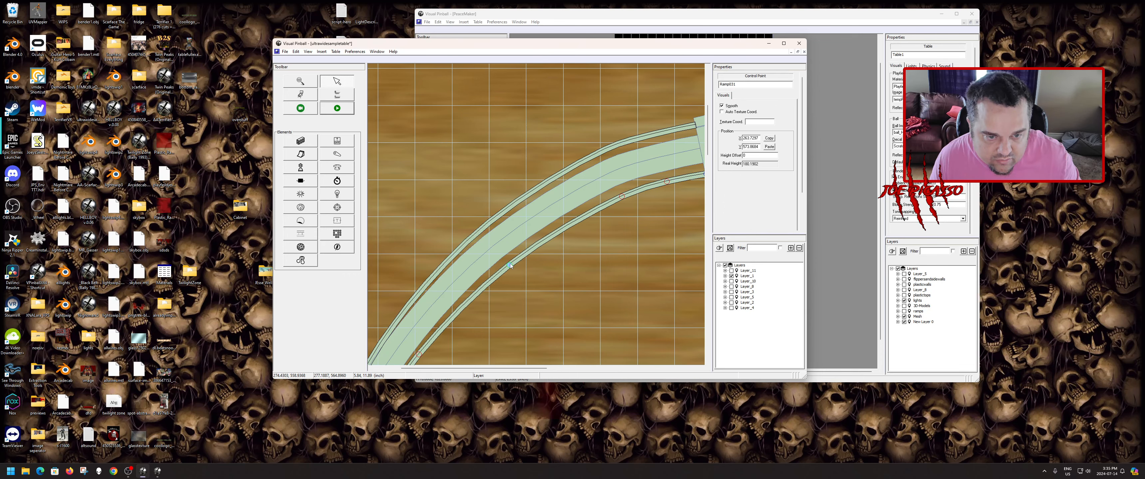
click(498, 248)
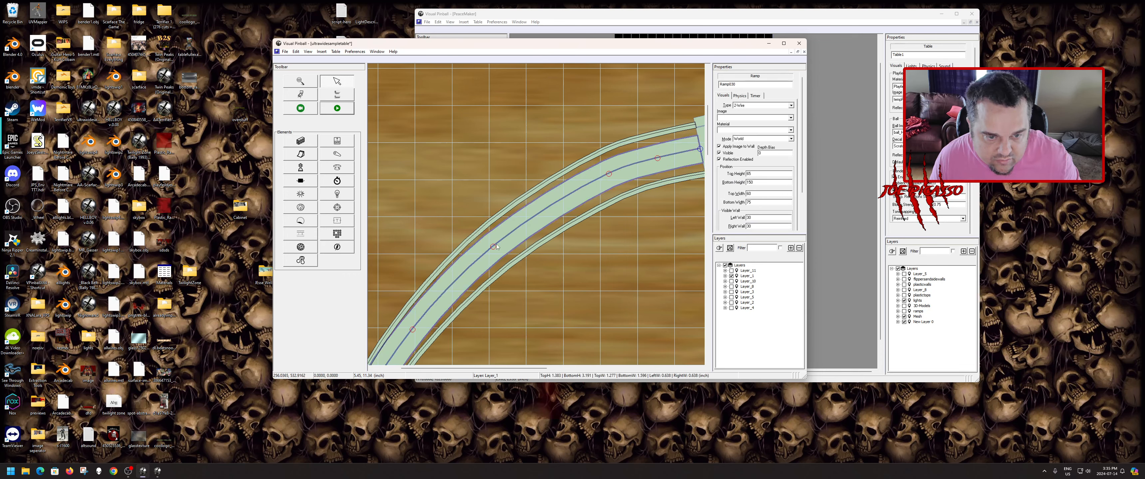
click(513, 266)
- Move the inner single wire's control point above the looping plastic ramp out to the wire ramp's inner edge
scroll(489, 249, down, 4)
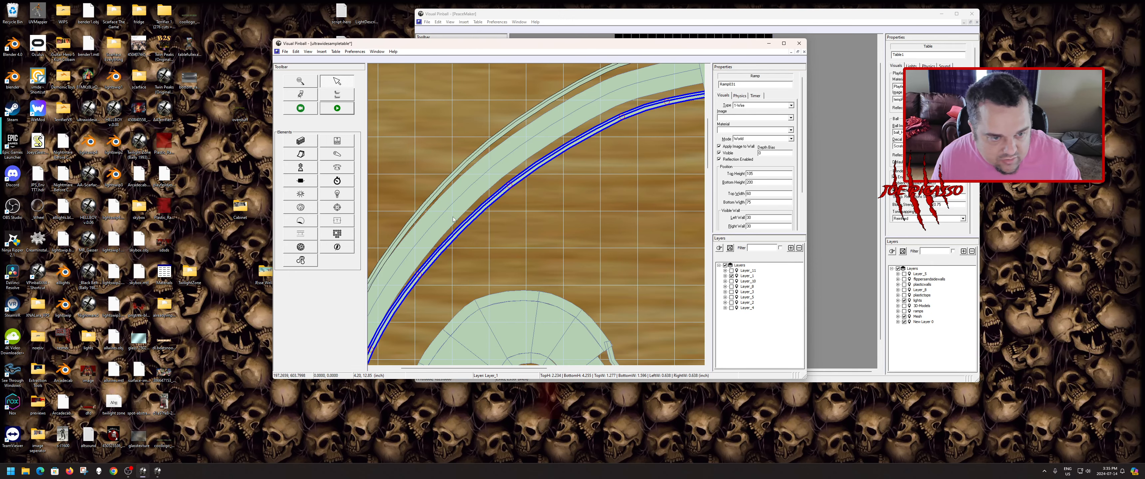
click(452, 217)
click(427, 267)
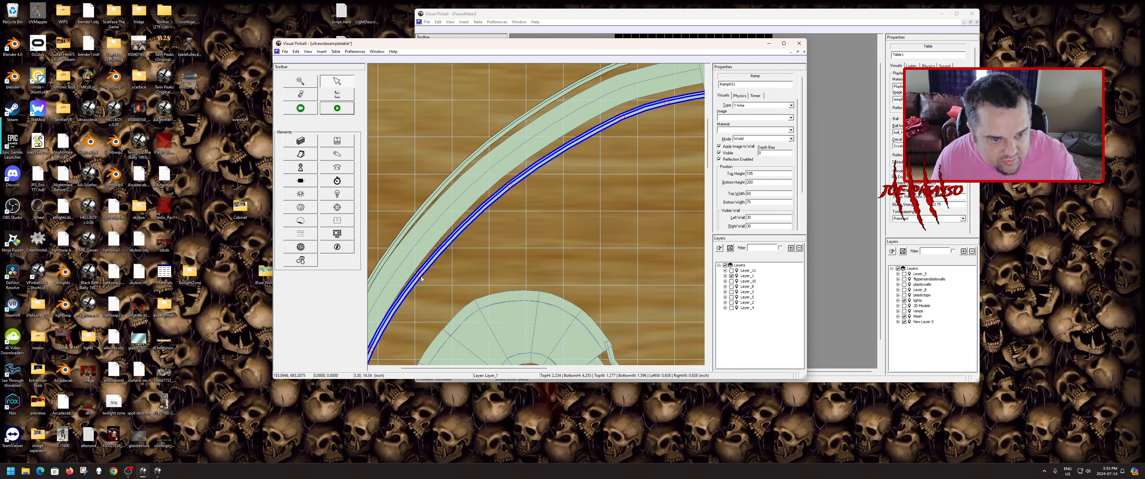
drag(419, 276, 436, 259)
scroll(480, 234, down, 3)
click(418, 177)
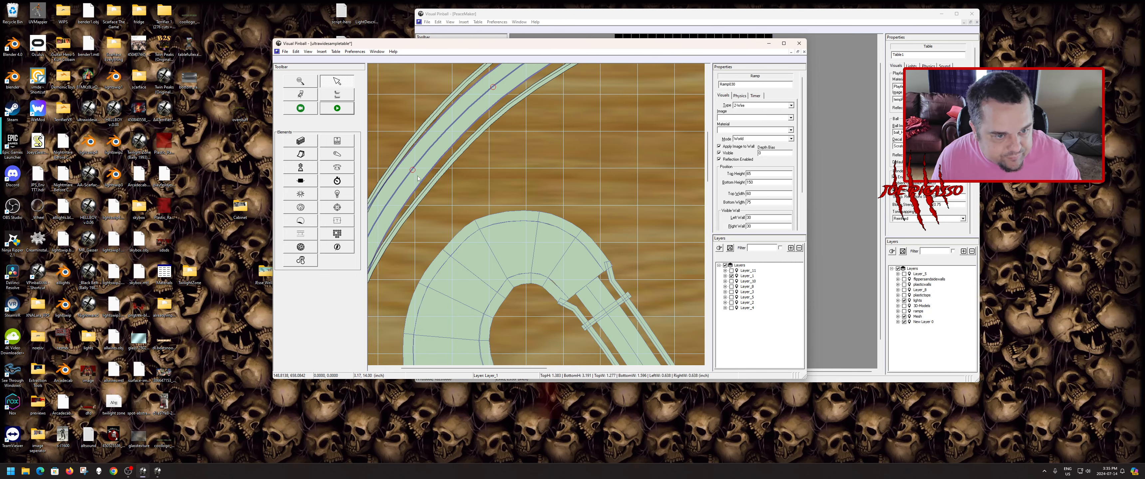
click(434, 180)
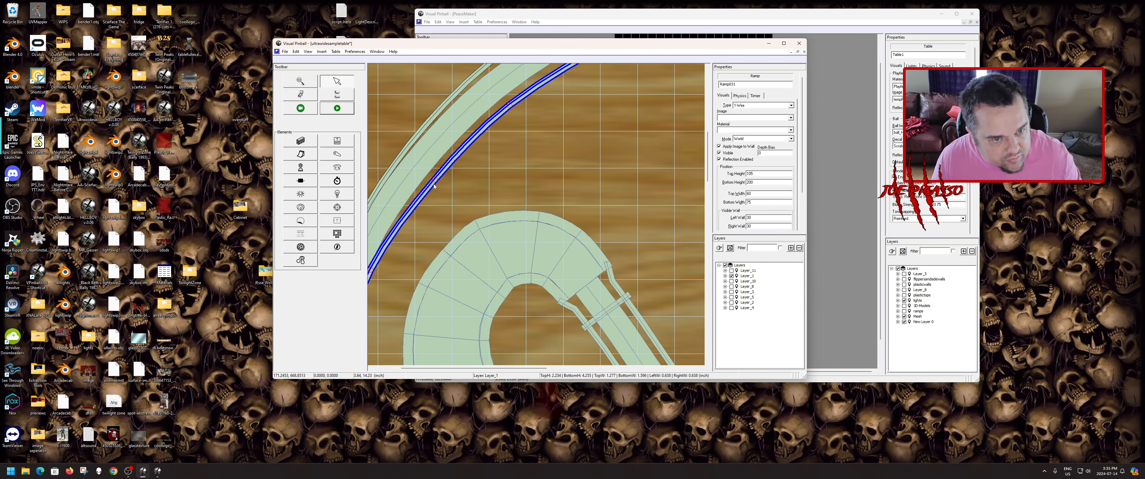
click(433, 185)
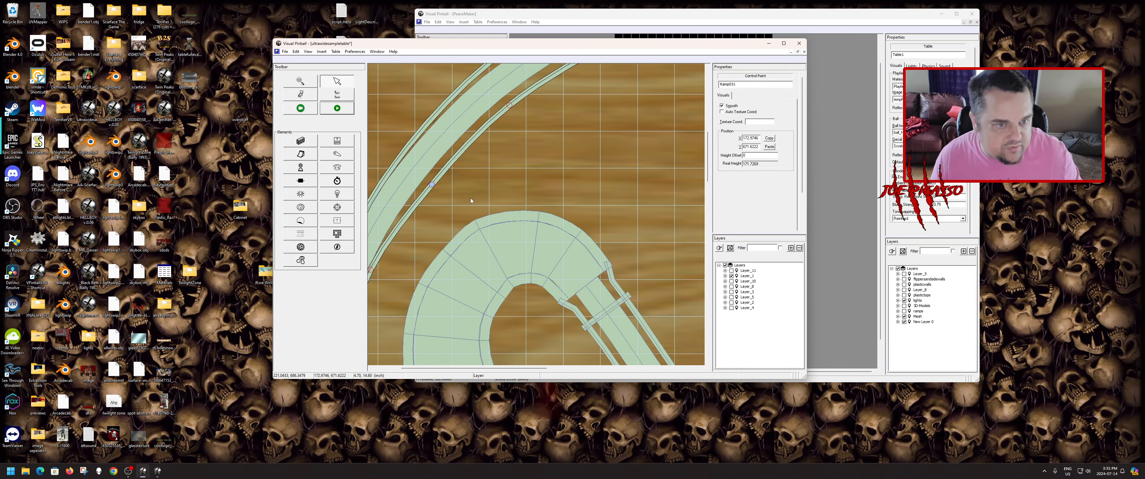
drag(432, 187, 431, 186)
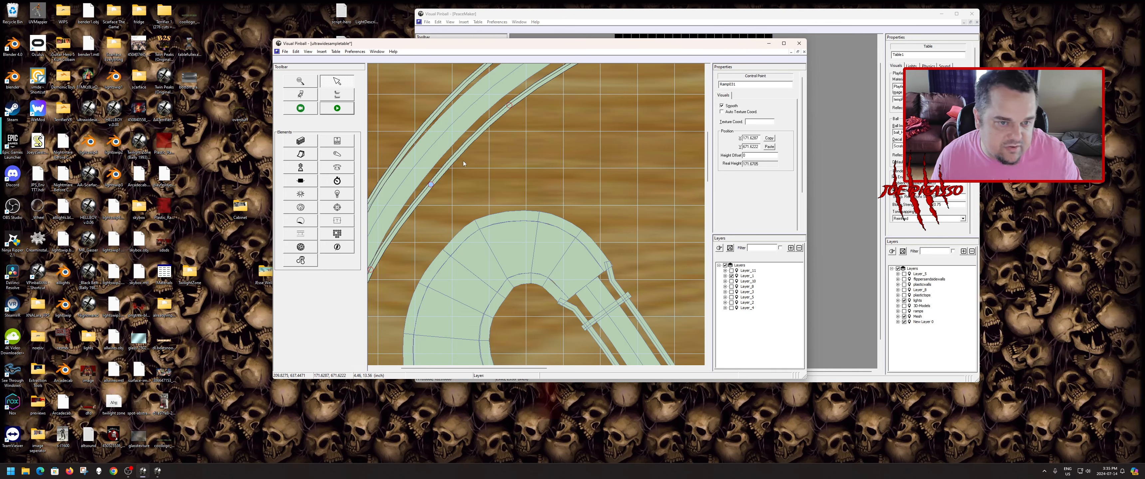
- Reposition the inner single wire's control point where the curve turns downward beside the loop, following the wire ramp's inner edge
scroll(463, 164, down, 1)
scroll(512, 265, up, 2)
click(529, 97)
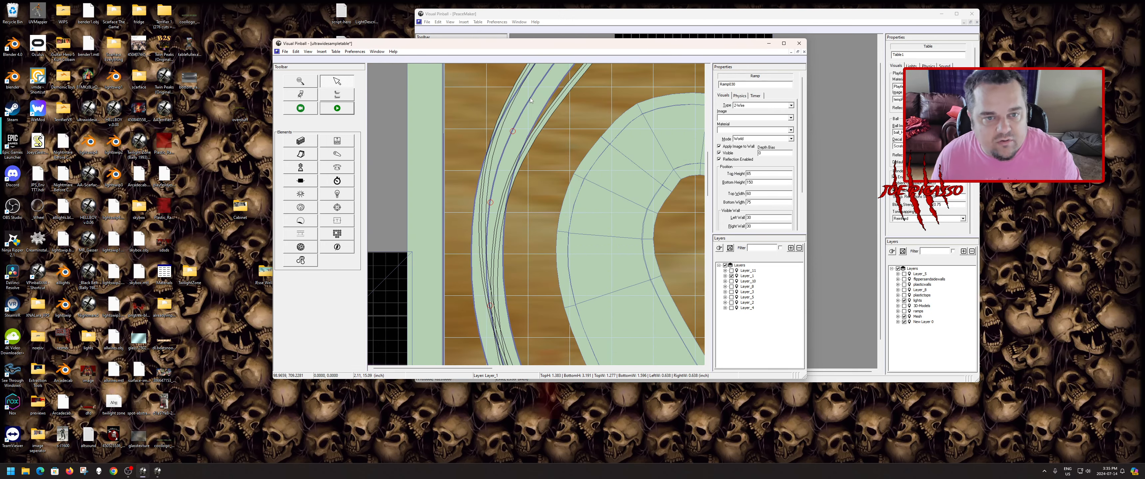
scroll(587, 142, up, 2)
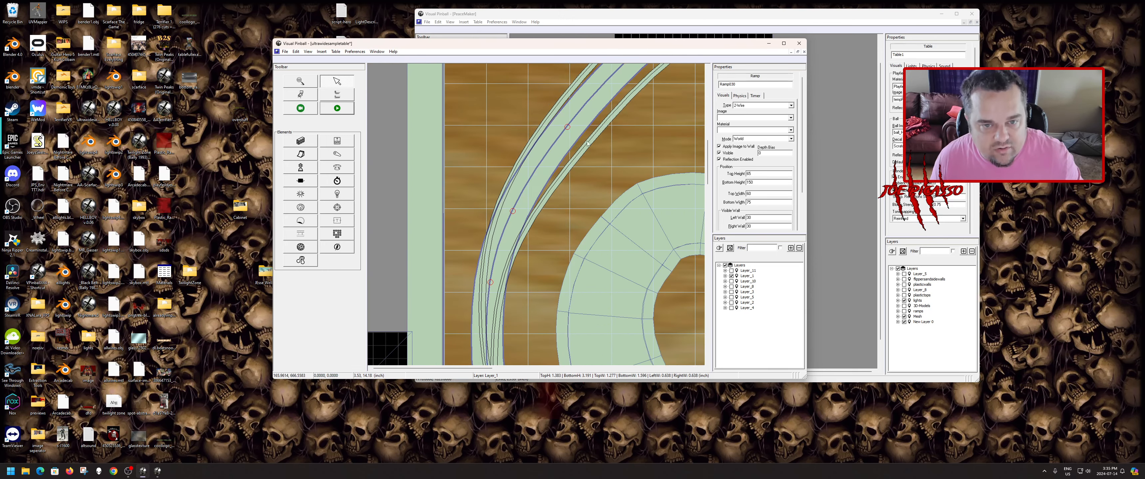
click(531, 219)
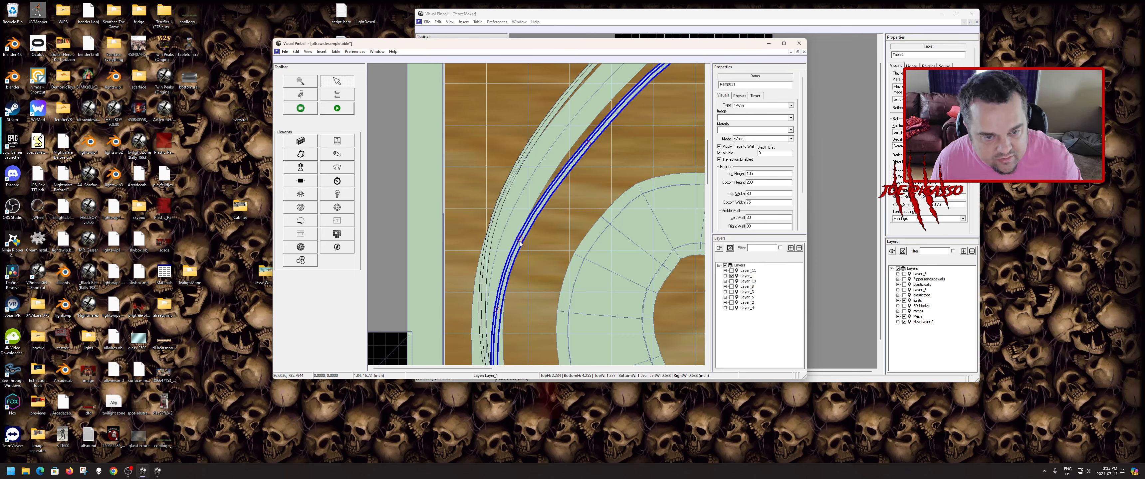
click(532, 232)
click(515, 227)
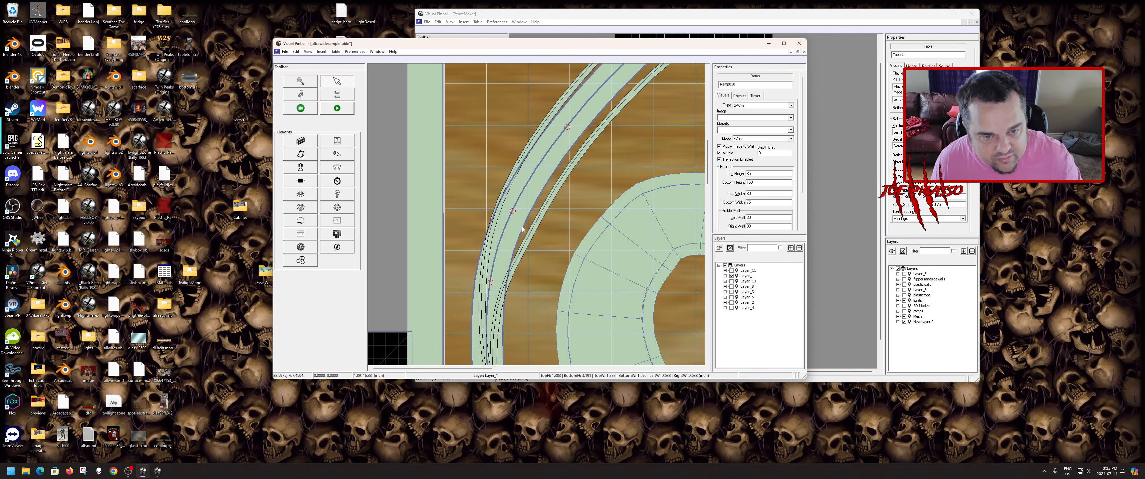
click(532, 232)
drag(532, 233, 539, 223)
click(533, 196)
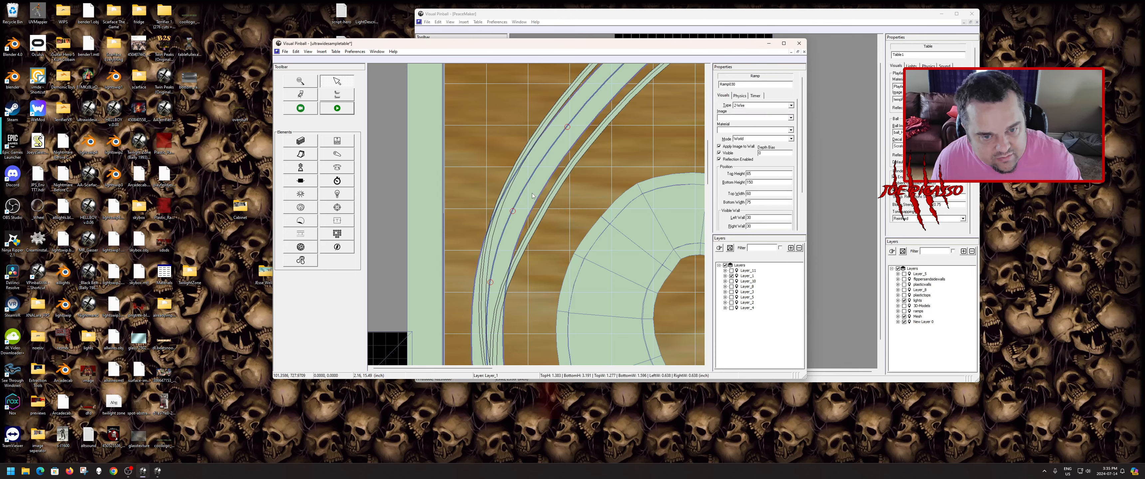
click(538, 225)
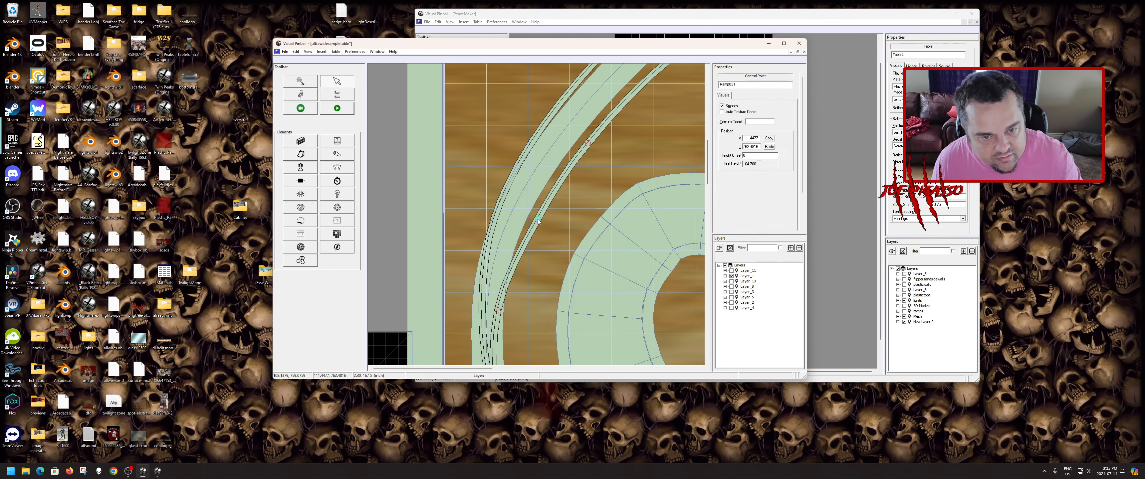
click(520, 208)
- Shift the inner single wire's control point on the steep descent beside the loop, spacing it from the wire ramp's centre
scroll(516, 200, down, 2)
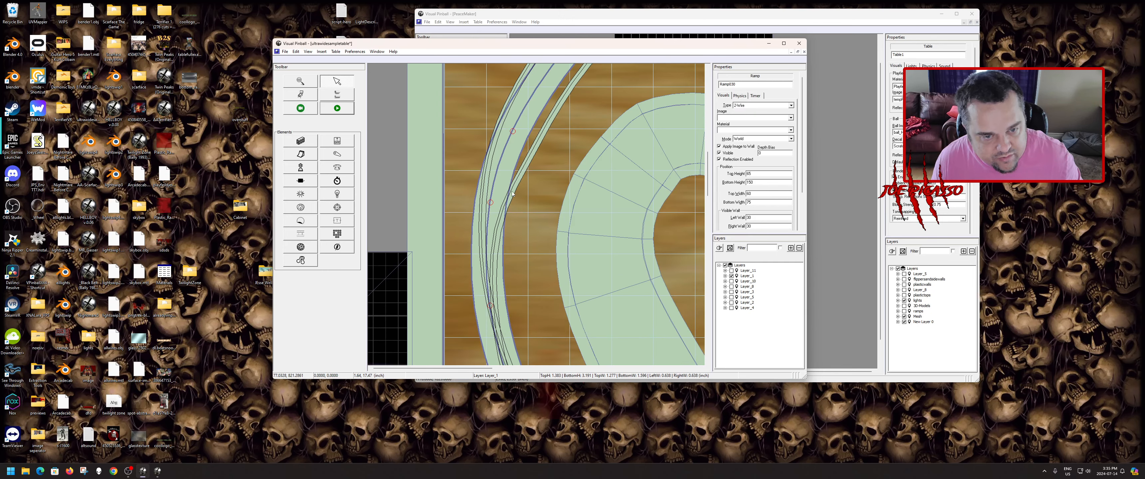
click(518, 208)
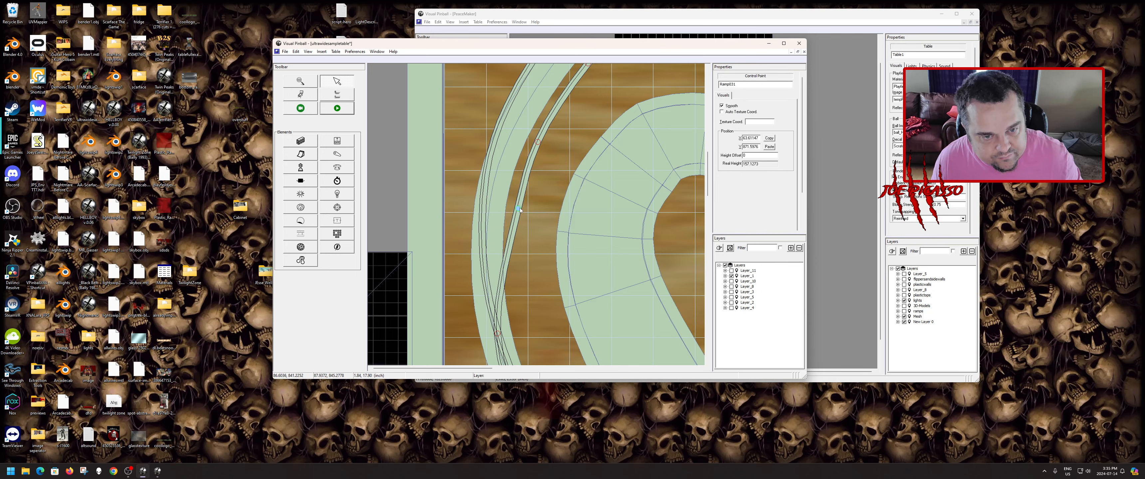
click(500, 213)
click(519, 212)
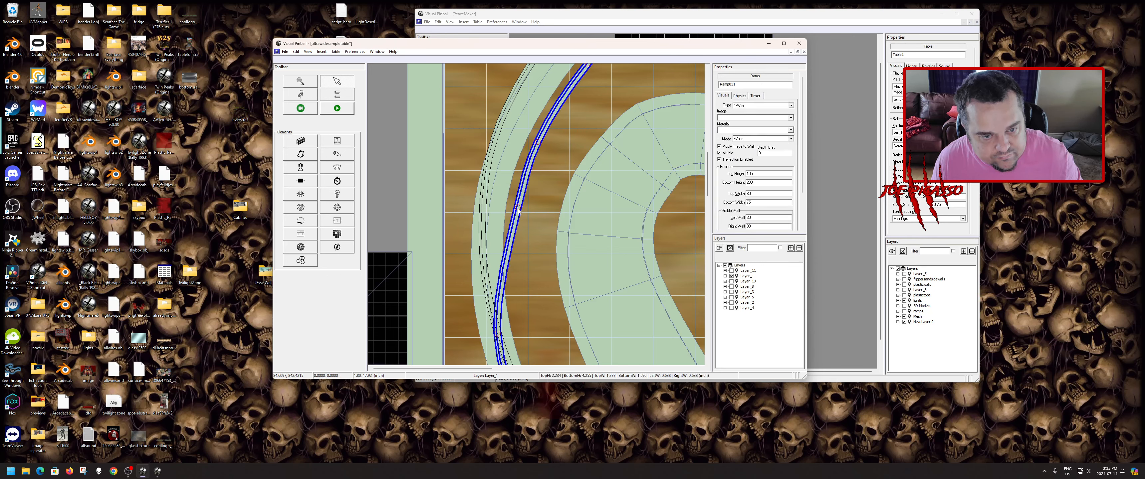
- Pull the inner single wire's control point at the leftmost bend inward and up to the wire ramp's inner edge
scroll(496, 178, down, 3)
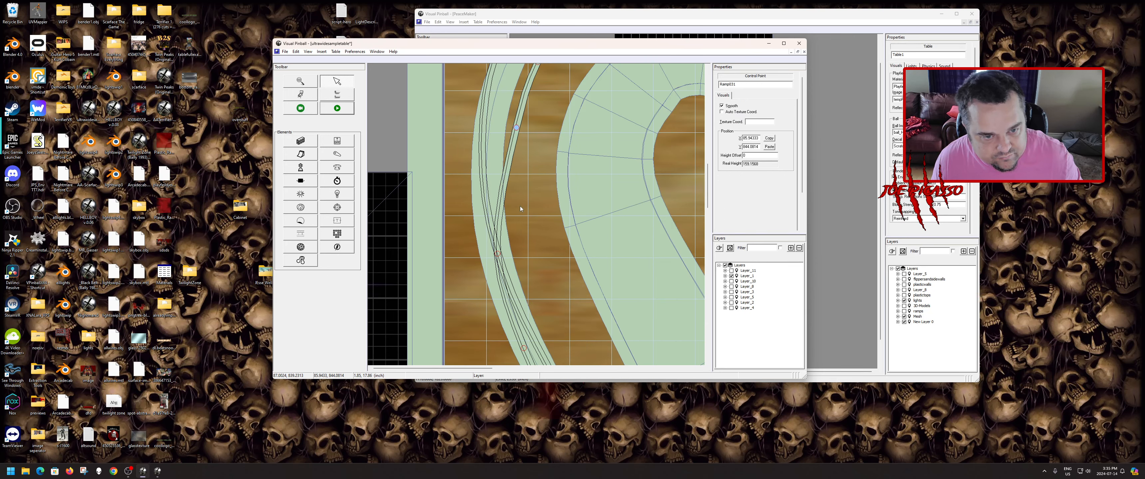
click(493, 158)
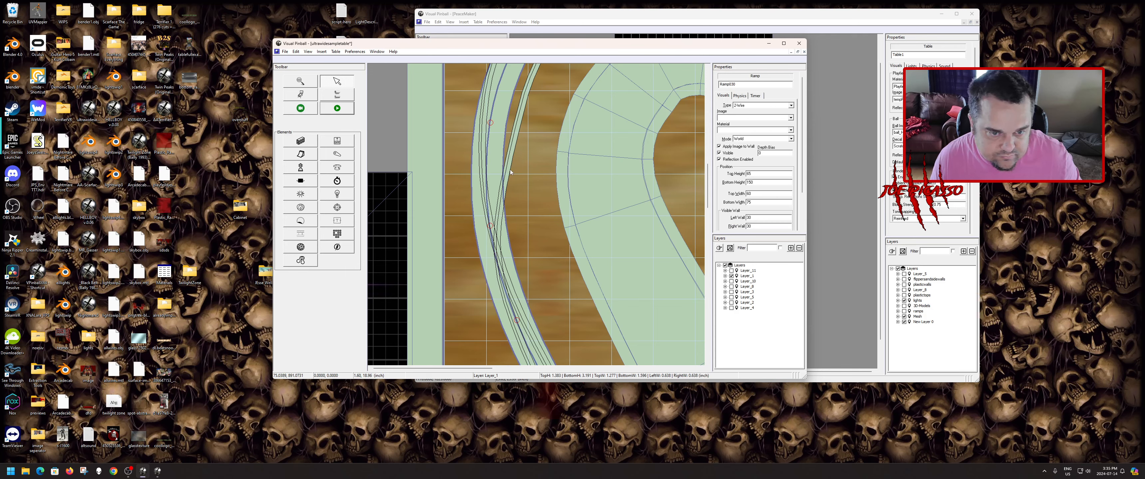
click(509, 220)
click(504, 180)
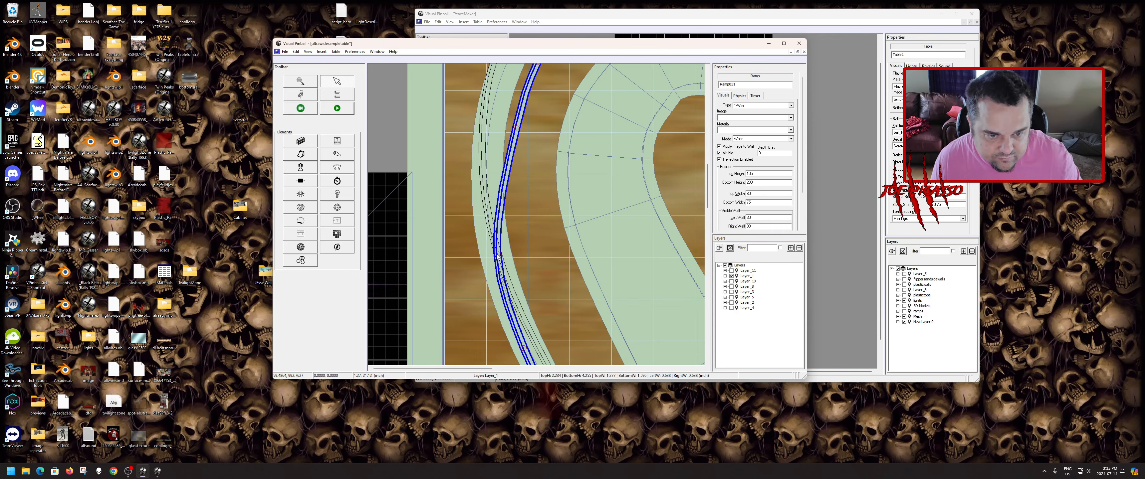
drag(499, 257, 517, 226)
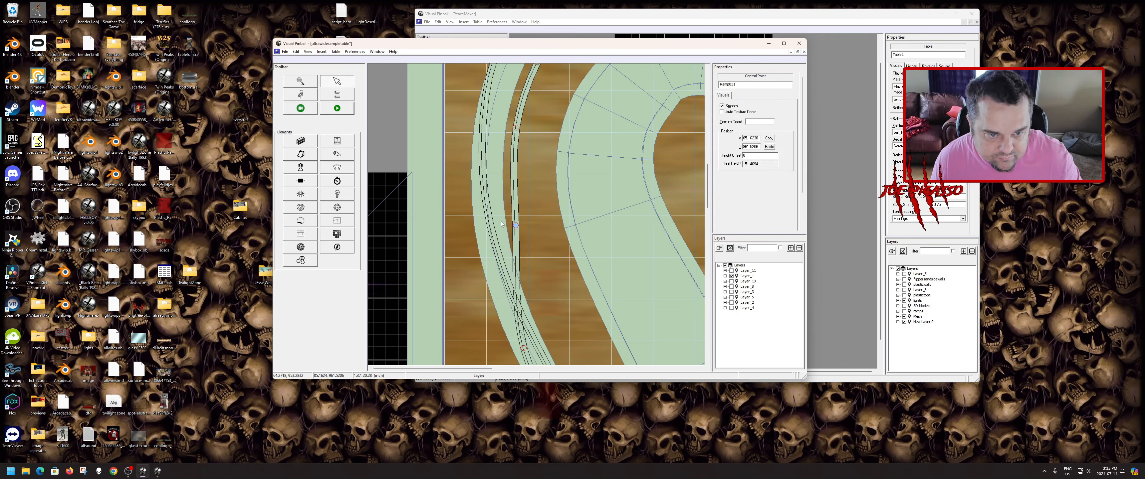
click(515, 226)
click(516, 226)
- Move the outer single wire's two control points around the leftmost bend out beyond the wire ramp's outer edge
scroll(516, 226, down, 2)
click(508, 195)
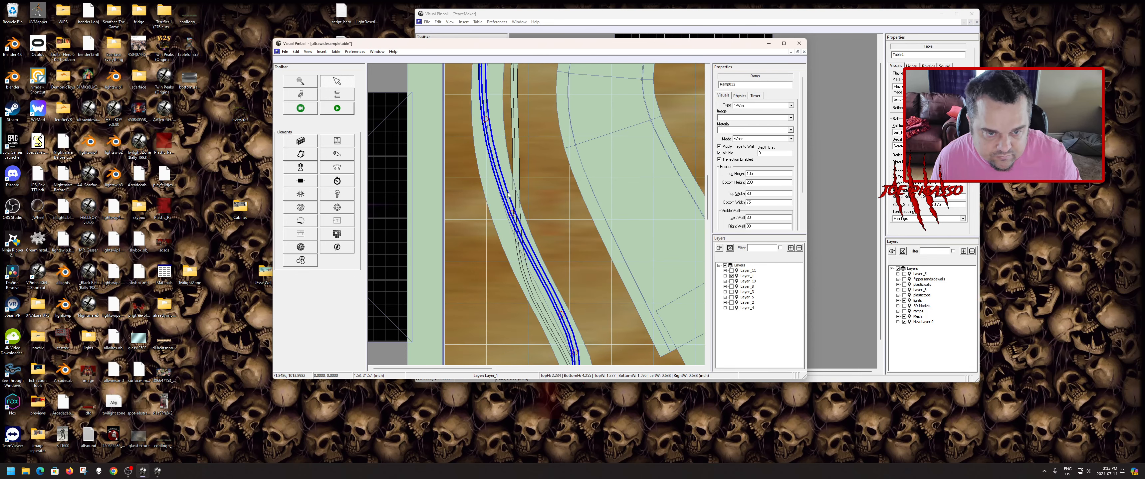
drag(511, 214, 478, 232)
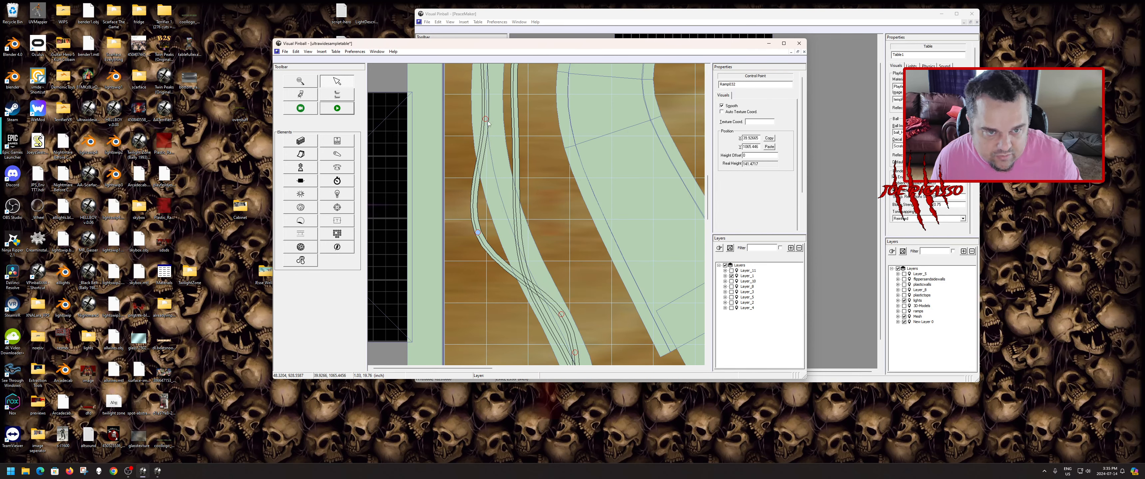
drag(485, 120, 458, 125)
- Move the inner single wire's control point below the leftmost bend up along the wire ramp's inner edge
click(522, 236)
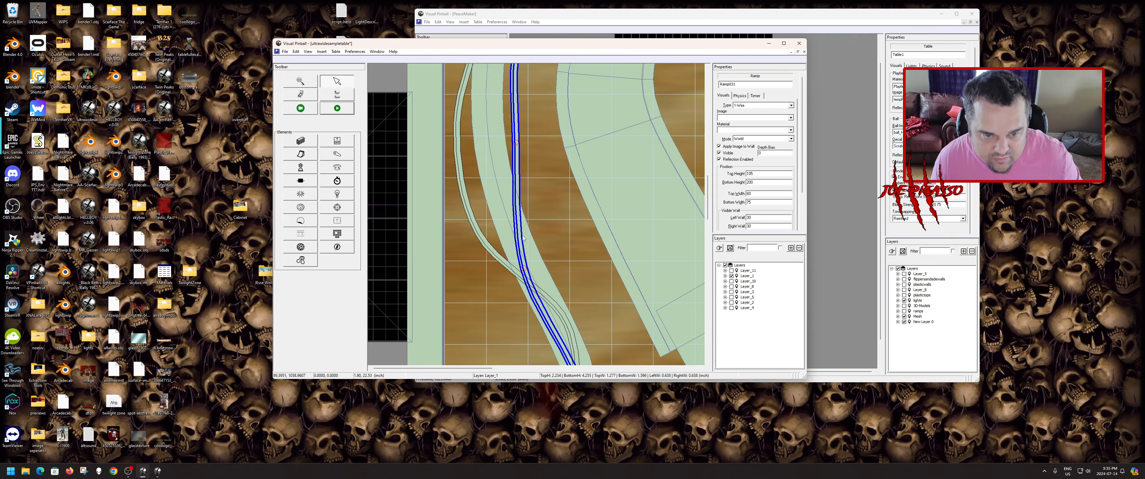
click(525, 267)
click(528, 259)
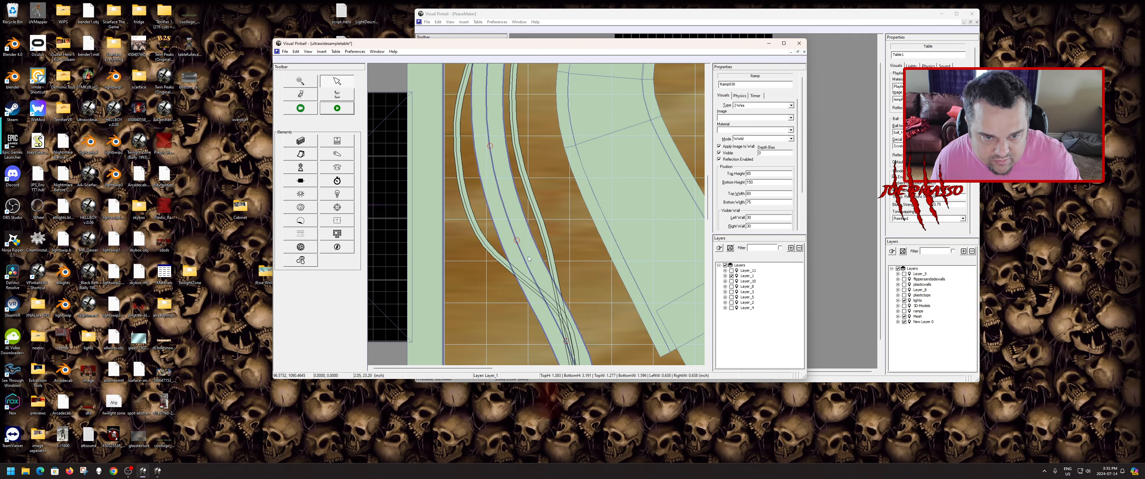
click(546, 253)
click(549, 252)
drag(550, 252, 537, 222)
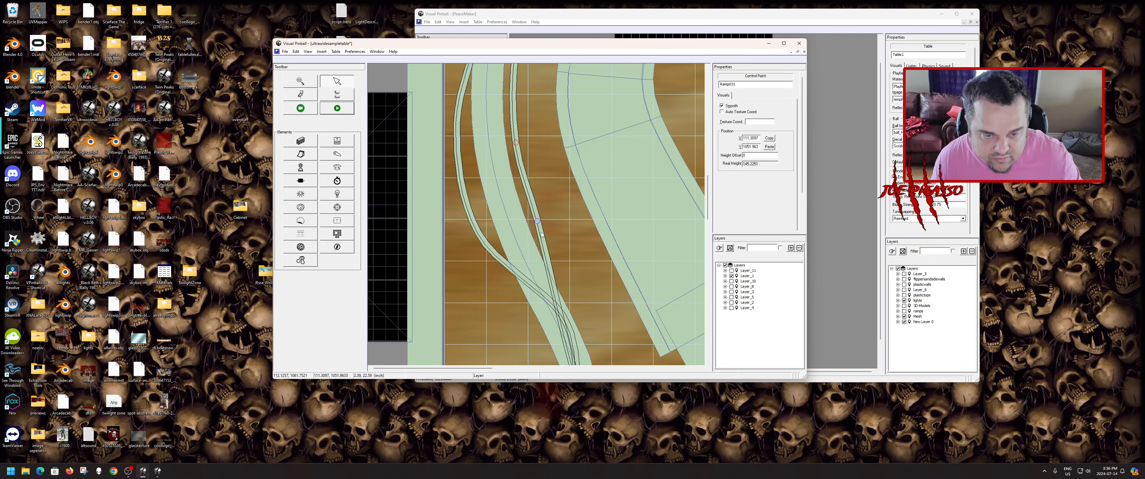
click(549, 284)
scroll(562, 272, down, 2)
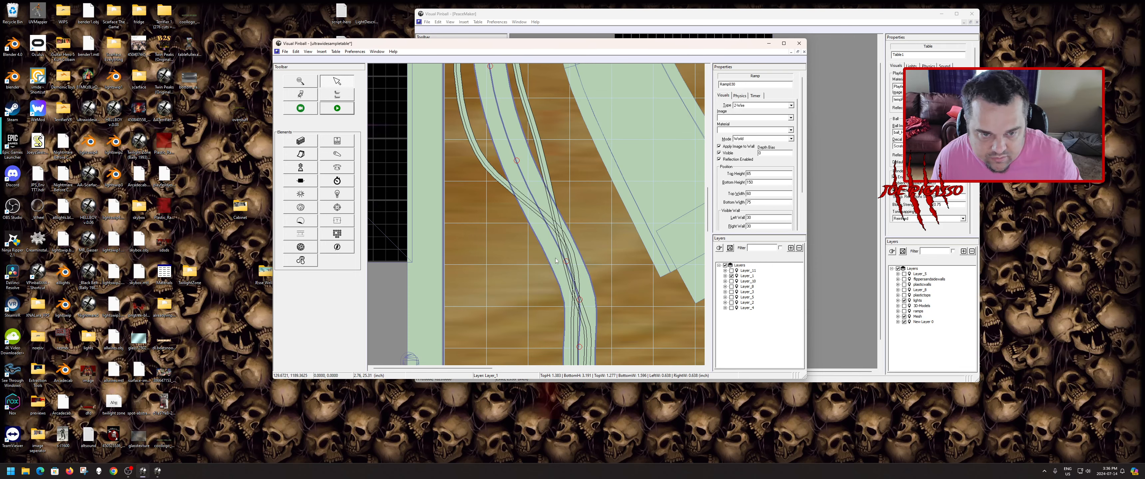
click(542, 168)
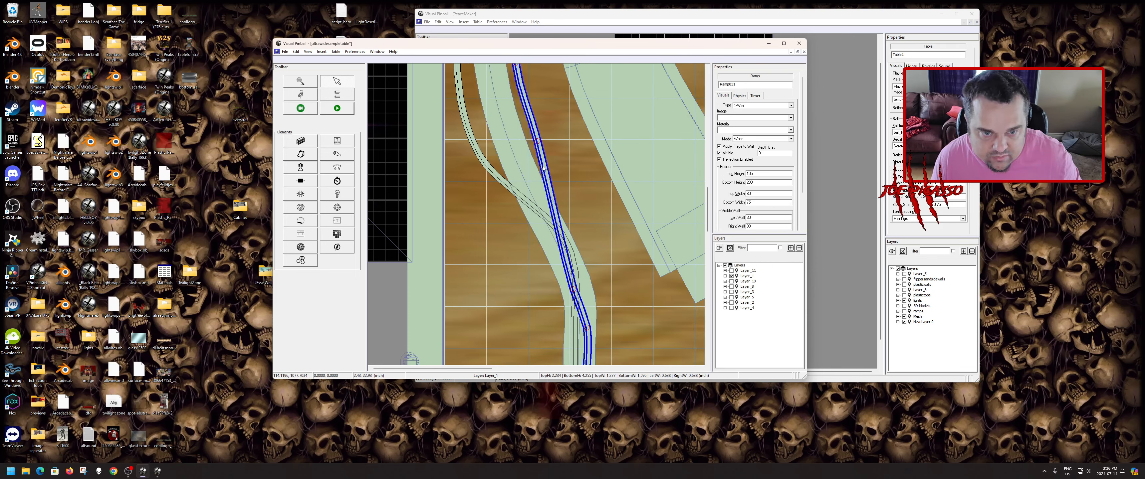
click(528, 163)
click(541, 144)
click(540, 149)
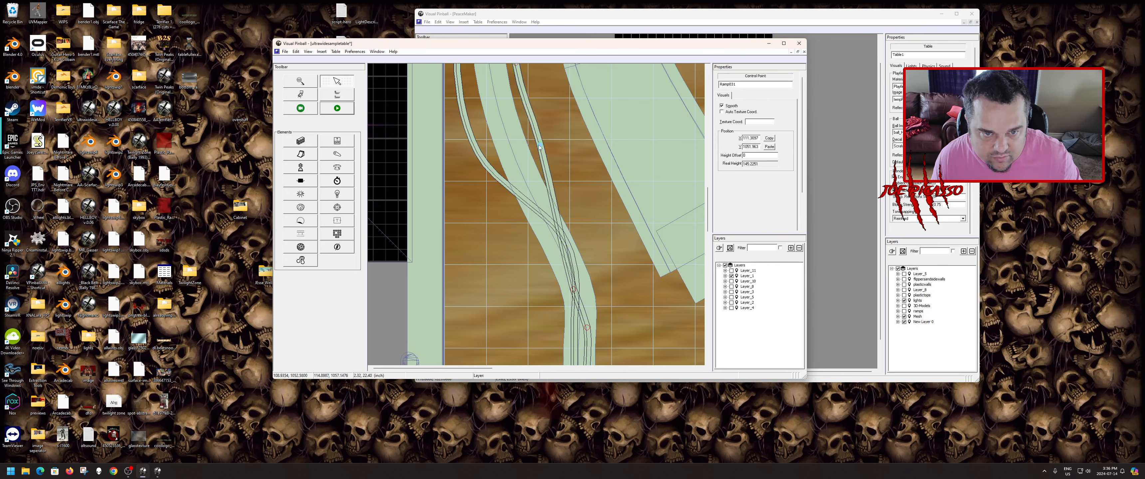
- Move the inner single wire's control point at the lower S-bend up and out to the wire ramp's inner edge
click(547, 206)
click(573, 275)
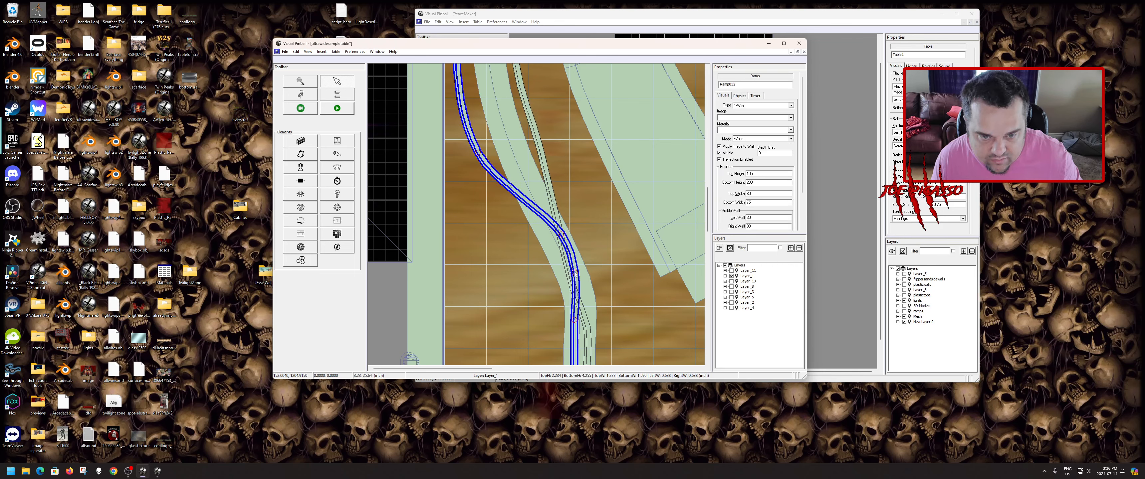
click(556, 209)
drag(574, 289, 586, 254)
click(563, 264)
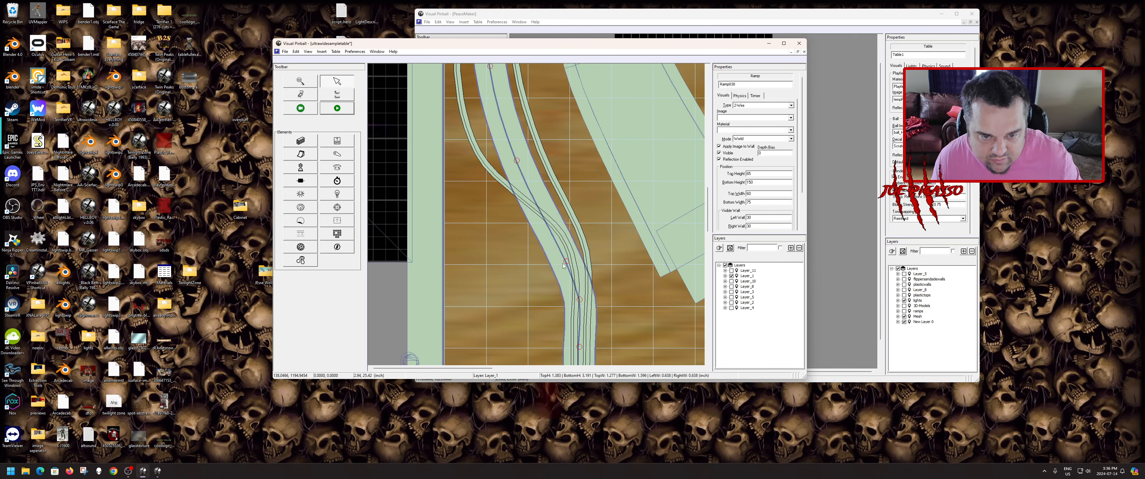
- Nudge the inner single wire's control point just above the lower bend into line with the wire ramp's inner edge
click(587, 256)
click(587, 253)
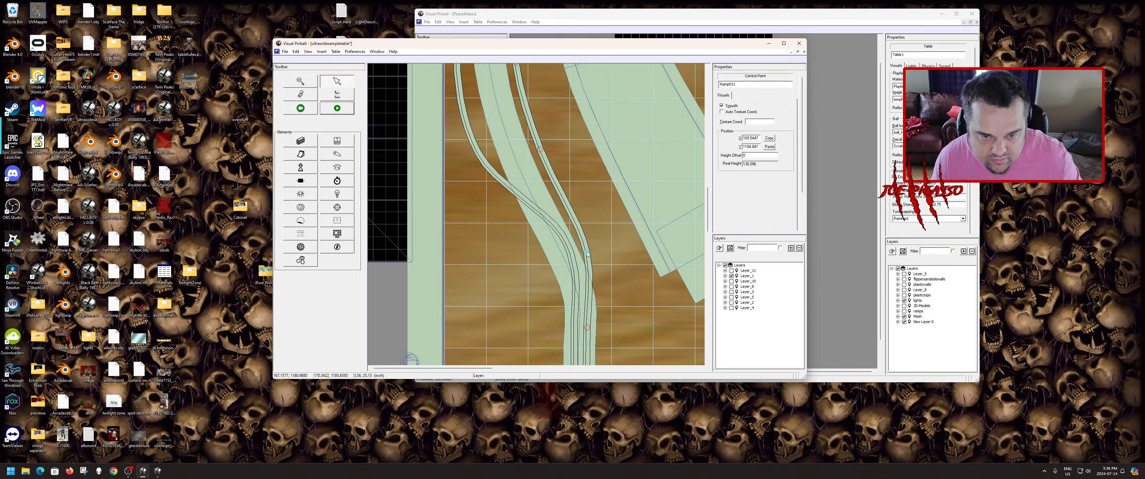
click(568, 286)
- Move the inner single wire's control point at the lower bend out beyond the wire ramp's inner edge and refine the point above it
scroll(569, 286, down, 2)
click(588, 190)
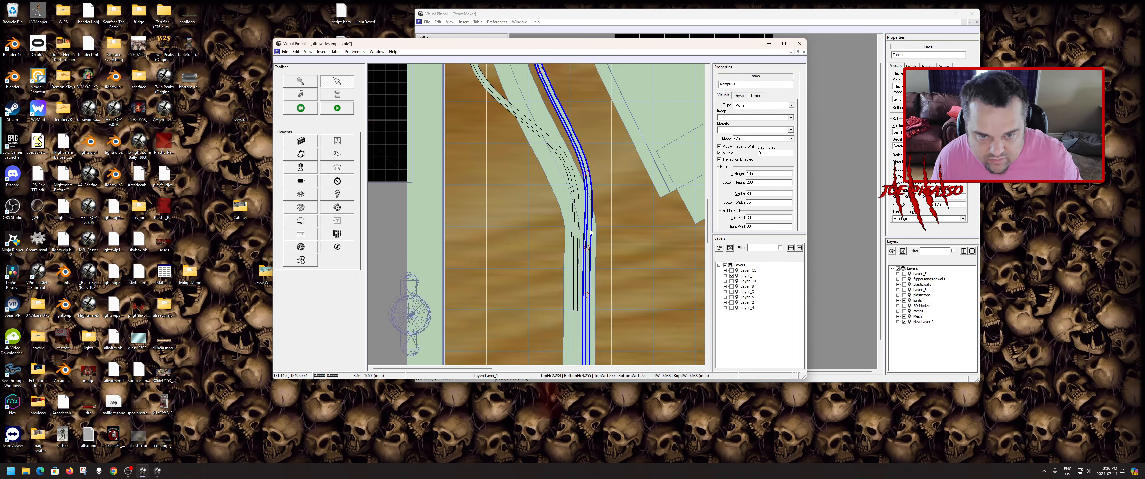
drag(588, 248, 608, 217)
click(587, 205)
click(607, 218)
click(590, 205)
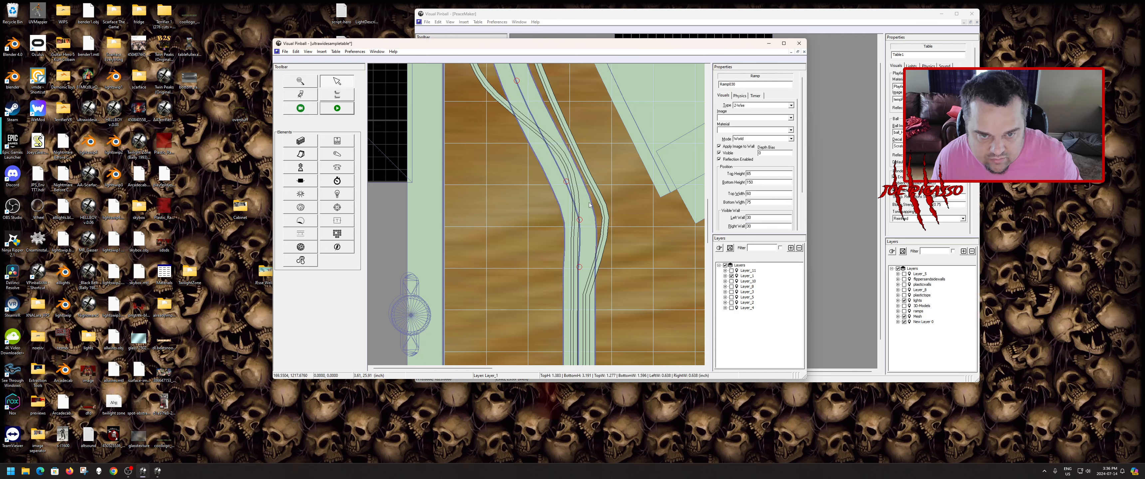
click(589, 173)
drag(590, 171, 590, 172)
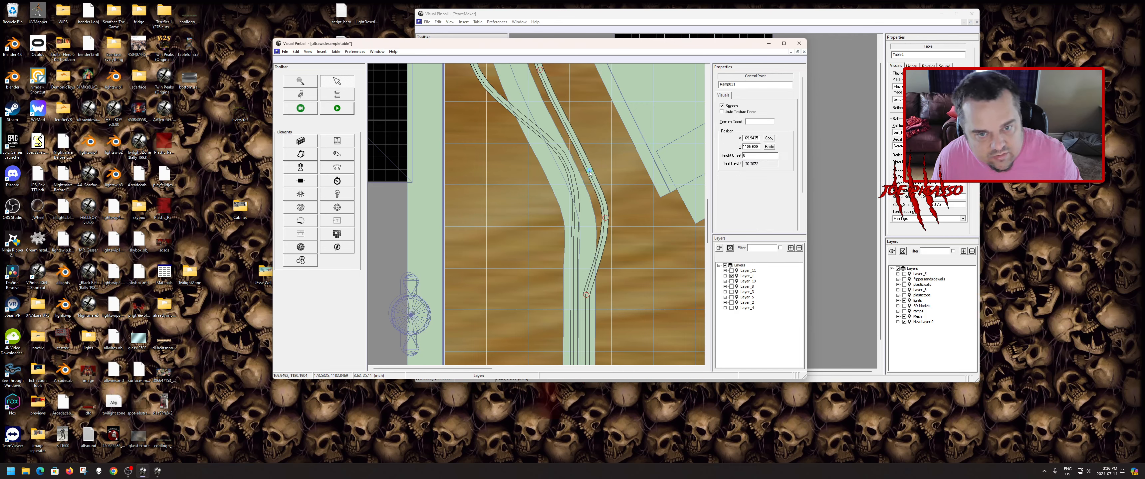
- Move the inner single wire's control point below the lower bend up and out beyond the wire ramp's inner edge
scroll(552, 200, up, 3)
scroll(551, 200, up, 3)
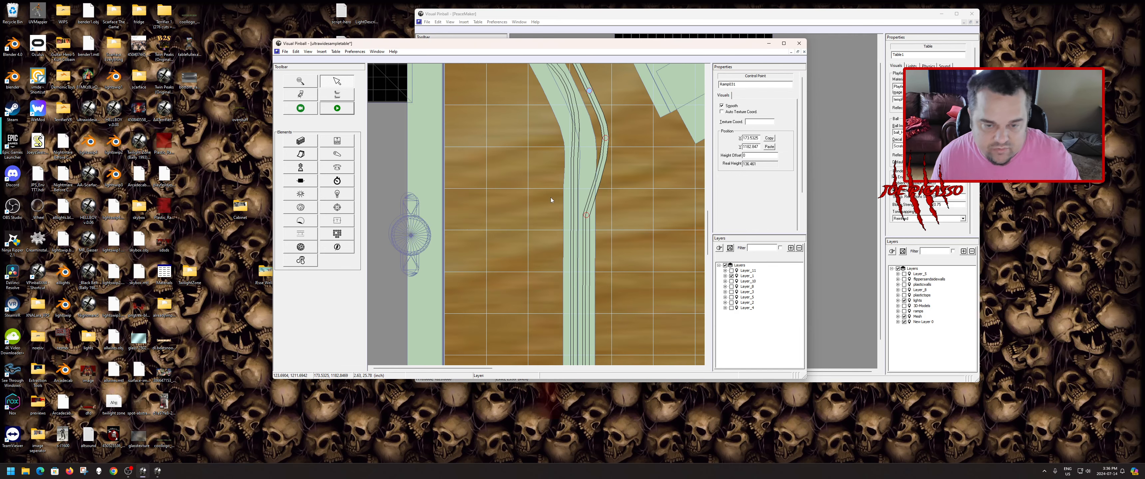
click(585, 181)
click(585, 224)
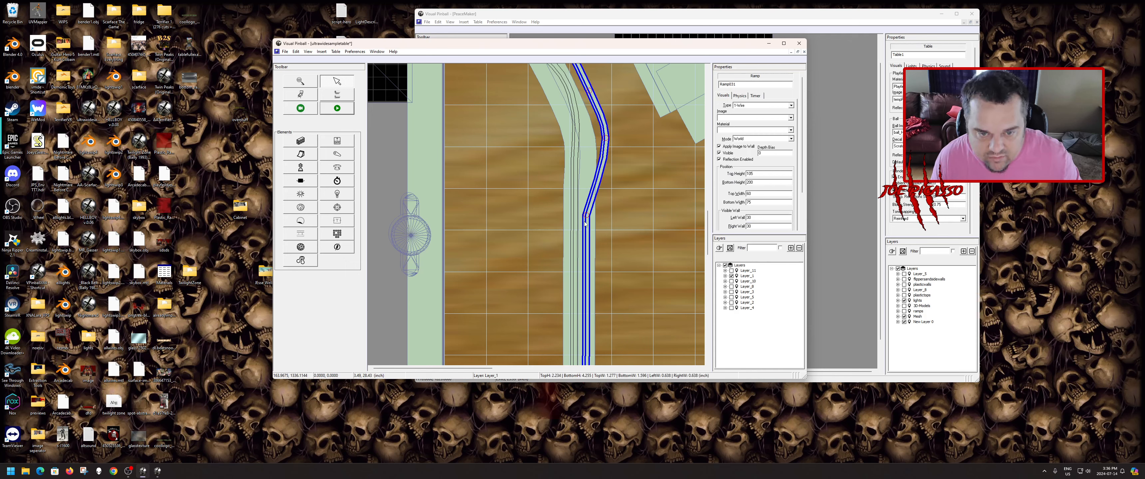
drag(587, 215, 608, 187)
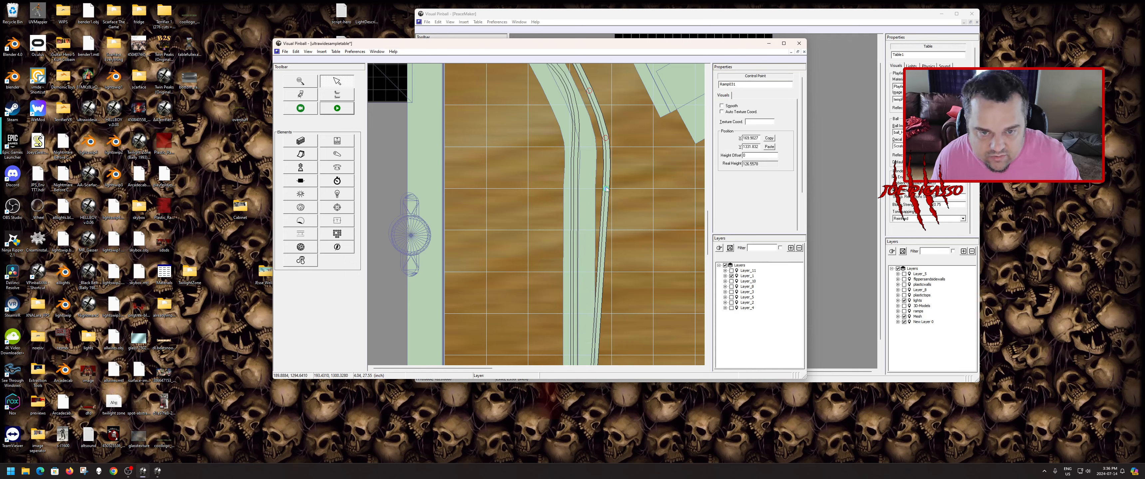
click(594, 189)
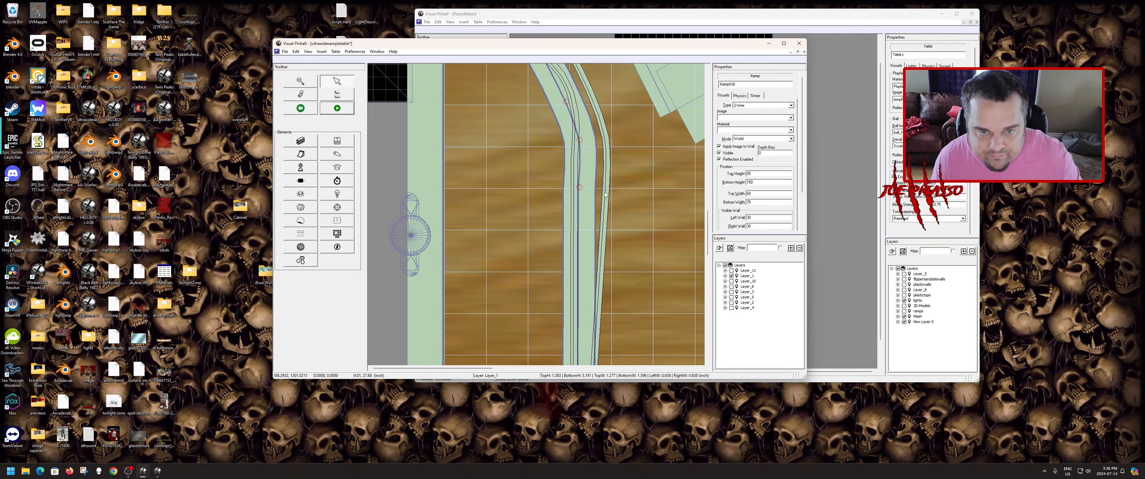
- Move the inner single wire's bottom end point beyond the wire ramp's inner edge, level with the ramp's end
scroll(605, 195, down, 5)
click(578, 295)
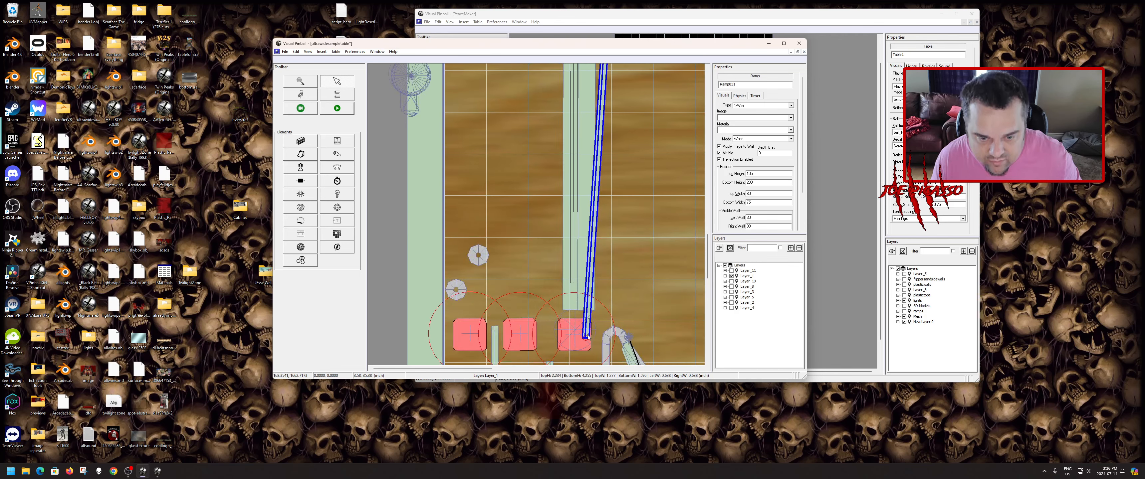
drag(588, 337, 604, 310)
- Fine-tune the inner single wire's control points around the lower bend so they run parallel to the wire ramp's inner edge
scroll(606, 300, up, 3)
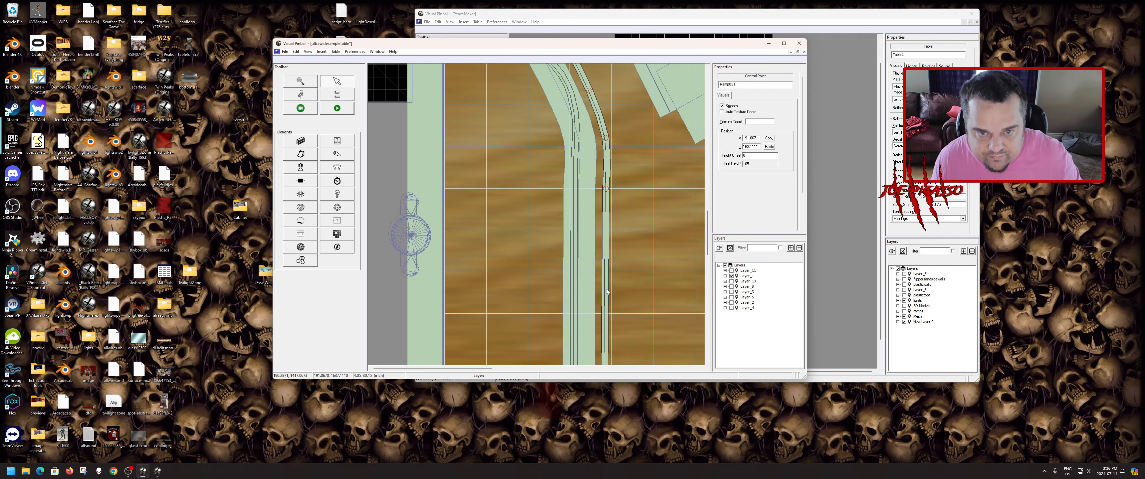
click(607, 190)
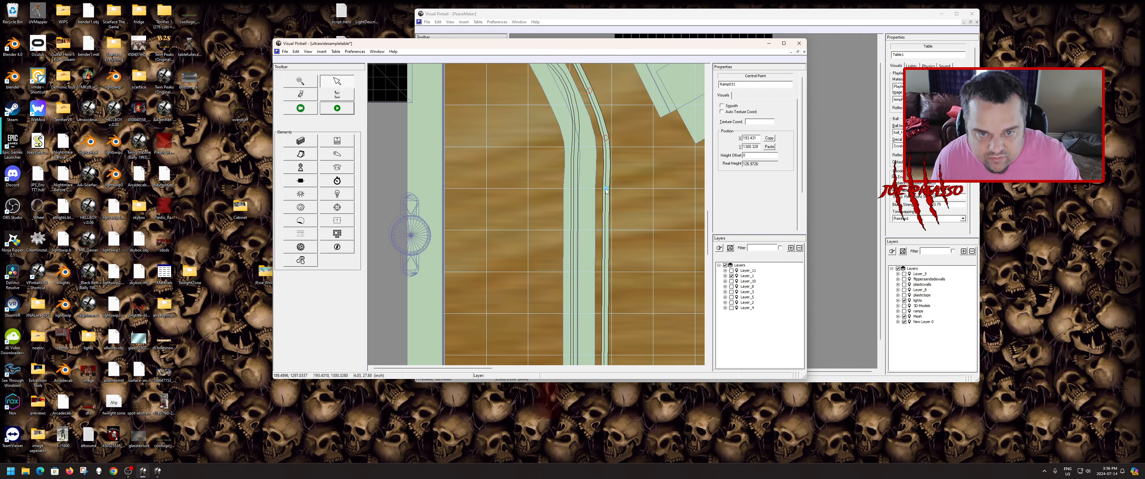
drag(609, 141, 609, 139)
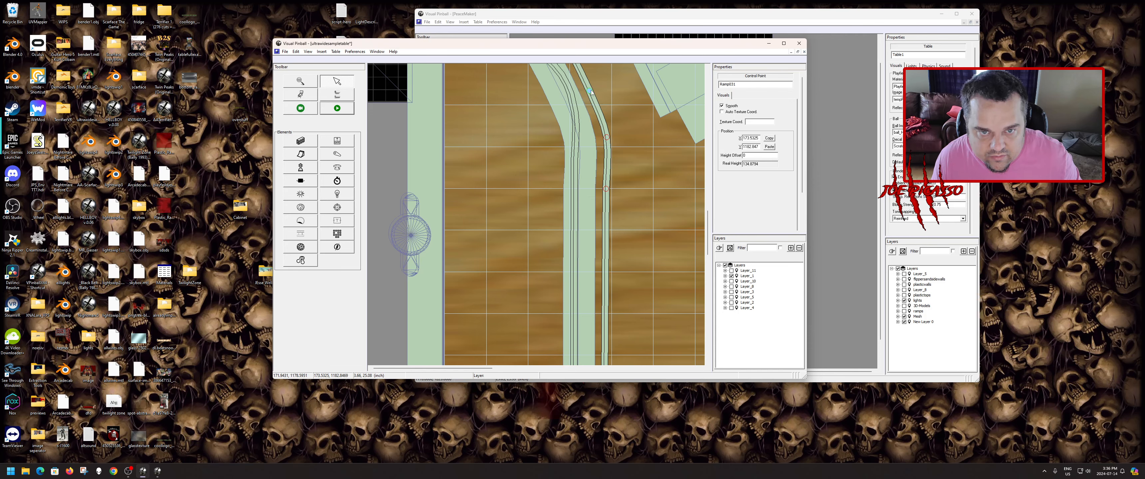
drag(591, 91, 592, 91)
scroll(571, 155, up, 4)
scroll(565, 196, down, 5)
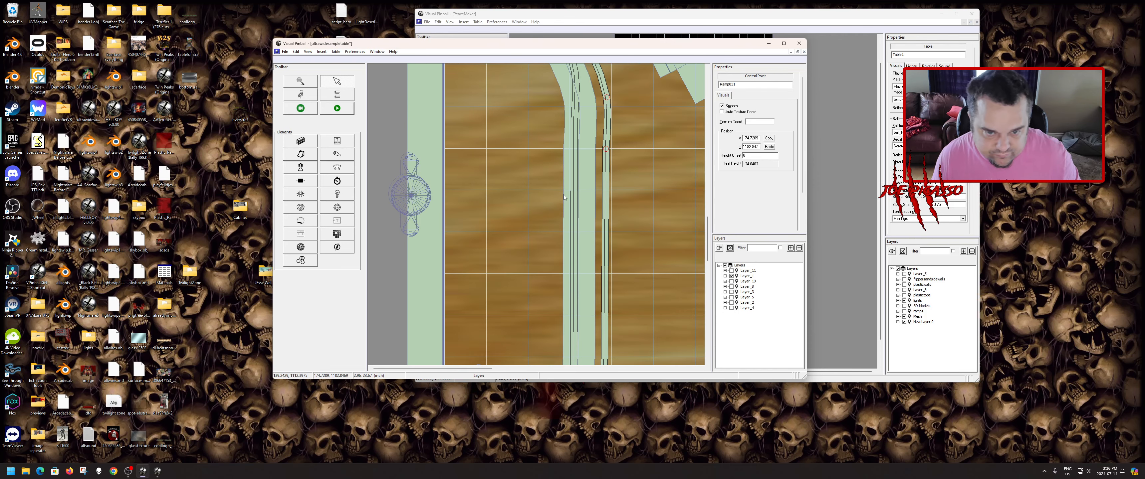
- Move the outer single wire's bottom end point beyond the wire ramp's outer edge, level with the ramp's end
scroll(564, 197, down, 5)
click(573, 164)
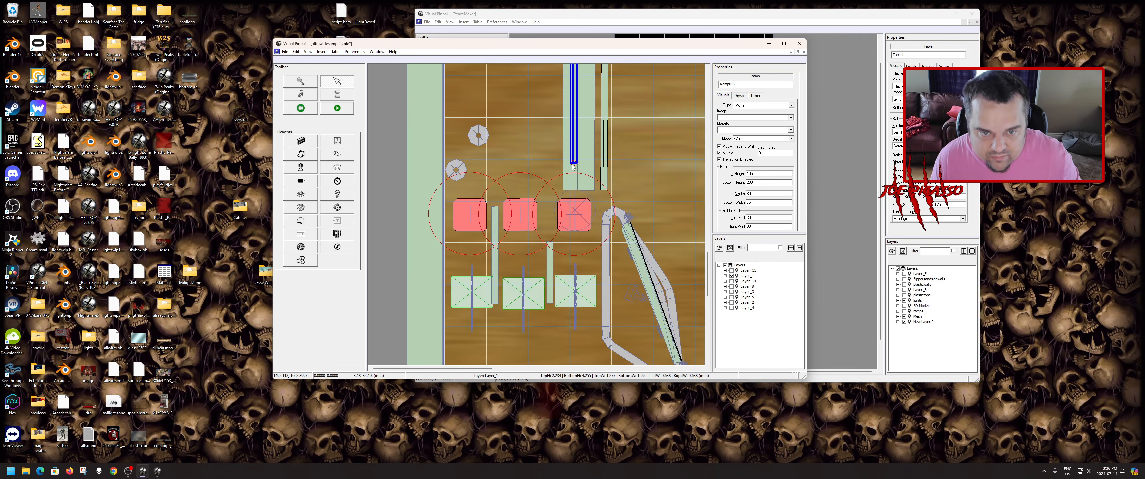
drag(573, 164, 552, 193)
- Move the outer single wire's control point below the lower bend down and out beyond the wire ramp's outer edge
scroll(554, 192, up, 5)
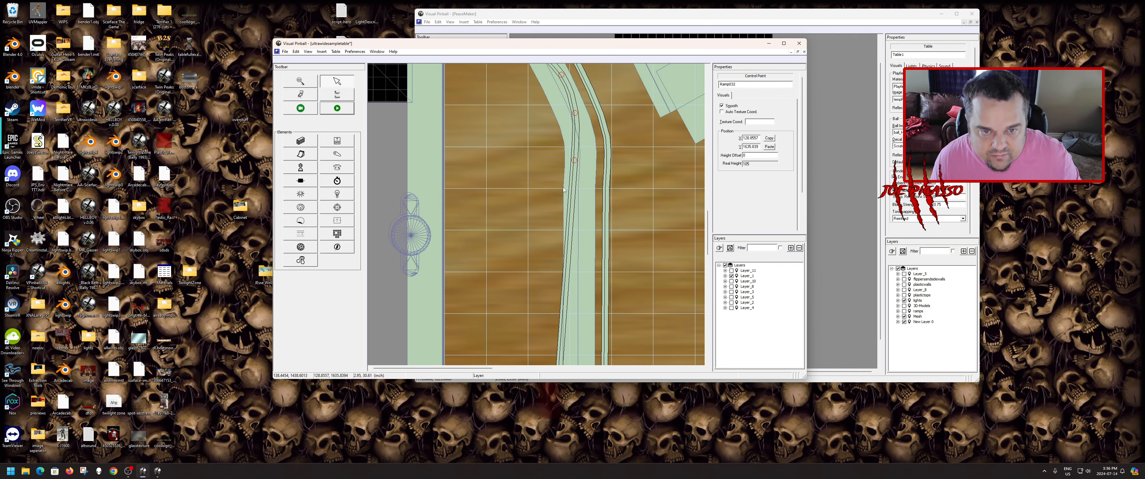
drag(575, 161, 555, 188)
click(563, 172)
click(556, 167)
- Move the outer single wire's control point at the lower bend down and out beyond the wire ramp's outer edge
drag(575, 113, 553, 155)
click(573, 160)
click(555, 150)
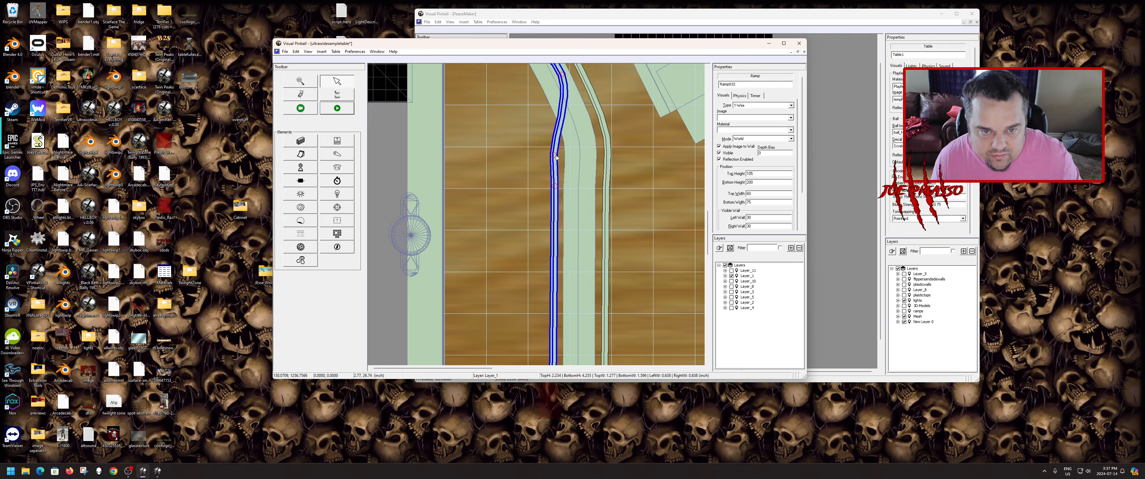
click(555, 148)
click(575, 152)
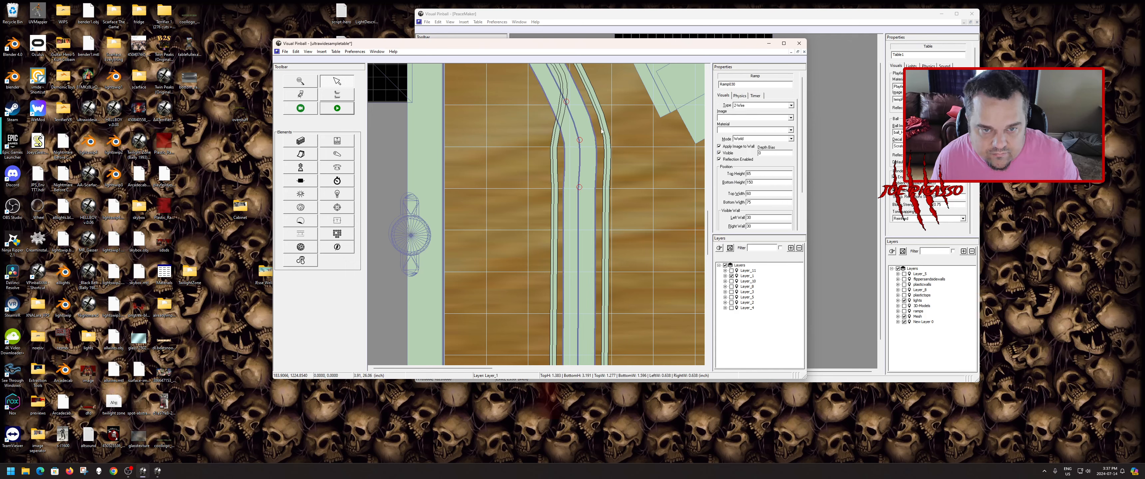
- Nudge the inner single wire's control point at the lower bend slightly up along the wire ramp's inner edge
click(604, 132)
click(608, 140)
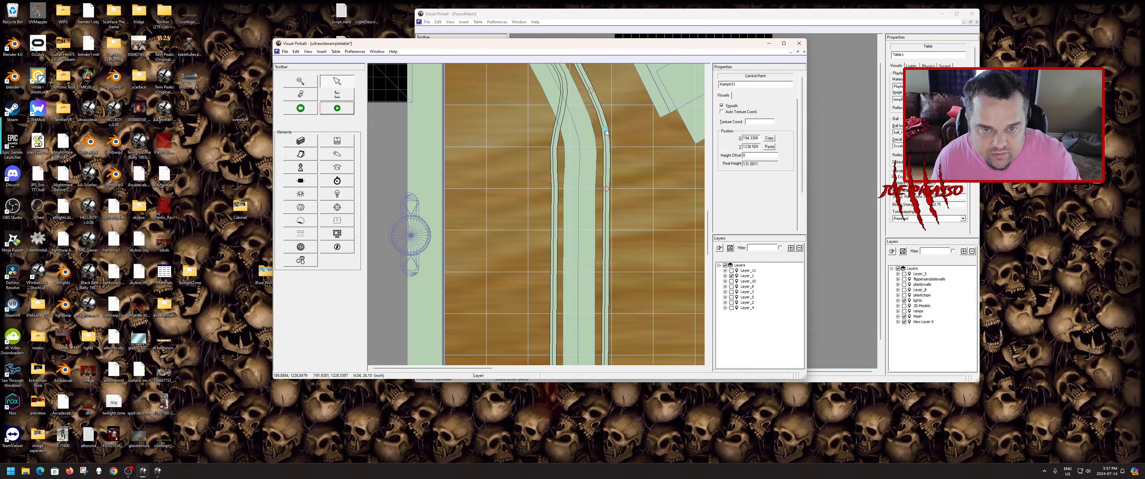
click(596, 142)
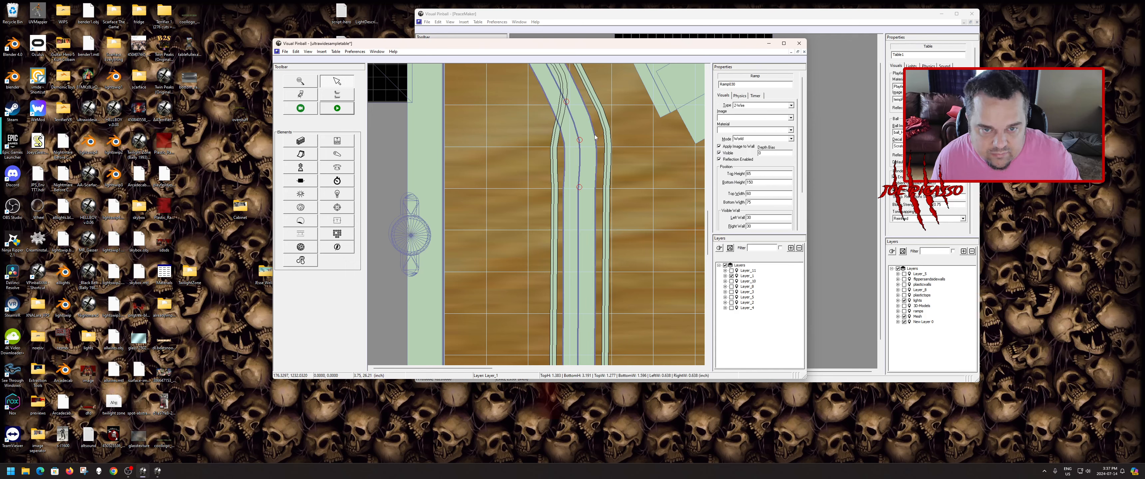
- Pull the outer single wire's control point above the lower bend out beyond the wire ramp's outer edge
click(555, 149)
scroll(556, 148, up, 3)
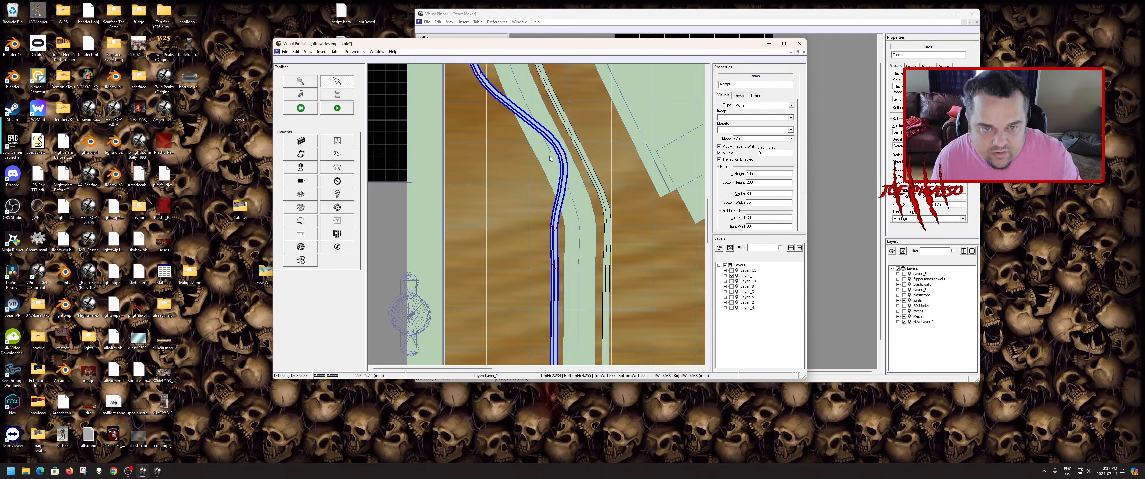
click(574, 188)
click(559, 216)
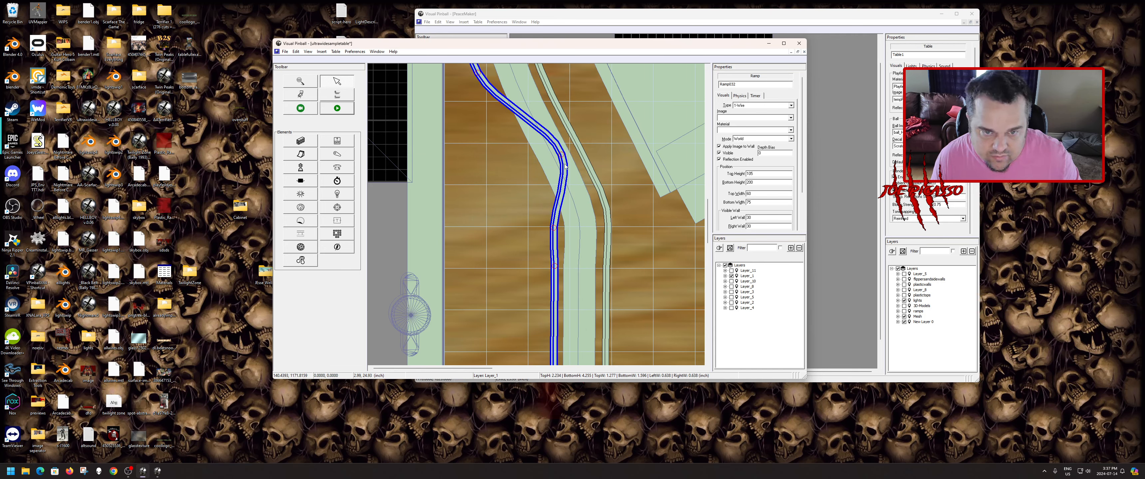
click(567, 180)
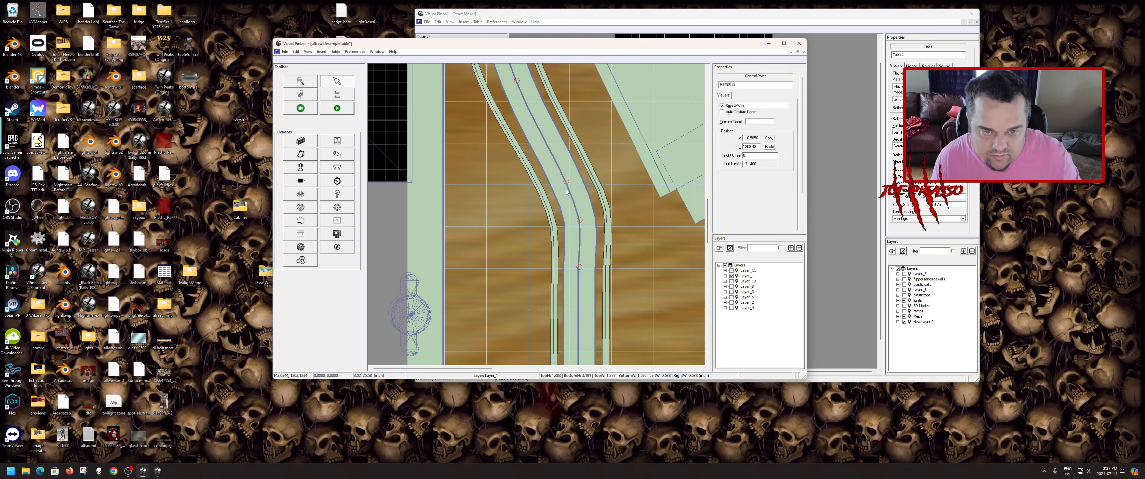
click(594, 178)
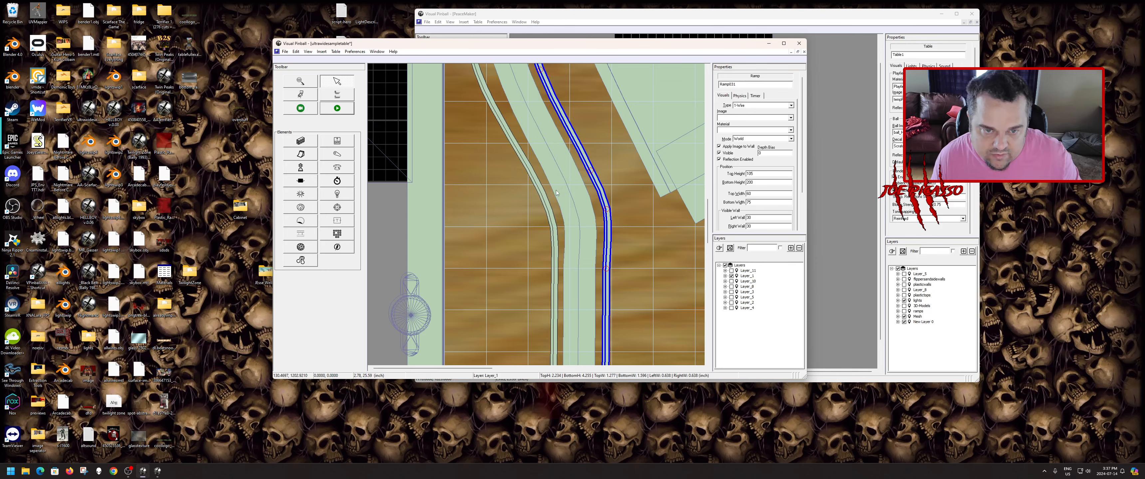
- Move the outer single wire's control point midway down the S-curve down and in to follow the wire ramp's outer edge
click(544, 194)
scroll(538, 189, up, 3)
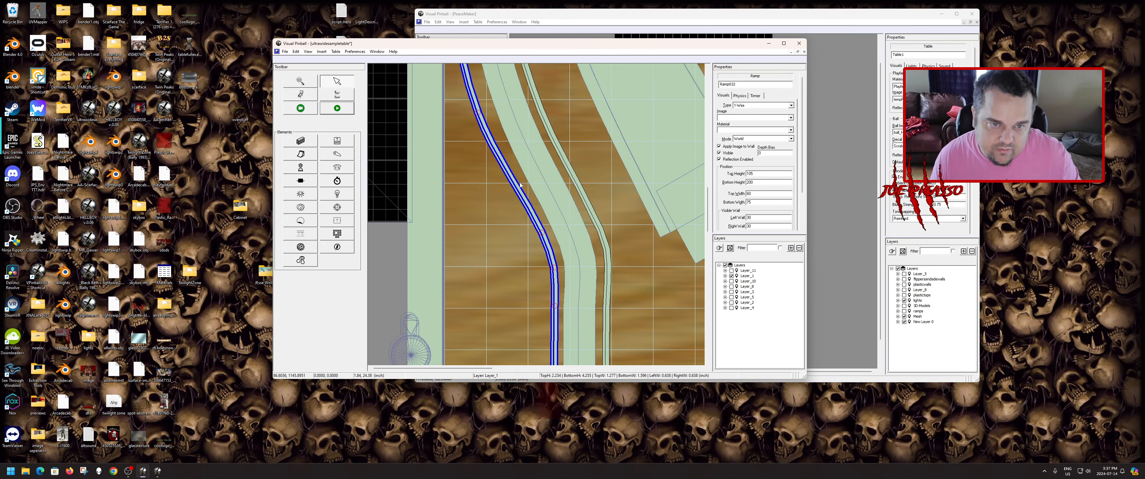
click(525, 189)
click(494, 189)
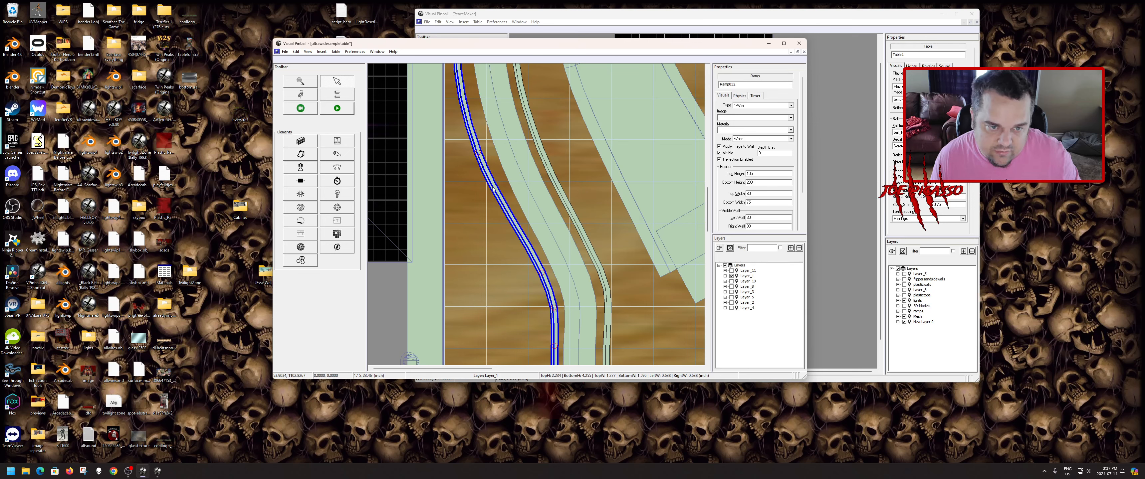
drag(480, 155, 493, 177)
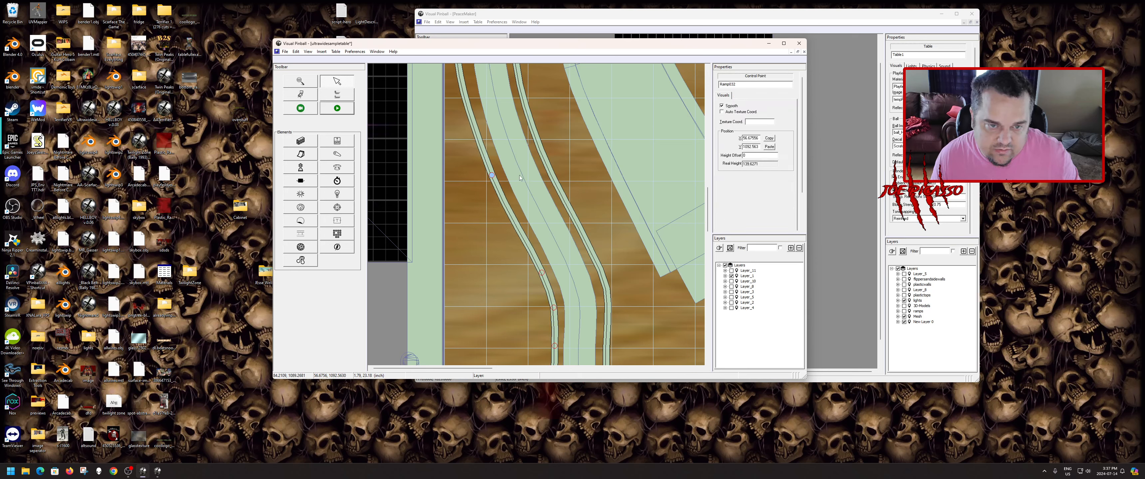
click(496, 186)
click(496, 186)
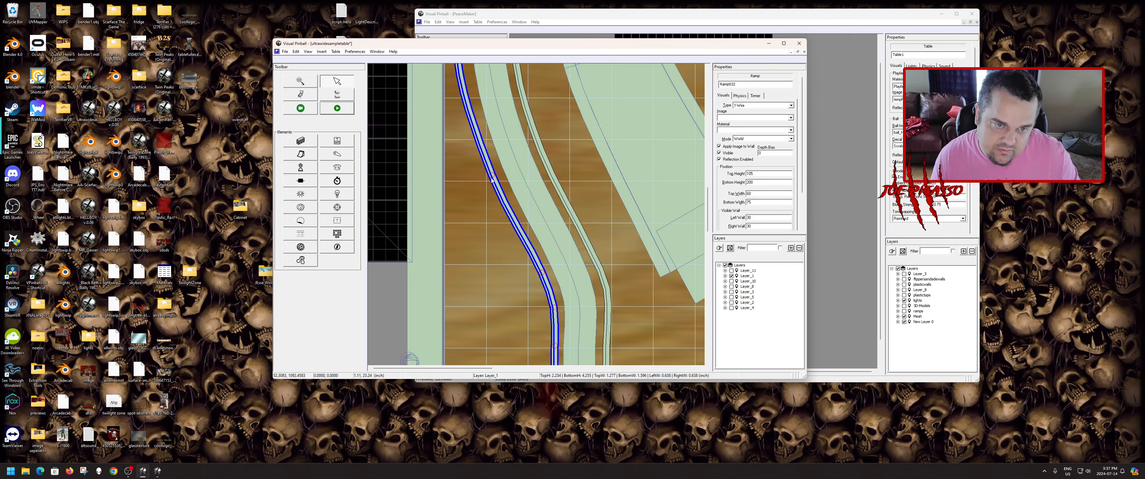
click(492, 178)
drag(491, 178, 492, 175)
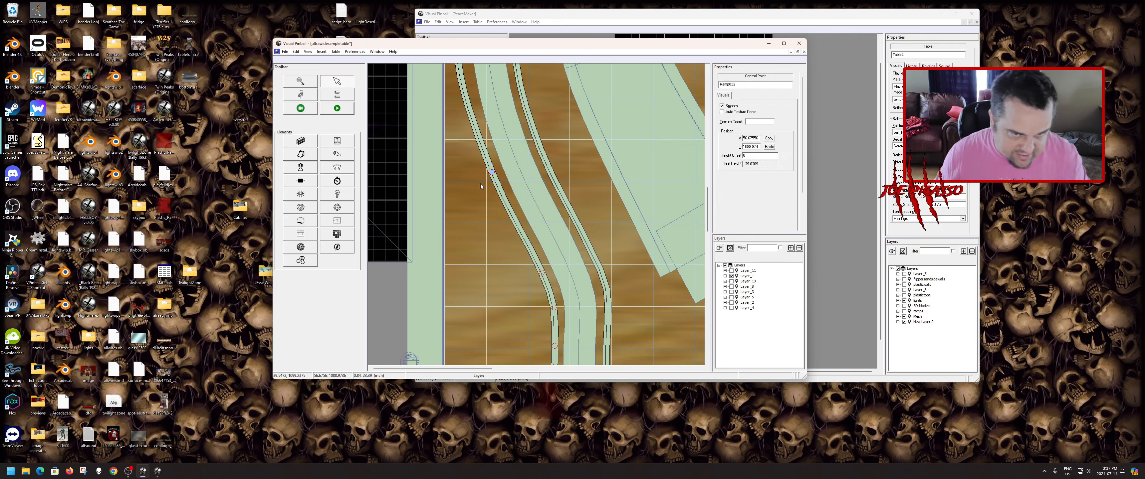
click(506, 179)
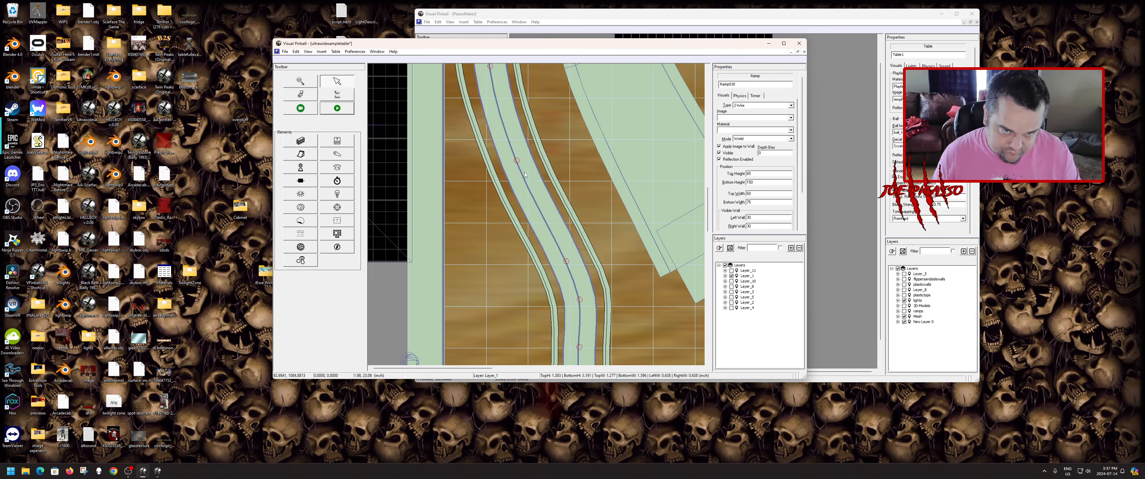
- Move the outer single wire's control point at the leftmost bend down and slightly in to follow the wire ramp's outer edge
scroll(525, 175, up, 2)
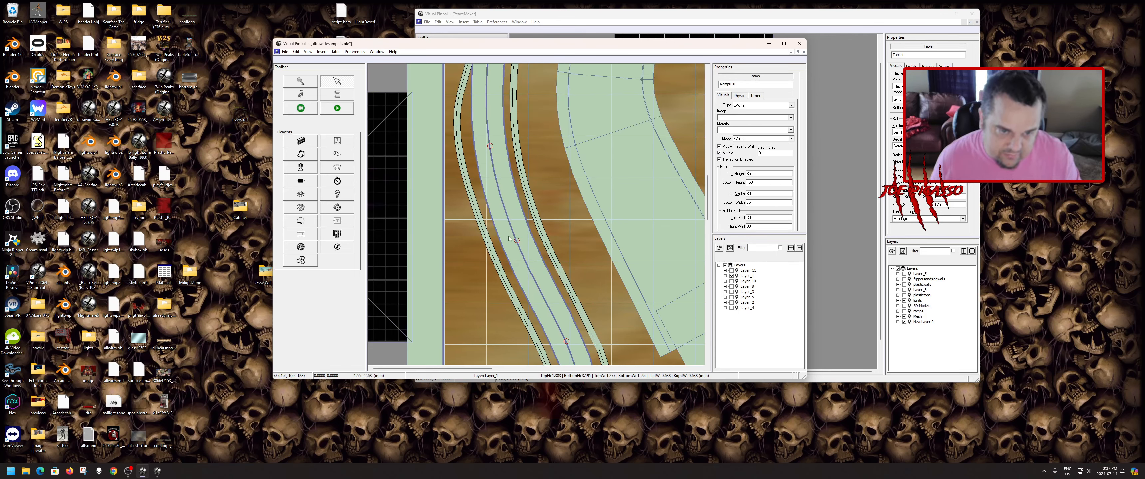
click(495, 256)
click(500, 204)
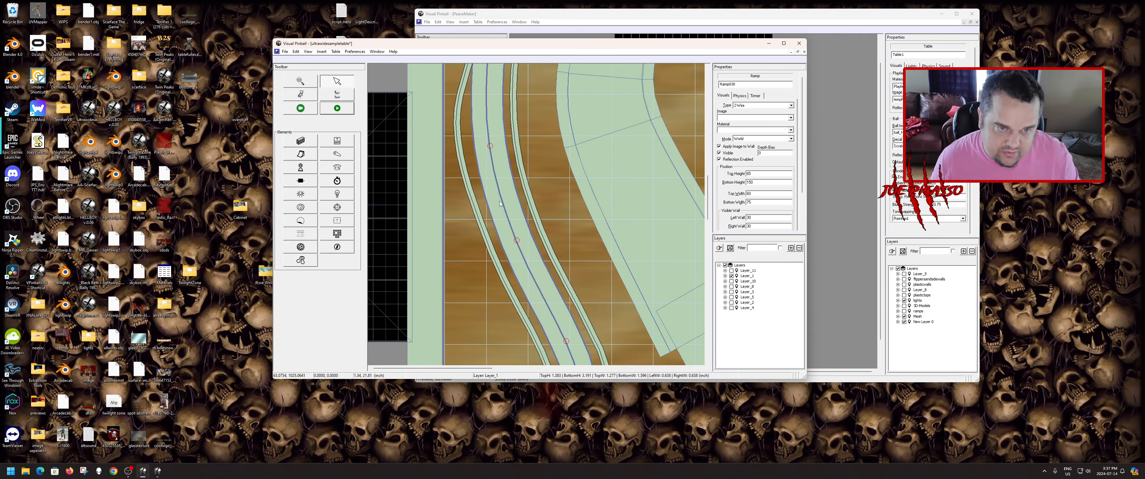
click(464, 161)
click(460, 127)
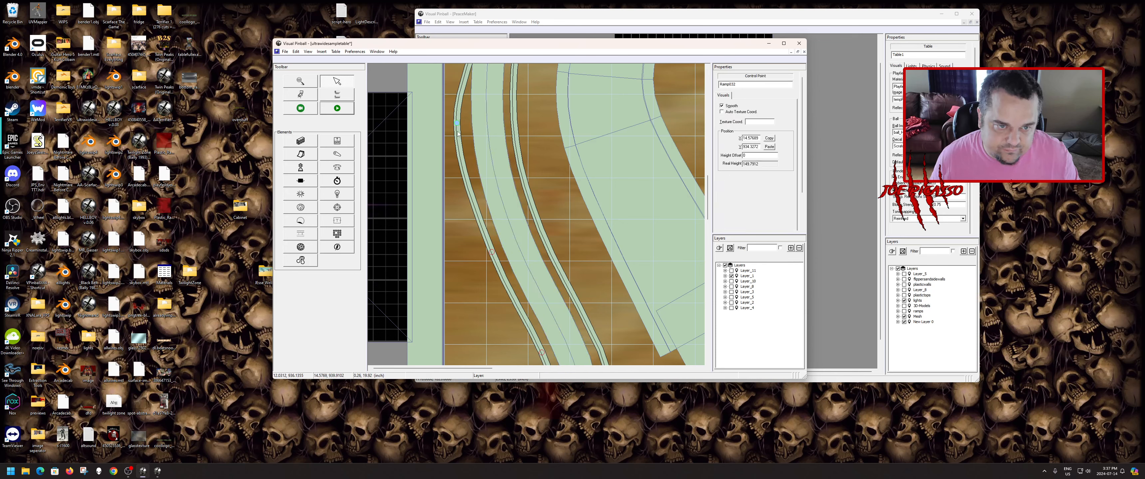
click(483, 156)
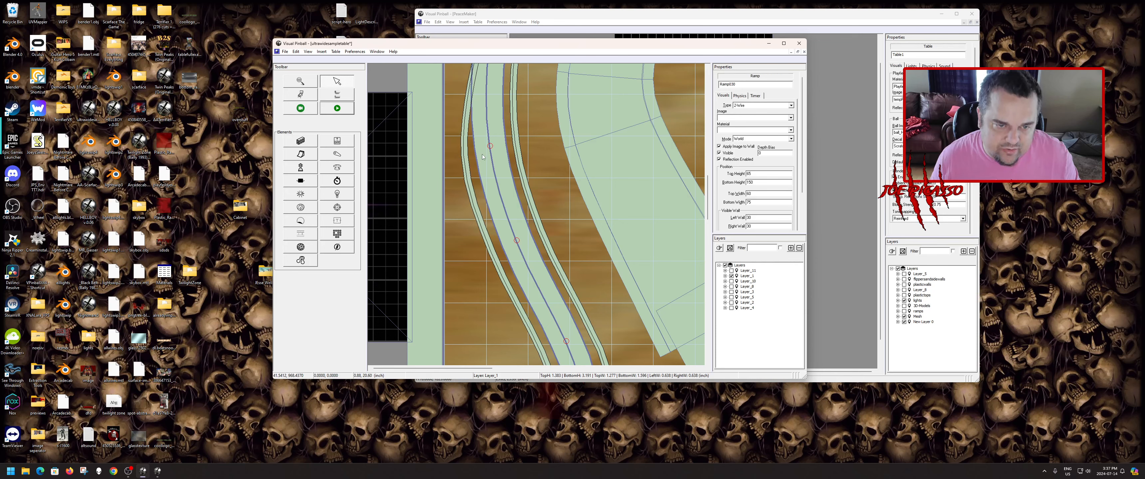
click(464, 152)
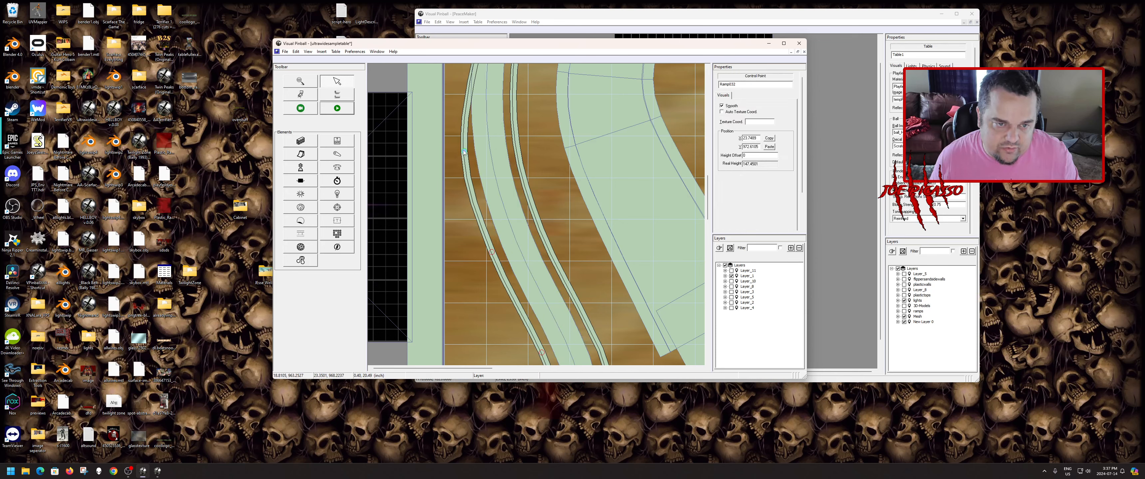
click(464, 152)
click(463, 151)
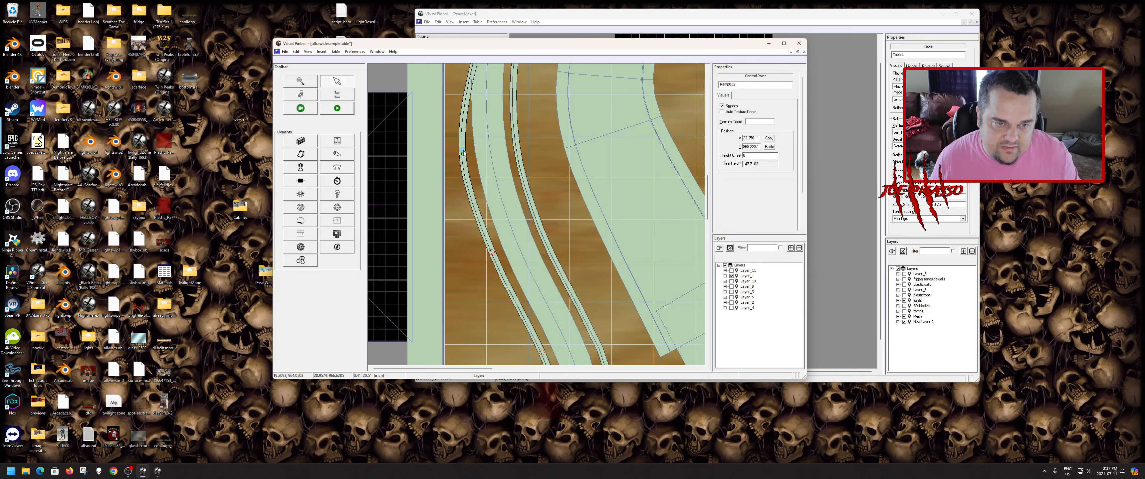
click(485, 157)
- Move the outer single wire's control point above the leftmost bend outward from the wire ramp's outer edge
scroll(486, 157, up, 3)
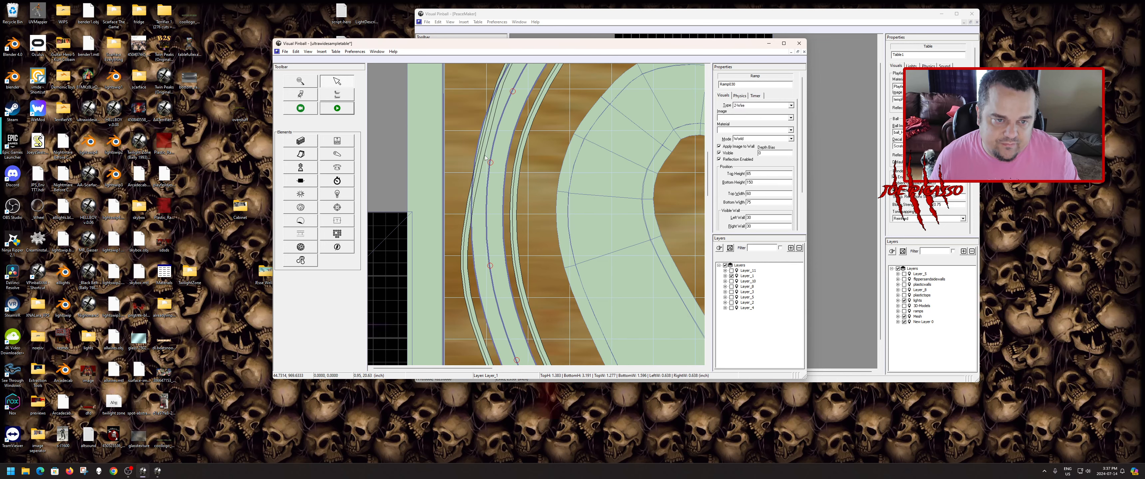
scroll(485, 157, up, 2)
click(485, 176)
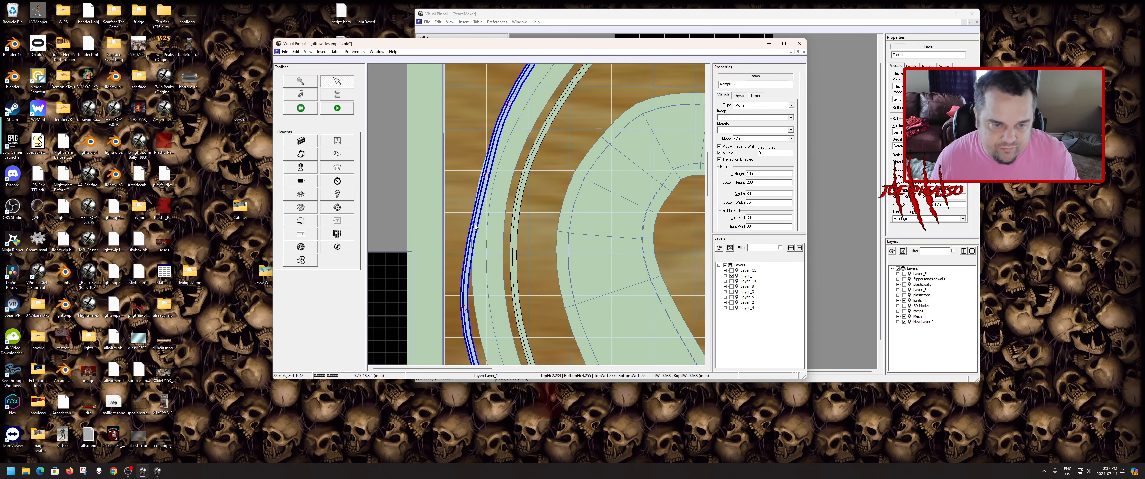
click(486, 177)
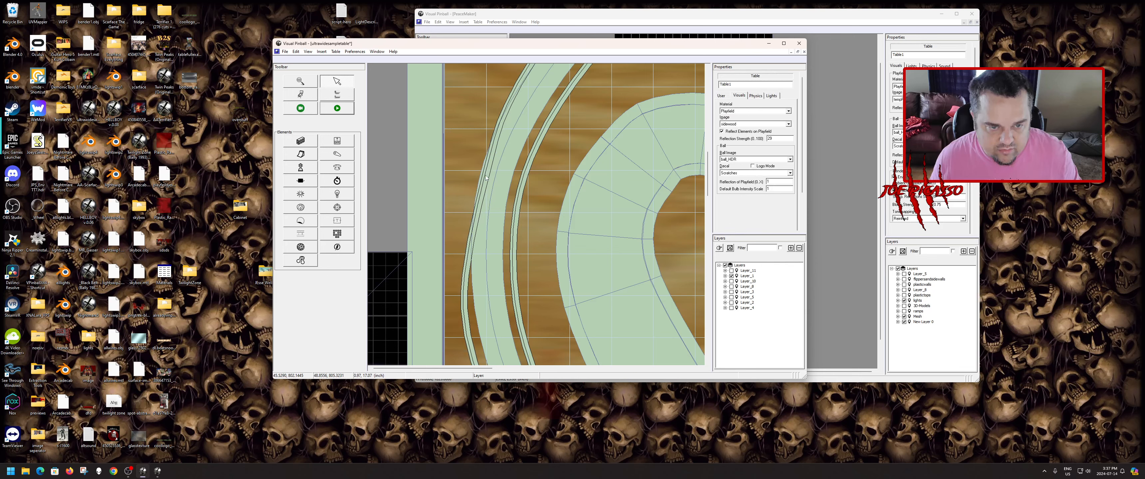
click(487, 178)
click(488, 178)
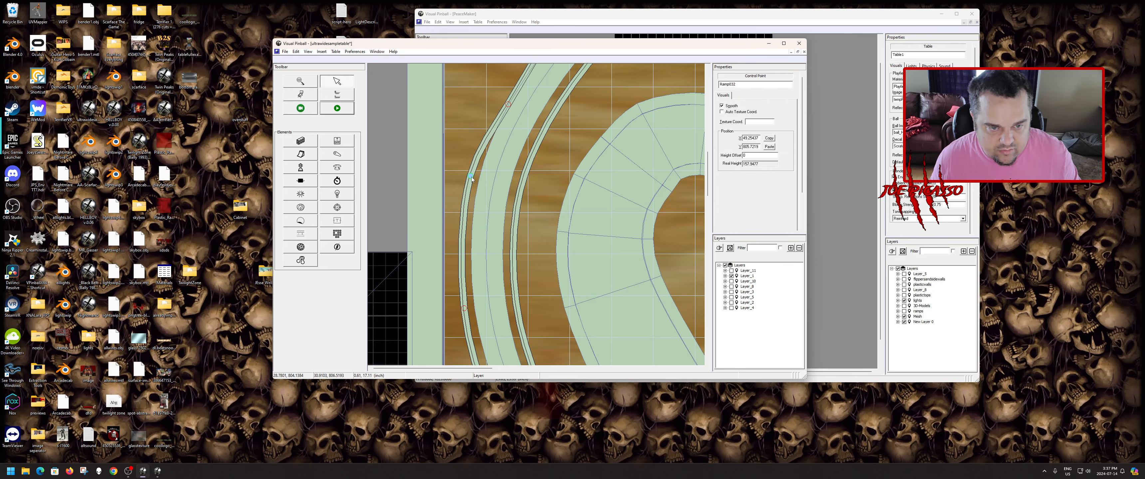
click(485, 198)
click(473, 172)
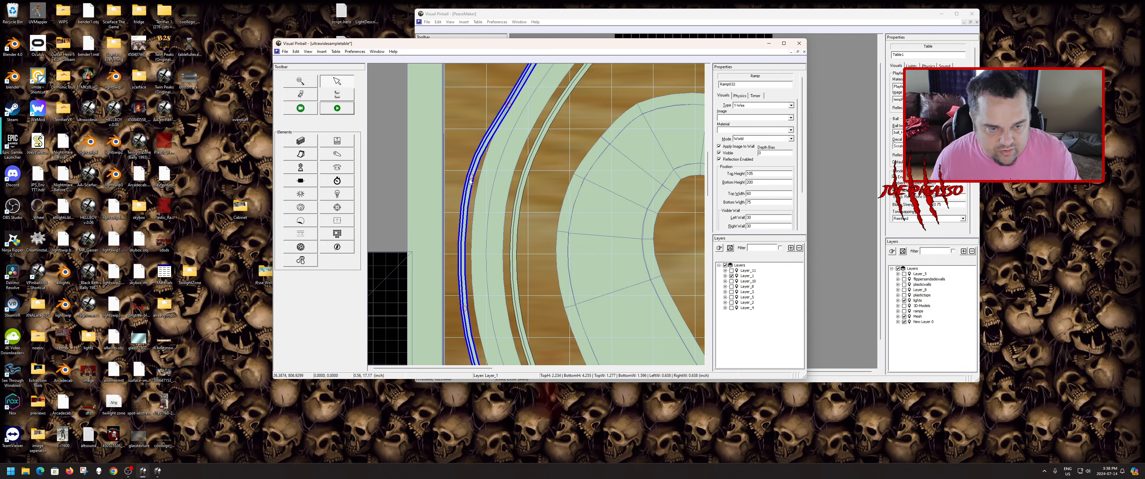
- Reposition the outer single-wire ramp's control point at the lower bend so the wire curves alongside the central two-wire ramp
drag(470, 179, 460, 198)
click(482, 208)
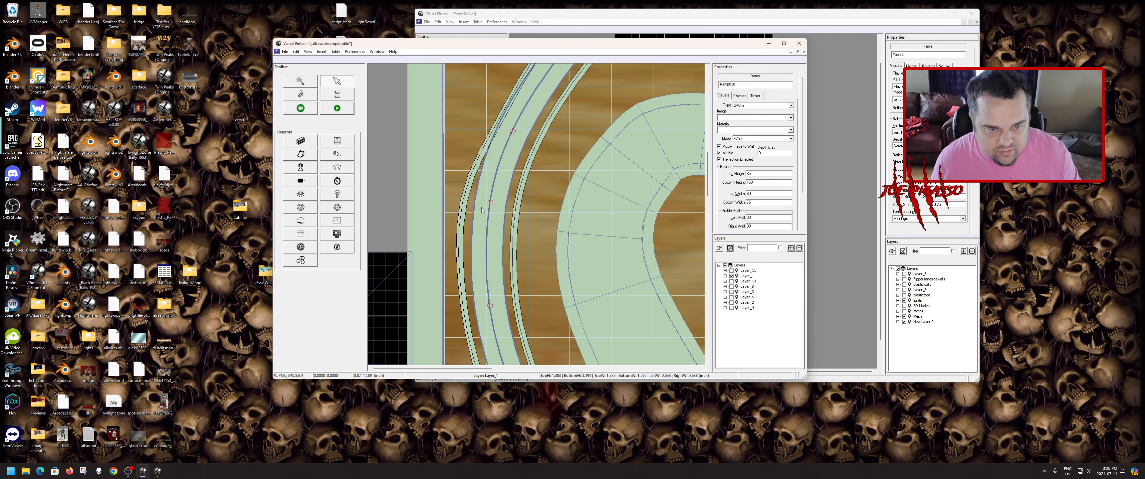
click(470, 202)
click(467, 198)
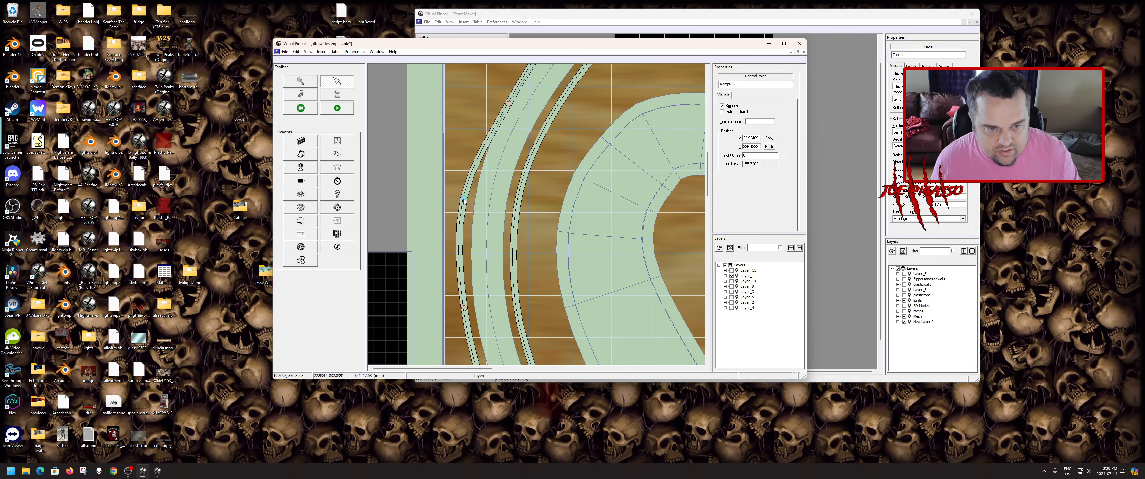
drag(467, 200, 467, 199)
- Adjust the inner single-wire ramp's control point at the lower bend to follow the central ramp's curve
click(515, 212)
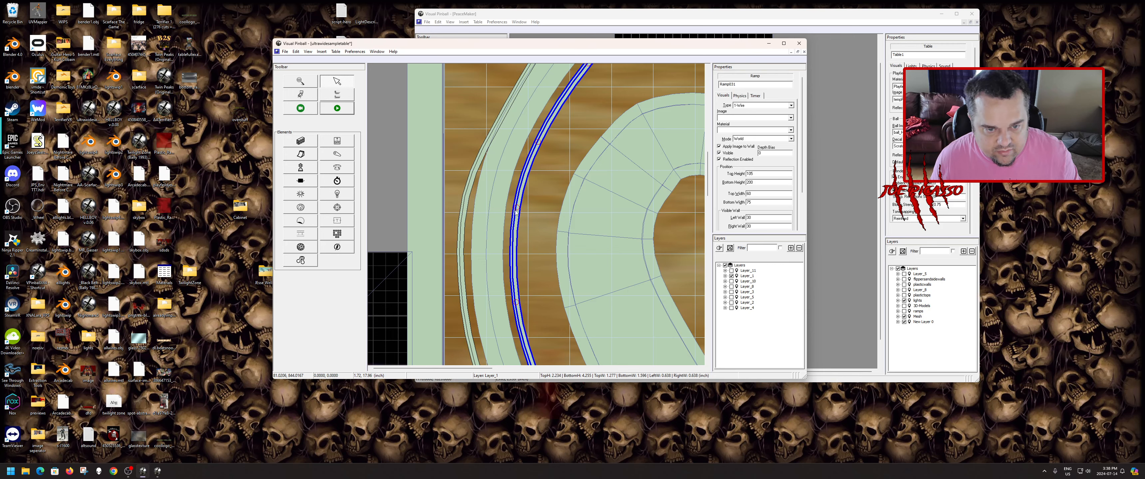
click(501, 205)
click(516, 210)
drag(517, 209, 516, 212)
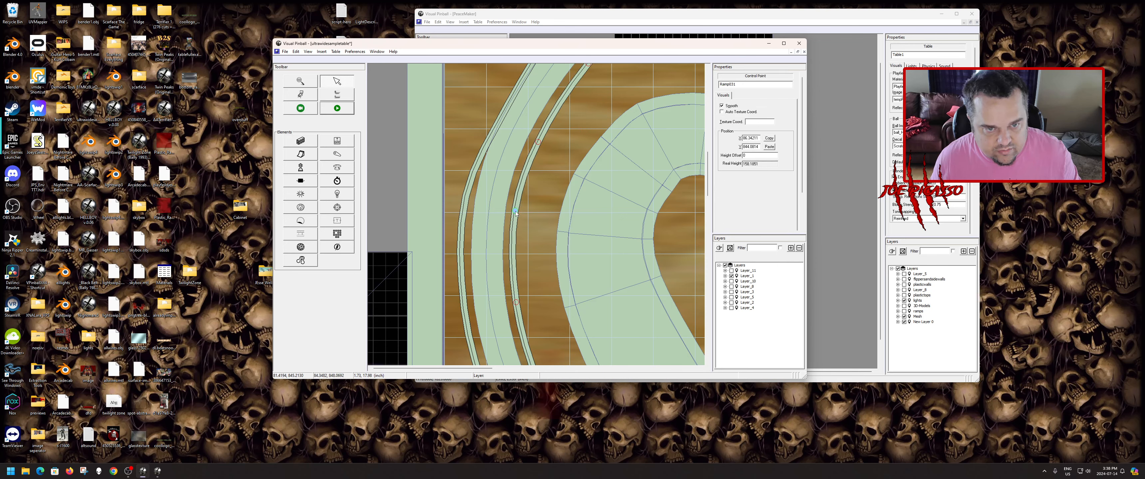
- Refine the outer wire's lower-bend control point to smooth its curve beside the central ramp
click(484, 194)
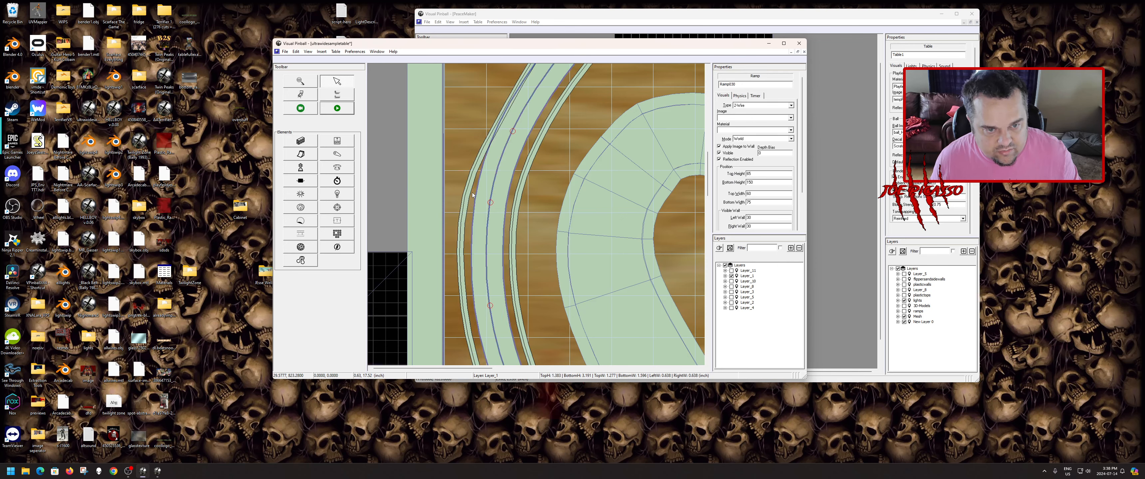
click(470, 193)
click(467, 192)
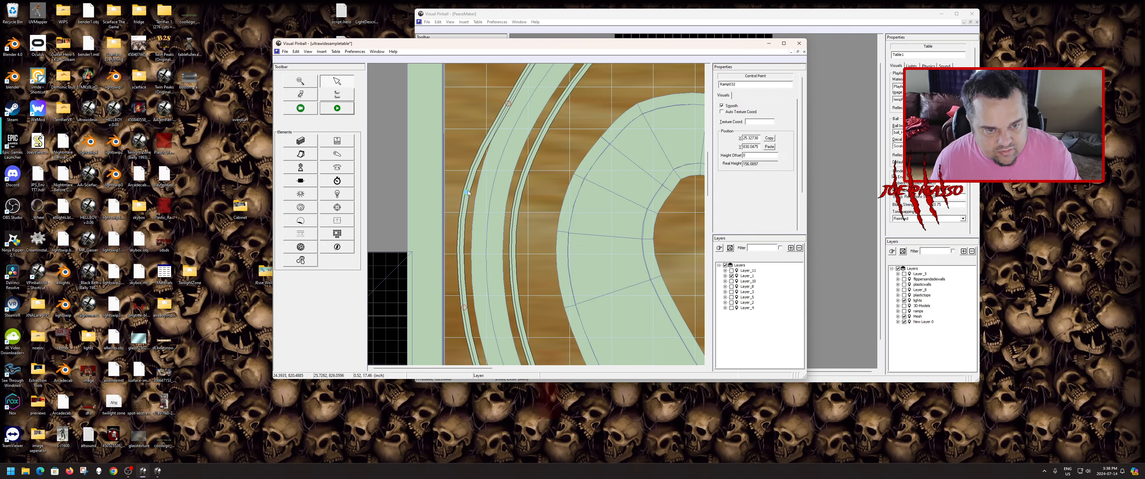
- Move the outer wire's next control point above the lower bend to even its spacing from the central ramp
click(496, 165)
scroll(506, 164, up, 1)
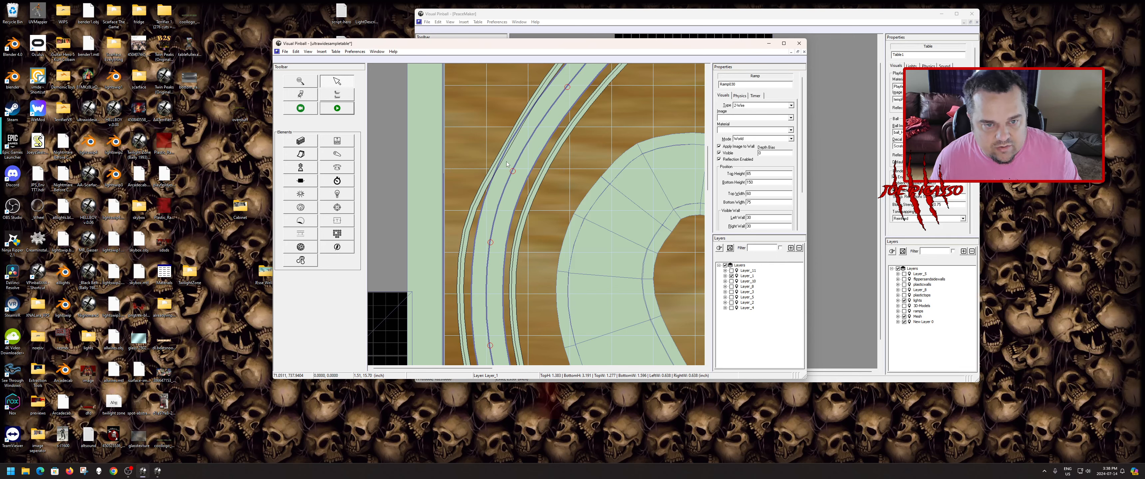
click(501, 158)
click(487, 169)
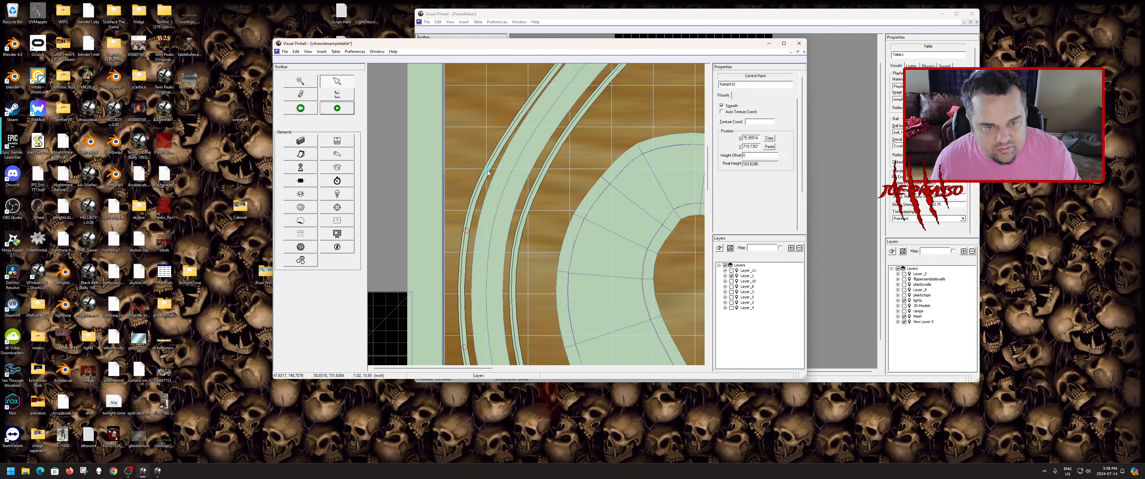
click(505, 187)
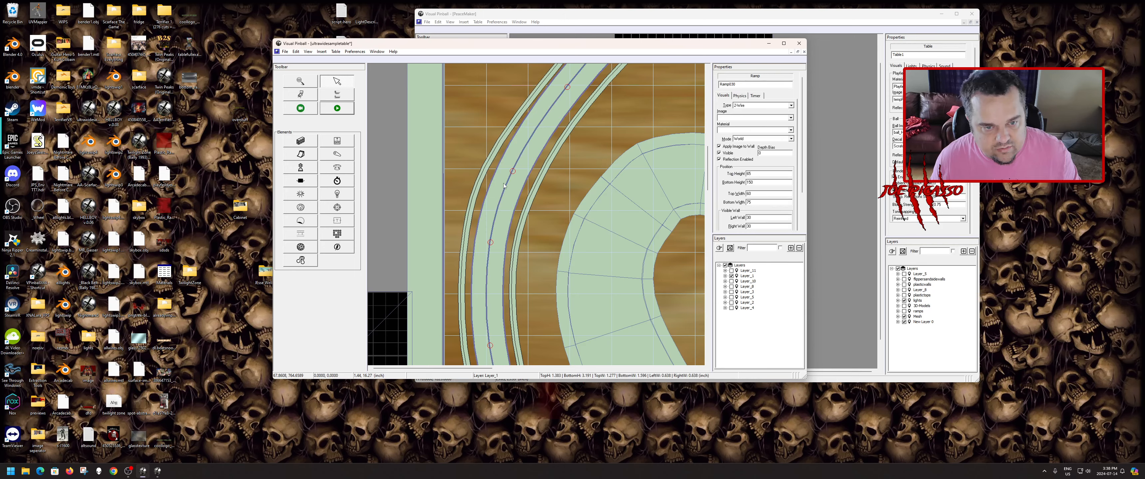
click(492, 165)
click(488, 169)
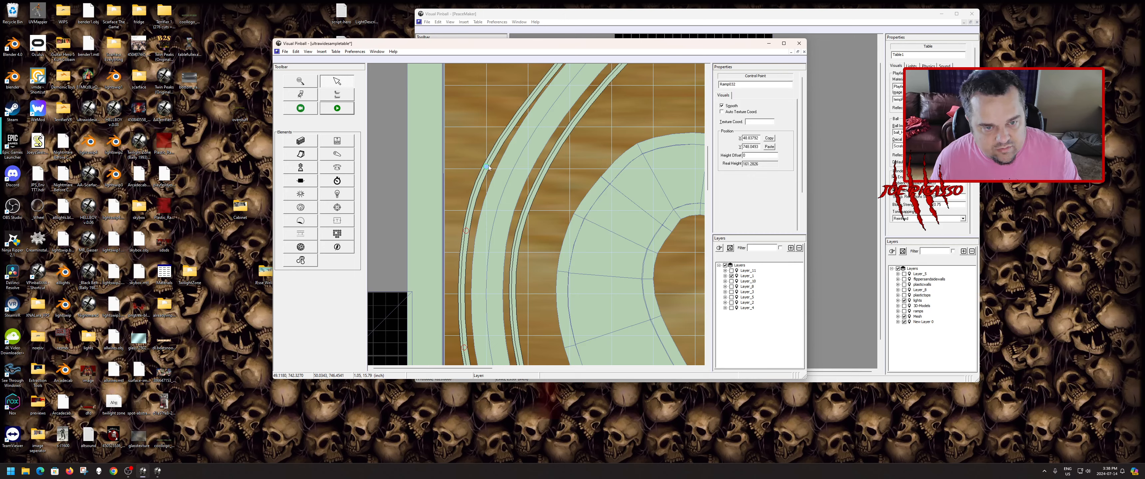
drag(494, 156, 494, 156)
- Compare the outer wire with the central and inner ramps, and fine-tune its control point above the lower bend
click(513, 178)
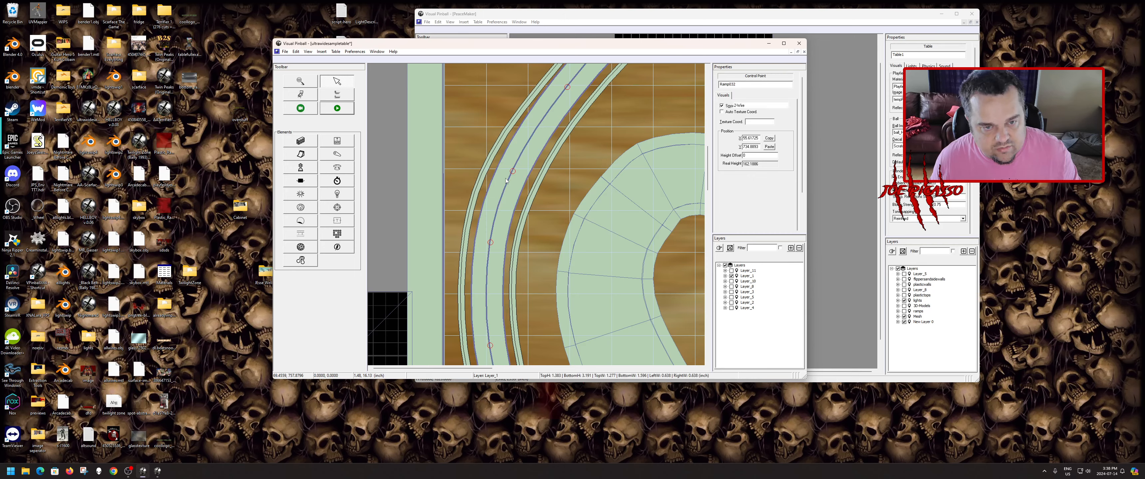
click(529, 188)
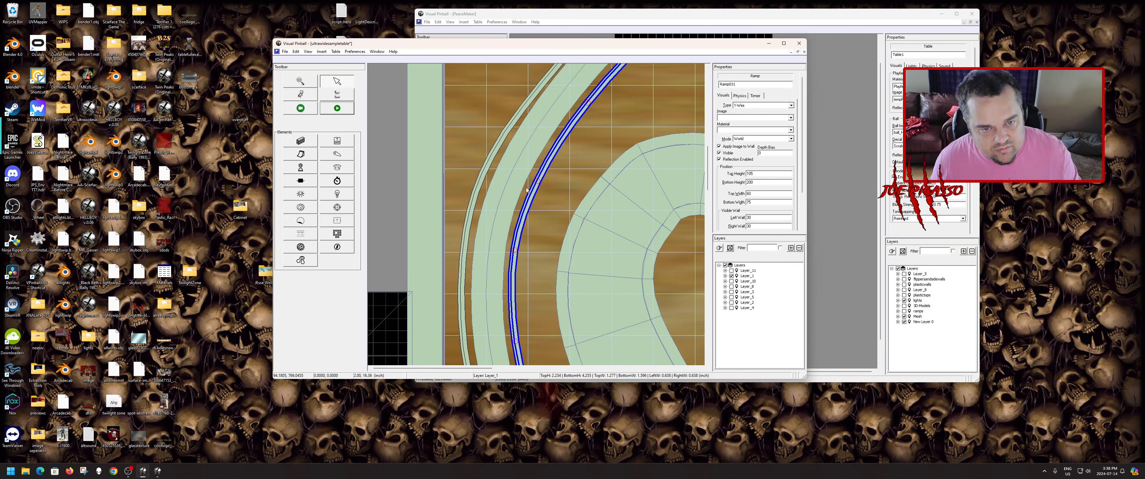
click(488, 156)
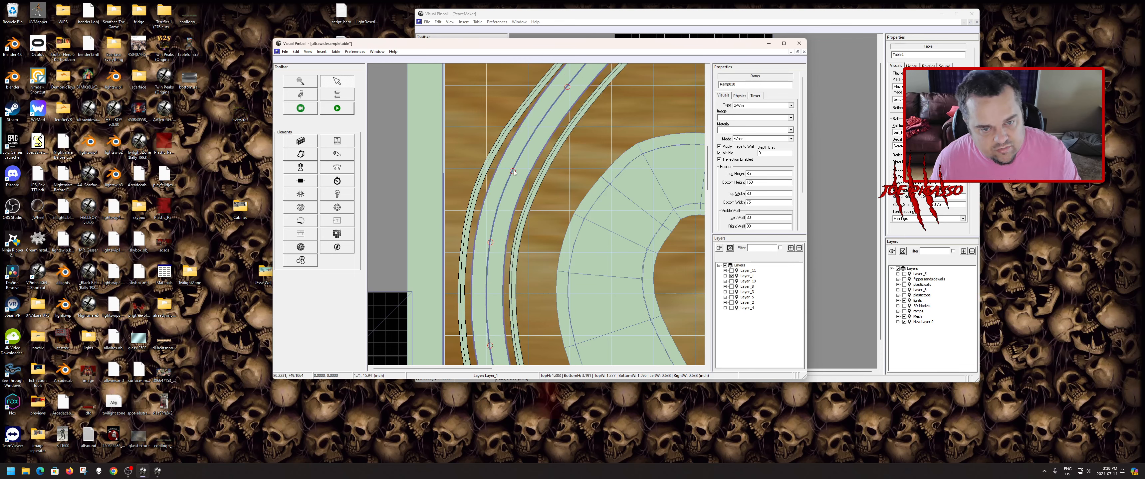
click(492, 159)
click(492, 159)
drag(490, 158, 490, 160)
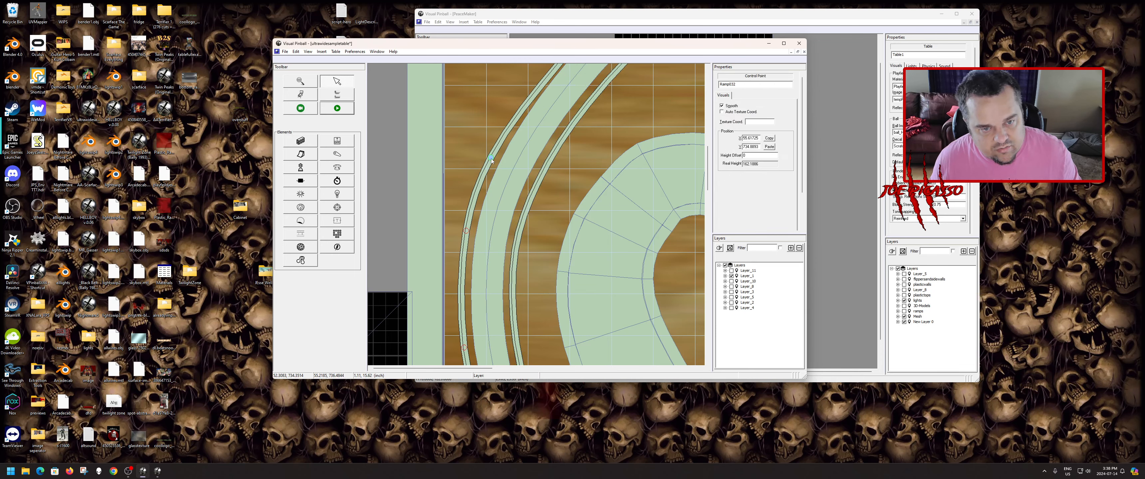
- Shift the outer wire's control point midway up the curve down along the arc so it runs parallel to the central ramp
scroll(525, 190, up, 2)
click(525, 190)
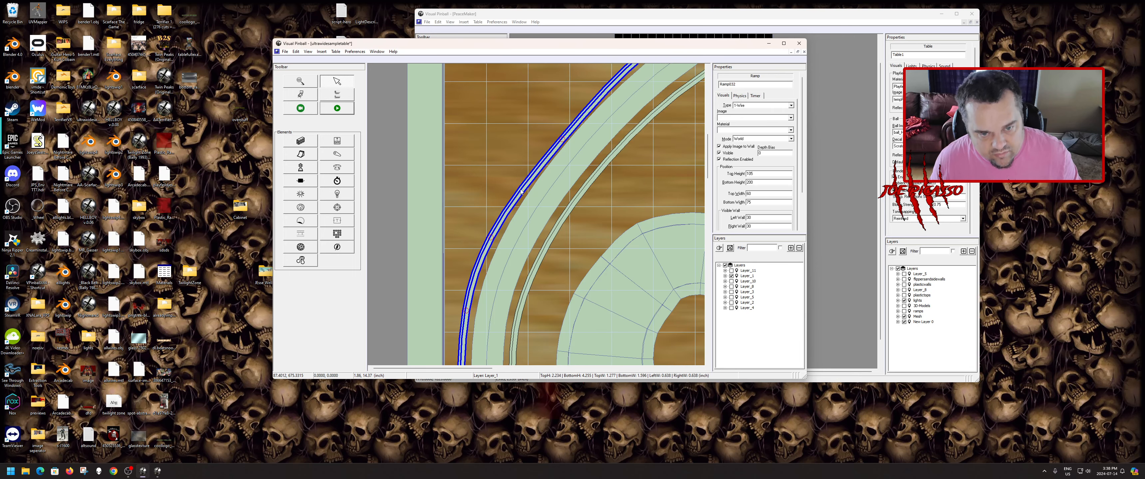
click(570, 144)
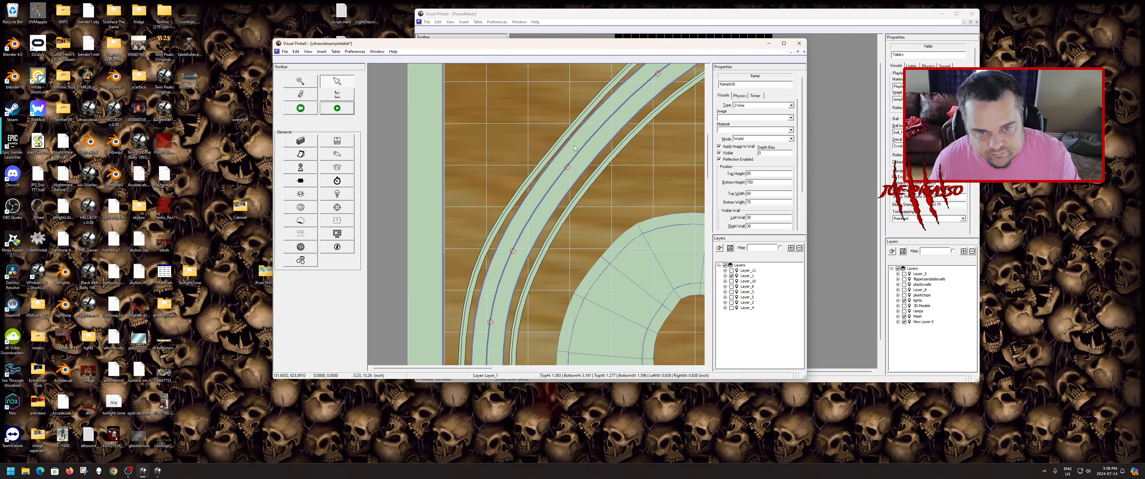
click(563, 136)
drag(562, 140, 545, 150)
click(561, 164)
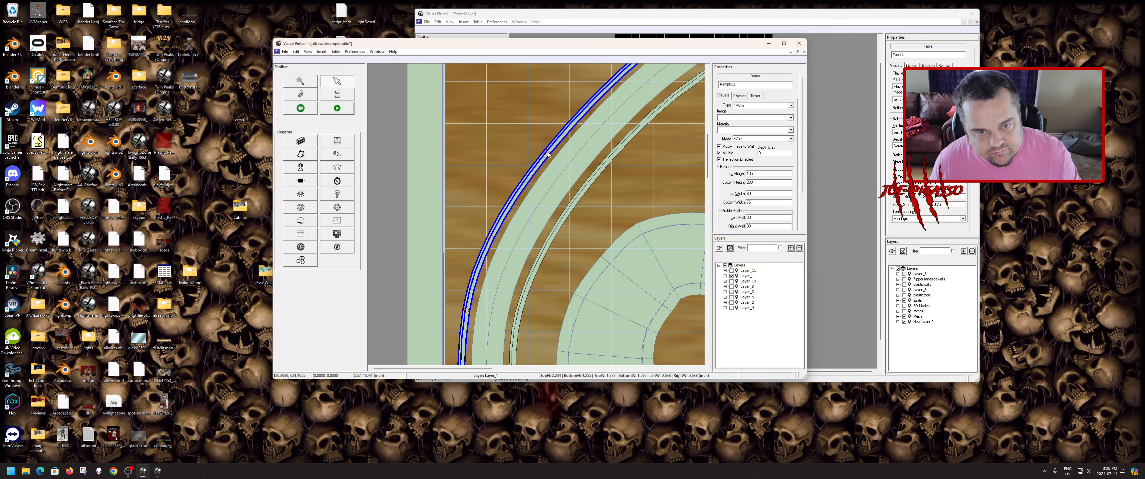
click(547, 151)
drag(547, 151, 548, 148)
click(564, 172)
- Adjust the outer wire's control point on the upper part of the arc and compare its curve with the inner wire
scroll(596, 164, up, 1)
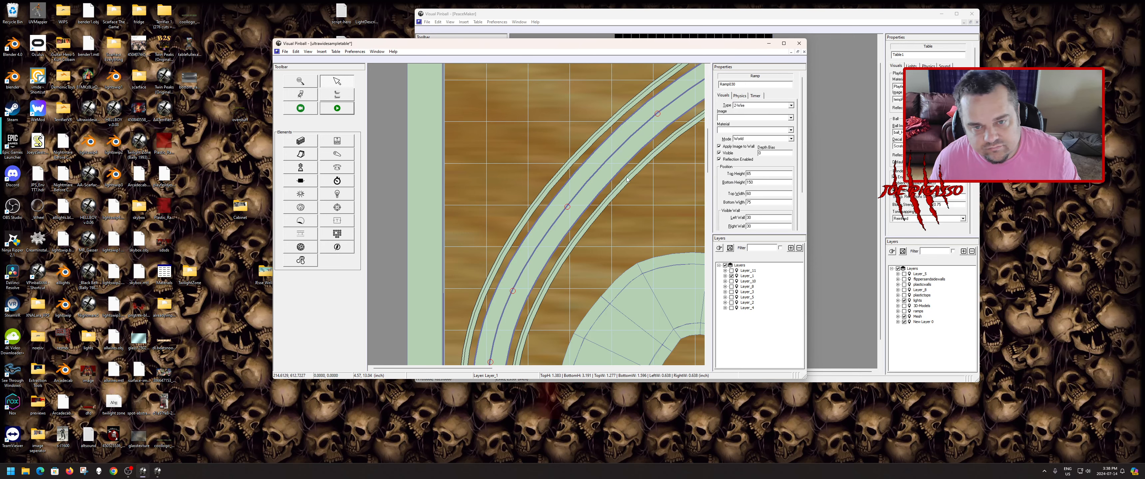
scroll(636, 156, up, 2)
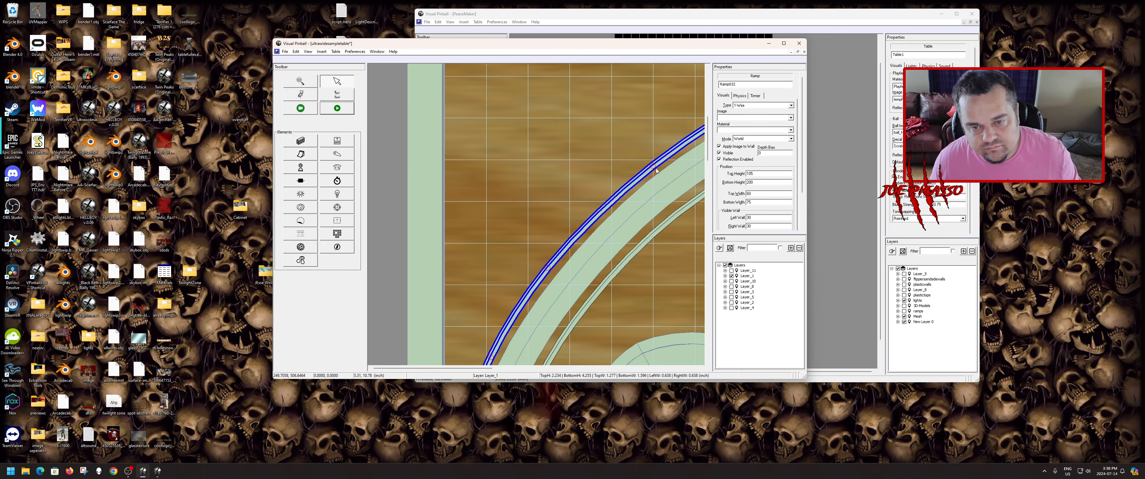
click(654, 164)
drag(639, 175, 641, 174)
click(657, 195)
click(677, 213)
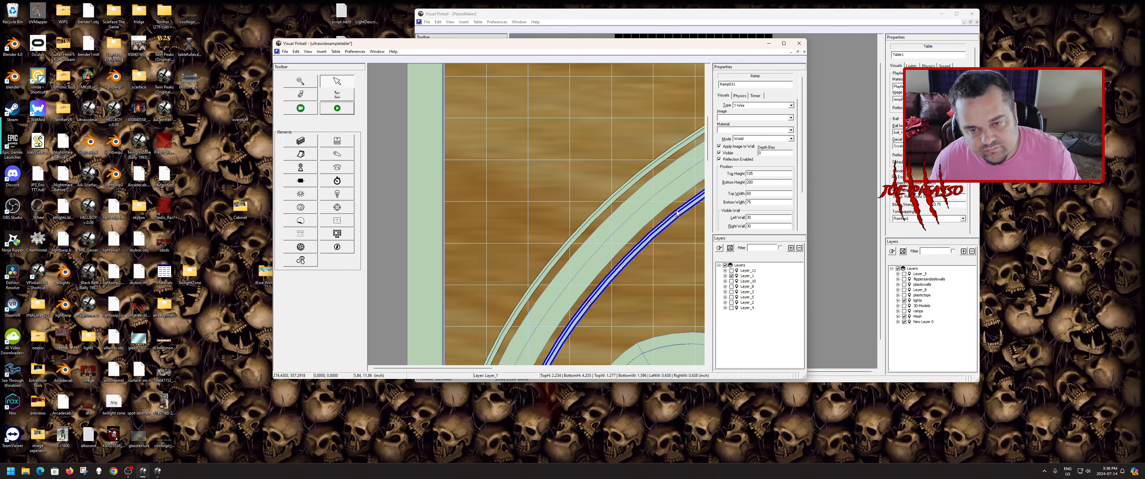
click(662, 200)
click(646, 174)
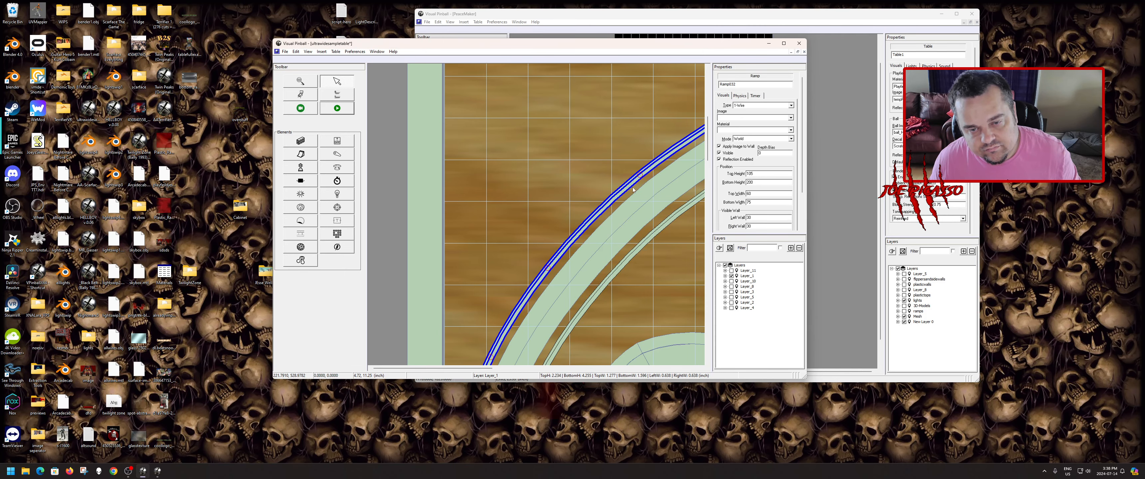
- Reposition two outer-wire control points along the arc to about X 229, Y 518 and X 123, Y 631
scroll(592, 212, down, 1)
scroll(592, 211, up, 2)
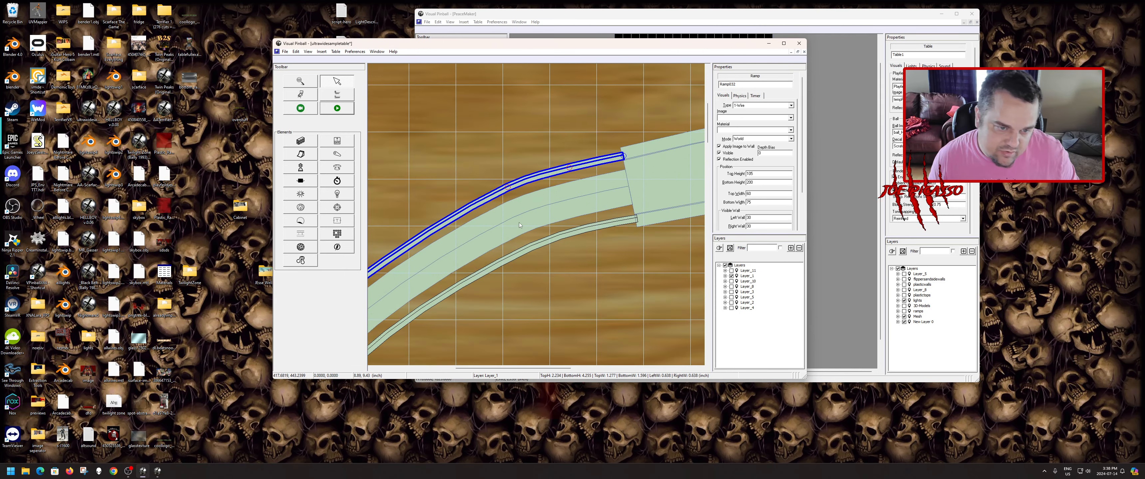
click(500, 222)
scroll(459, 252, down, 1)
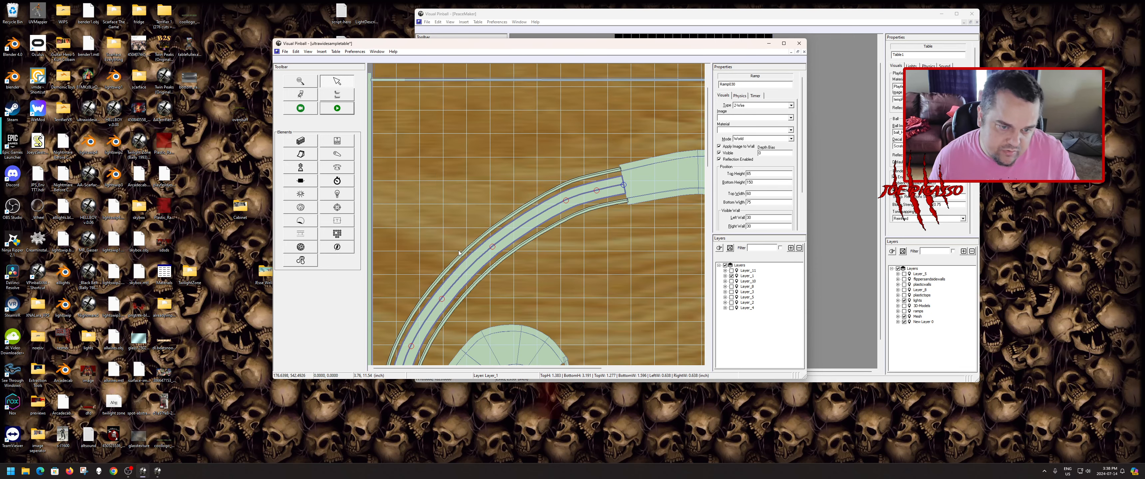
scroll(507, 232, up, 1)
click(504, 222)
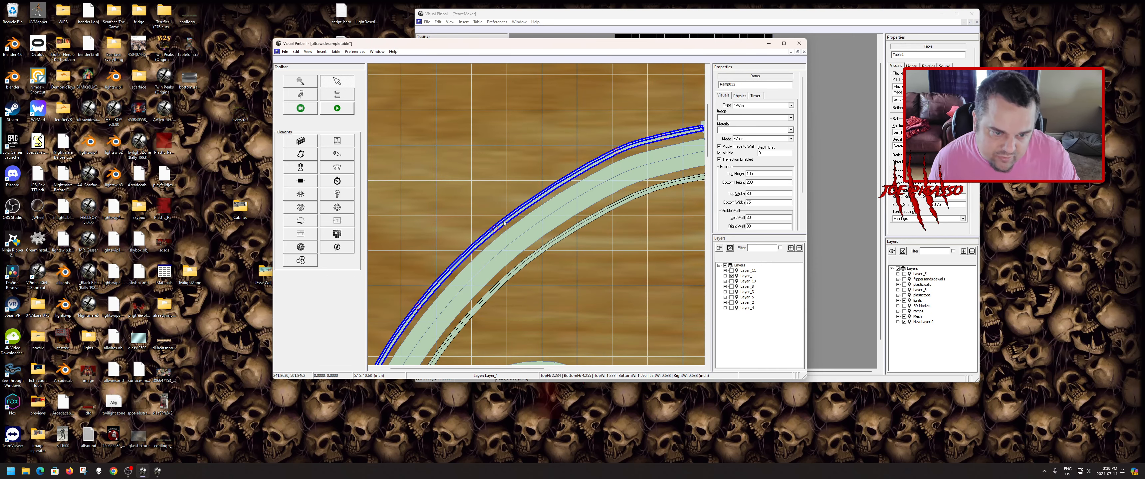
click(494, 228)
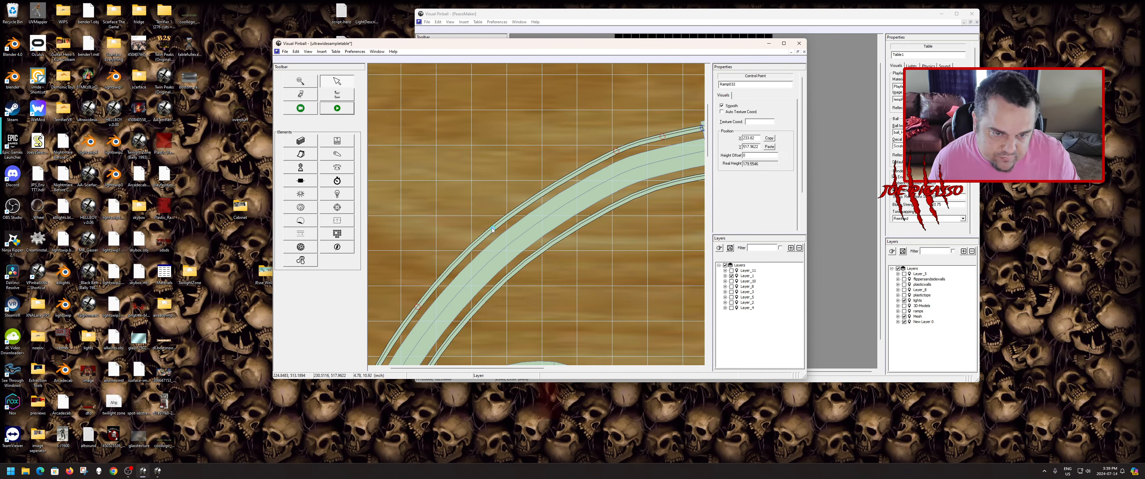
drag(492, 228, 491, 229)
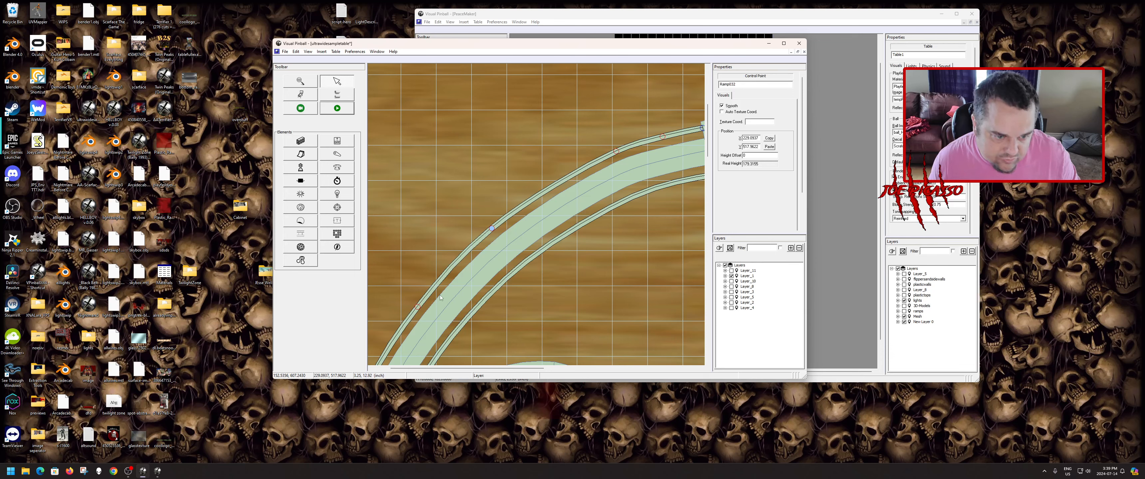
drag(418, 310, 417, 311)
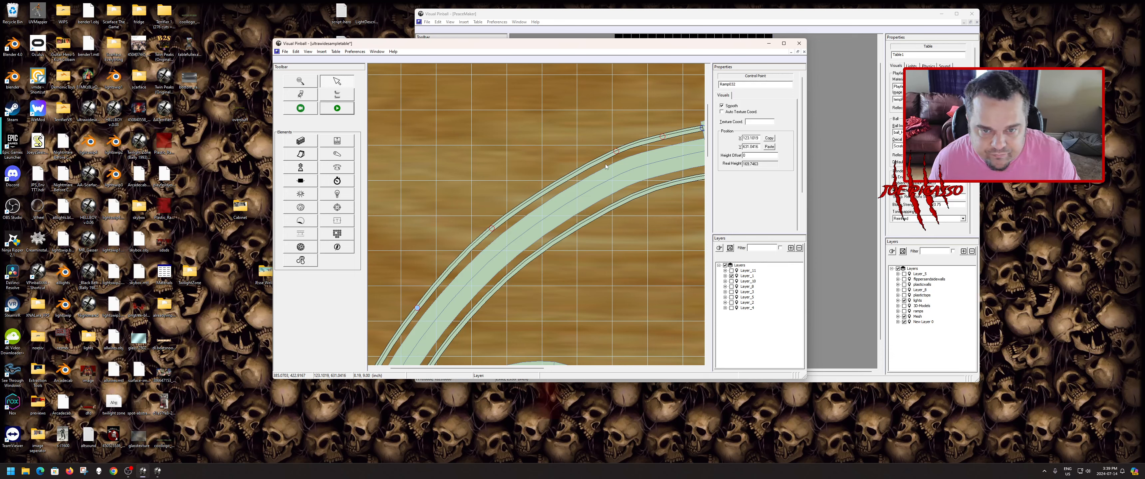
- Reposition the outer wire's last control points before the wide flat ramp to smooth the wire's bend into the junction
click(616, 151)
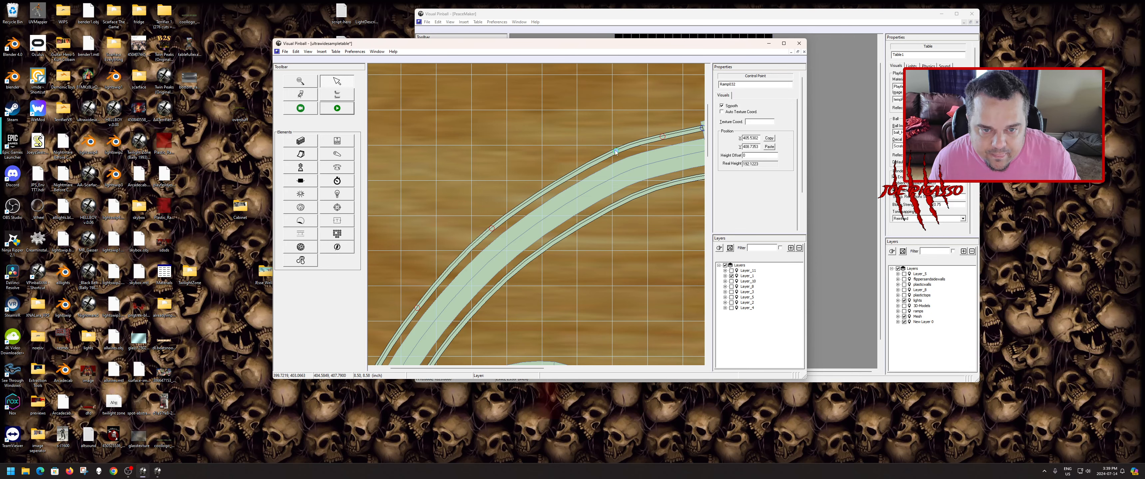
scroll(538, 228, down, 3)
scroll(524, 220, up, 4)
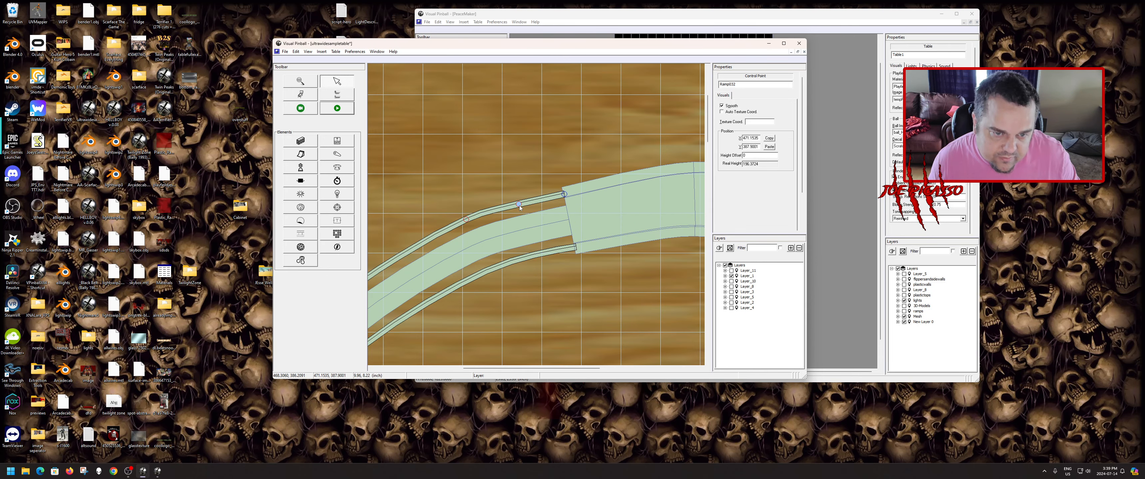
click(506, 270)
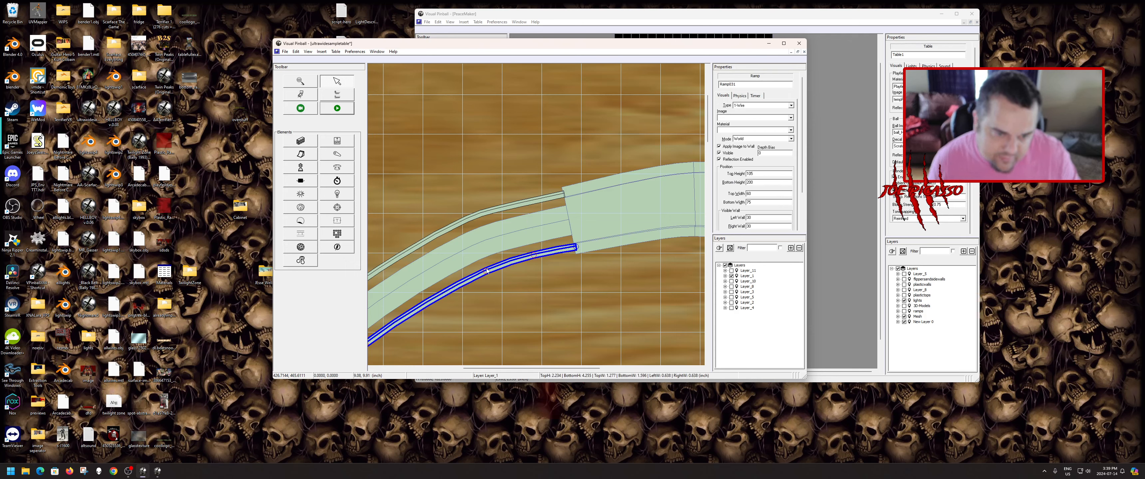
click(486, 250)
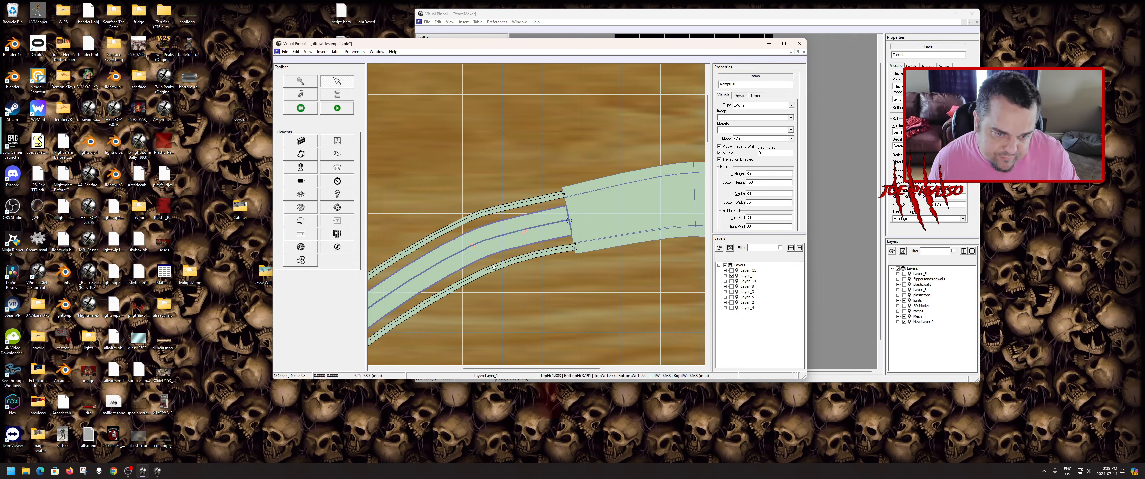
click(470, 218)
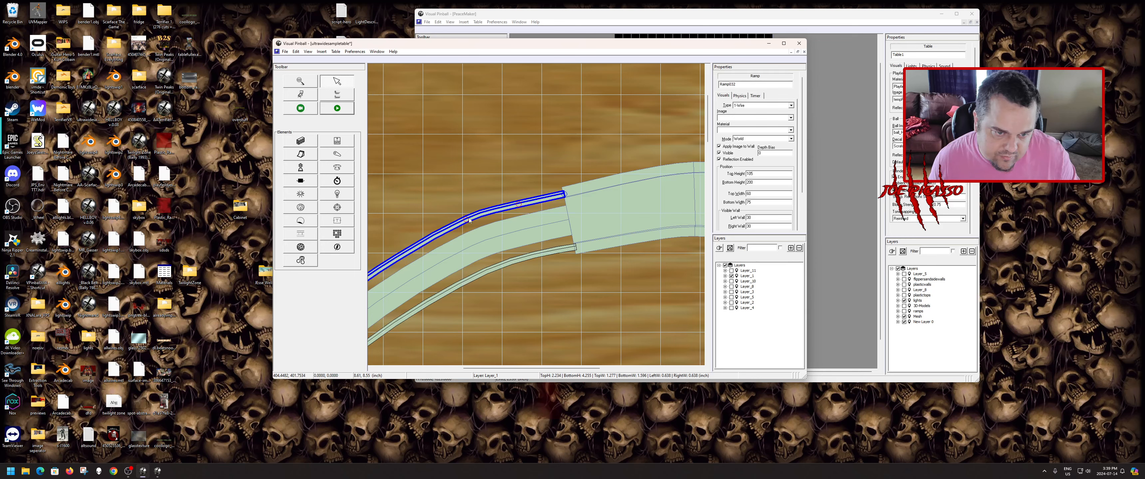
drag(469, 217, 456, 228)
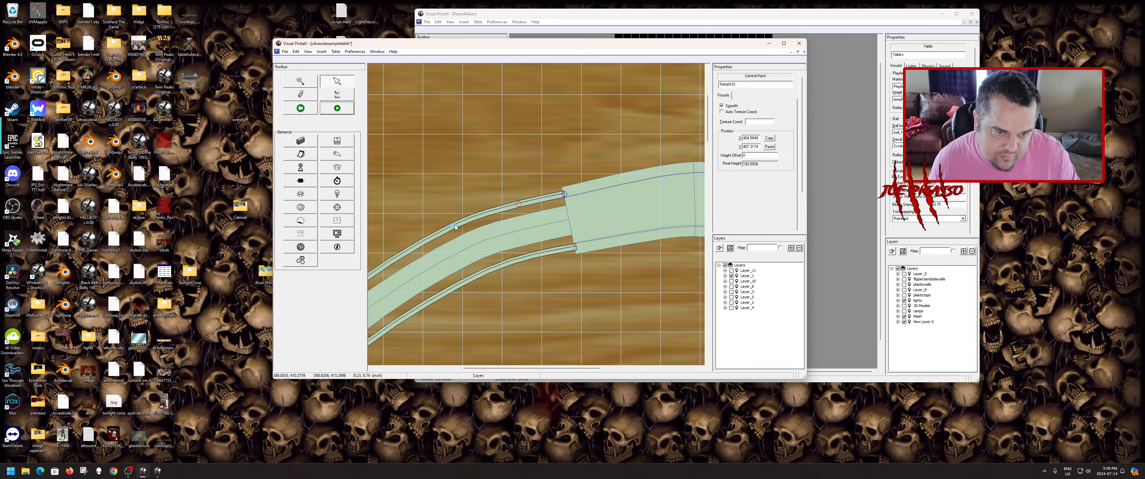
- Move the inner wire's control point before the wide flat ramp to about X 430, Y 470
click(477, 249)
click(492, 269)
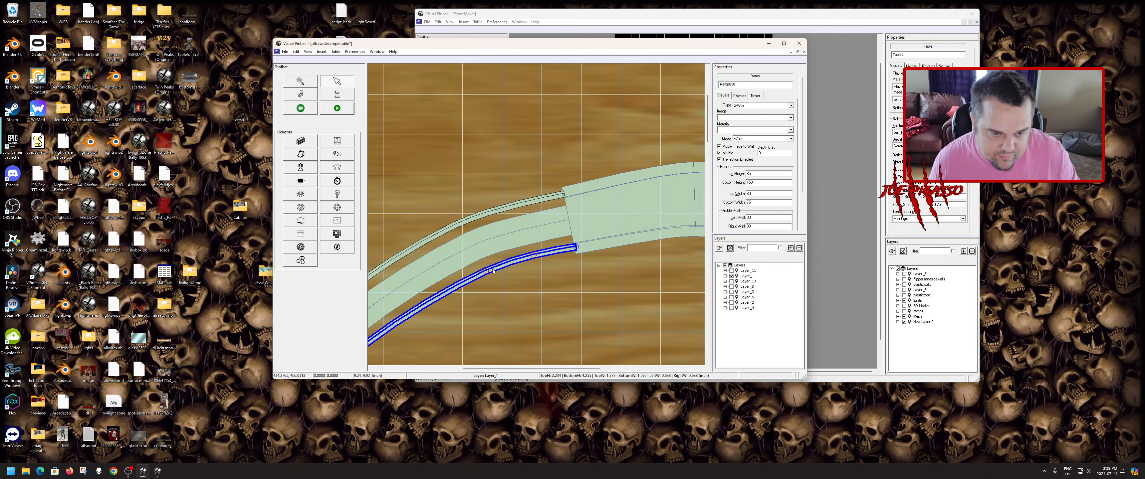
click(486, 273)
drag(486, 273, 483, 271)
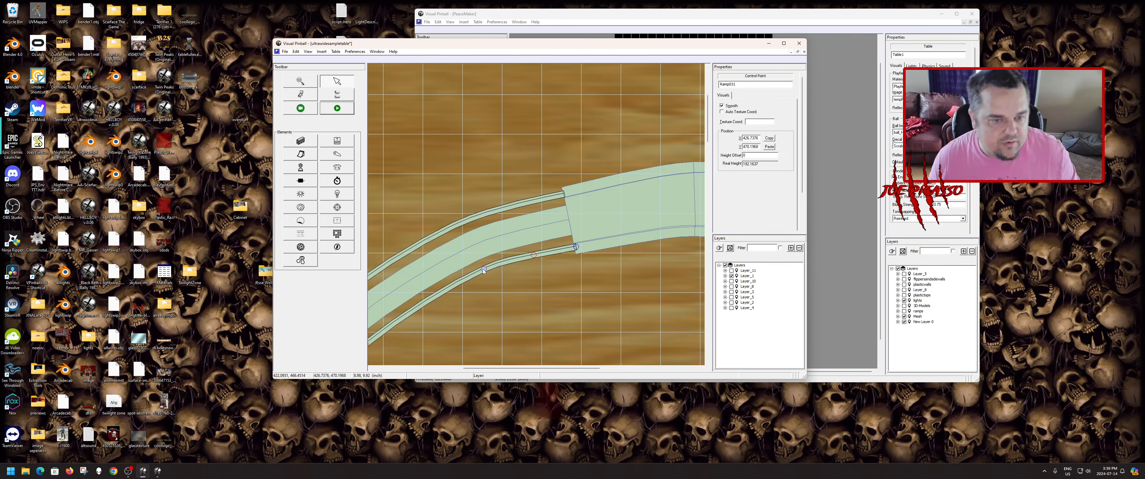
- Add a control point to both the outer and inner wires just before the wide flat ramp
click(563, 240)
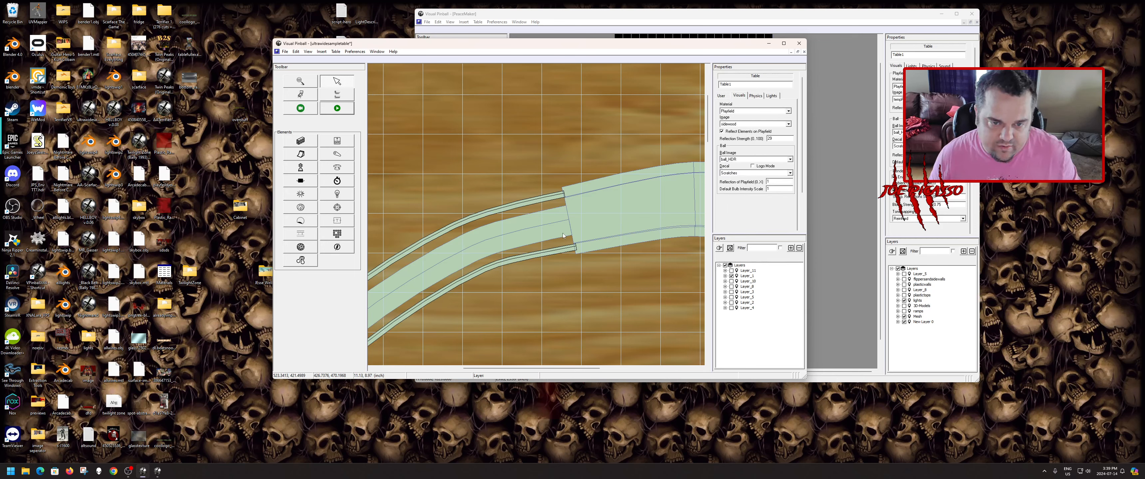
click(562, 232)
scroll(568, 264, up, 4)
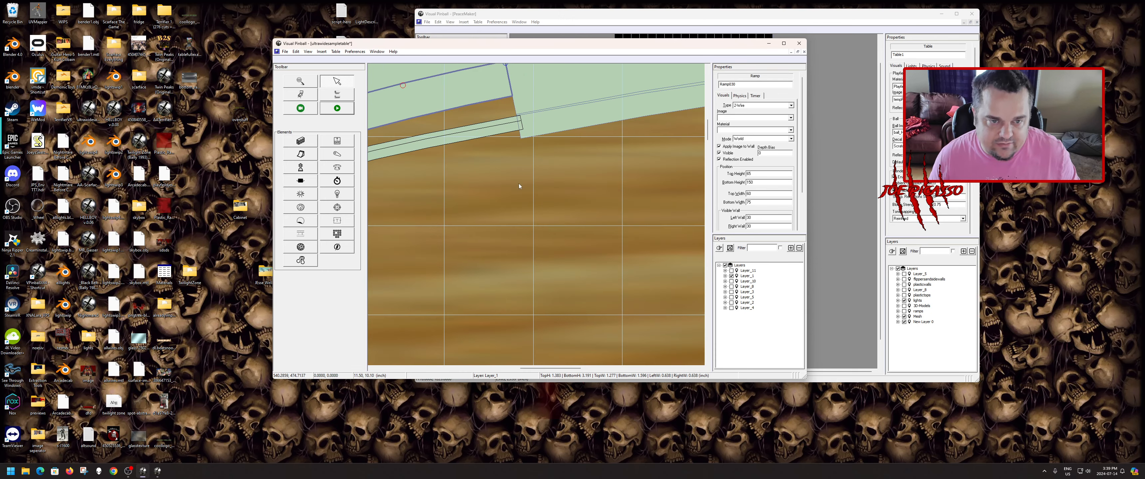
scroll(519, 186, down, 3)
scroll(534, 171, up, 1)
click(533, 169)
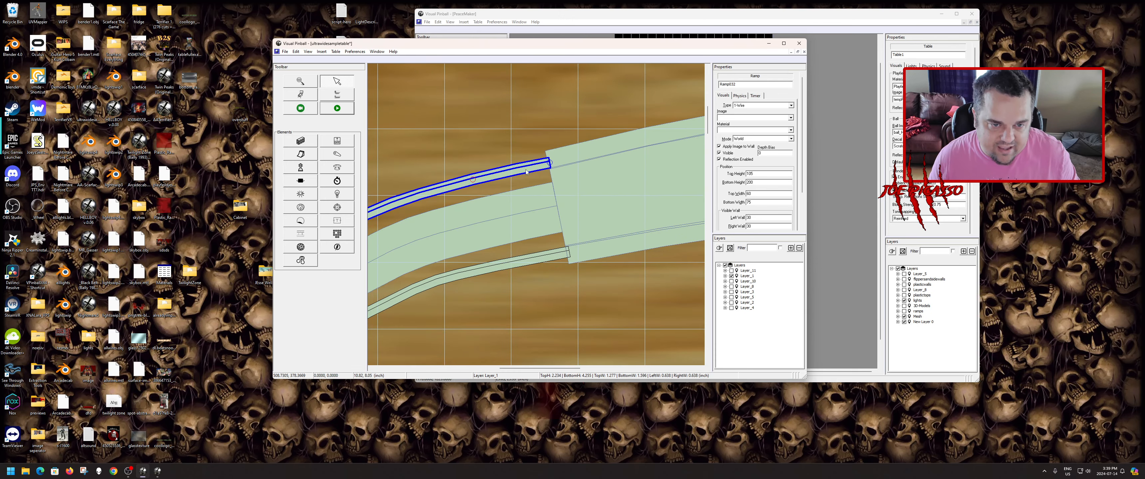
right_click(521, 172)
click(552, 174)
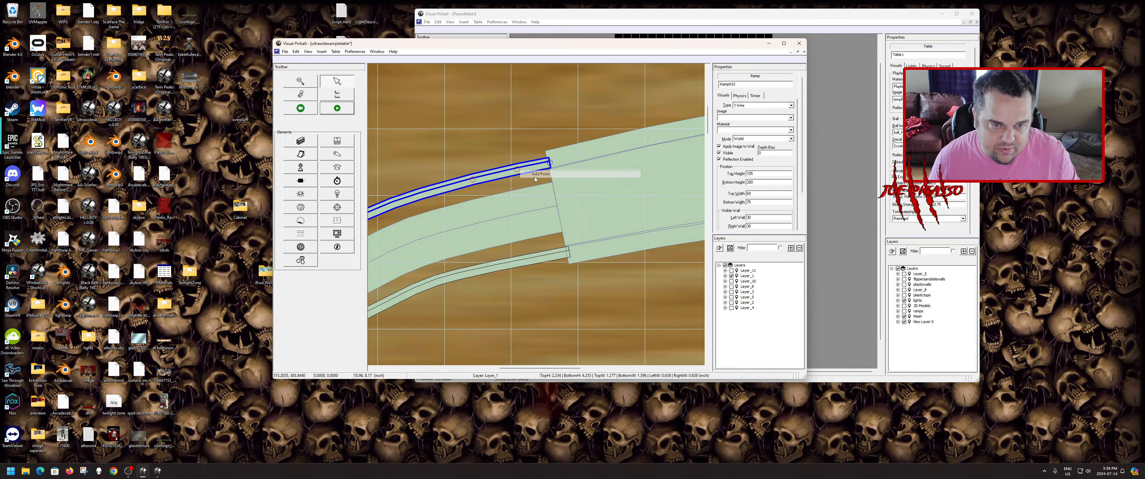
right_click(537, 261)
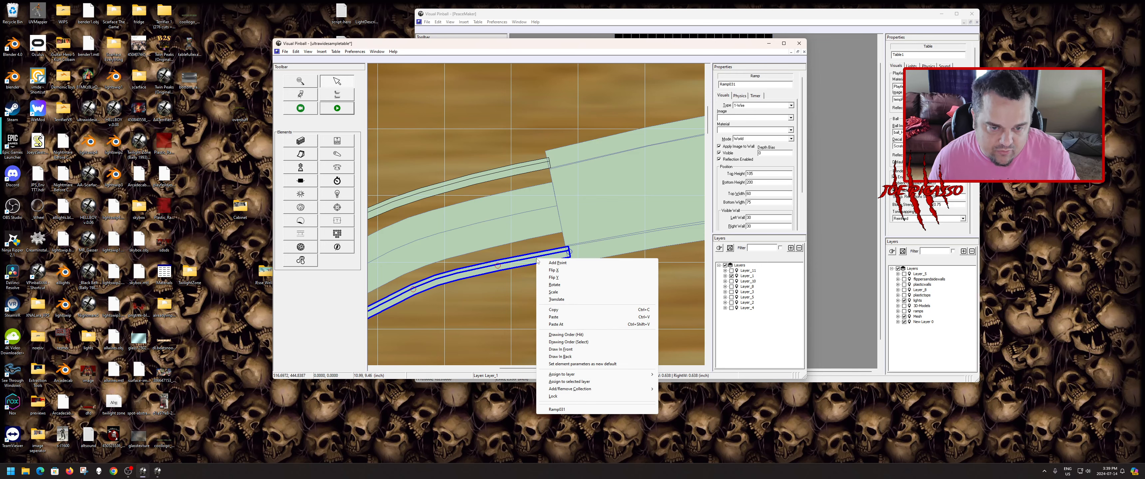
click(537, 267)
- Turn off smoothing on the new control points of the inner and outer wires
click(535, 260)
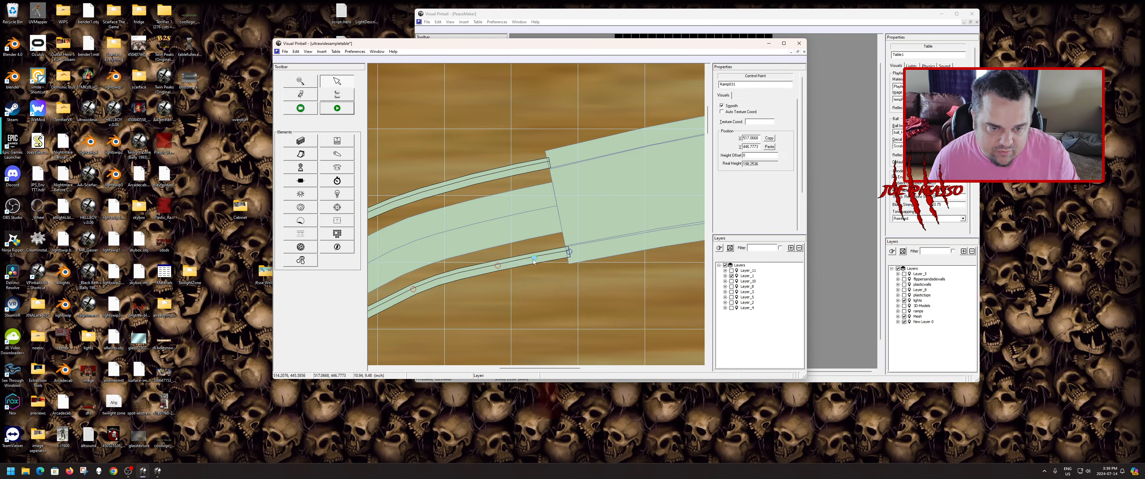
right_click(537, 260)
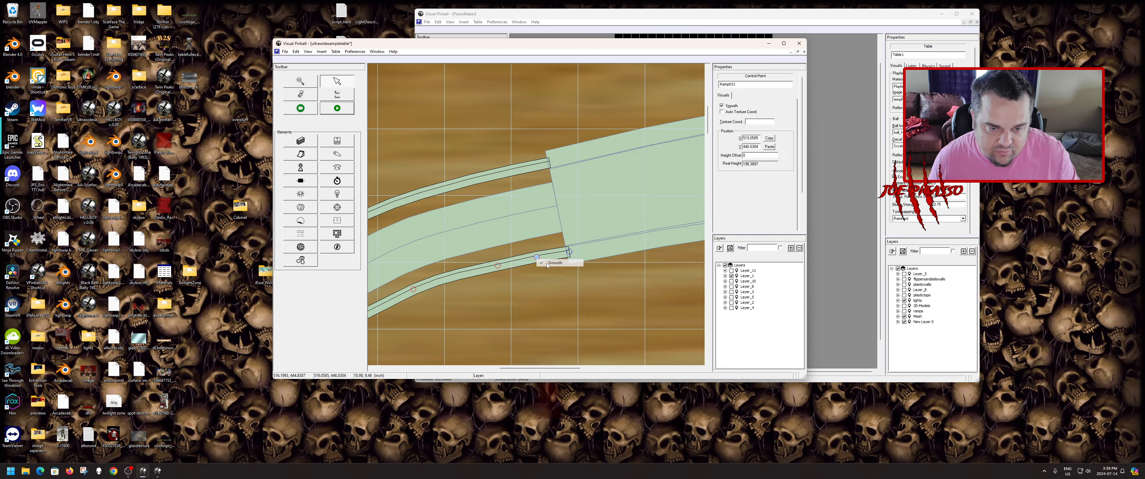
click(511, 171)
click(516, 171)
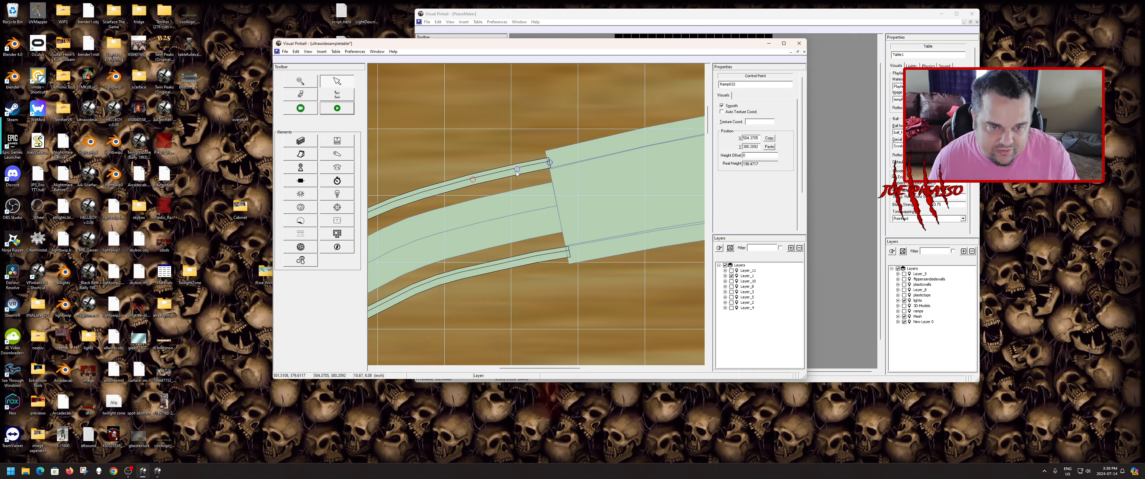
right_click(516, 170)
click(544, 176)
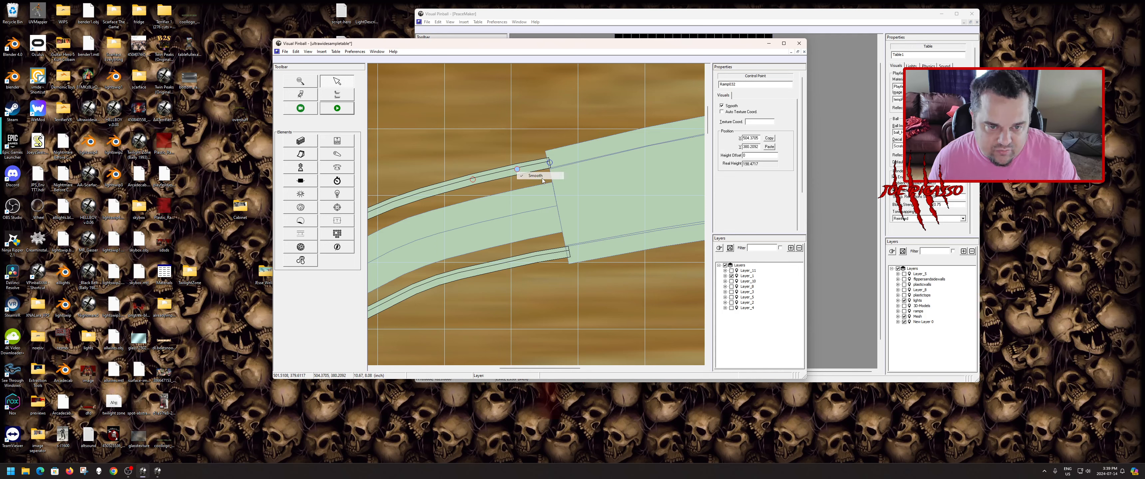
- Move the outer wire's end to about X 531, Y 361 and the inner wire's end to about X 540, Y 449, outside the wide ramp
drag(550, 164, 554, 142)
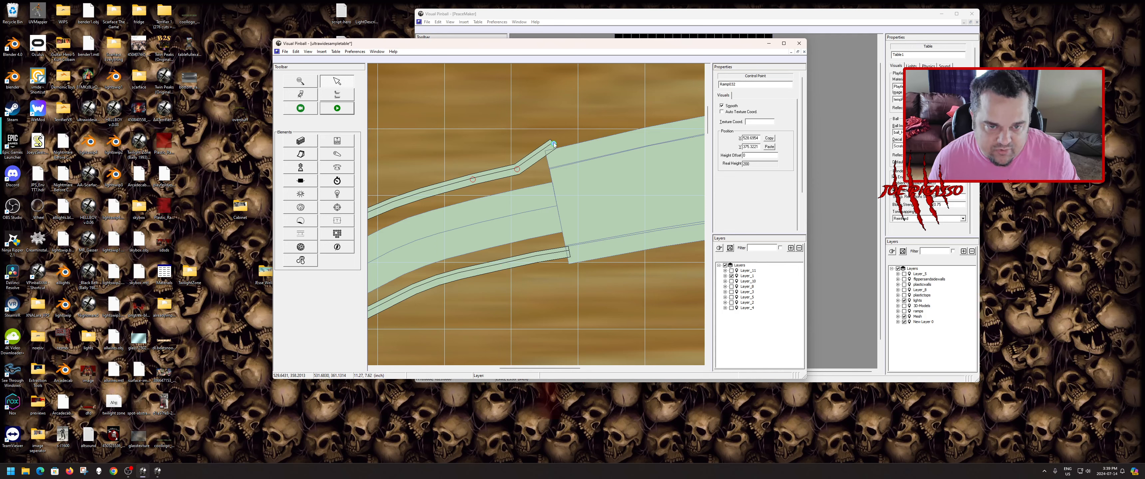
click(568, 256)
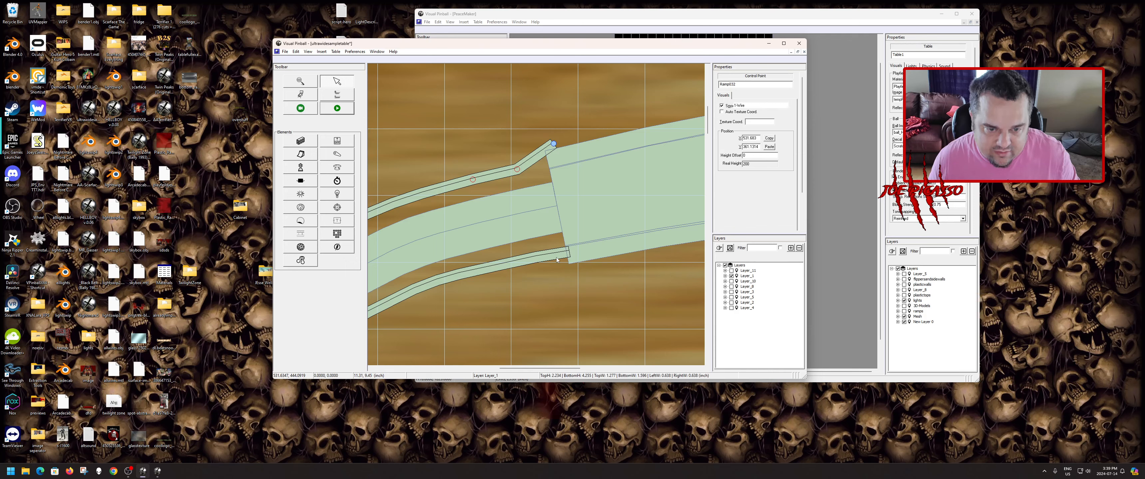
drag(569, 254, 576, 262)
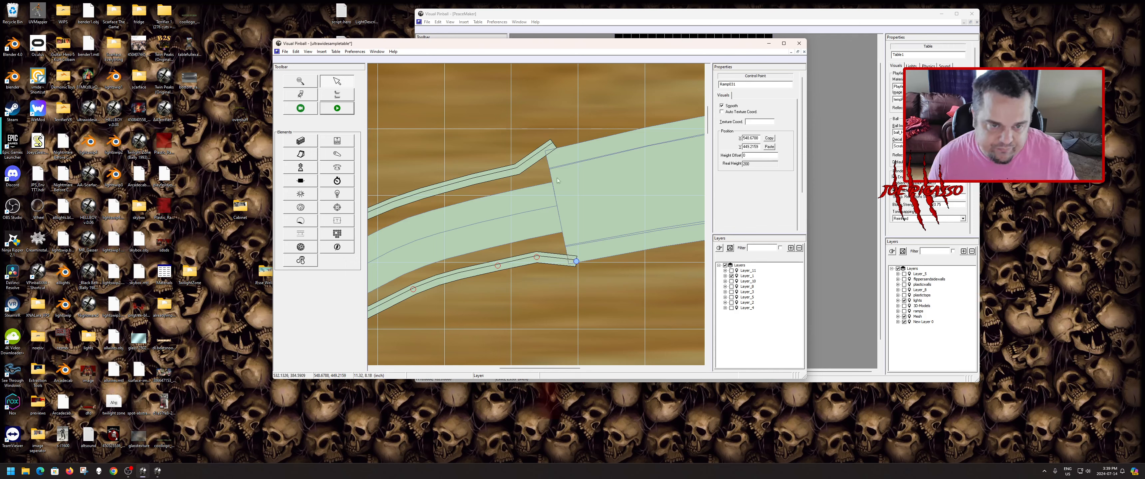
- Move the outer wire's end to about X 531, Y 366 and shift both wires' sharp bend points closer to their ends
click(526, 164)
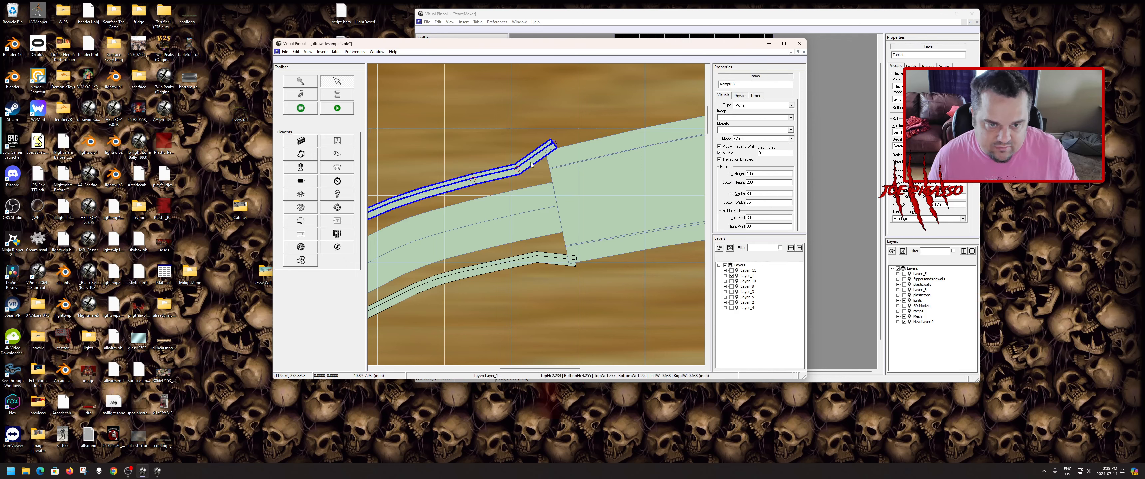
drag(552, 145, 552, 150)
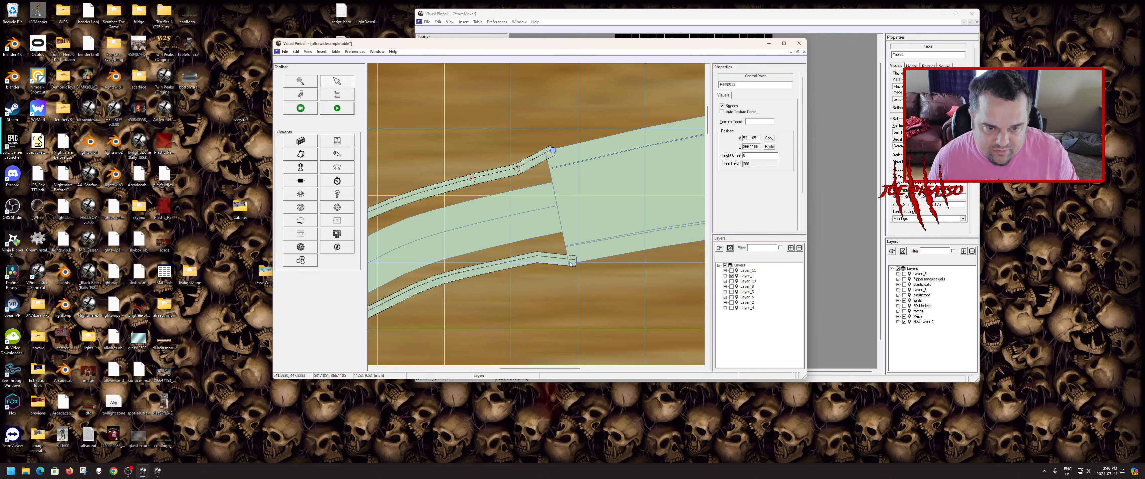
drag(516, 170, 529, 171)
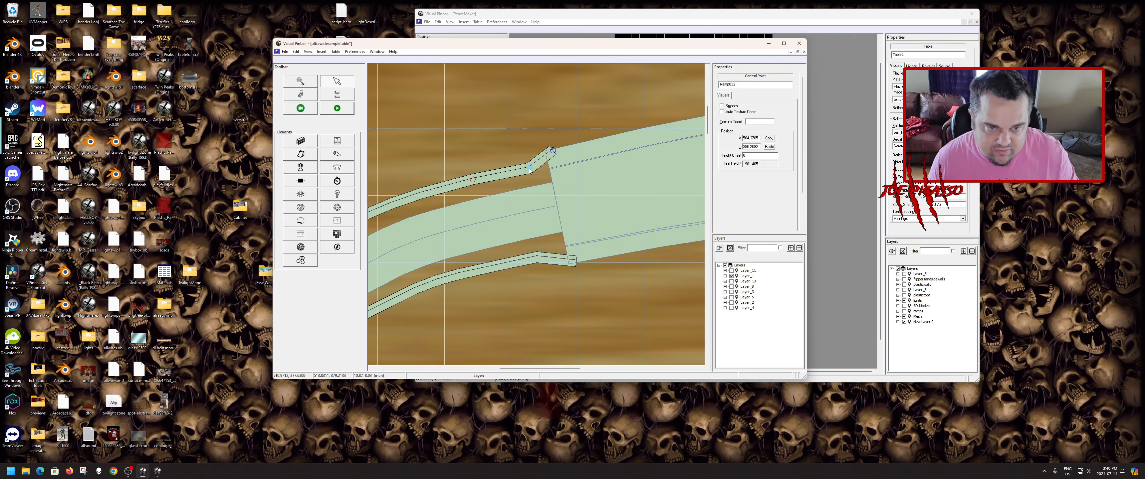
click(538, 259)
drag(538, 258, 549, 258)
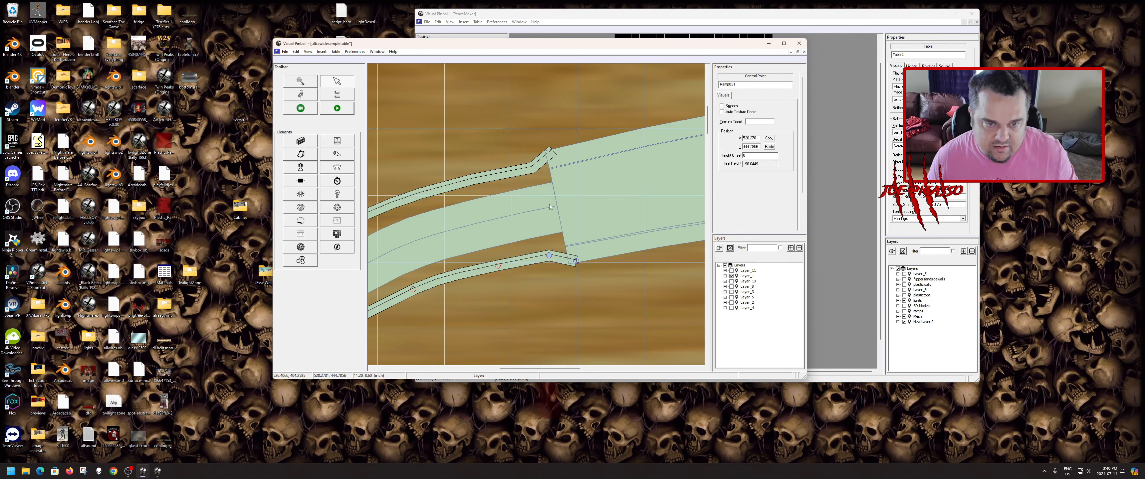
- Run the table to check how the wire ends meet the wide ramp, and return to the editor
click(347, 112)
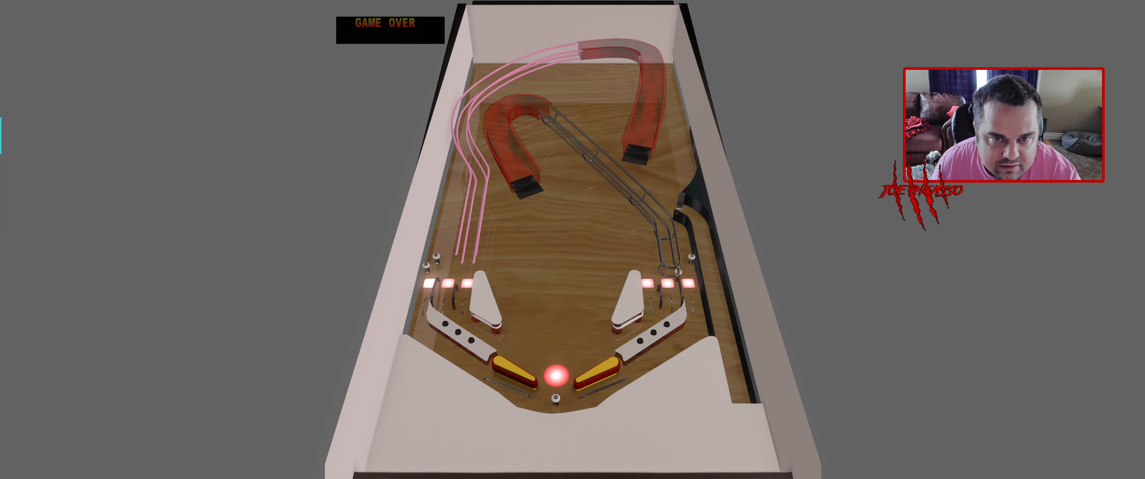
key(Escape)
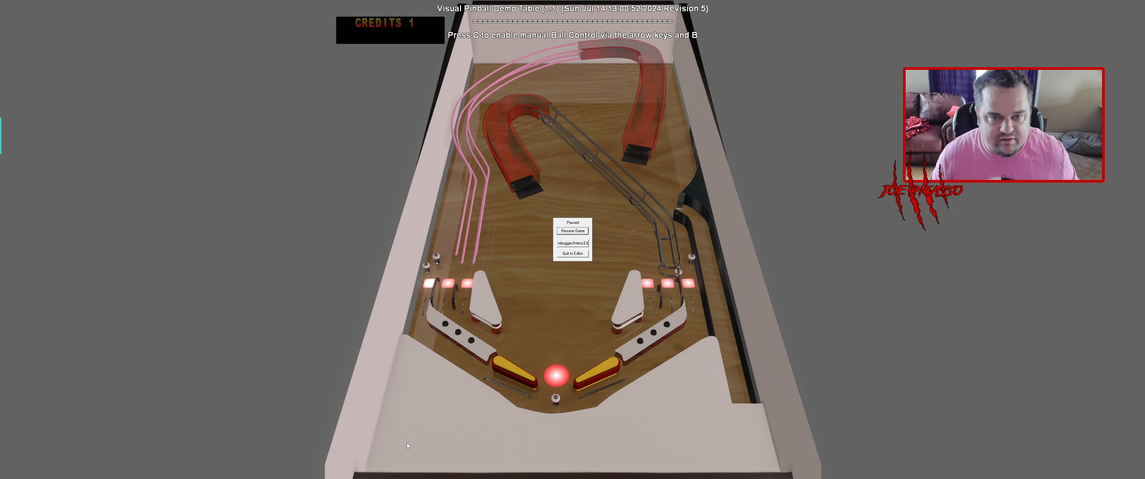
click(574, 254)
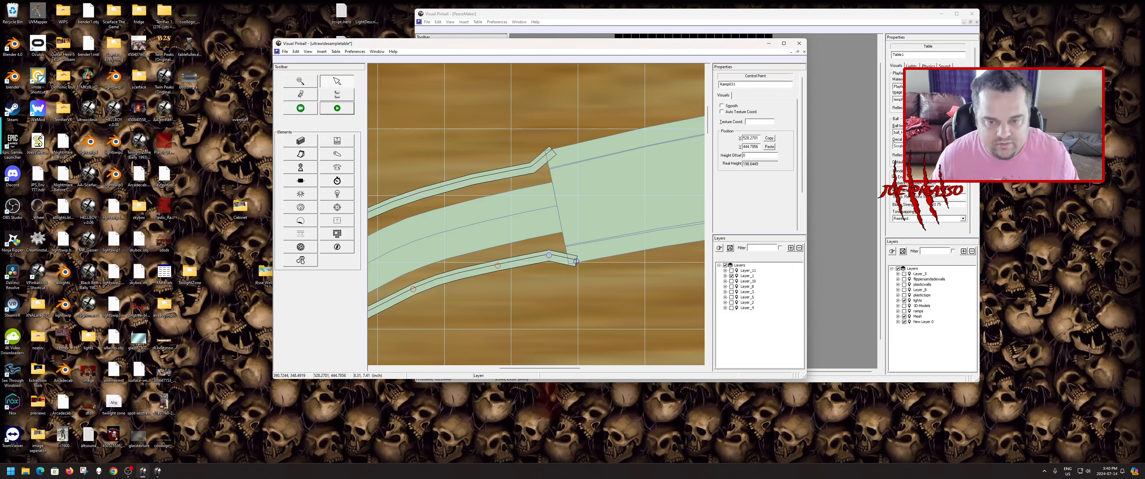
- Set the material of the outer, inner and central wire ramps to Metal Dark
click(555, 260)
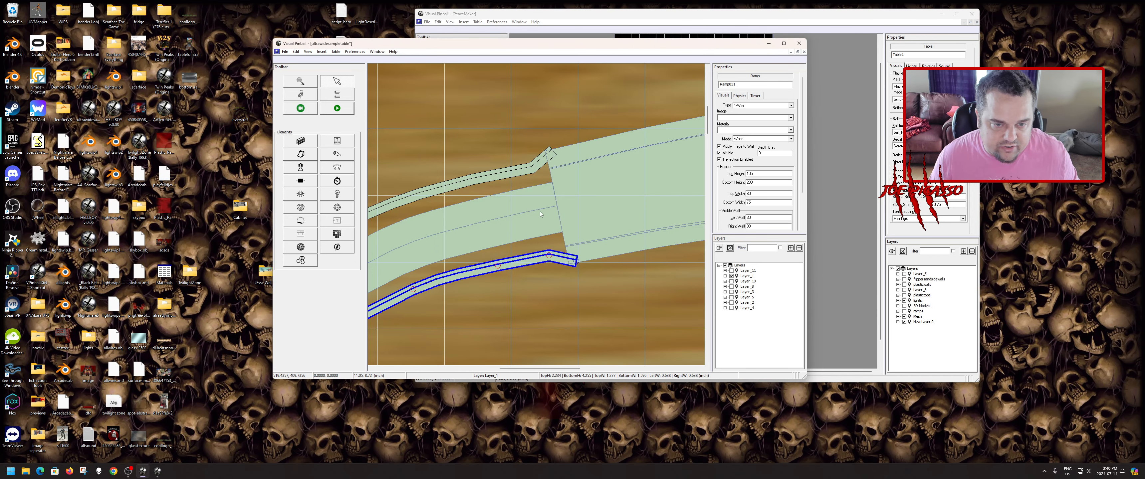
ctrl+click(532, 171)
click(756, 129)
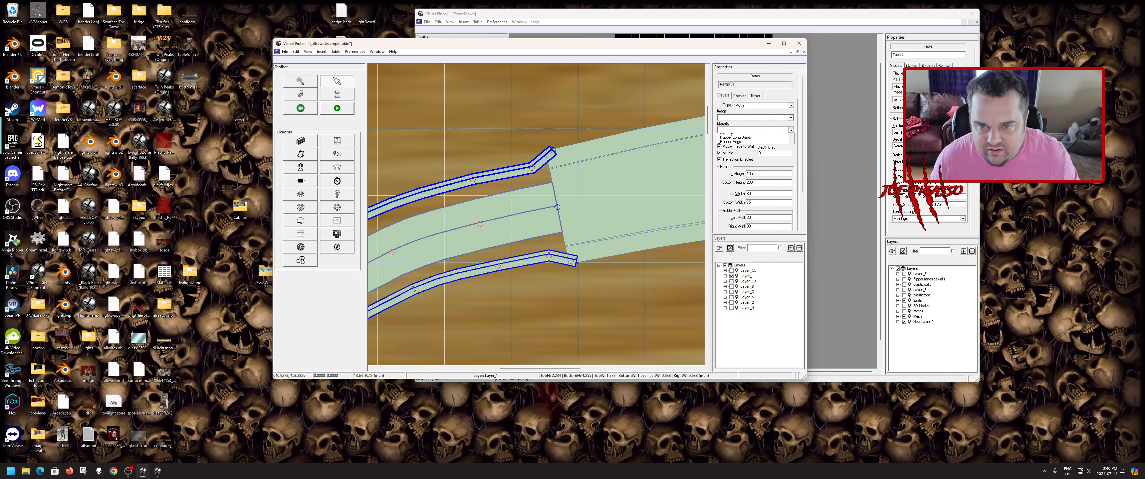
click(740, 140)
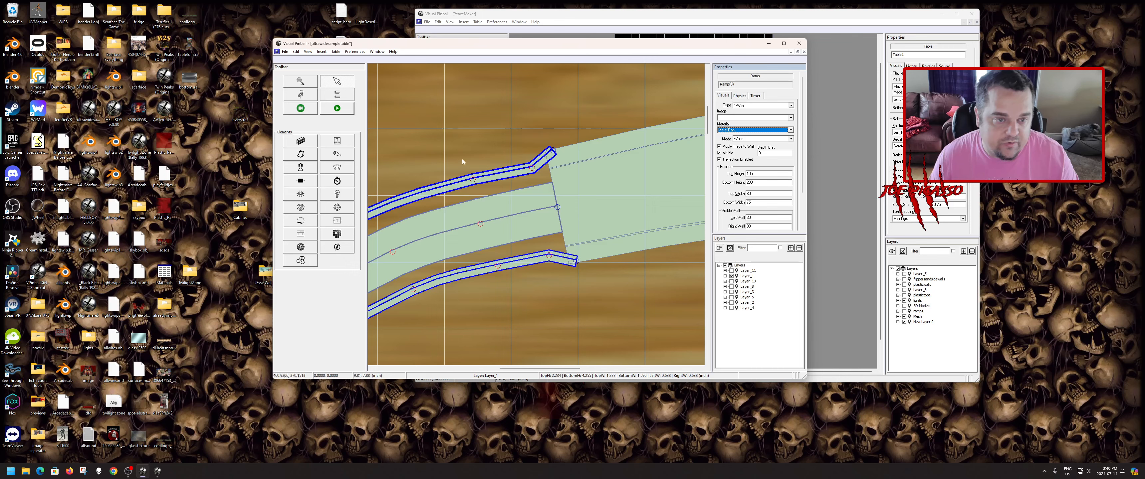
- Lock the outer, inner and central wire ramps together
right_click(503, 177)
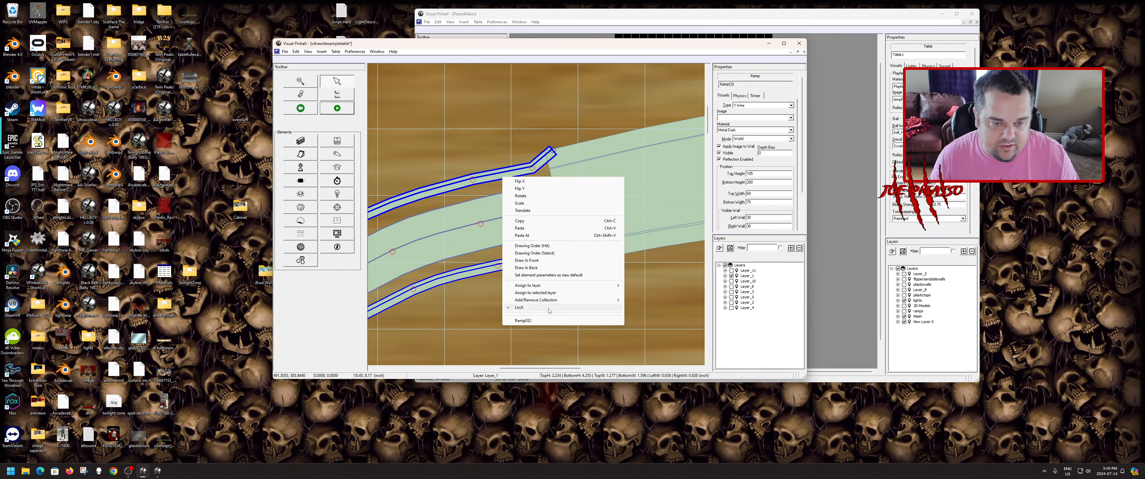
click(520, 307)
right_click(509, 175)
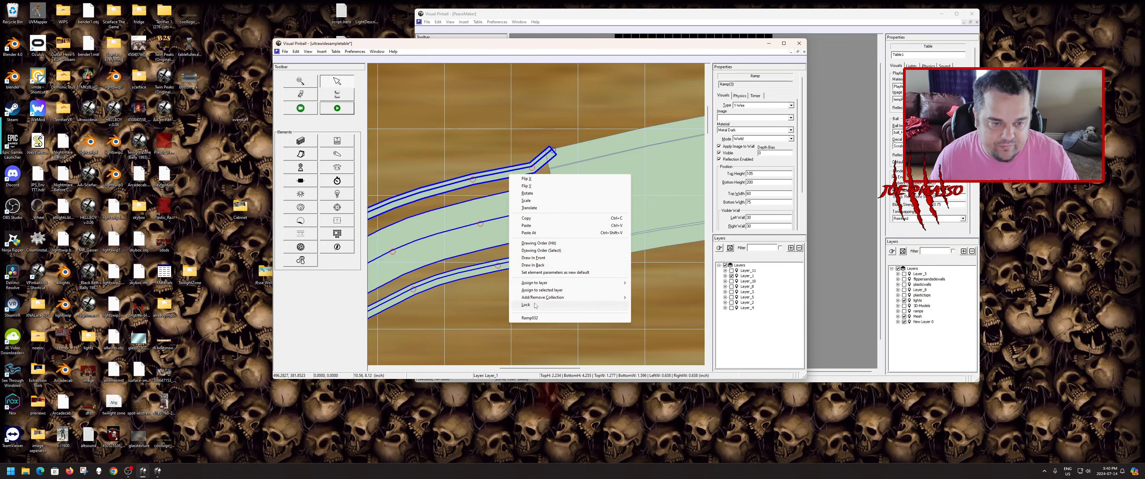
click(533, 305)
- Run the table to inspect the metal material on the wire ramps, and return to the editor
key(F5)
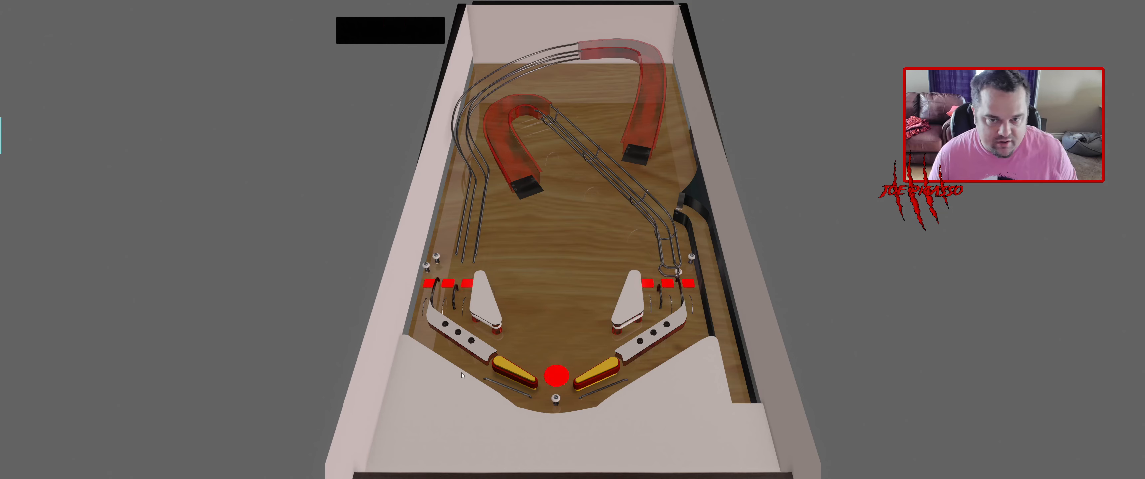
key(Escape)
click(576, 256)
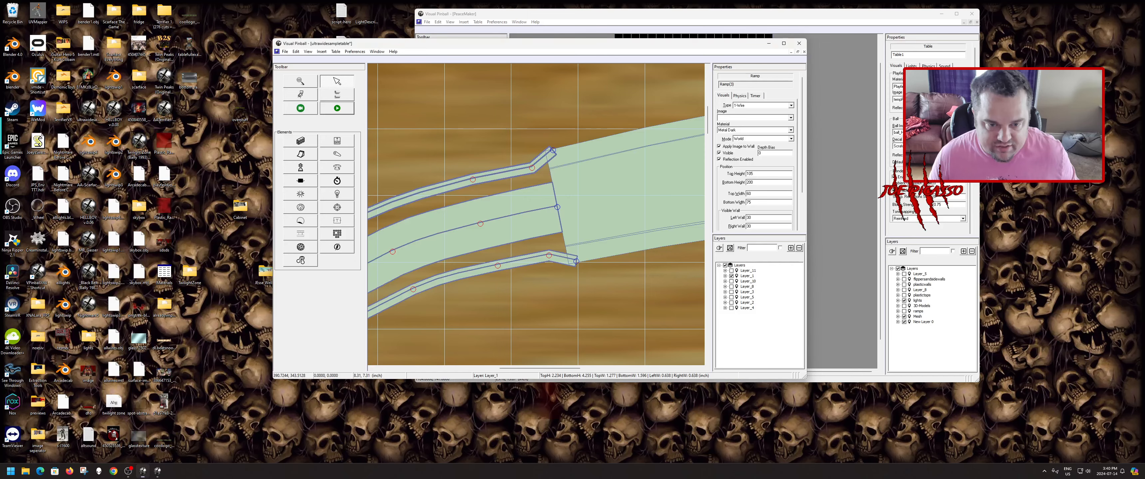
- Set the material of the two small flat entry flaps at the ramp mouths to Plastic with opaque image
scroll(599, 225, down, 3)
scroll(498, 243, down, 3)
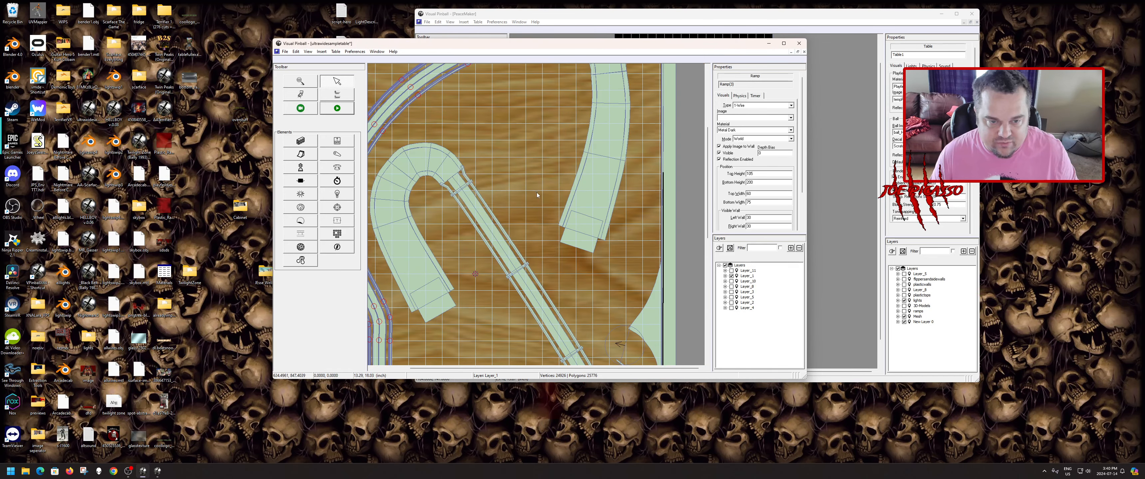
click(435, 311)
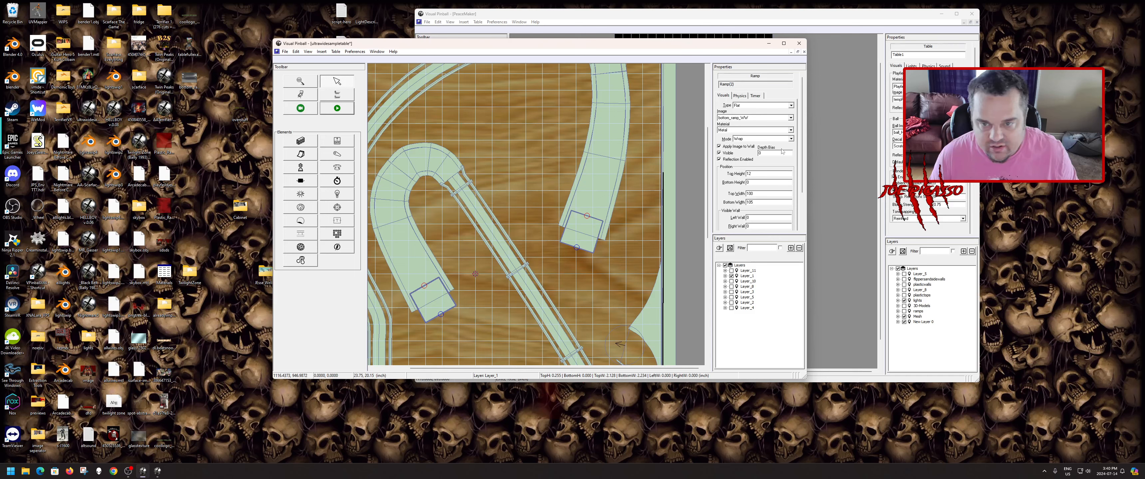
click(732, 129)
key(p)
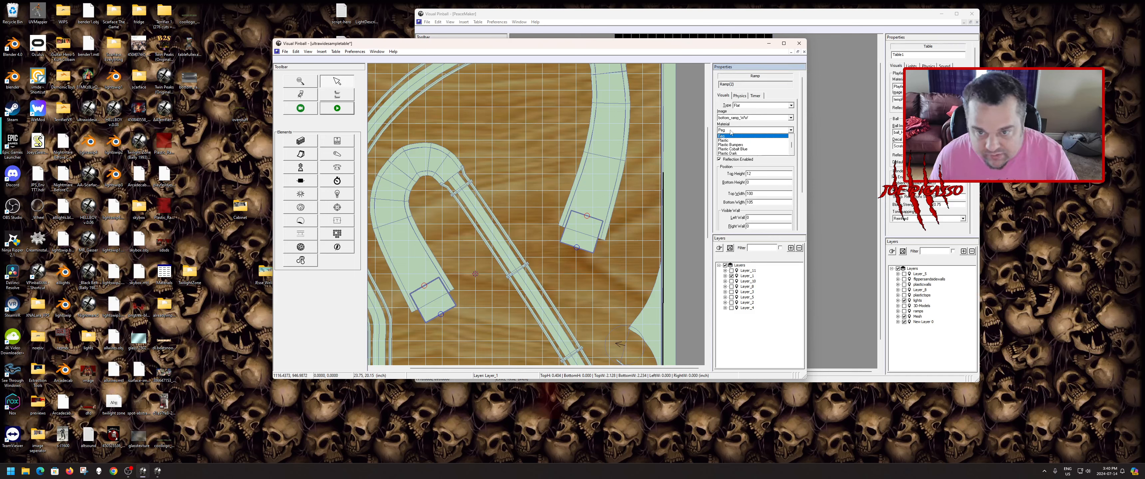
scroll(759, 142, down, 5)
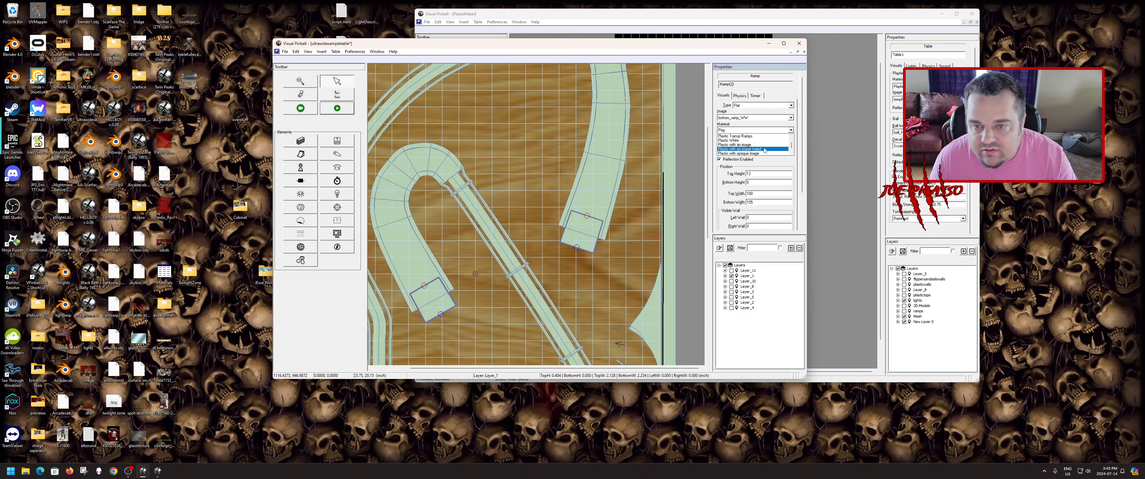
click(742, 154)
- Run the table to inspect the entry flaps' material, and return to the editor
click(337, 108)
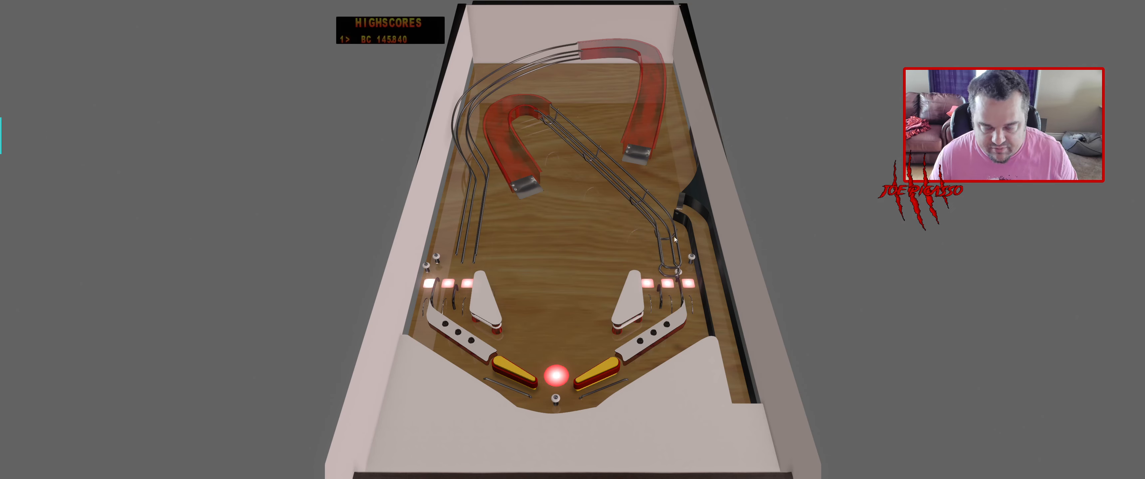
key(Escape)
click(574, 255)
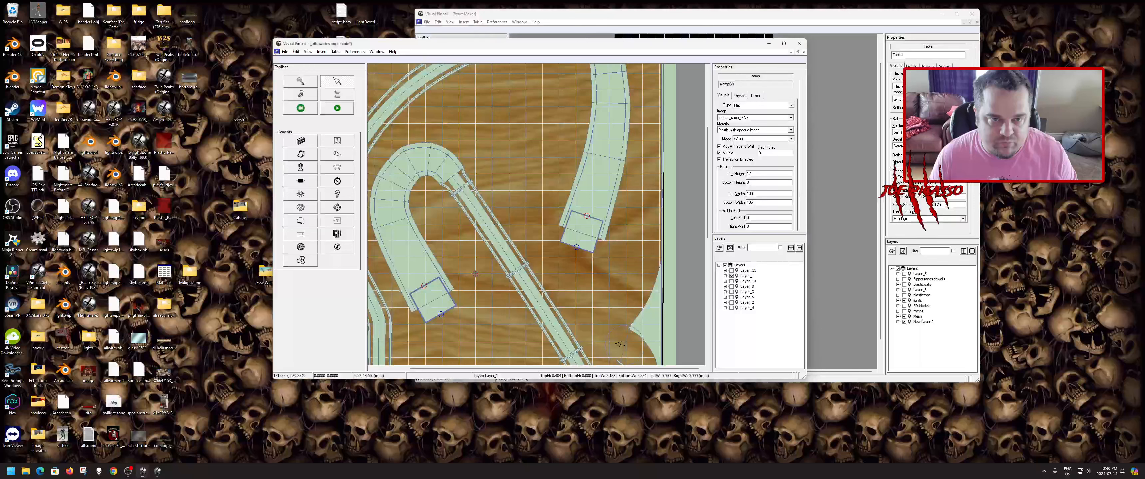
- Add a new ramp at the left ramp's lower end and shorten it to span crosswise between the two outer wires
scroll(551, 240, up, 6)
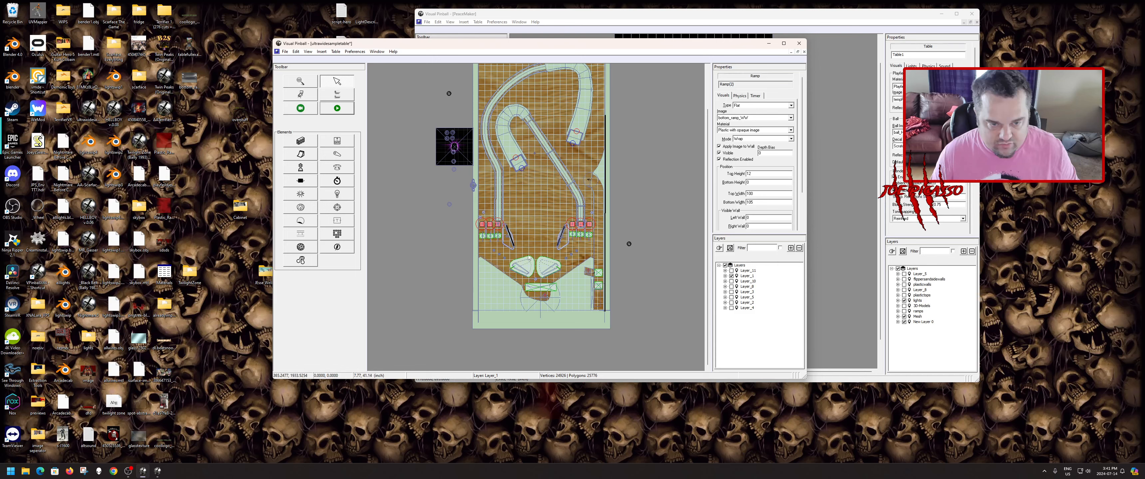
scroll(534, 199, up, 1)
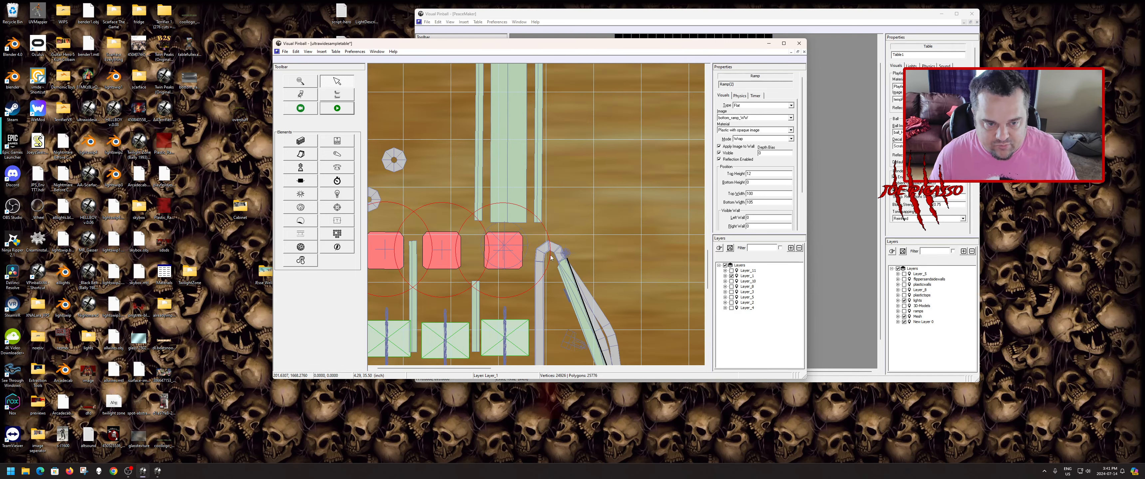
click(474, 171)
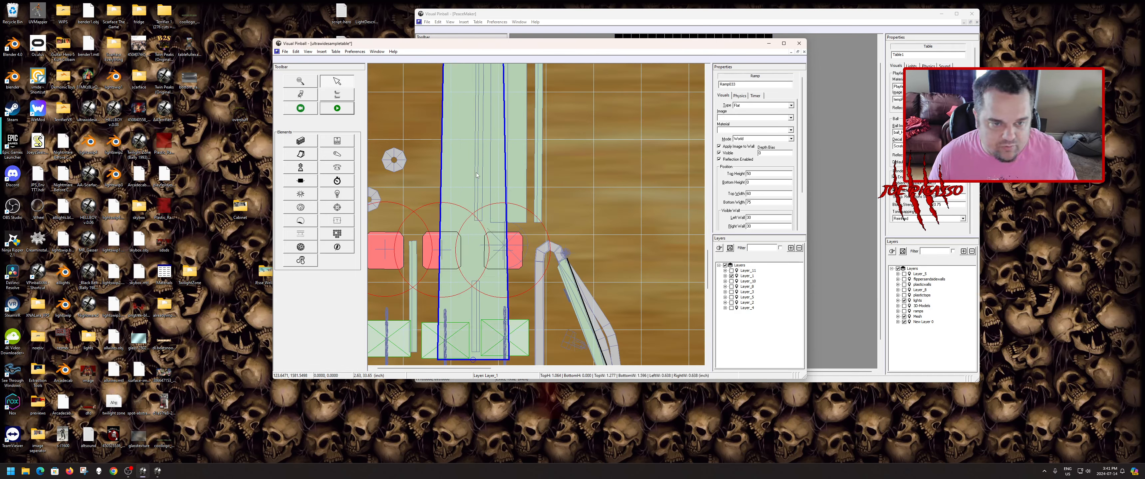
scroll(473, 189, down, 1)
scroll(472, 198, up, 4)
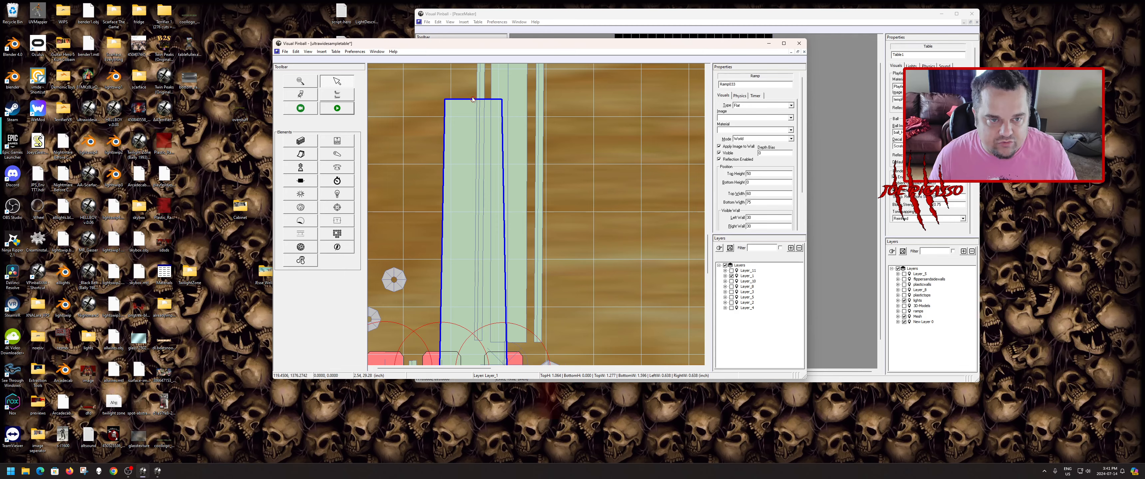
drag(472, 101, 547, 161)
scroll(497, 147, down, 4)
click(550, 150)
- Set the new ramp's type to 1 Wire and move it slightly down toward the ends of the outer wires
click(758, 106)
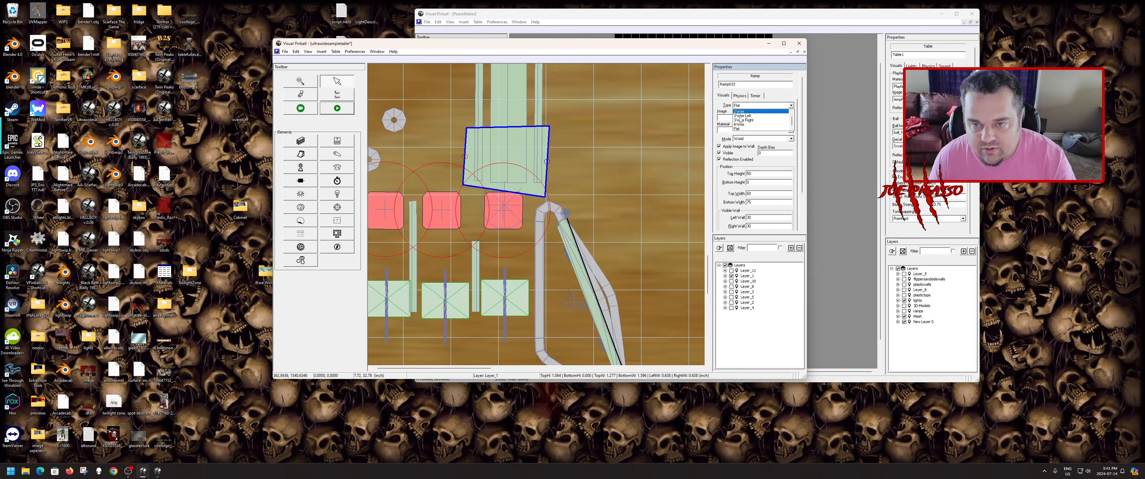
click(739, 112)
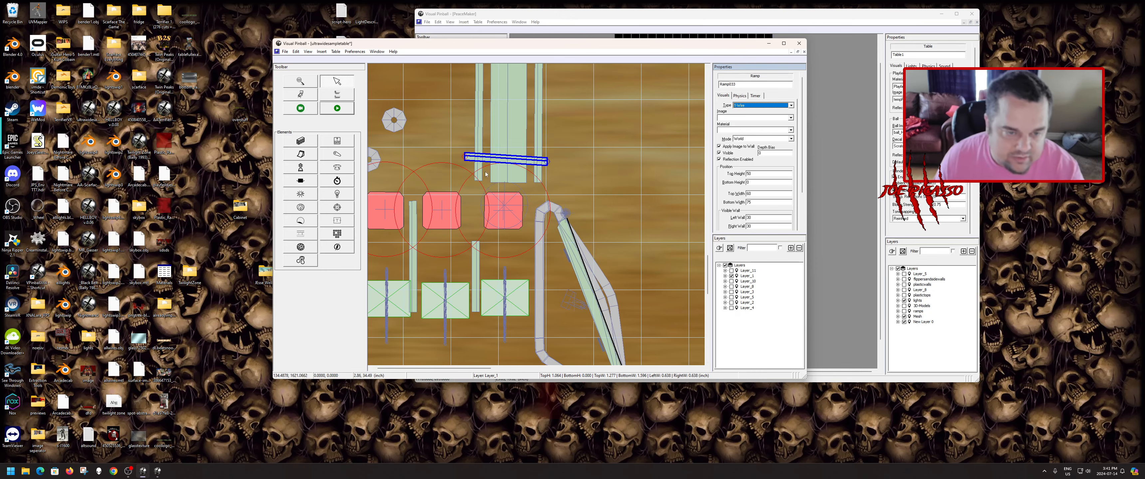
scroll(505, 187, up, 3)
scroll(544, 218, down, 3)
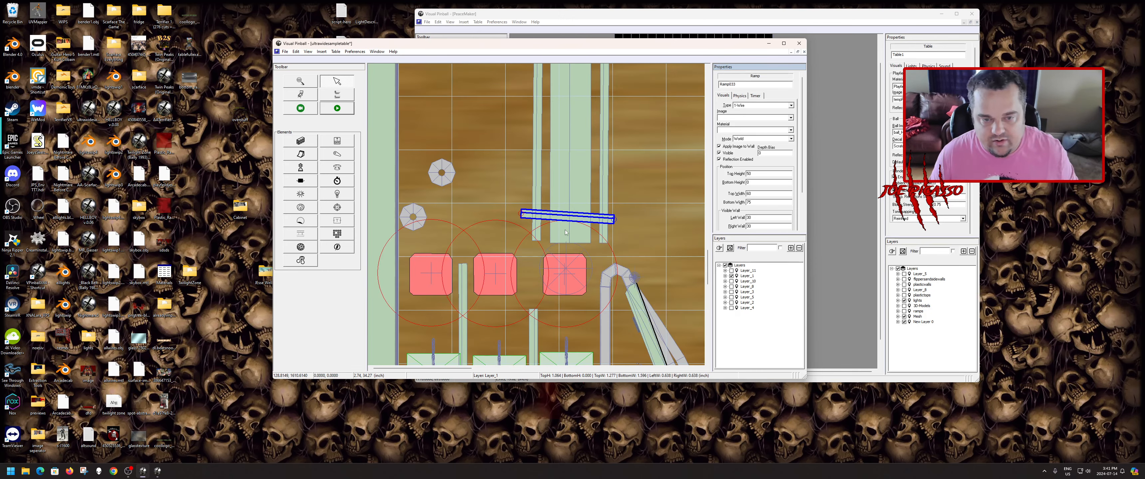
scroll(551, 224, up, 2)
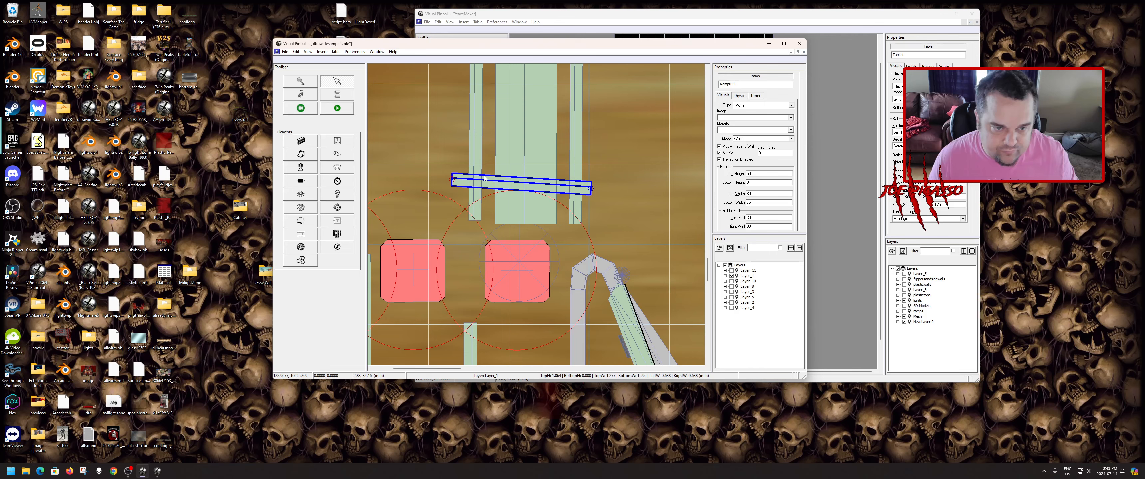
scroll(510, 230, up, 1)
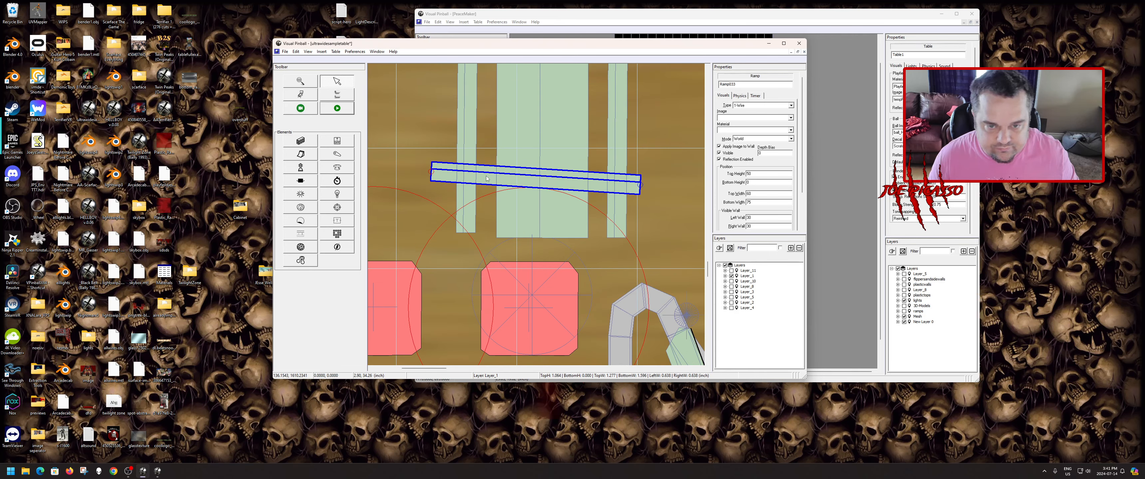
drag(486, 179, 484, 199)
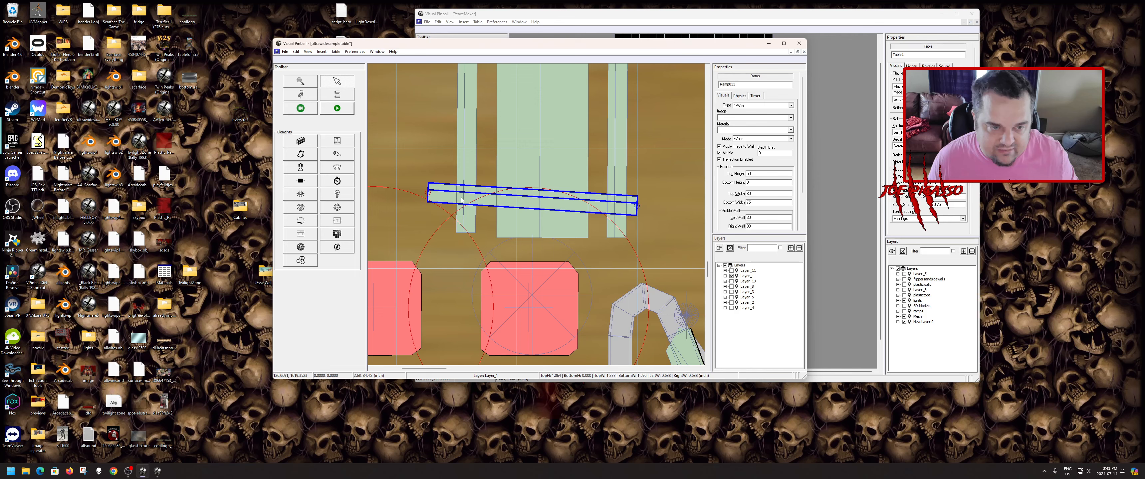
- Add a control point near the crosswise wire's left end, pull it downward, and bring that end to the left outer wire's tip
right_click(463, 198)
click(472, 202)
click(463, 195)
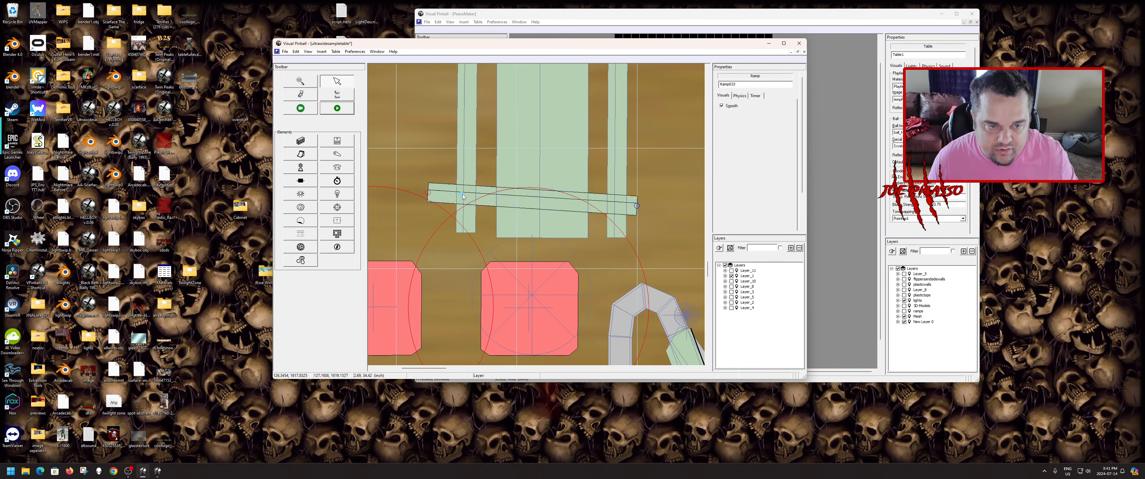
drag(463, 195, 442, 271)
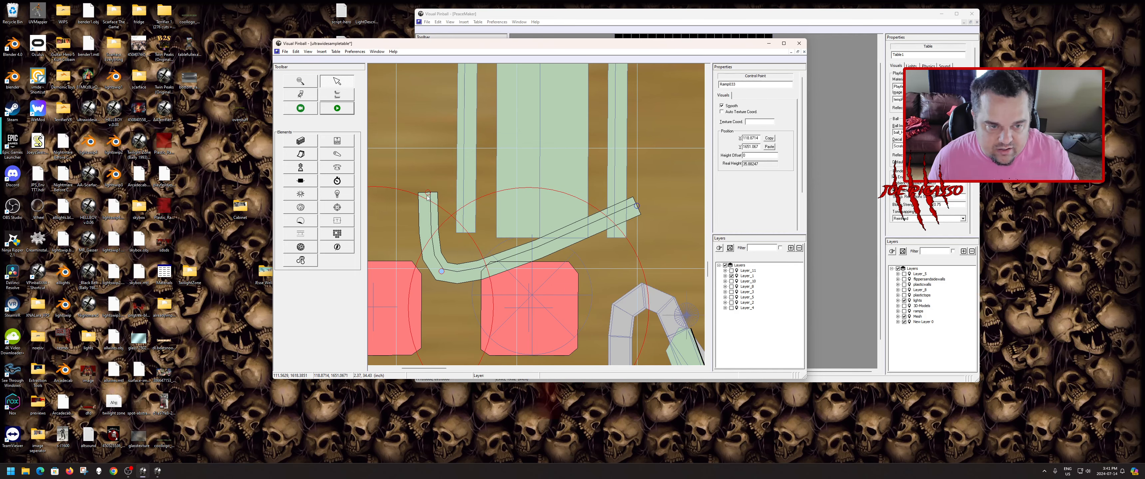
drag(427, 198, 460, 232)
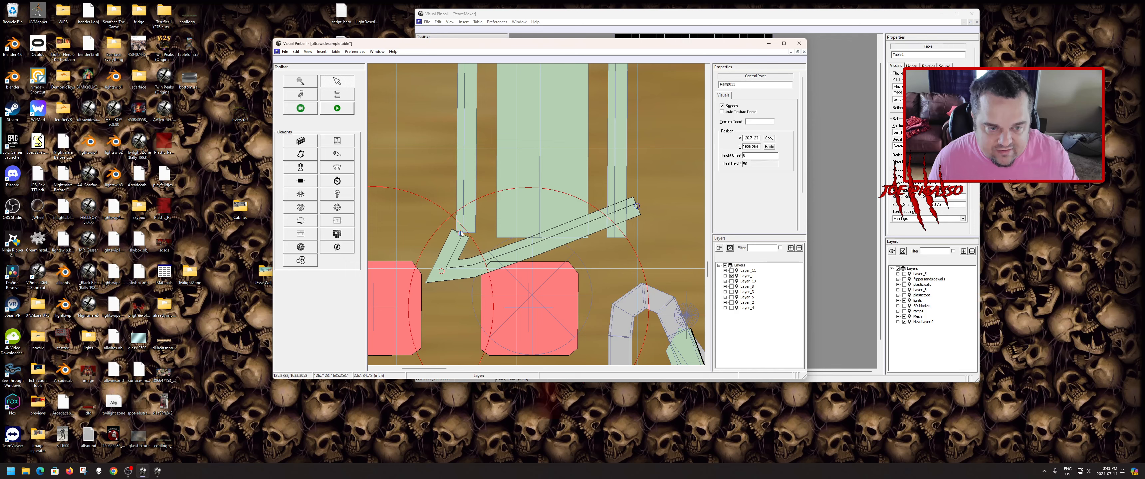
- Align the added bend point straight below the left outer wire's tip so the connecting wire leaves it vertically
click(461, 193)
click(457, 254)
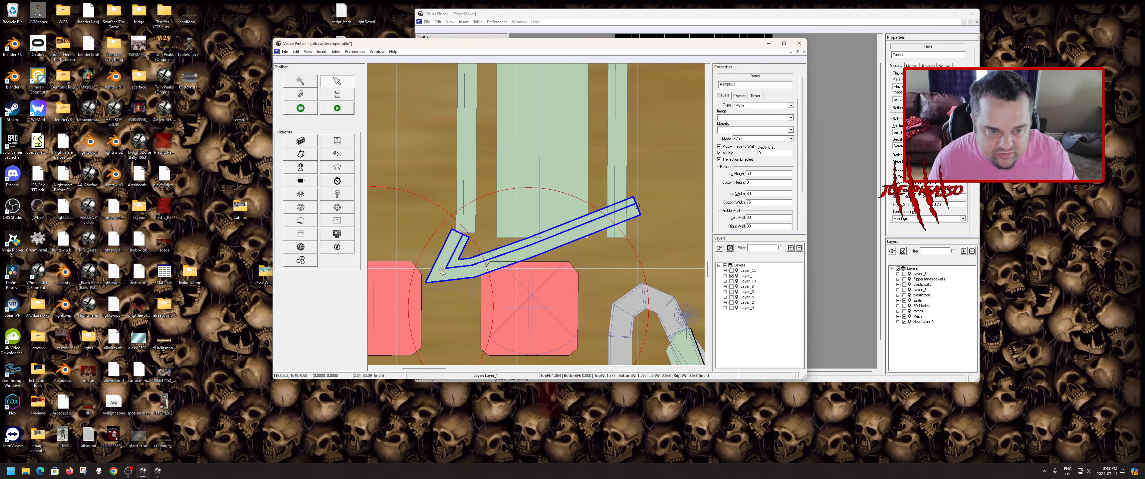
drag(442, 272, 459, 261)
scroll(459, 283, up, 1)
scroll(578, 171, up, 1)
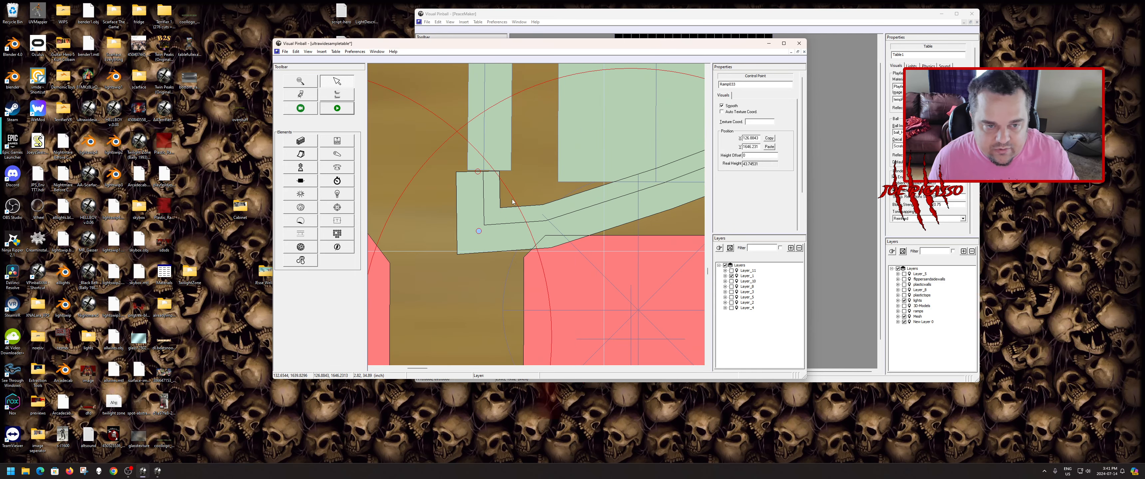
click(477, 173)
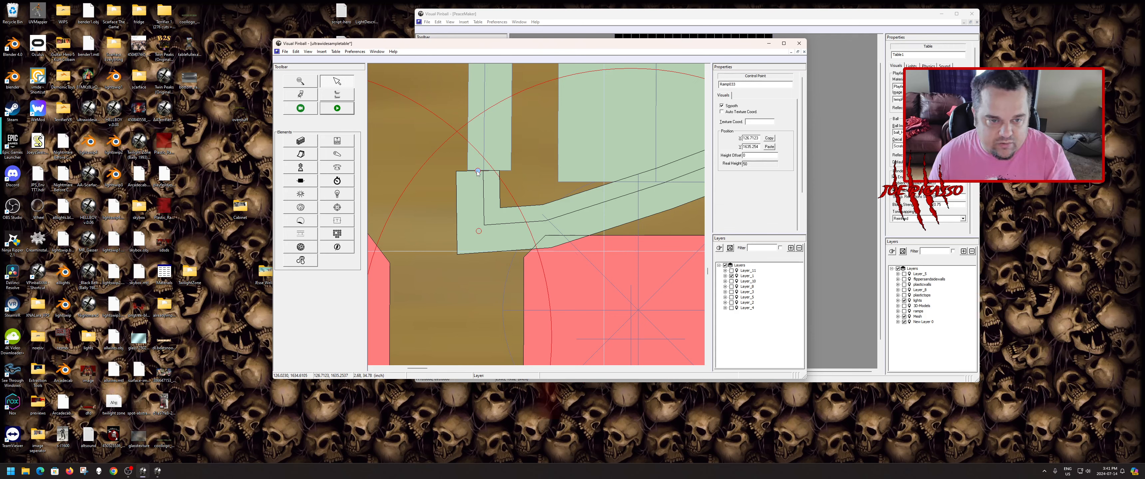
drag(477, 174, 478, 173)
- Add a second control point to the connecting wire and pull it down to form the lower left corner
click(548, 223)
right_click(549, 223)
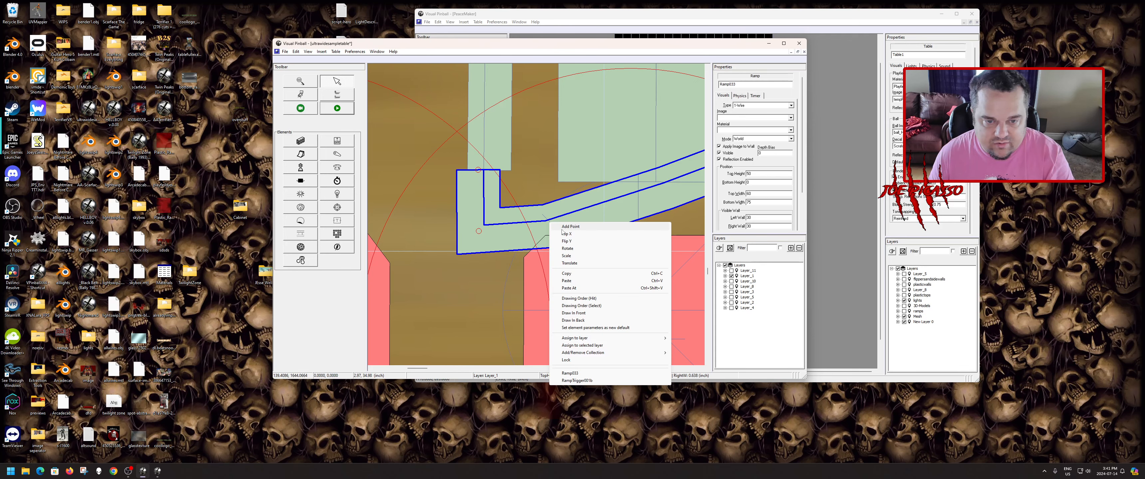
click(561, 228)
click(548, 226)
drag(547, 225, 490, 311)
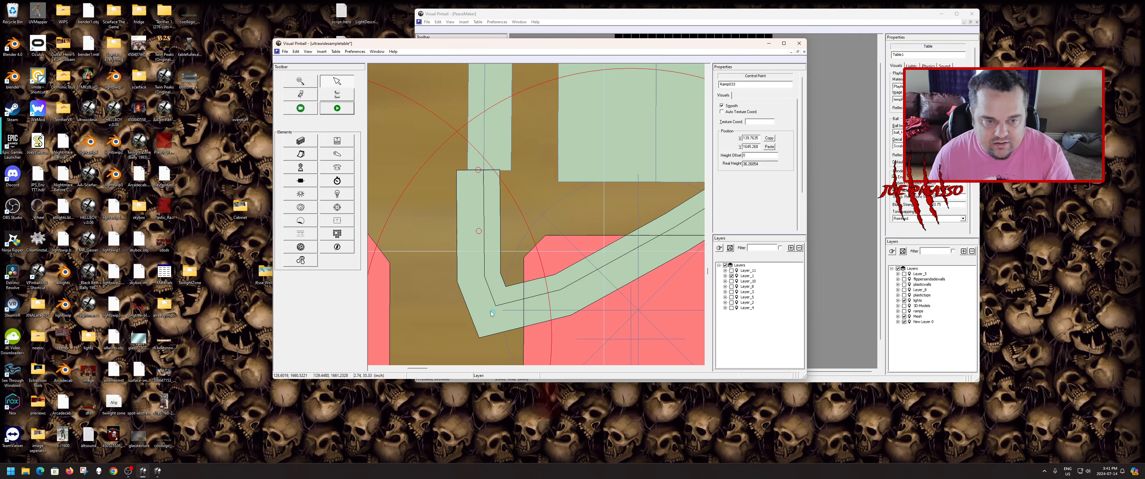
scroll(535, 163, down, 2)
scroll(536, 164, down, 2)
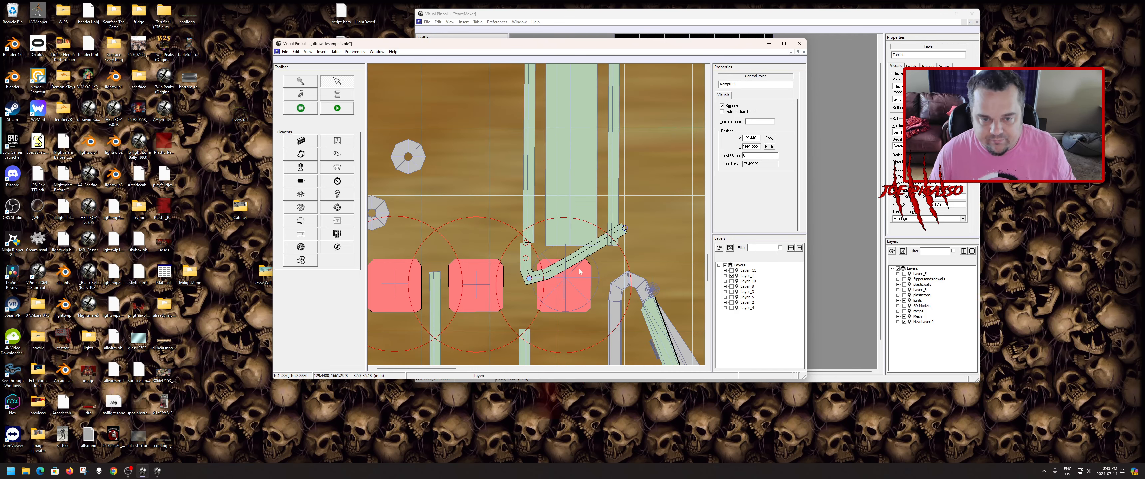
- Add a control point near the connecting wire's free end, pull it down, and bring the end to the right outer wire's tip
click(603, 244)
right_click(608, 242)
key(Escape)
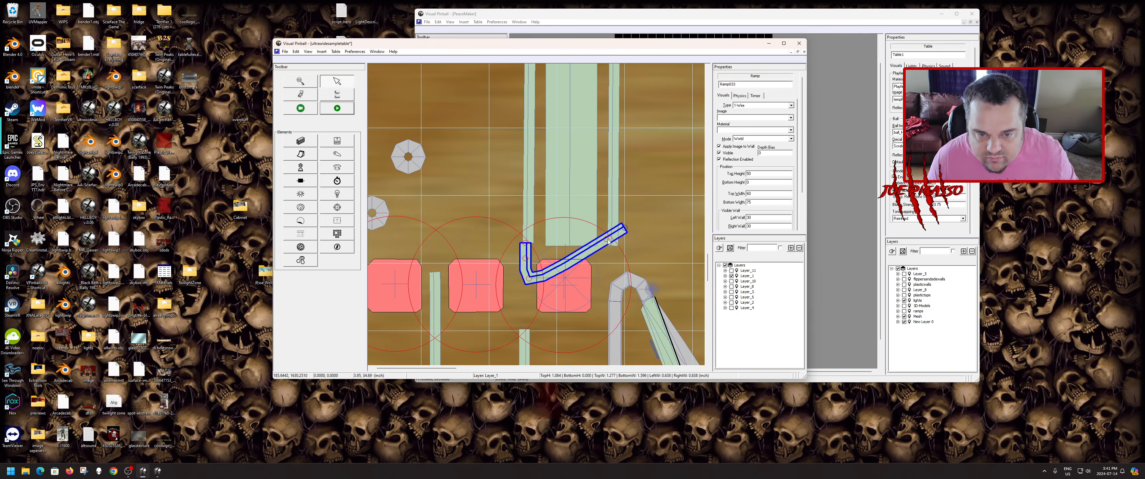
drag(607, 240, 613, 267)
mouse_move(624, 232)
mouse_down()
mouse_move(612, 256)
mouse_move(614, 245)
mouse_up()
key(ctrl+z)
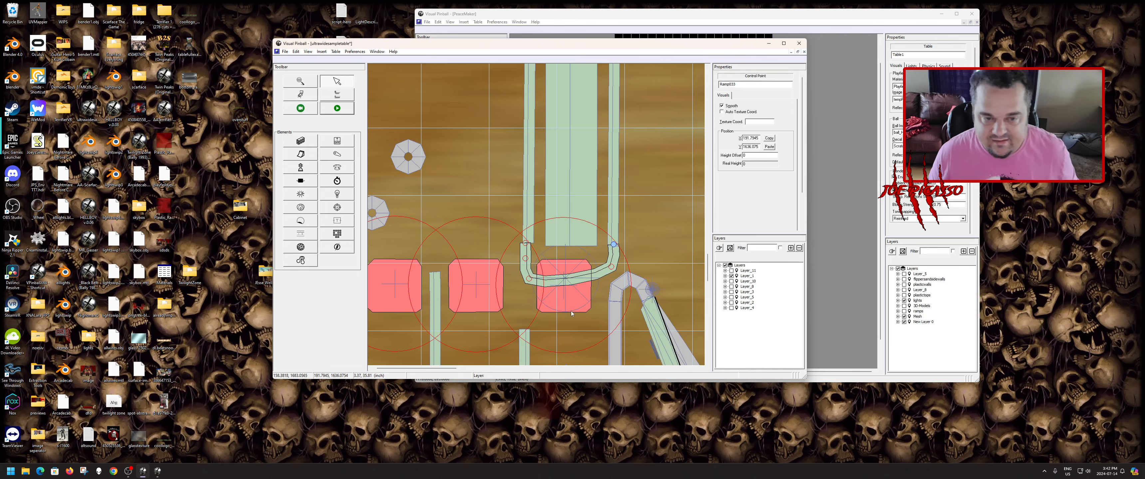
- Align the connecting wire's right end and its neighbouring control point with the right outer wire
scroll(612, 300, up, 4)
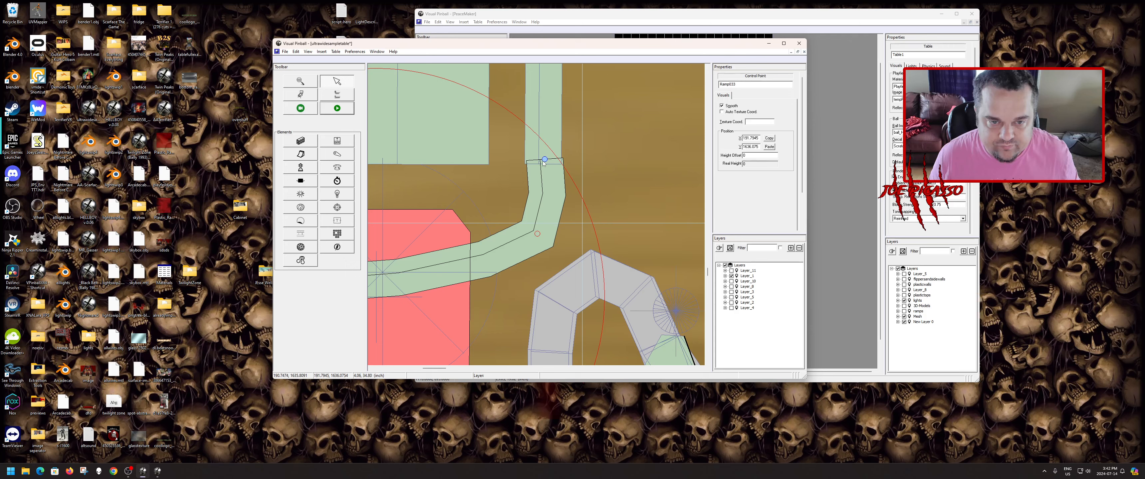
drag(544, 161, 542, 165)
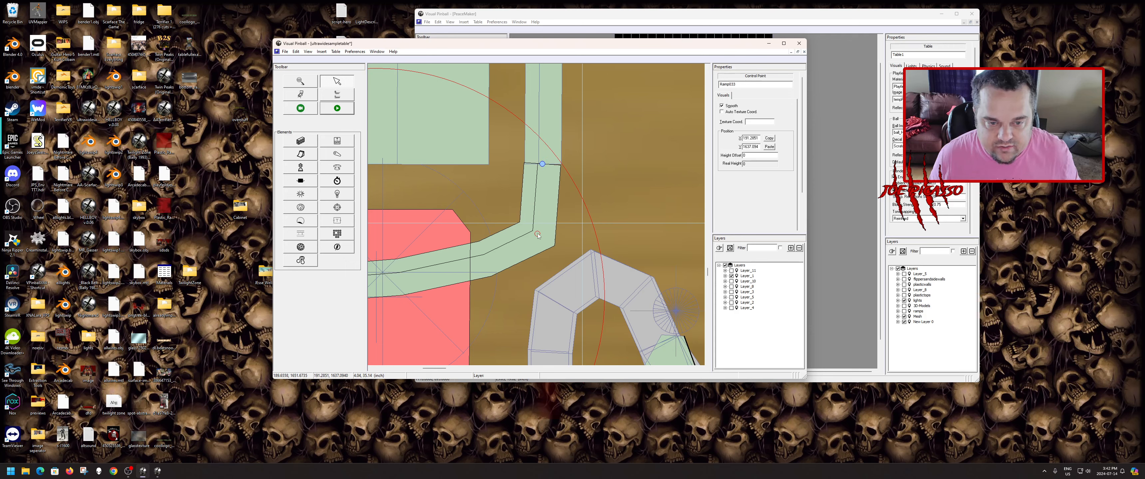
drag(538, 233, 542, 212)
click(541, 177)
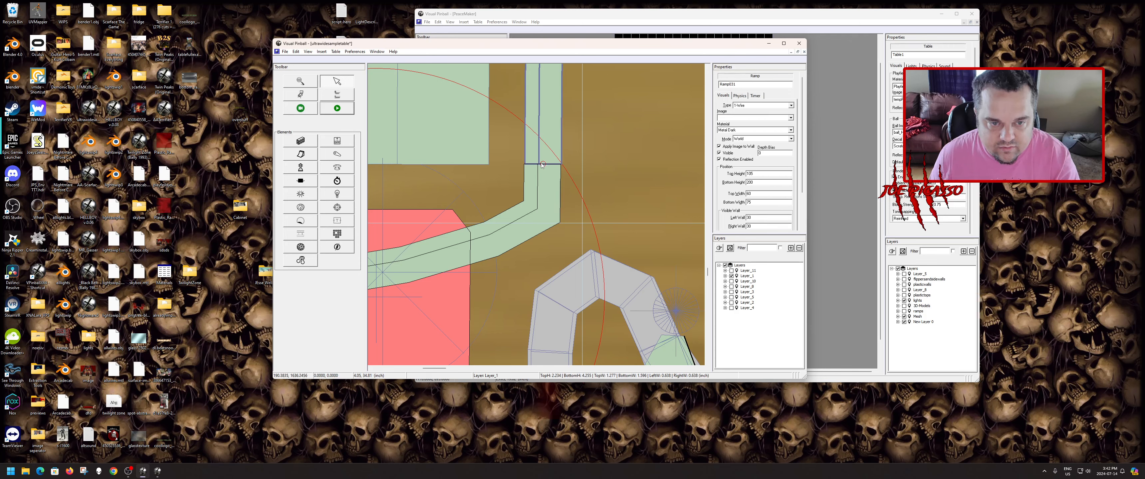
click(543, 164)
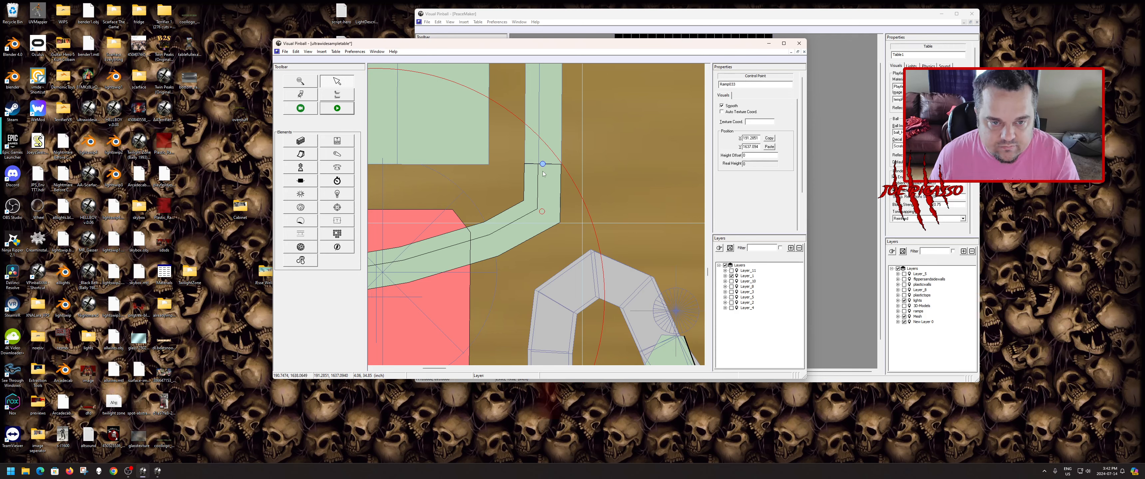
click(542, 212)
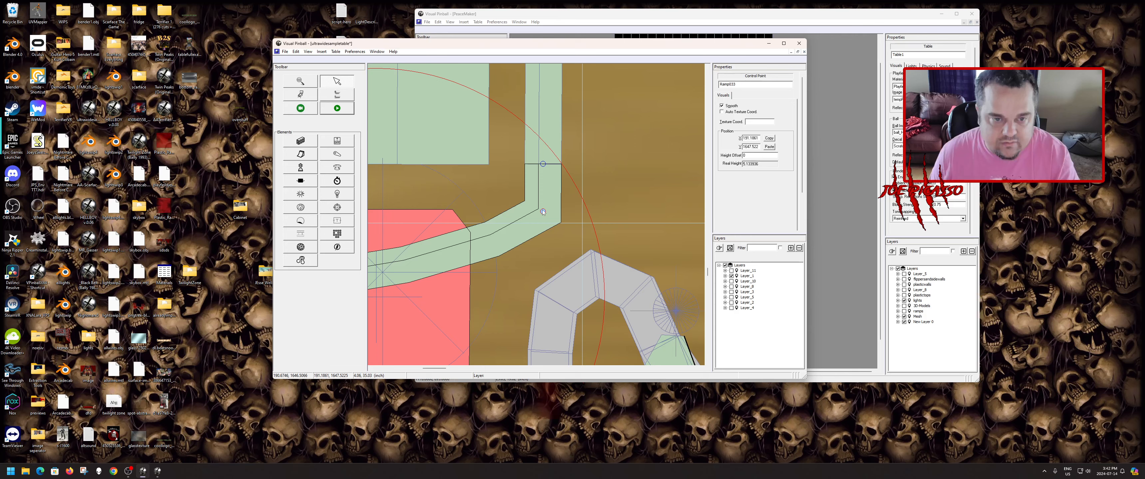
- Add a lower right control point and pull both lower corners down to shape the connecting wire into a deeper U
scroll(507, 236, down, 2)
click(507, 236)
right_click(524, 236)
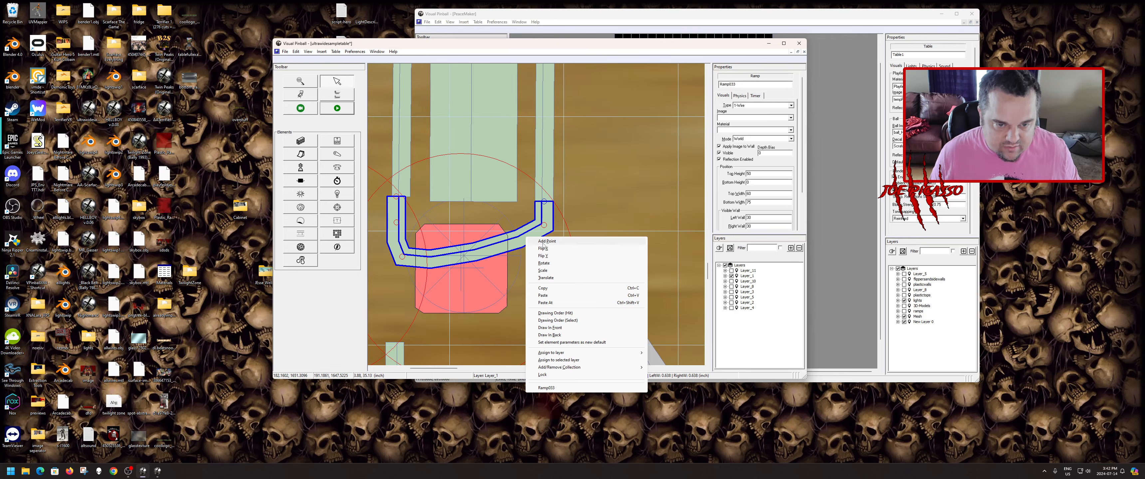
click(527, 247)
drag(524, 237, 522, 297)
drag(400, 259, 412, 319)
scroll(539, 258, down, 1)
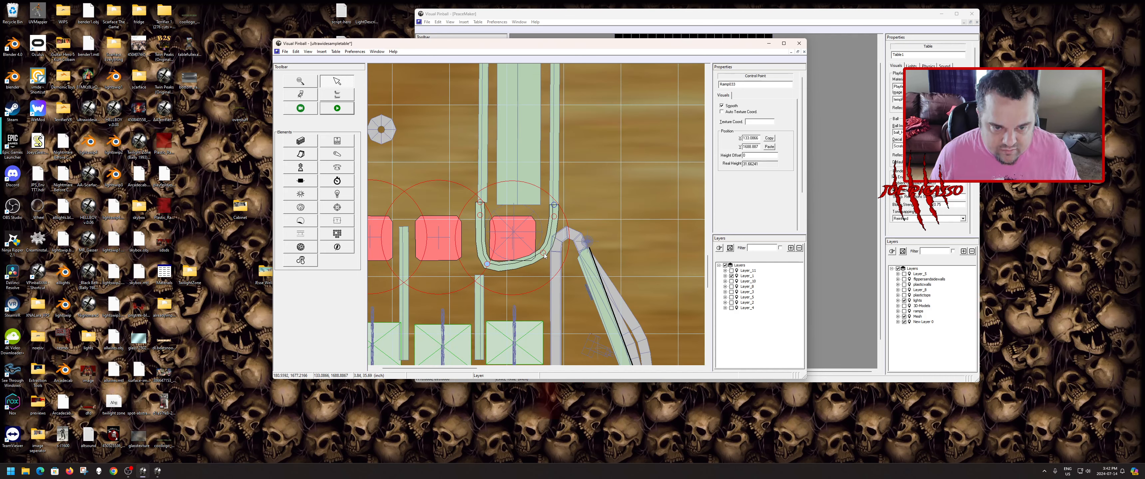
drag(541, 257, 547, 269)
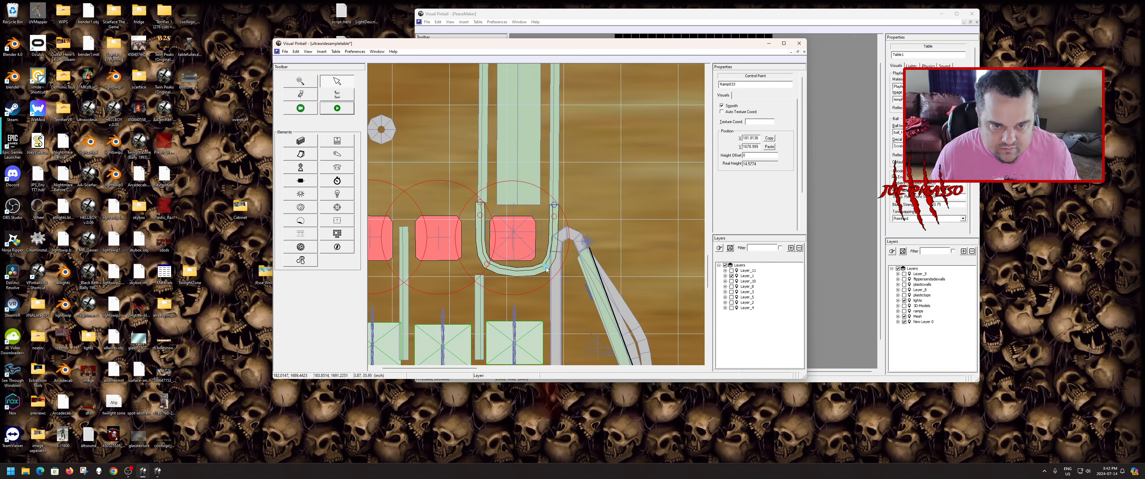
- Add a control point at the bottom middle of the U-shaped wire and pull it slightly down to round the curve
right_click(519, 273)
click(529, 275)
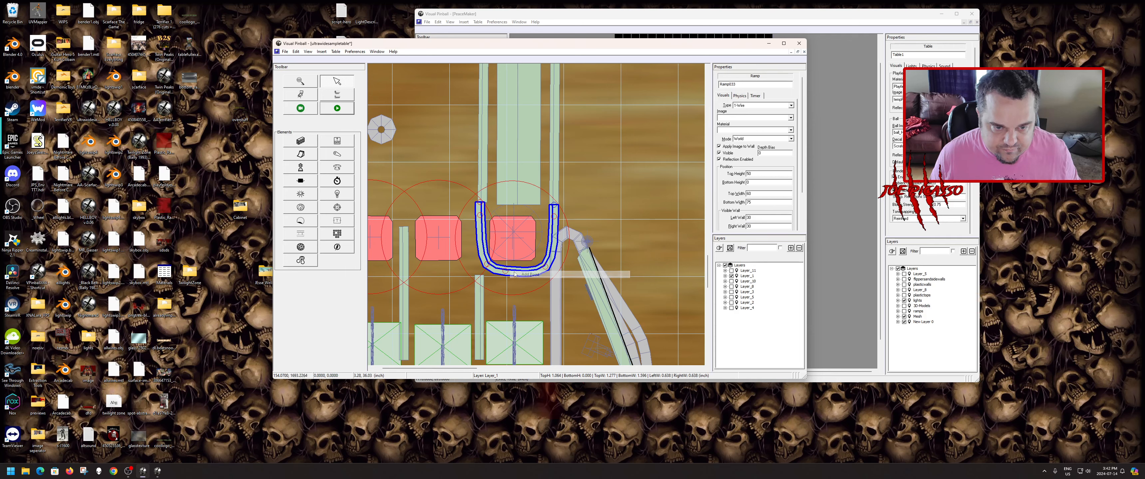
click(510, 276)
drag(510, 275, 512, 278)
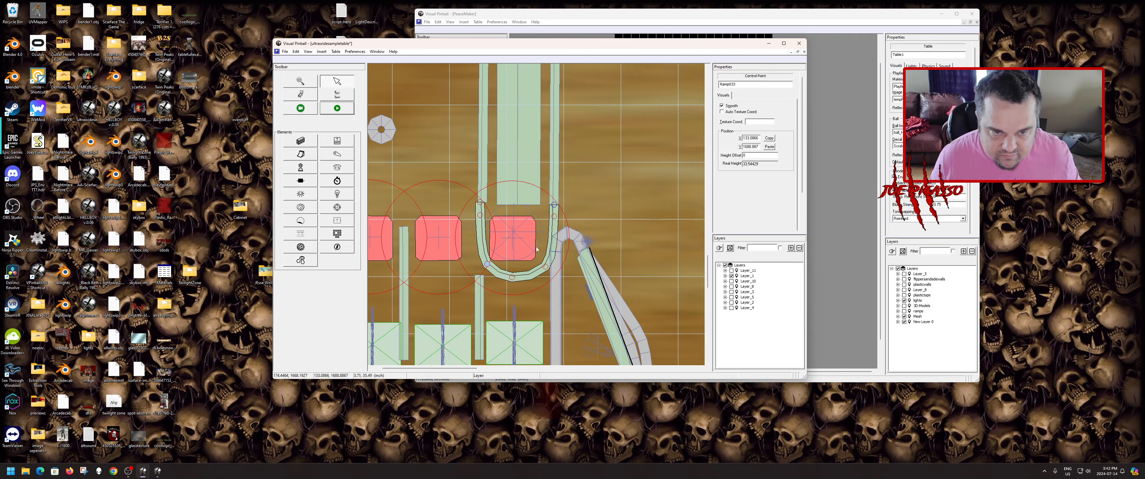
- Nudge the control points beneath both ends of the U-shaped wire slightly down to even out its sides
click(481, 216)
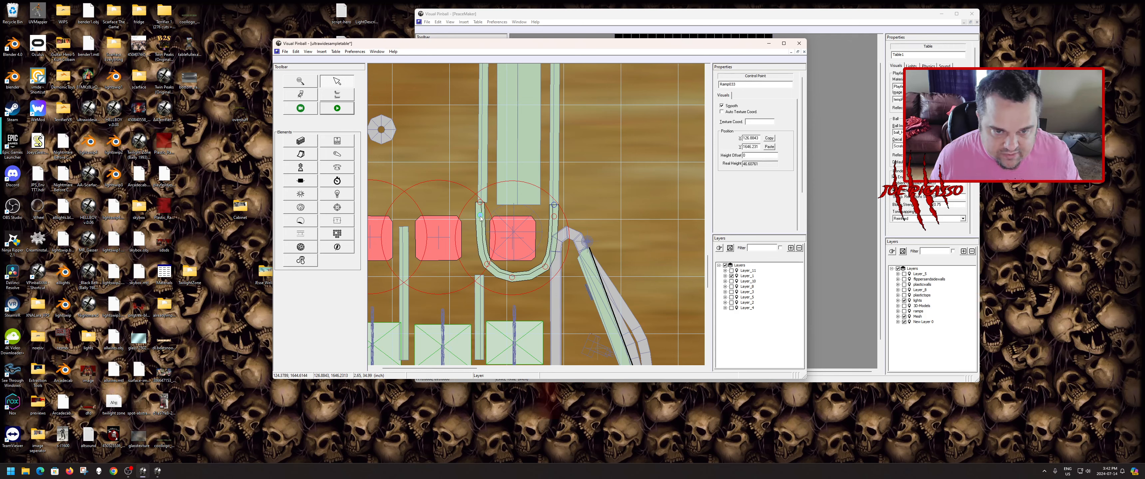
drag(481, 217, 481, 221)
drag(554, 220, 555, 225)
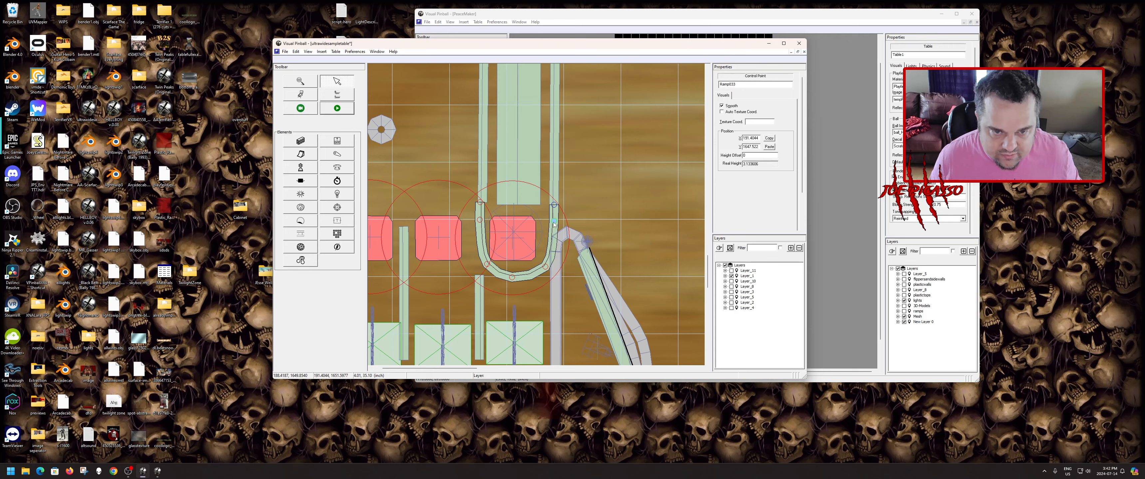
- Check the right outer wire's heights, and set the U-shaped wire's top and bottom heights to 105
click(554, 240)
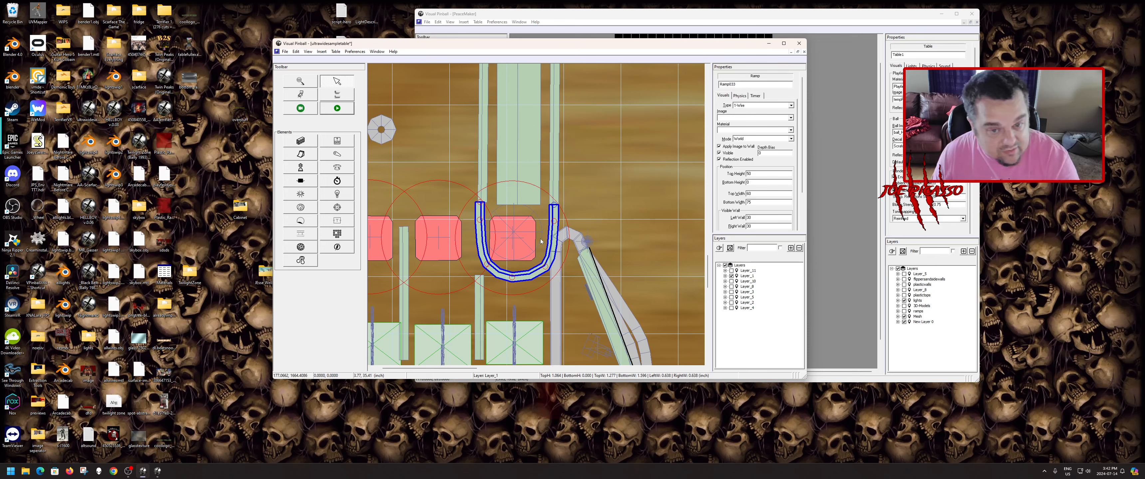
click(557, 194)
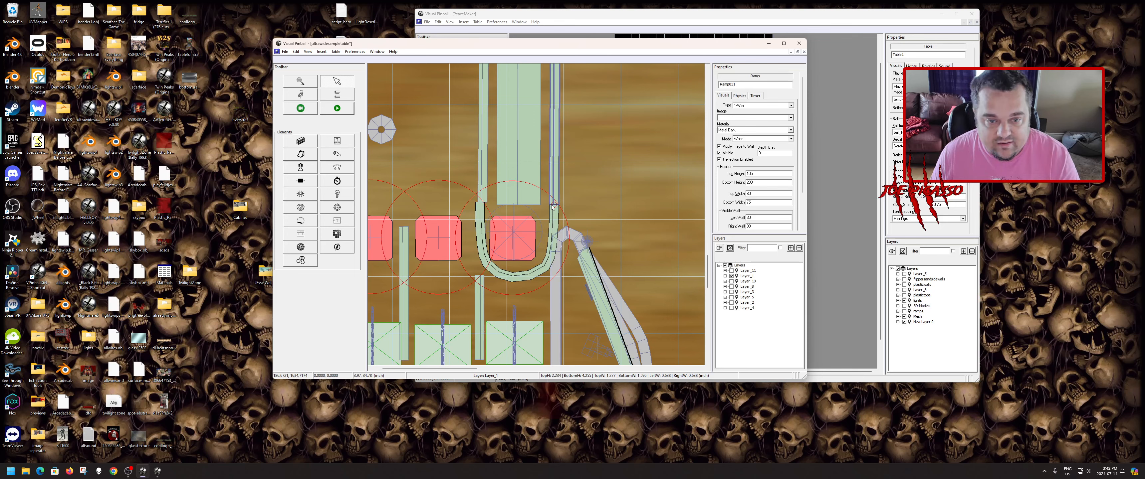
click(554, 206)
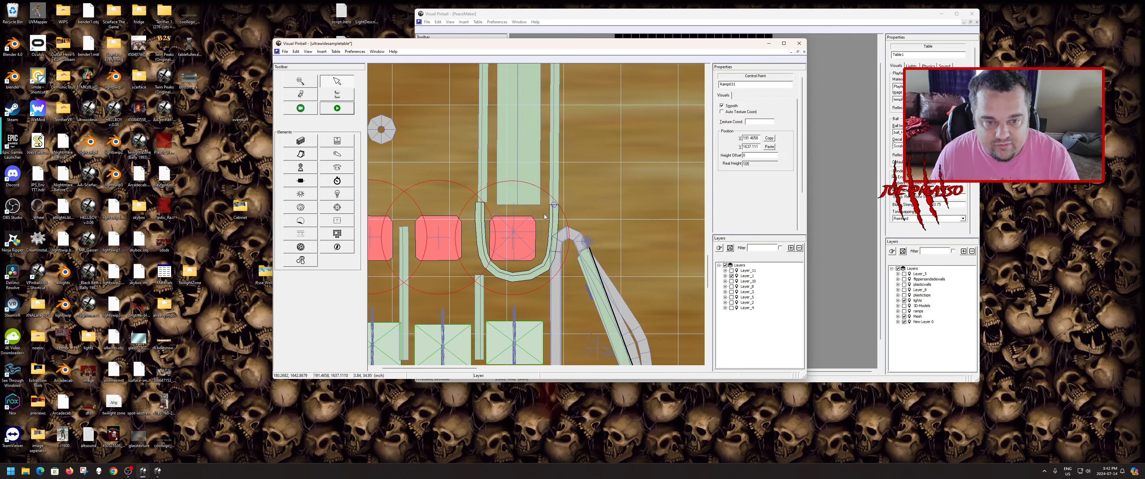
click(552, 220)
double_click(759, 182)
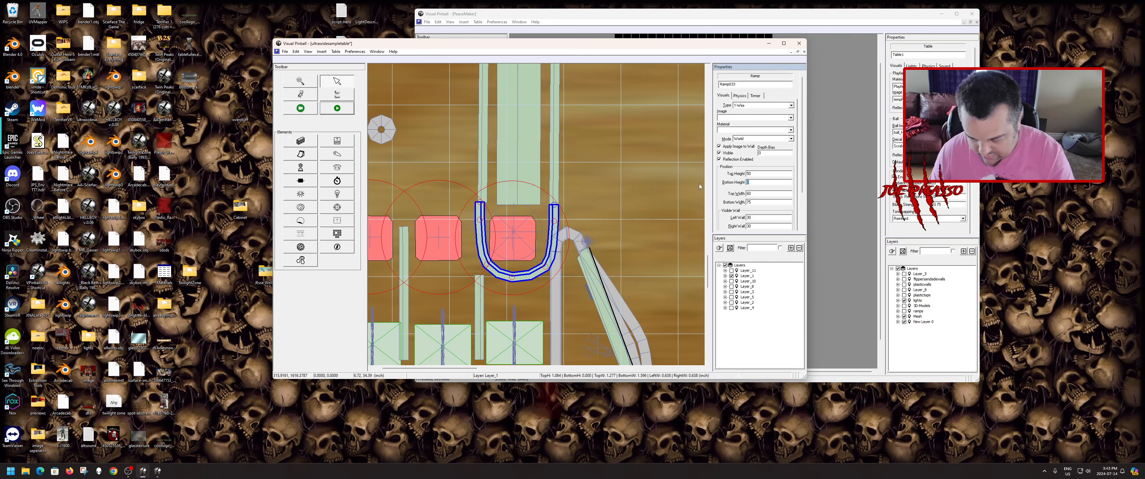
double_click(763, 174)
text(105)
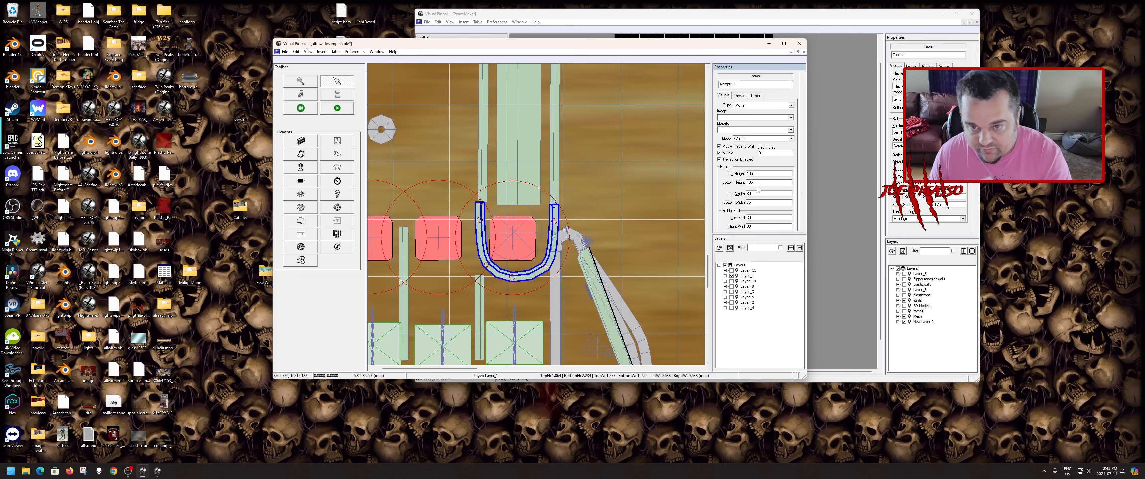
- Review the U-shaped wire's physics settings and assign it the Metal Dark material
click(741, 96)
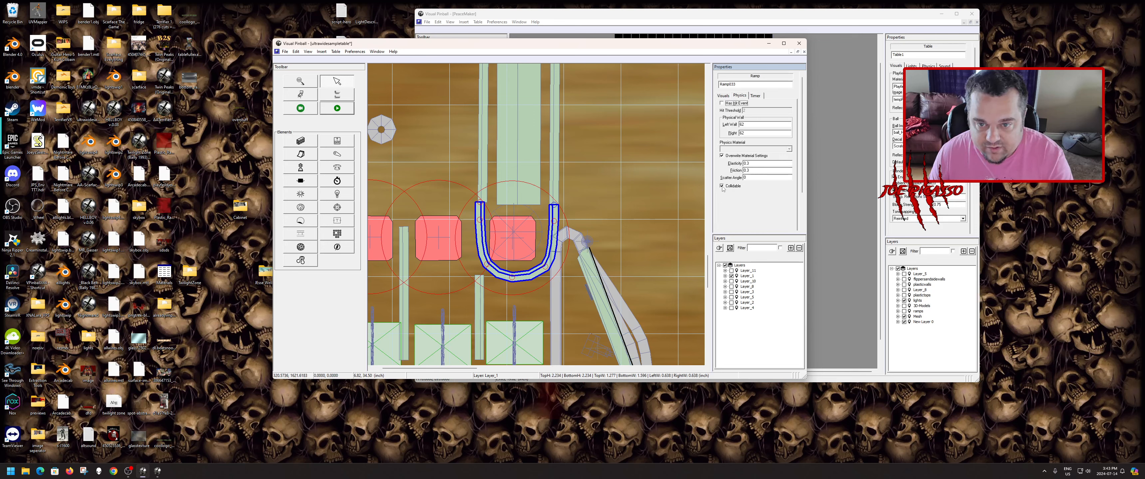
click(724, 97)
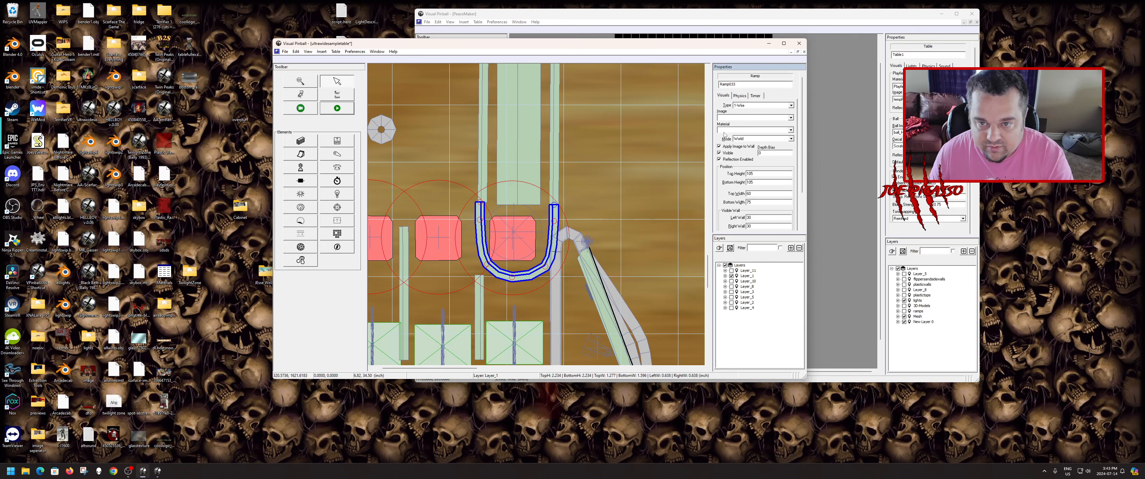
click(747, 130)
key(m)
click(746, 141)
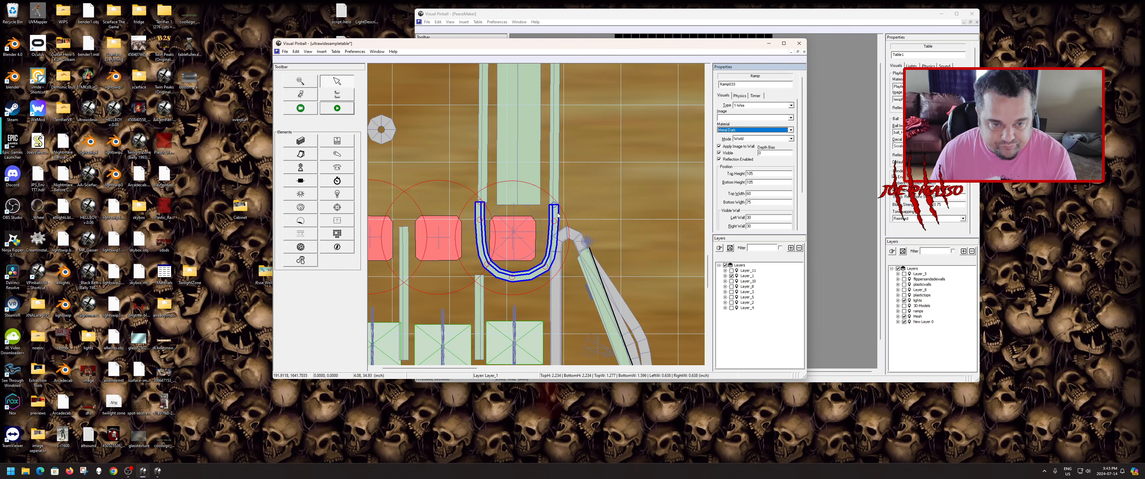
click(595, 216)
- Duplicate the U-shaped wire in place
click(556, 215)
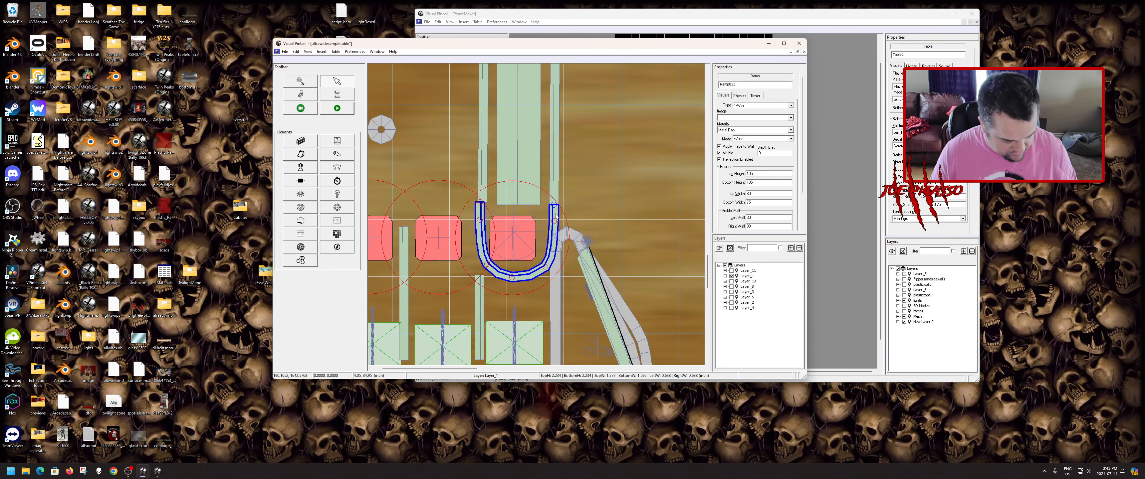
right_click(556, 217)
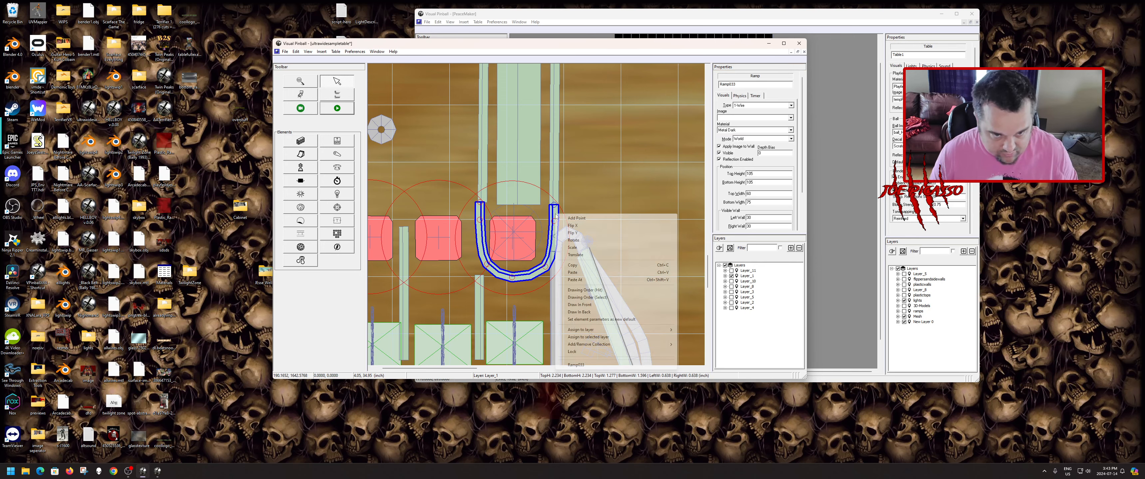
click(582, 353)
key(ctrl+v)
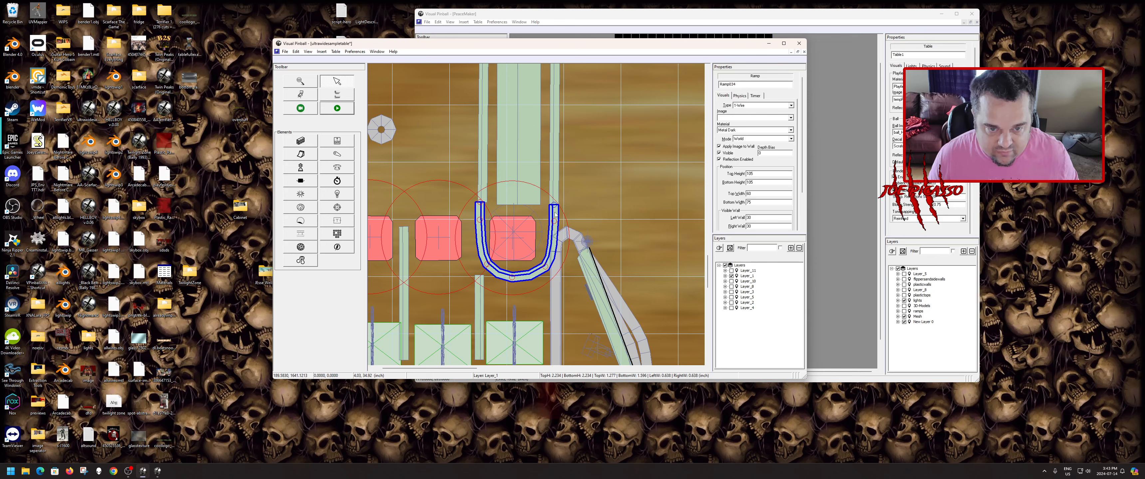
- Set the duplicated U-shaped wire's bottom and top heights to 65
double_click(757, 182)
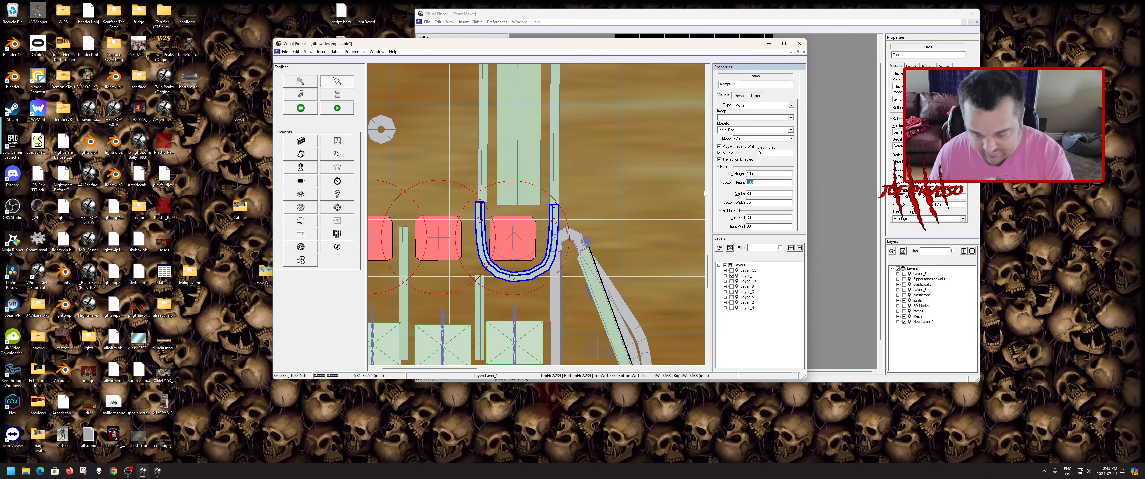
text(80)
double_click(759, 174)
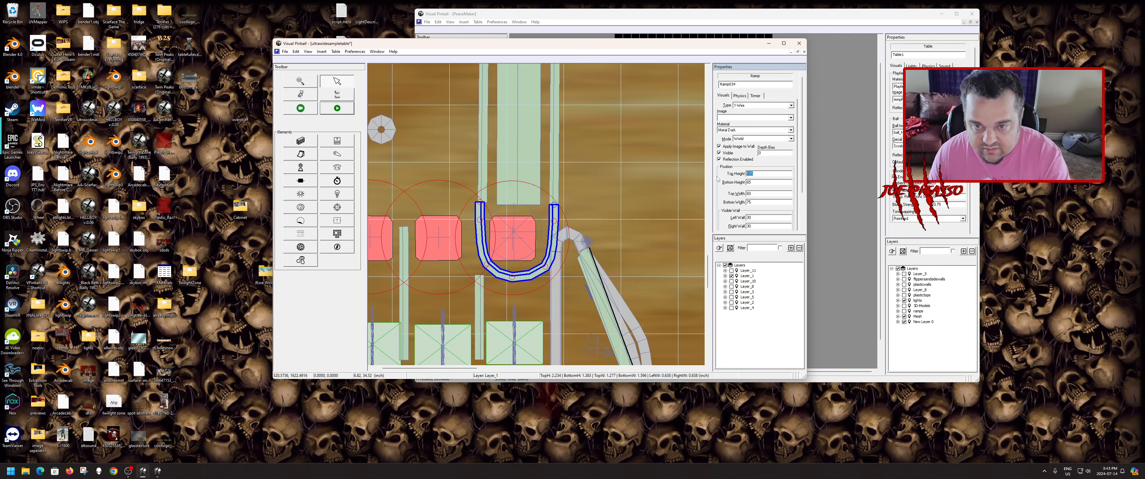
text(65)
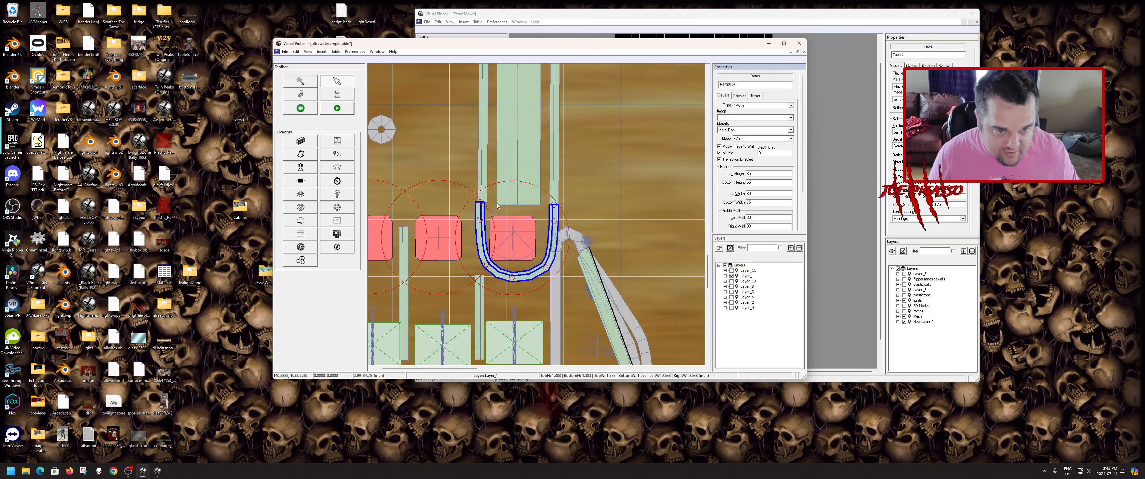
- Move both upper ends of the duplicated U-shaped wire and their neighbouring control points inward to the lower inner wires
click(481, 205)
click(481, 220)
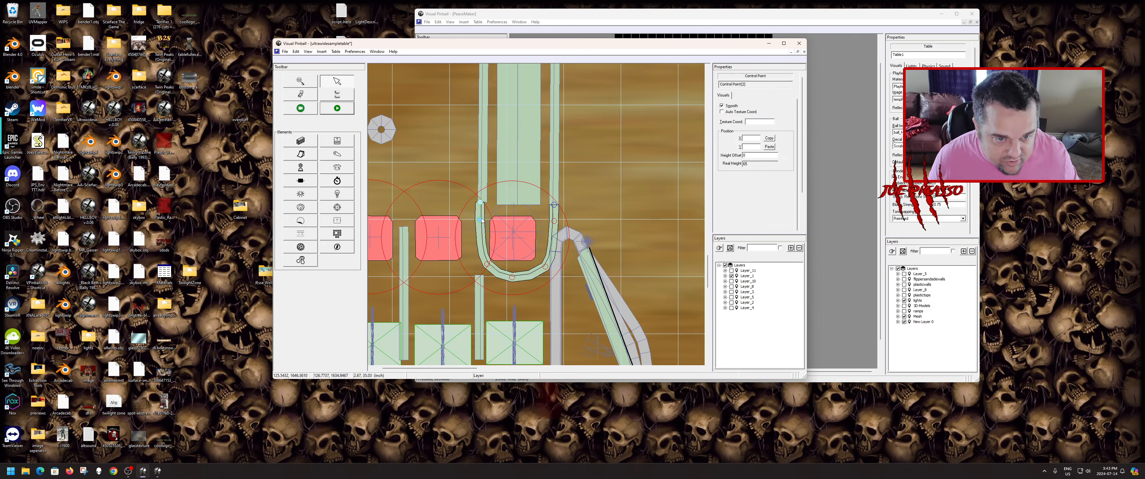
drag(481, 222, 497, 213)
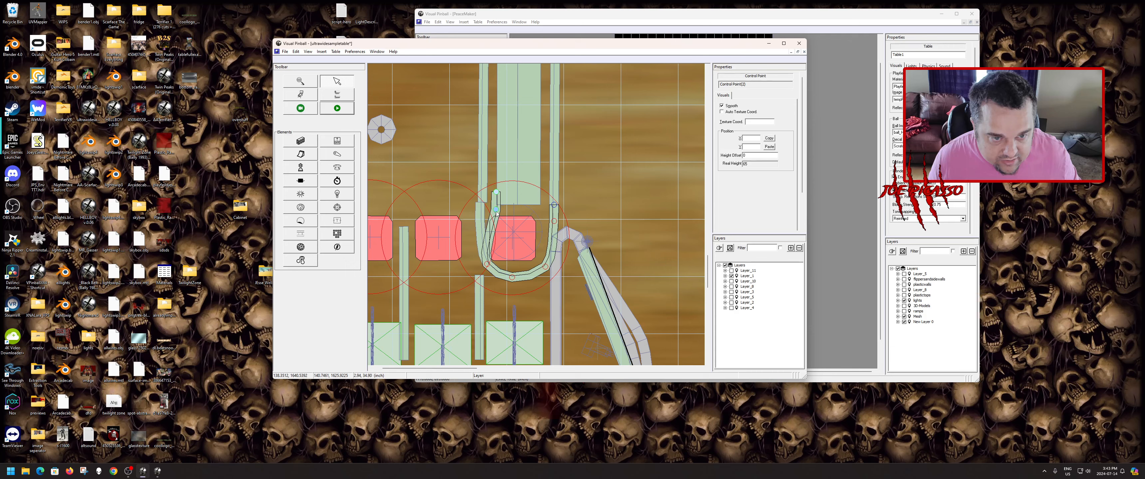
click(553, 221)
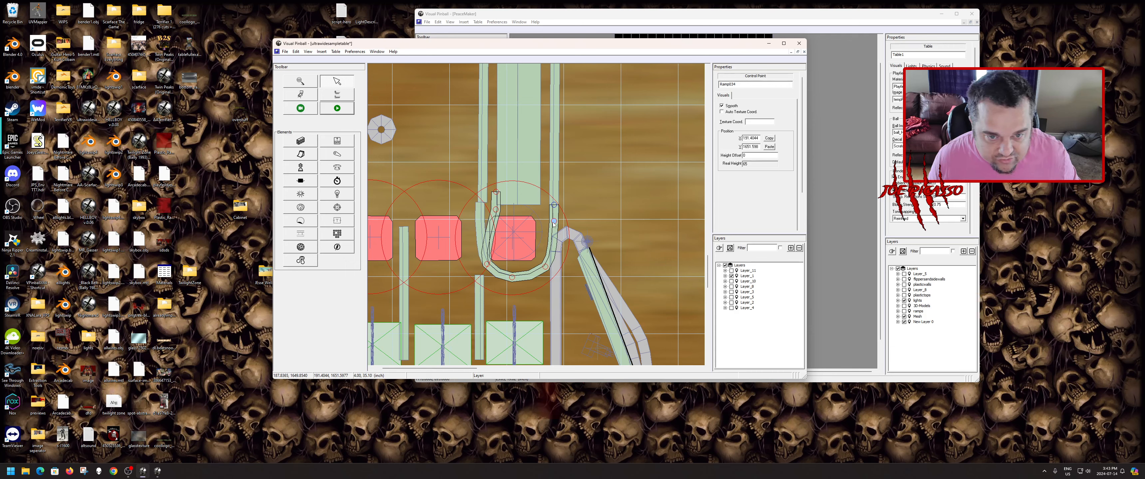
click(557, 209)
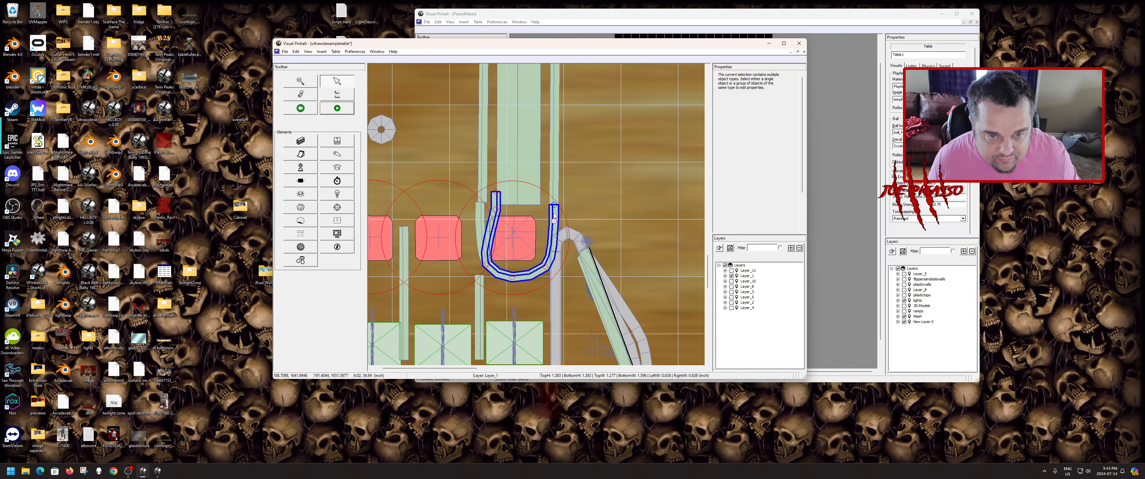
mouse_move(555, 218)
mouse_down()
mouse_move(538, 196)
mouse_move(542, 205)
mouse_up()
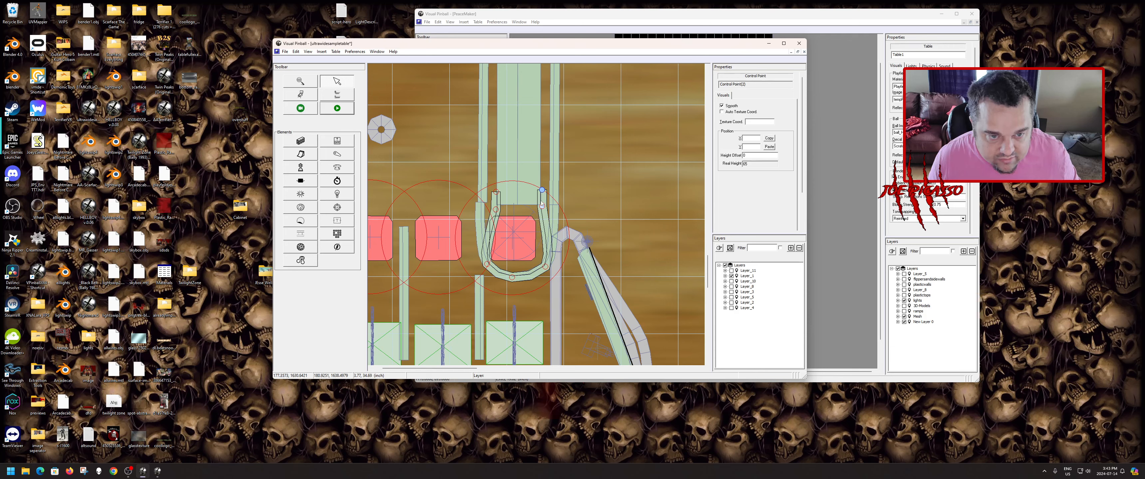
click(542, 206)
- Add two control points on the right side of the duplicated wire and pull them outward to follow the upper loop
right_click(545, 225)
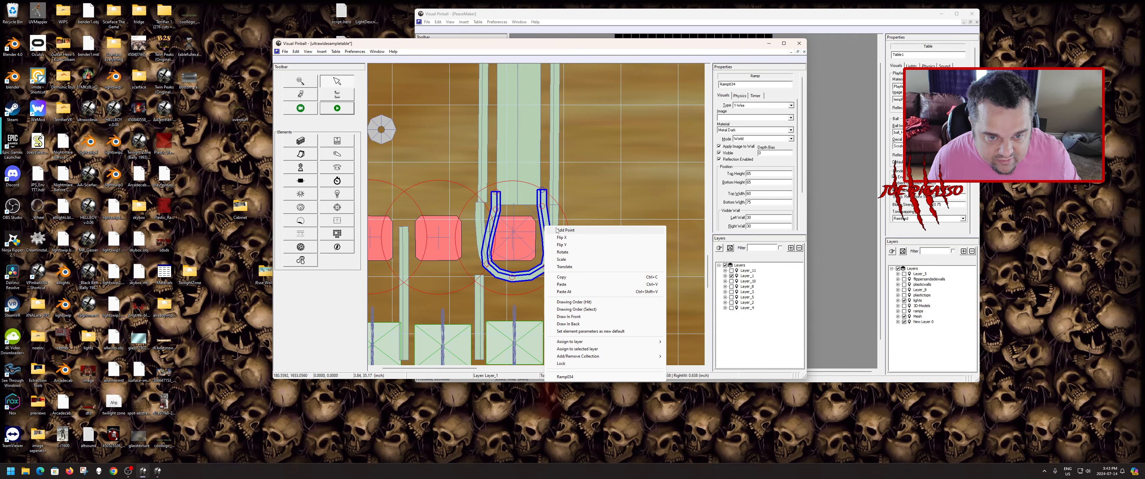
click(565, 230)
click(551, 222)
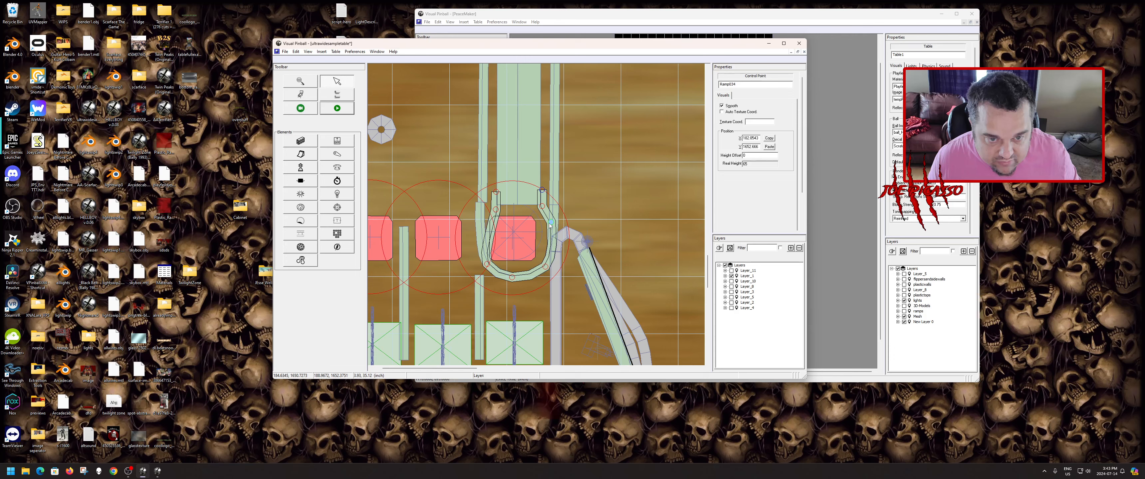
click(550, 225)
right_click(550, 226)
click(566, 244)
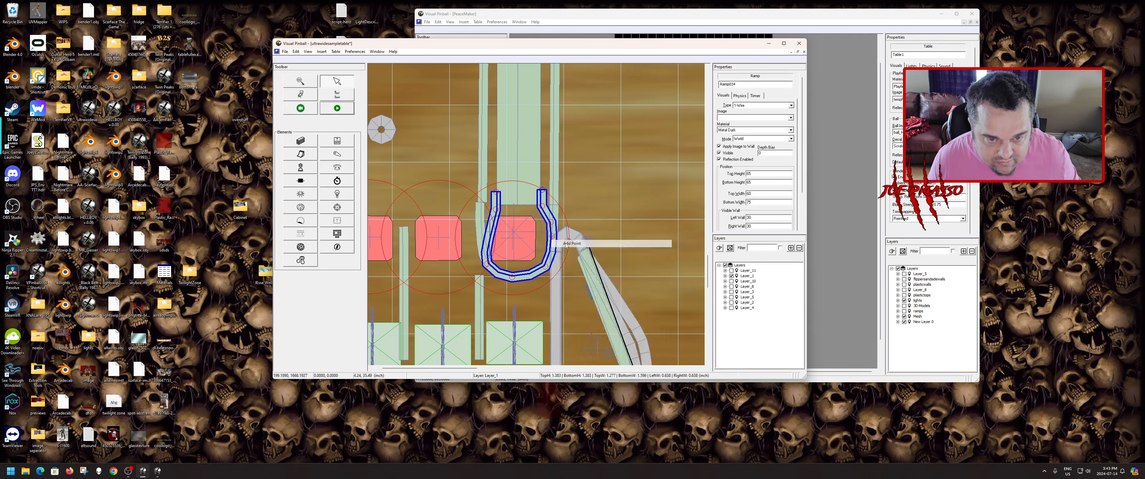
click(555, 242)
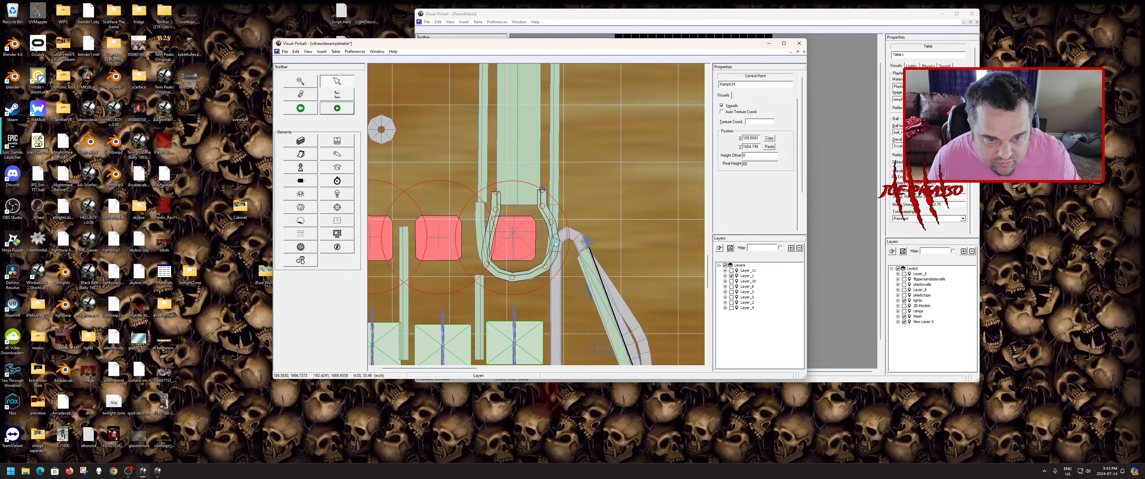
- Add two control points on the left side of the duplicated wire and pull them outward to mirror the right side's bulge
click(495, 224)
right_click(494, 224)
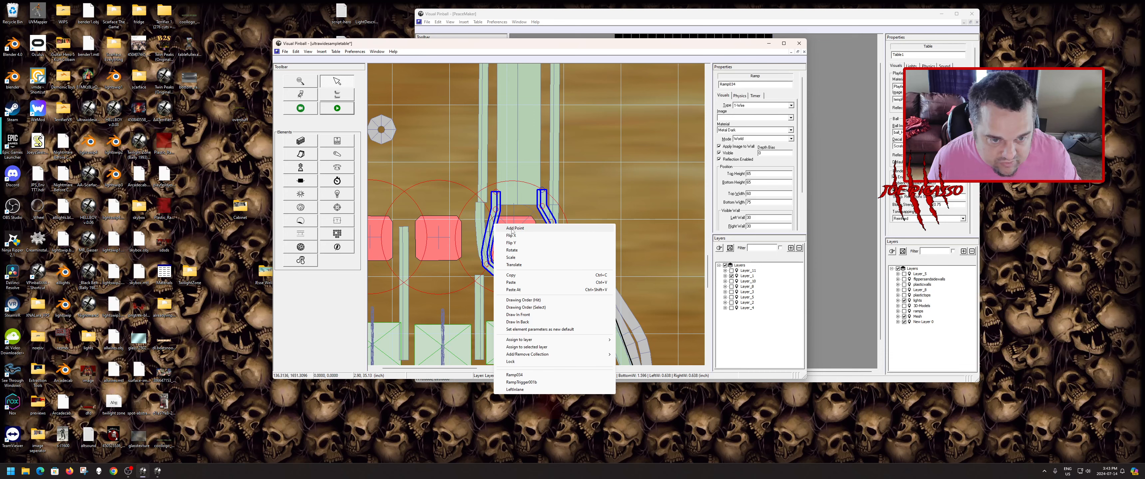
click(512, 229)
click(487, 225)
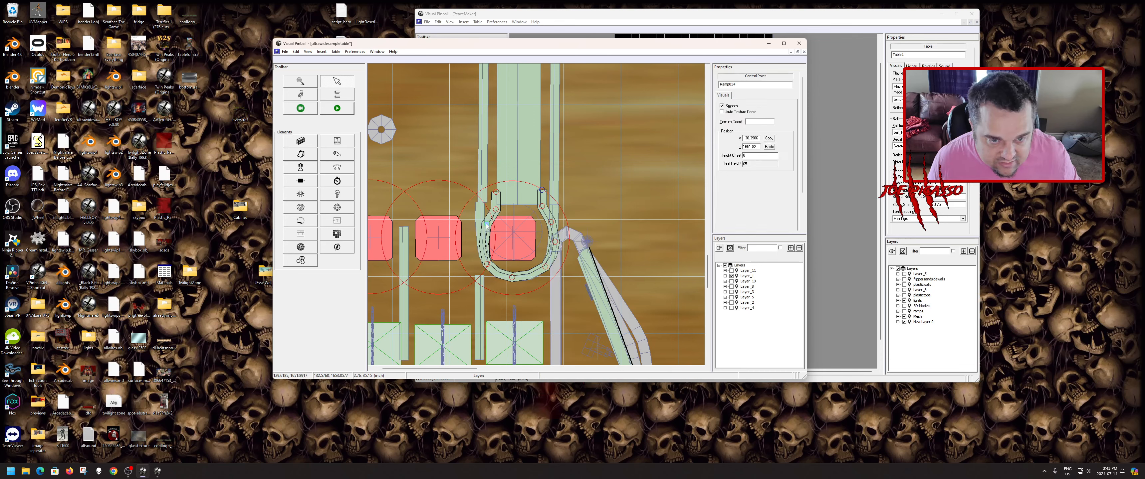
drag(486, 225, 485, 223)
click(486, 225)
right_click(487, 231)
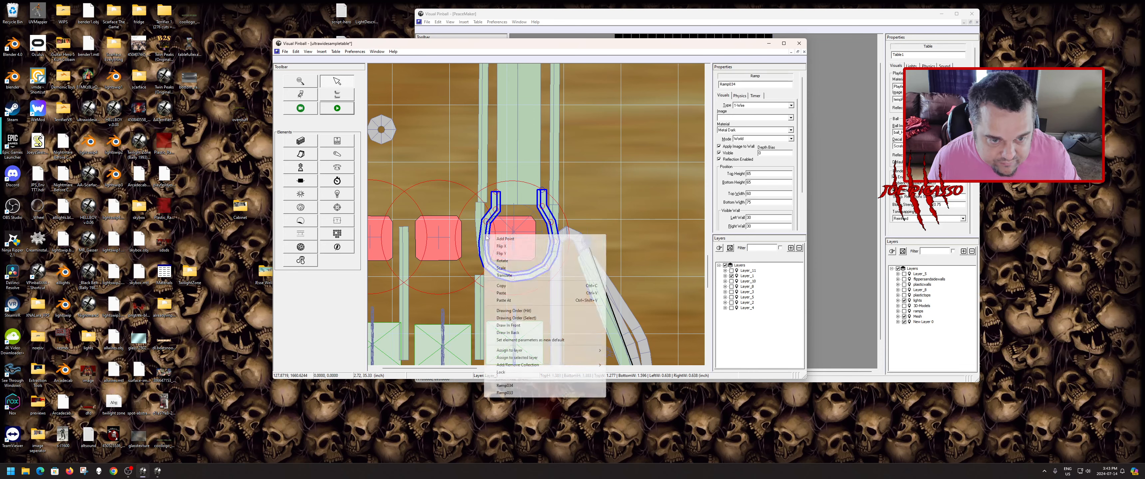
key(Escape)
click(484, 237)
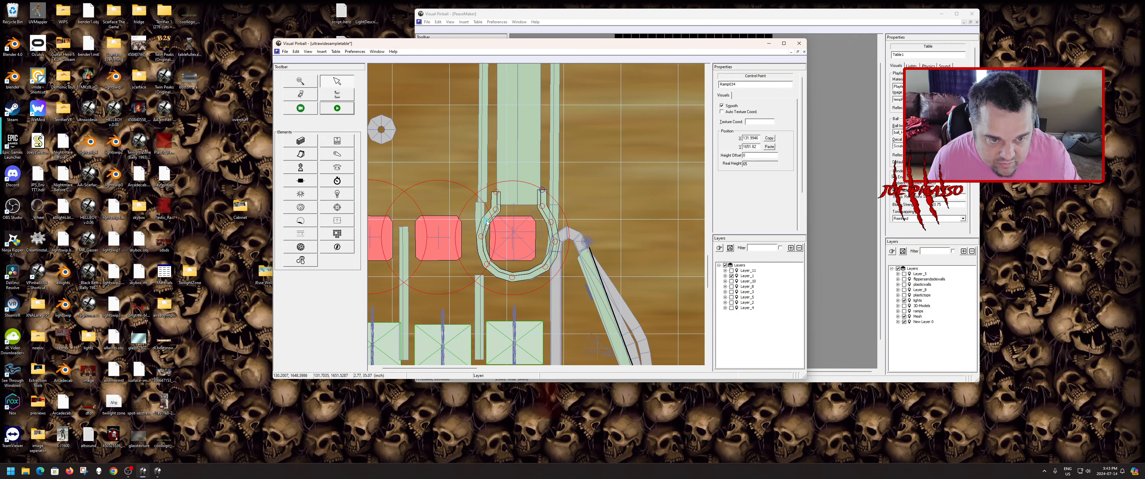
- Fine-tune the control point below the duplicated wire's left end and nudge its right end slightly down to even out the loop
drag(489, 221, 498, 197)
click(498, 209)
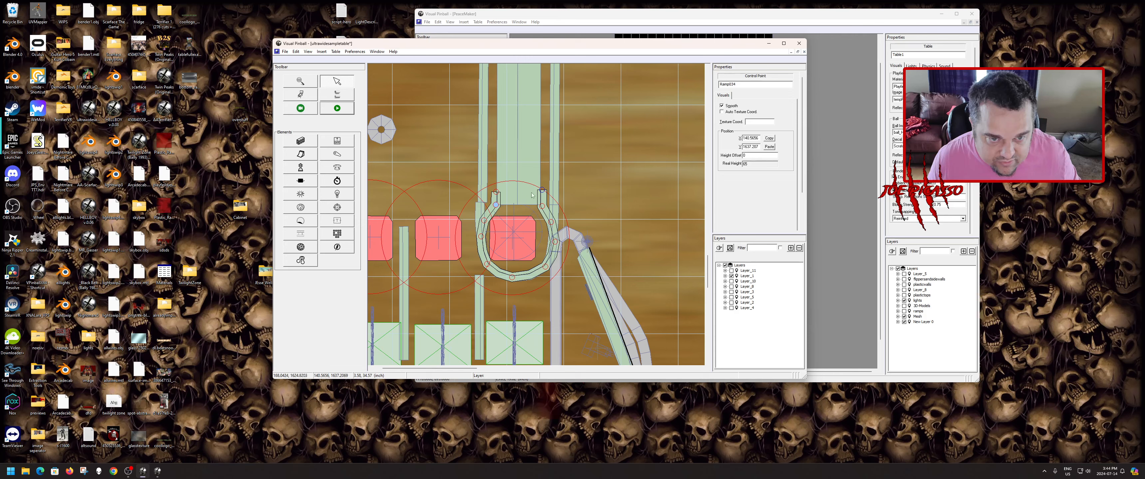
click(543, 194)
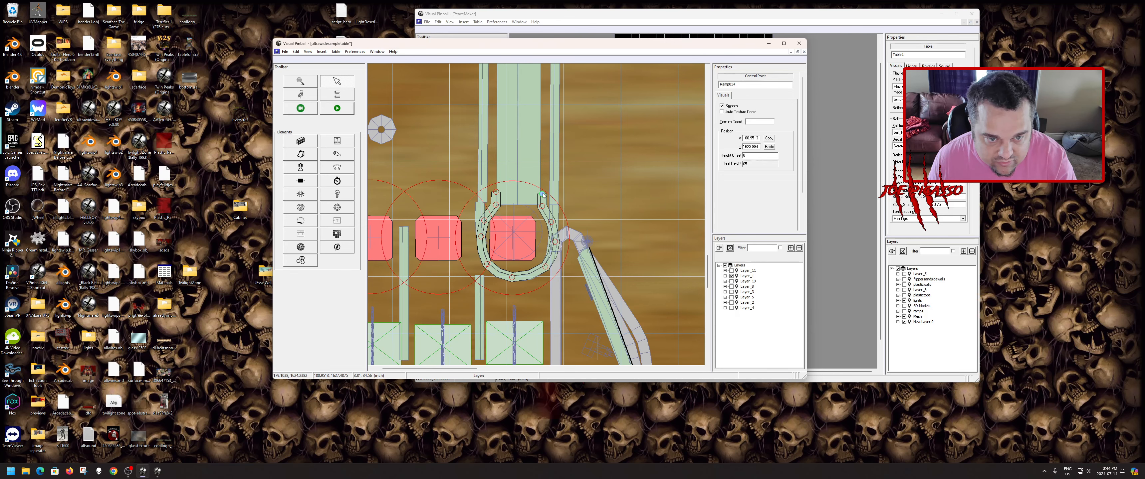
drag(543, 194, 543, 196)
scroll(530, 209, down, 2)
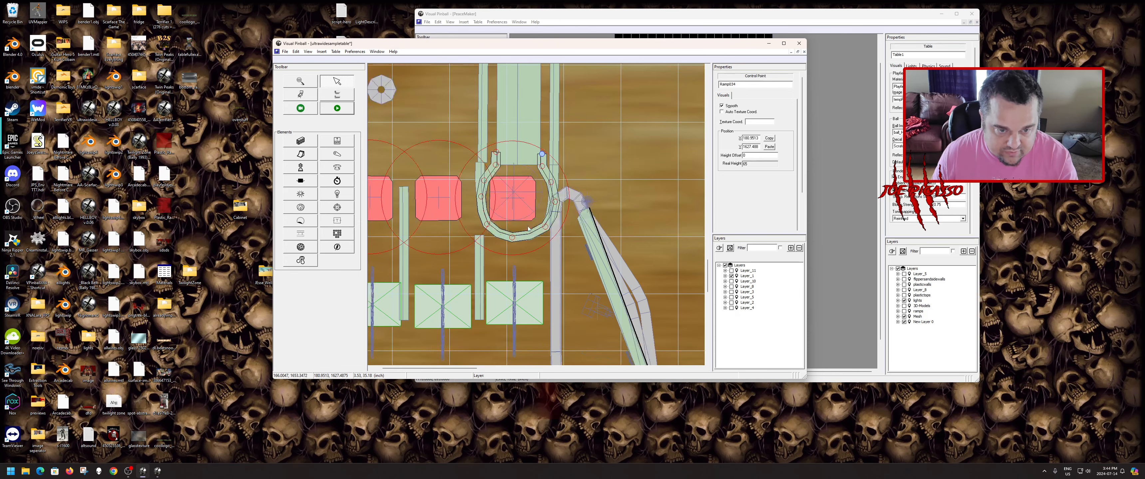
scroll(531, 208, up, 2)
click(545, 201)
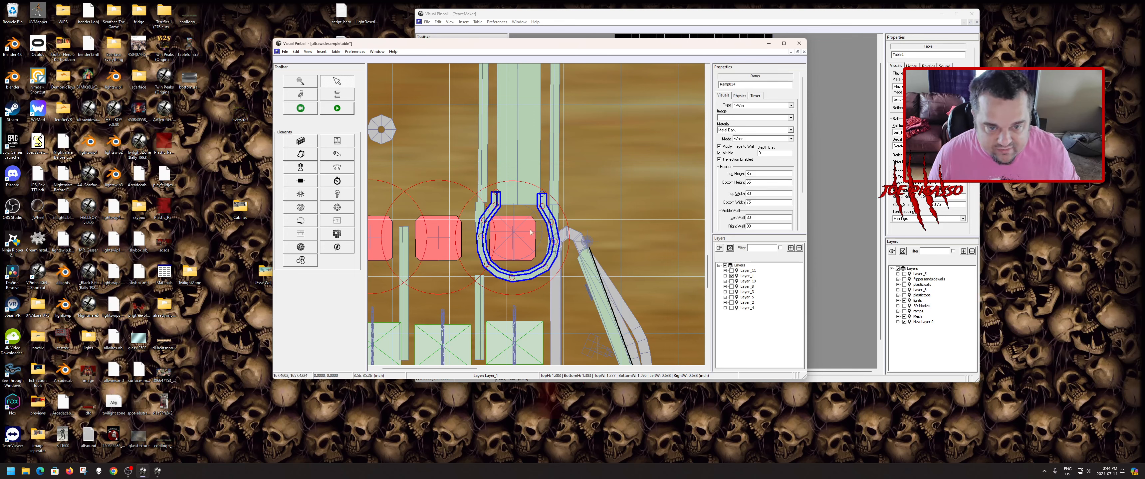
- Make the upper U-shaped wire invisible, run the table to check the lower end loop, and pause the game
click(553, 220)
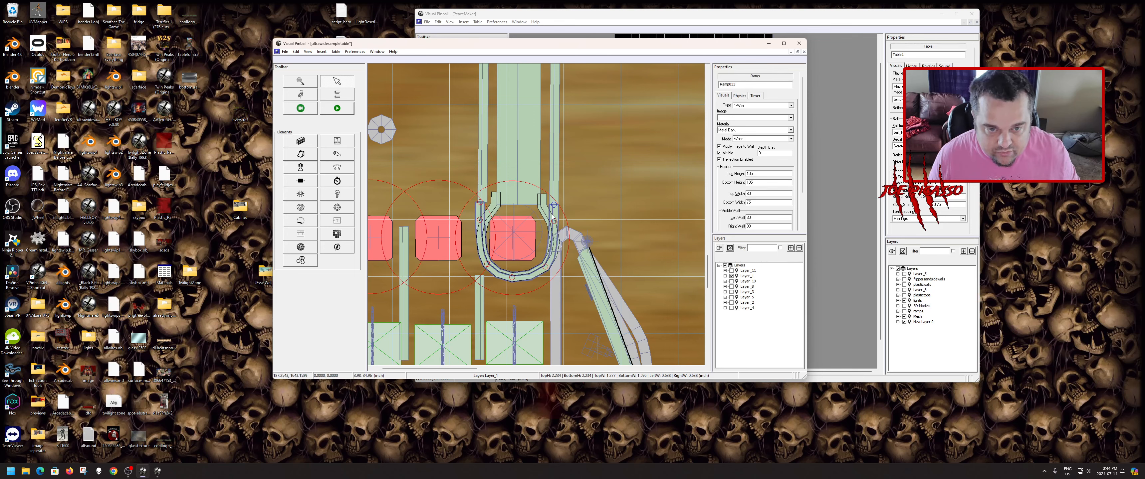
click(720, 154)
click(337, 109)
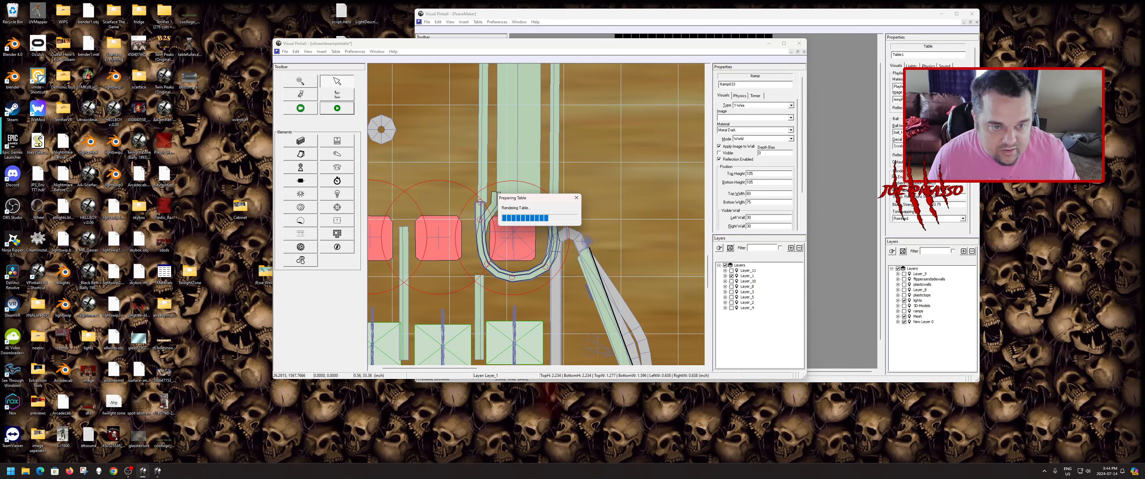
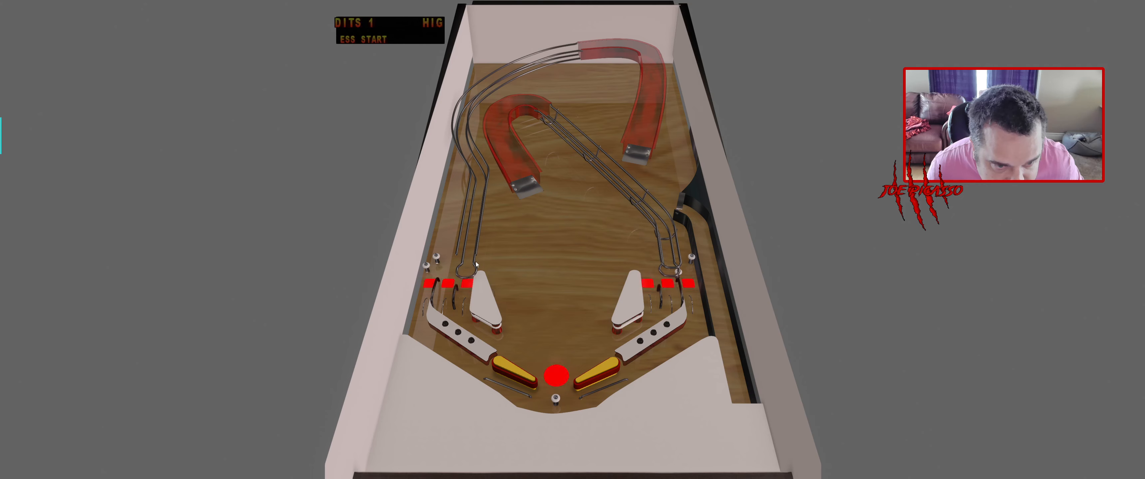
key(Escape)
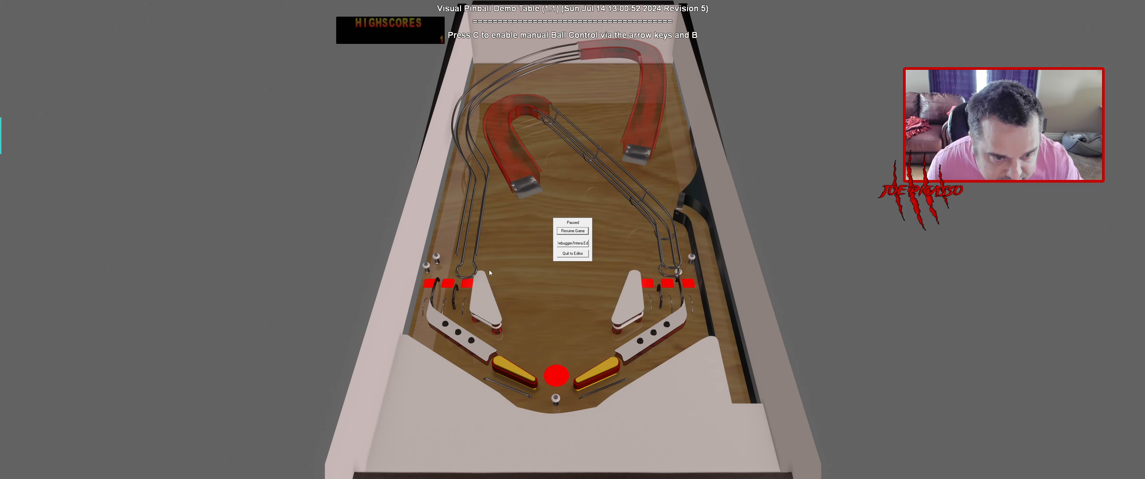
- End the test run and nudge the two end control points on the lower wire loop's right side slightly left
click(572, 253)
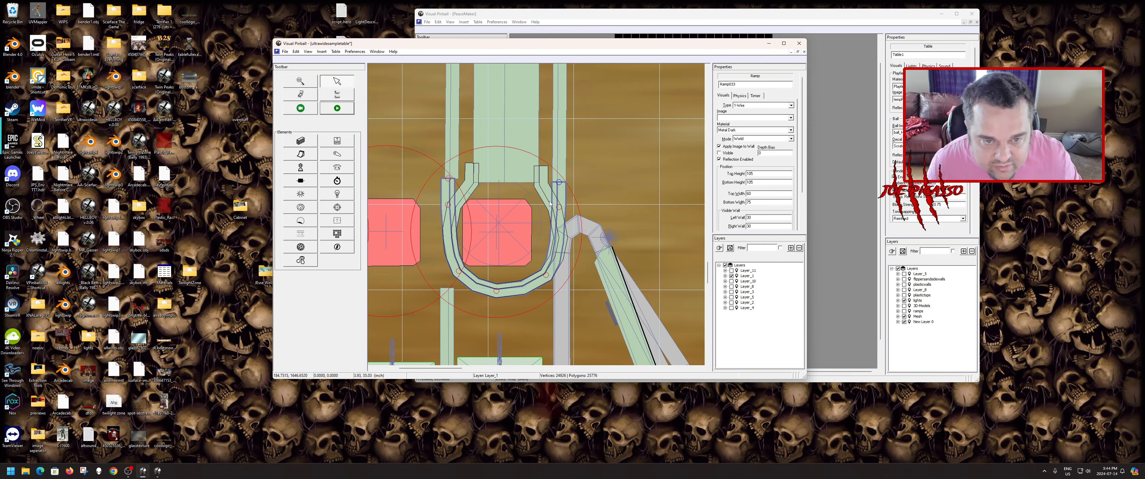
scroll(550, 204, up, 2)
click(529, 188)
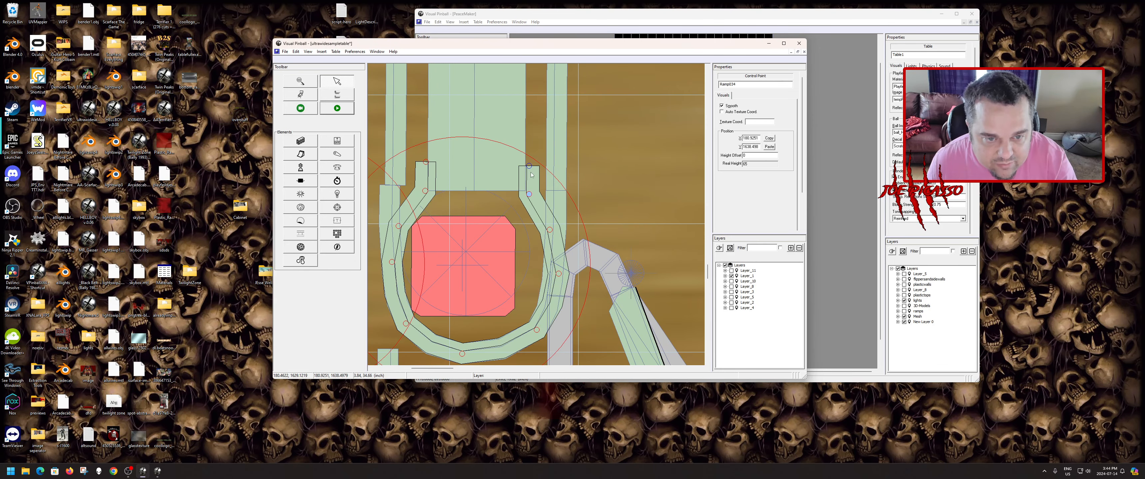
click(529, 195)
key(Left)
key(Left)
key(Left)
key(Left)
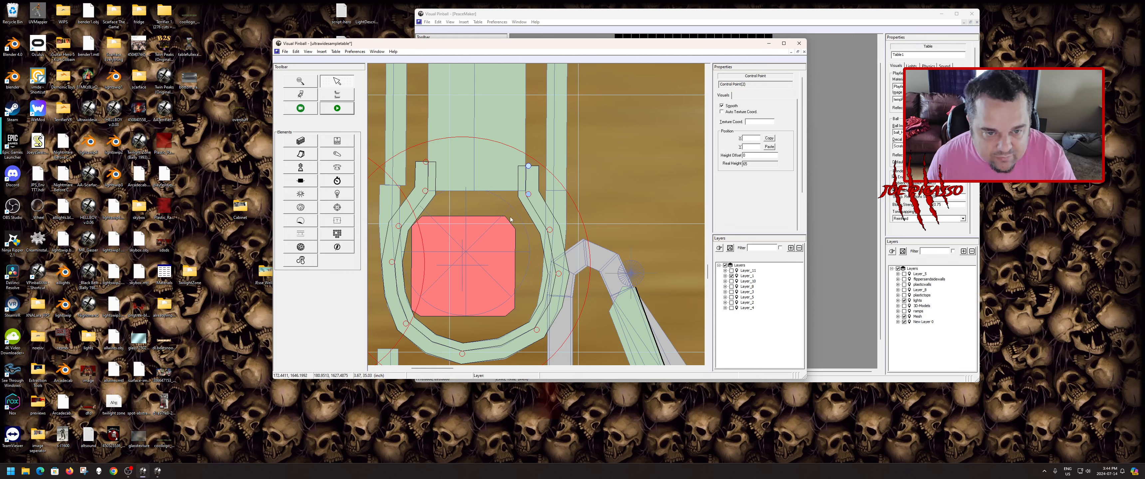
- Lock the lower wire loop in place
click(534, 182)
right_click(535, 182)
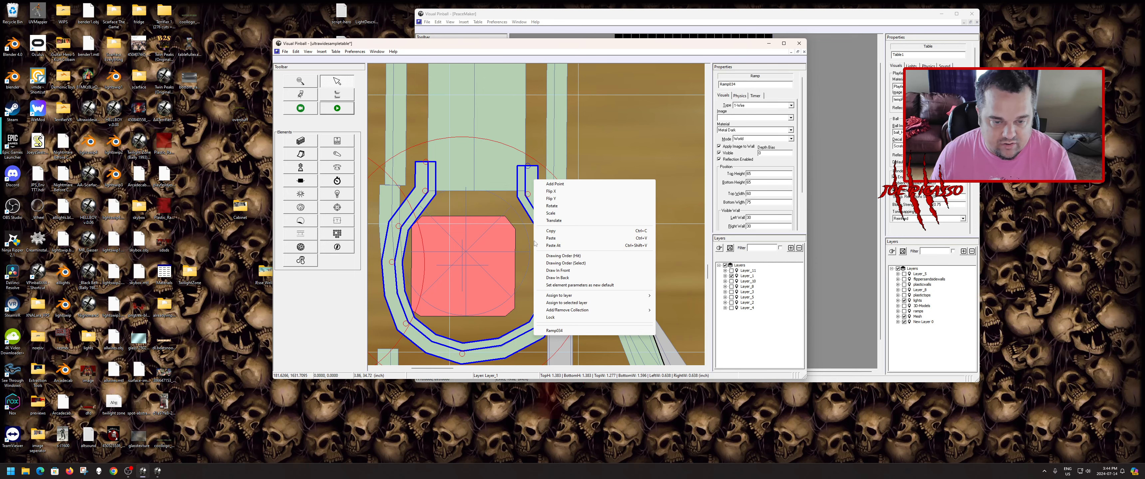
click(547, 318)
- Make the upper U-shaped wire visible again, run the table to check both loops, and return to the editor
click(561, 203)
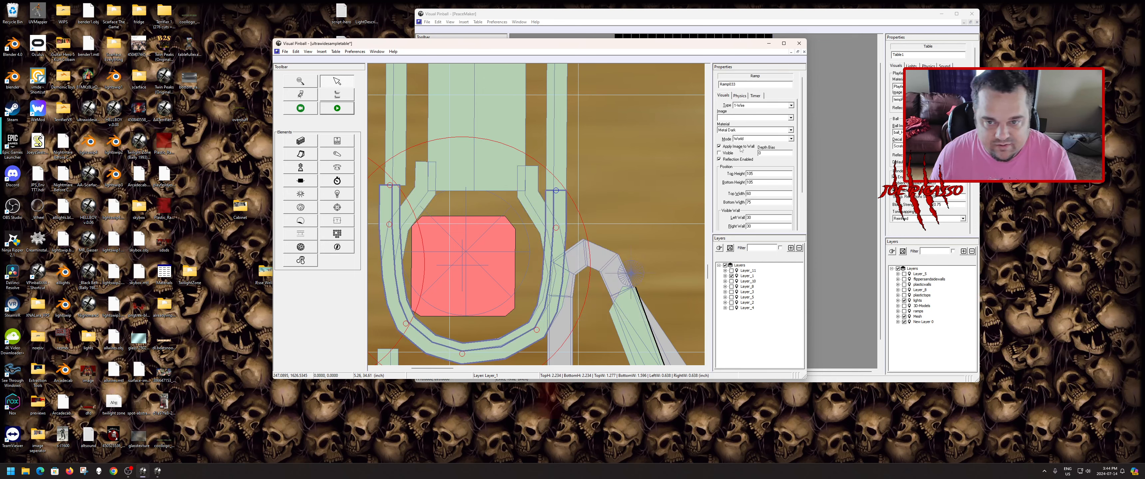
click(720, 153)
click(337, 109)
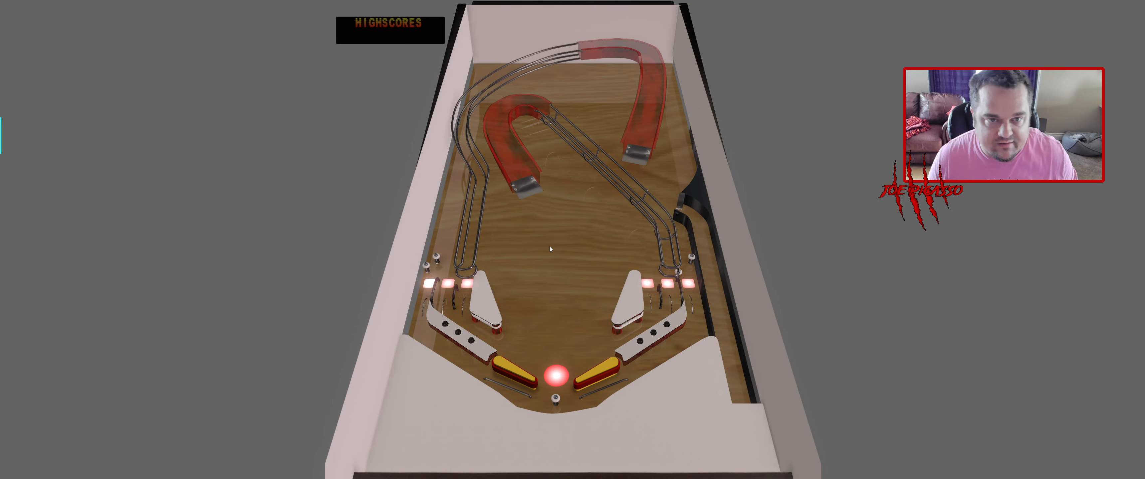
key(Escape)
click(578, 254)
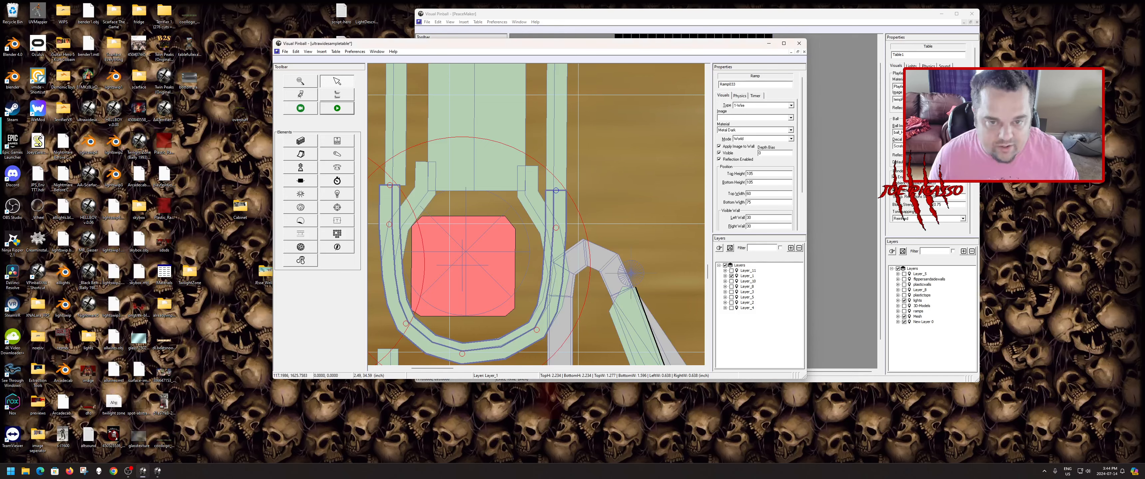
- Place a new ramp to the right of the left wire ramp and set its type to 1 Wire
scroll(494, 226, up, 3)
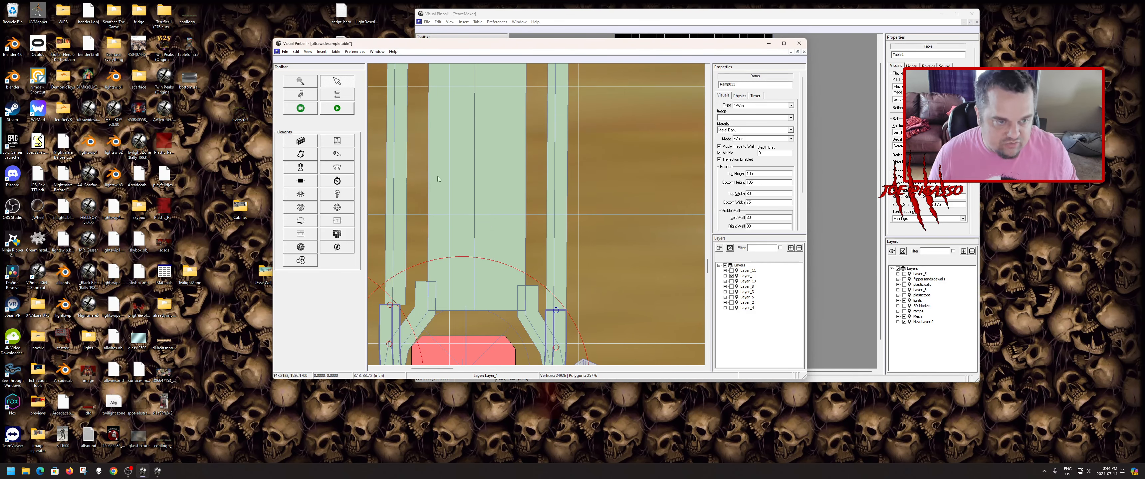
click(610, 180)
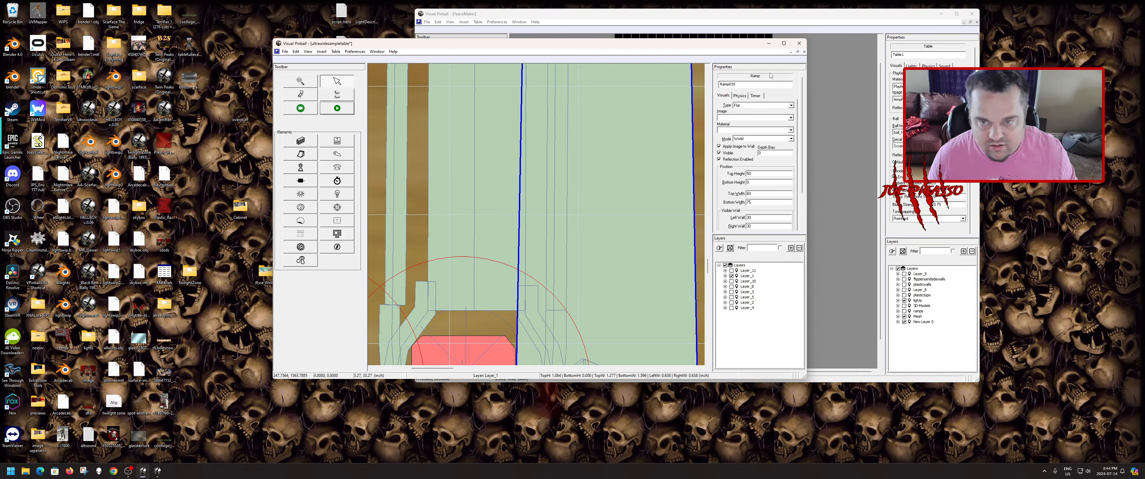
click(755, 104)
click(745, 108)
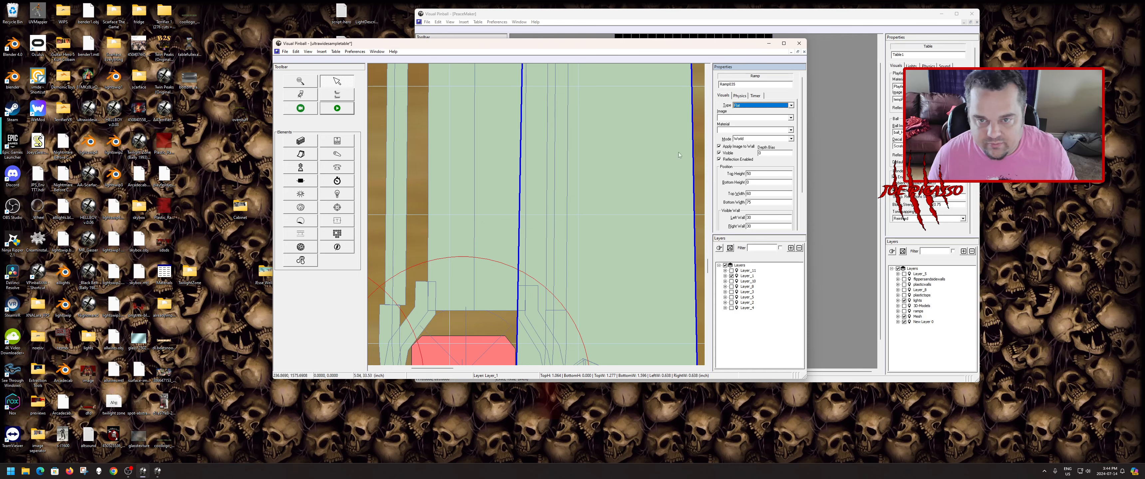
scroll(744, 111, down, 5)
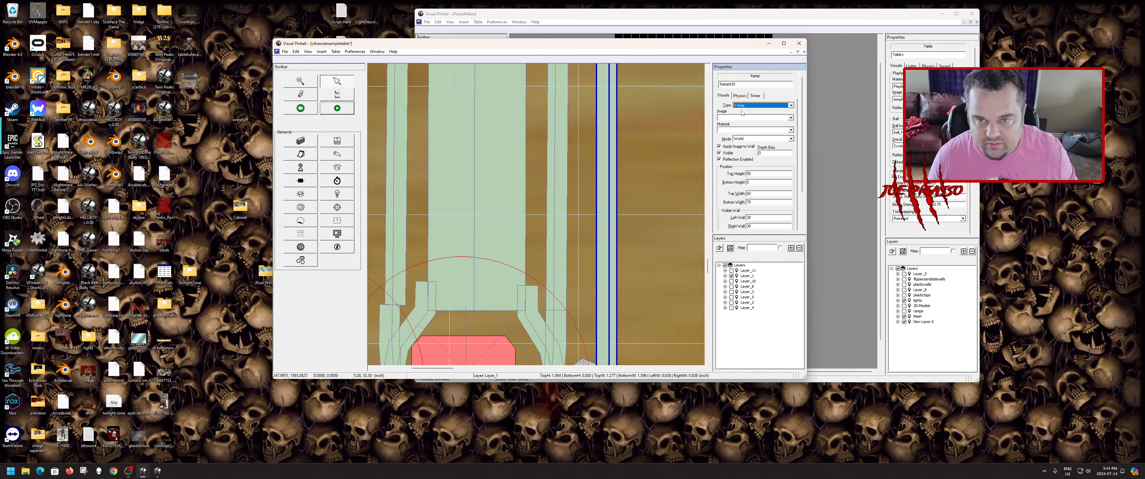
- Shorten the new single wire by pulling its lower end up and its upper end down
scroll(595, 163, down, 5)
drag(607, 250, 615, 72)
scroll(608, 247, up, 5)
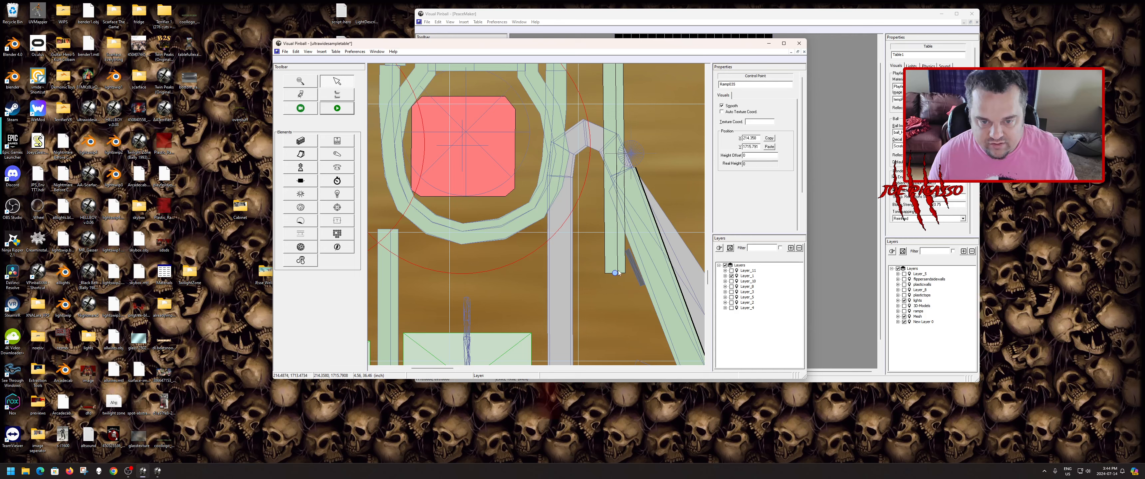
drag(615, 273, 612, 109)
scroll(622, 189, up, 5)
scroll(622, 189, up, 10)
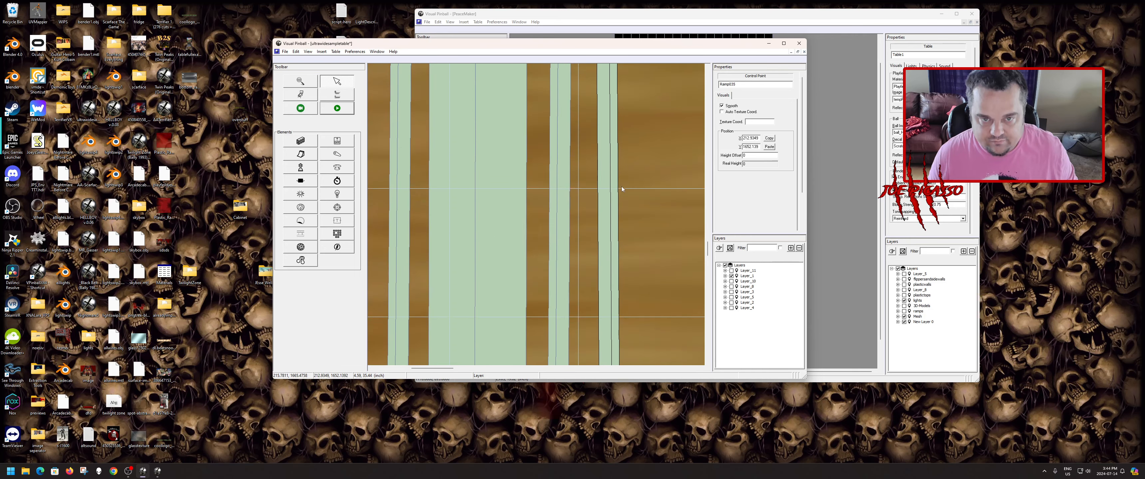
drag(607, 220, 607, 352)
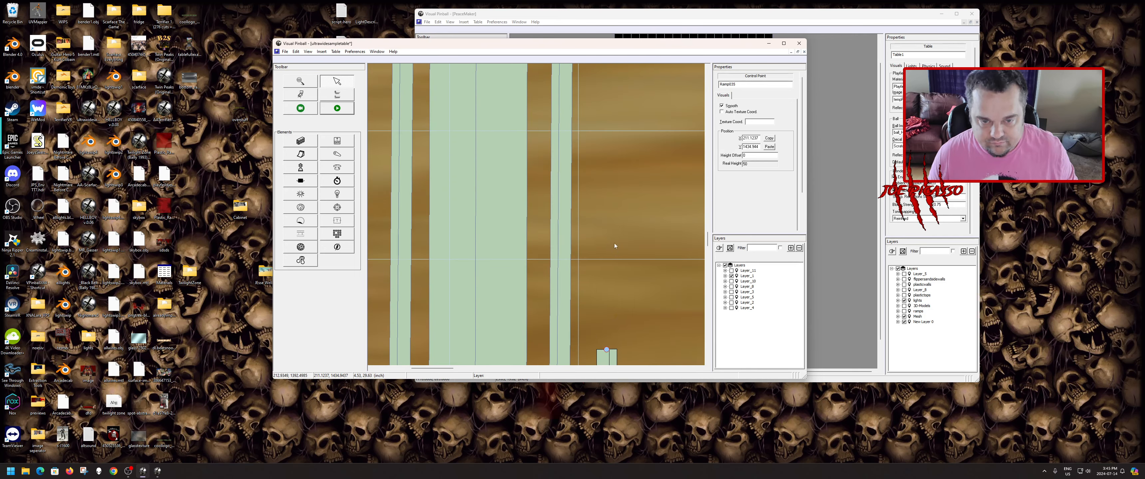
scroll(615, 243, down, 2)
scroll(603, 240, down, 1)
scroll(526, 238, up, 2)
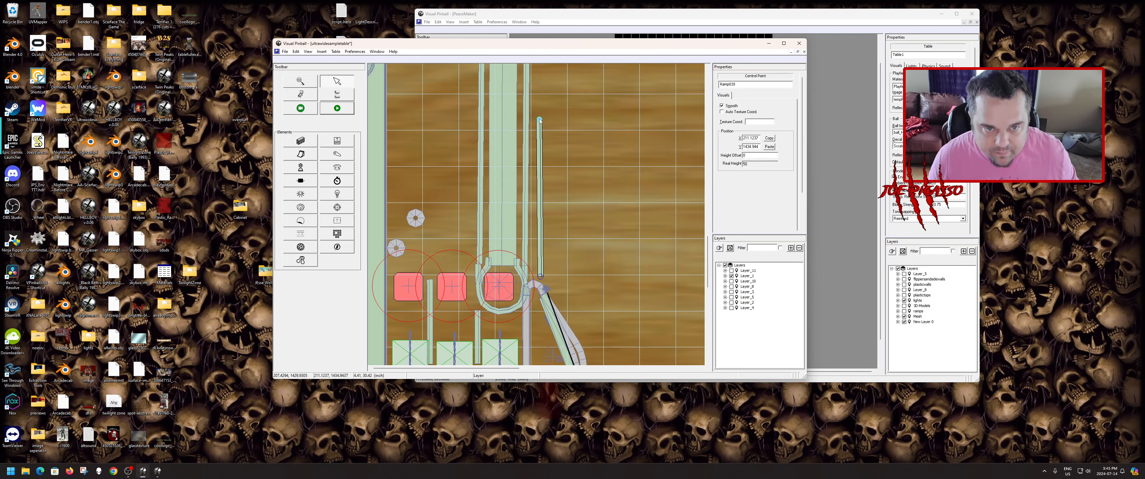
drag(539, 120, 542, 200)
click(568, 225)
scroll(555, 213, down, 2)
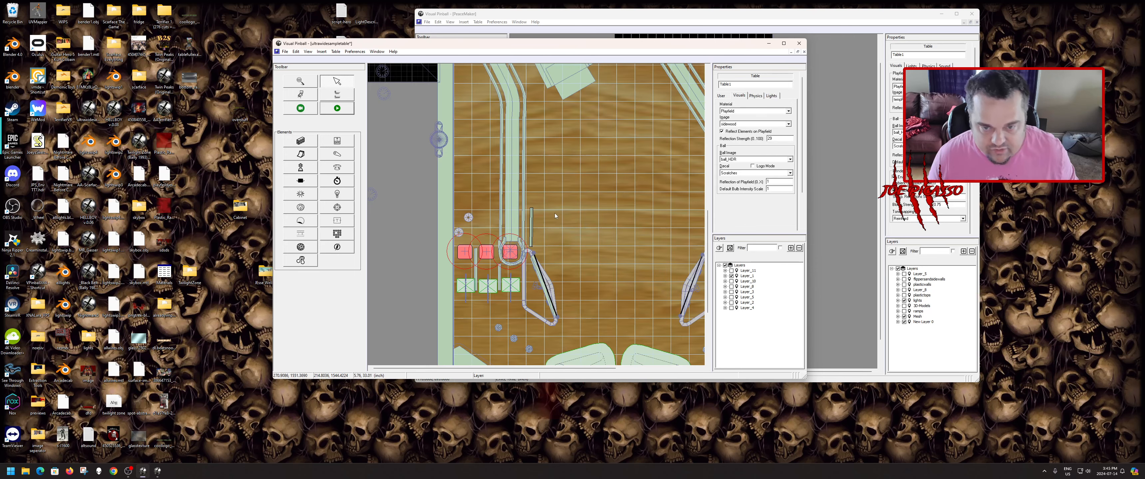
- Move the short wire onto the left wire ramp and lay it crosswise, with its ends just outside the two guide wires
scroll(561, 203, up, 3)
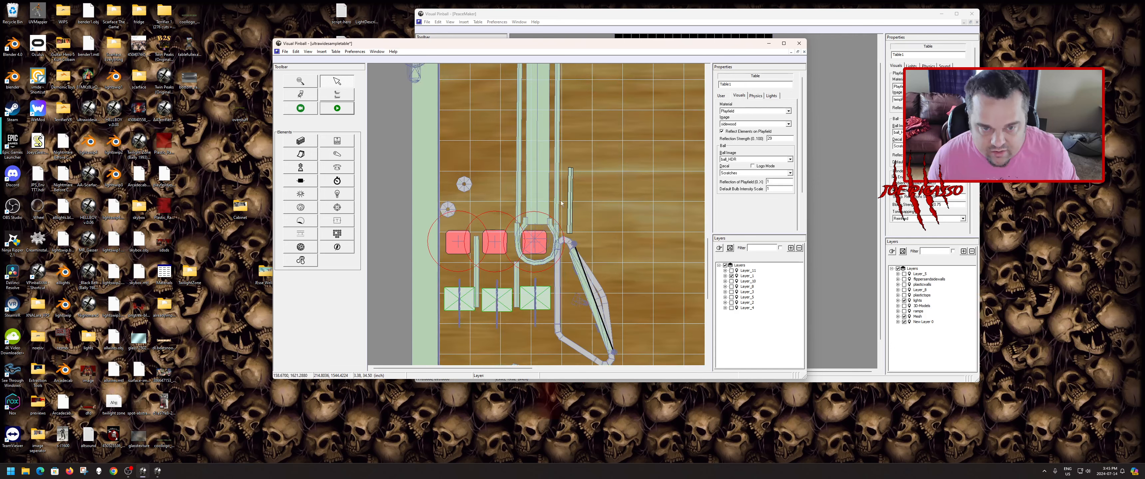
drag(573, 199, 533, 158)
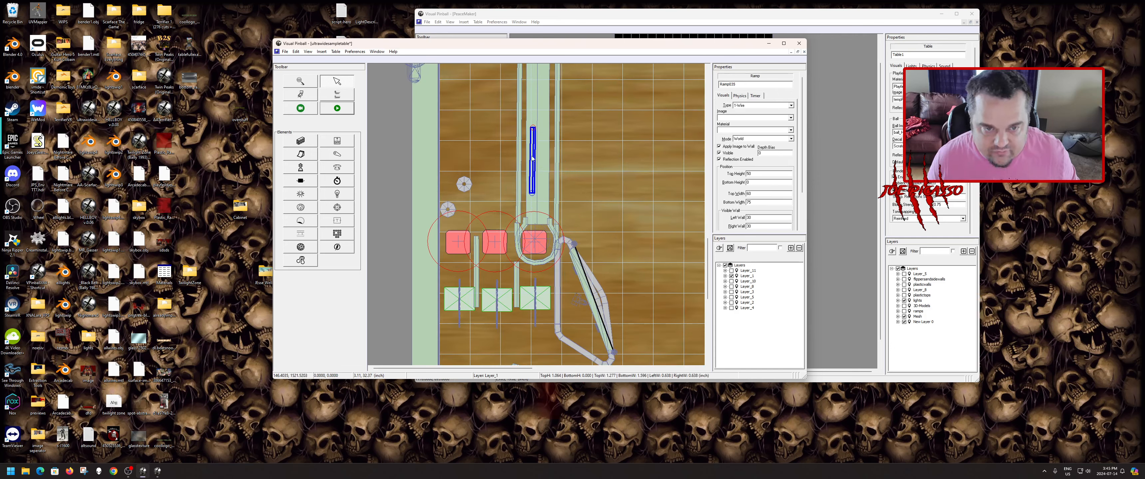
scroll(533, 158, up, 1)
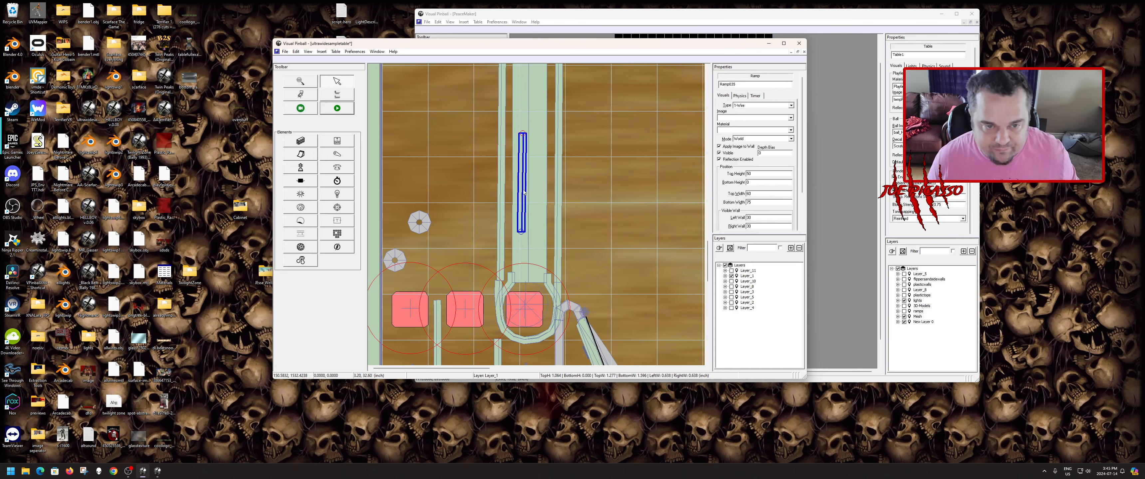
drag(521, 232, 496, 202)
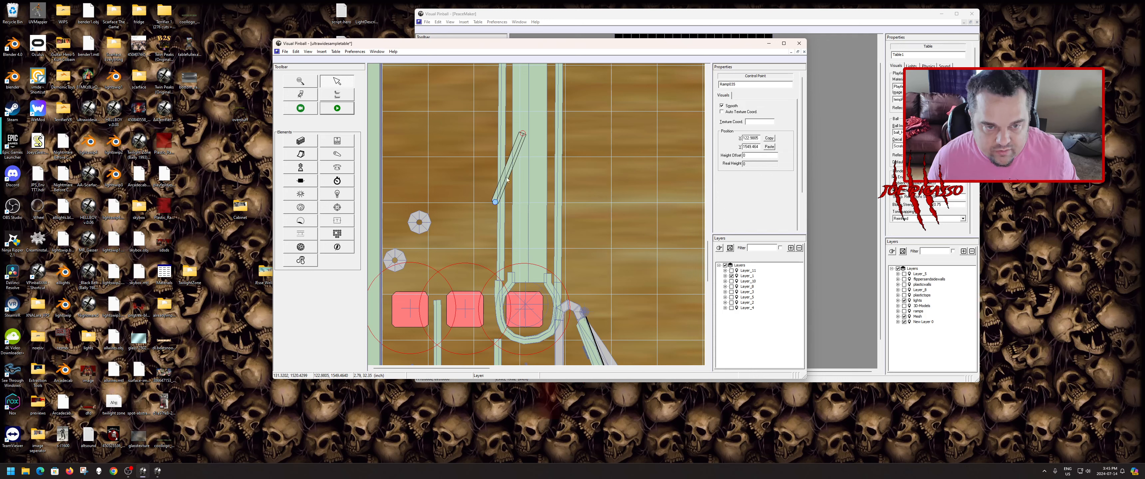
drag(524, 137, 566, 207)
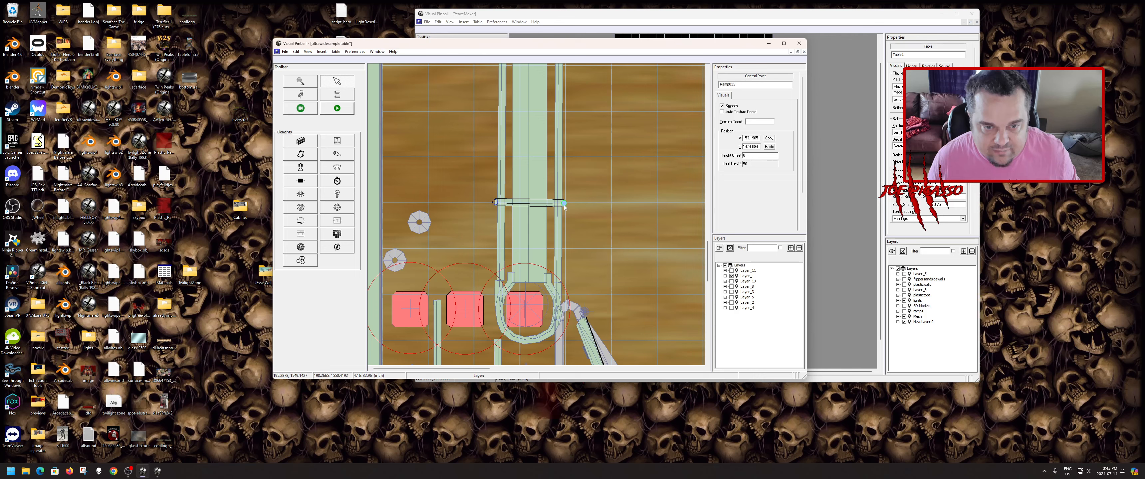
click(495, 203)
scroll(543, 227, up, 2)
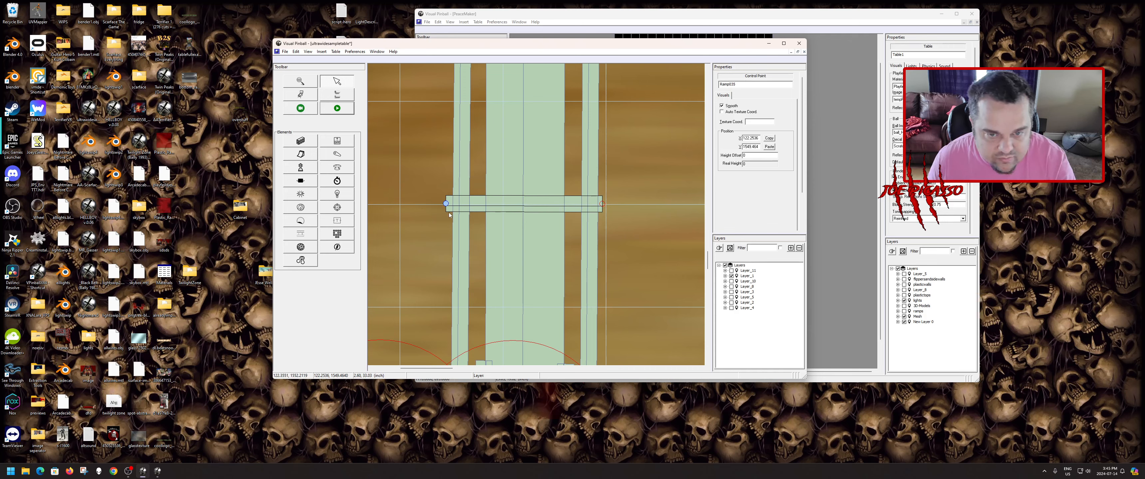
- Add a control point to the two-wire ramp where the cross wire passes and copy the point's real height
click(506, 226)
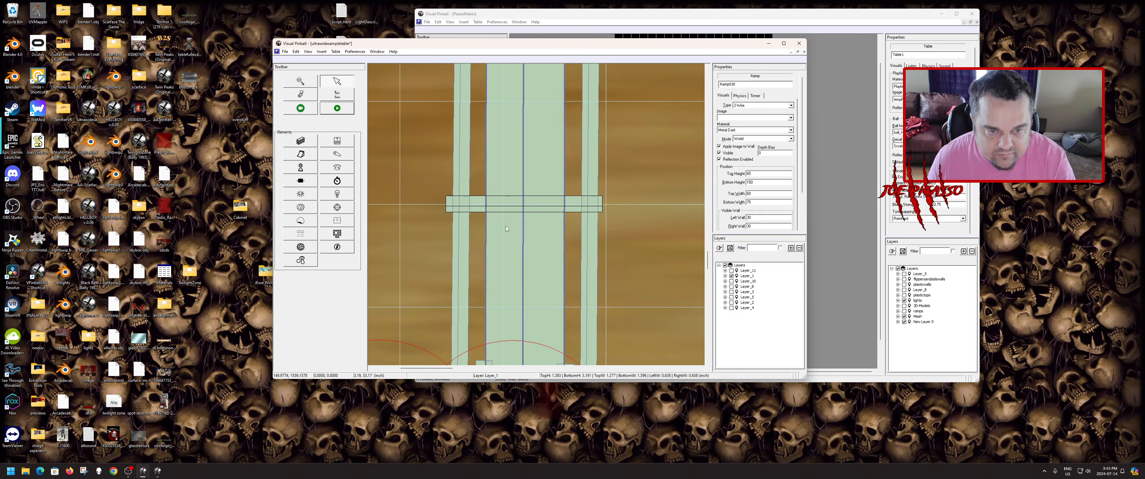
right_click(523, 207)
click(547, 211)
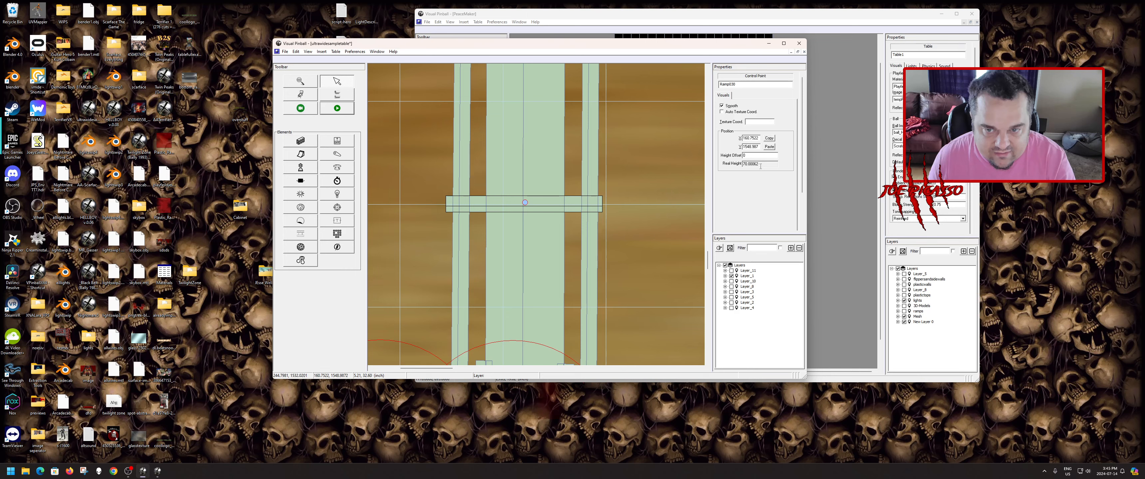
drag(759, 164, 744, 166)
key(ctrl+c)
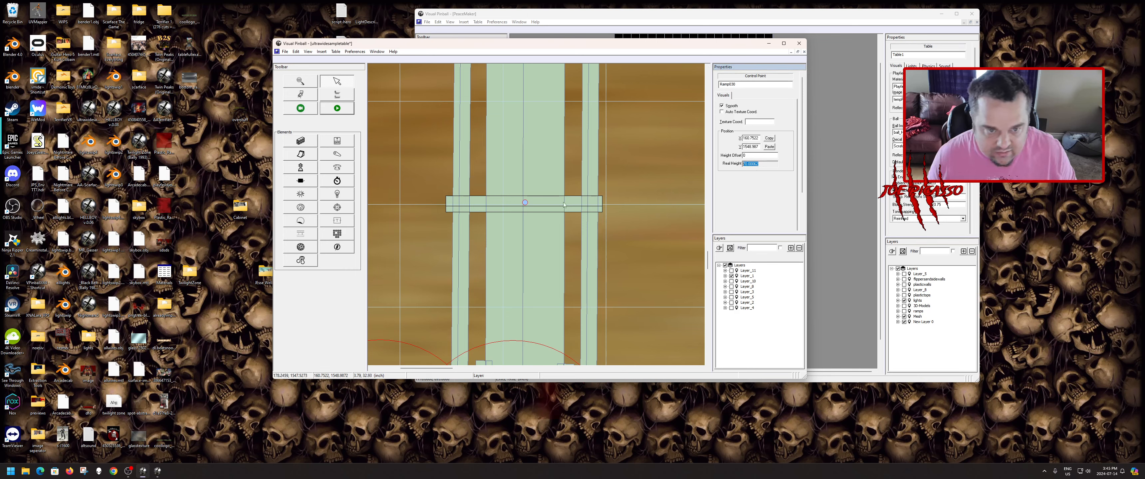
right_click(525, 204)
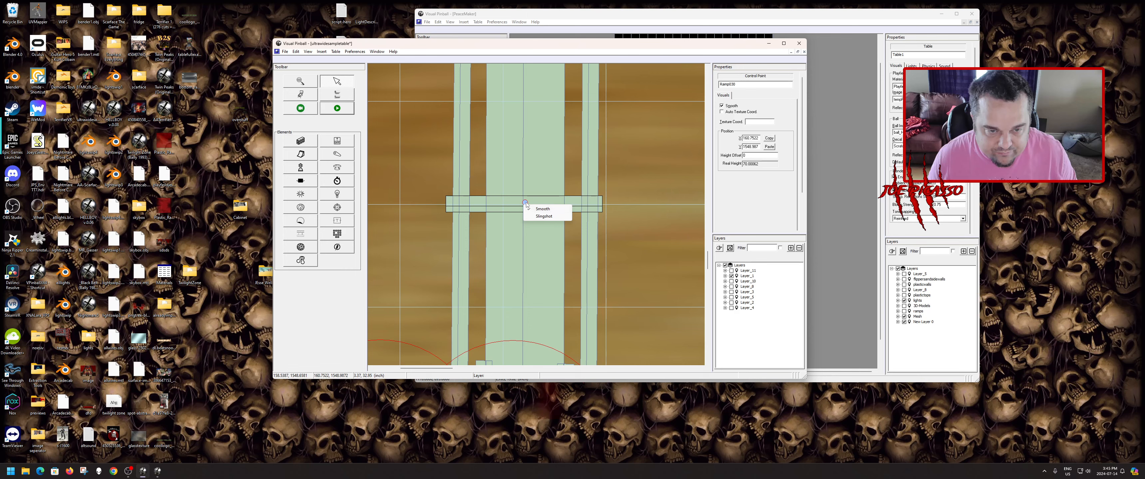
click(550, 257)
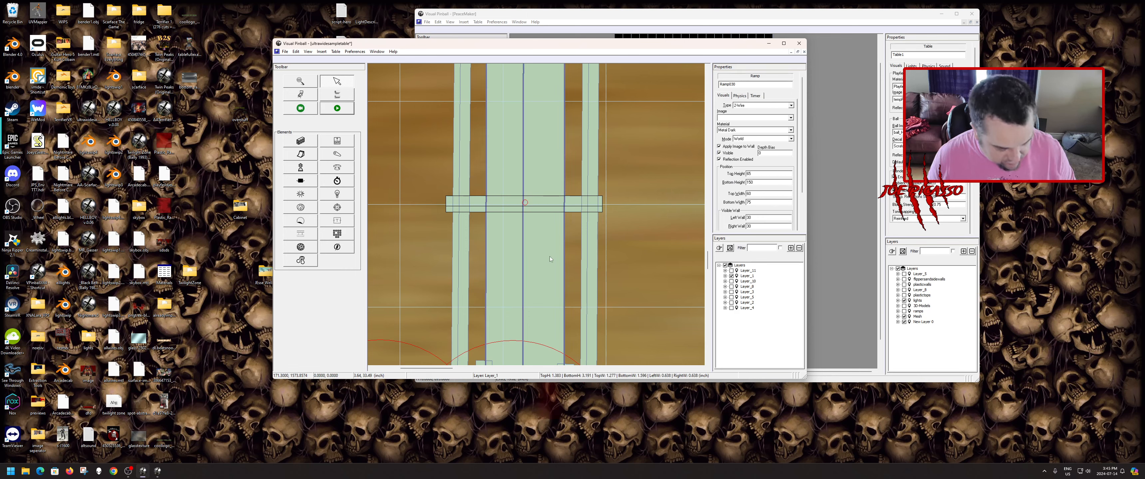
- Set the cross wire's bottom and top heights to the copied ramp height of about 70
click(569, 209)
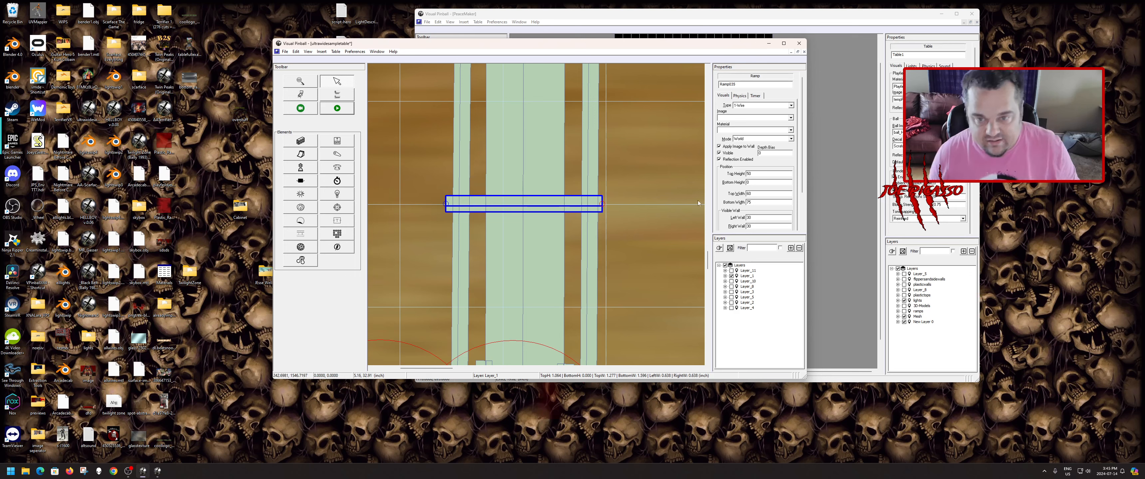
drag(756, 182, 706, 182)
key(ctrl+v)
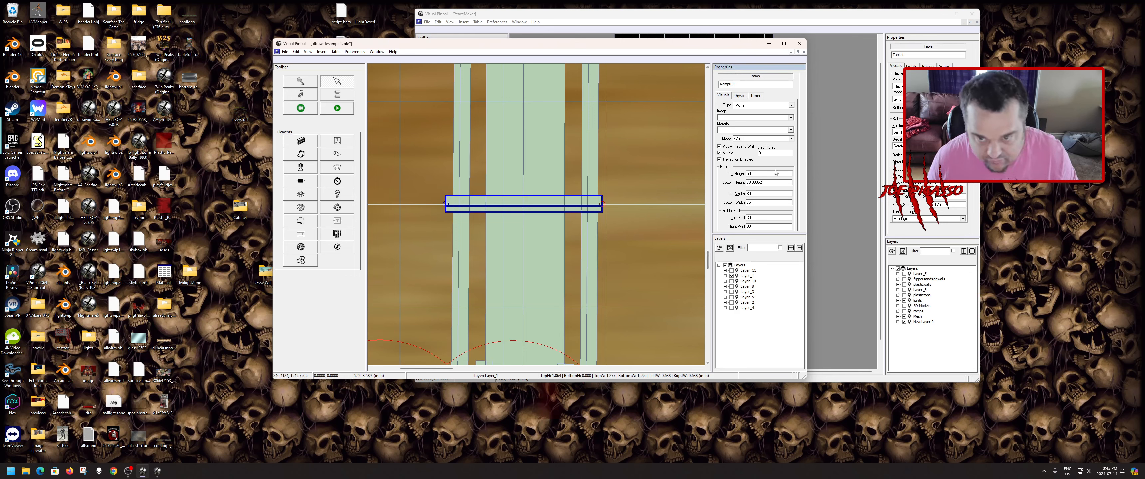
key(ctrl+v)
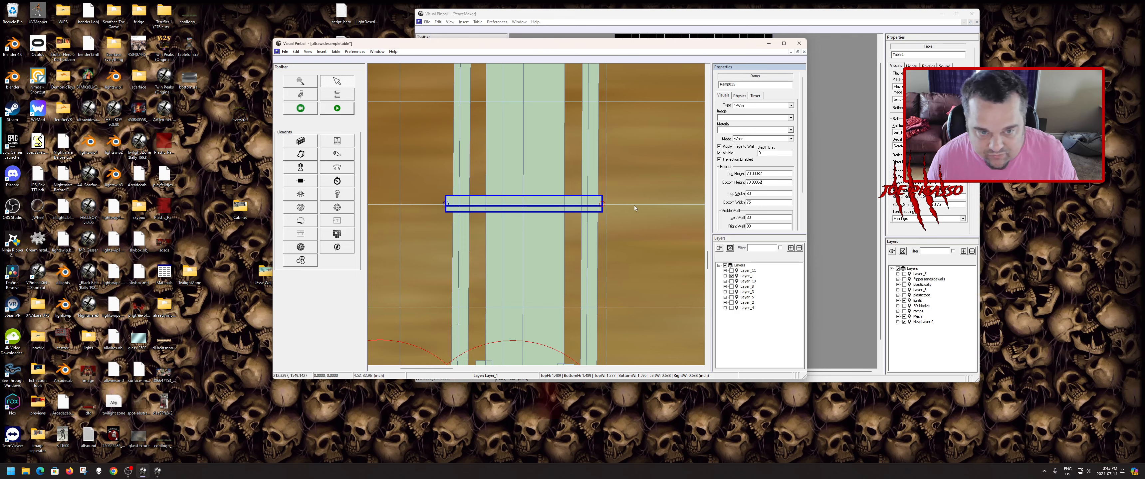
- Add two control points to the cross wire, one near each guide wire, and adjust their positions along the wire
right_click(567, 208)
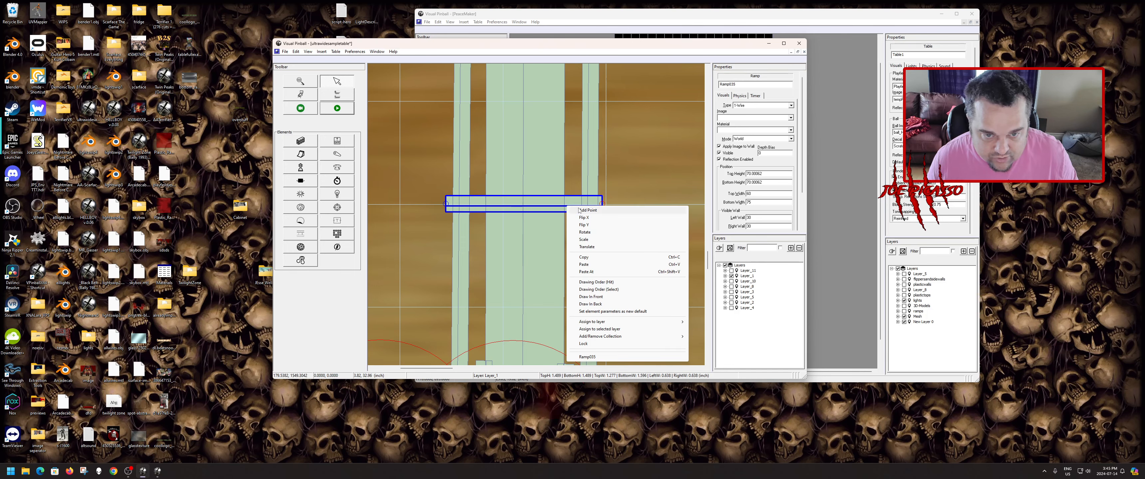
click(581, 213)
right_click(481, 205)
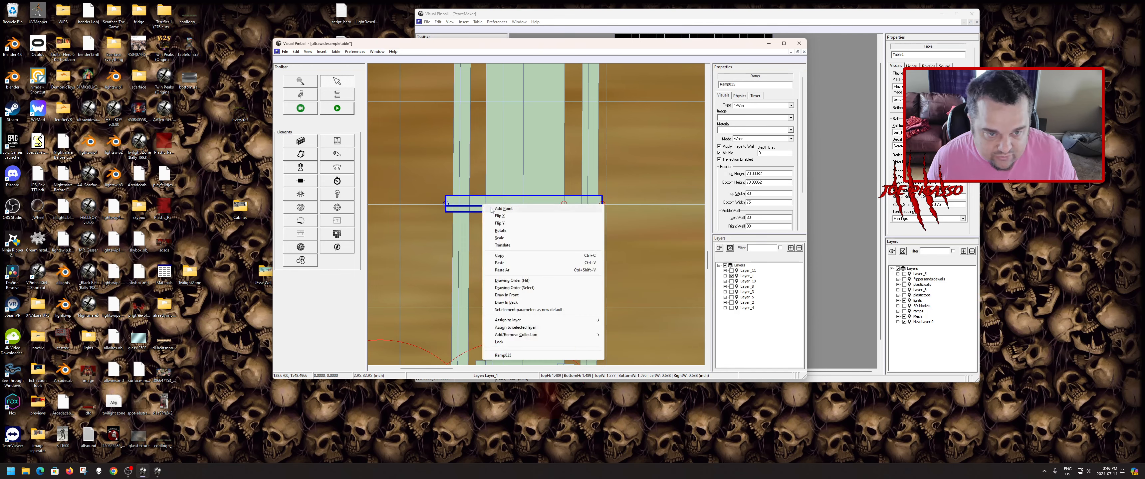
click(494, 211)
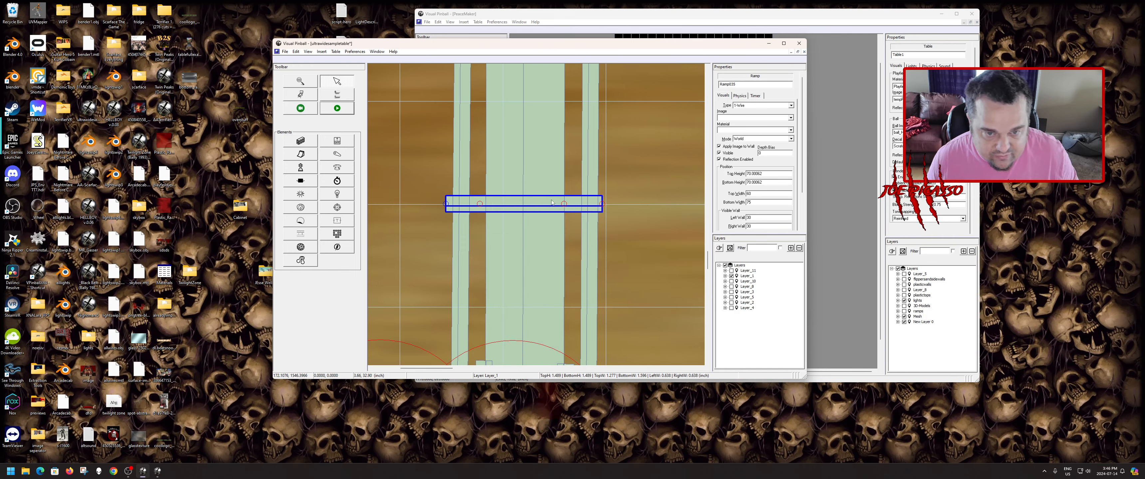
click(480, 204)
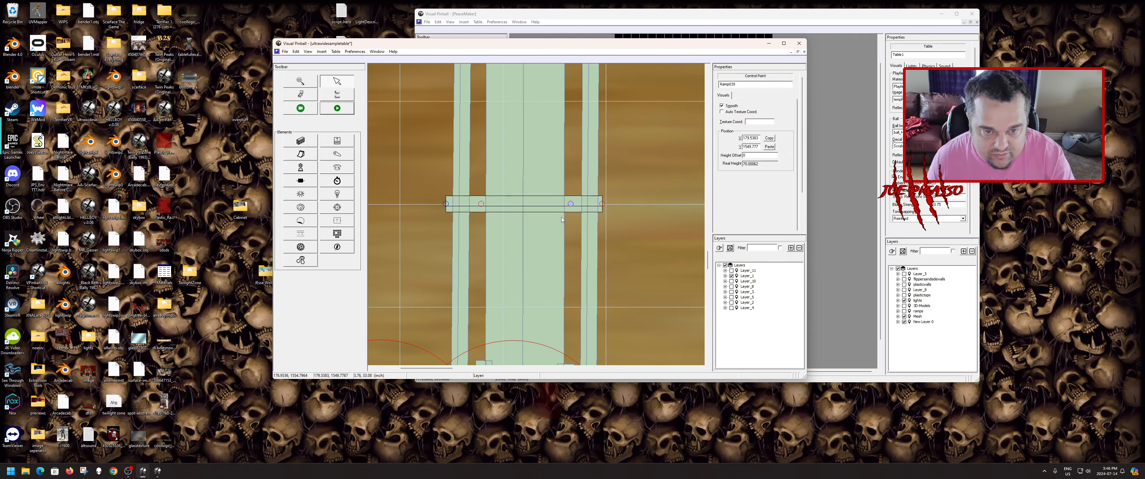
click(601, 210)
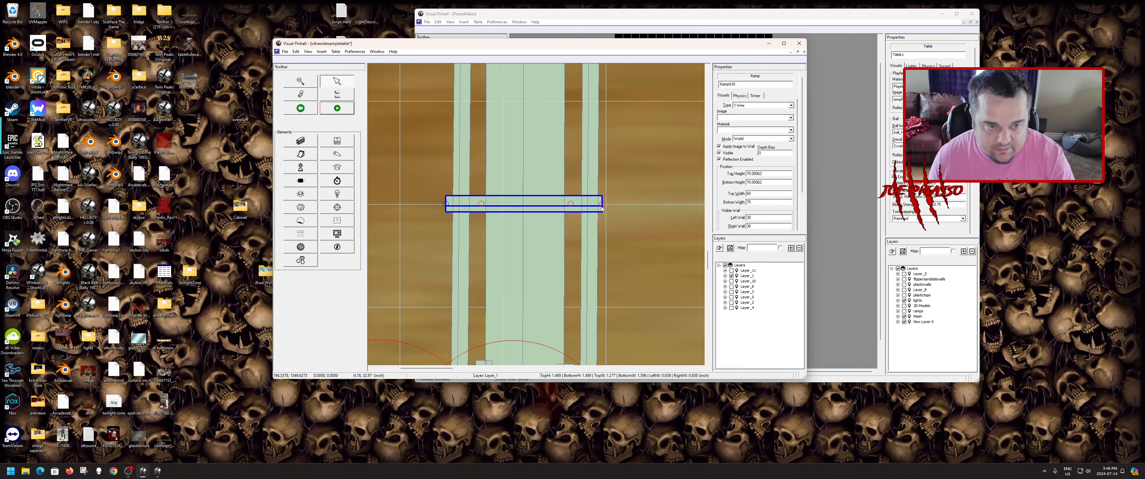
- Nudge the cross wire's right end point slightly outward and set the height offset of both end points to 40
click(602, 204)
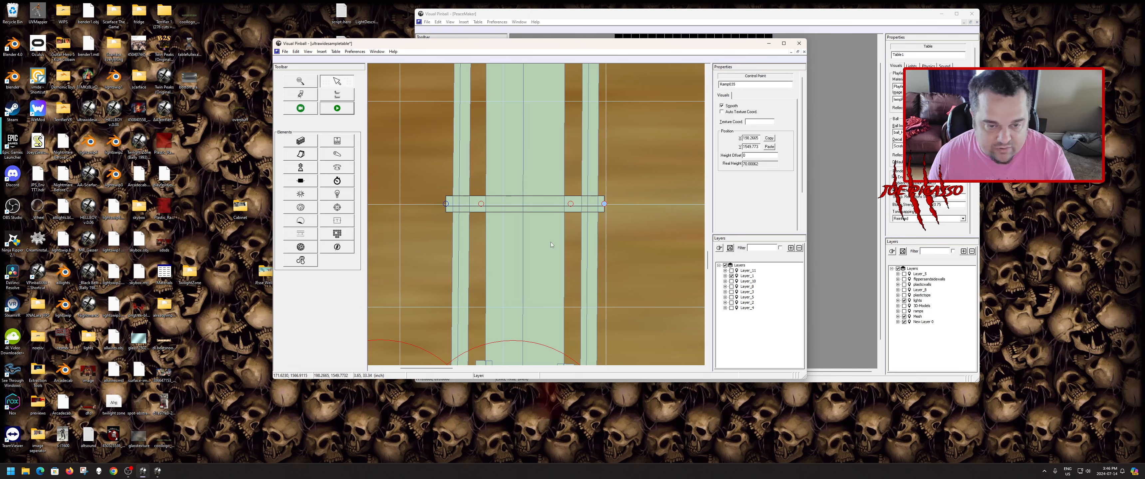
click(568, 240)
click(603, 206)
click(603, 206)
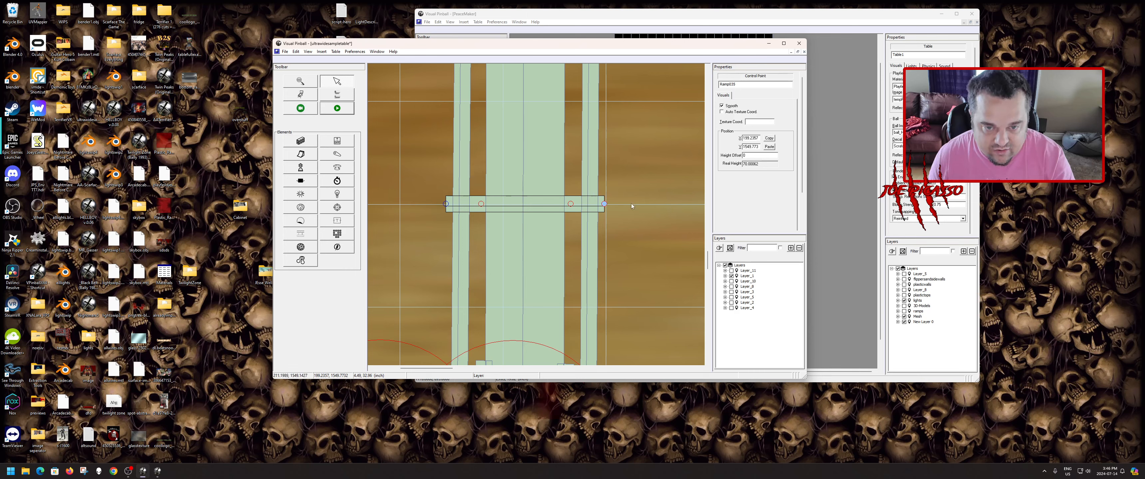
double_click(754, 156)
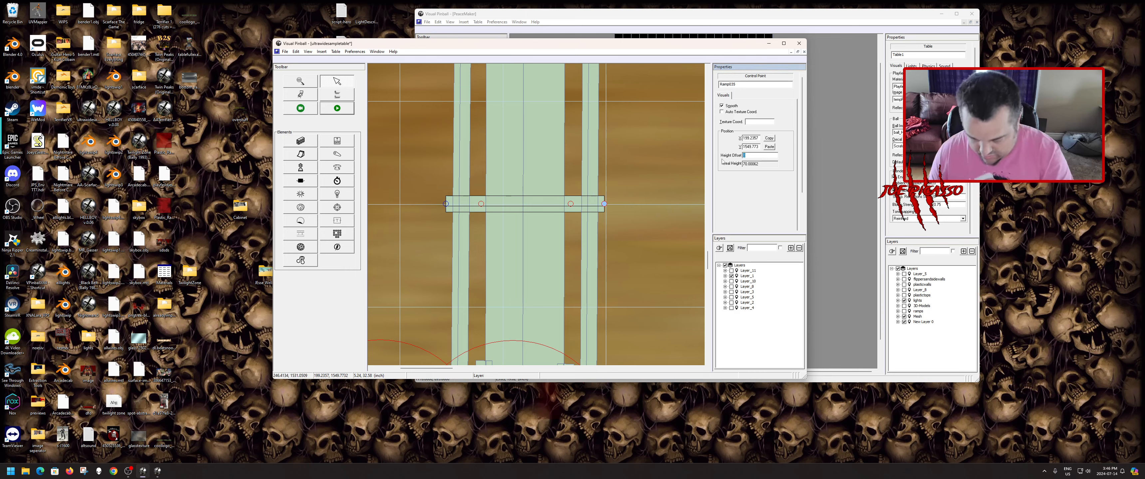
click(446, 204)
double_click(747, 156)
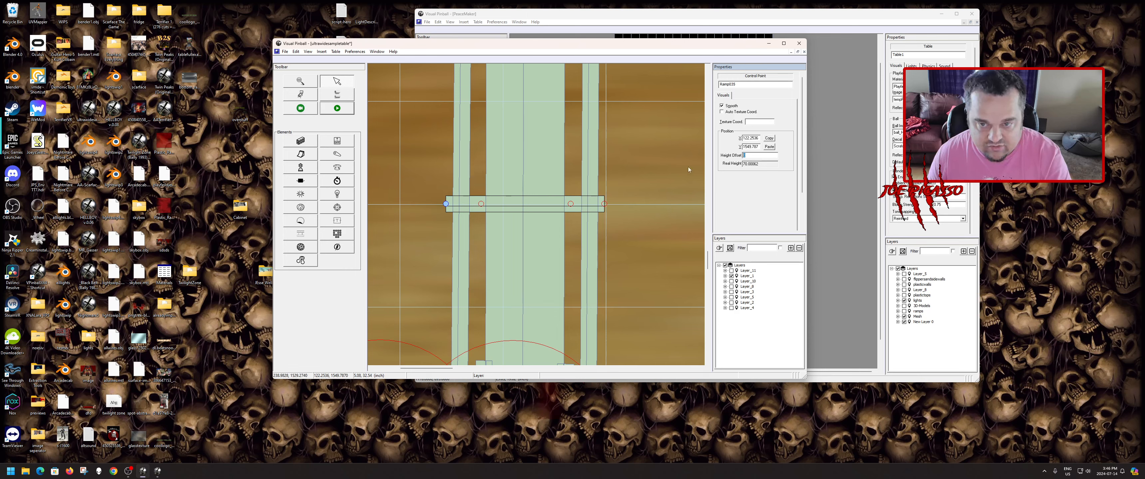
text(40)
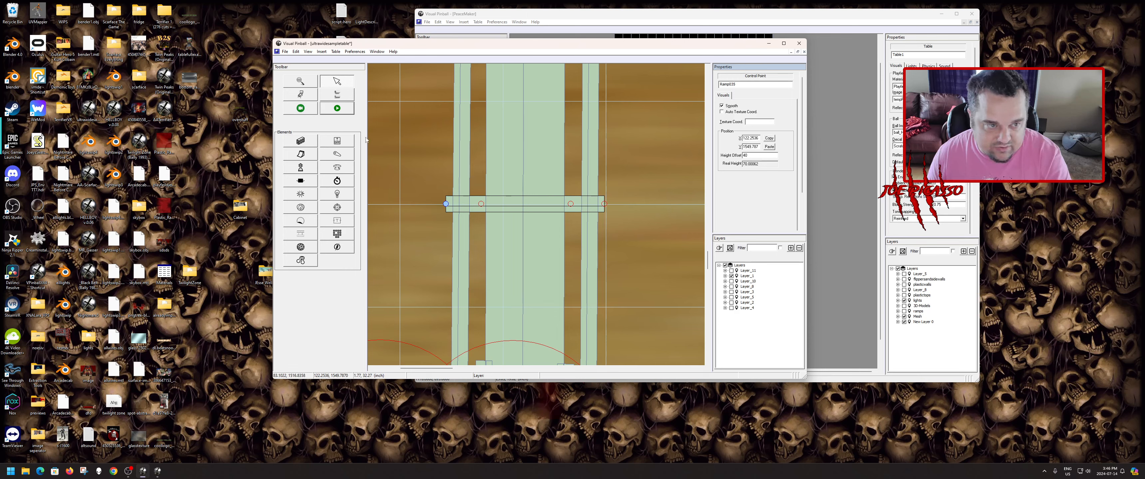
- Run the table in play mode to check the cross wire's raised ends, and return to the editor
key(F5)
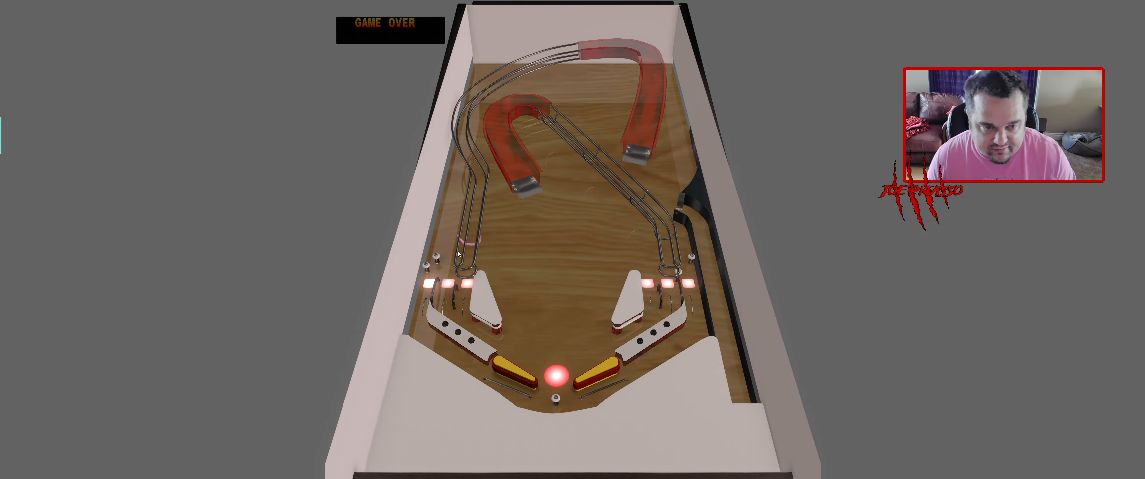
key(5)
key(Escape)
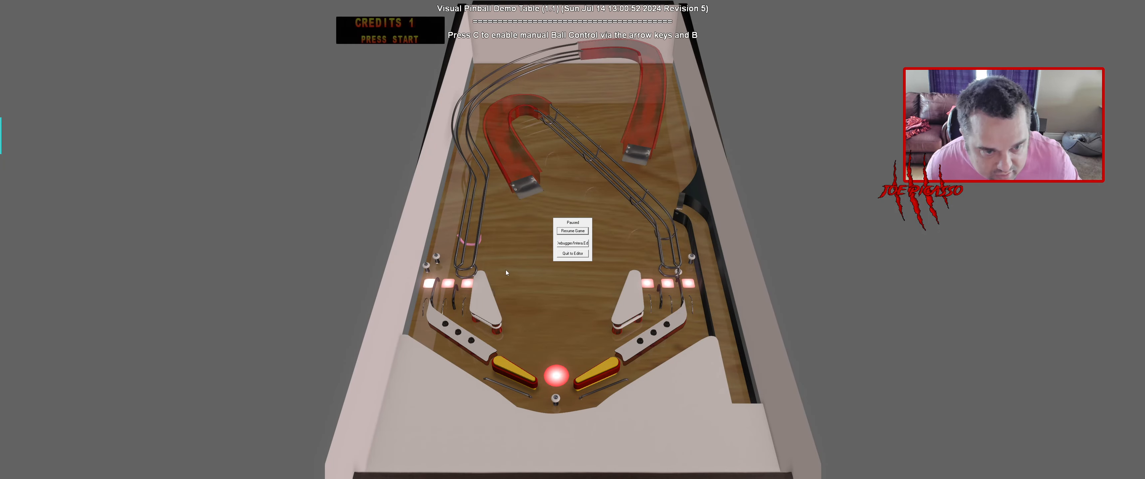
click(572, 253)
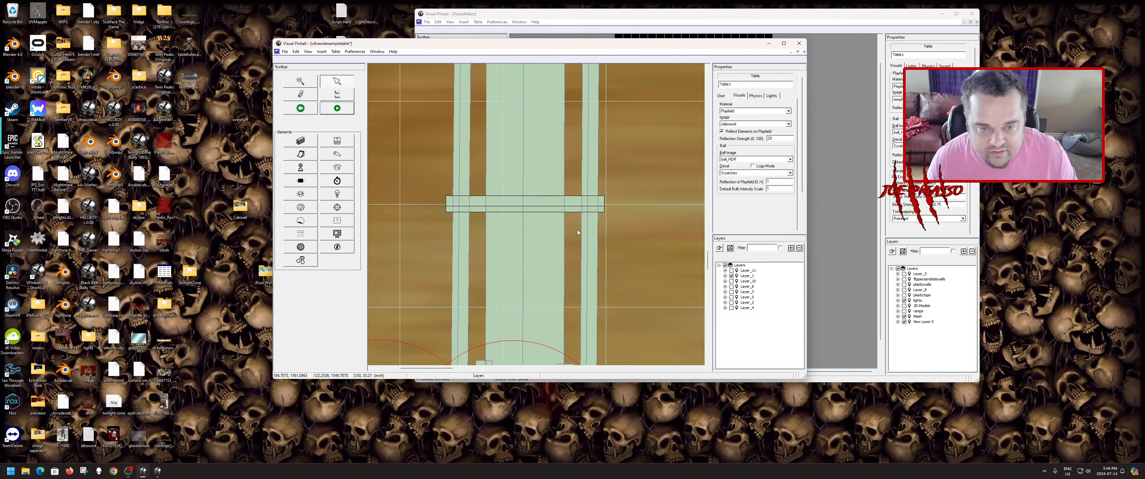
- Fine-tune the height offset of the cross wire's two end control points
click(550, 236)
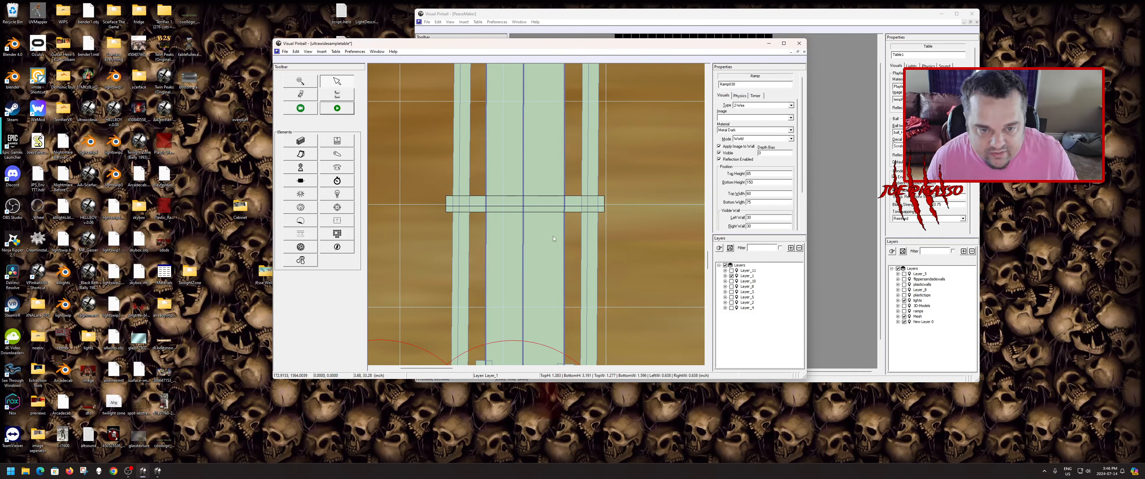
click(578, 209)
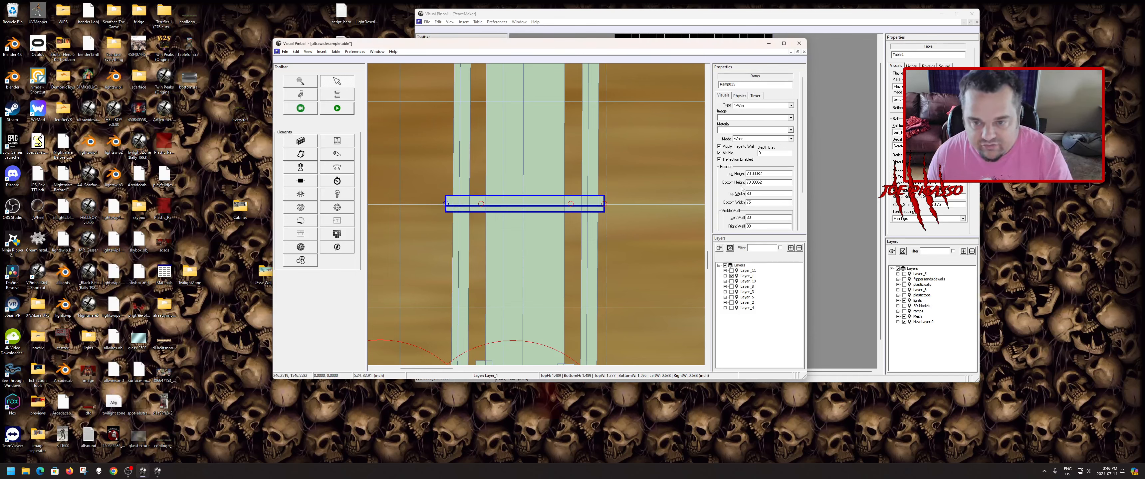
scroll(584, 206, up, 10)
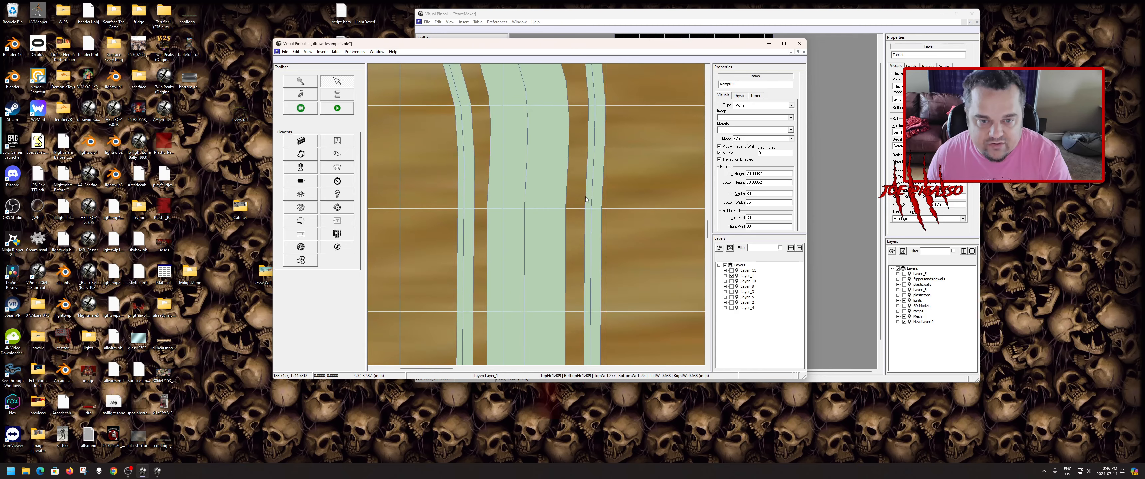
scroll(584, 206, down, 9)
scroll(585, 205, down, 5)
scroll(569, 218, up, 4)
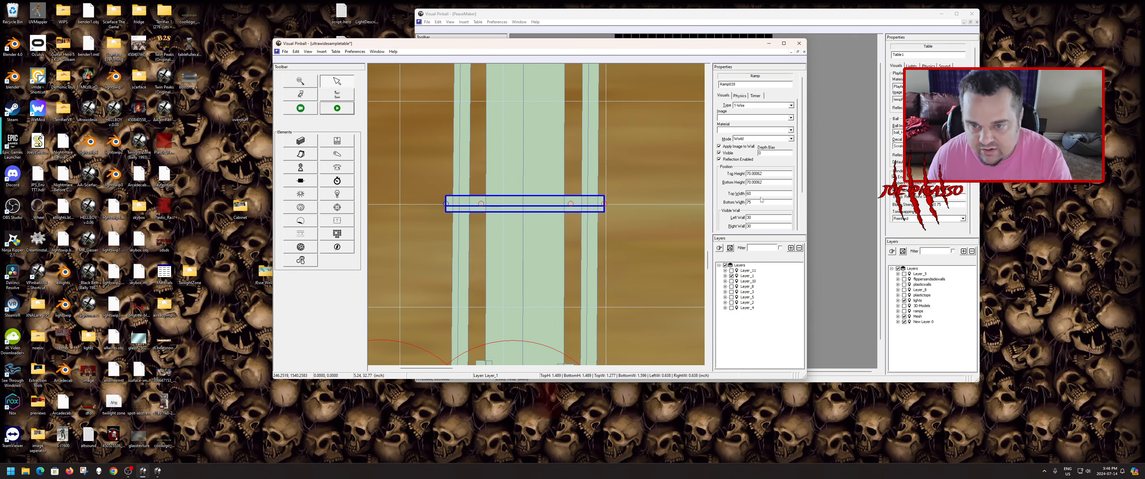
click(605, 204)
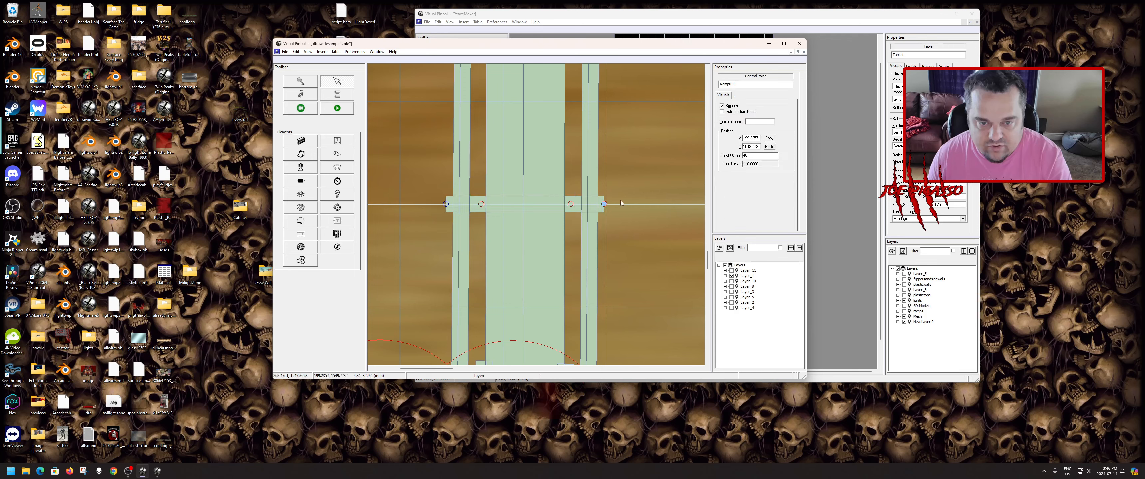
double_click(757, 156)
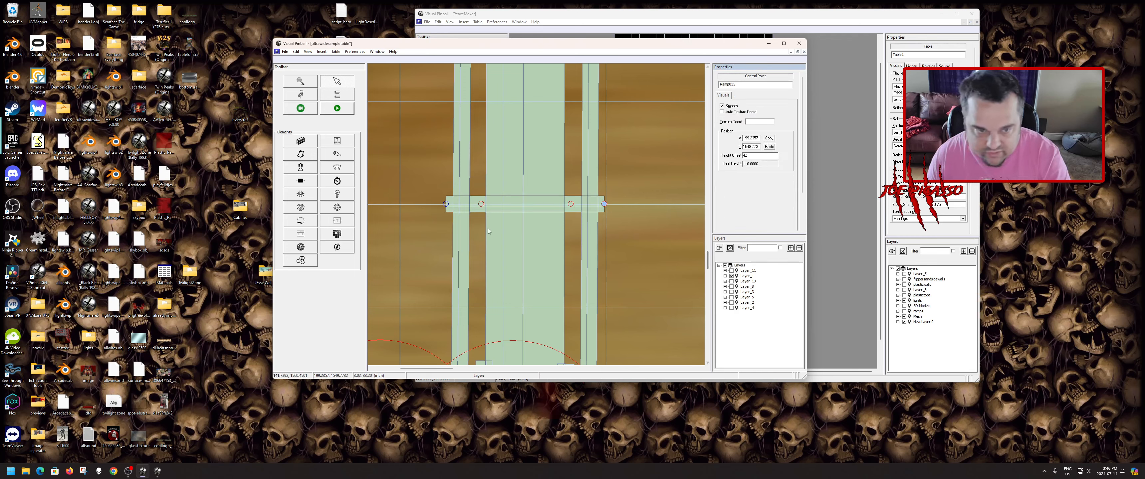
click(447, 204)
double_click(753, 156)
text(4)
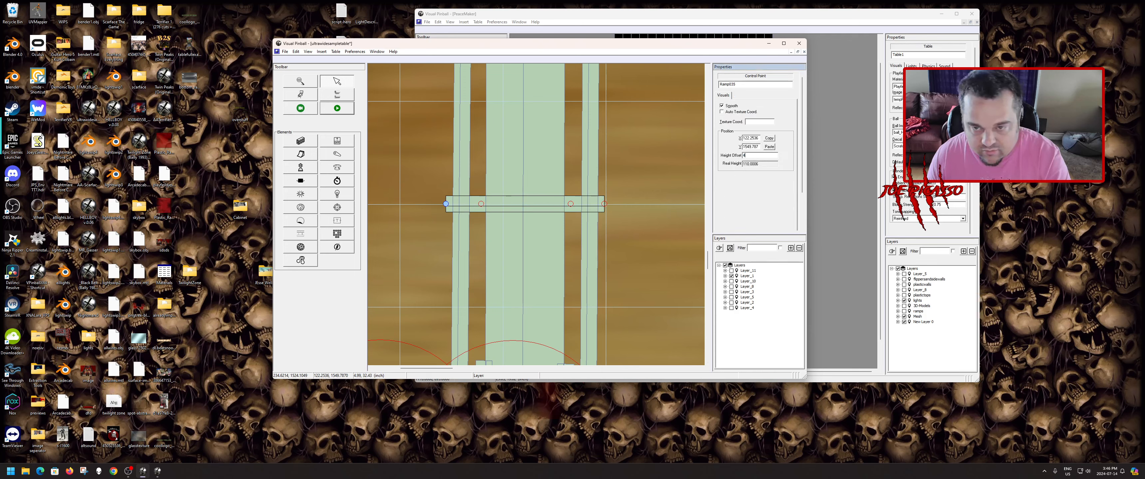
click(567, 209)
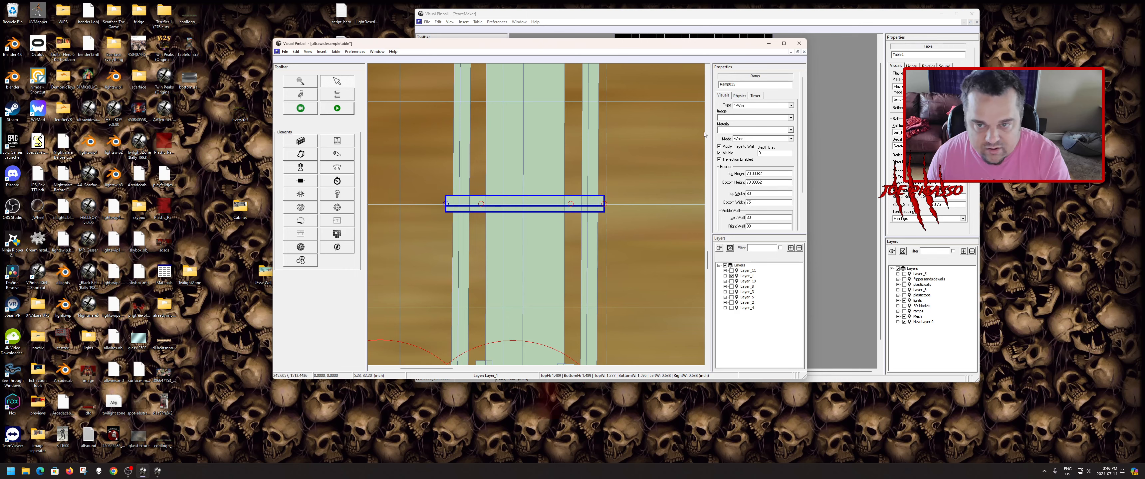
- Assign the Metal Dark material to the cross wire and make it non-collidable
click(739, 130)
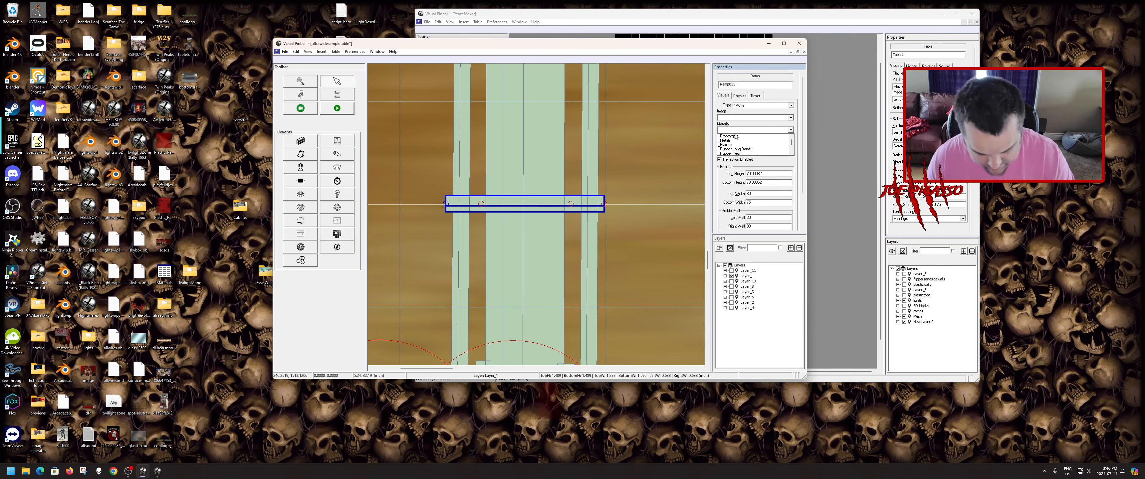
click(736, 136)
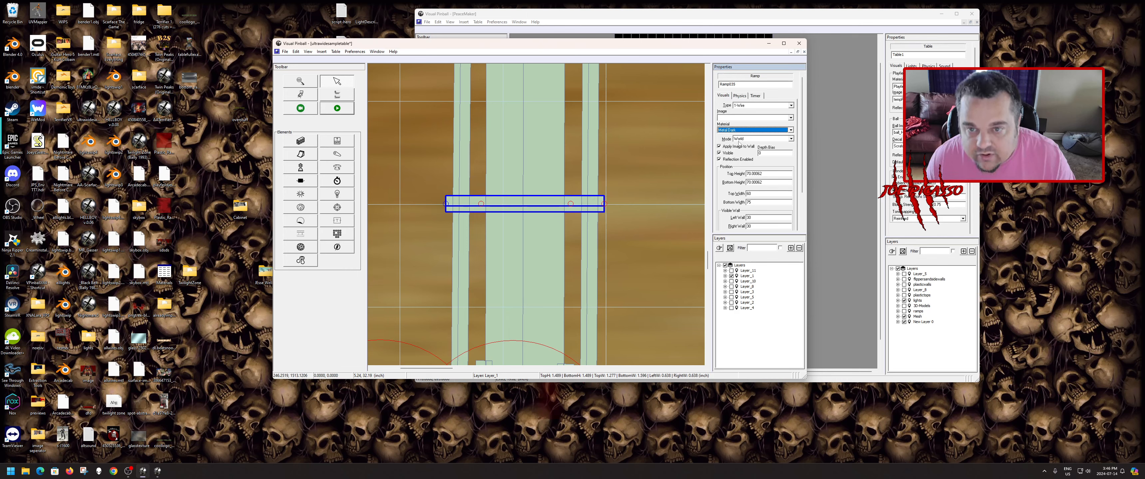
click(741, 97)
click(722, 187)
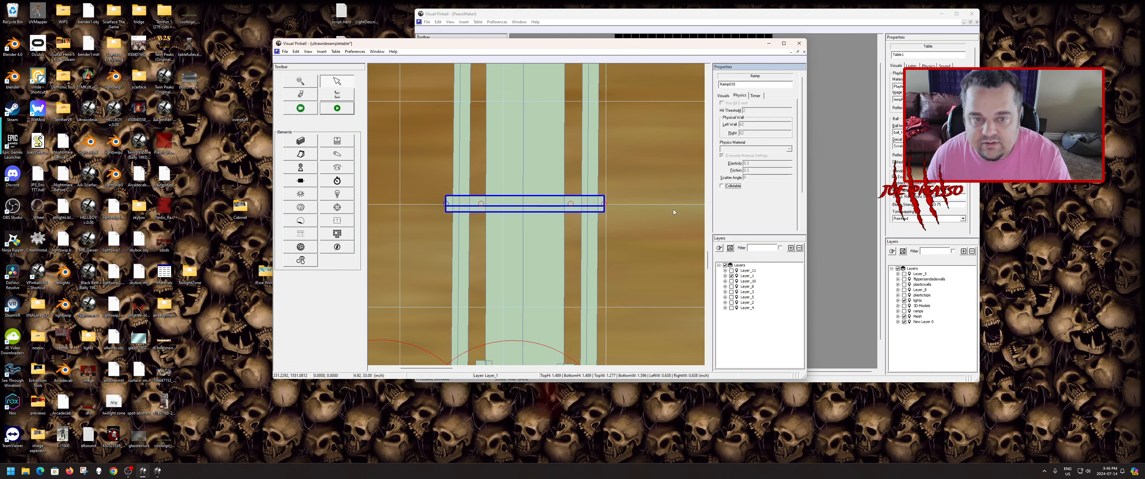
click(755, 96)
click(723, 96)
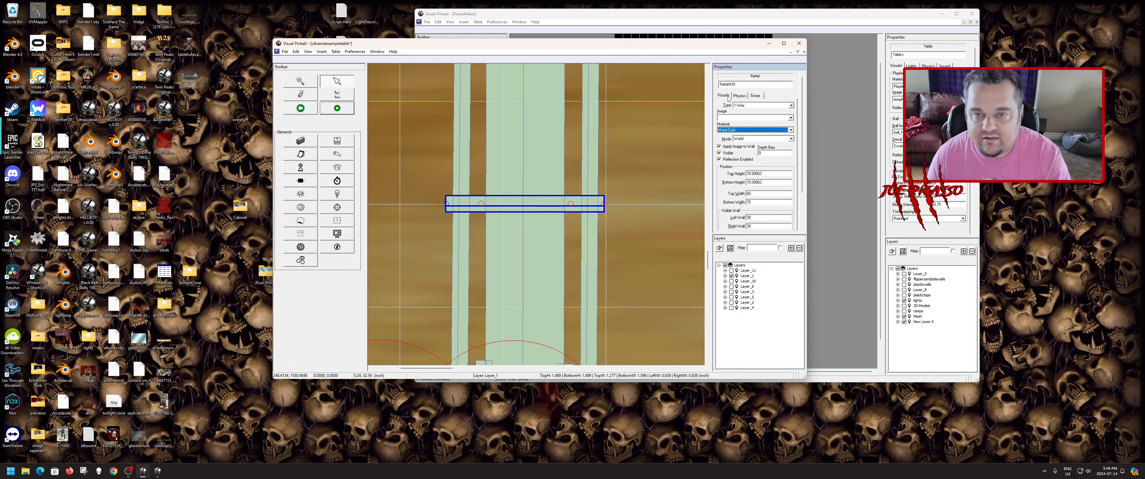
click(673, 171)
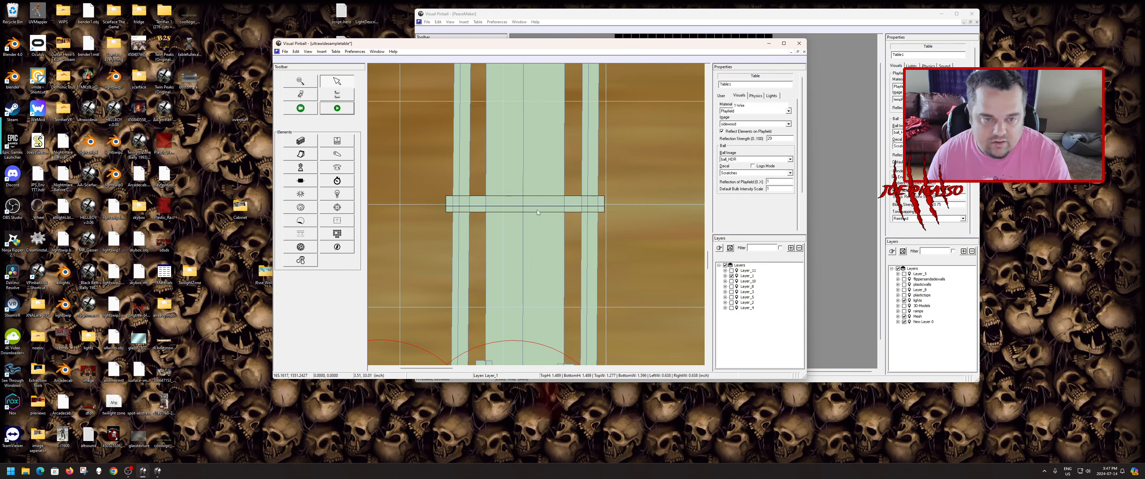
- Duplicate the cross wire in place and move the copy farther up the left wire ramp, just below its bend
click(538, 211)
right_click(537, 212)
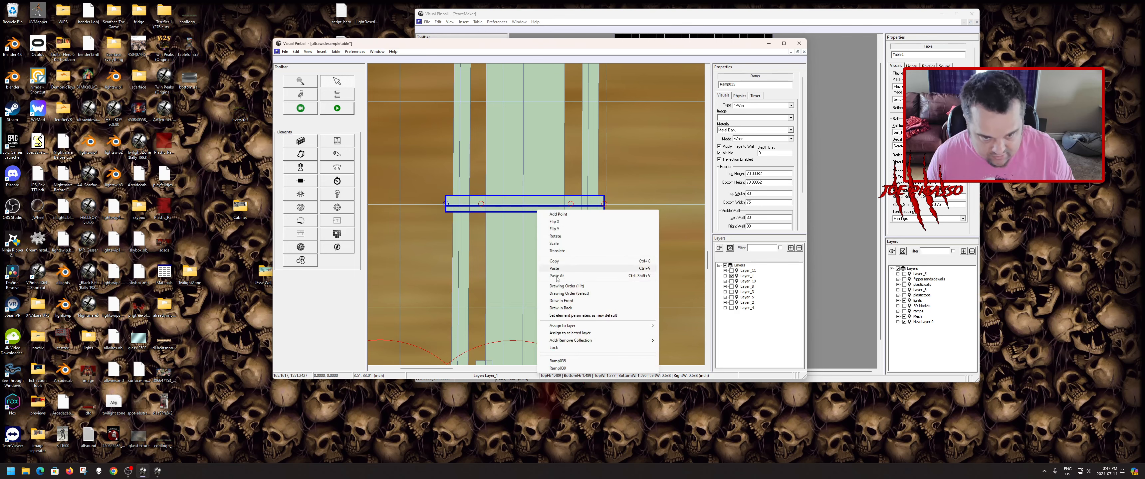
click(560, 317)
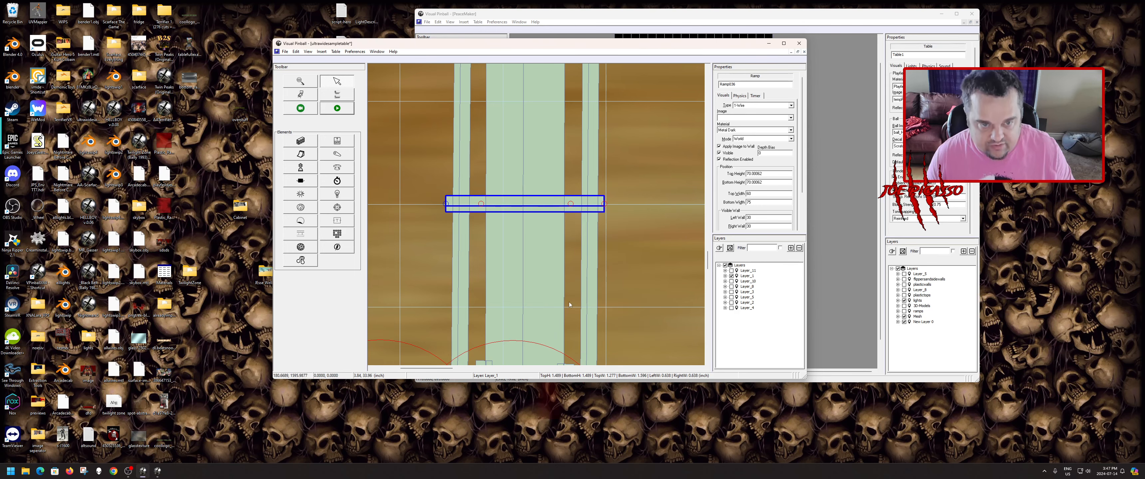
scroll(570, 302, down, 3)
scroll(553, 228, up, 1)
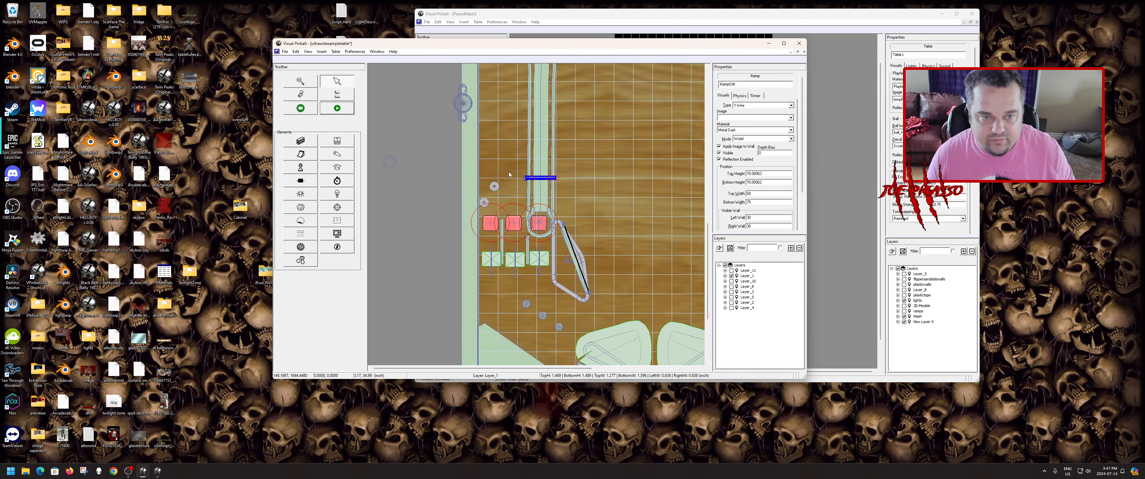
drag(540, 174, 543, 92)
scroll(583, 194, down, 1)
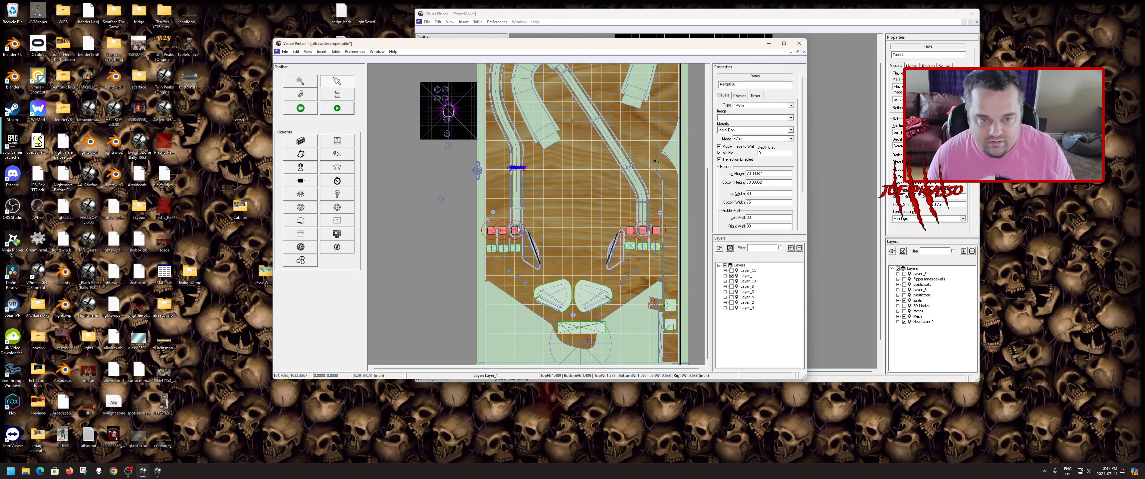
scroll(512, 217, up, 4)
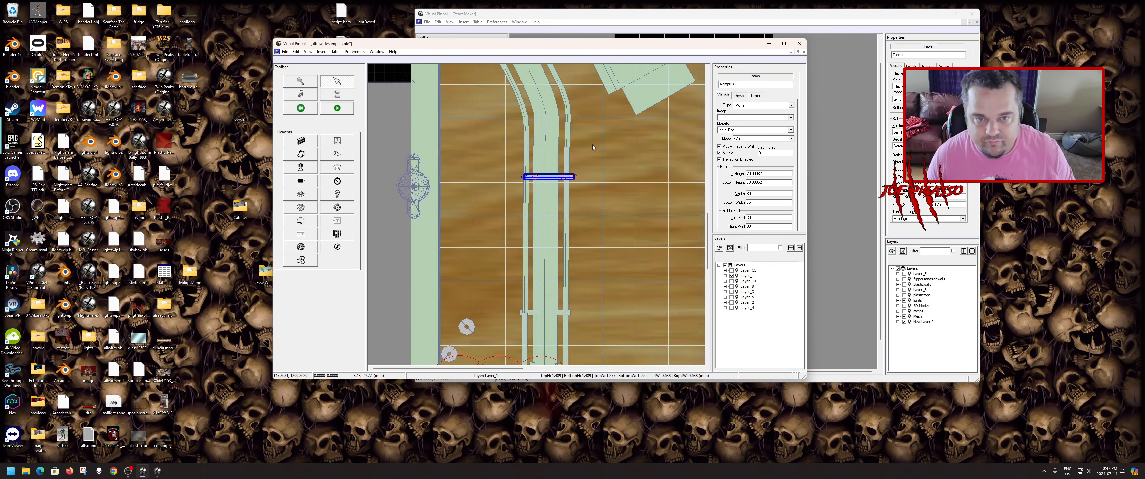
drag(531, 193, 528, 194)
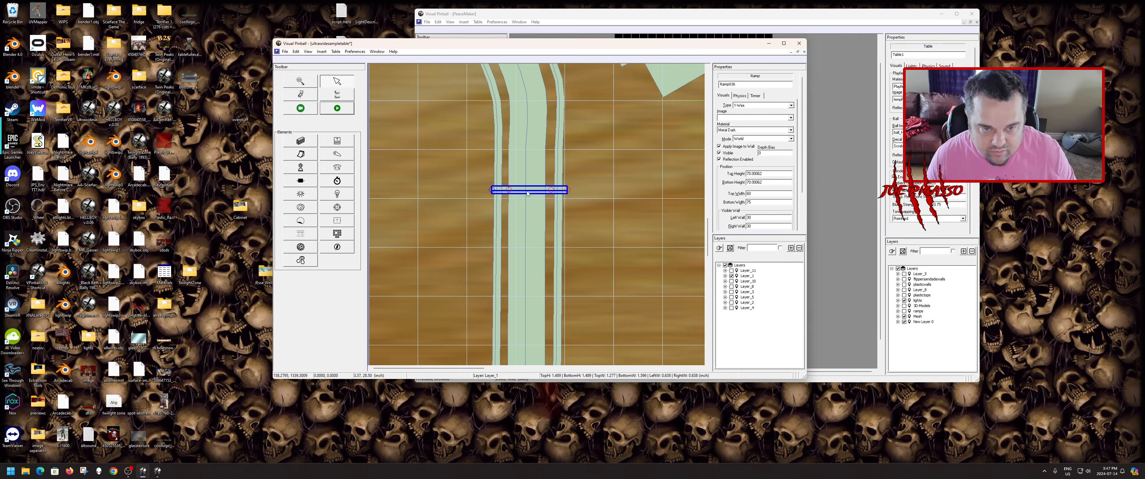
scroll(528, 193, up, 2)
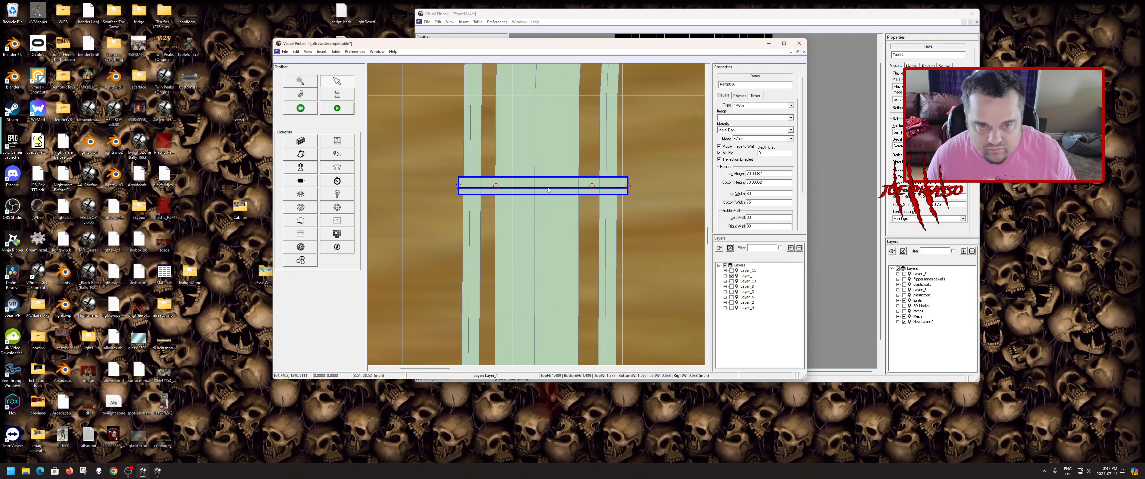
- Add a control point to the two-wire ramp where the duplicated cross wire passes and copy the point's real height
click(535, 196)
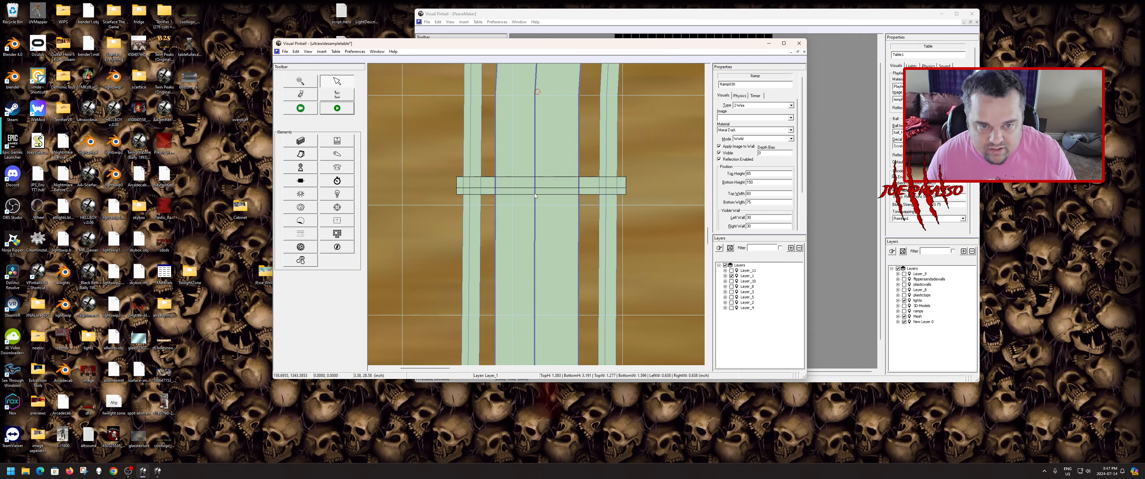
right_click(536, 189)
click(548, 193)
click(536, 186)
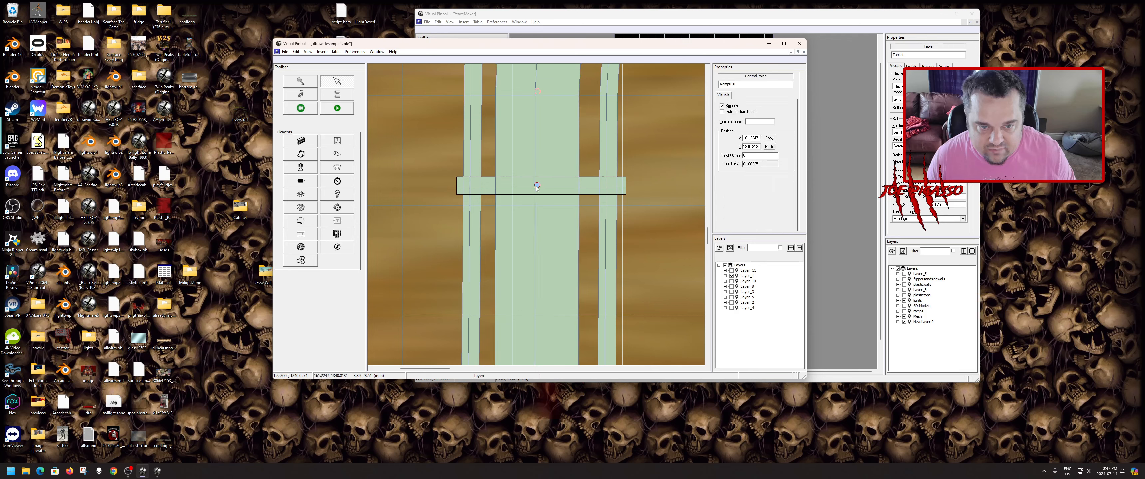
double_click(763, 164)
click(658, 212)
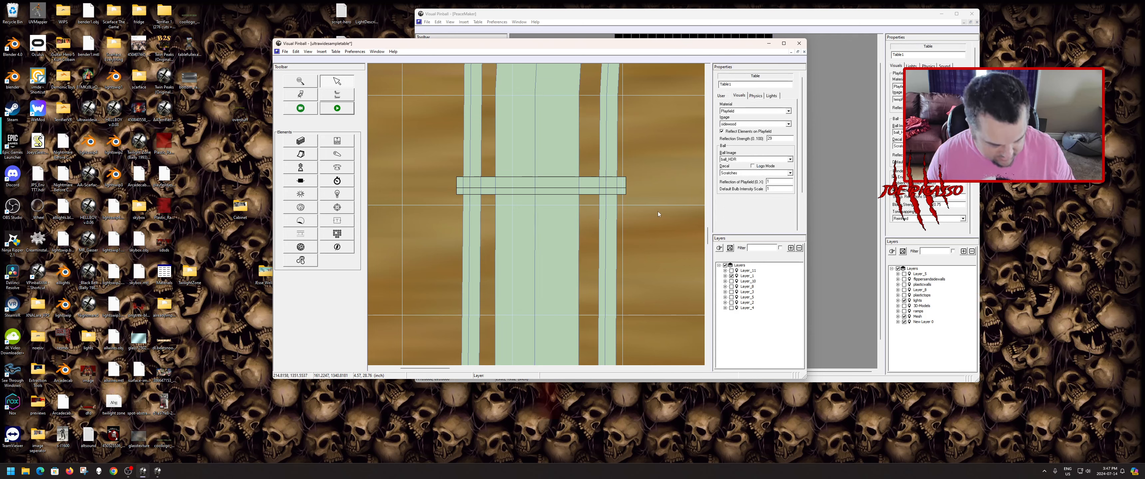
- Set the duplicated cross wire's top and bottom heights to the copied ramp height of about 82
click(567, 185)
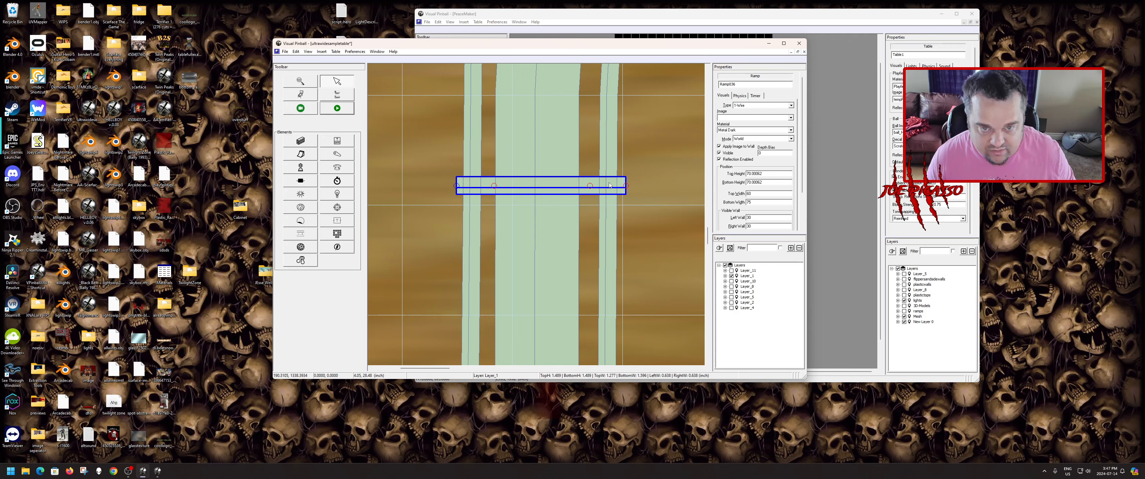
double_click(755, 174)
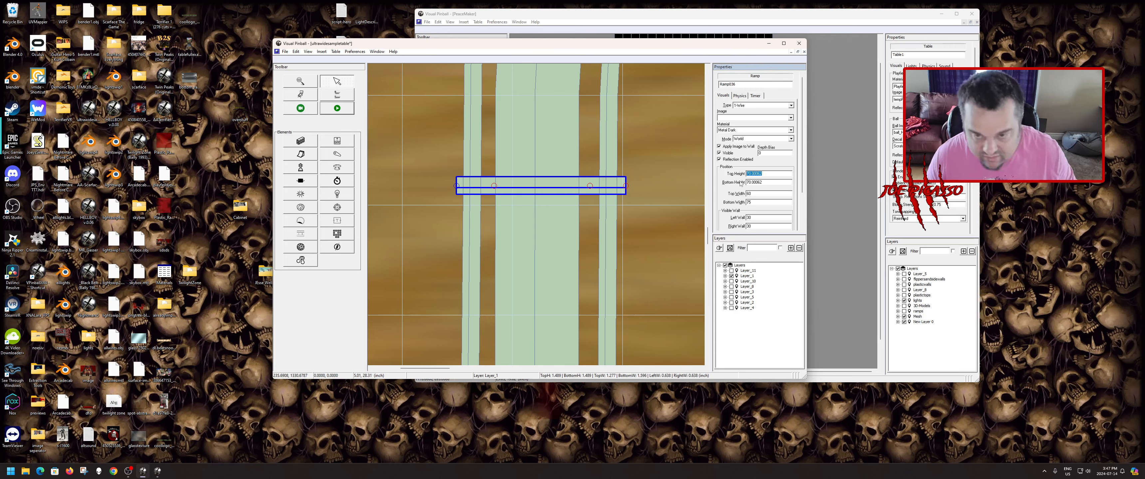
key(ctrl+v)
key(Tab)
key(ctrl+v)
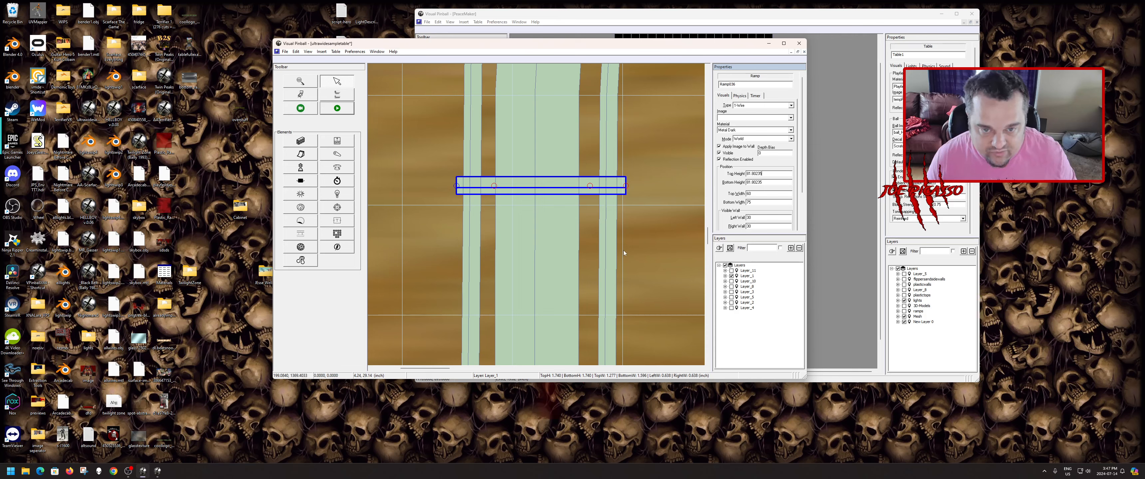
scroll(621, 253, up, 3)
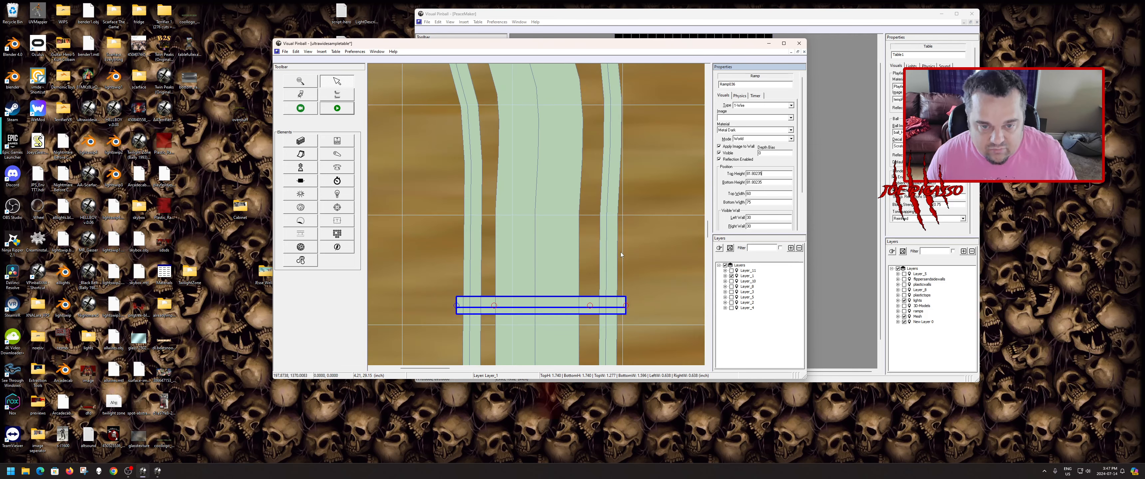
- Adjust the height offset of the duplicated cross wire's two outer end points
click(626, 306)
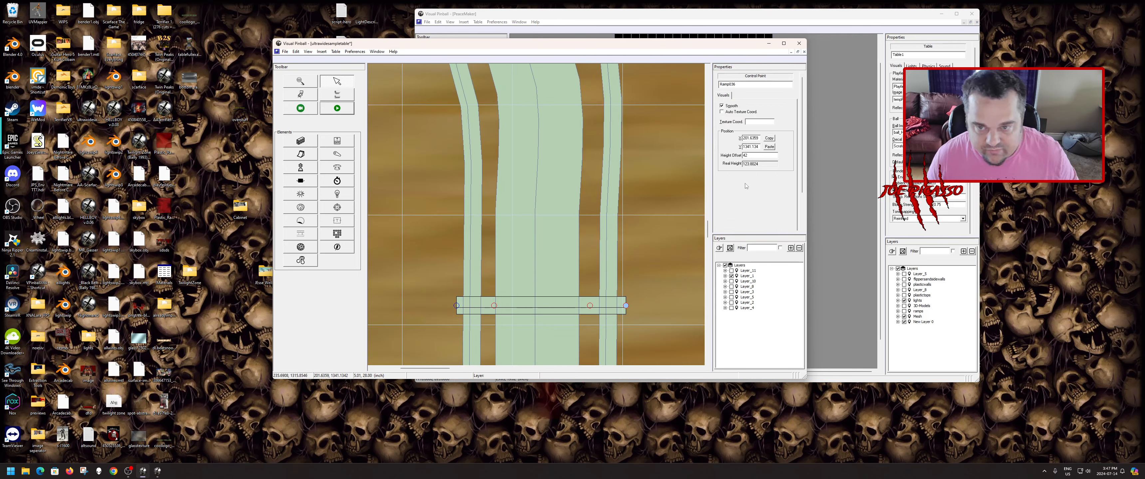
drag(754, 156, 693, 155)
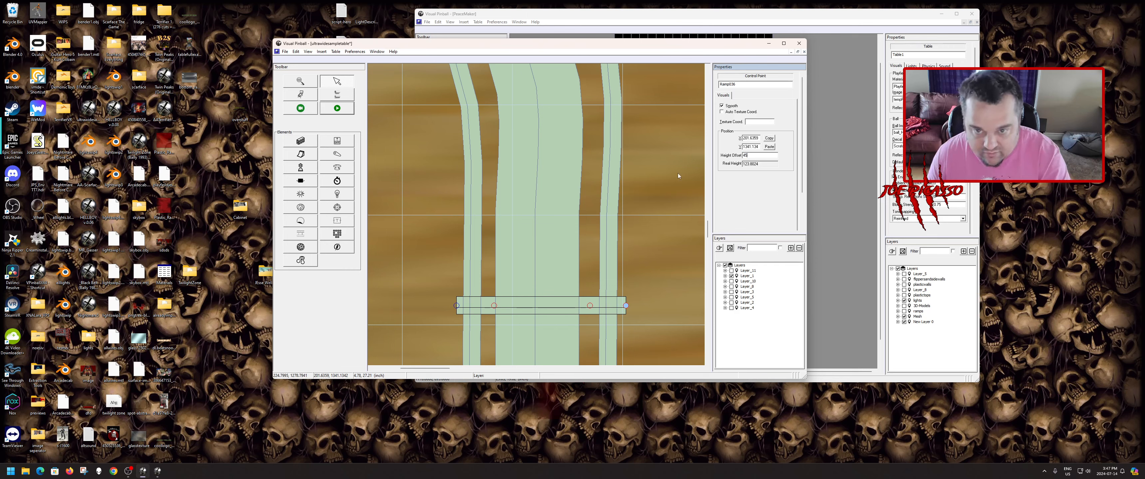
click(457, 306)
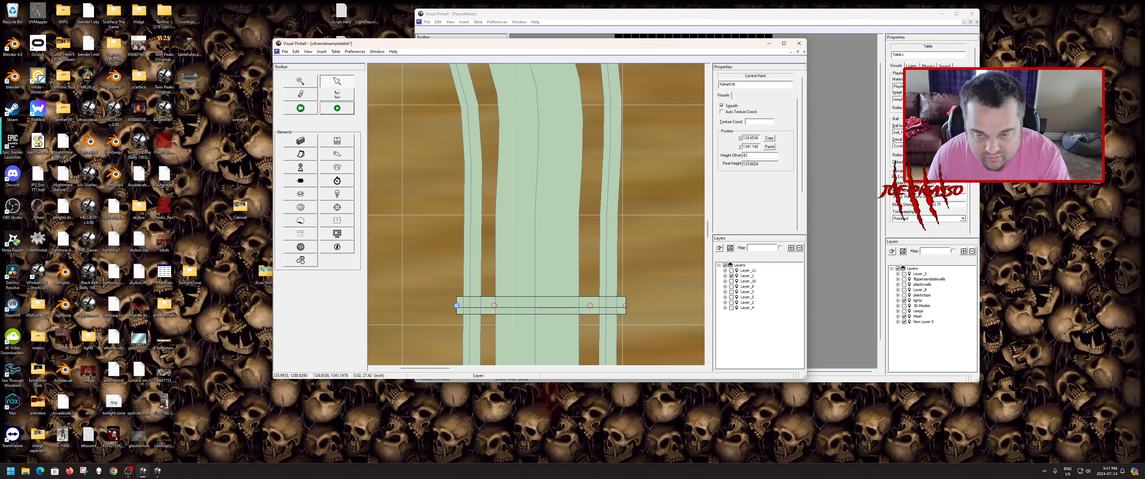
click(651, 212)
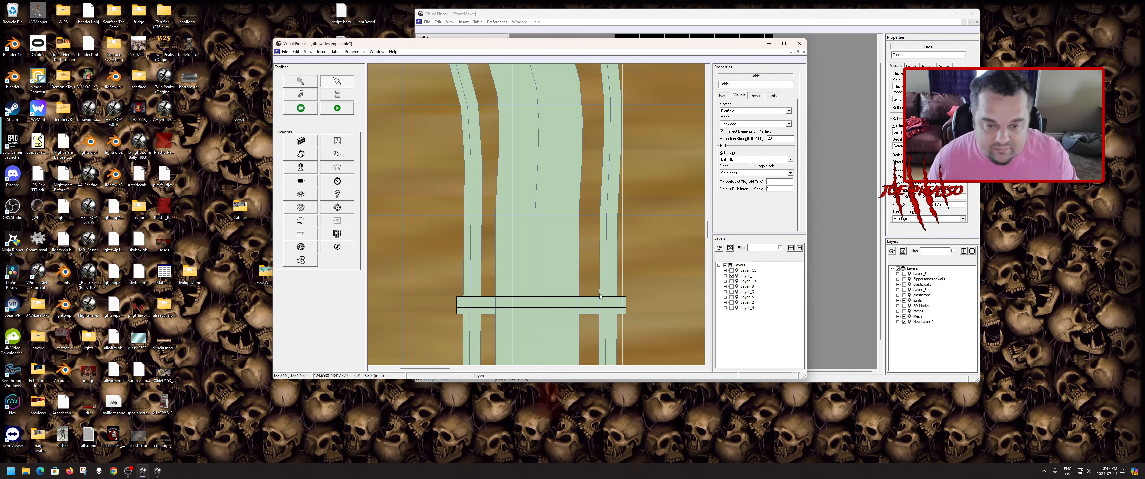
- Duplicate the raised cross wire in place and move the copy up the left wire ramp, above its bend
scroll(626, 290, up, 3)
scroll(626, 288, down, 5)
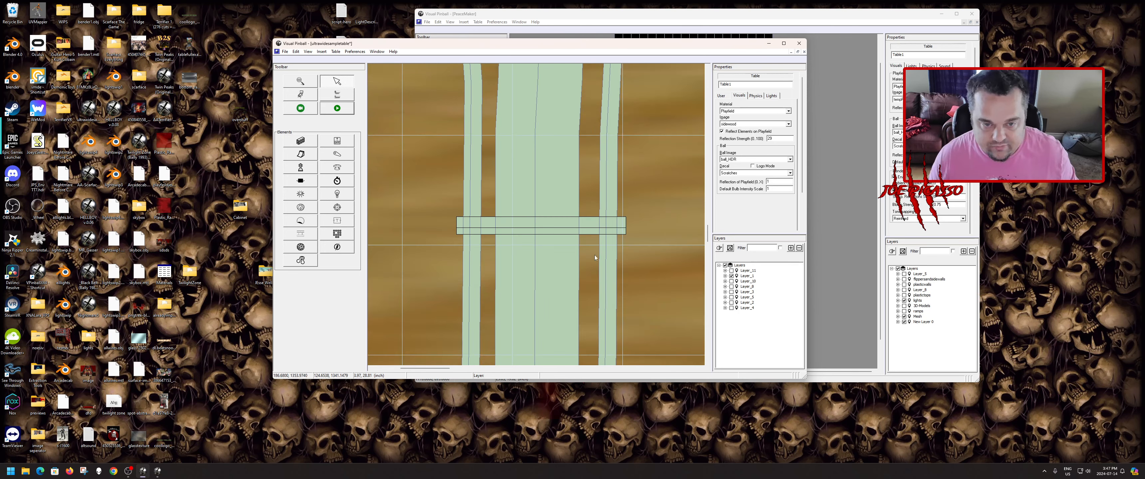
click(564, 225)
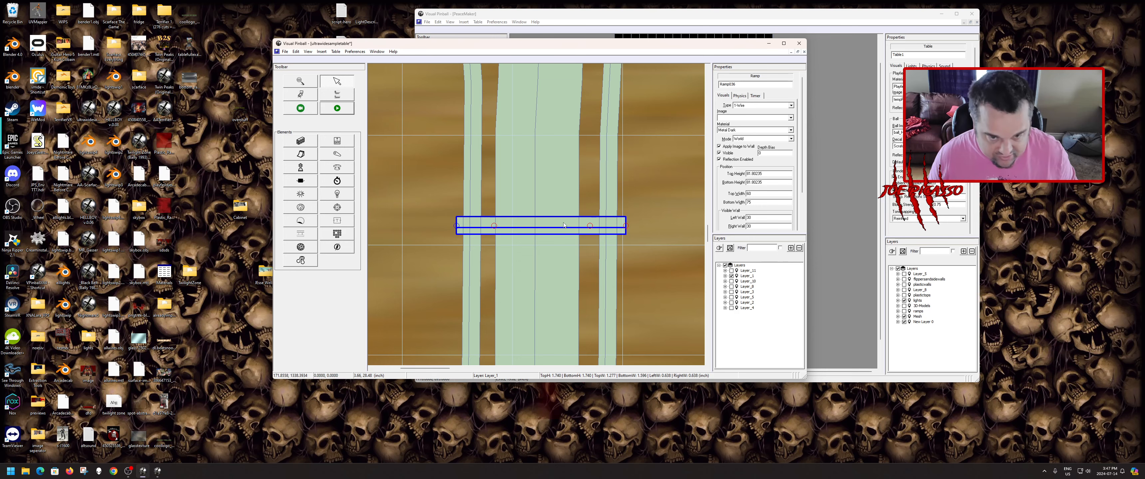
right_click(564, 225)
click(591, 362)
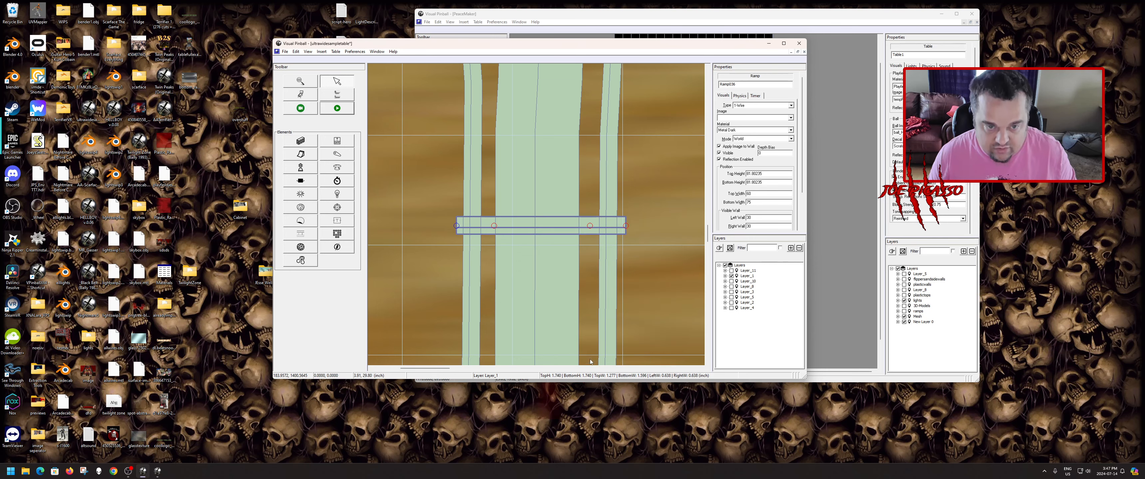
click(542, 234)
drag(545, 226, 539, 100)
scroll(543, 259, down, 4)
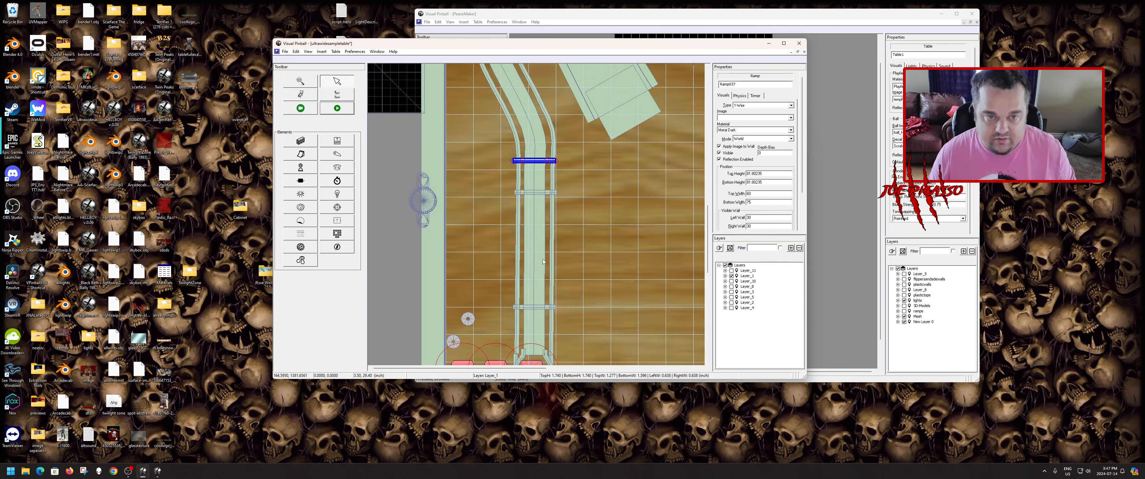
scroll(550, 261, up, 1)
drag(554, 297, 534, 213)
scroll(534, 213, down, 3)
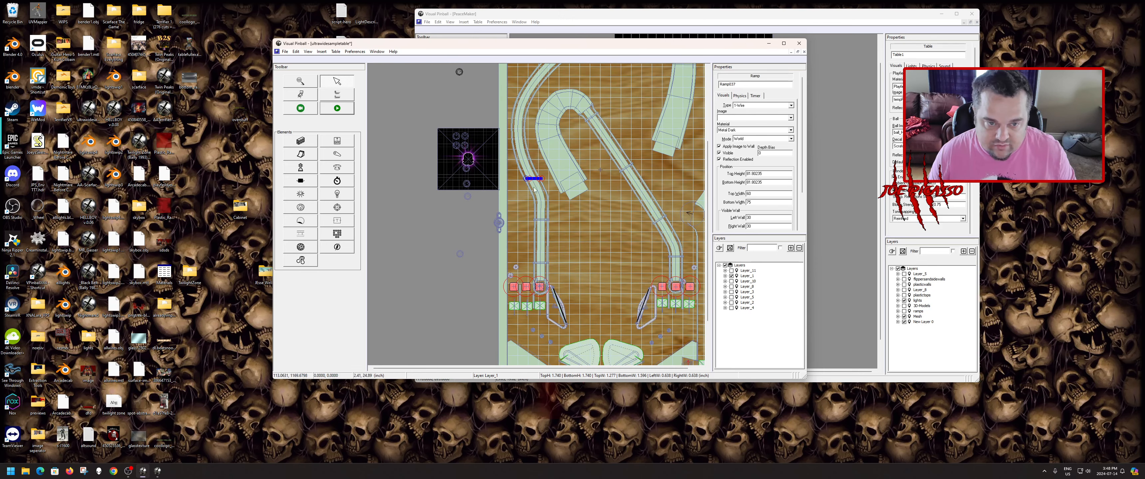
drag(533, 181, 524, 163)
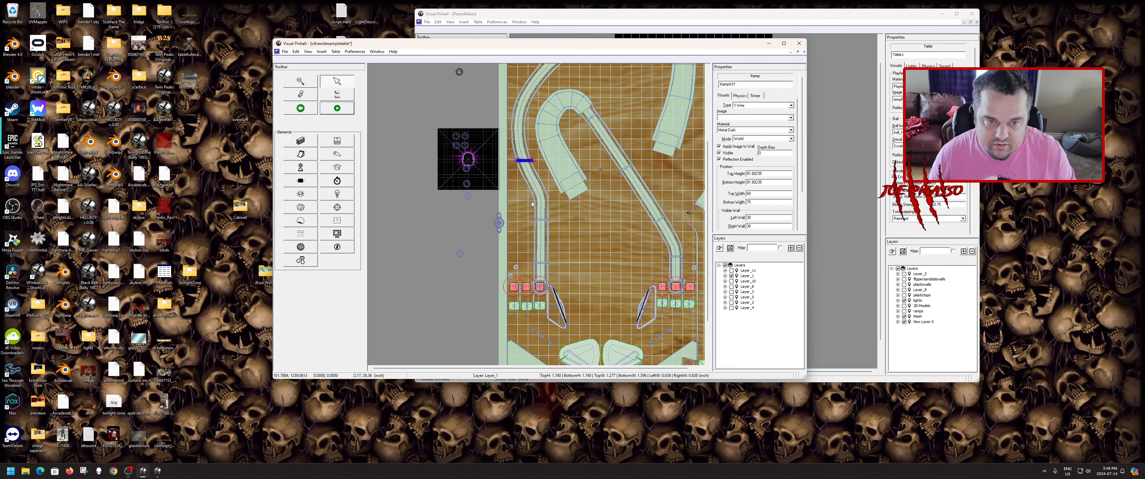
- Rotate the new cross wire by -20 degrees so it sits square across the slanted part of the wire ramp
scroll(531, 159, up, 3)
right_click(534, 165)
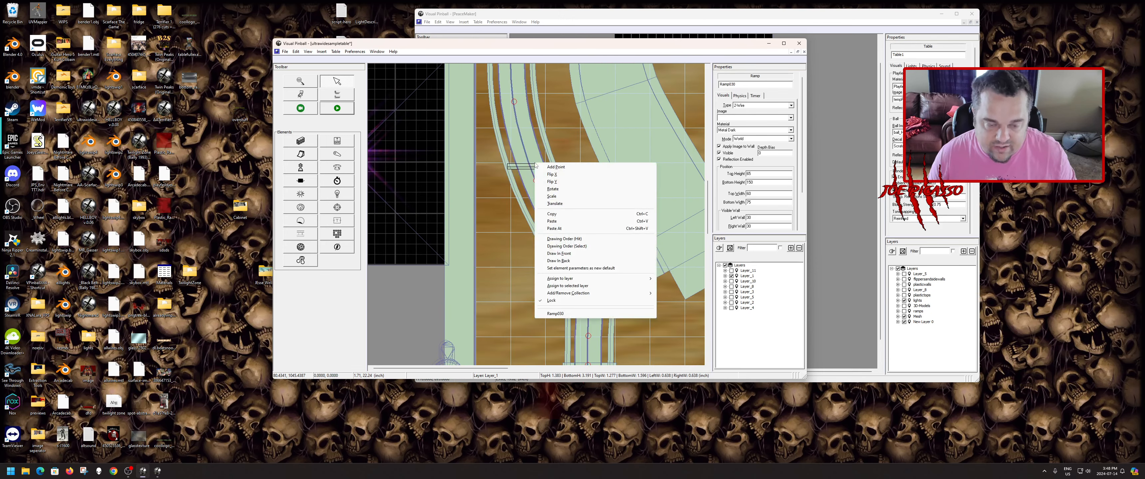
click(532, 166)
right_click(532, 165)
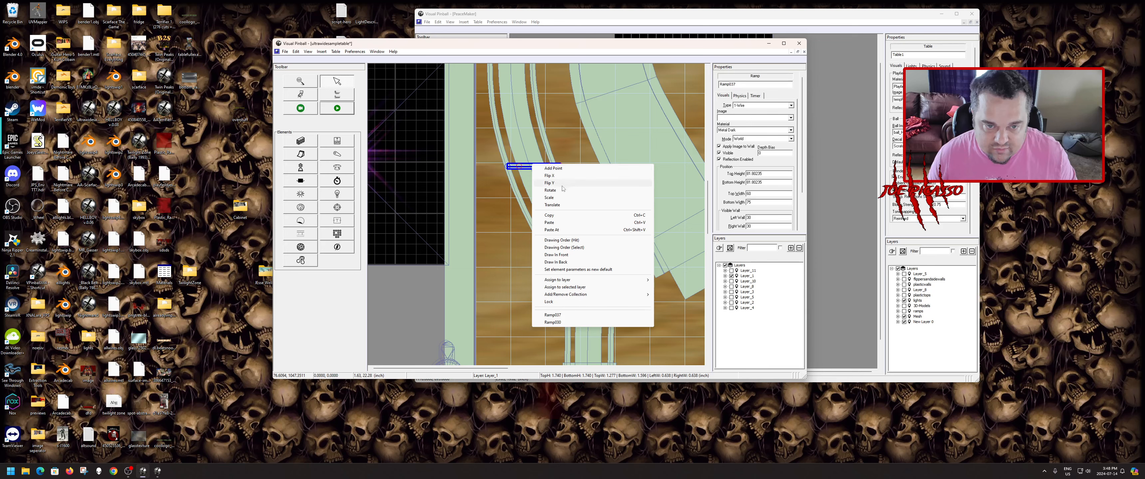
click(550, 190)
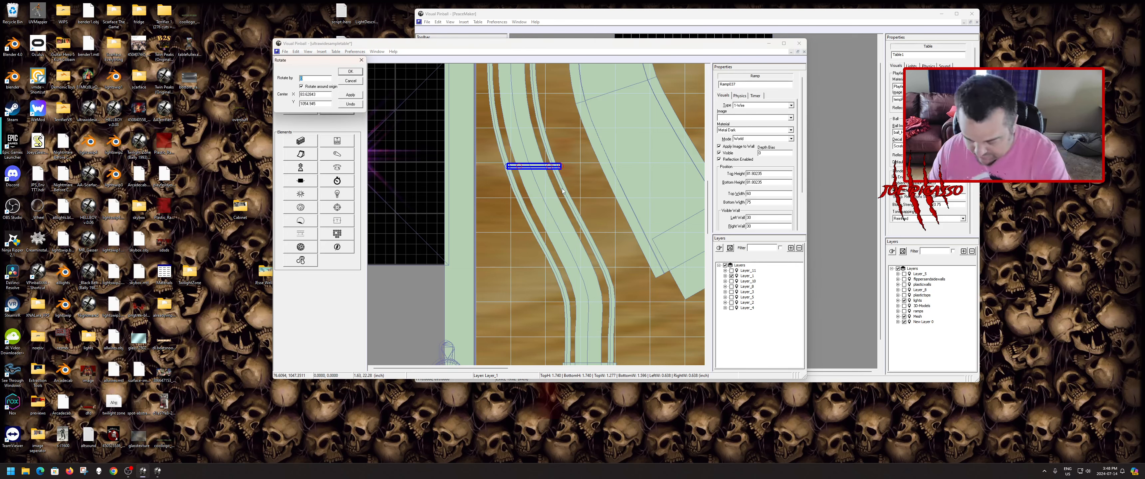
text(-20)
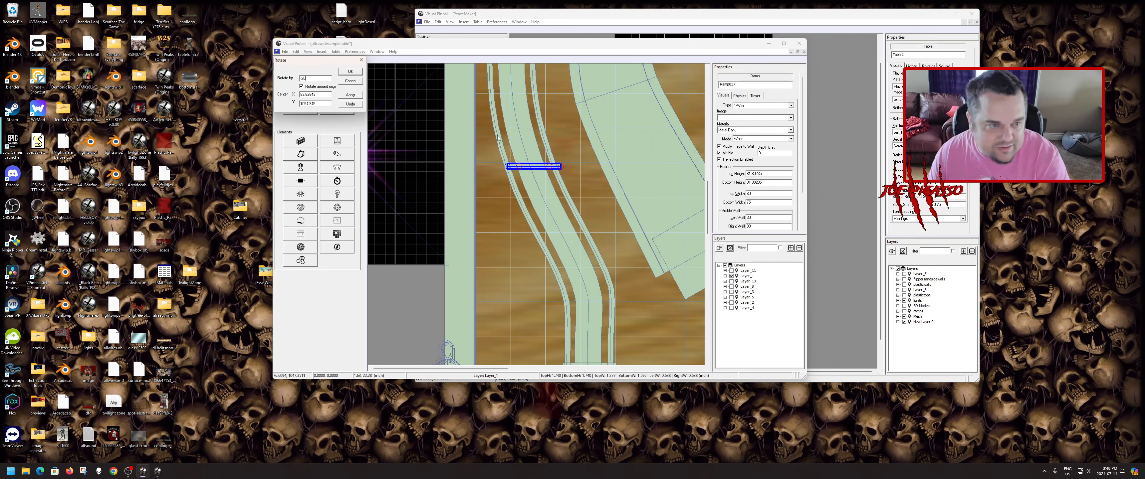
click(350, 71)
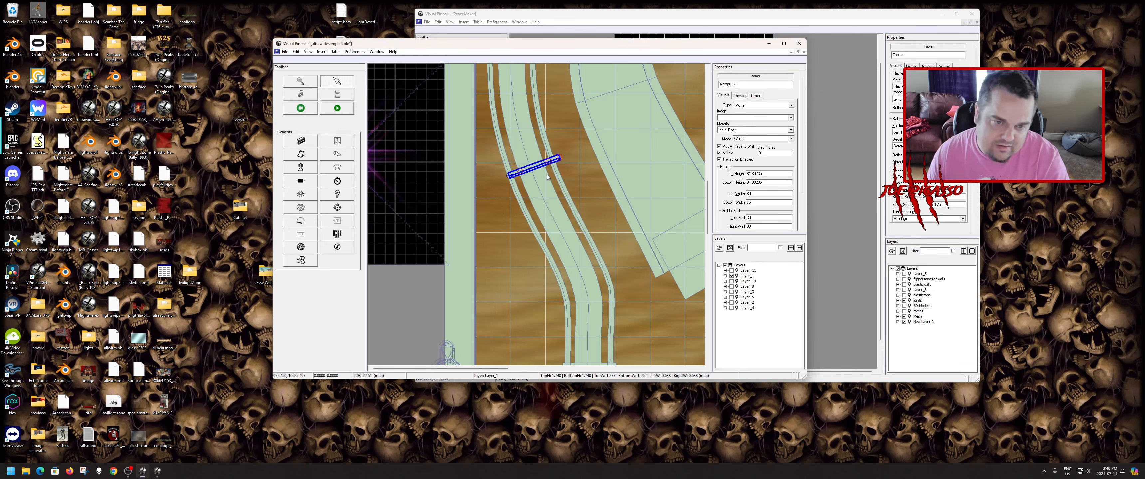
- Add a control point to the two-wire ramp beside the rotated cross wire and copy the point's real height
click(538, 180)
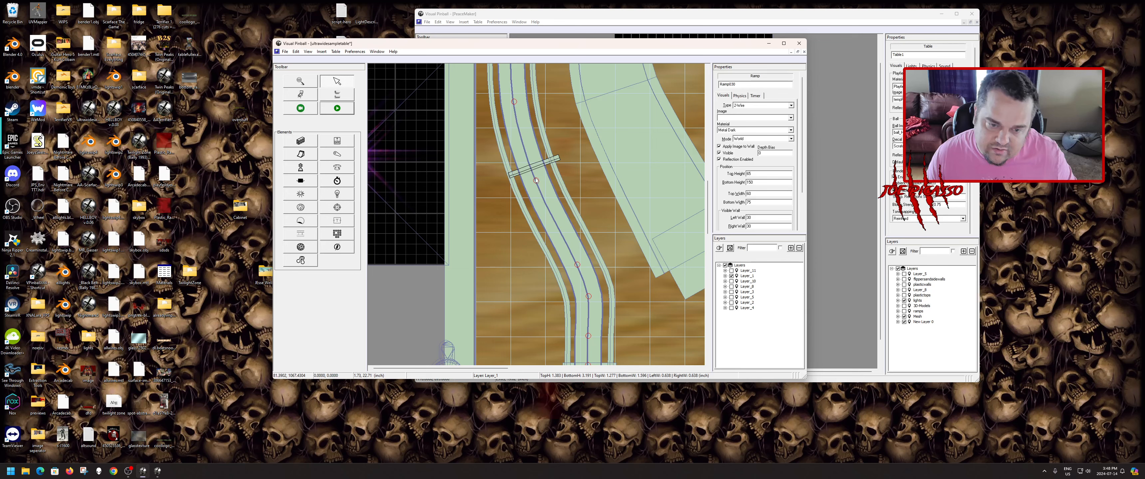
click(535, 179)
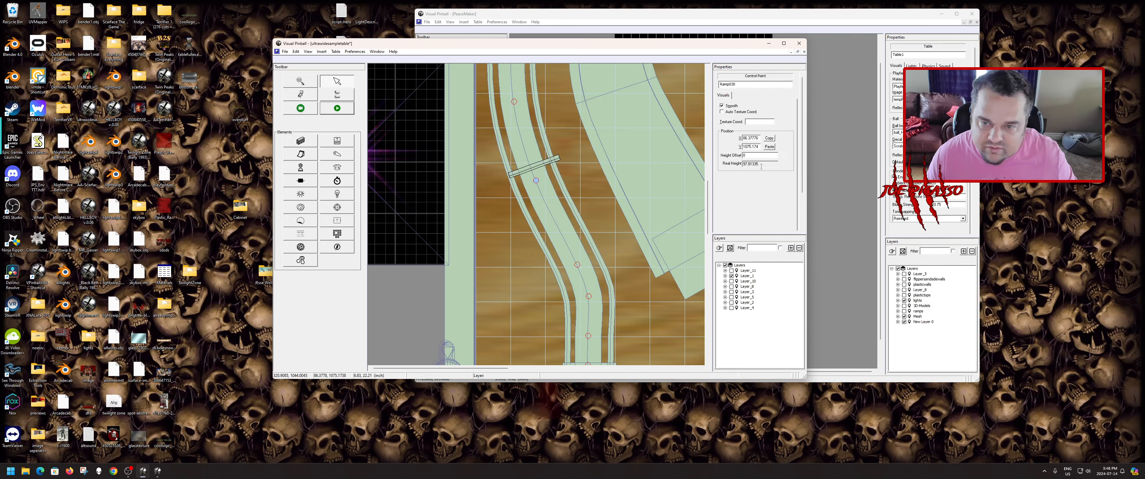
double_click(743, 165)
key(ctrl+c)
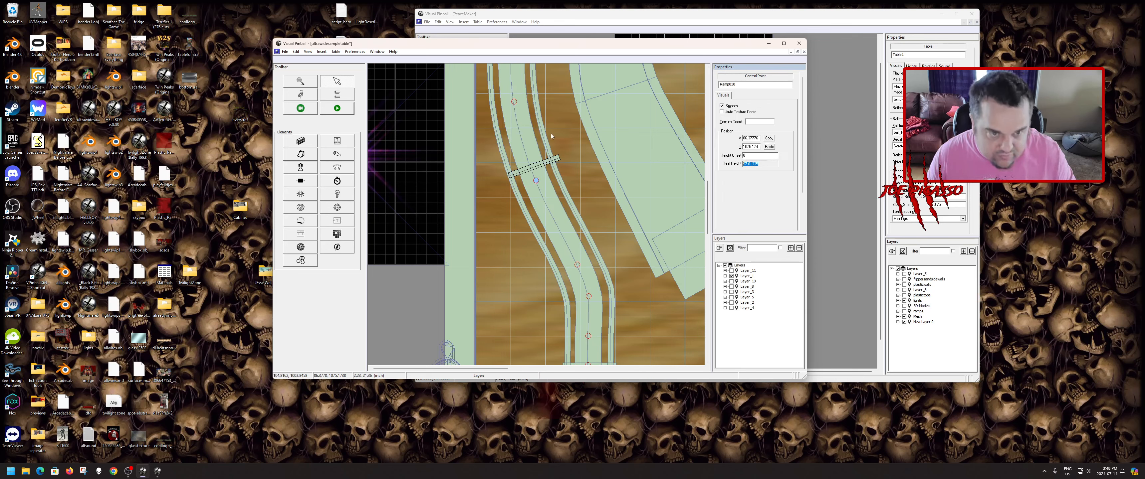
- Move the rotated cross wire down onto the ramp's new control point and center it across the wires
drag(537, 167, 539, 182)
click(550, 191)
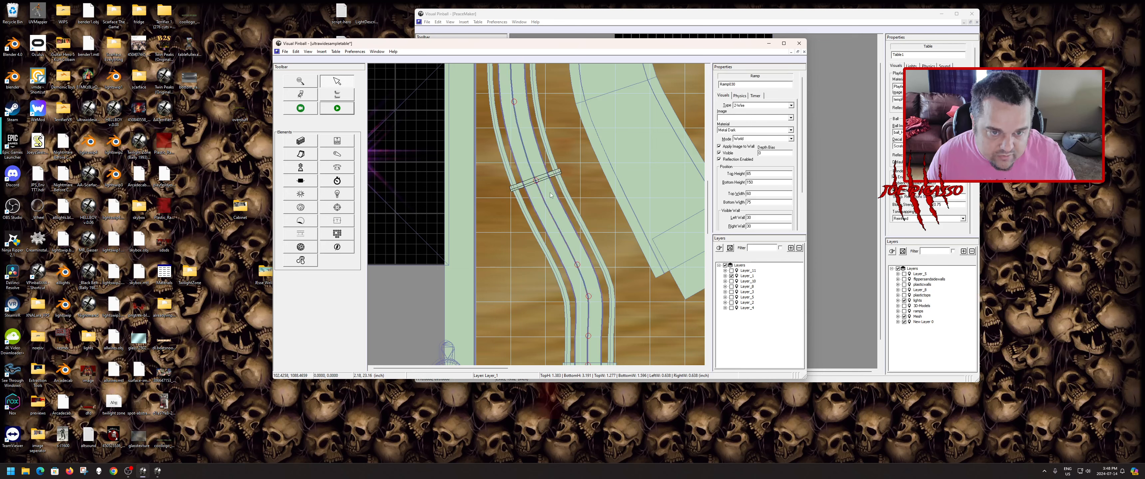
click(543, 178)
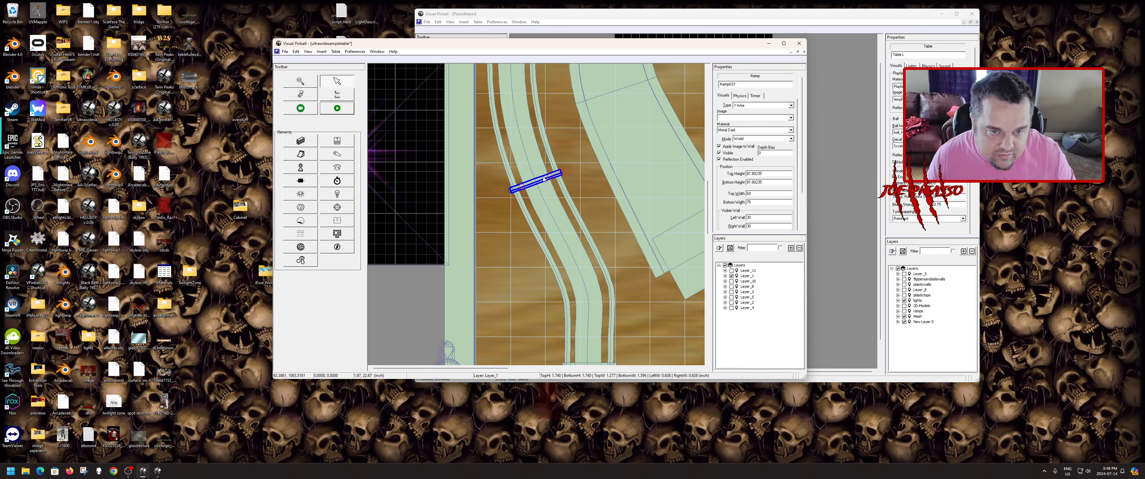
drag(544, 179, 546, 179)
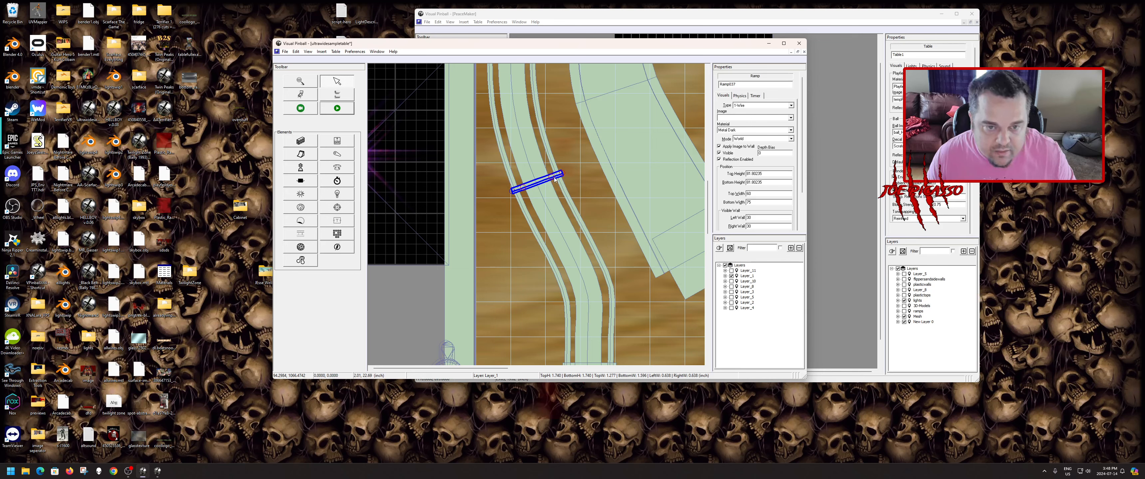
- Set the rotated cross wire's top and bottom heights to the copied ramp height of about 98
double_click(775, 174)
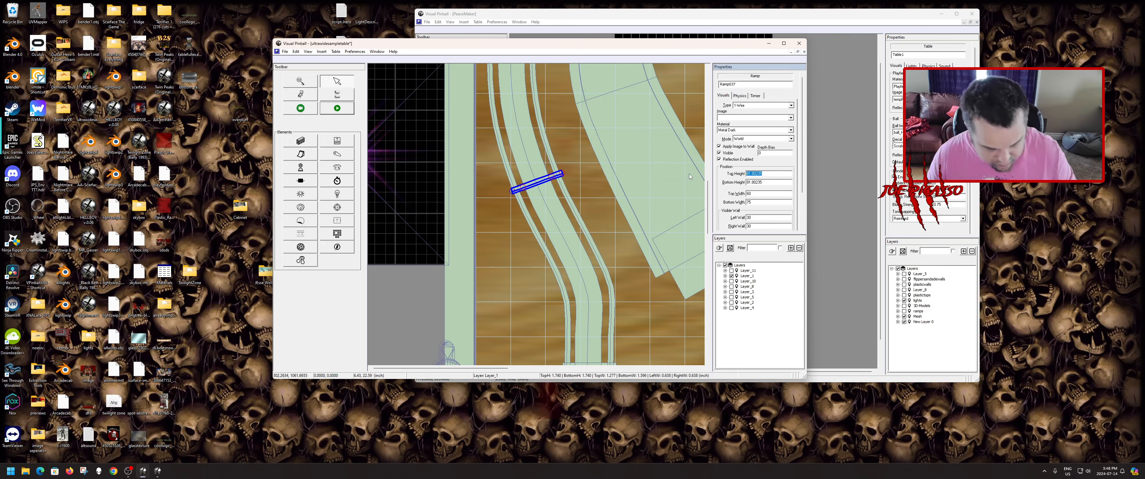
key(ctrl+v)
double_click(771, 182)
key(ctrl+v)
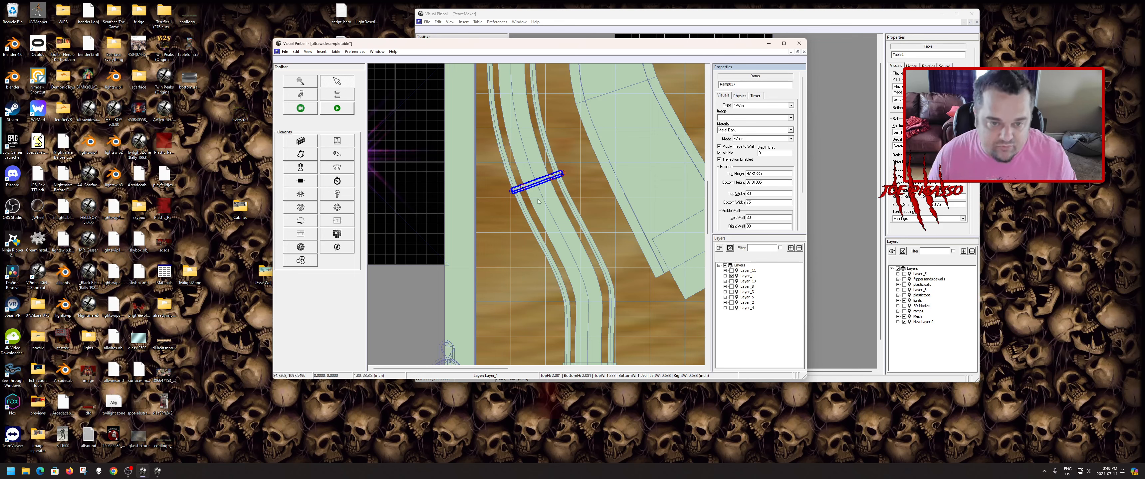
- Duplicate the rotated cross wire in place and move the copy up to the start of the ramp's upper curve
click(542, 184)
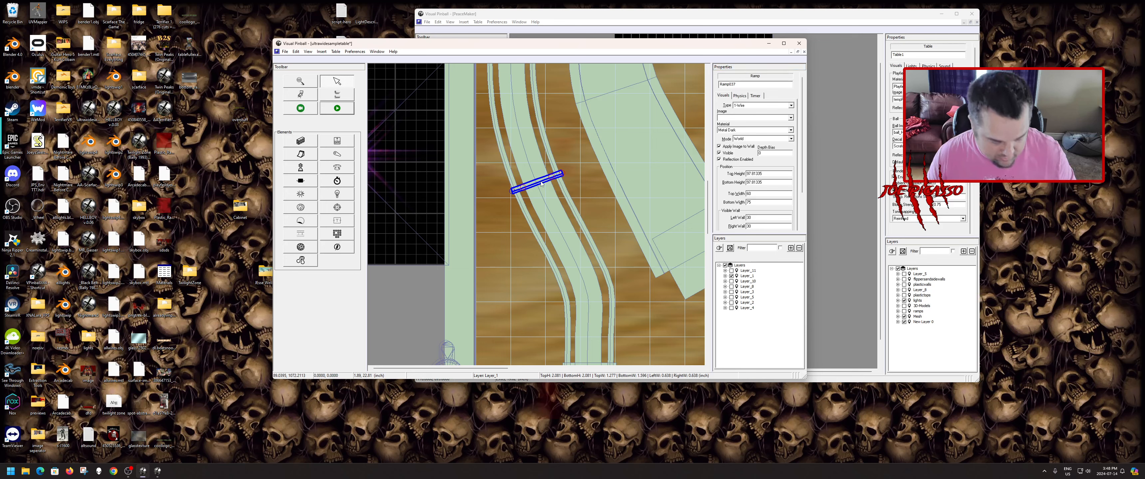
click(578, 189)
click(539, 186)
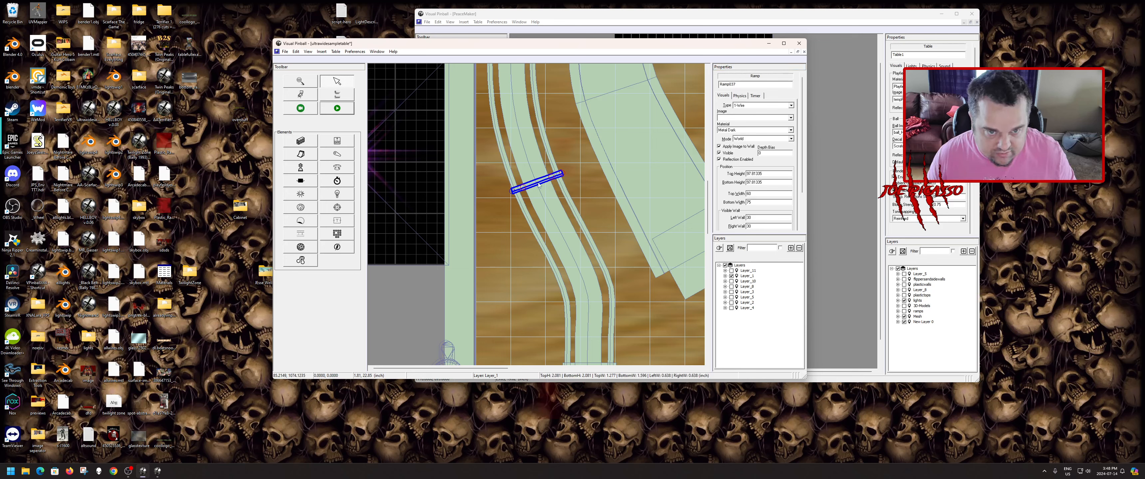
right_click(539, 185)
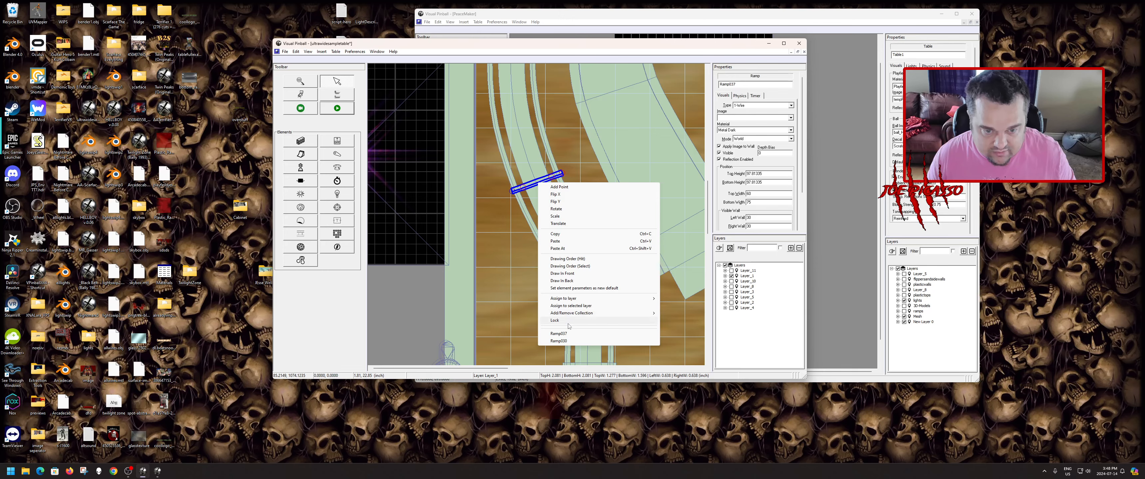
click(587, 268)
click(526, 187)
drag(534, 186, 512, 76)
scroll(545, 194, up, 4)
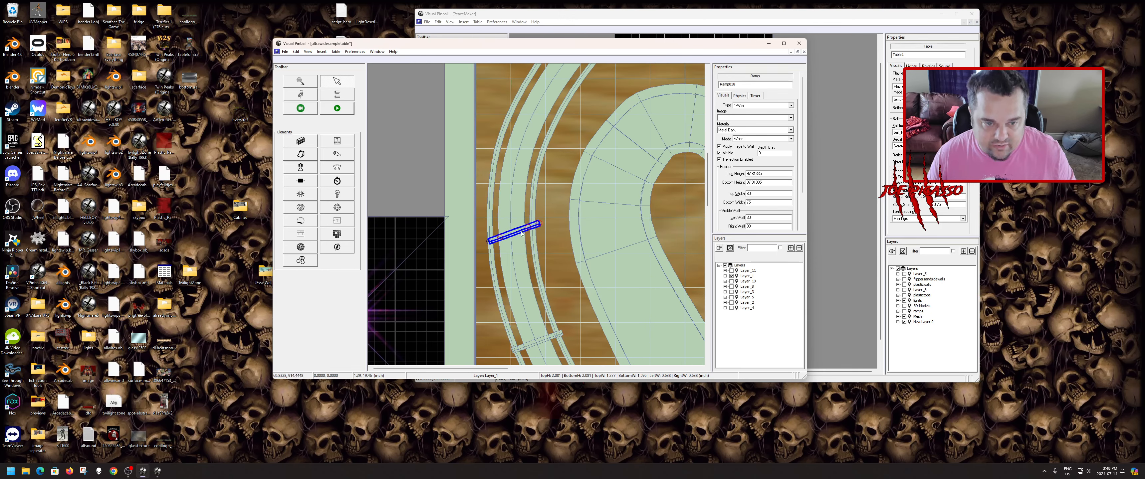
drag(517, 235, 526, 142)
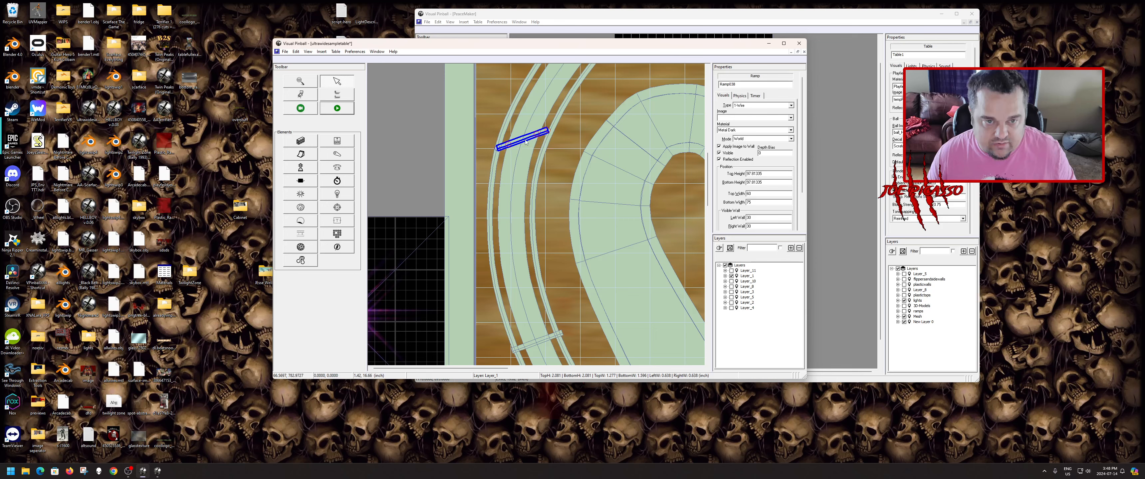
- Rotate the upper cross wire by 40 degrees to follow the ramp's curve
right_click(526, 142)
click(551, 166)
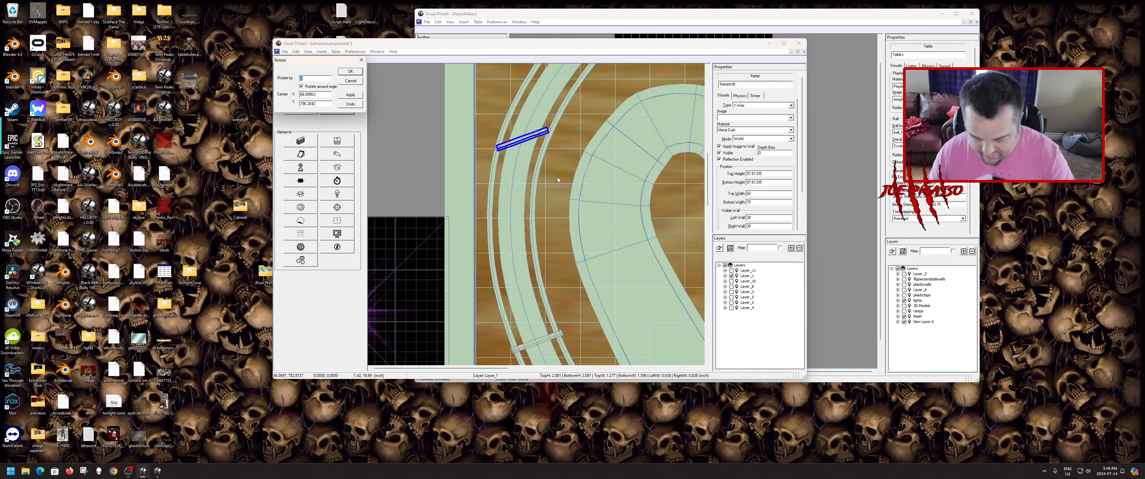
text(40)
click(358, 72)
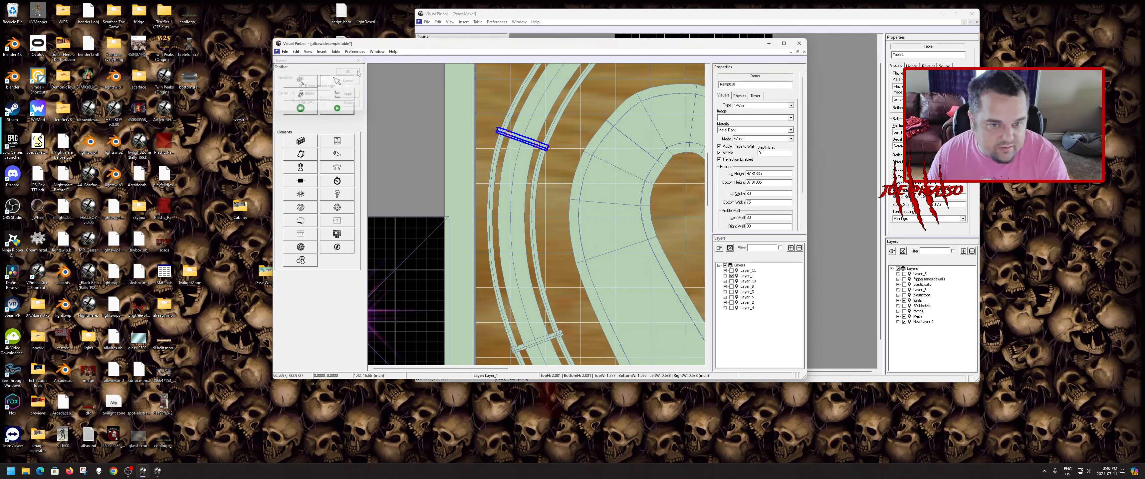
- Add a control point to the two-wire ramp where the upper cross wire passes and copy the point's real height
click(528, 152)
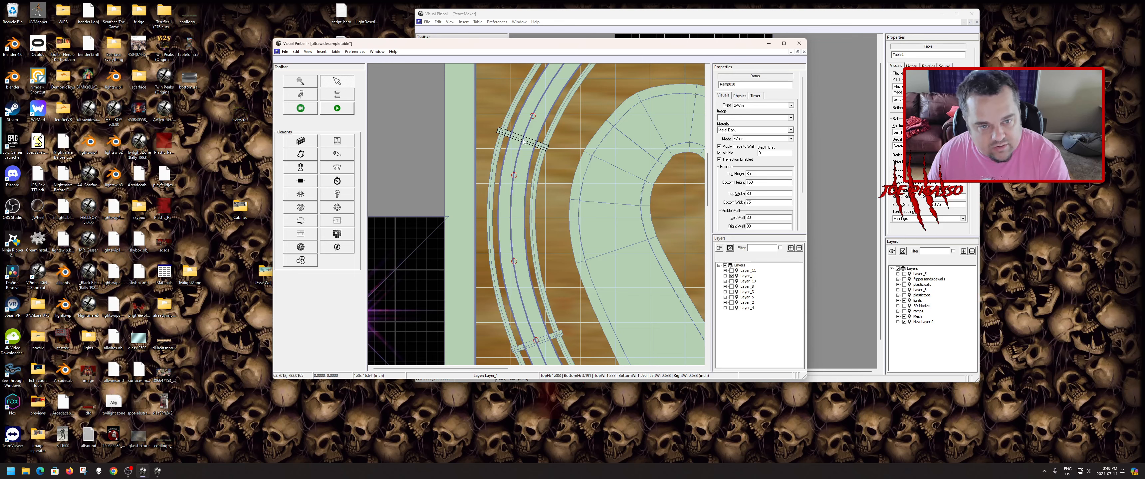
right_click(523, 139)
click(537, 143)
click(524, 138)
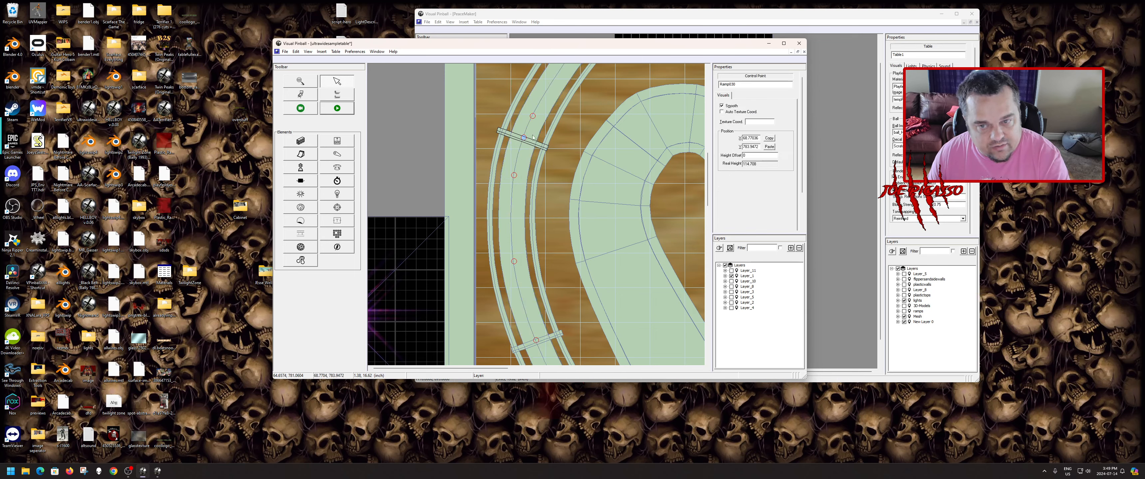
drag(760, 164, 675, 169)
key(ctrl+c)
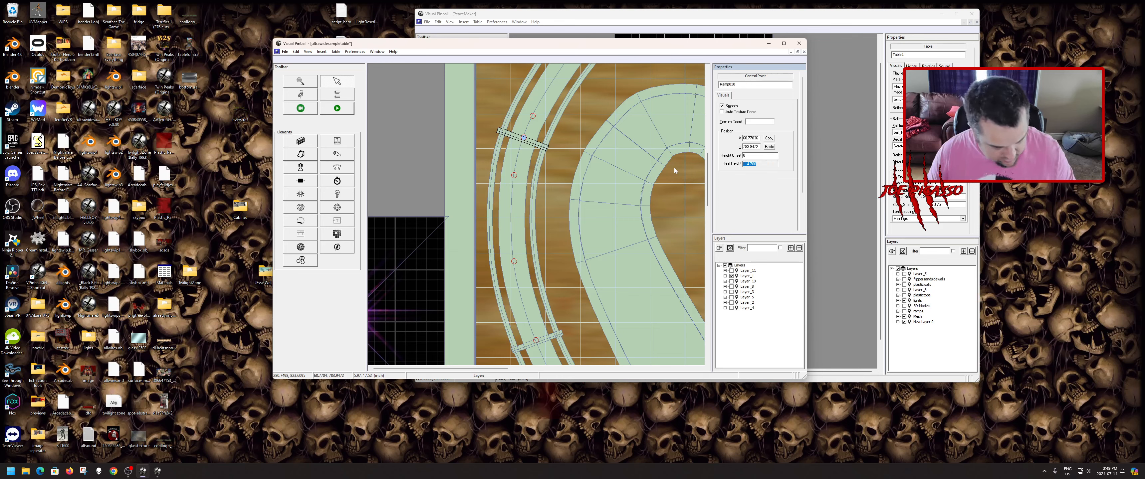
- Set the upper cross wire's top and bottom heights to the copied ramp height of about 114.7
click(565, 166)
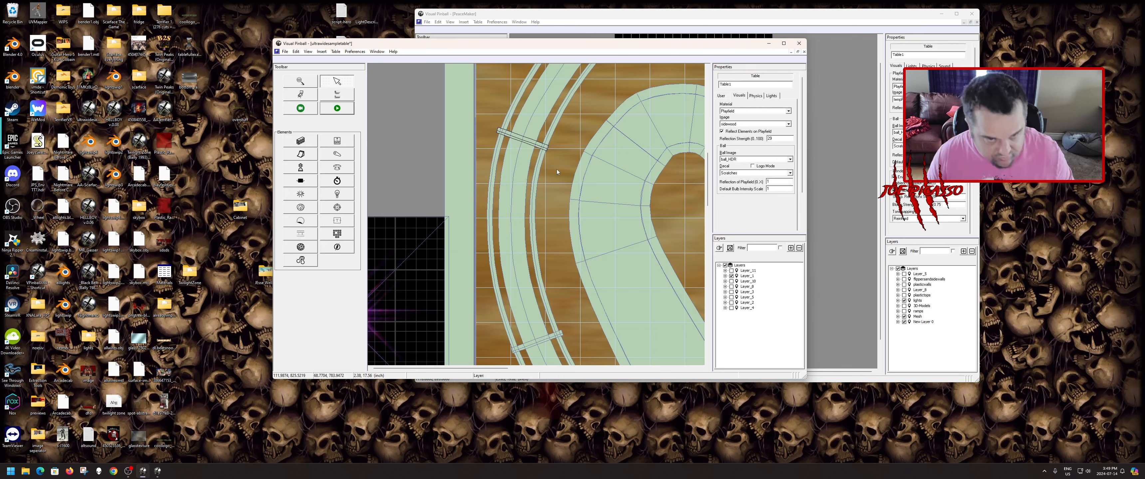
click(531, 142)
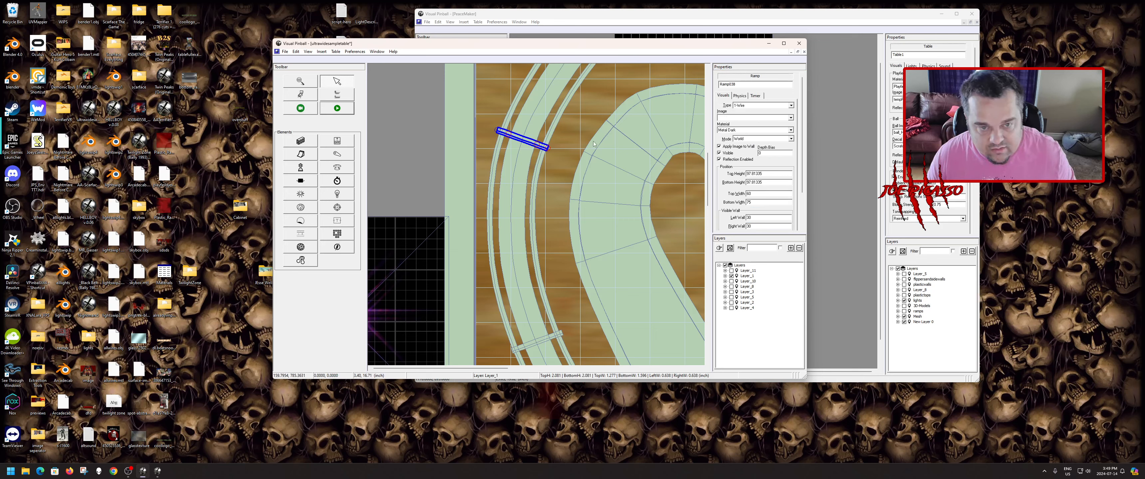
double_click(768, 173)
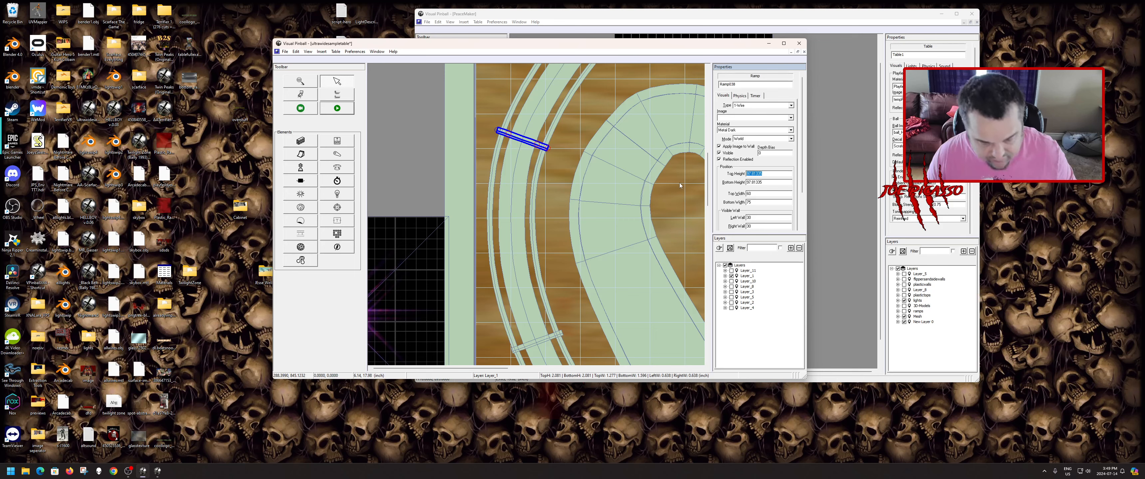
key(ctrl+v)
key(Tab)
key(ctrl+v)
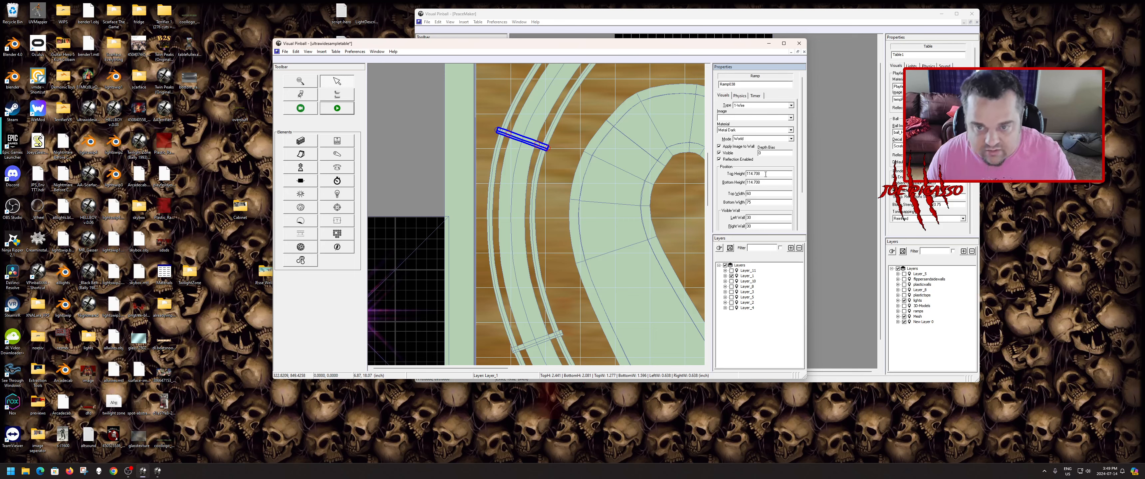
click(525, 140)
click(523, 143)
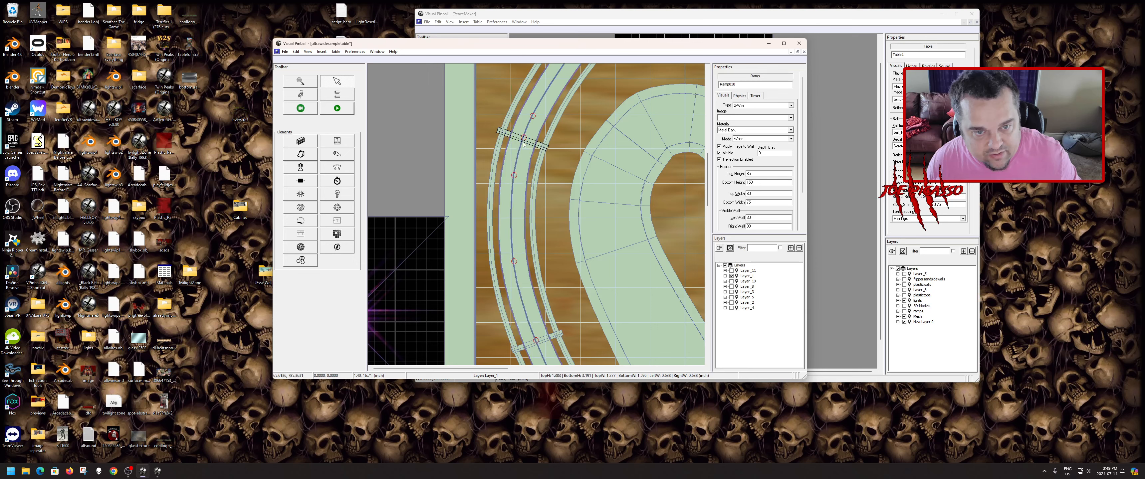
click(524, 138)
click(526, 149)
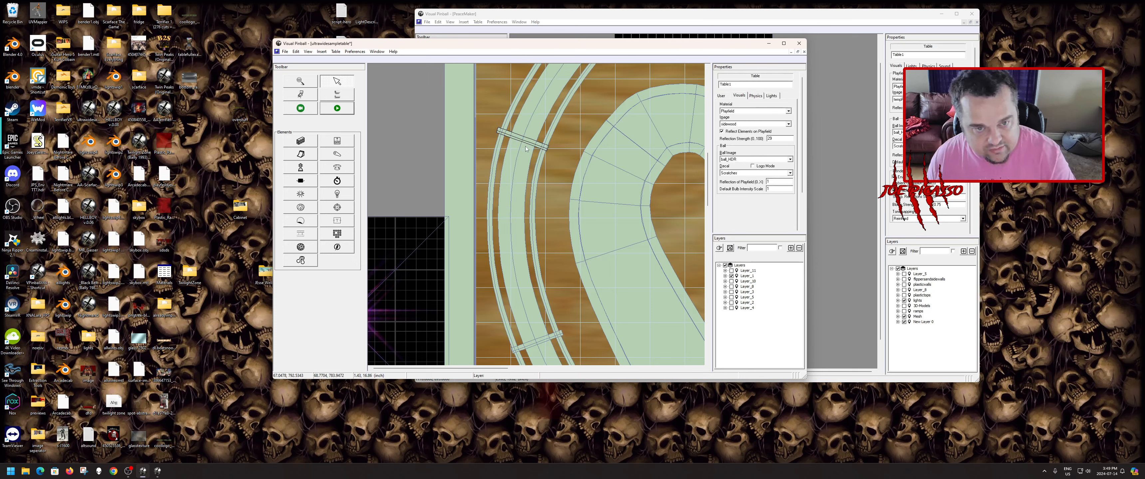
click(532, 142)
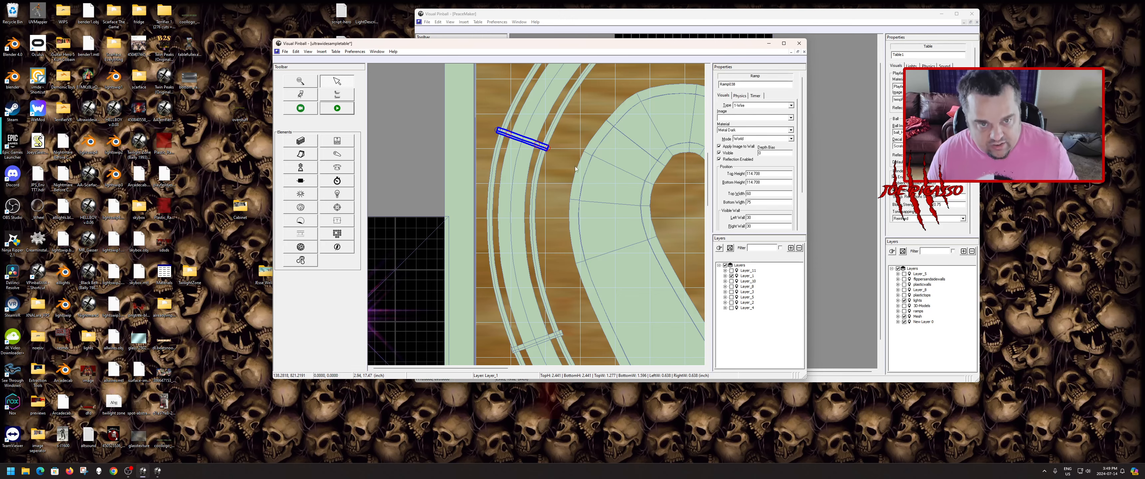
- Set the height offset of the upper cross wire's two end control points to 48
scroll(609, 194, up, 3)
scroll(557, 244, down, 2)
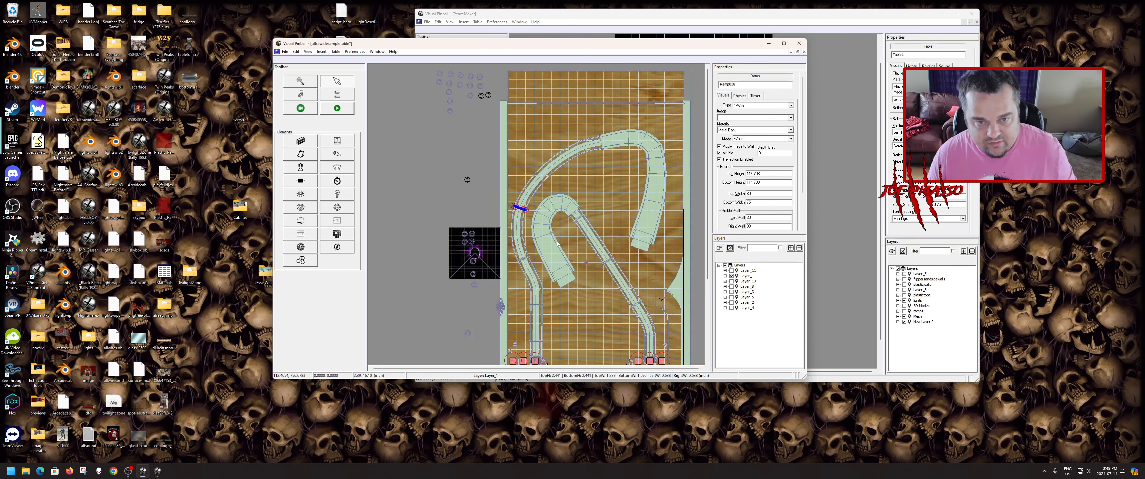
scroll(541, 248, up, 2)
scroll(541, 248, up, 1)
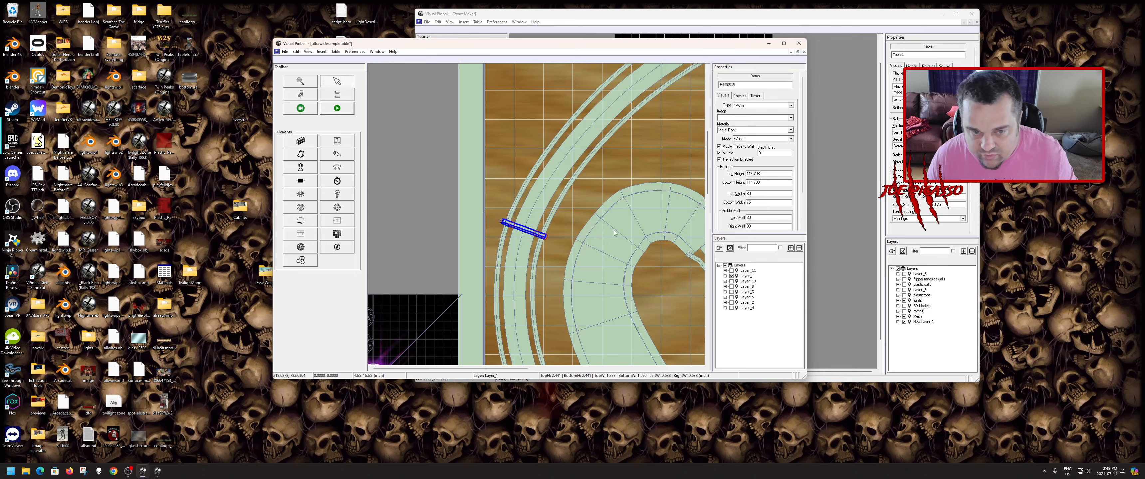
click(545, 236)
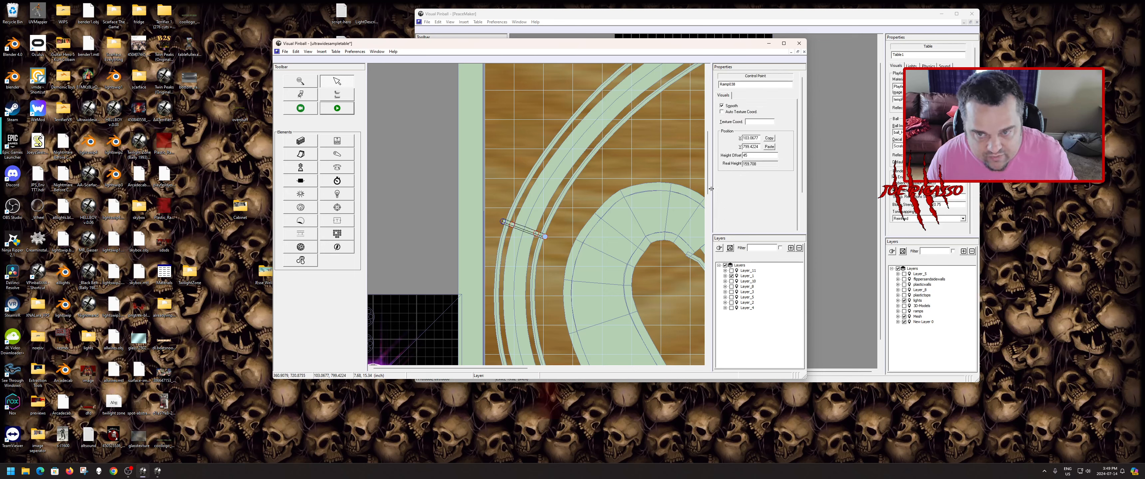
double_click(754, 156)
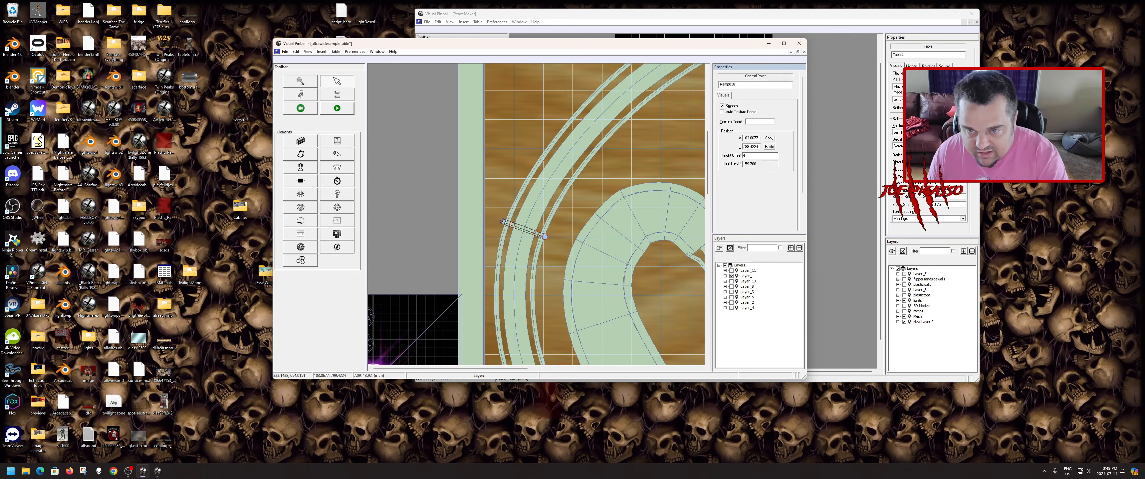
click(502, 222)
drag(750, 156, 689, 164)
text(48)
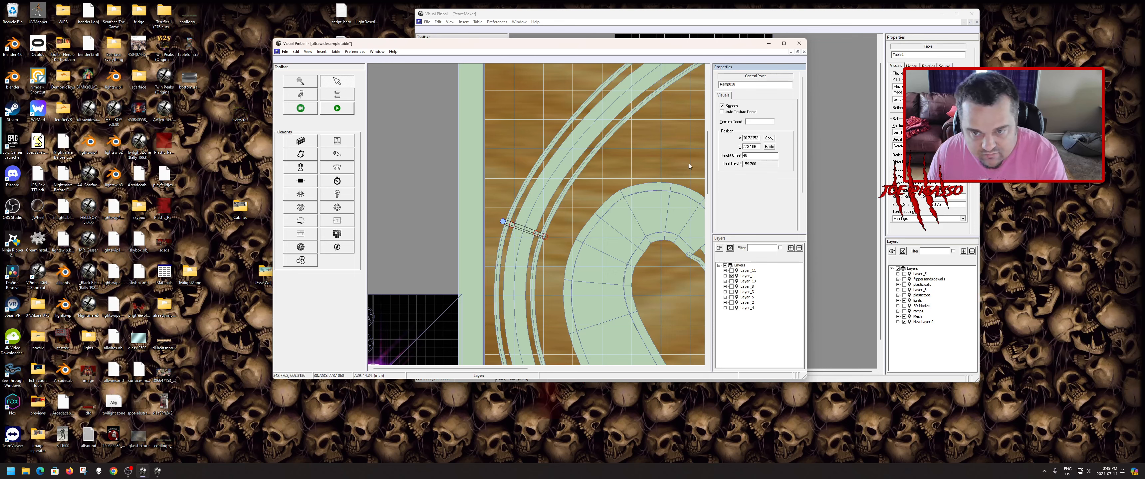
- Duplicate the upper cross wire in place and move the copy further up along the wire ramp's curve
click(534, 236)
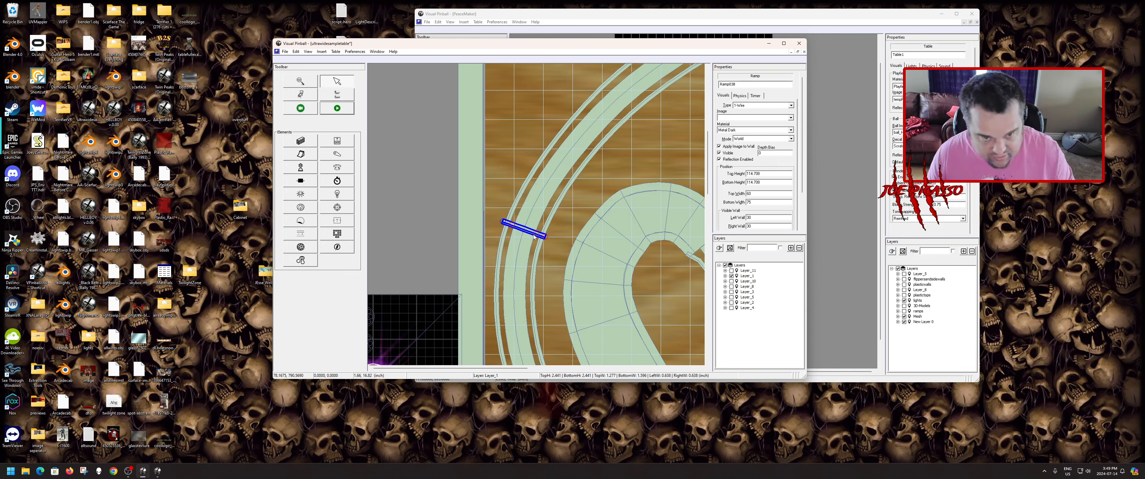
right_click(534, 236)
click(536, 290)
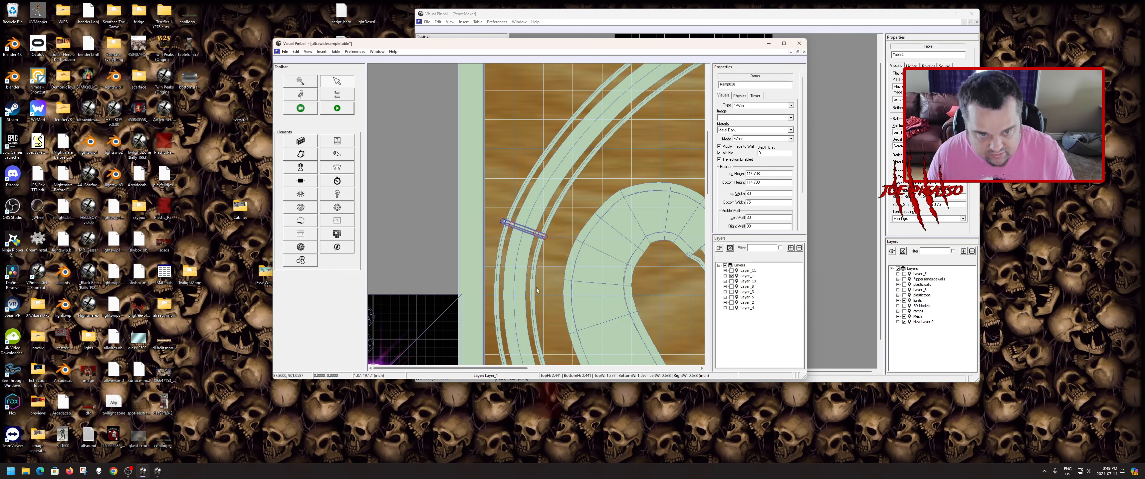
click(523, 234)
drag(522, 232, 628, 94)
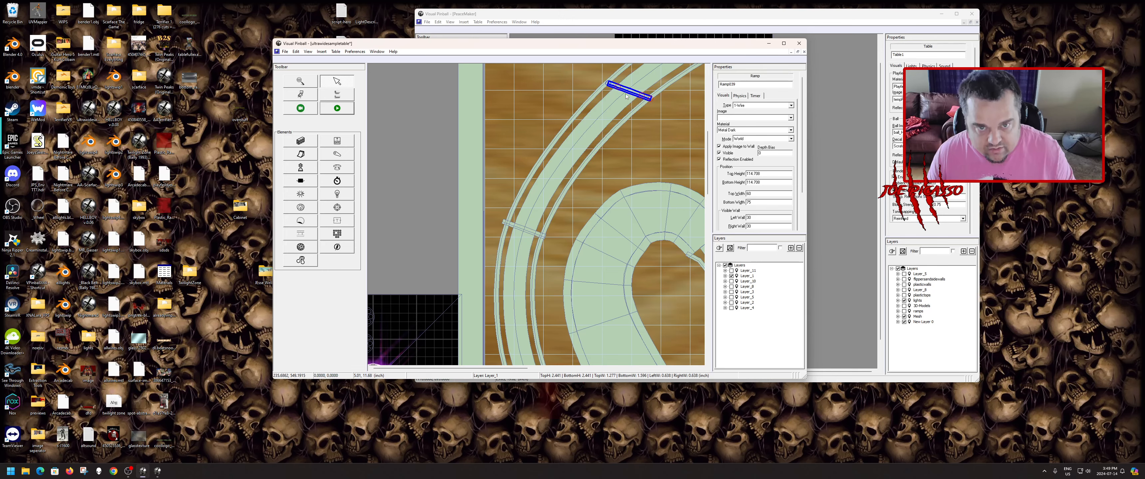
- Rotate the new cross wire copy by 20 degrees around its origin
scroll(627, 96, down, 1)
scroll(599, 140, down, 2)
scroll(598, 137, down, 3)
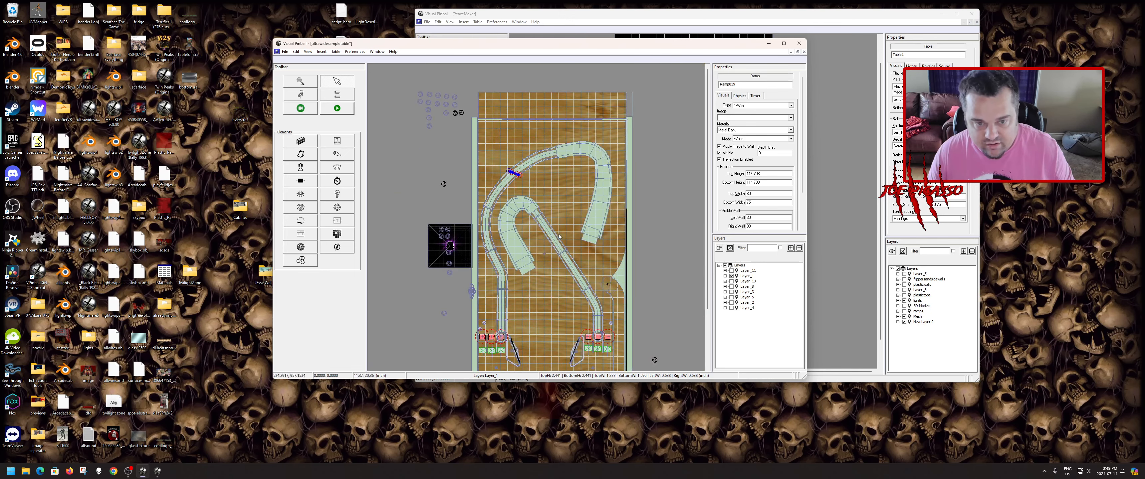
scroll(515, 198, up, 3)
scroll(516, 198, up, 2)
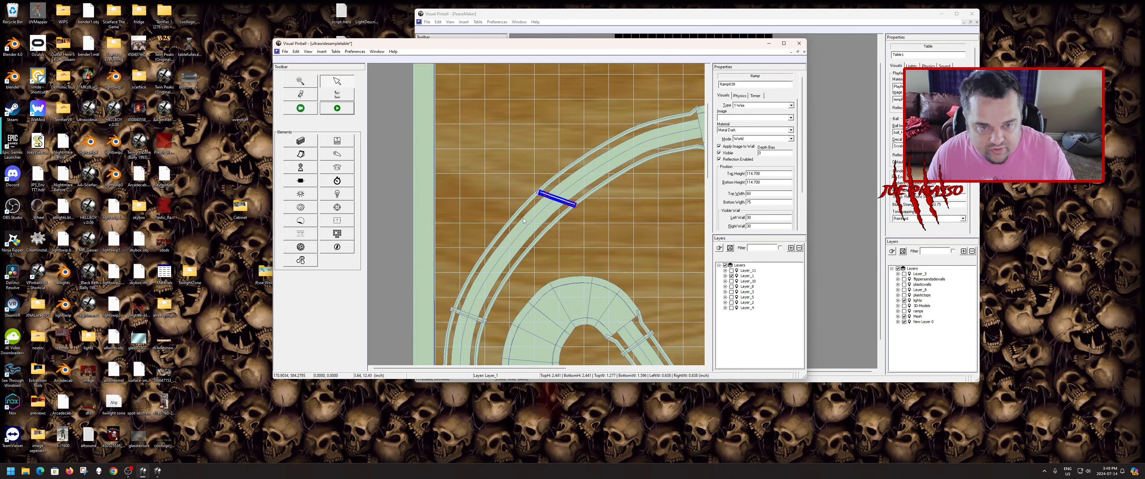
right_click(559, 200)
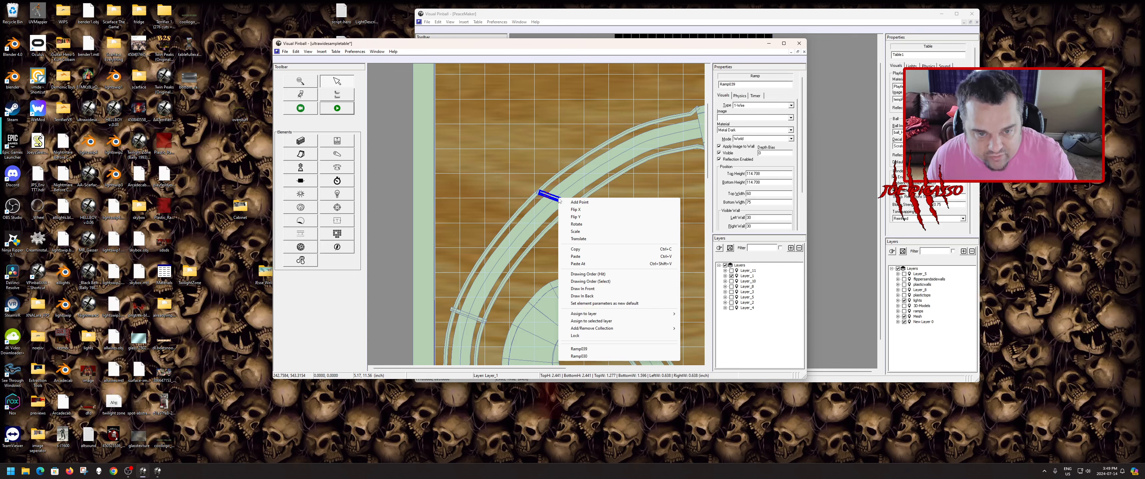
click(585, 225)
text(20)
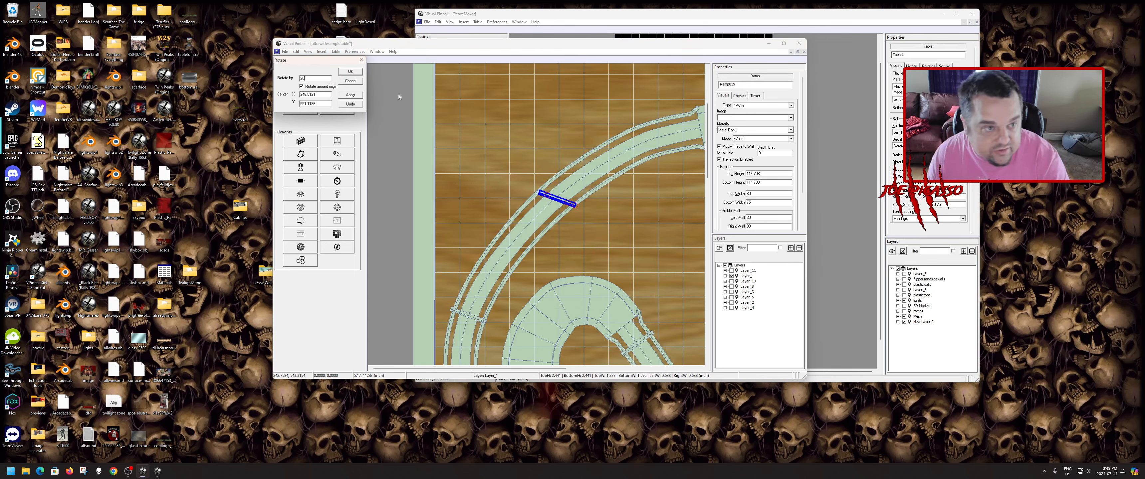
click(359, 72)
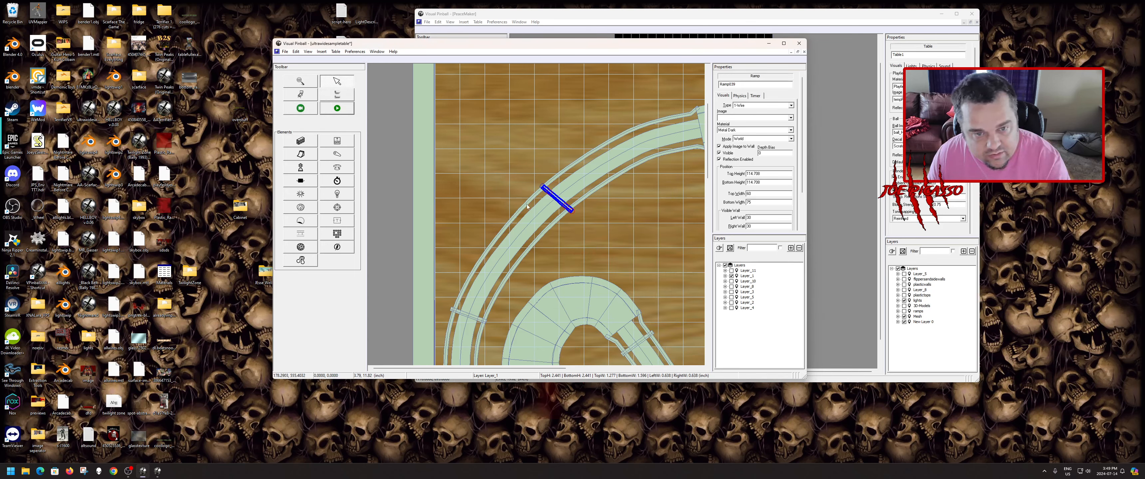
- Rotate the cross wire copy by another 10 degrees to cross the ramp squarely
right_click(557, 200)
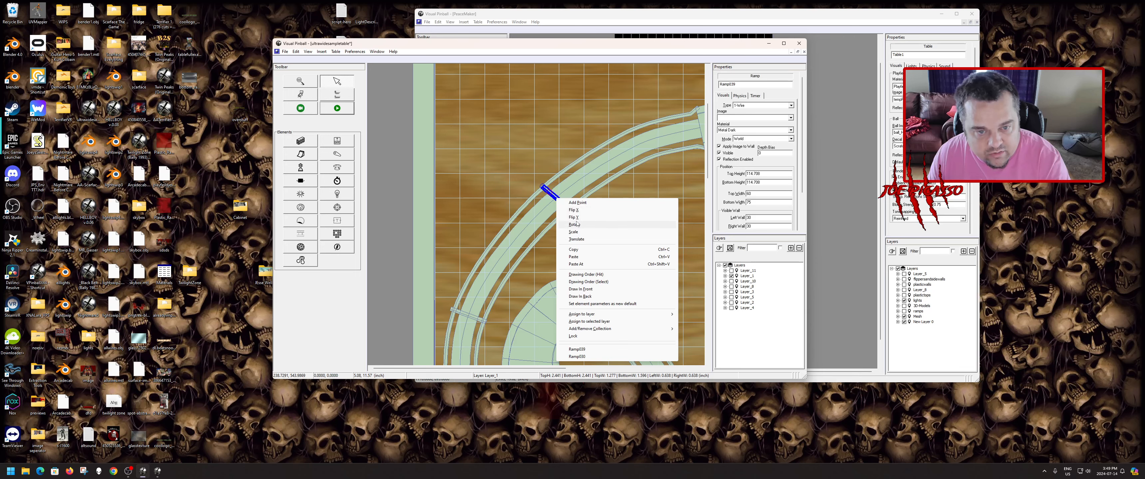
click(583, 225)
text(10)
click(360, 72)
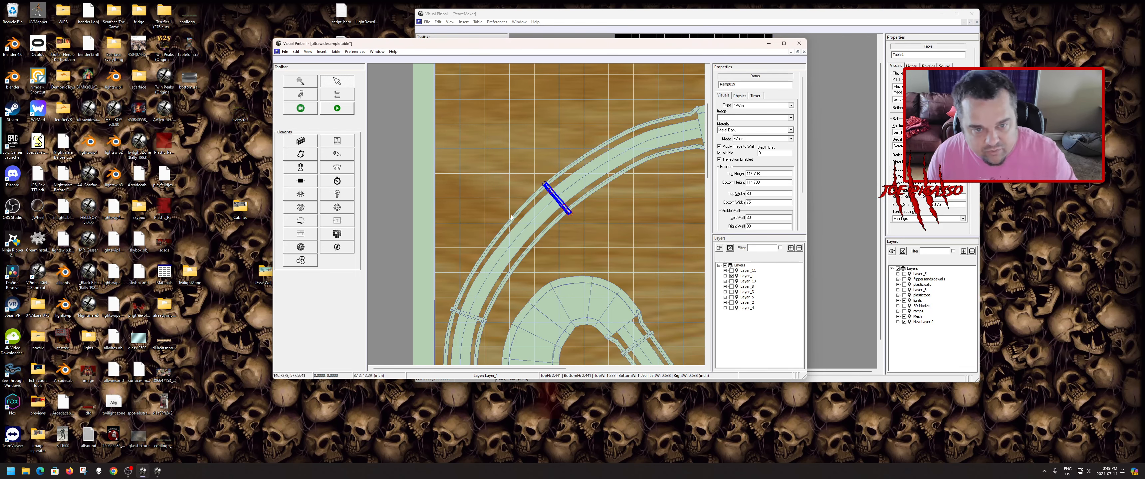
- Nudge the rotated cross wire slightly back down the curve, away from the ramp's nearby control point
scroll(563, 226, up, 2)
click(524, 192)
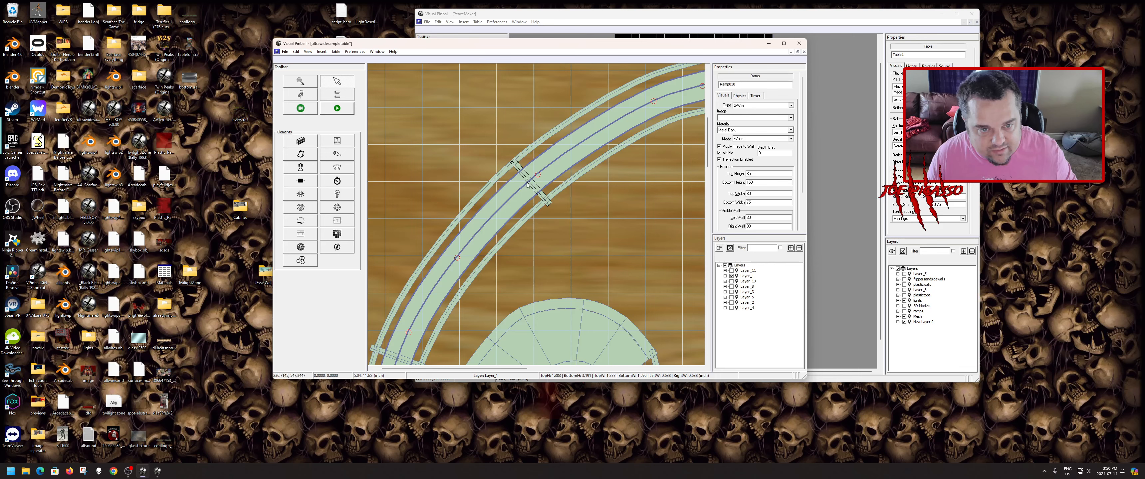
scroll(529, 234, down, 2)
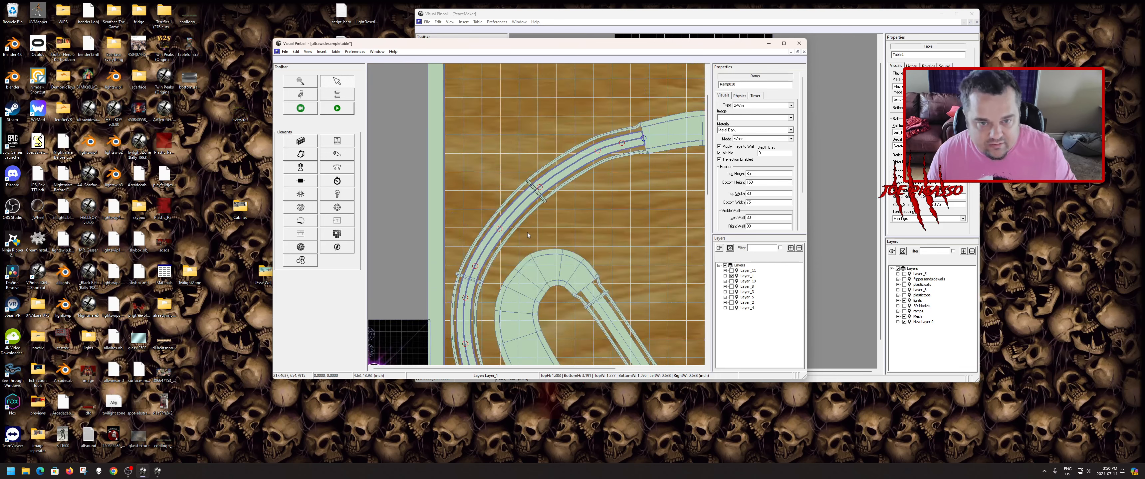
scroll(533, 217, down, 1)
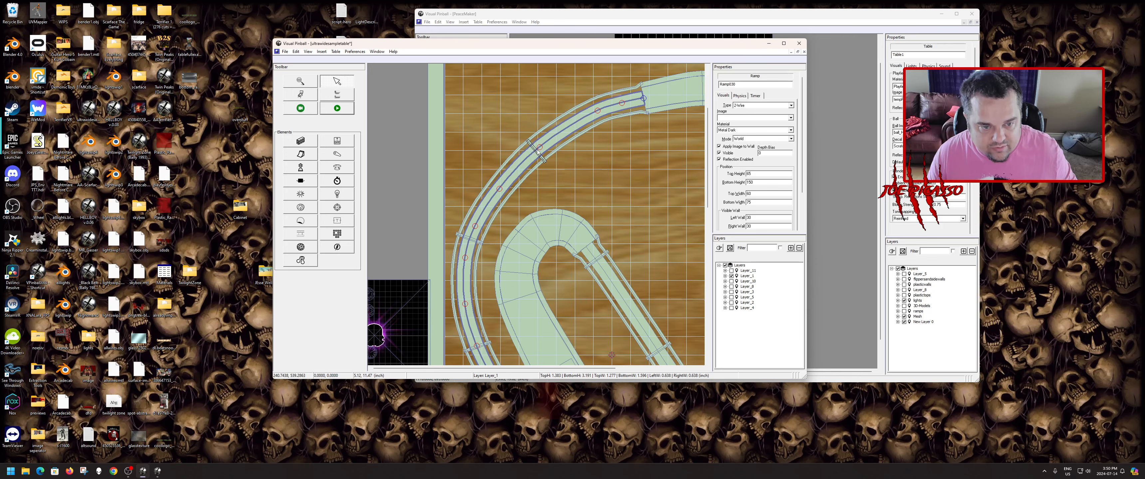
scroll(518, 181, up, 3)
drag(572, 229, 566, 236)
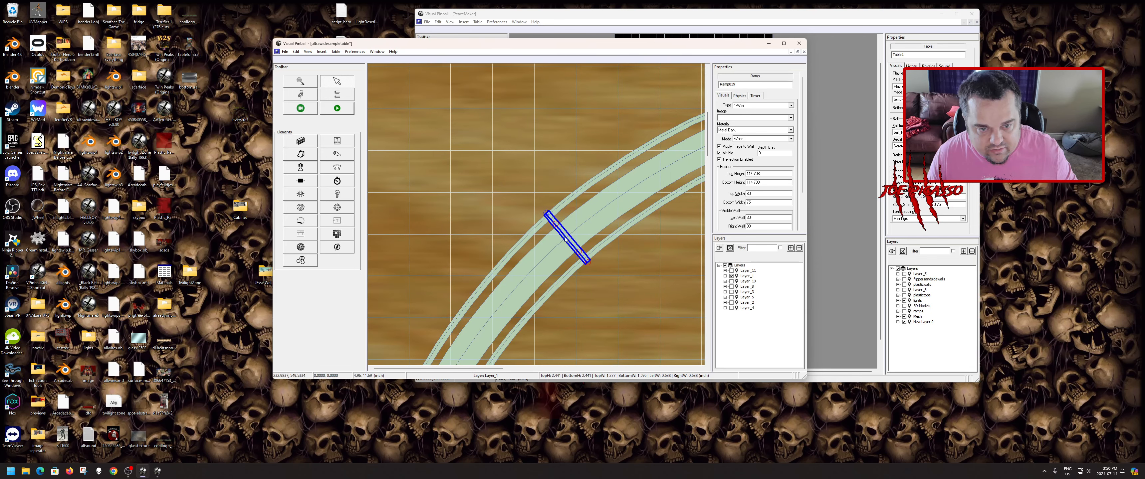
- Add a control point to the two-wire ramp where the new cross wire passes and copy the point's real height
right_click(565, 239)
click(565, 238)
right_click(567, 239)
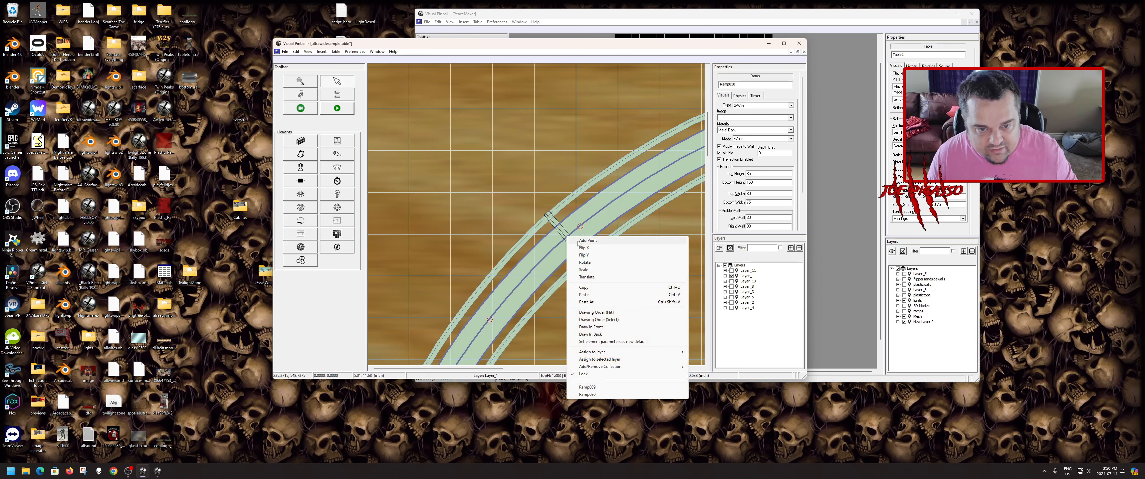
click(565, 236)
click(567, 236)
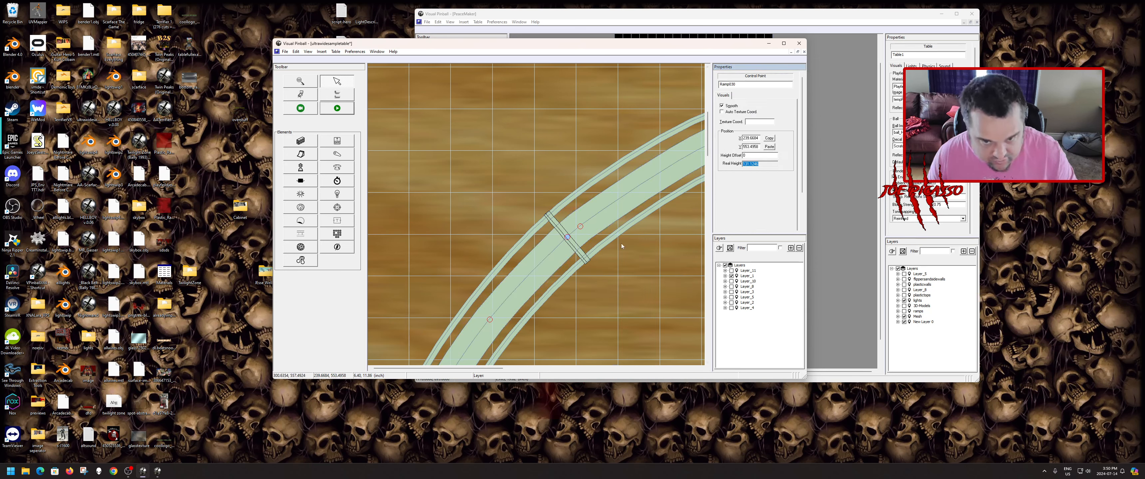
- Set the new cross wire's bottom and top heights to the copied ramp height of 131.1246
click(631, 257)
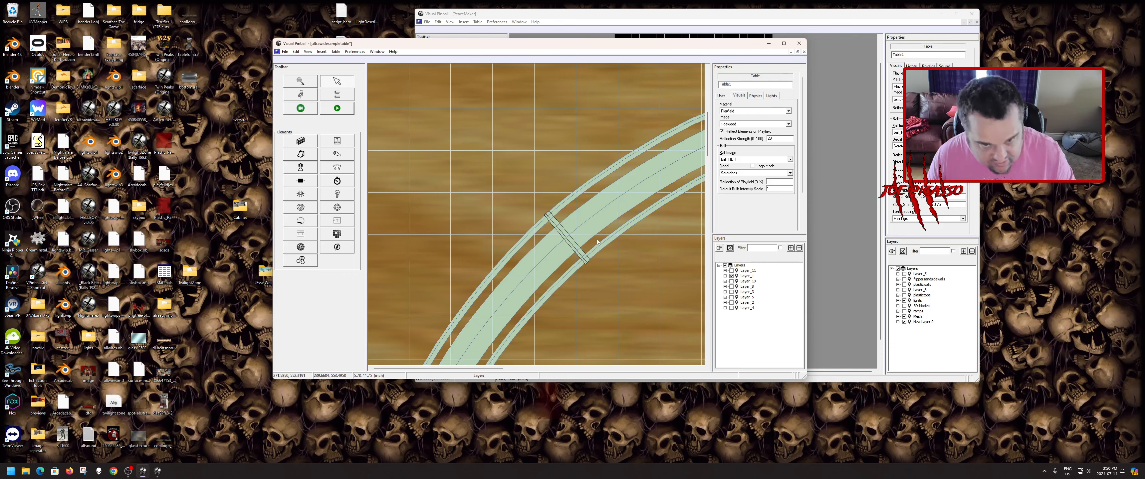
click(577, 241)
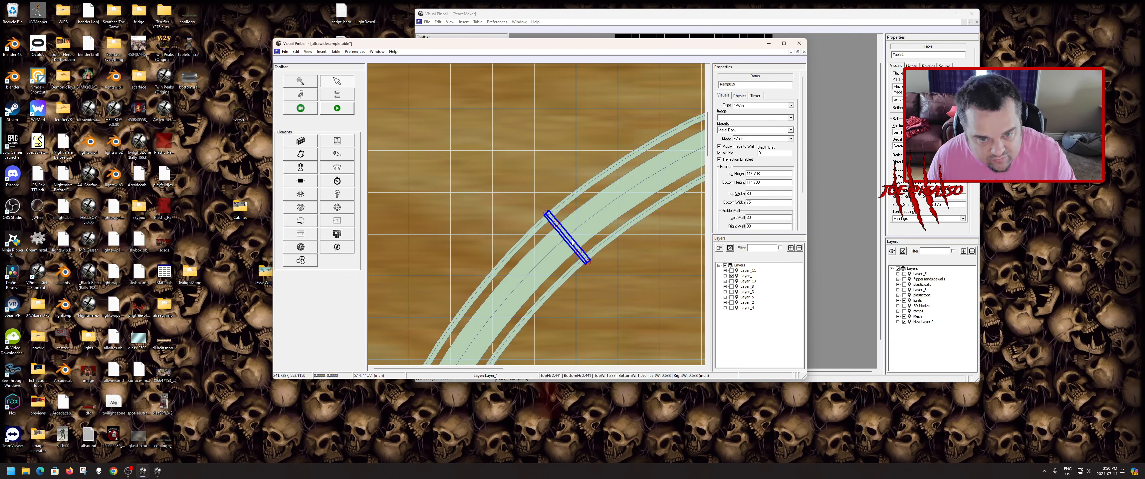
double_click(775, 182)
key(ctrl+v)
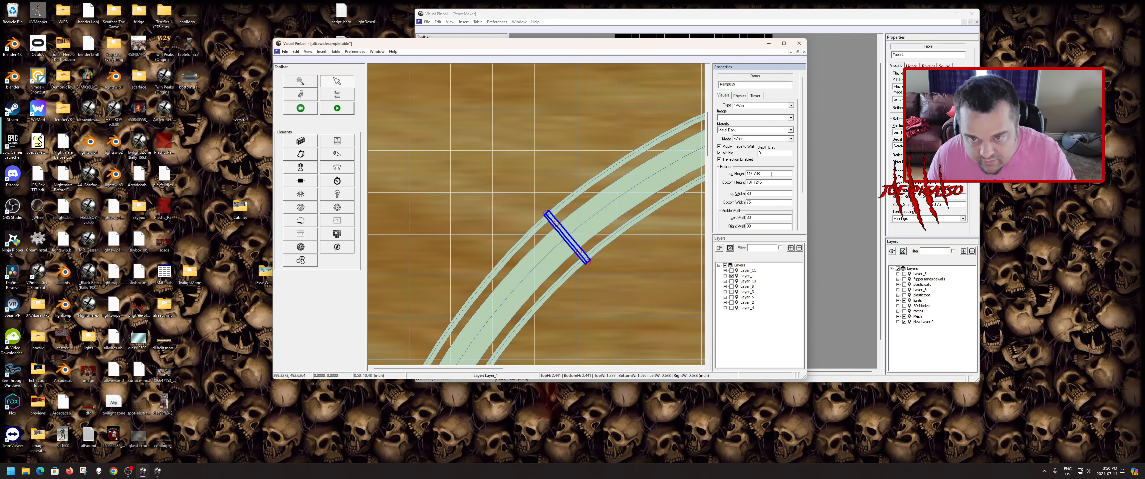
double_click(771, 175)
key(ctrl+v)
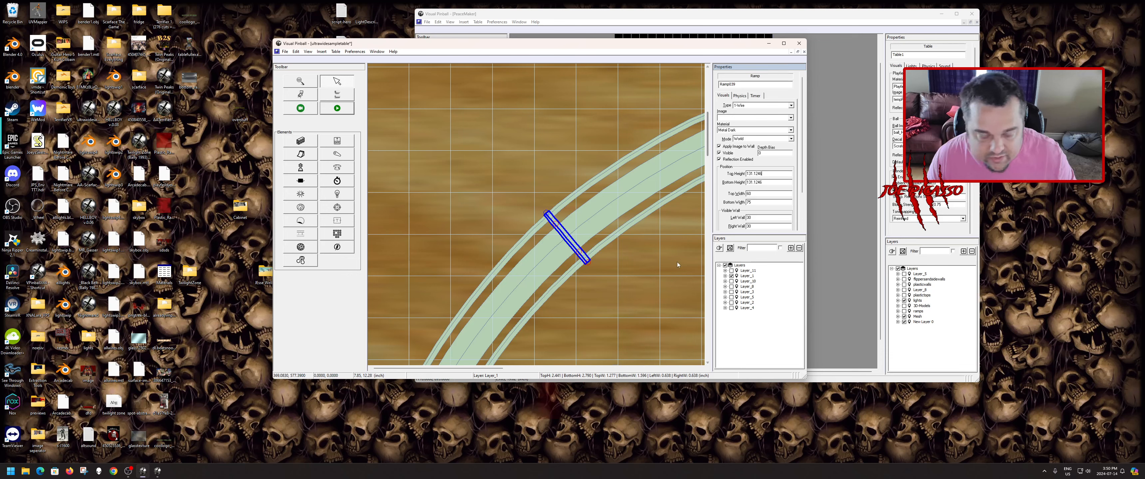
click(626, 294)
- Lock this cross wire and move a duplicate of it further up the curve towards the ramp's upper end
click(572, 248)
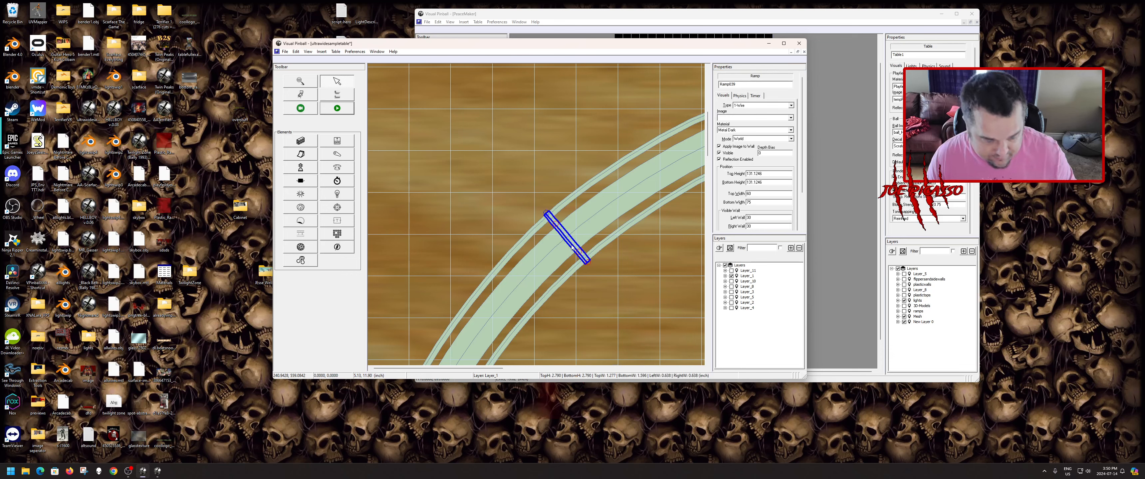
right_click(571, 242)
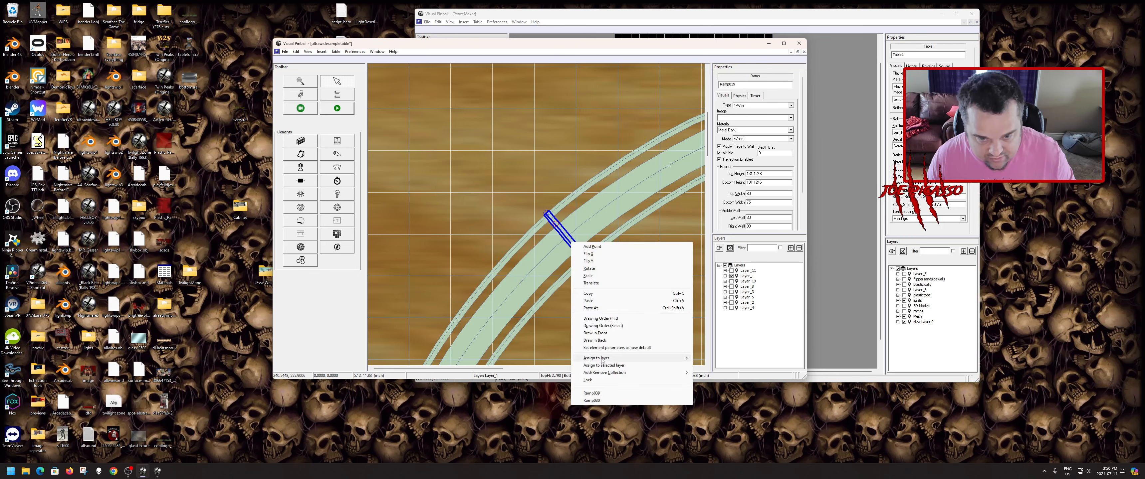
click(600, 380)
drag(566, 238, 627, 201)
scroll(628, 202, down, 2)
scroll(664, 167, up, 1)
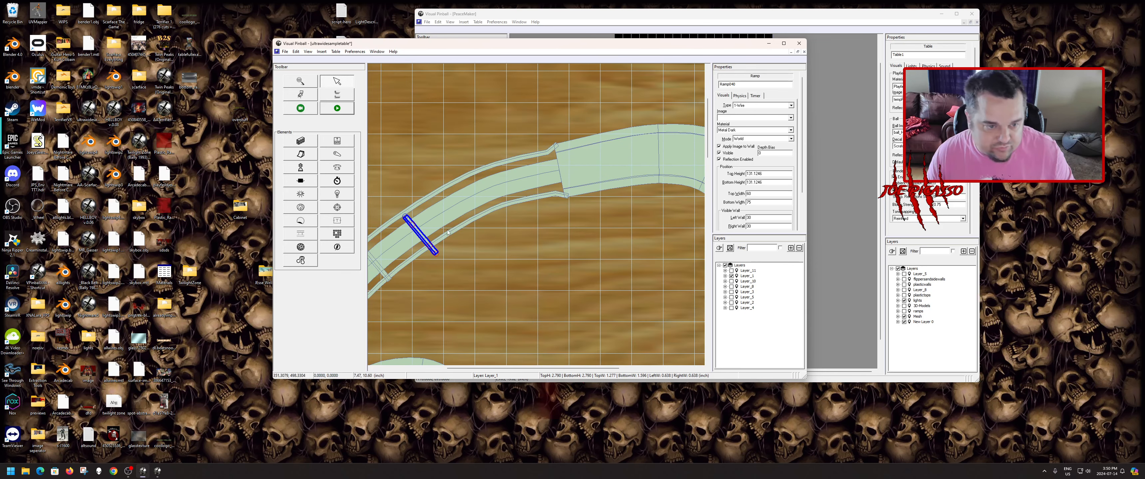
- Move the duplicate cross wire beside the ramp's plastic section and set its lower end point's height offset to 50
drag(420, 234, 535, 175)
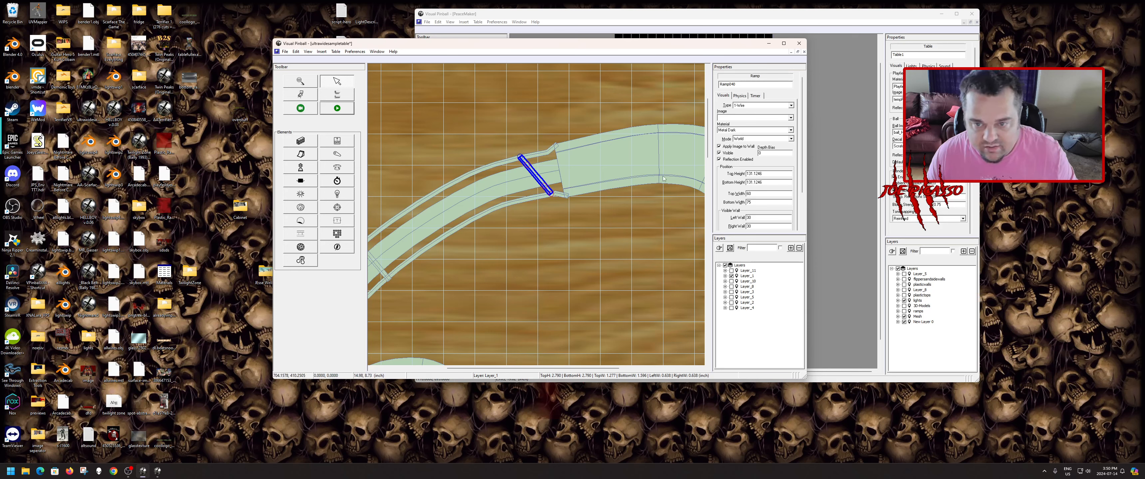
click(552, 195)
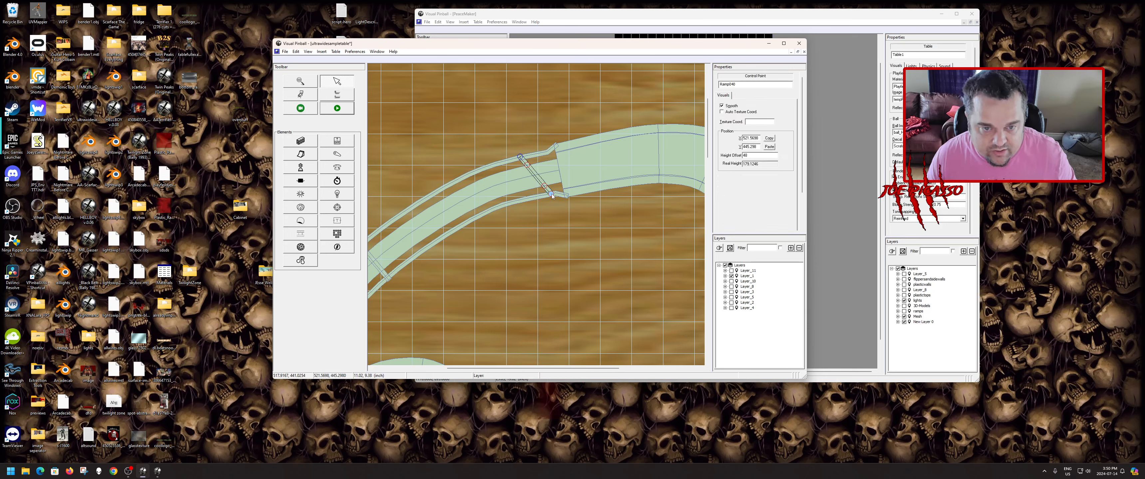
double_click(746, 155)
text(50)
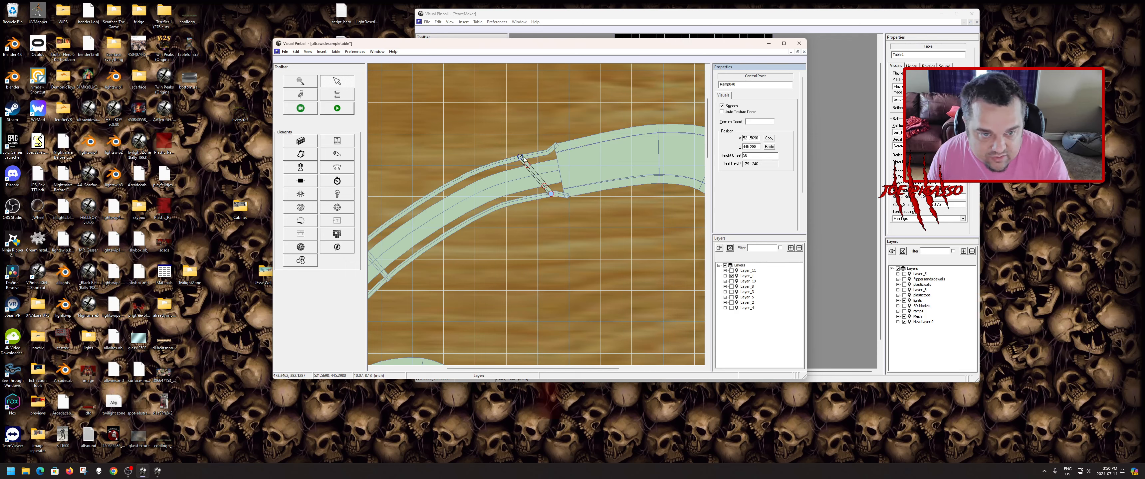
click(520, 157)
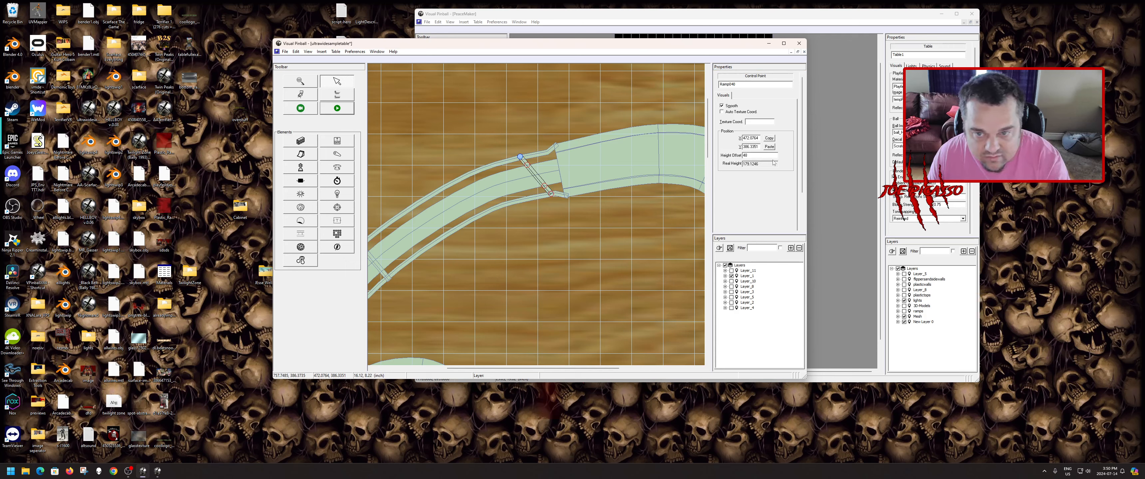
click(644, 245)
- Rotate the duplicate cross wire to sit square across the wire ramp, including a final rotation of -2
click(522, 167)
right_click(532, 170)
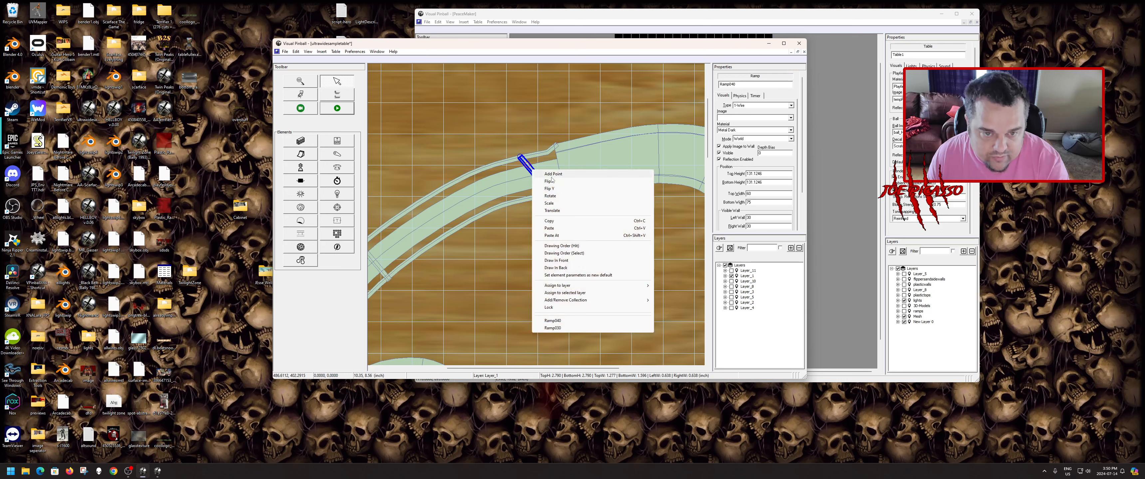
click(559, 195)
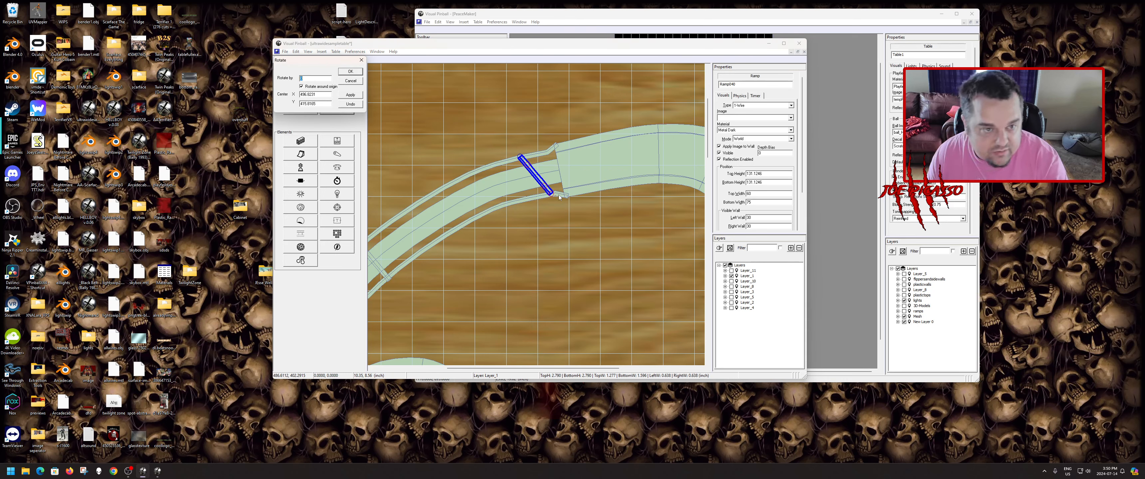
click(352, 71)
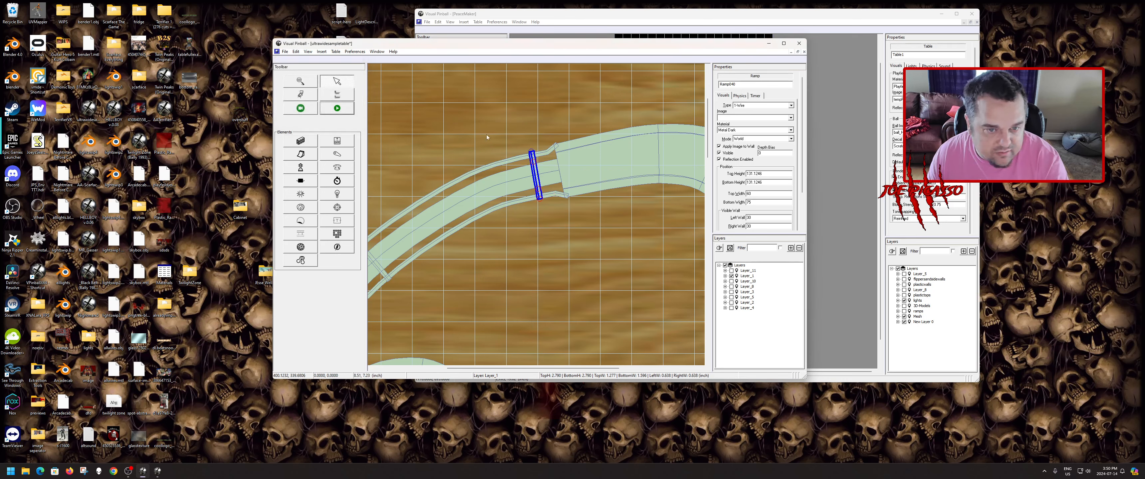
right_click(537, 176)
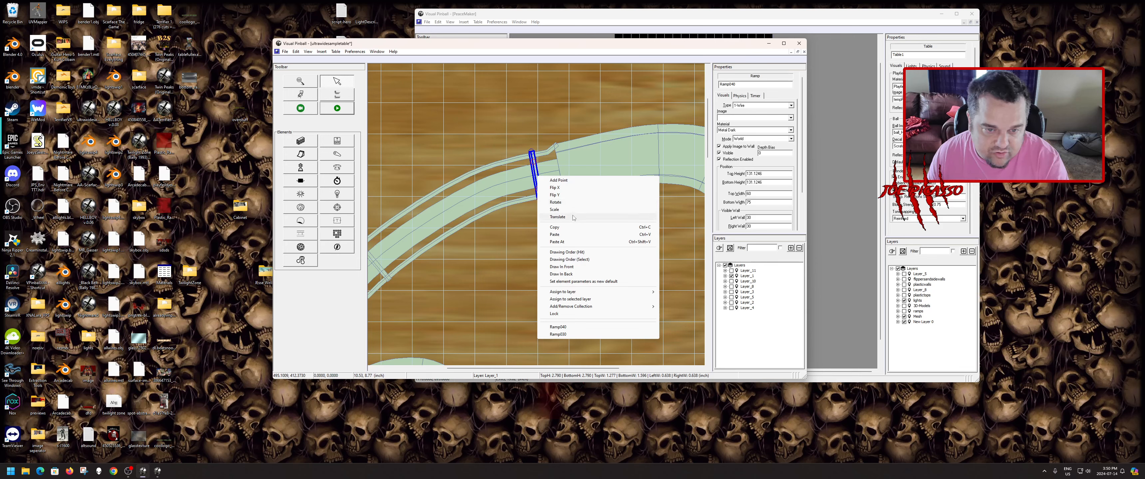
click(569, 204)
text(-2)
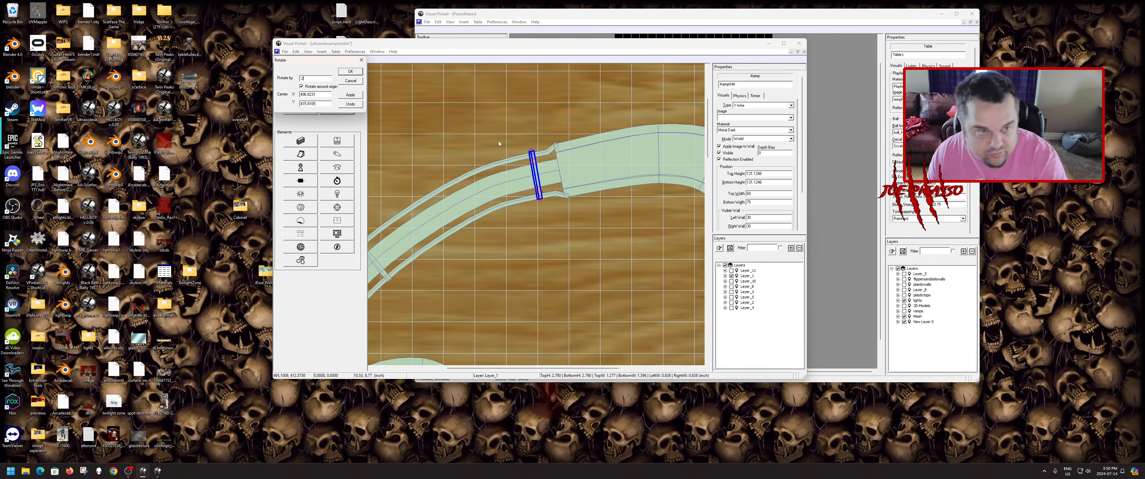
click(350, 71)
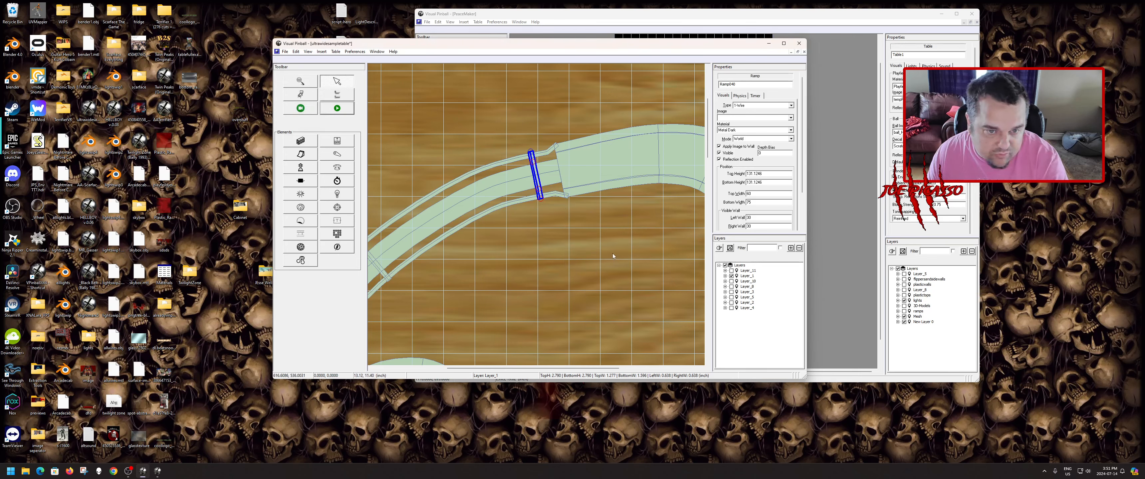
- Add a control point to the two-wire ramp where the new cross wire crosses it and copy the point's real height
scroll(558, 208, up, 2)
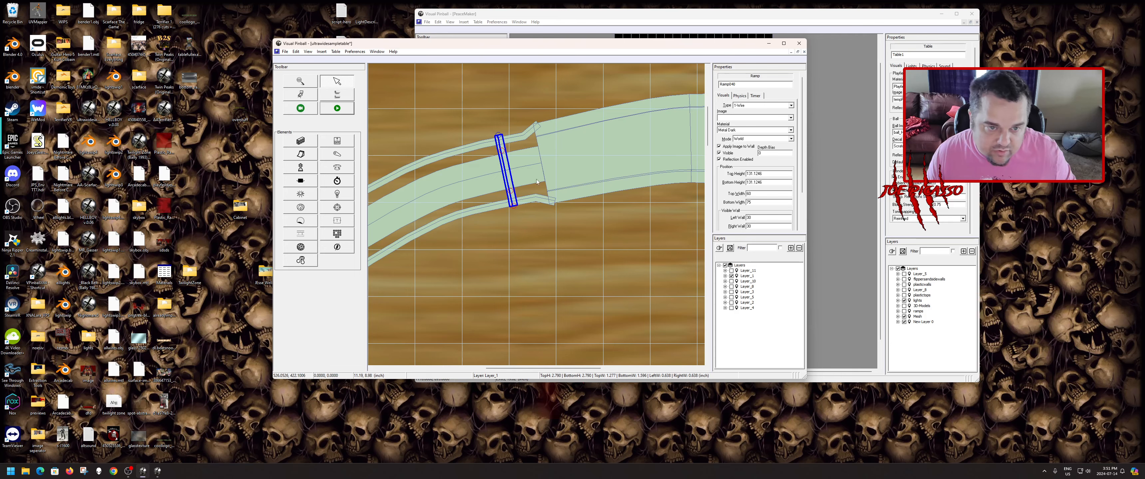
click(518, 179)
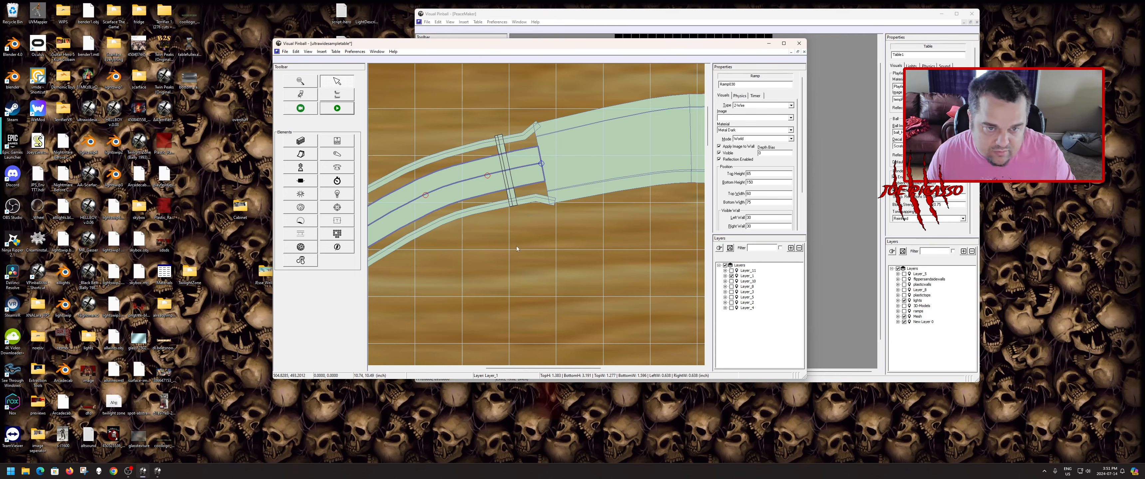
scroll(516, 246, down, 5)
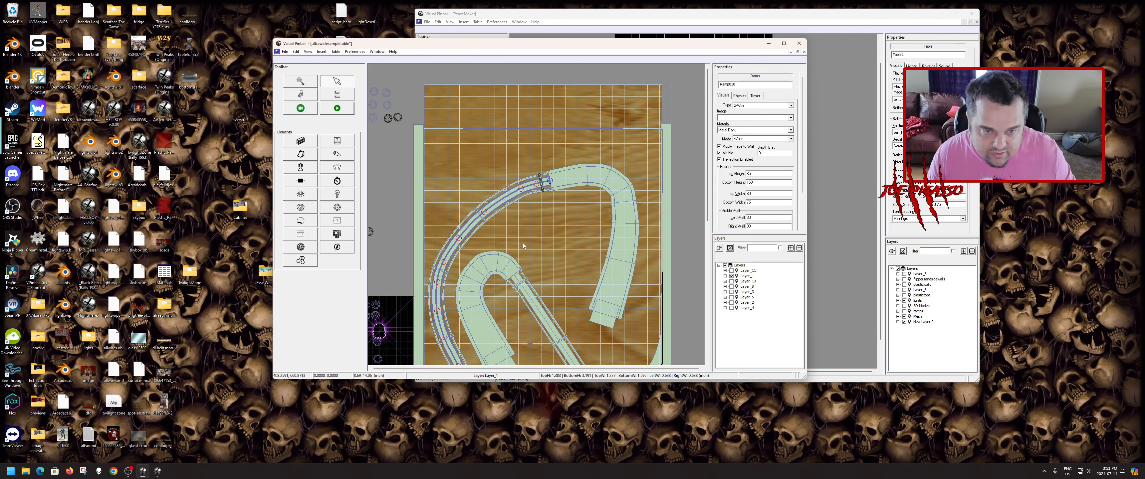
scroll(526, 237, up, 5)
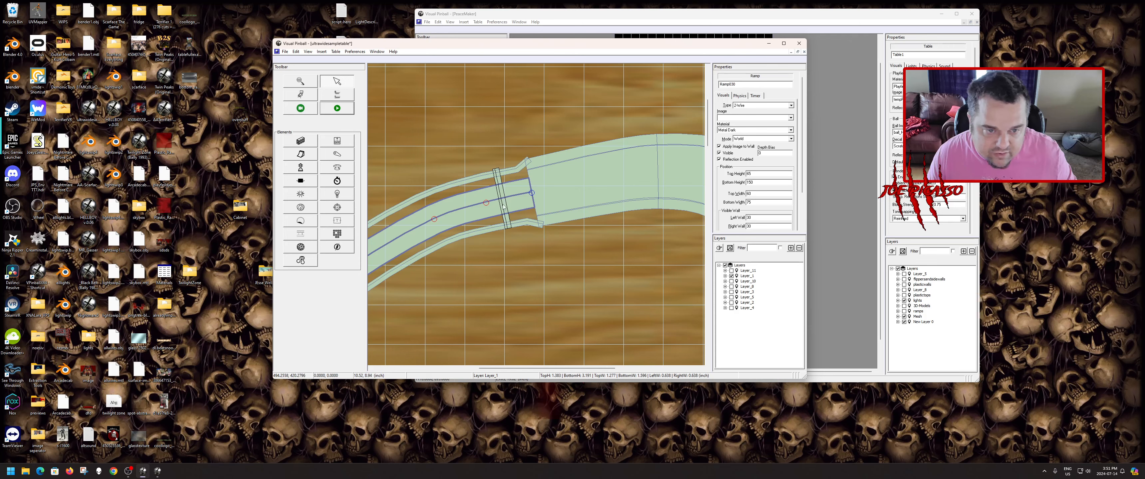
right_click(502, 198)
click(516, 203)
click(500, 199)
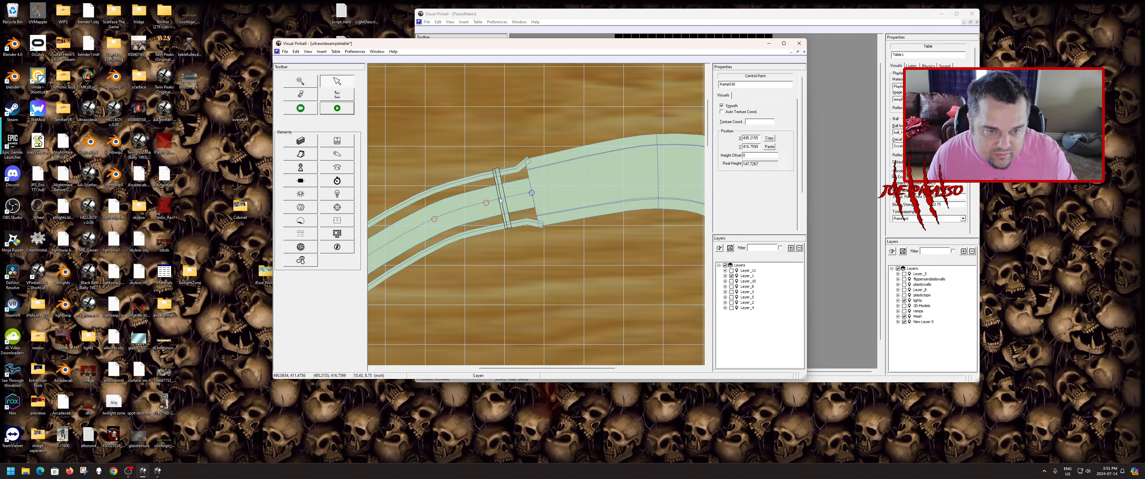
double_click(762, 164)
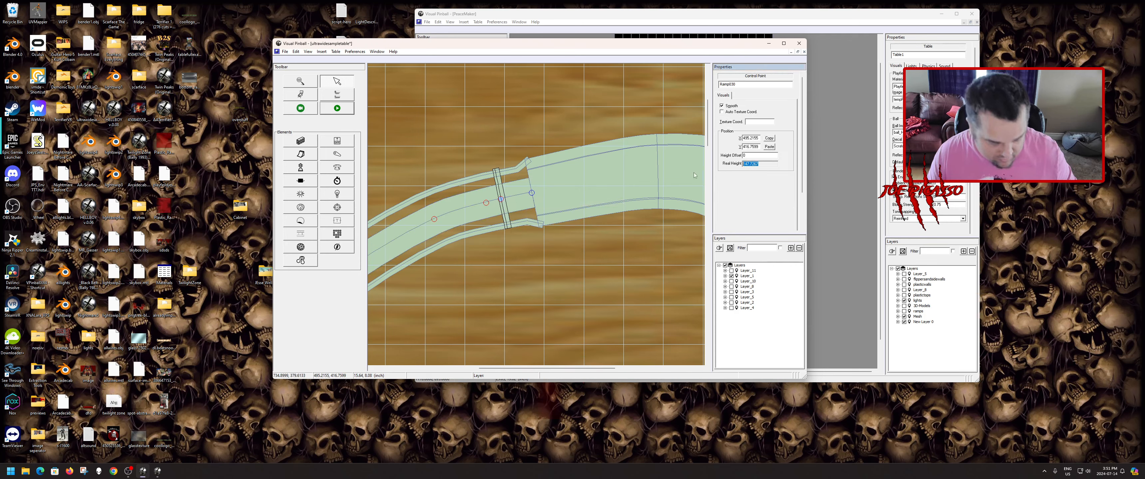
- Set the new cross wire's top and bottom heights to 147.7267 and lock the wire
click(520, 289)
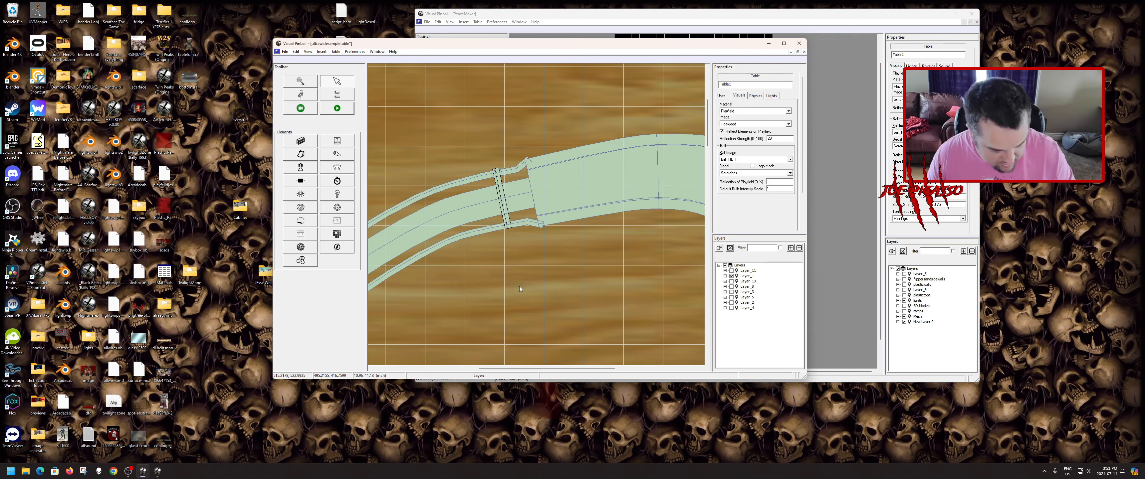
click(503, 199)
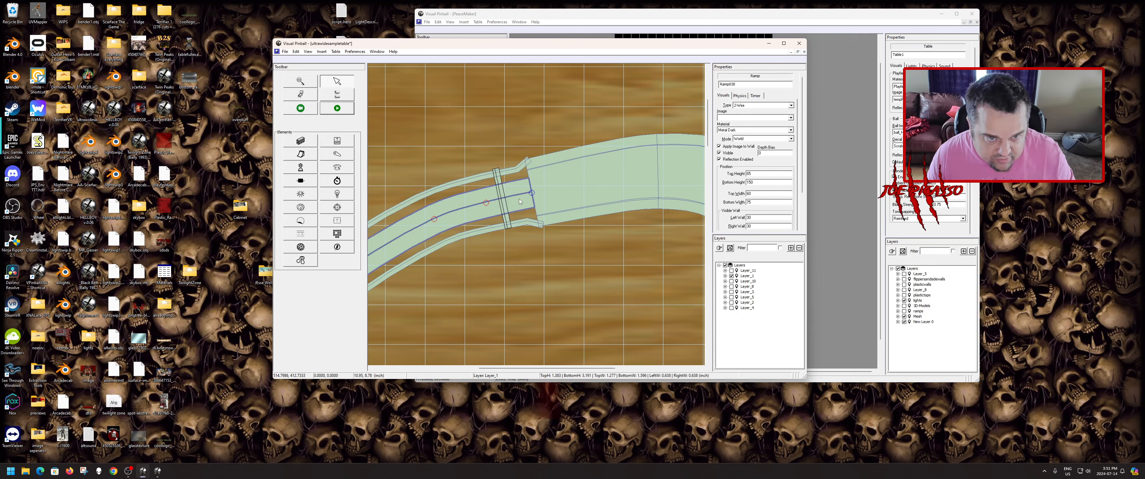
click(502, 197)
double_click(756, 183)
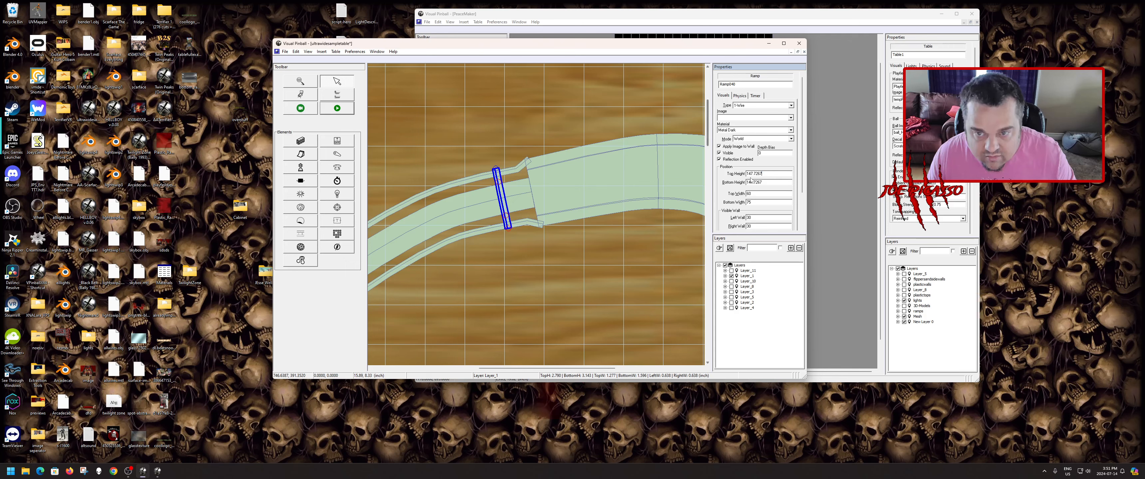
right_click(501, 201)
click(538, 337)
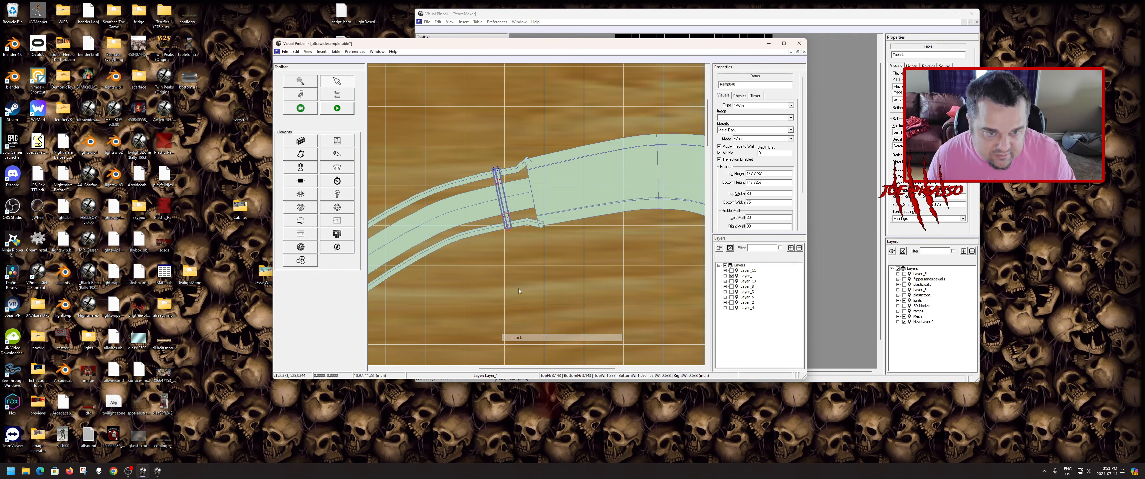
- Playtest the table: add credits, start a one-player game and launch the ball
click(352, 112)
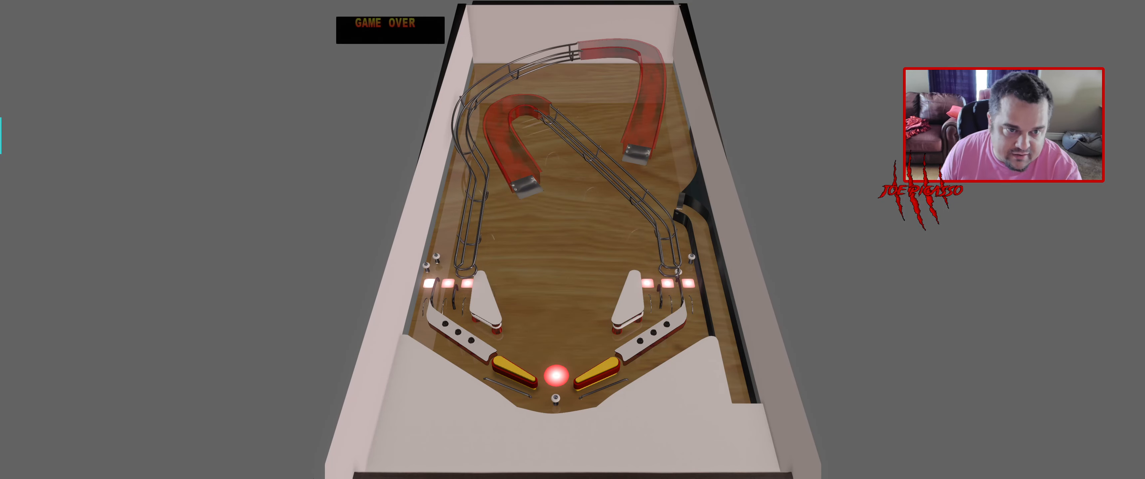
key(5)
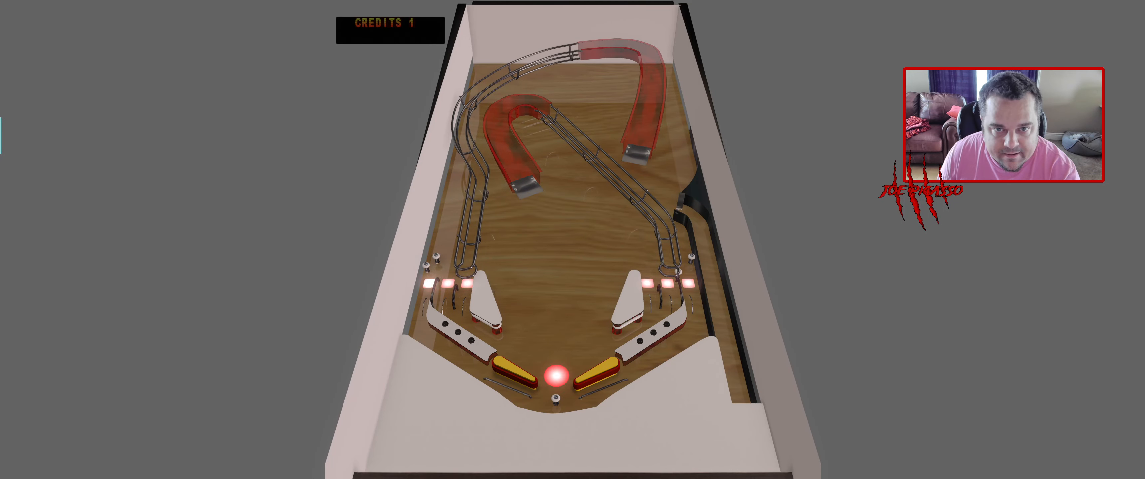
key(5)
key(1)
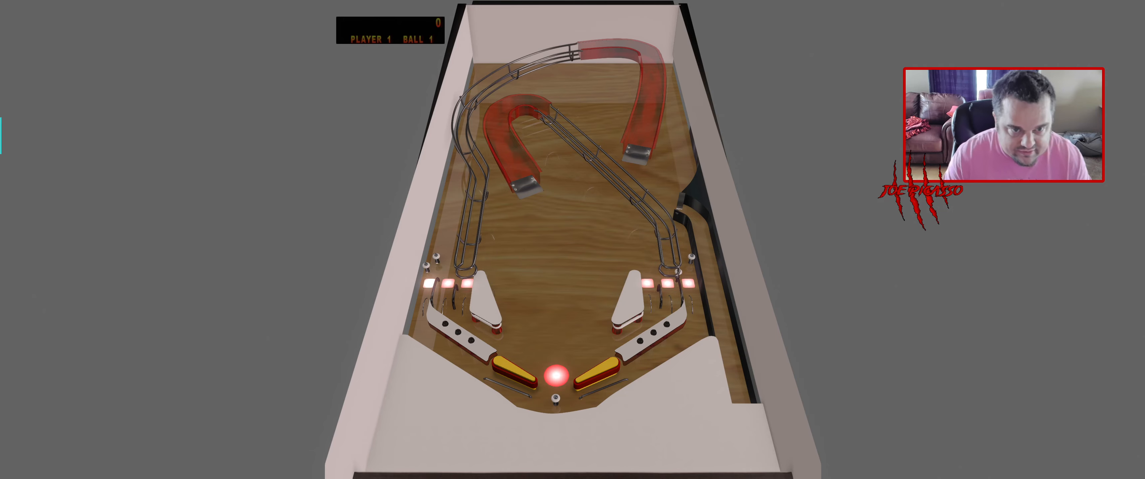
key(Shift_L)
key(Shift_R)
key(Return)
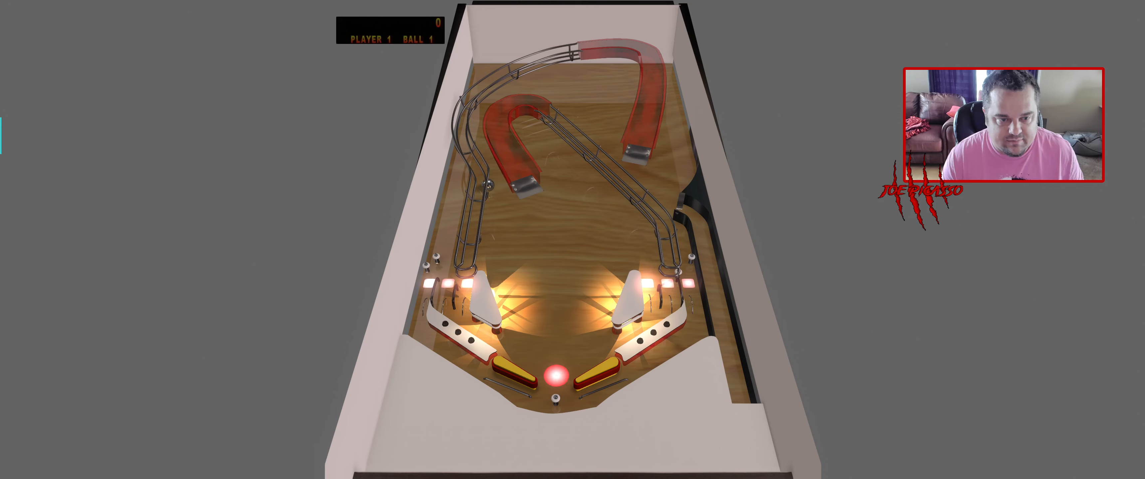
- Flip the ball at the ramps to check how it travels through them, nudge the table, and quit back to the editor
key(Shift_L)
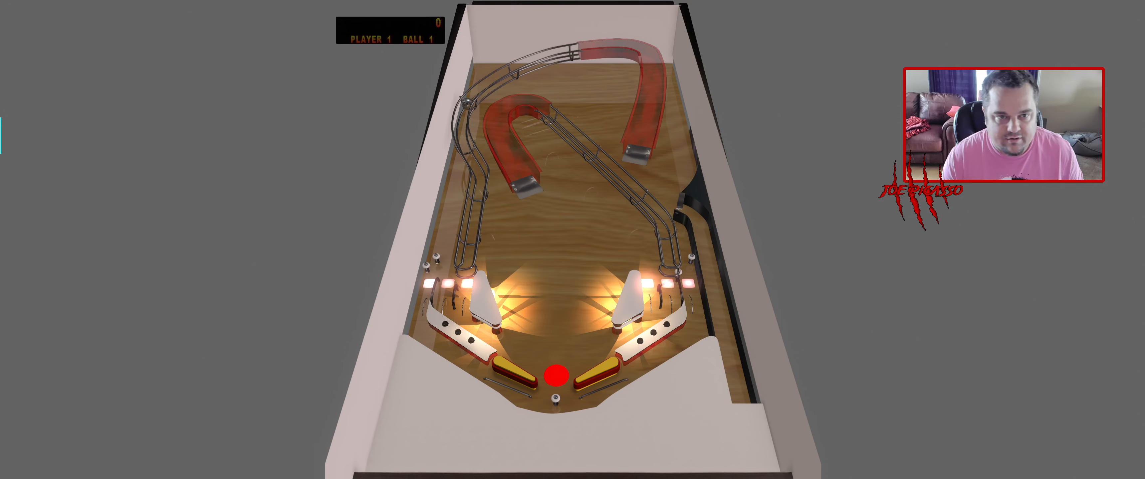
key(Shift_L)
key(Shift_R)
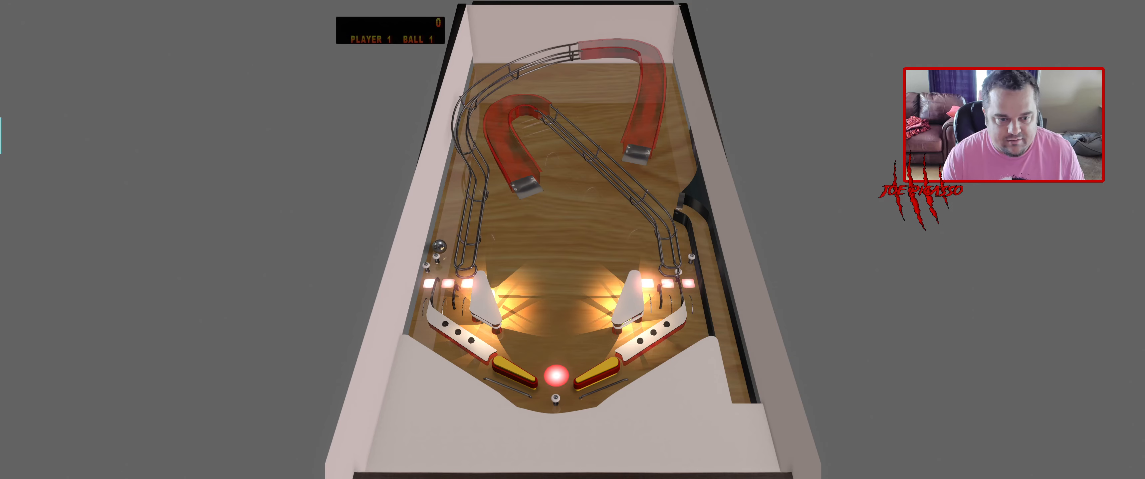
key(Shift_L)
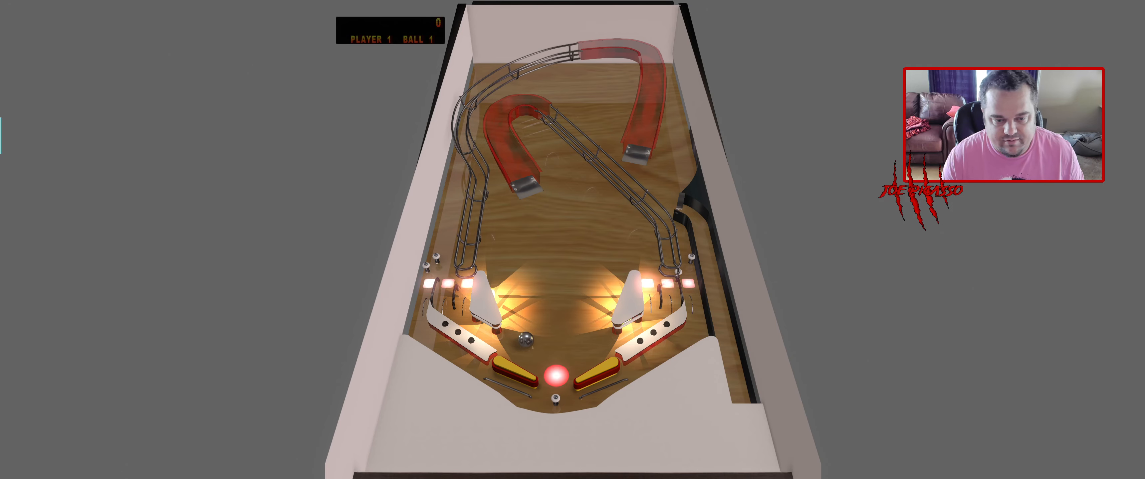
key(Shift_L)
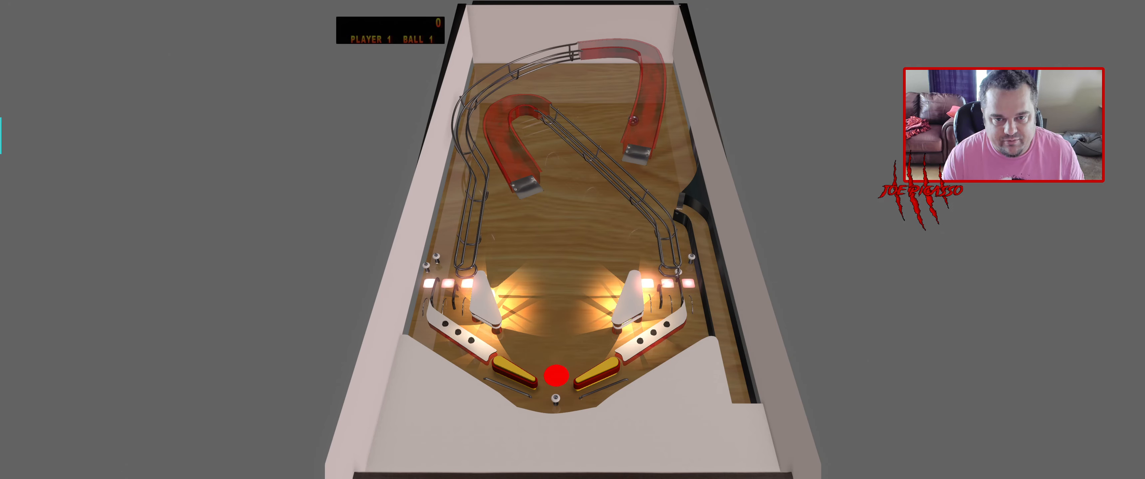
key(z)
key(z)
key(z)
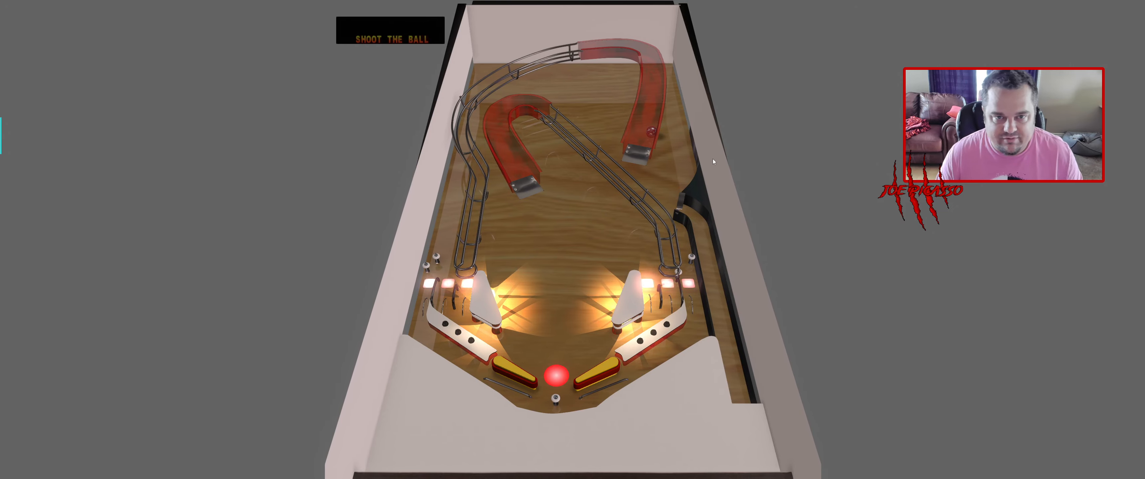
key(Escape)
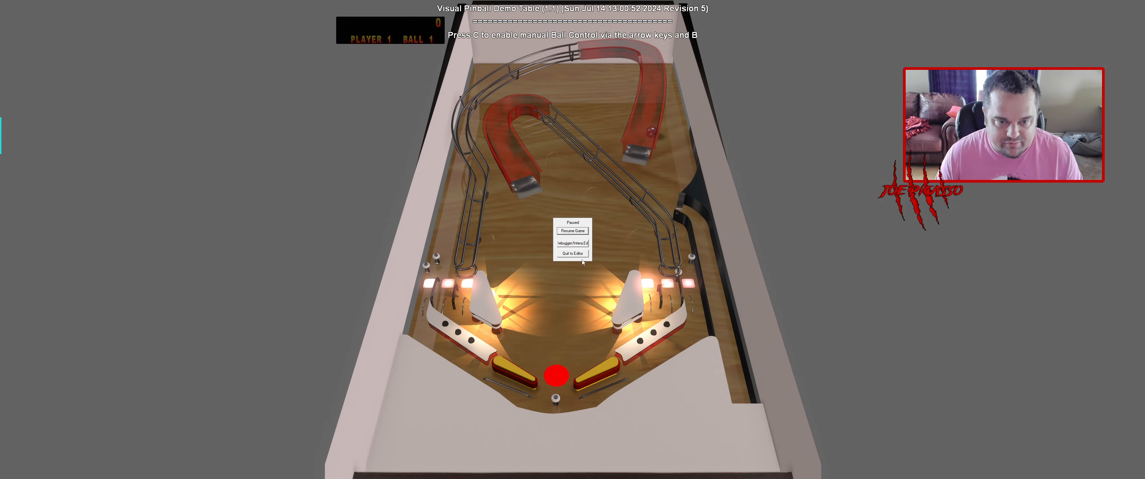
click(581, 255)
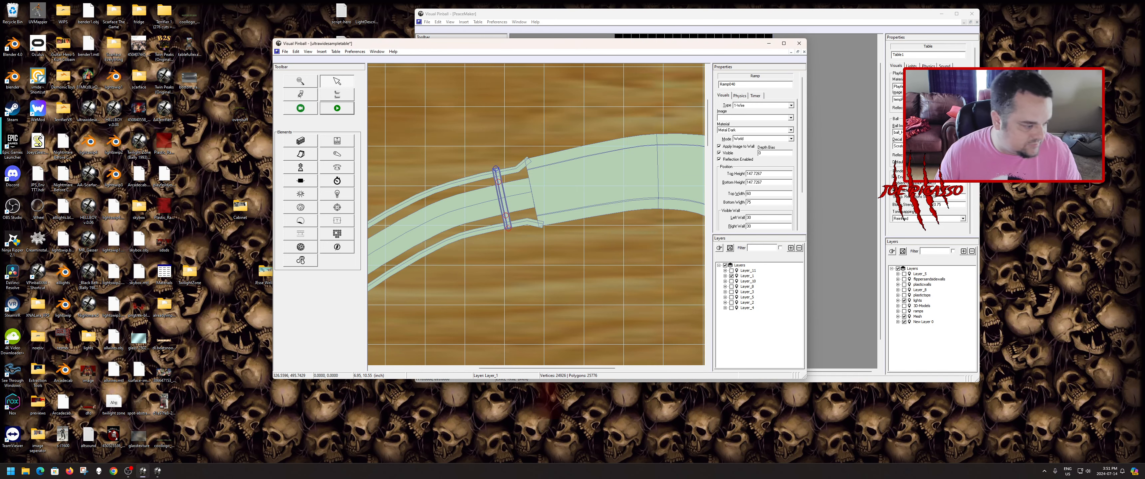